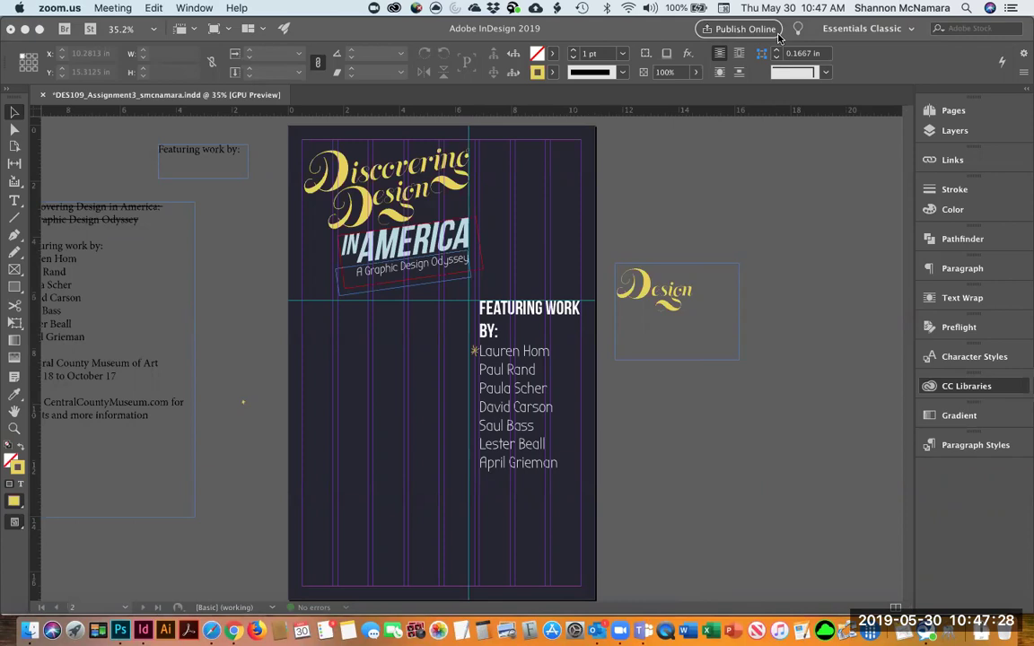
# Step: Examine the small white starburst near the word "Work" in the lettering artwork on page 1
pyautogui.click(275, 83)
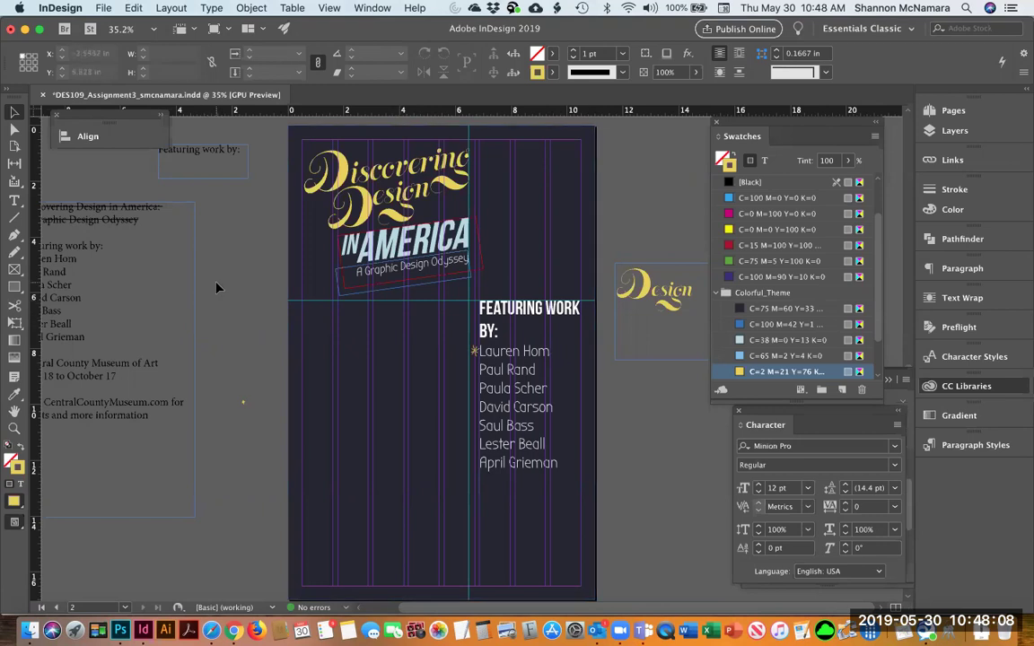
pyautogui.hscroll(-3, 316, 302)
pyautogui.scroll(1, 316, 303)
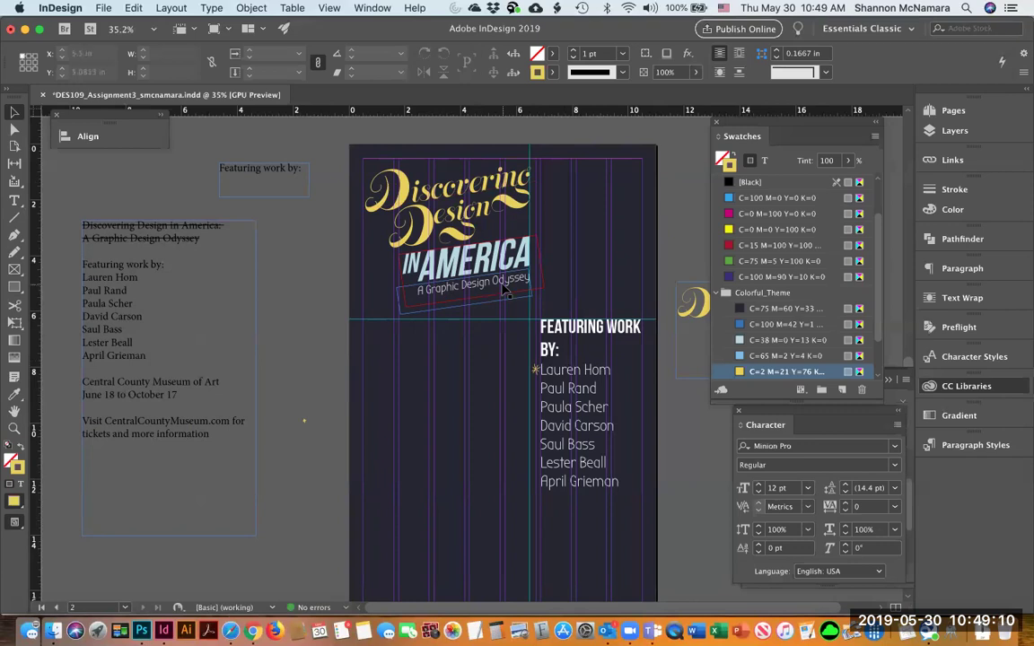
pyautogui.scroll(5, 505, 290)
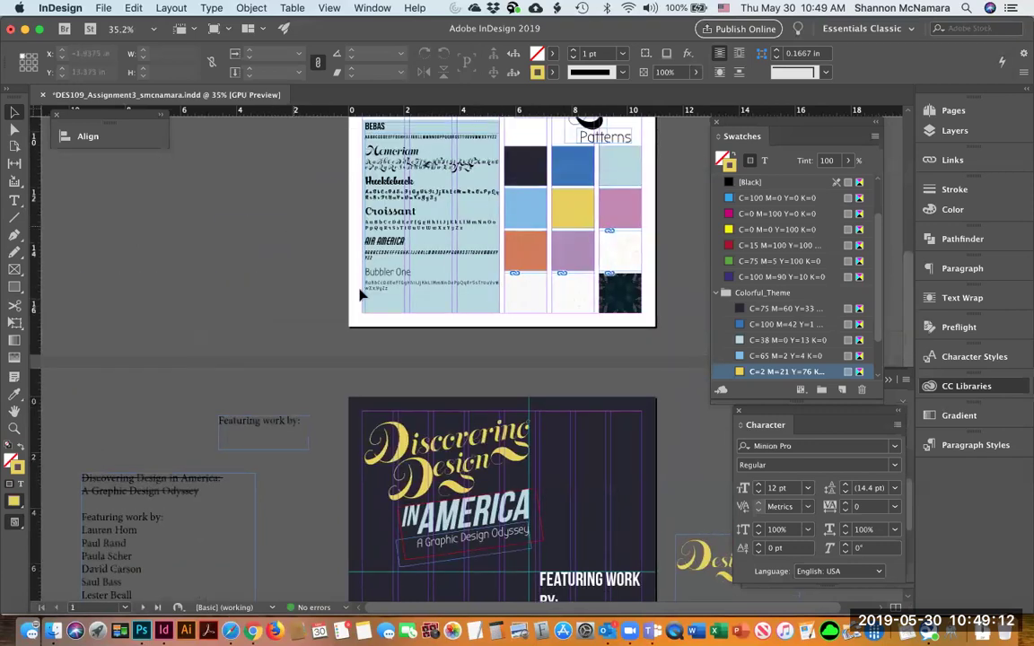
pyautogui.scroll(5, 362, 294)
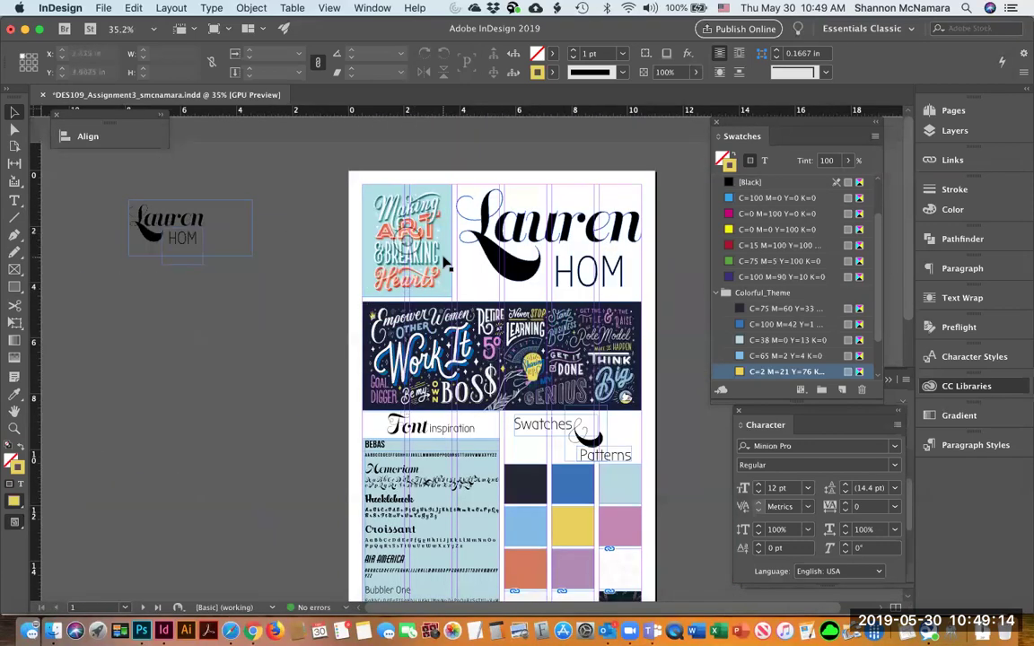
pyautogui.press('z')
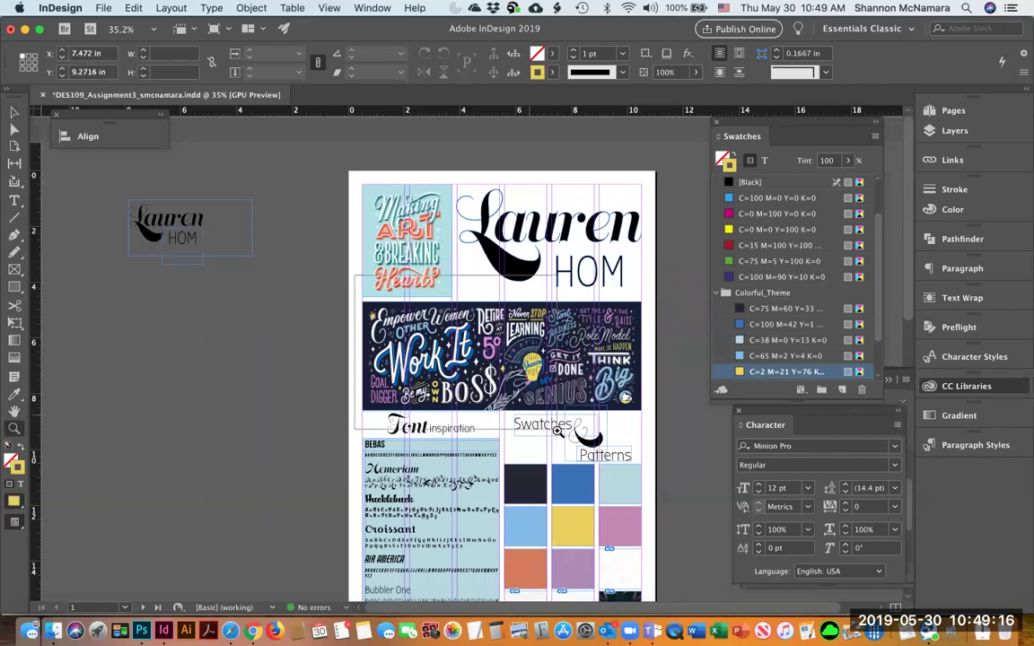
pyautogui.click(557, 432)
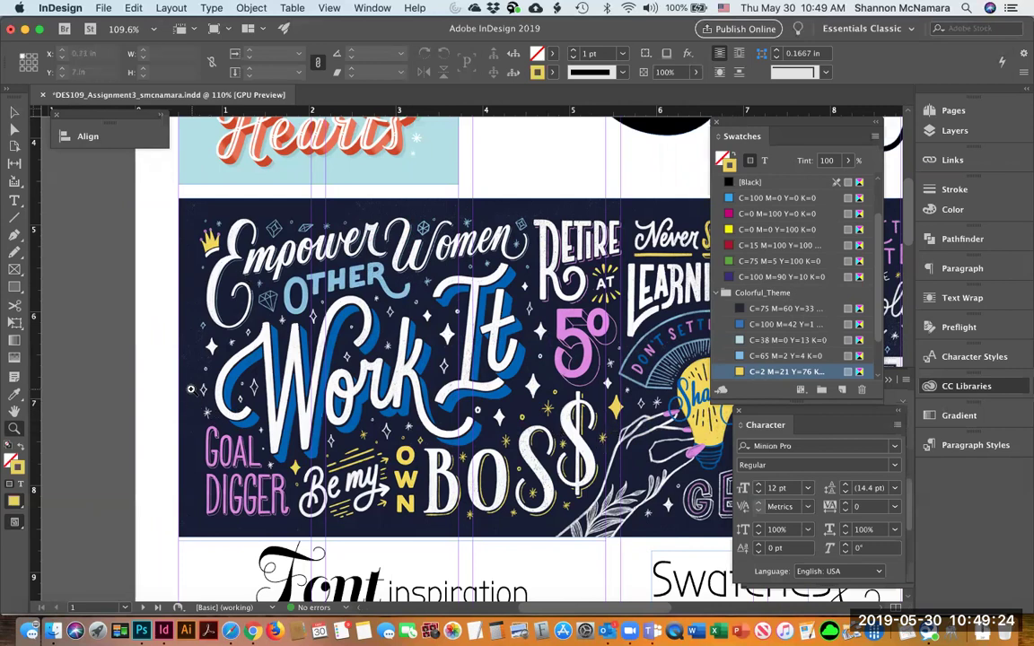
pyautogui.moveTo(195, 405); pyautogui.dragTo(227, 430)
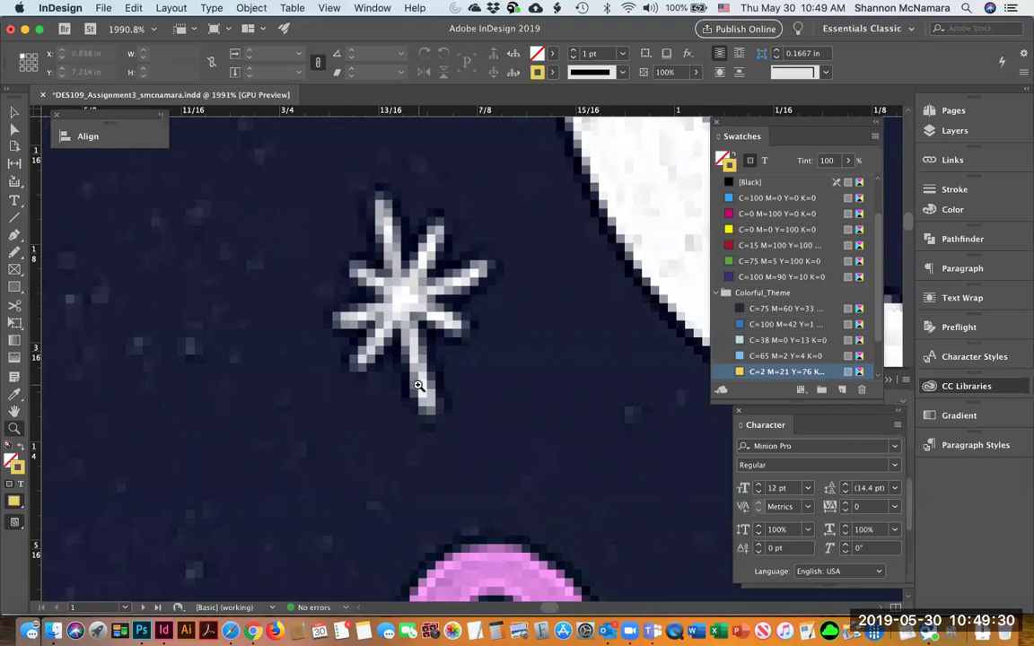
# Step: Examine the yellow starburst beside the first artist's name on the poster page and its copy on the pasteboard
pyautogui.press('super+0')
pyautogui.scroll(-10, 295, 392)
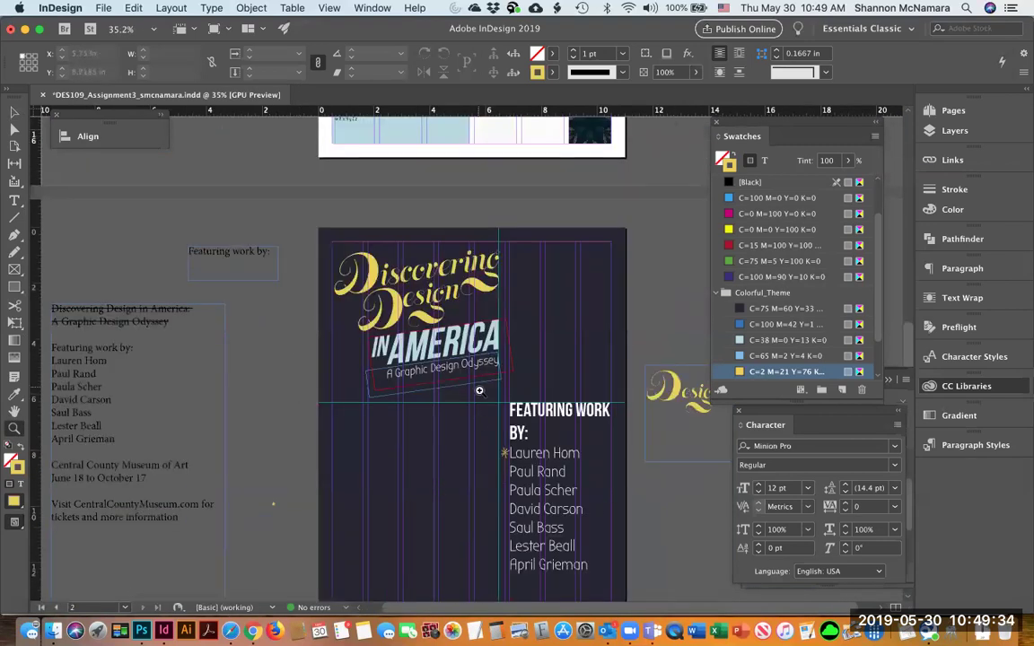
pyautogui.moveTo(547, 449); pyautogui.dragTo(563, 505)
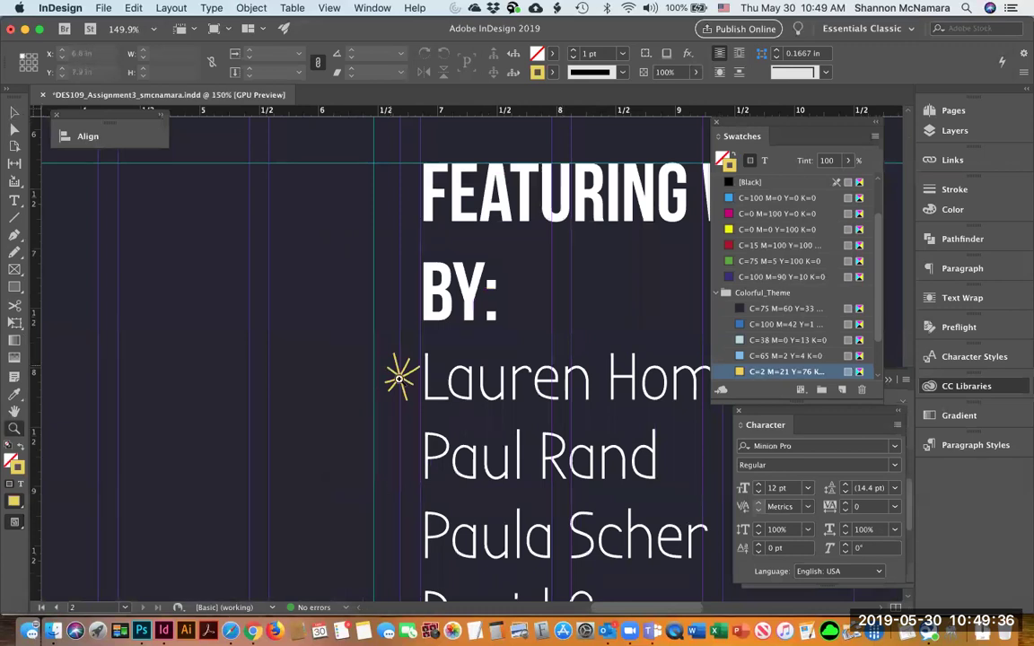
pyautogui.press('super+0')
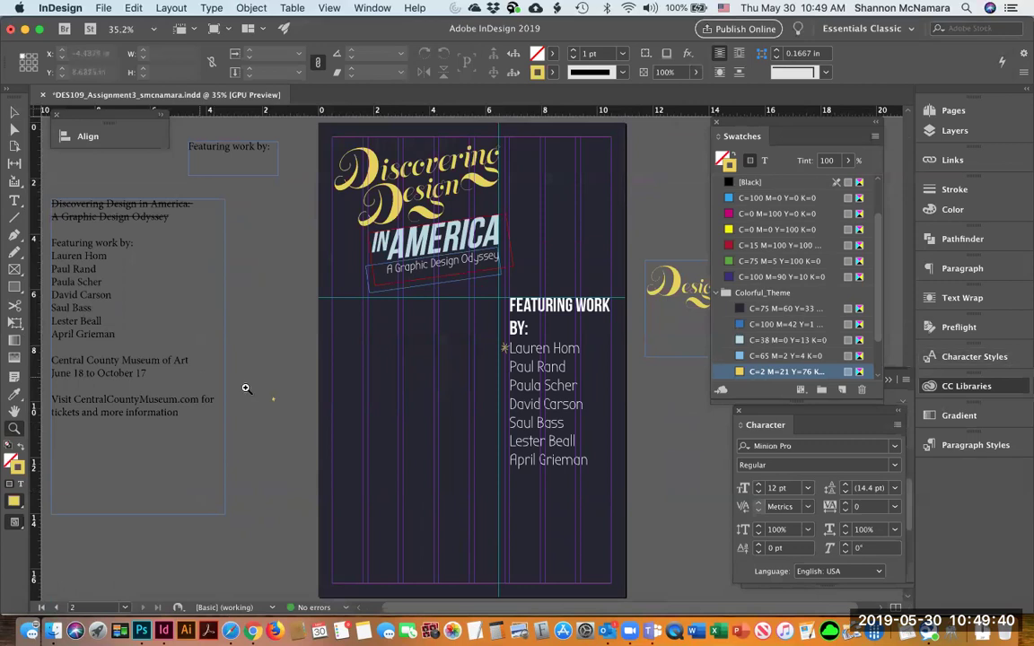
pyautogui.click(285, 412)
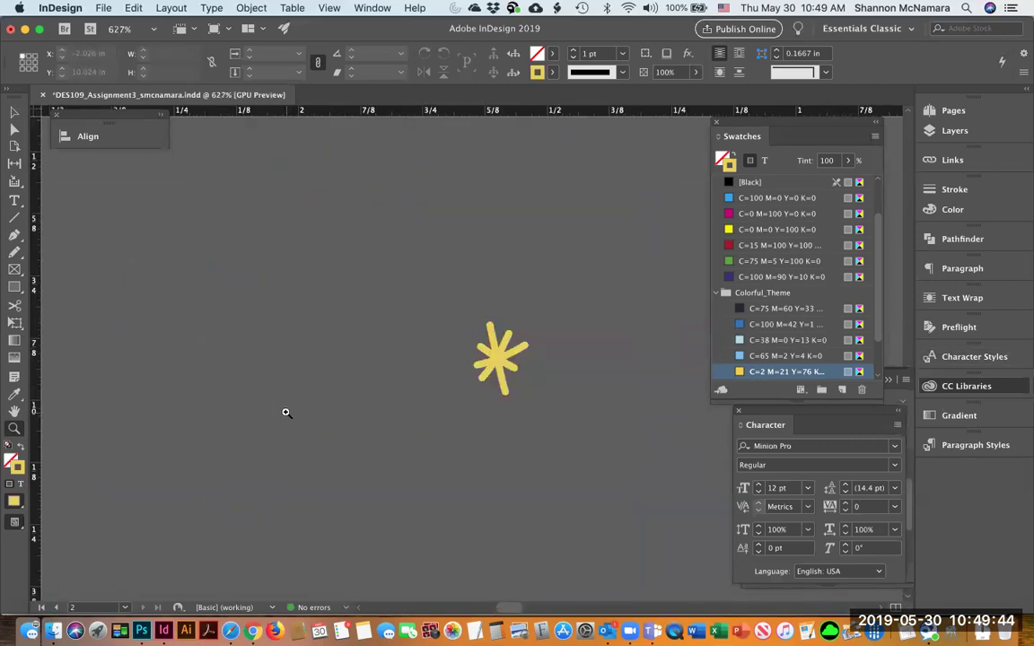
pyautogui.scroll(10, 404, 349)
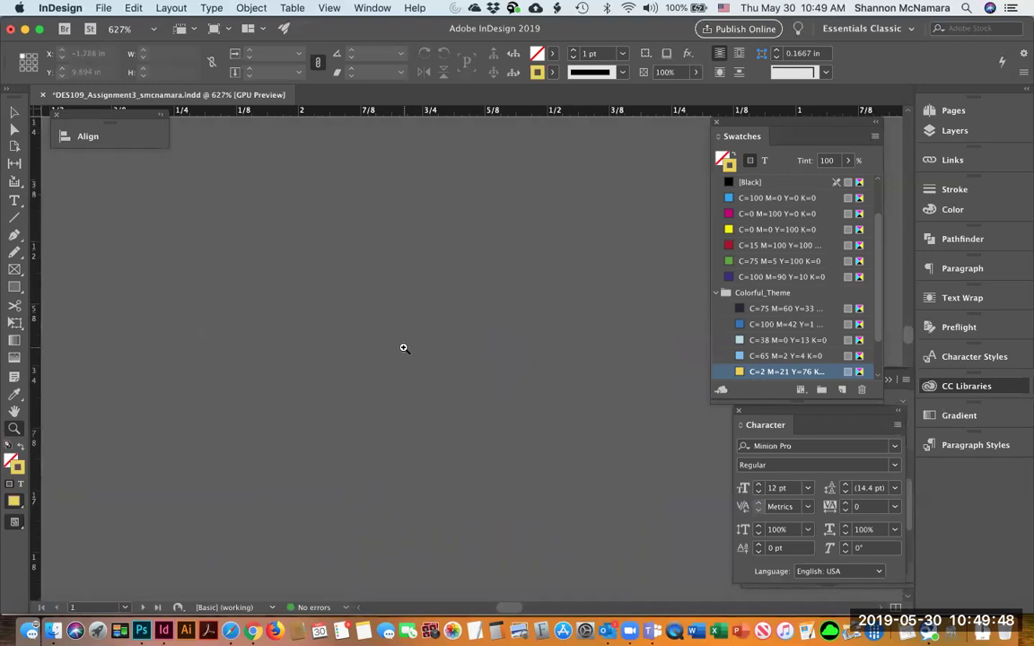
pyautogui.press('super+0')
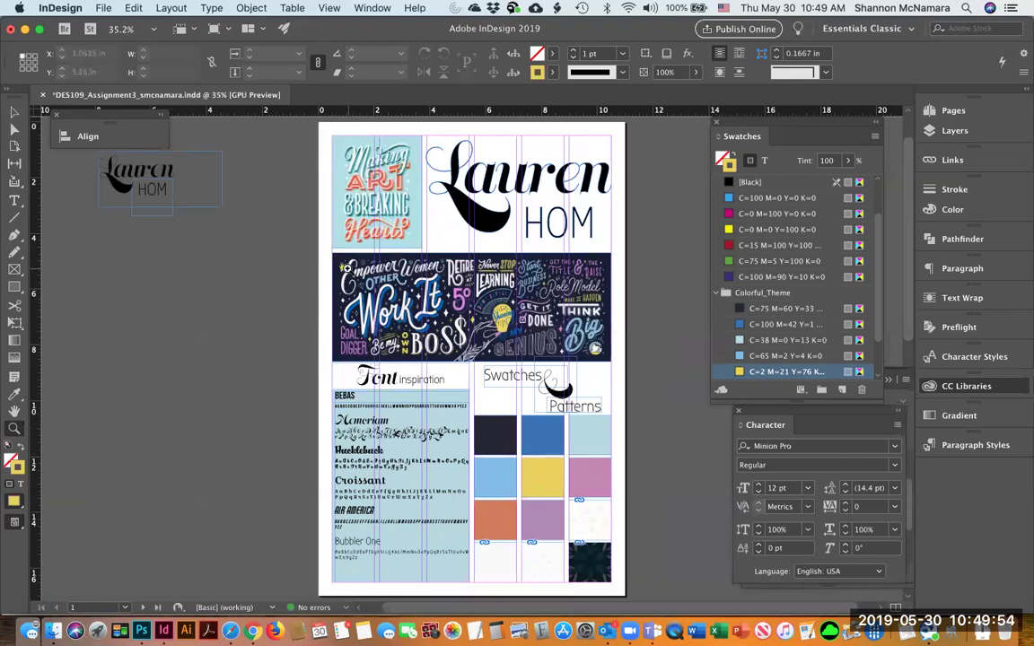
# Step: Open the stroke settings and trace the left half of the white outlined diamond sparkle above "GET IT" with curved Pen tool segments
pyautogui.moveTo(478, 256); pyautogui.dragTo(544, 311)
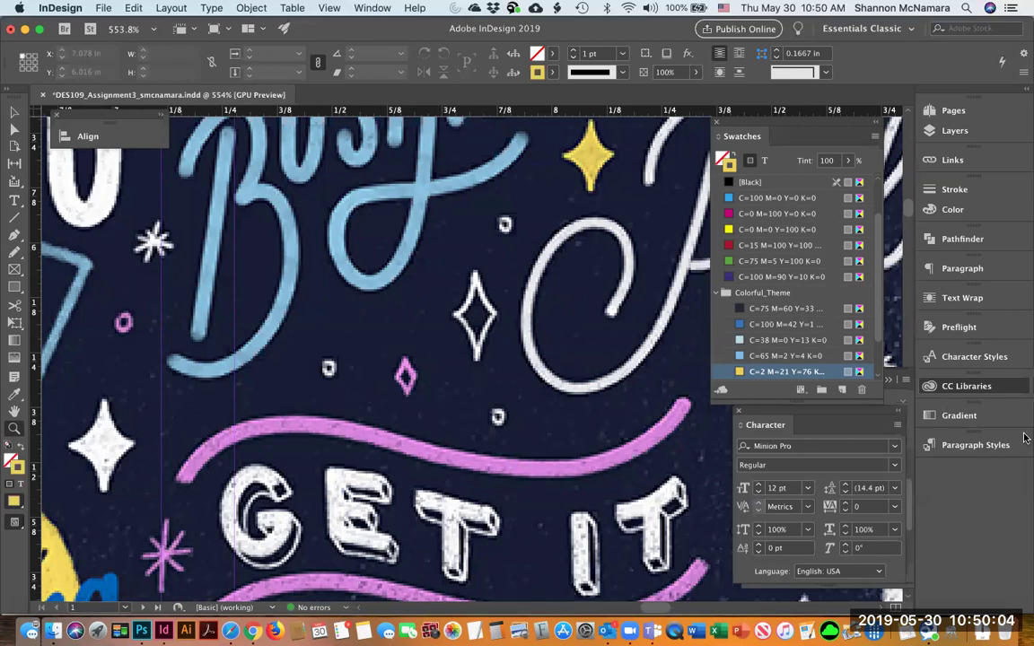
pyautogui.click(15, 236)
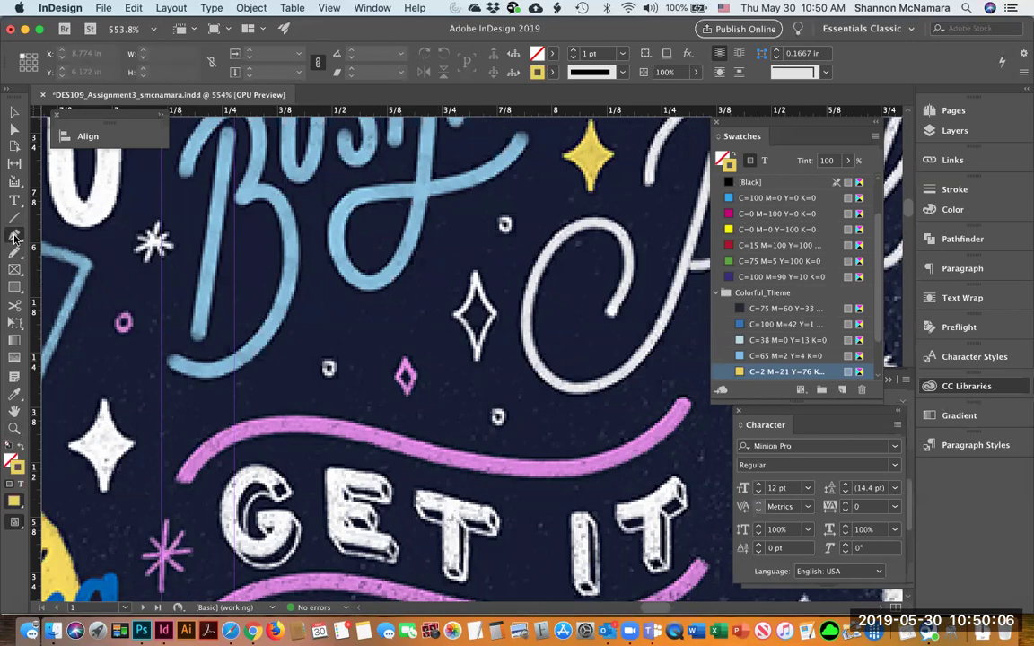
pyautogui.click(955, 192)
pyautogui.moveTo(767, 182)
pyautogui.mouseDown()
pyautogui.moveTo(68, 153)
pyautogui.moveTo(84, 189)
pyautogui.mouseUp()
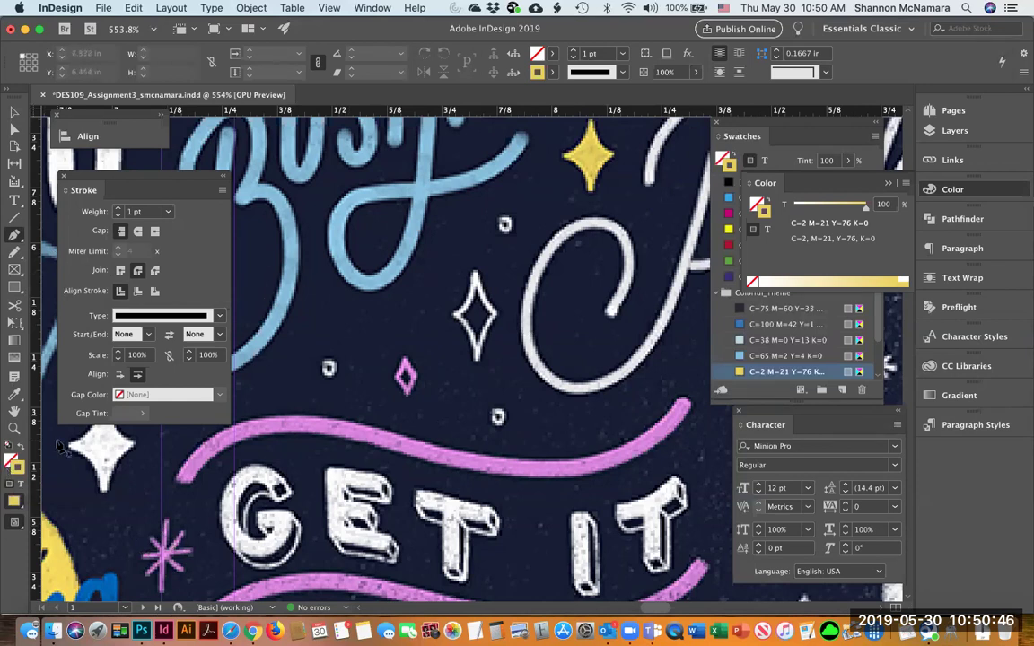
pyautogui.click(477, 277)
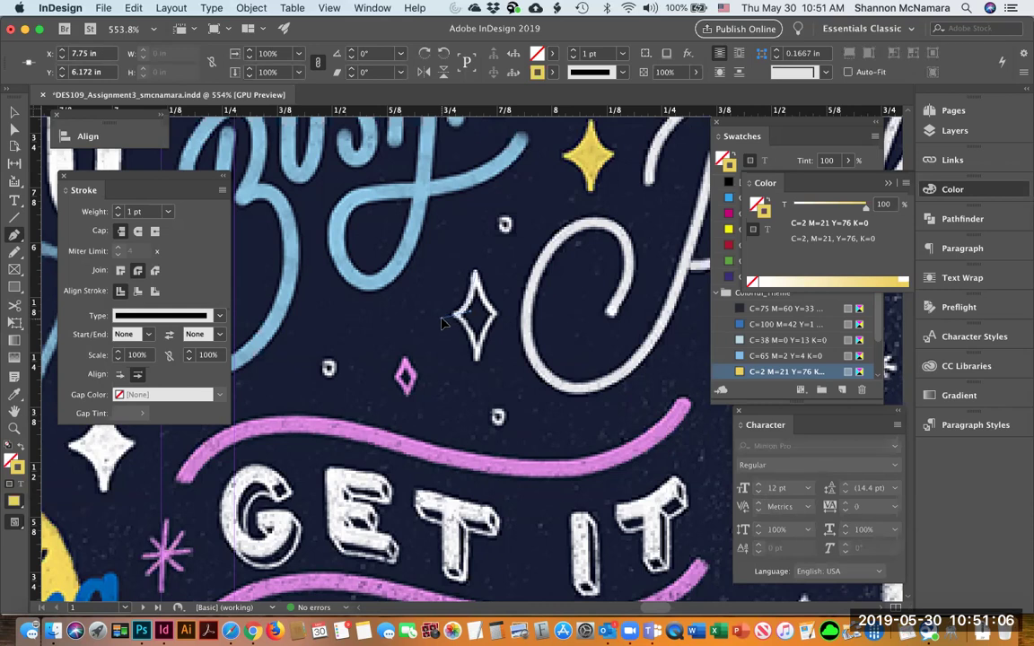
pyautogui.moveTo(445, 314); pyautogui.dragTo(496, 352)
pyautogui.moveTo(448, 314); pyautogui.dragTo(428, 339)
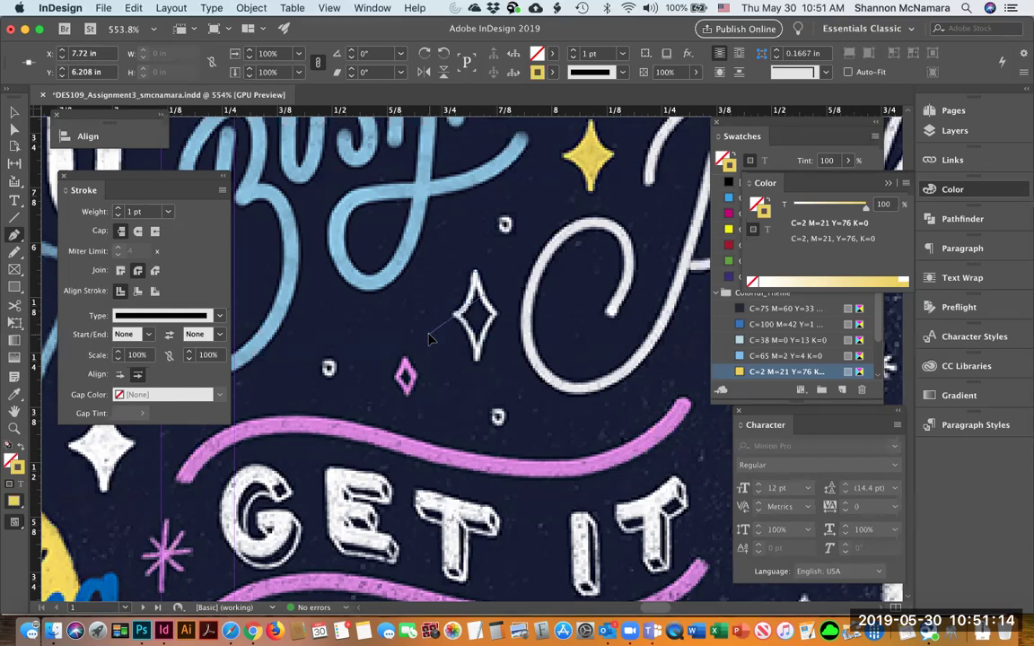
pyautogui.moveTo(428, 338); pyautogui.dragTo(430, 340)
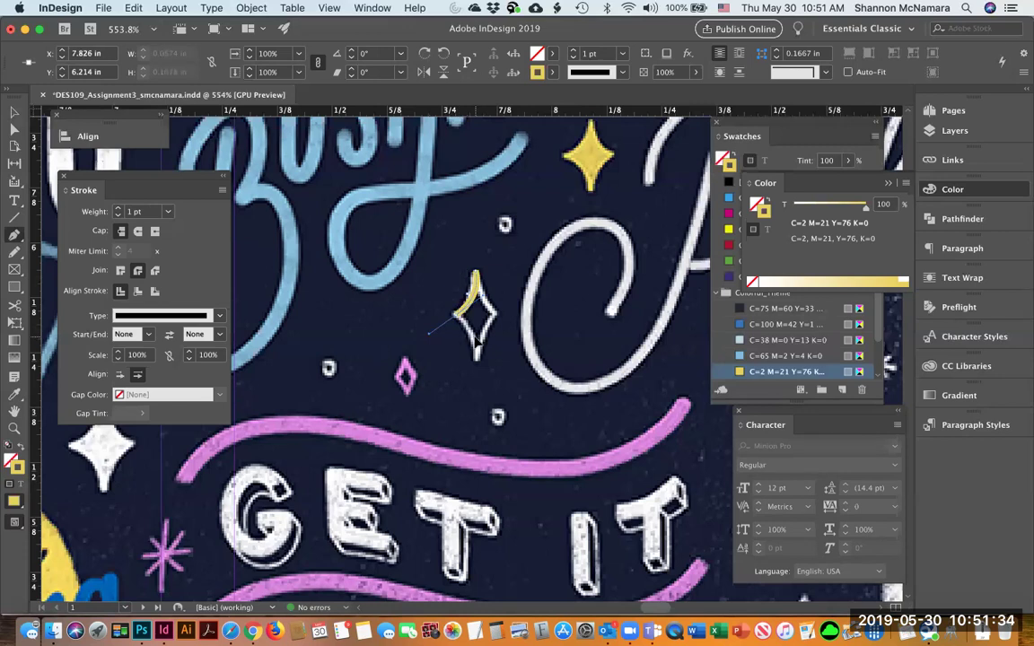
pyautogui.click(479, 362)
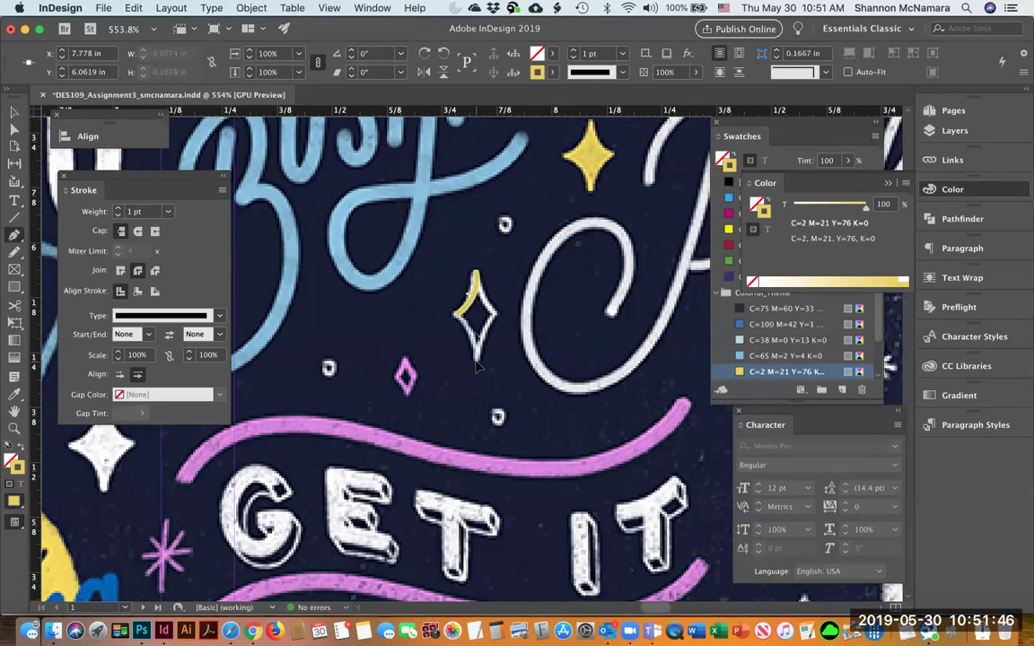
pyautogui.moveTo(477, 364); pyautogui.dragTo(478, 368)
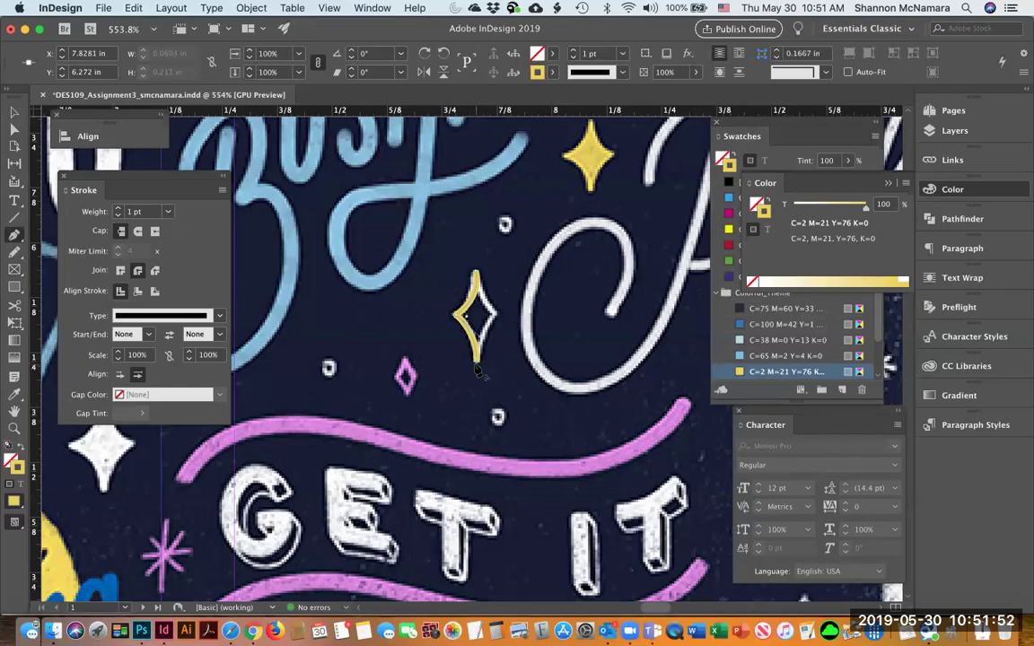
# Step: Give the sparkle's stroke a round cap and trace its right half back to the starting point to close the path
pyautogui.click(137, 232)
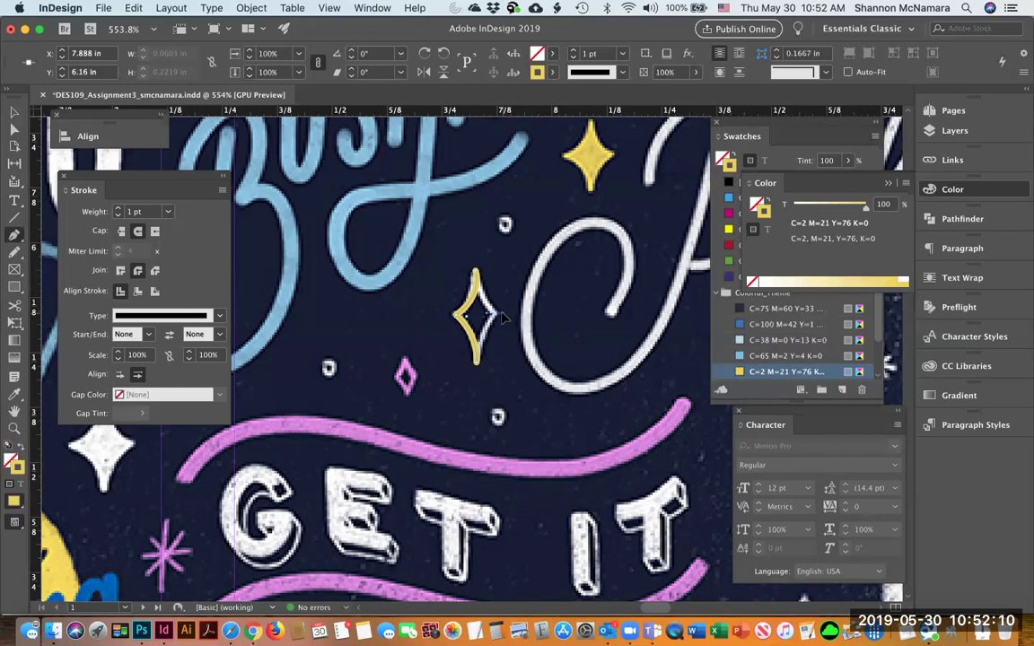
pyautogui.click(501, 315)
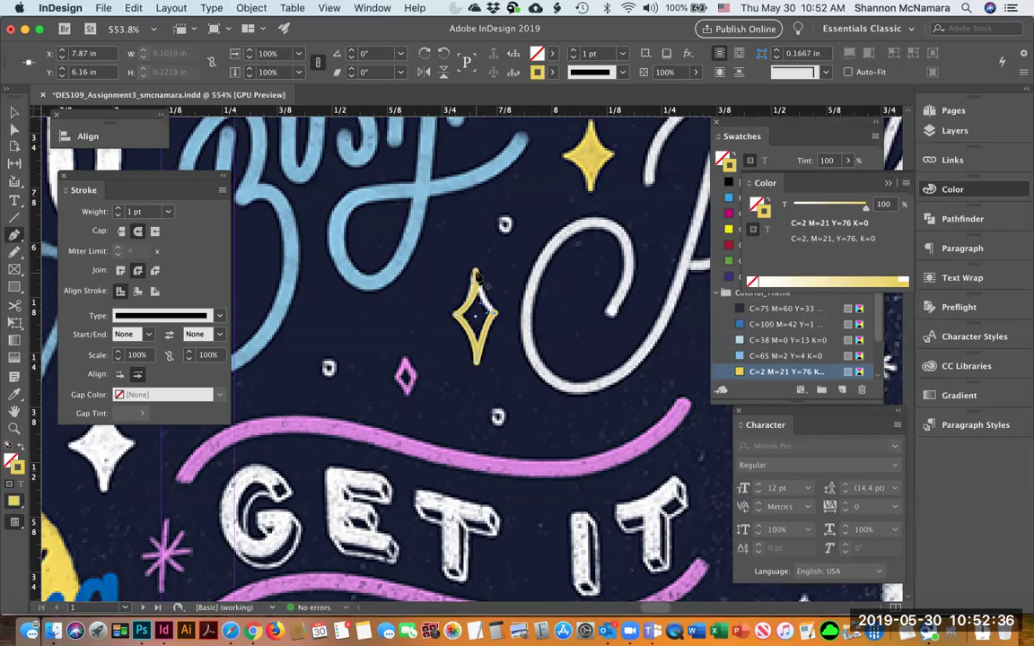
pyautogui.click(477, 275)
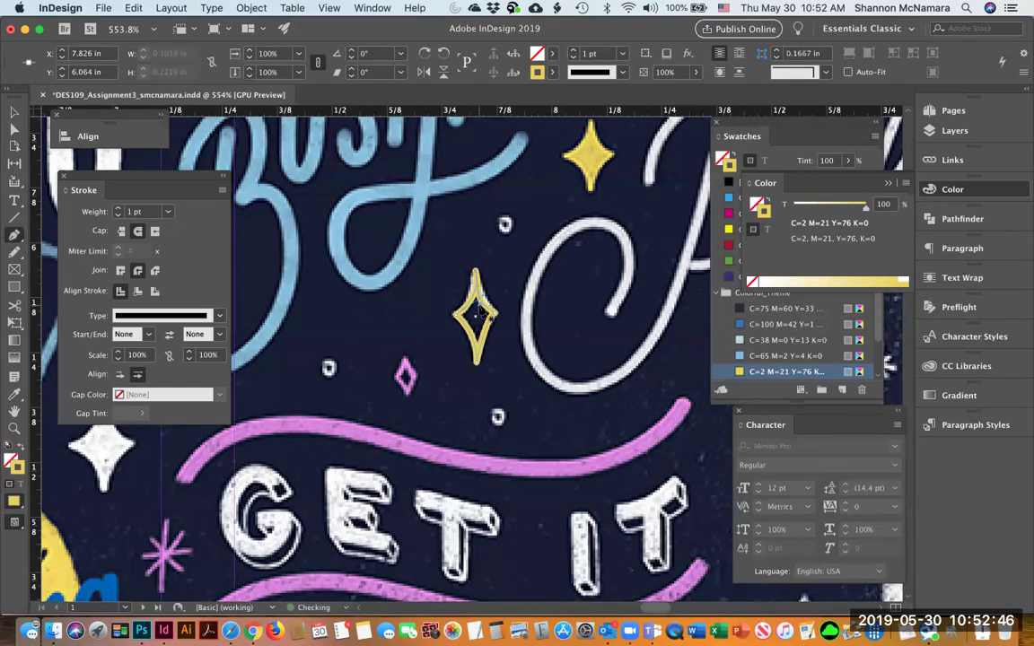
# Step: Move the traced sparkle off the original artwork to the empty area inside the white curl
pyautogui.click(15, 111)
pyautogui.click(459, 314)
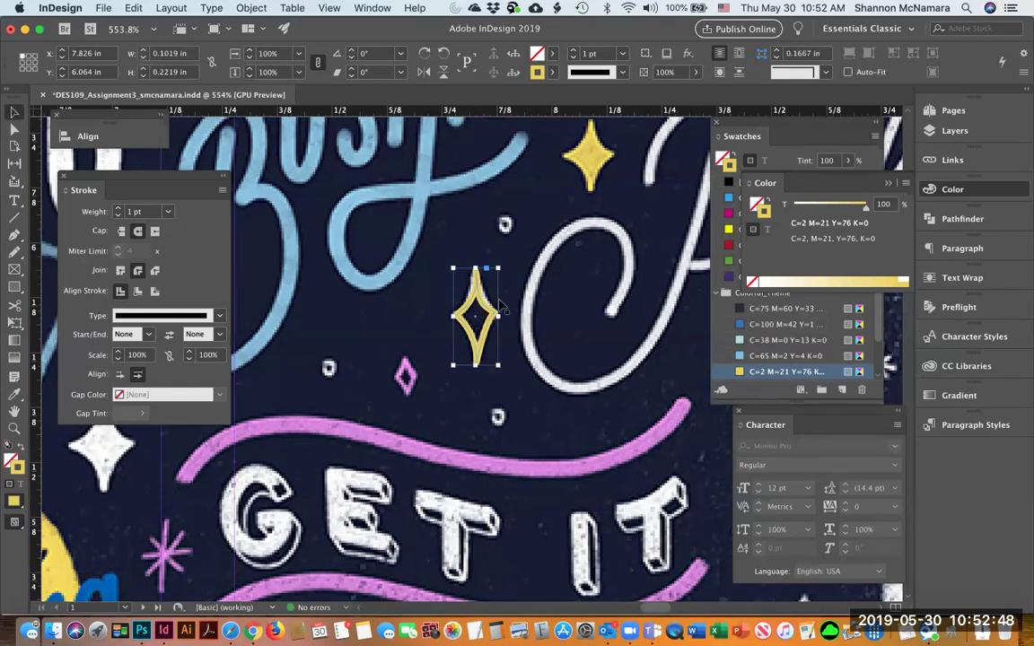
pyautogui.moveTo(564, 287); pyautogui.dragTo(570, 299)
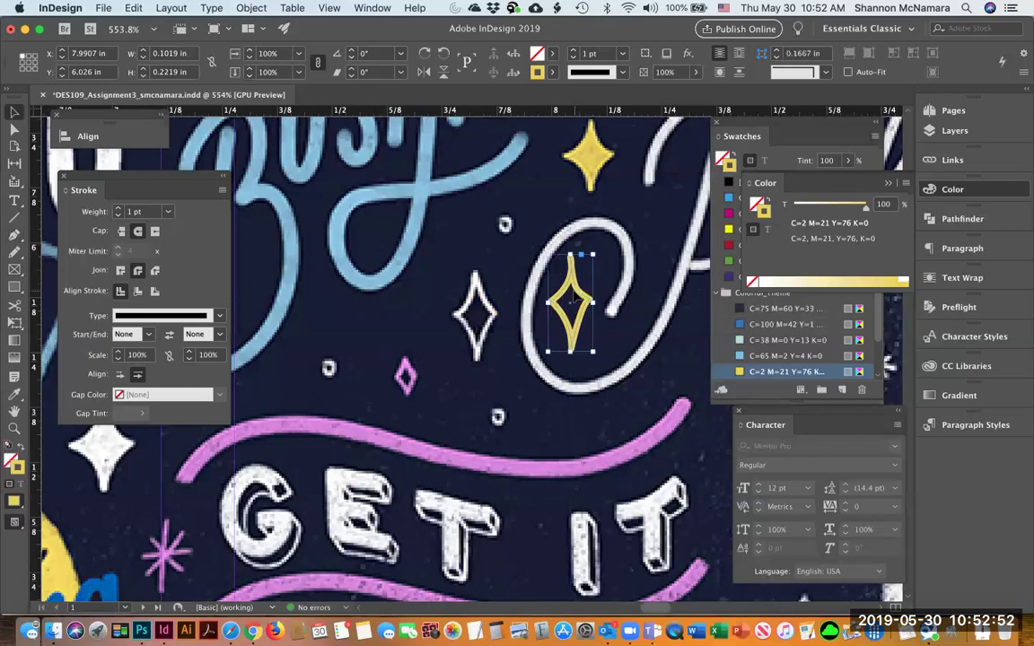
# Step: Reshape the traced sparkle's upper-right curve by adjusting its direction handles with the Direct Selection tool, and deselect the path
pyautogui.click(14, 131)
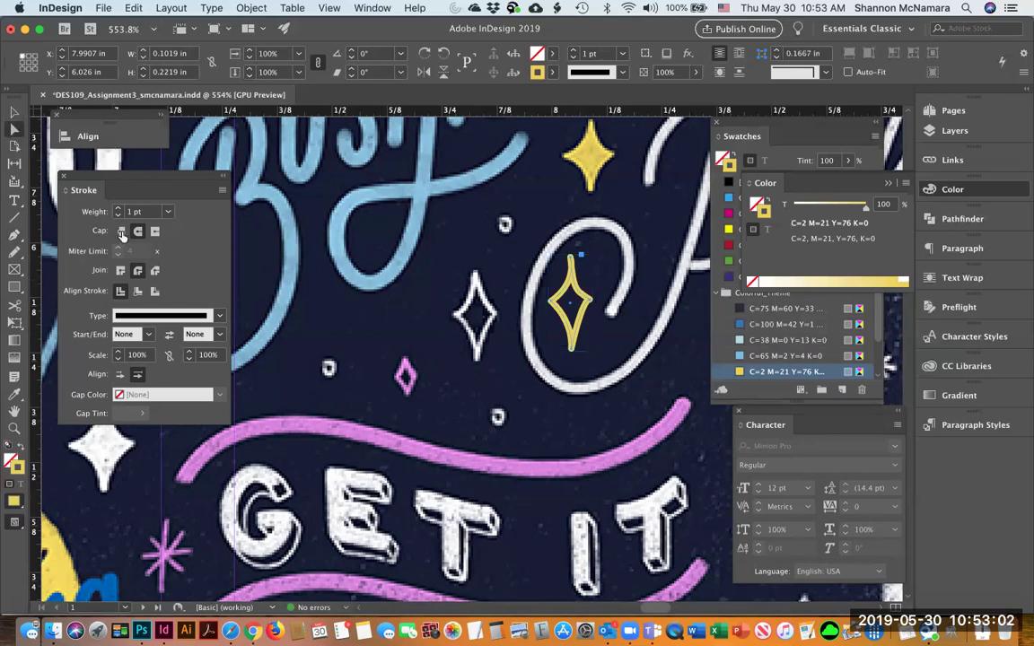
pyautogui.click(575, 274)
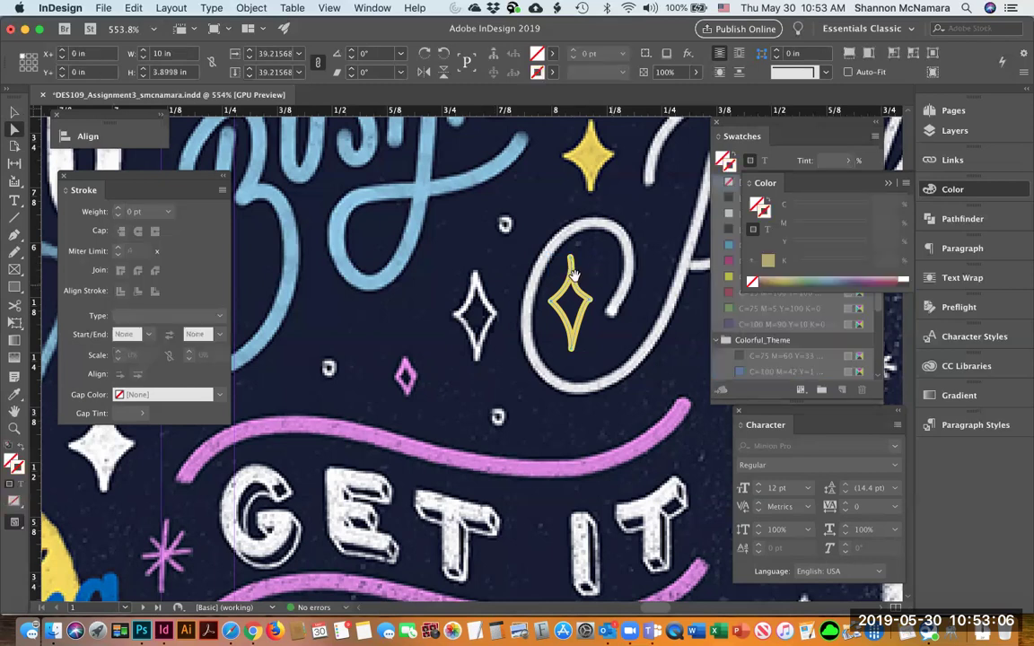
pyautogui.click(575, 274)
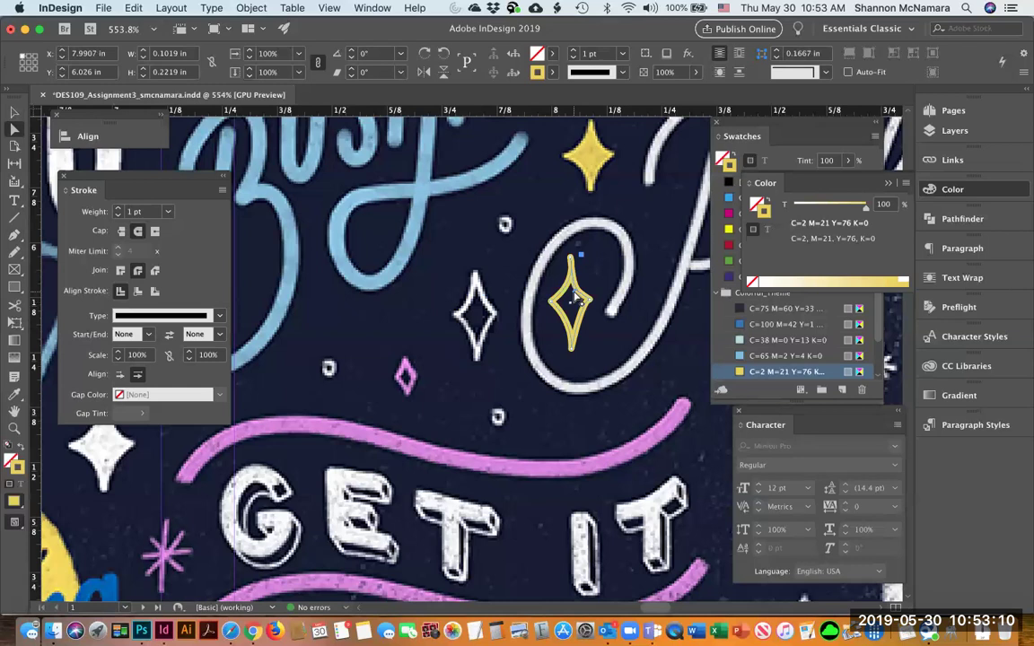
pyautogui.press('super+equal')
pyautogui.press('super+equal')
pyautogui.press('super+equal')
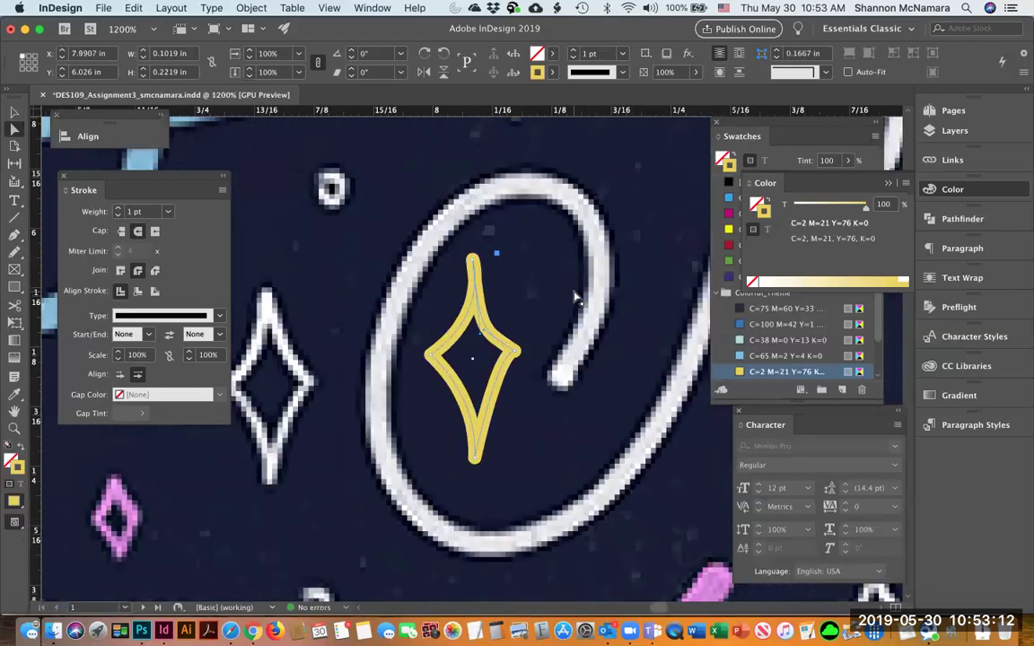
pyautogui.press('super+equal')
pyautogui.press('super+equal')
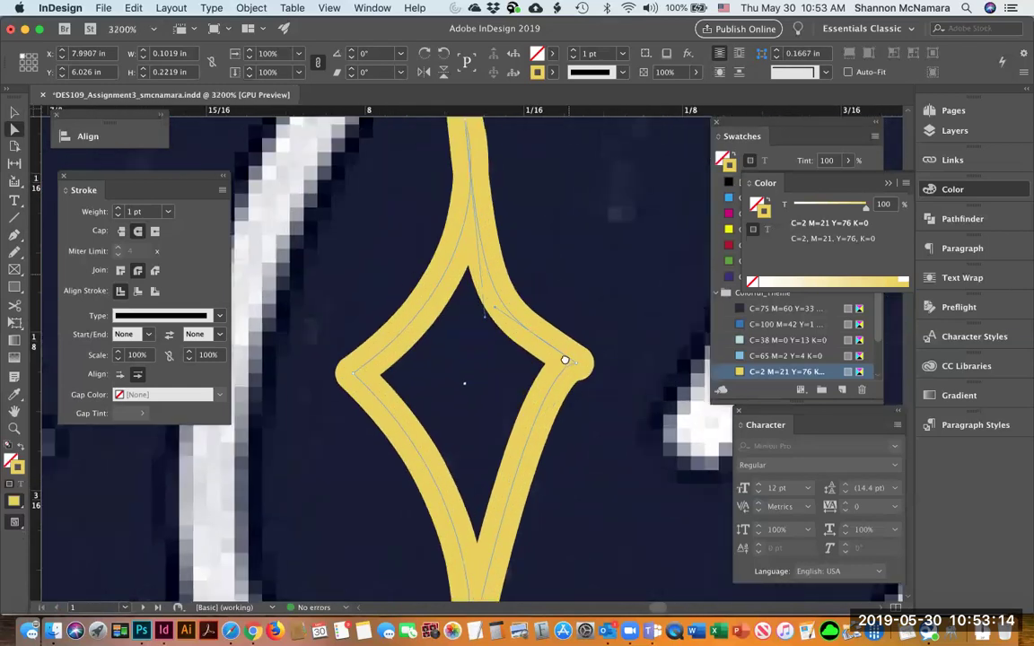
pyautogui.press('super+equal')
pyautogui.moveTo(492, 384)
pyautogui.mouseDown()
pyautogui.moveTo(460, 232)
pyautogui.moveTo(469, 187)
pyautogui.mouseUp()
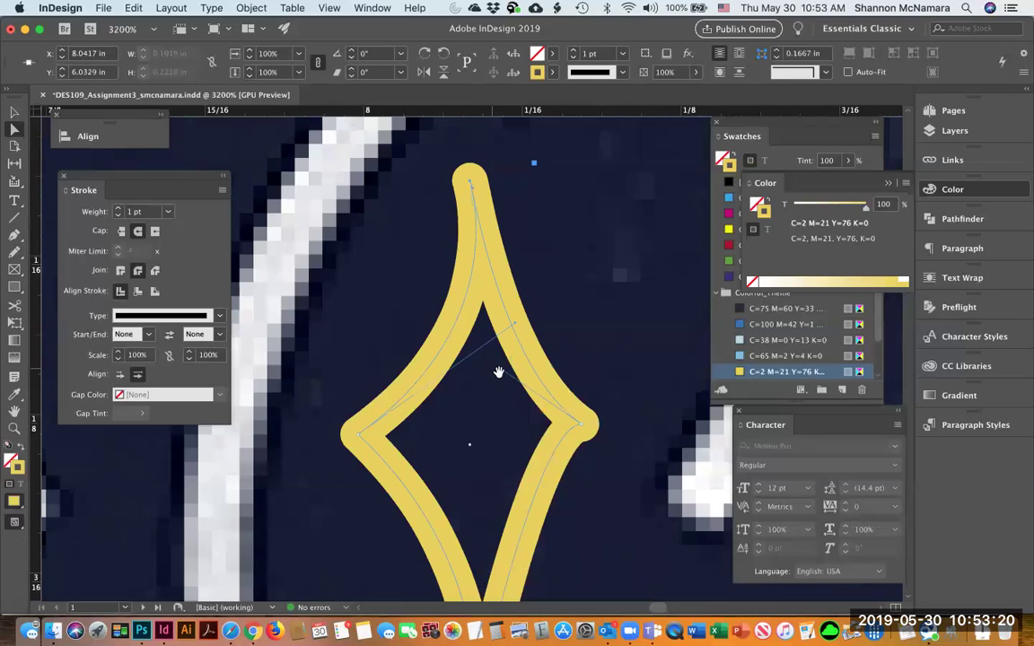
pyautogui.moveTo(501, 370)
pyautogui.mouseDown()
pyautogui.moveTo(501, 395)
pyautogui.moveTo(493, 393)
pyautogui.mouseUp()
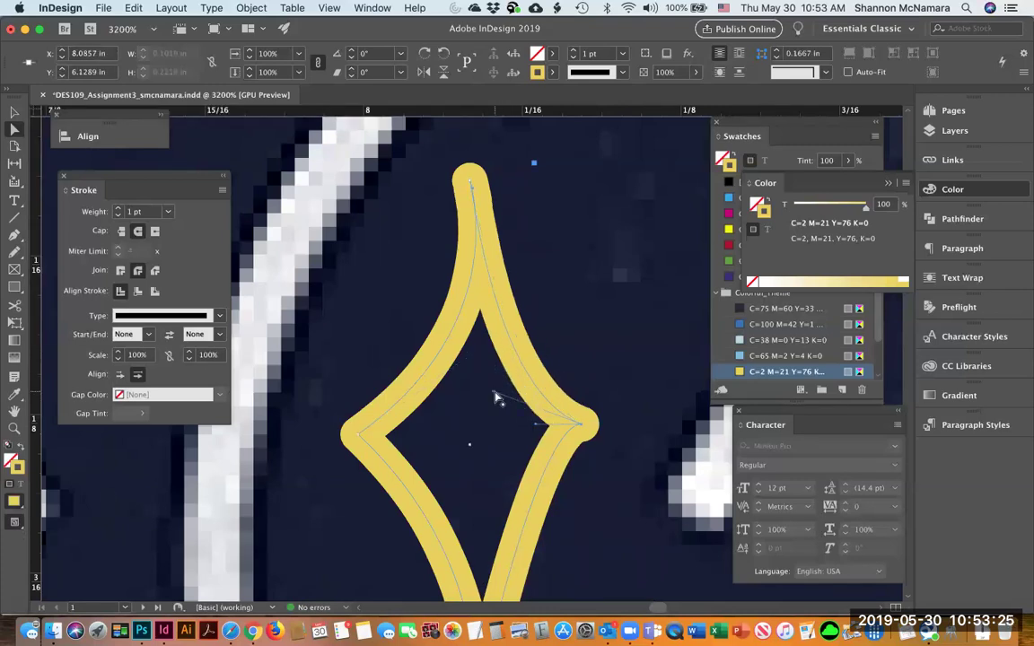
pyautogui.click(600, 292)
# Step: Select the traced sparkle inside the white curl and swap its fill and stroke to make it solid yellow with no outline
pyautogui.press('super+0')
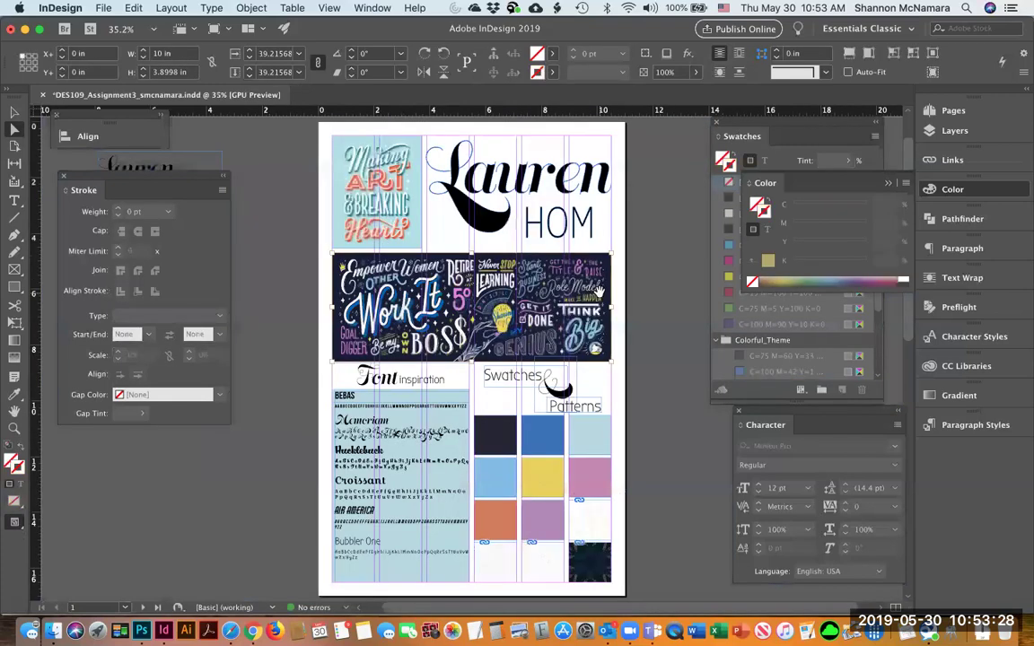
pyautogui.press('z')
pyautogui.moveTo(454, 256); pyautogui.dragTo(532, 328)
pyautogui.hscroll(5, 533, 329)
pyautogui.scroll(1, 532, 328)
pyautogui.press('v')
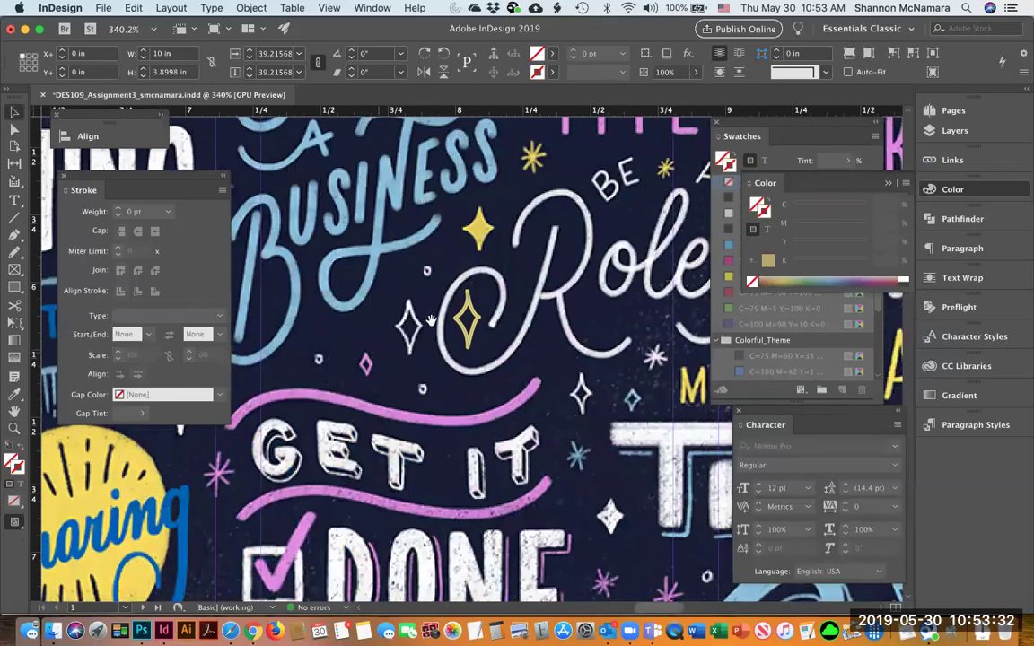
pyautogui.click(467, 316)
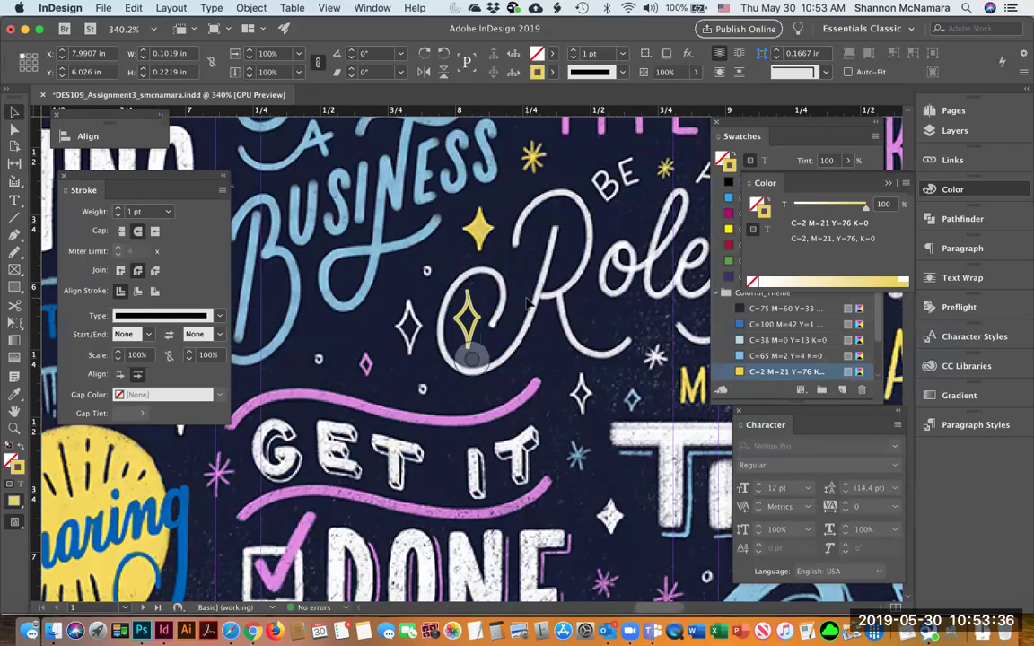
pyautogui.click(473, 271)
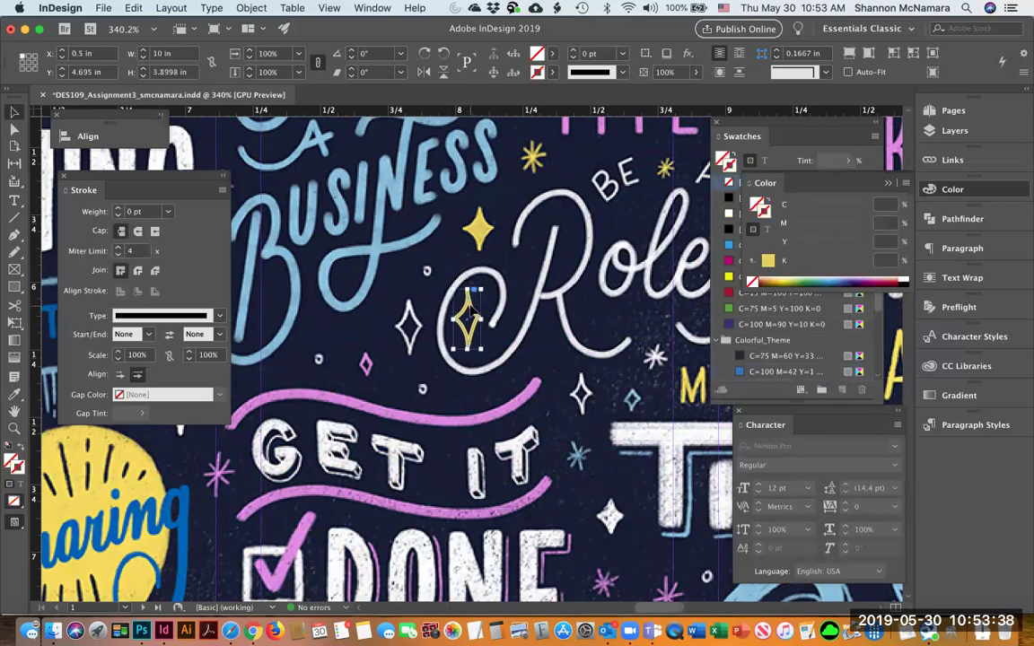
pyautogui.click(469, 314)
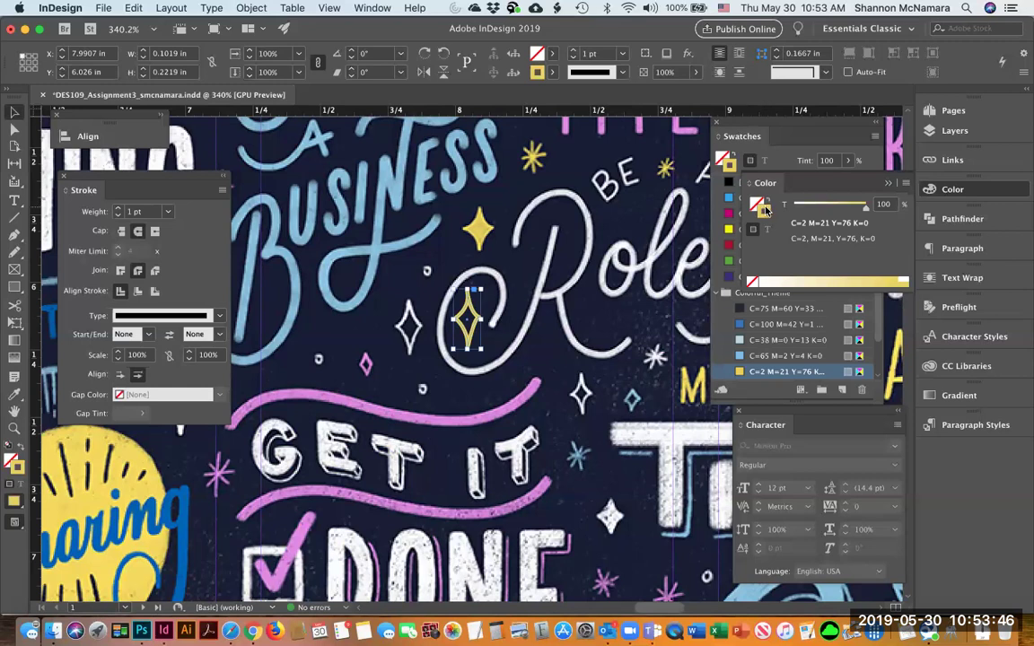
pyautogui.click(768, 201)
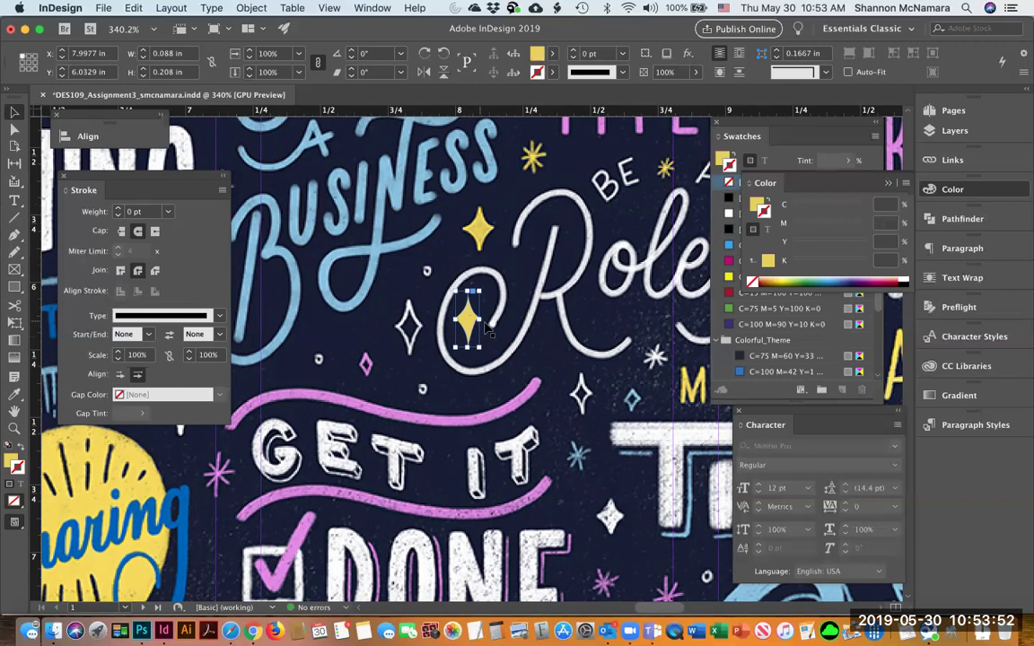
# Step: Widen the filled yellow sparkle to about 0.107 in while keeping its height, and reselect it
pyautogui.moveTo(479, 319); pyautogui.dragTo(476, 332)
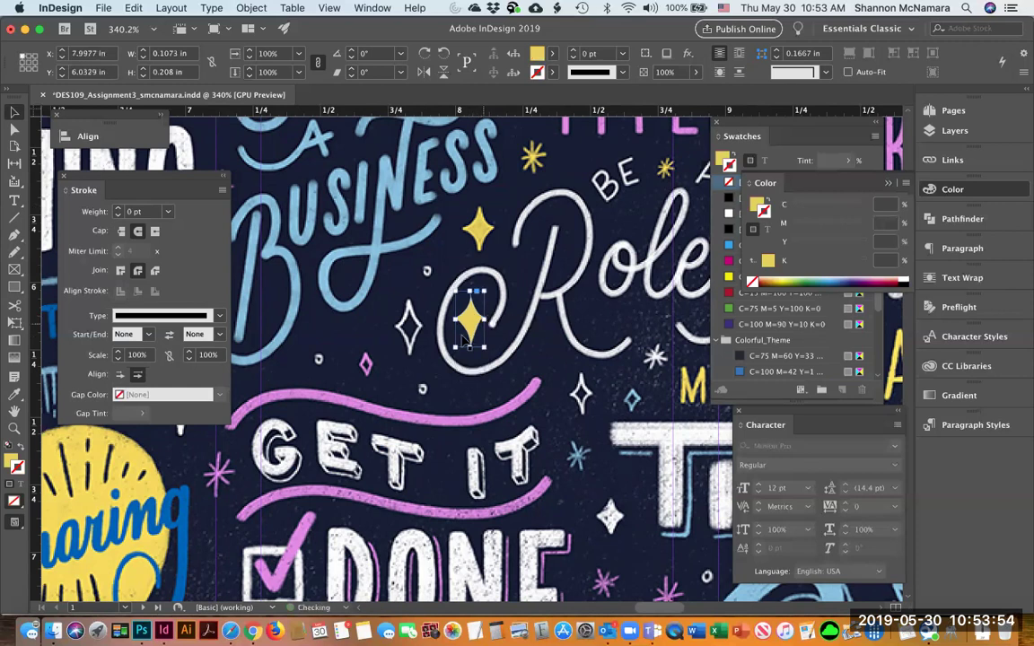
pyautogui.click(468, 347)
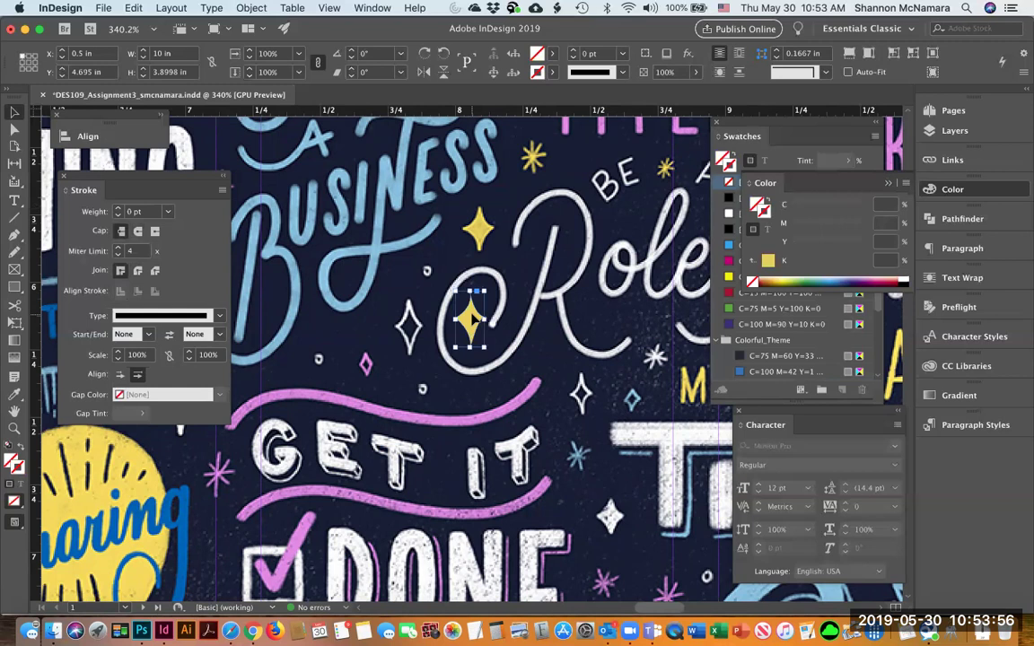
pyautogui.click(472, 317)
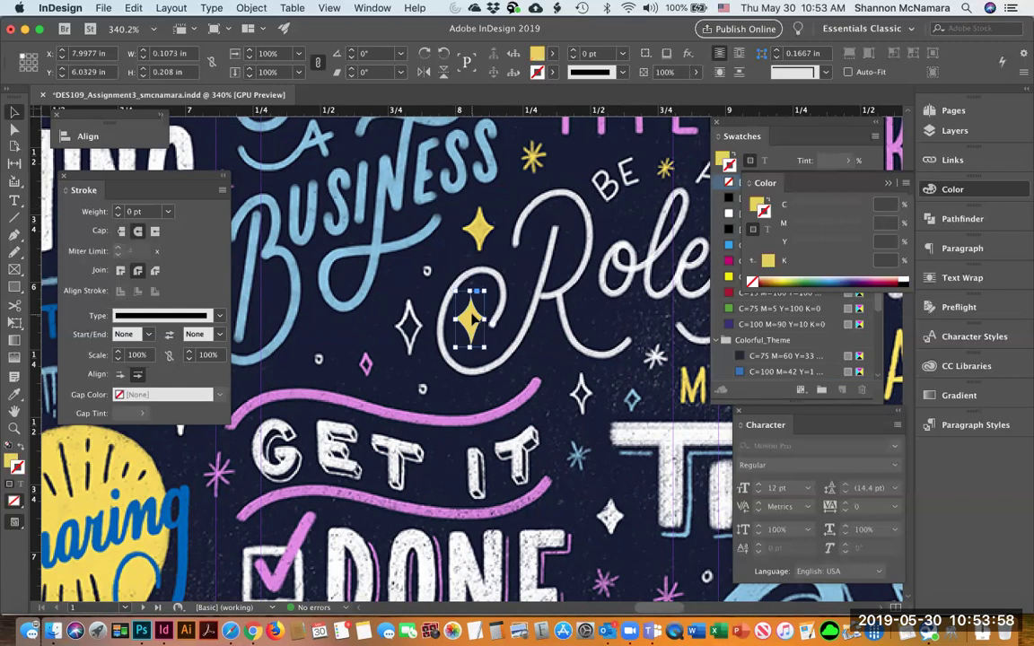
# Step: Add the yellow sparkle to the DES-109 library as a graphic and remove the original from the lettering artwork
pyautogui.click(953, 365)
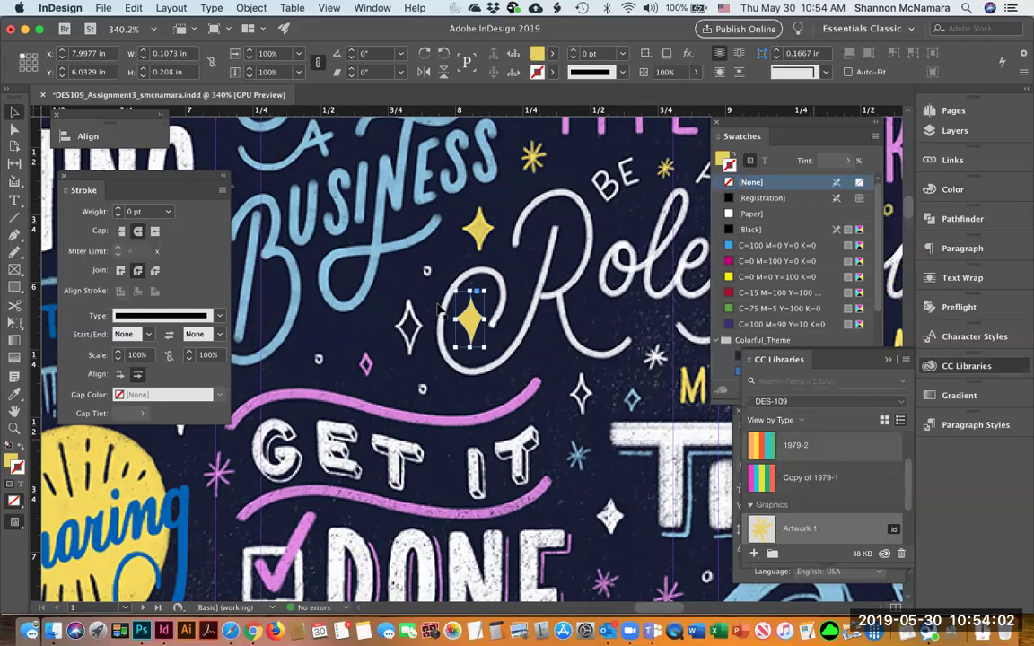
pyautogui.moveTo(781, 460); pyautogui.dragTo(843, 525)
pyautogui.scroll(-2, 845, 526)
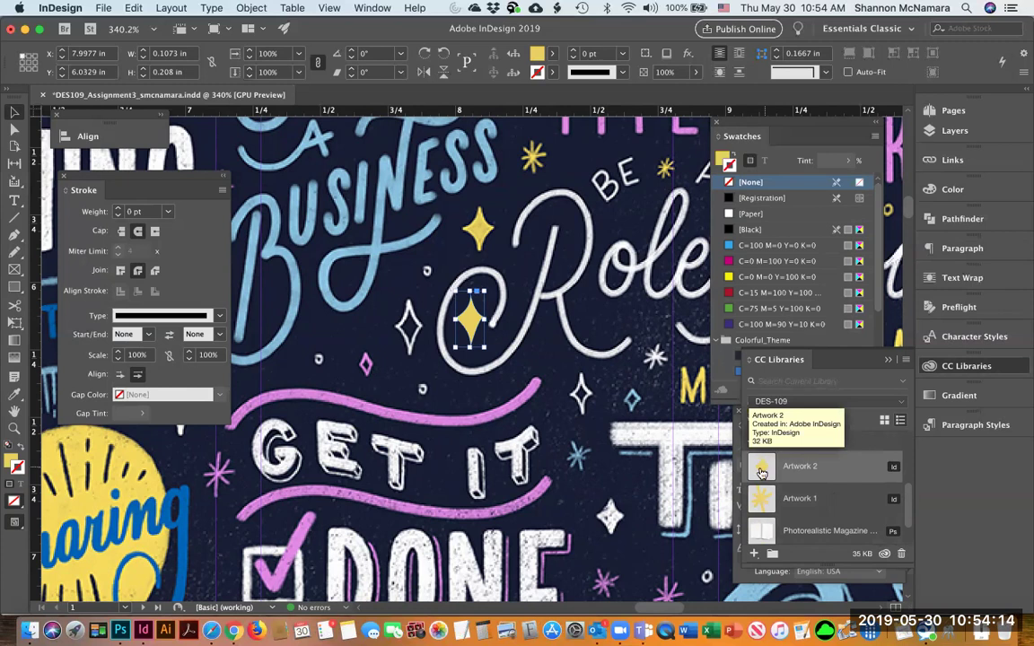
pyautogui.moveTo(758, 498)
pyautogui.mouseDown()
pyautogui.moveTo(449, 256)
pyautogui.moveTo(472, 359)
pyautogui.moveTo(467, 325)
pyautogui.mouseUp()
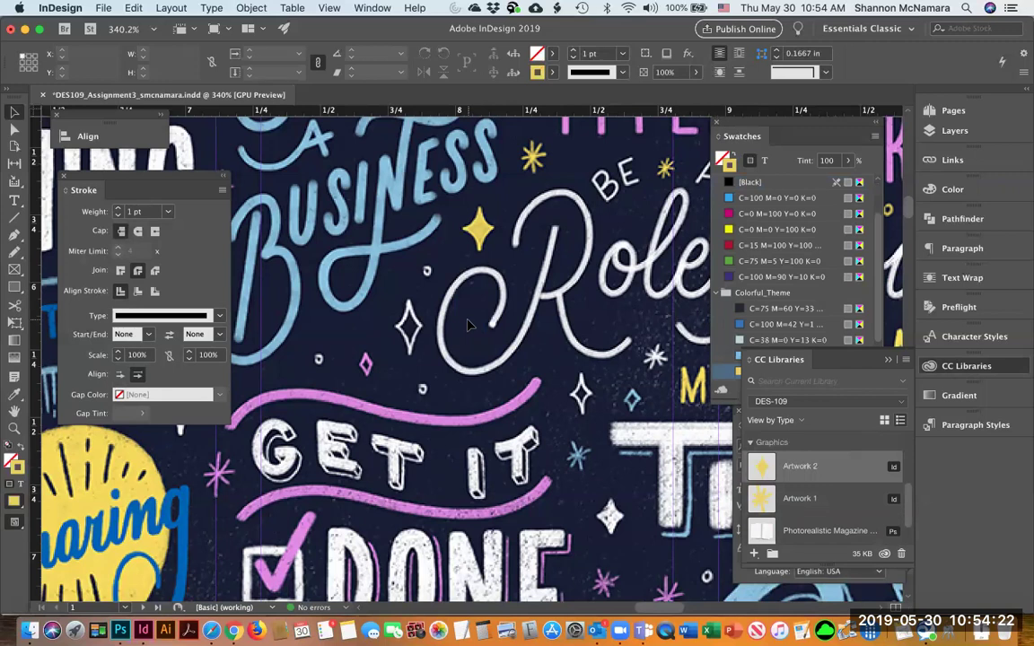
# Step: On the page 2 poster, collapse the stroke settings and move the vertical guide beside the "FEATURING WORK BY:" text off the page's right edge
pyautogui.press('super+0')
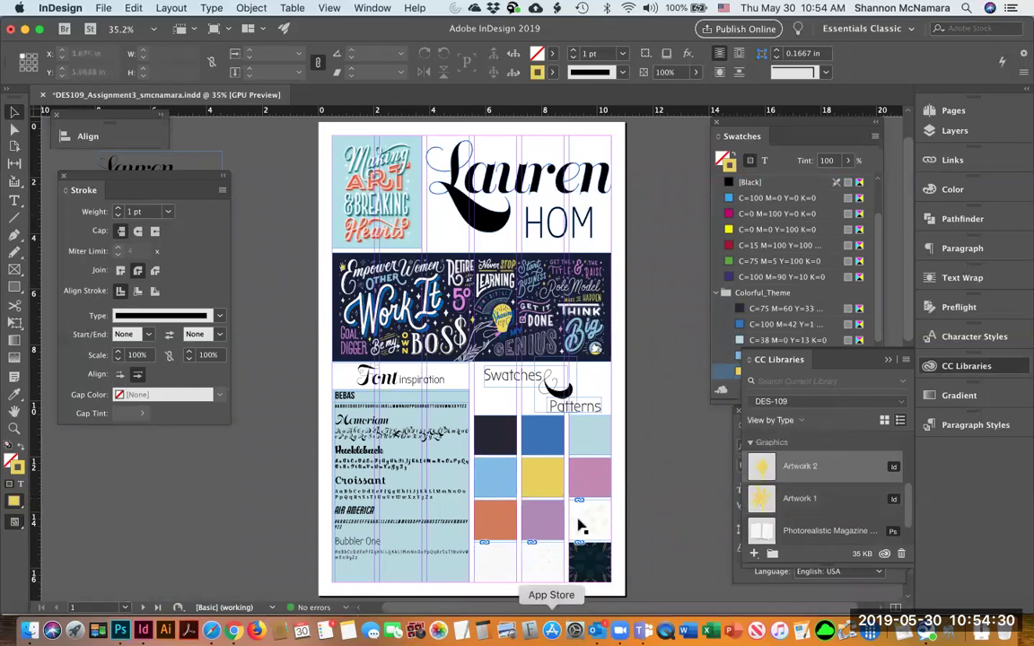
pyautogui.scroll(-5, 463, 529)
pyautogui.scroll(-4, 463, 530)
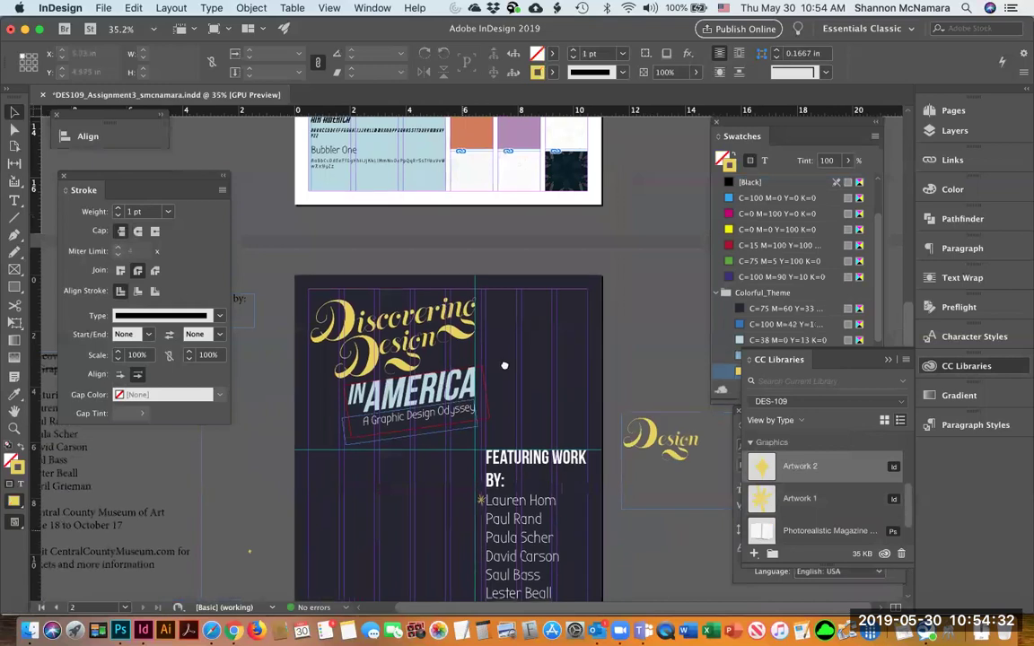
pyautogui.hscroll(-1, 573, 307)
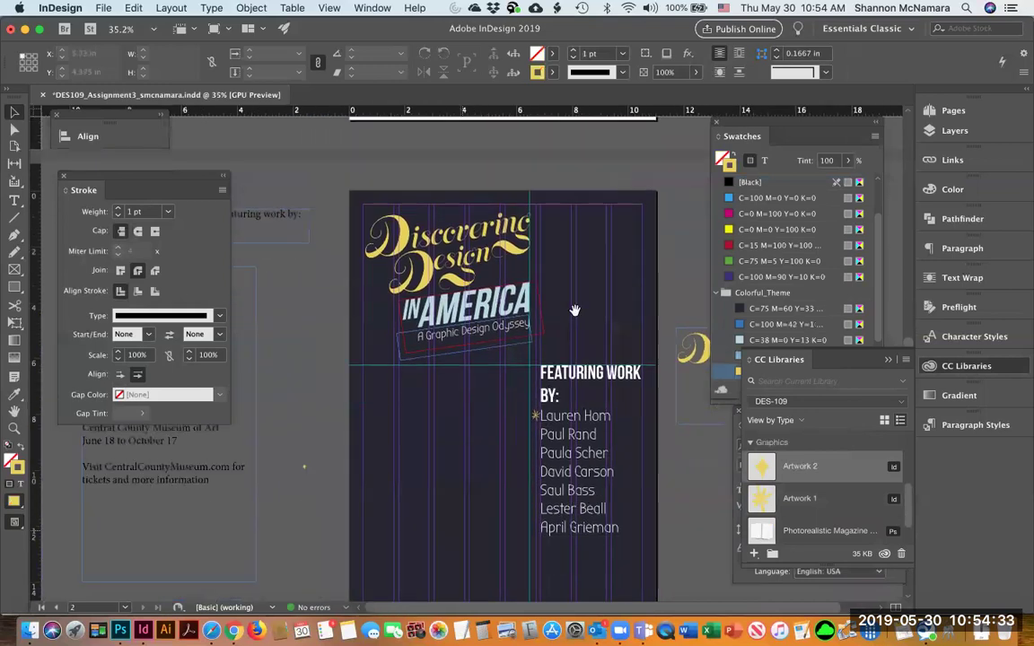
pyautogui.doubleClick(119, 179)
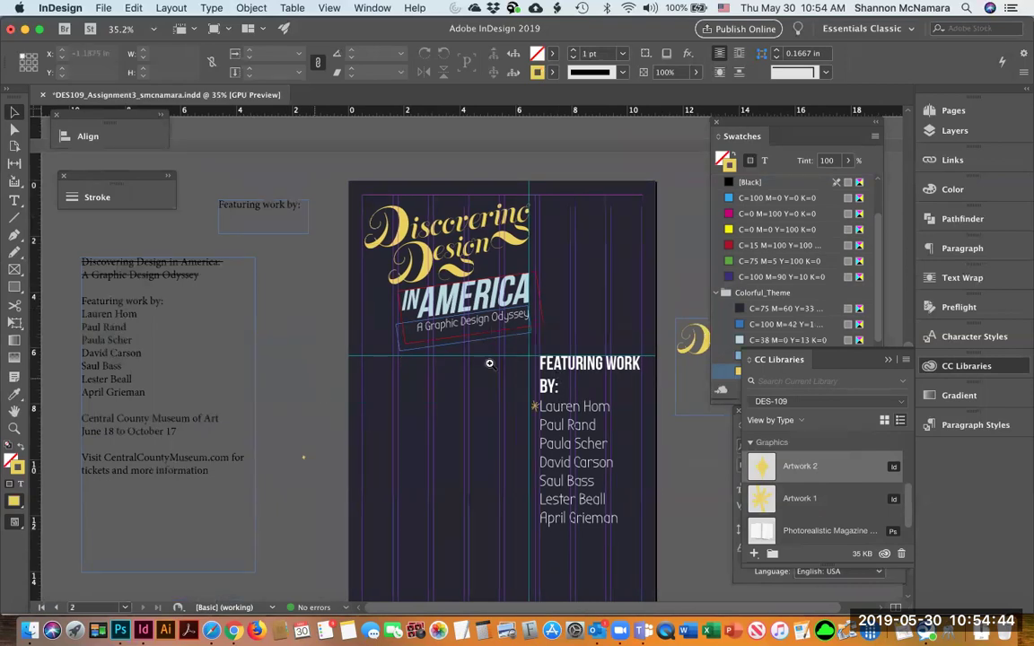
pyautogui.press('z')
pyautogui.moveTo(649, 558); pyautogui.dragTo(523, 328)
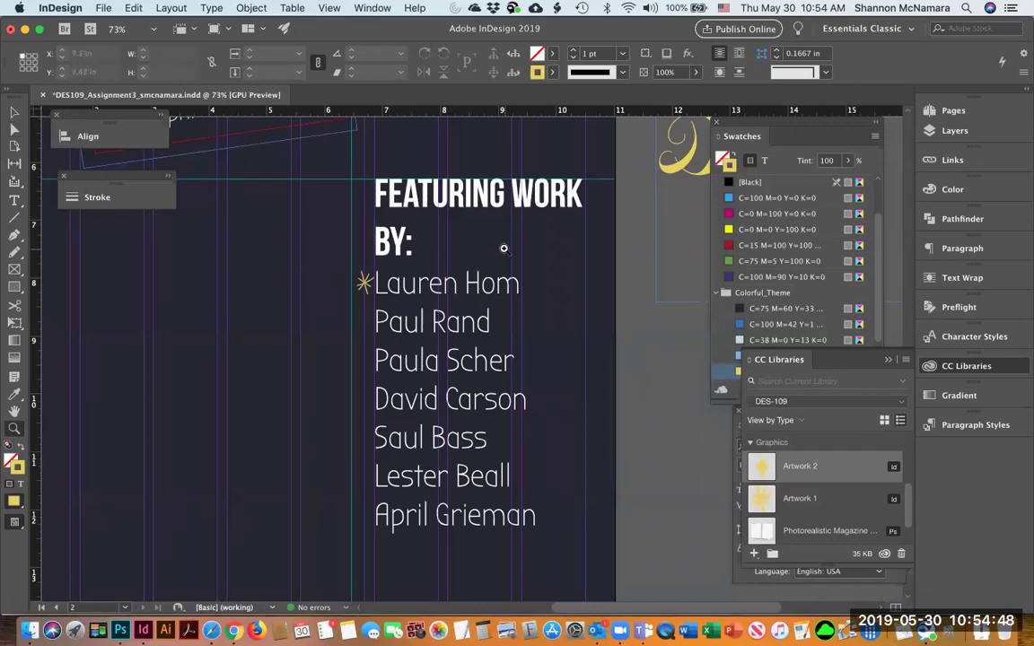
pyautogui.click(14, 111)
pyautogui.click(376, 224)
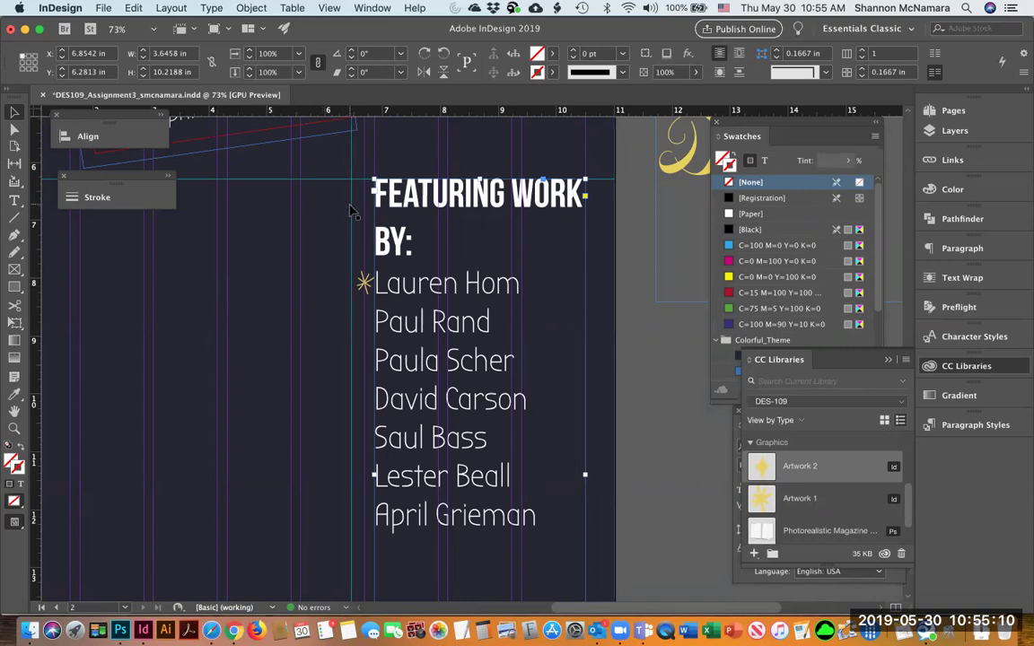
pyautogui.moveTo(352, 212); pyautogui.dragTo(634, 232)
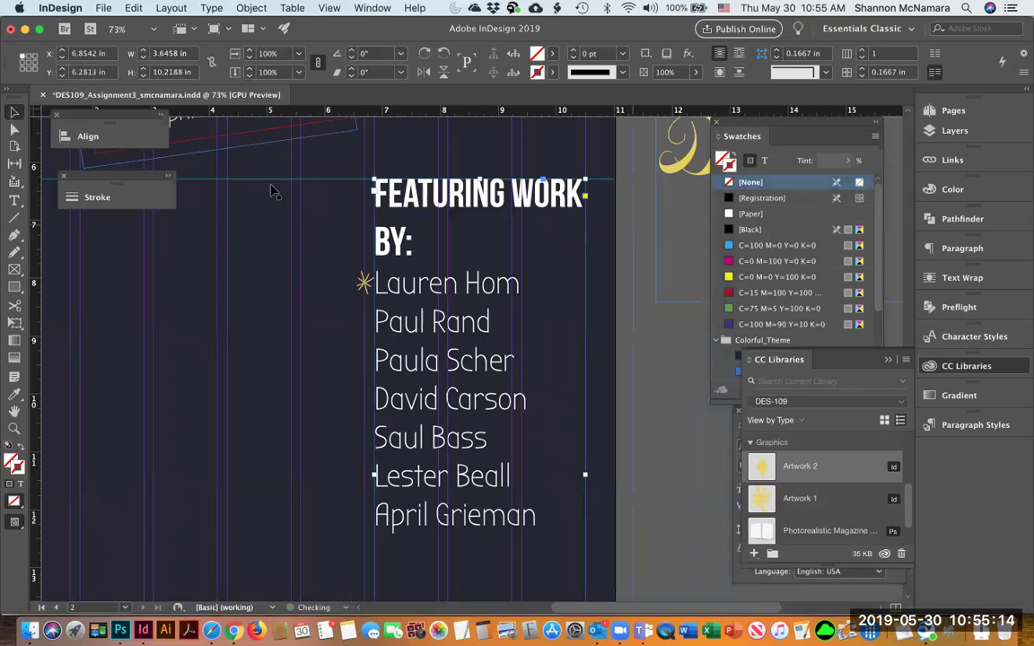
# Step: Replace the asterisk star beside the first artist's name with Artwork 1 from the library, about 0.25 by 0.34 in, with a 2 pt stroke
pyautogui.click(363, 284)
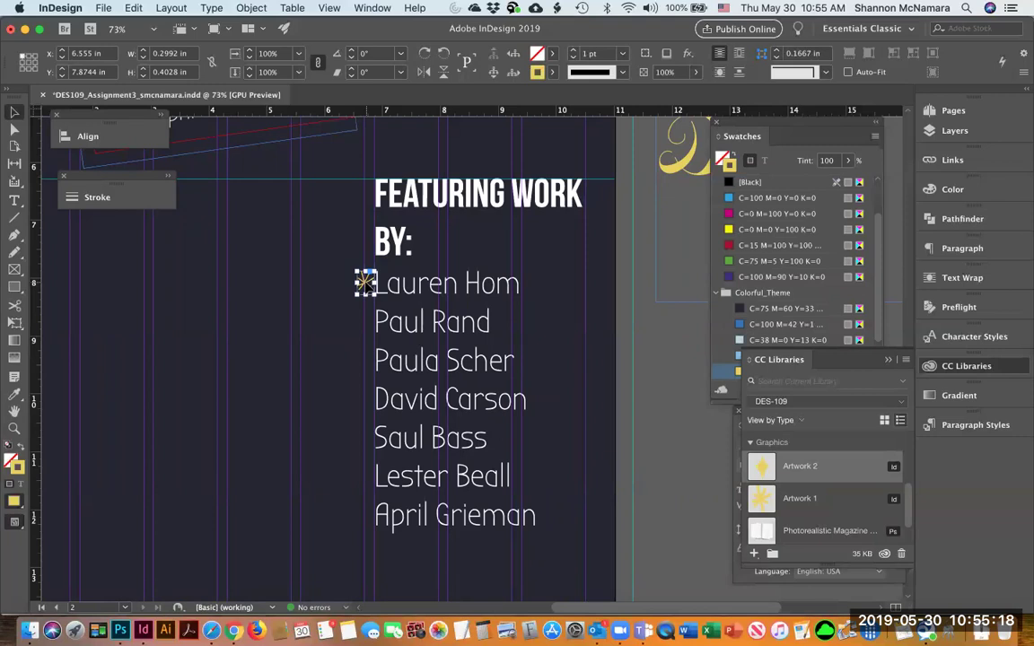
pyautogui.press('Delete')
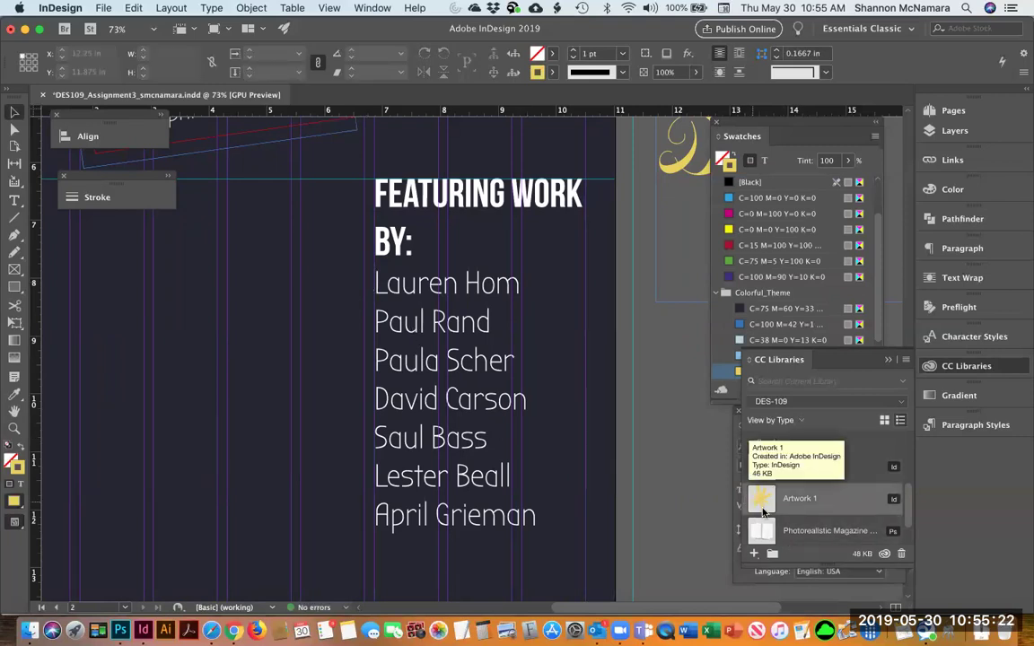
pyautogui.moveTo(763, 503); pyautogui.dragTo(372, 294)
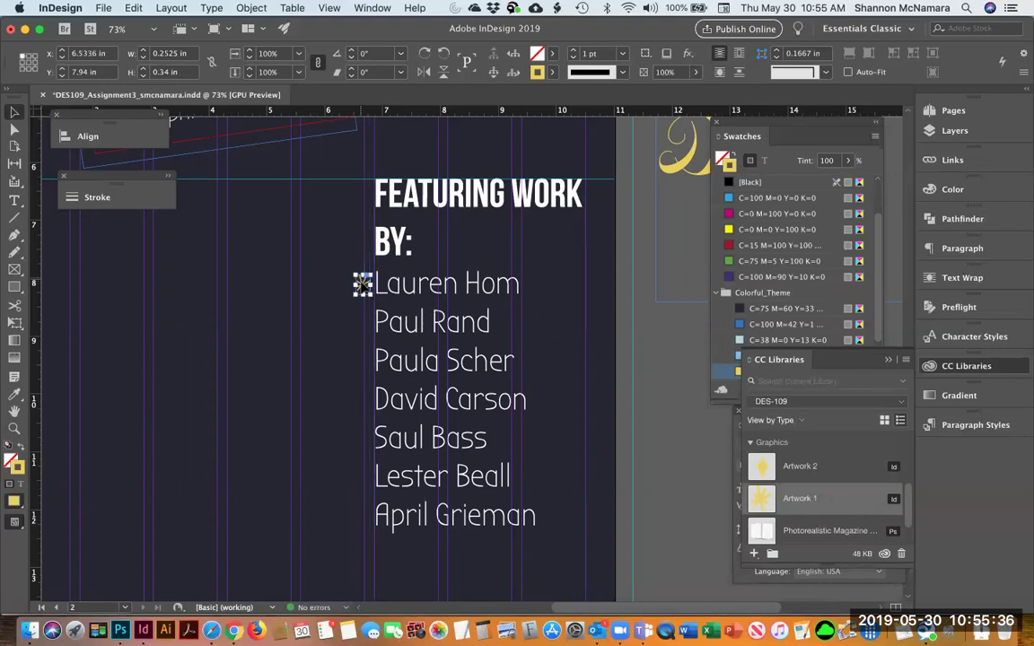
pyautogui.click(571, 50)
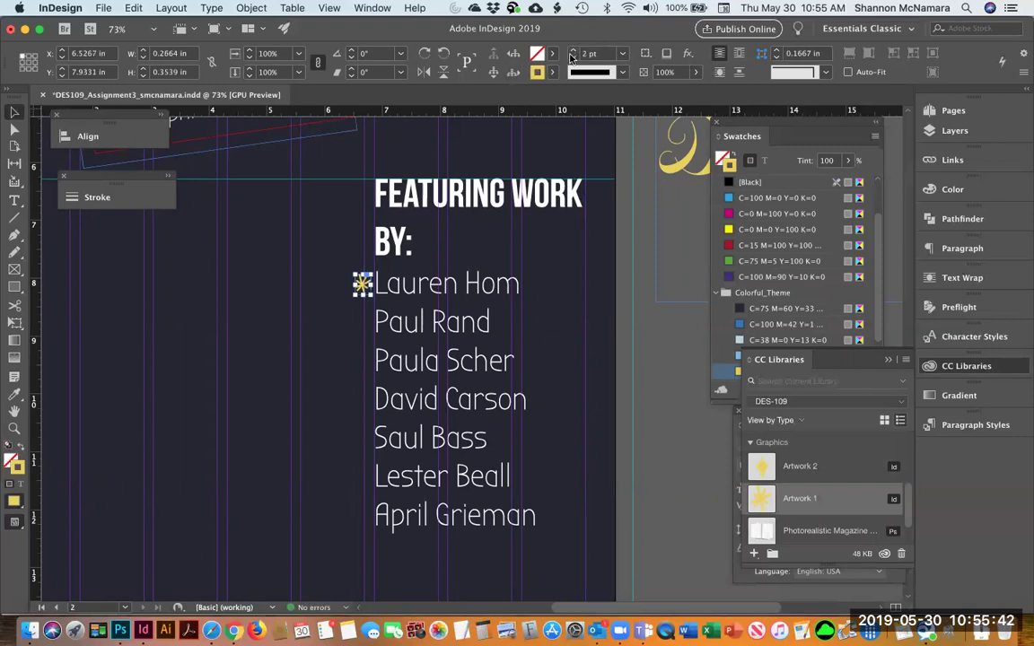
pyautogui.click(682, 349)
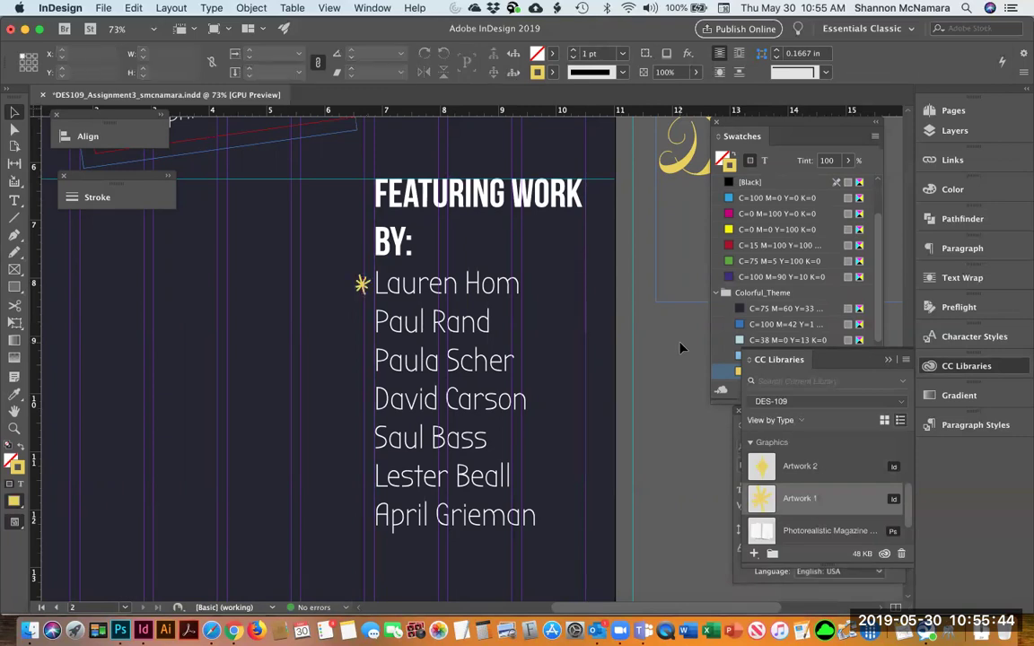
# Step: Cut the asterisk star and paste it inline before the first artist's name, followed by a space, and deselect everything
pyautogui.click(362, 285)
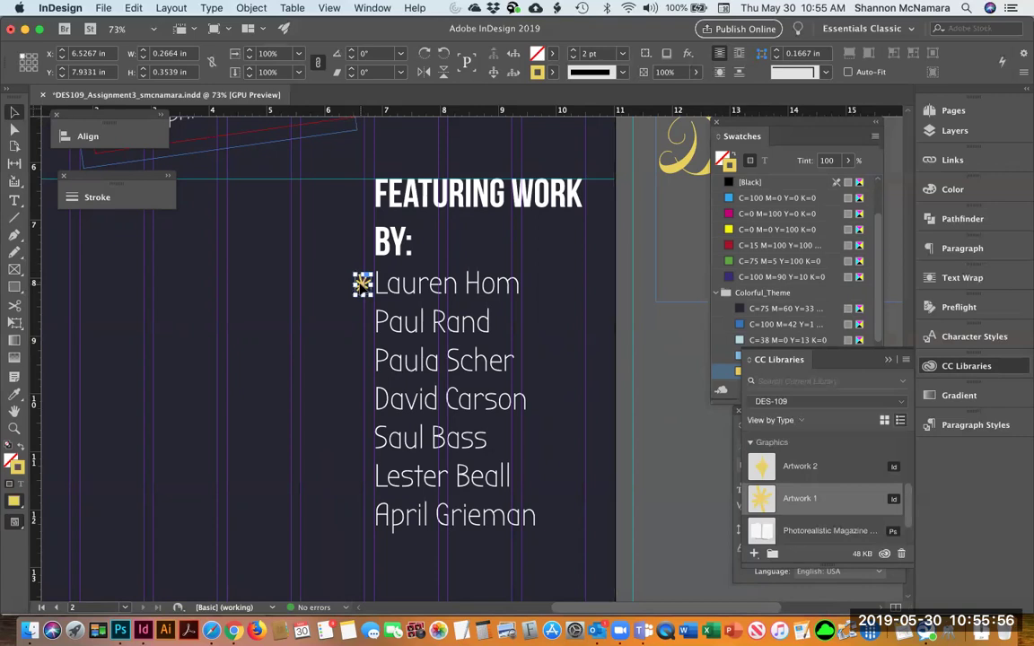
pyautogui.press('Delete')
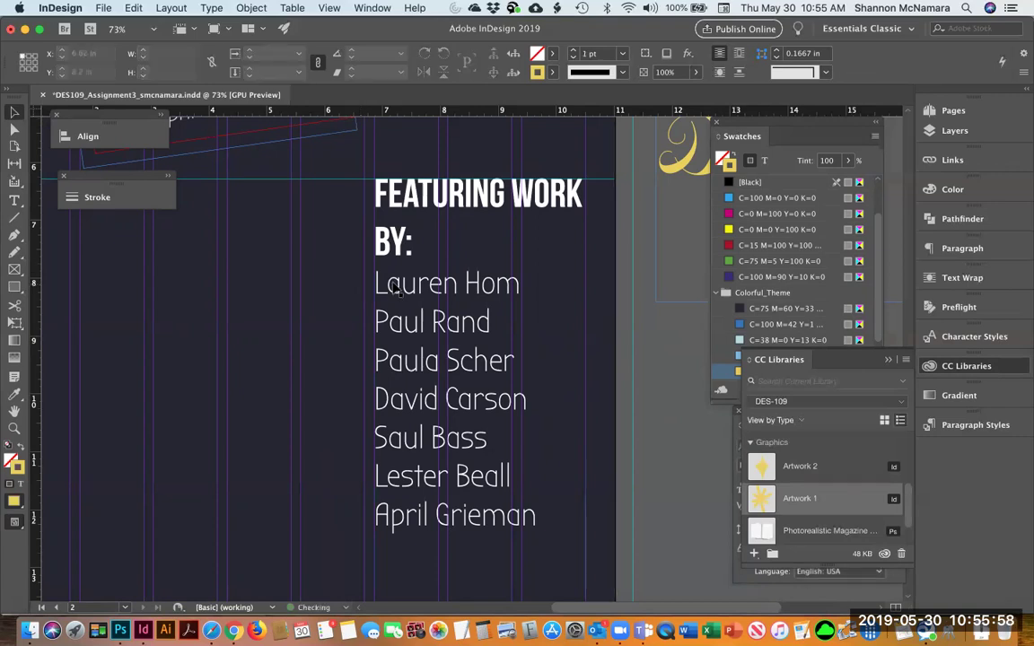
pyautogui.click(15, 201)
pyautogui.click(376, 284)
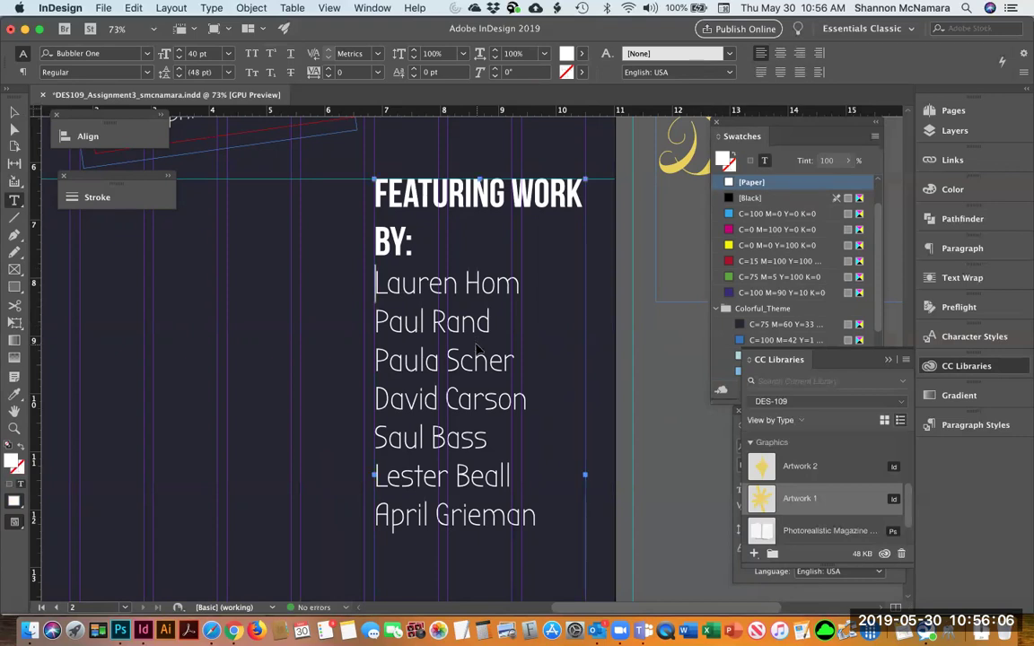
pyautogui.press('super+v')
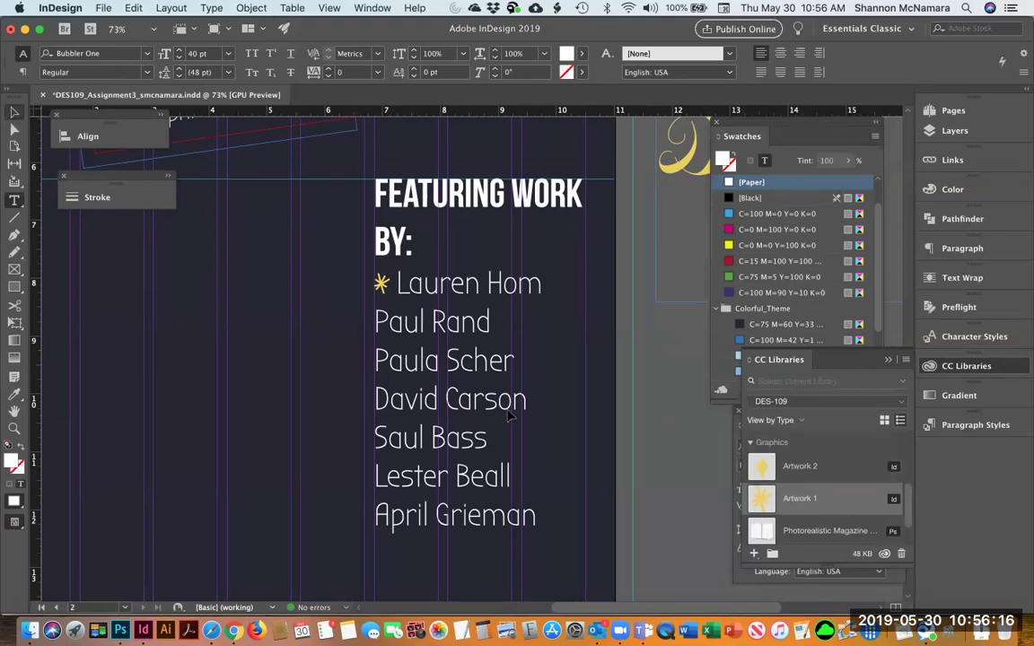
pyautogui.click(14, 111)
pyautogui.press('super+shift+a')
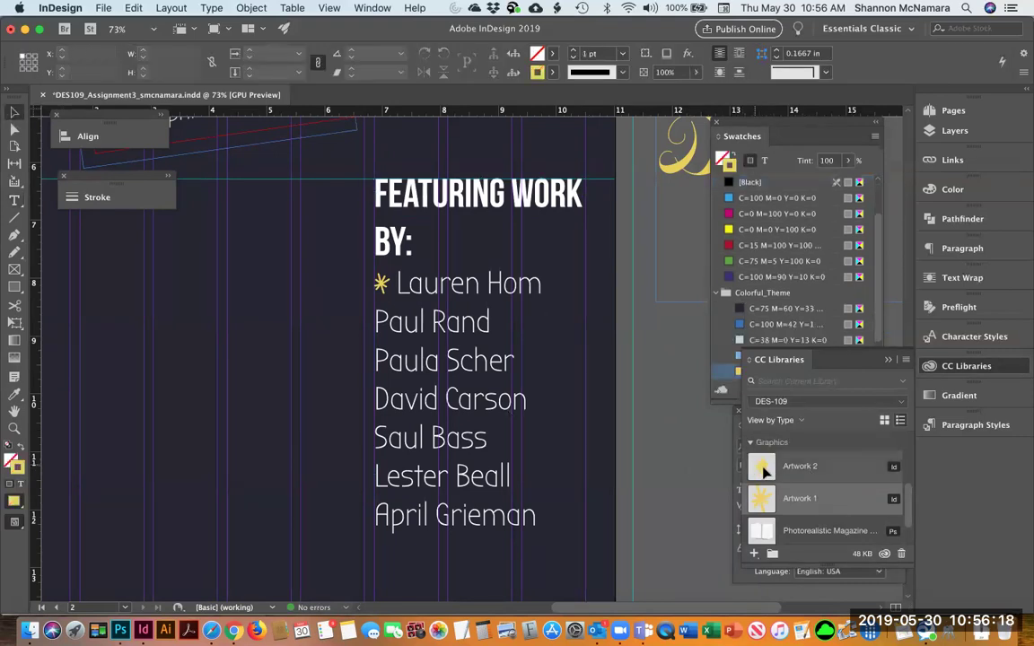
# Step: Place Artwork 2 from the library beside the second artist's name and enlarge it to about 0.30 by 0.46 in
pyautogui.moveTo(764, 470); pyautogui.dragTo(323, 339)
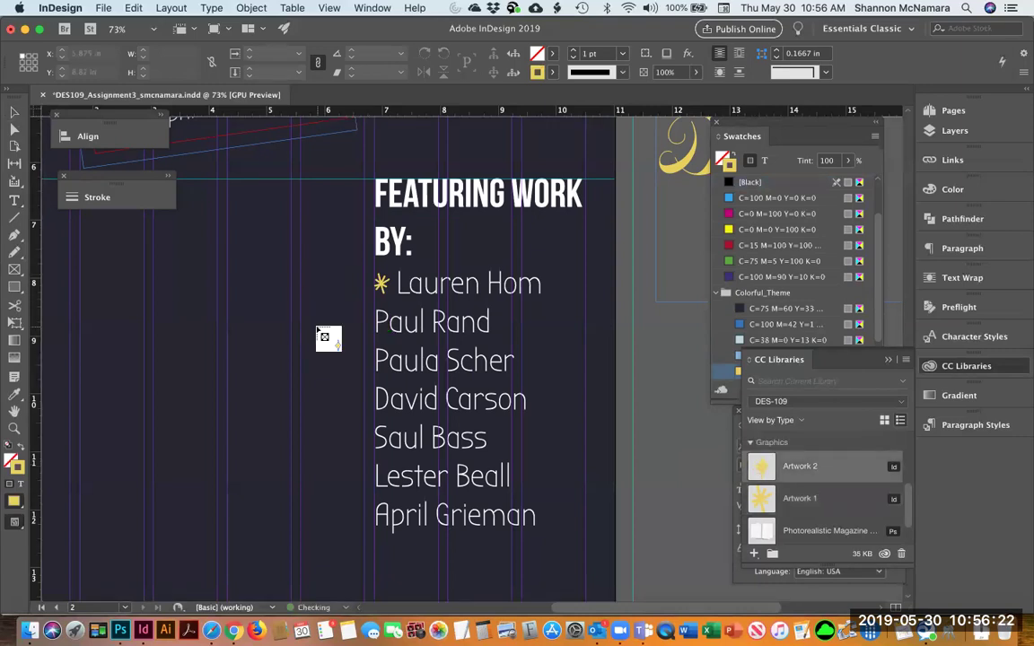
pyautogui.click(327, 313)
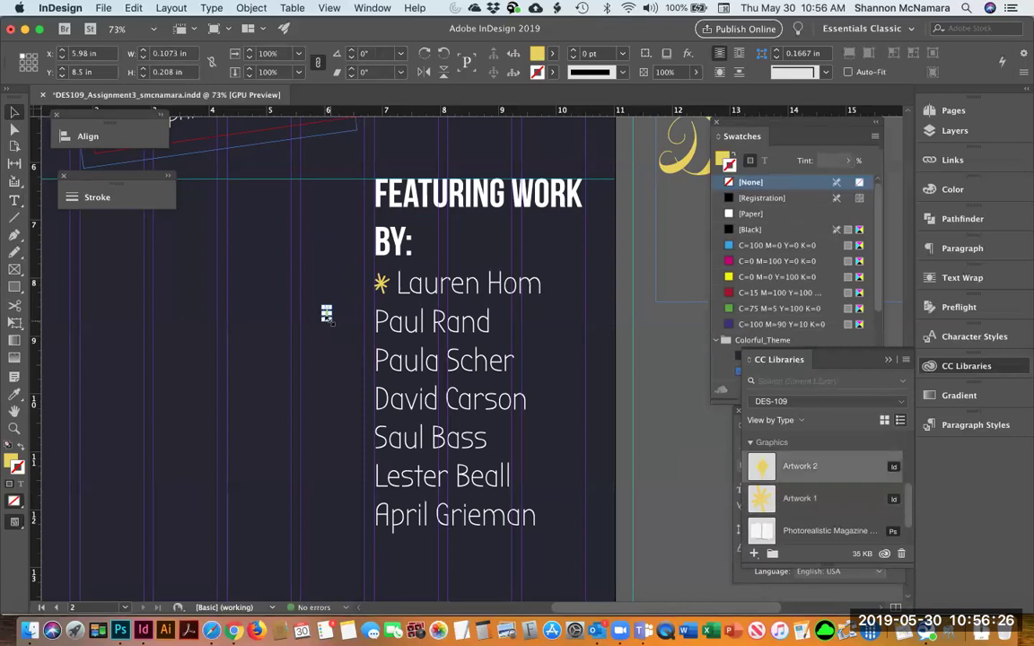
pyautogui.moveTo(328, 322); pyautogui.dragTo(367, 323)
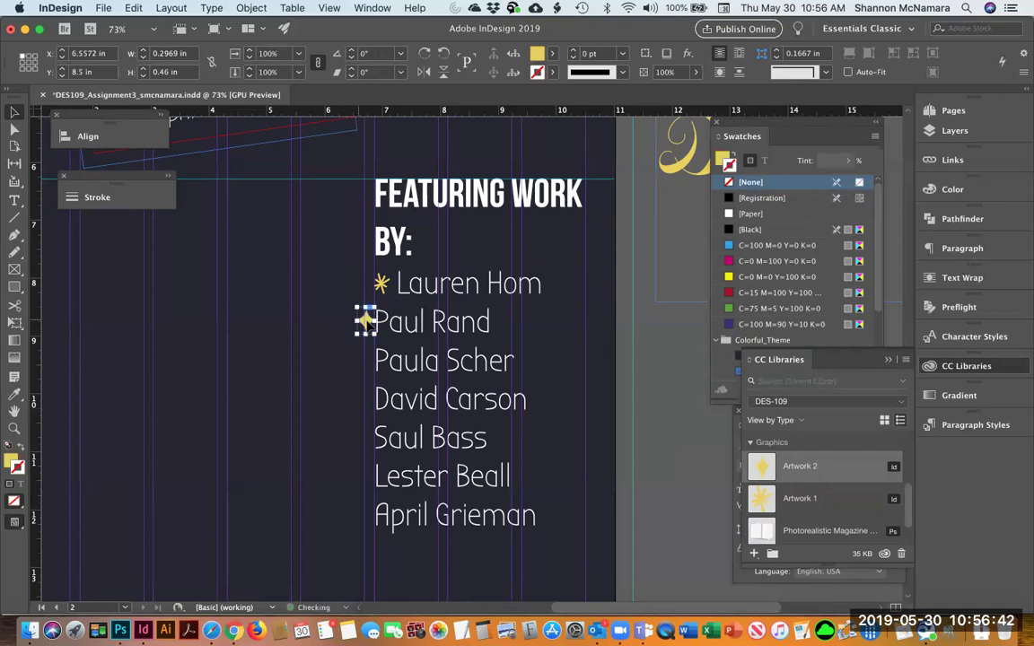
# Step: Cut the diamond sparkle, paste it inline before the second artist's name with a space, and select that space
pyautogui.hotkey('ctrl', 'x')
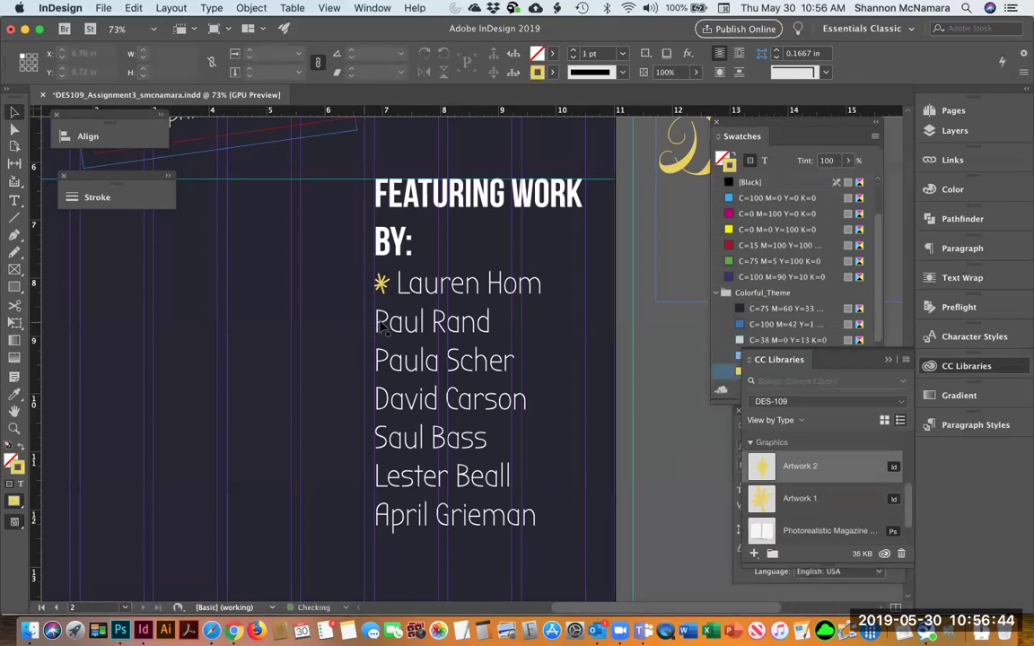
pyautogui.doubleClick(374, 322)
pyautogui.press('super+v')
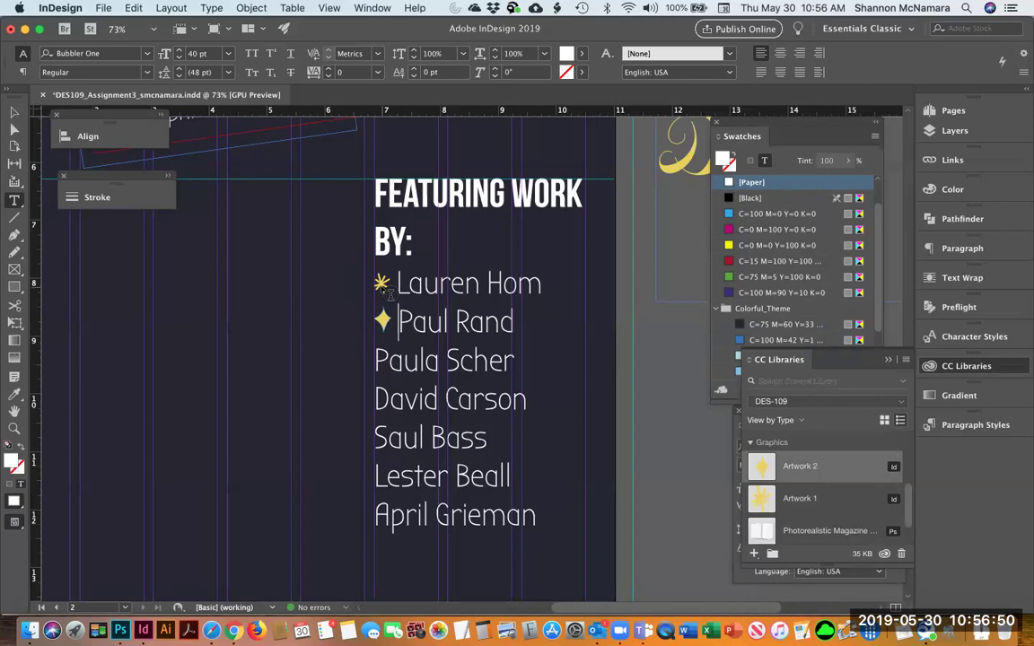
pyautogui.moveTo(399, 322); pyautogui.dragTo(404, 344)
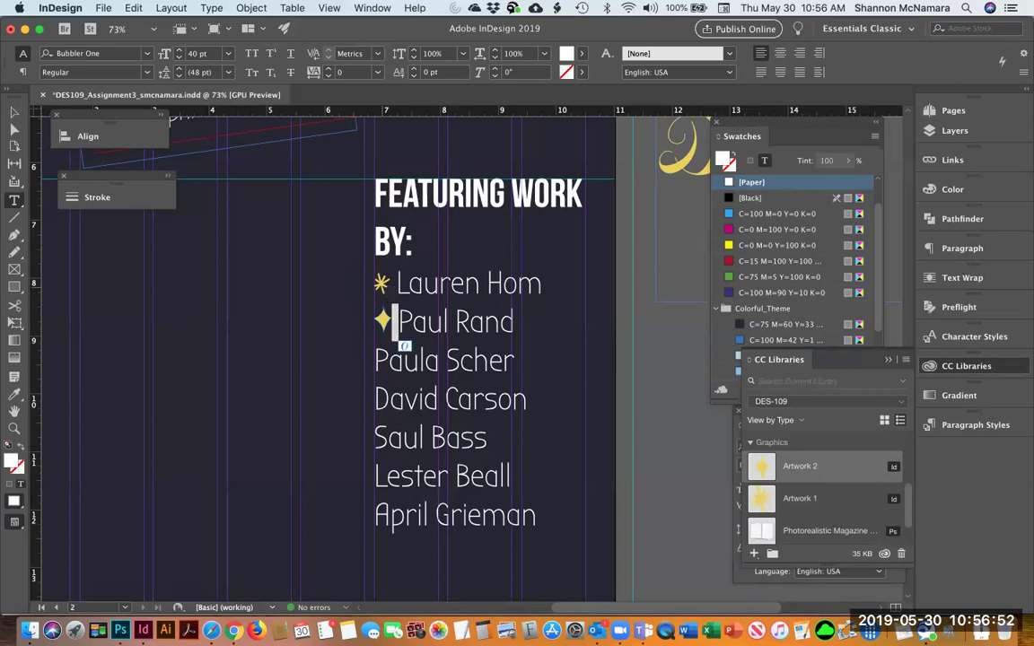
# Step: Replace the space between each of the two inline sparkles and its artist name with a tab
pyautogui.press('Right')
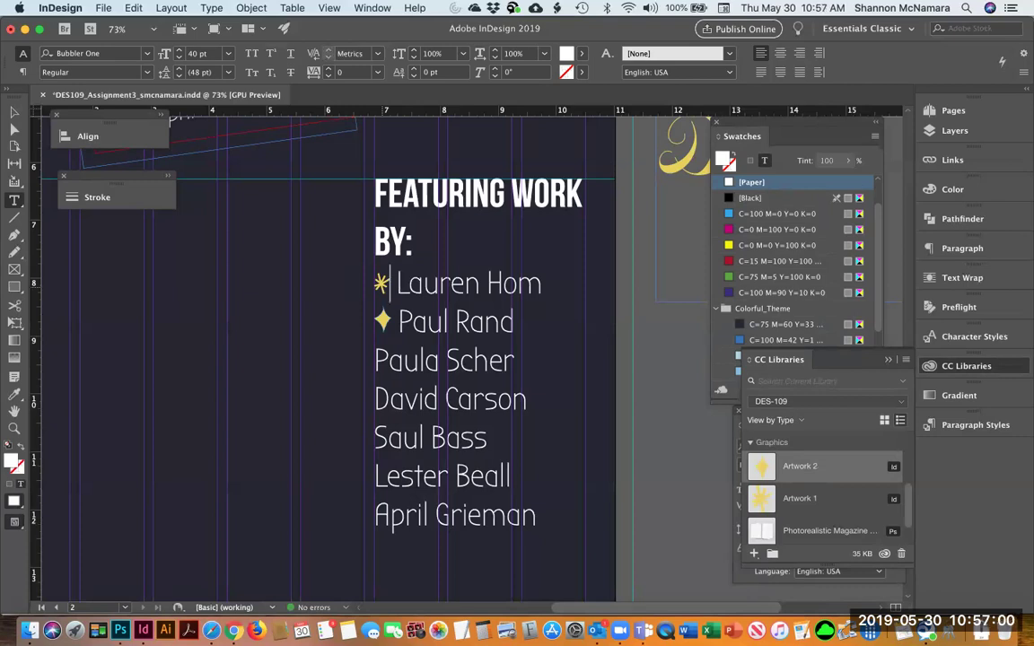
pyautogui.hotkey('shift', 'Left')
pyautogui.press('super+c')
pyautogui.press('Right')
pyautogui.press('BackSpace')
pyautogui.click(398, 322)
pyautogui.press('BackSpace')
pyautogui.click(389, 283)
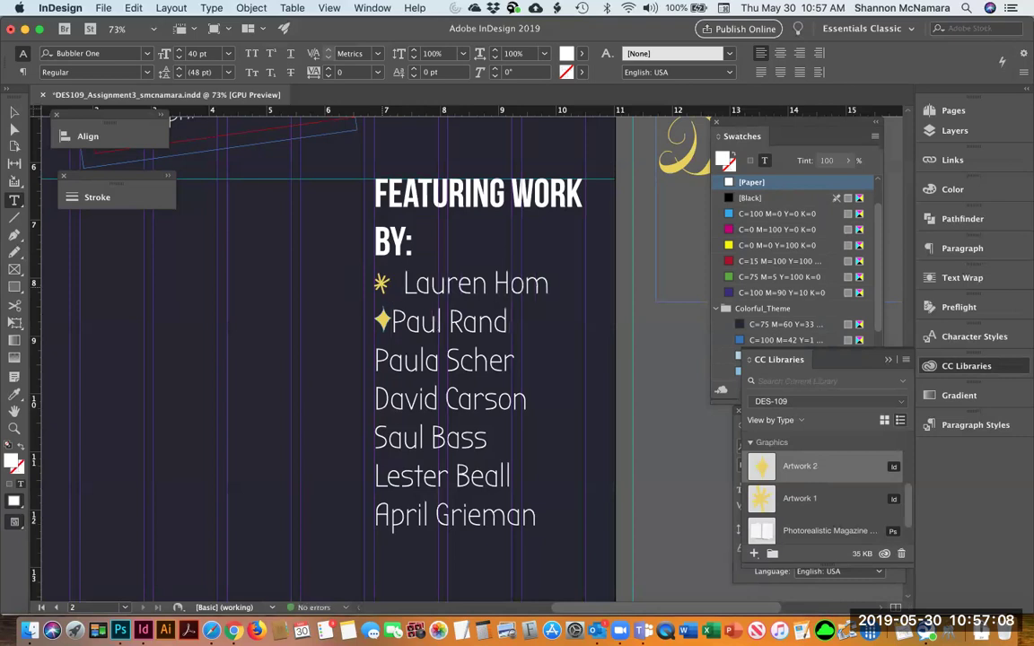
pyautogui.click(392, 321)
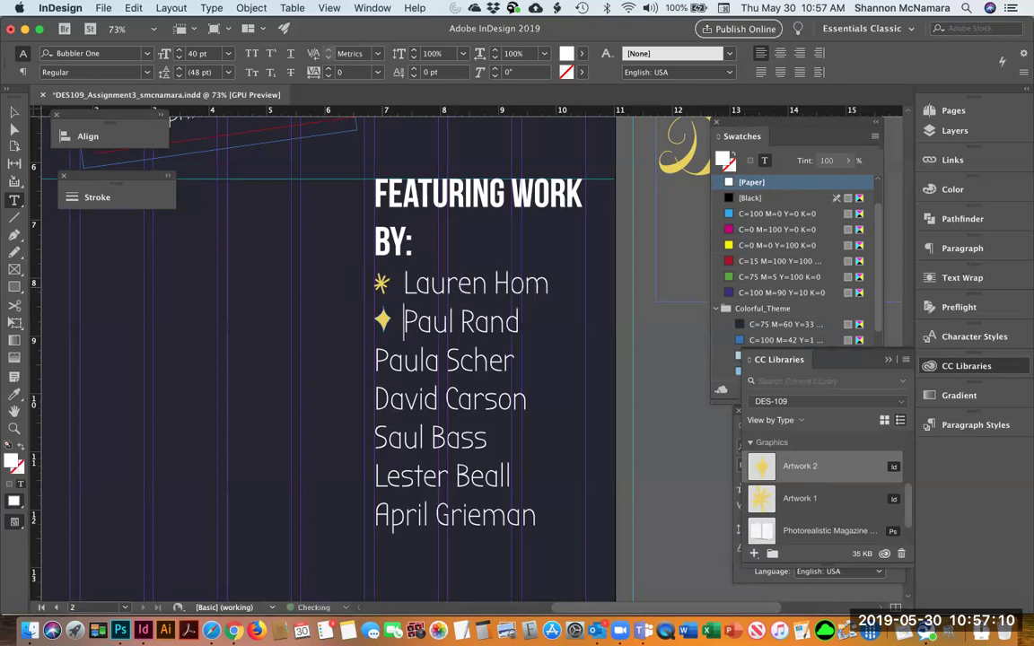
# Step: Insert a tab before each of the remaining five artist names, from the third to the seventh
pyautogui.click(375, 360)
pyautogui.press('Tab')
pyautogui.press('Down')
pyautogui.press('Left')
pyautogui.press('Left')
pyautogui.press('Tab')
pyautogui.press('Down')
pyautogui.press('Left')
pyautogui.press('Left')
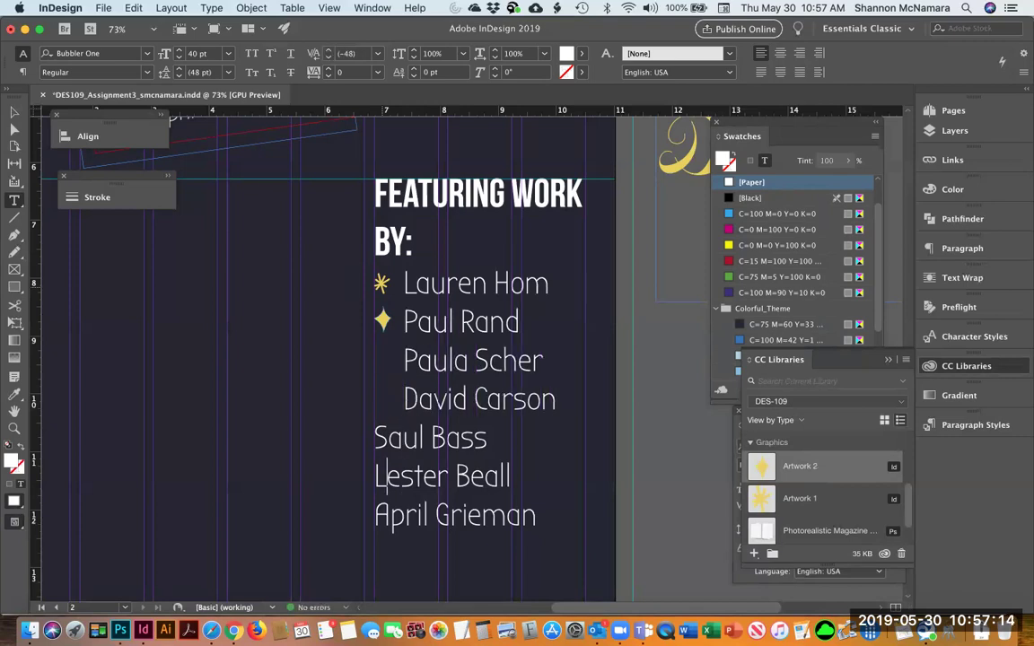
pyautogui.press('Tab')
pyautogui.press('Down')
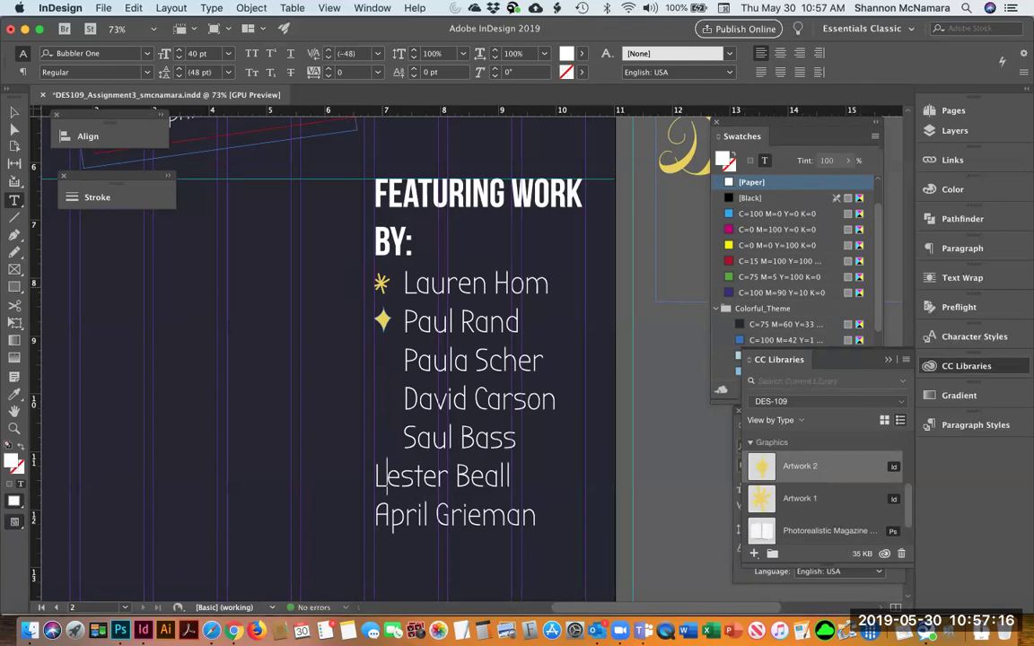
pyautogui.press('Left')
pyautogui.press('Left')
pyautogui.press('Tab')
pyautogui.press('Down')
pyautogui.press('Tab')
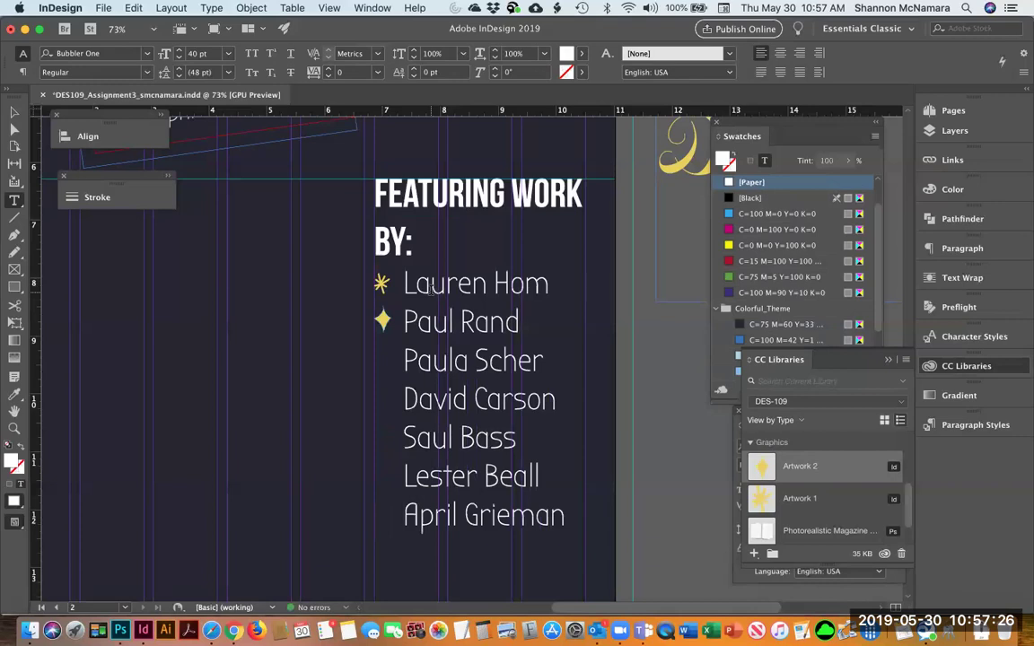
# Step: Give all text in the artist list frame a left-aligned tab stop at about 0.65 in
pyautogui.press('super+a')
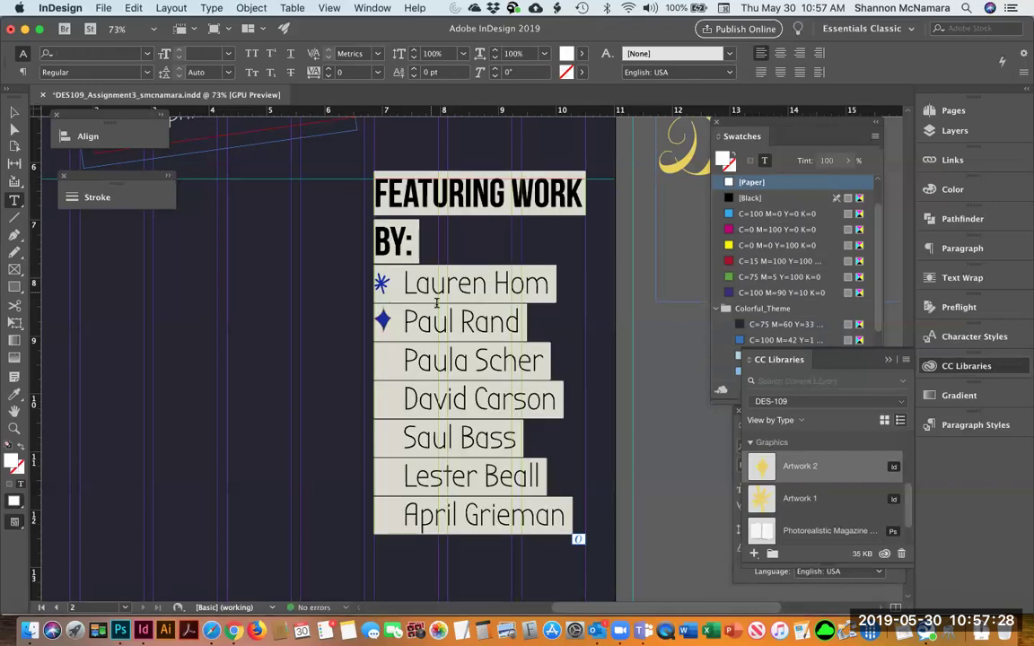
pyautogui.click(210, 8)
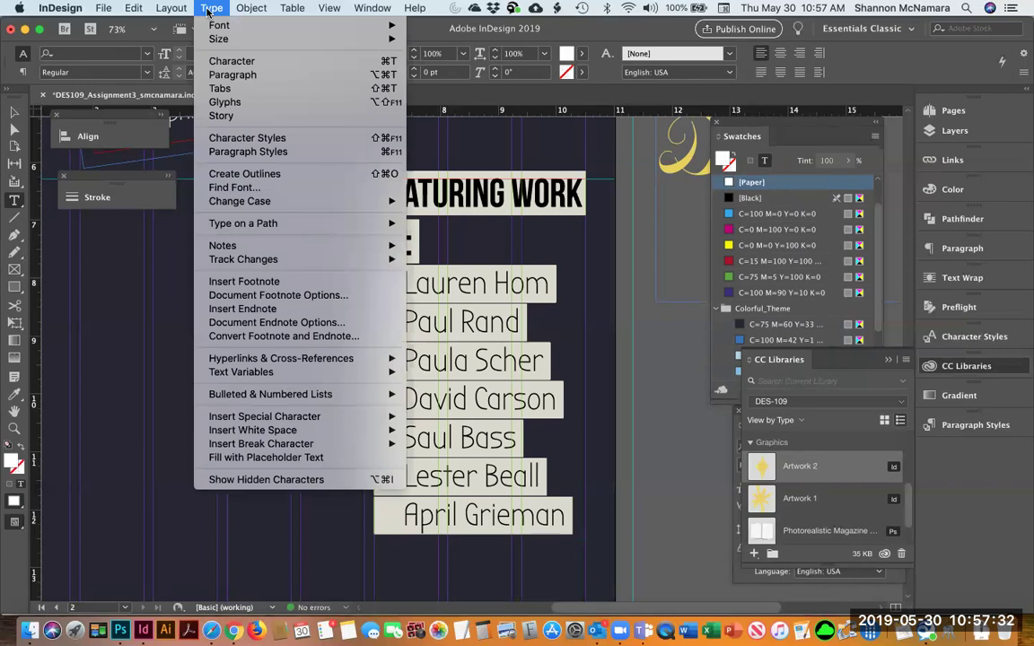
pyautogui.click(225, 89)
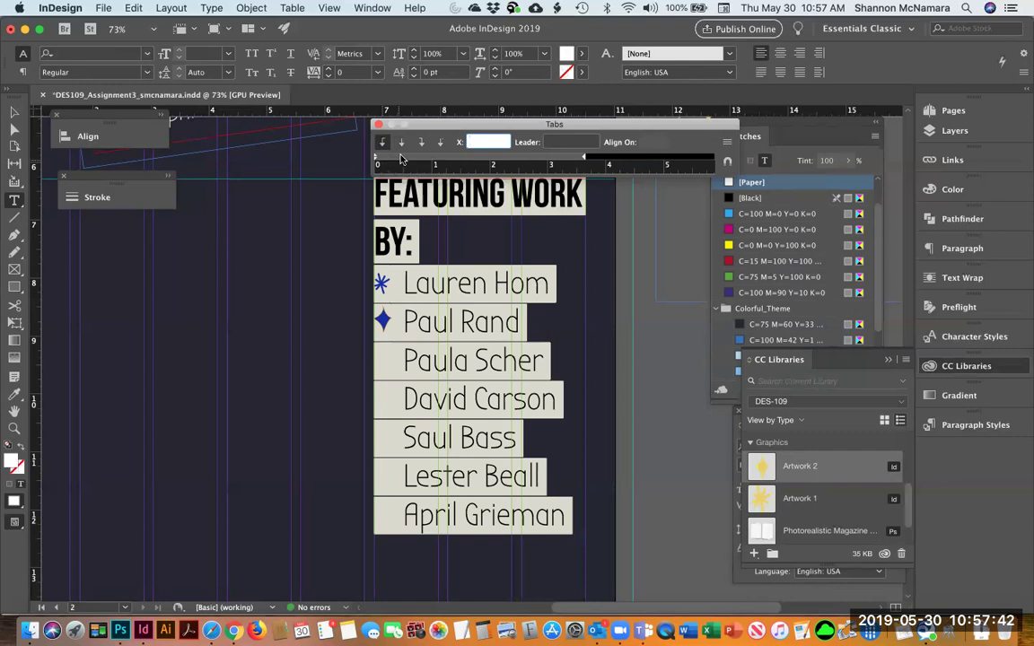
pyautogui.moveTo(406, 162); pyautogui.dragTo(412, 161)
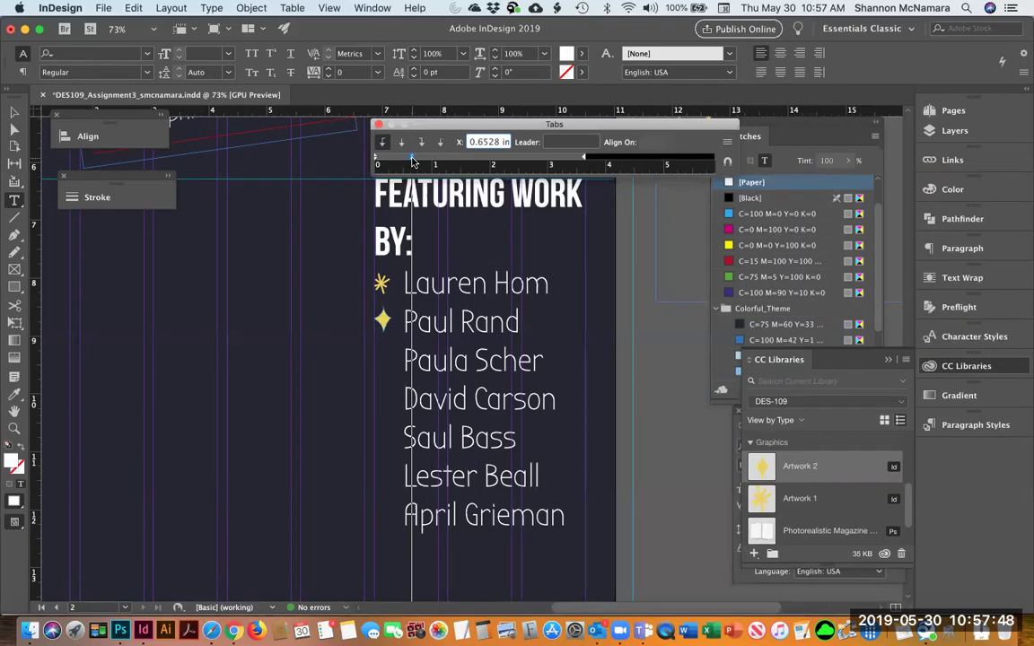
pyautogui.moveTo(413, 162); pyautogui.dragTo(409, 242)
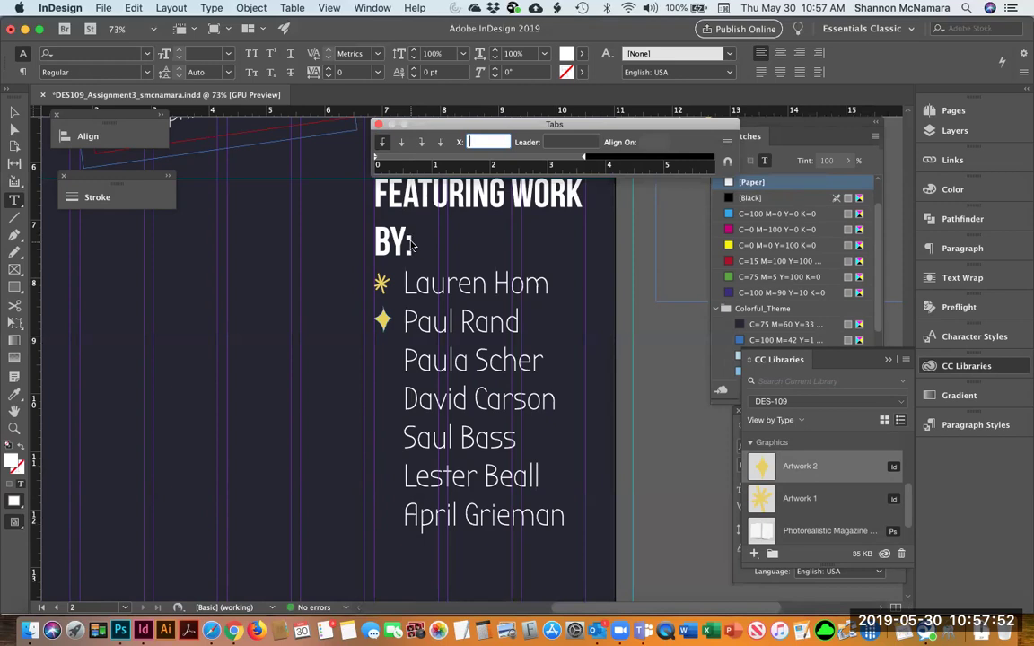
pyautogui.click(413, 161)
pyautogui.moveTo(413, 161); pyautogui.dragTo(412, 162)
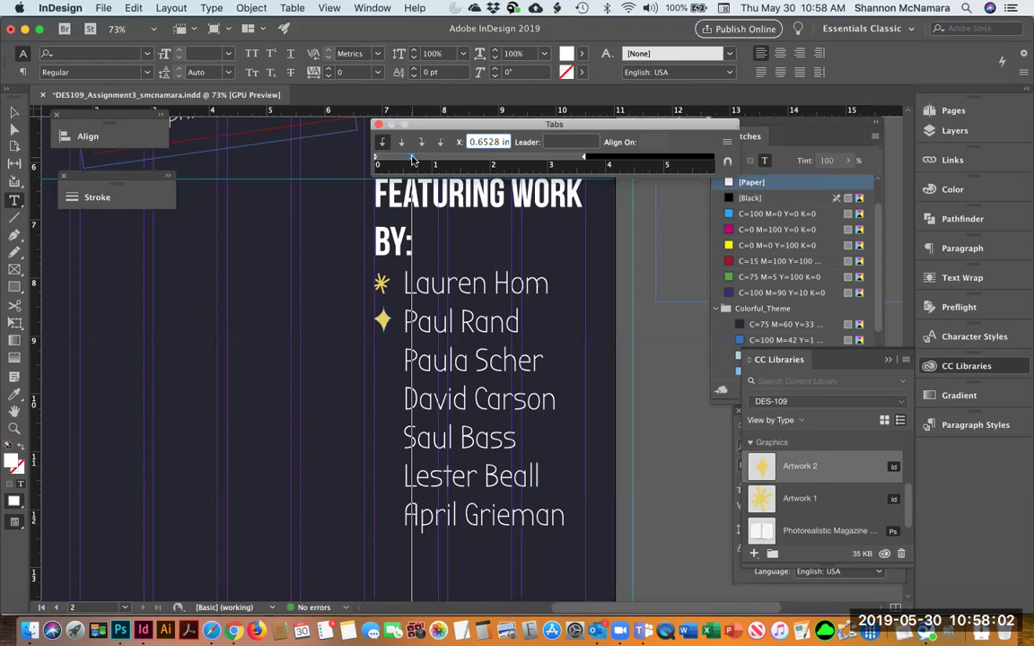
# Step: Add a second left-aligned tab stop at about 0.28 in to all text in the artist list frame
pyautogui.press('super+a')
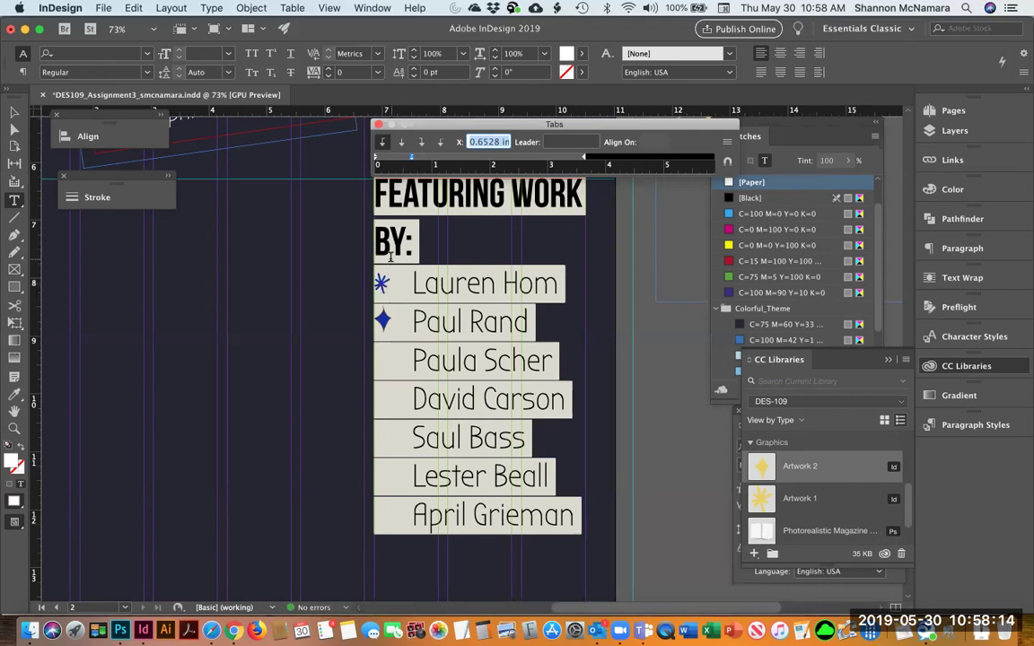
pyautogui.click(390, 160)
pyautogui.moveTo(390, 160); pyautogui.dragTo(391, 160)
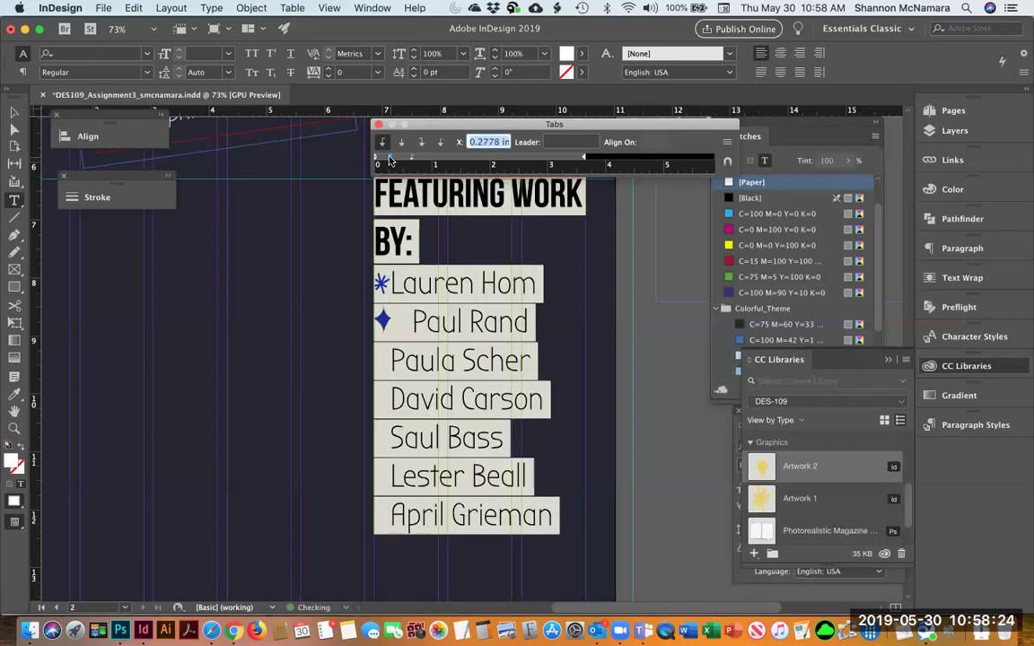
# Step: Insert a tab in front of the sparkle on each of the first two artist lines
pyautogui.click(389, 283)
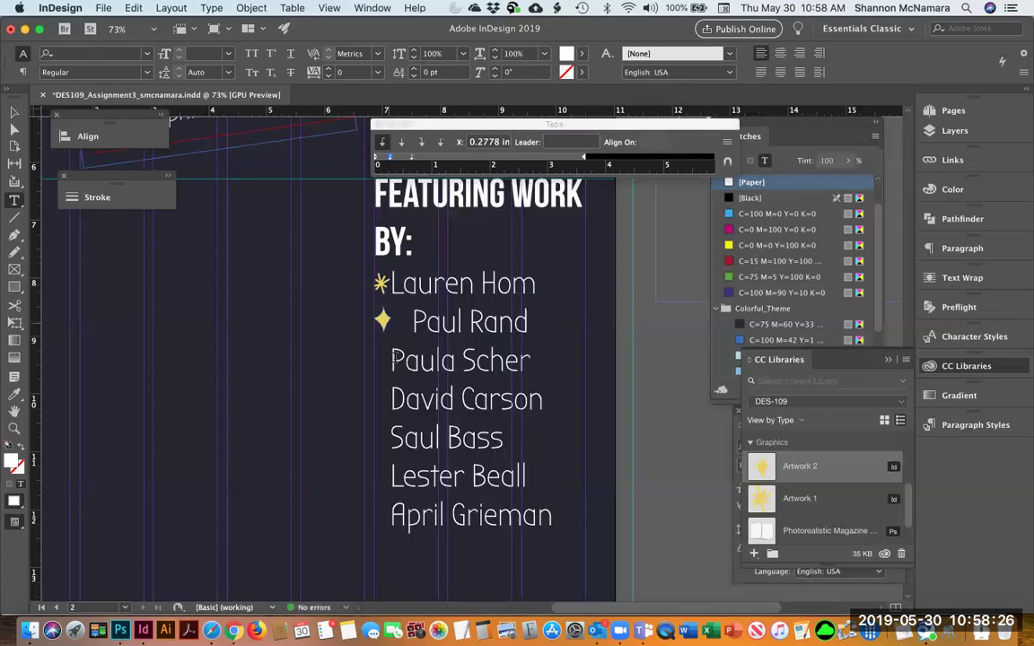
pyautogui.press('Left')
pyautogui.press('Left')
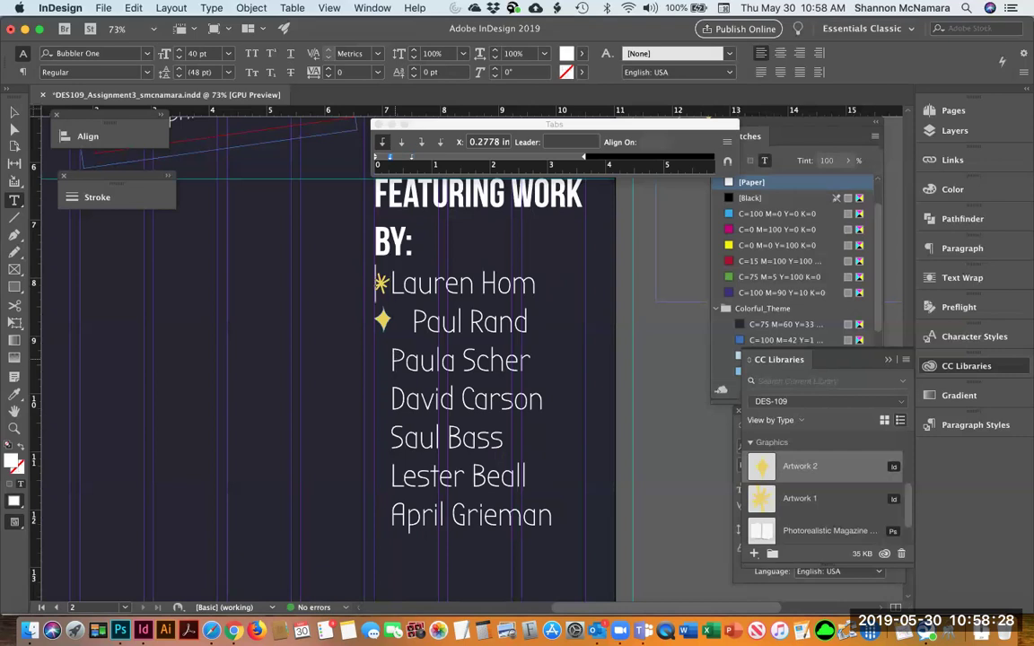
pyautogui.press('Tab')
pyautogui.press('Delete')
pyautogui.press('Left')
pyautogui.press('Tab')
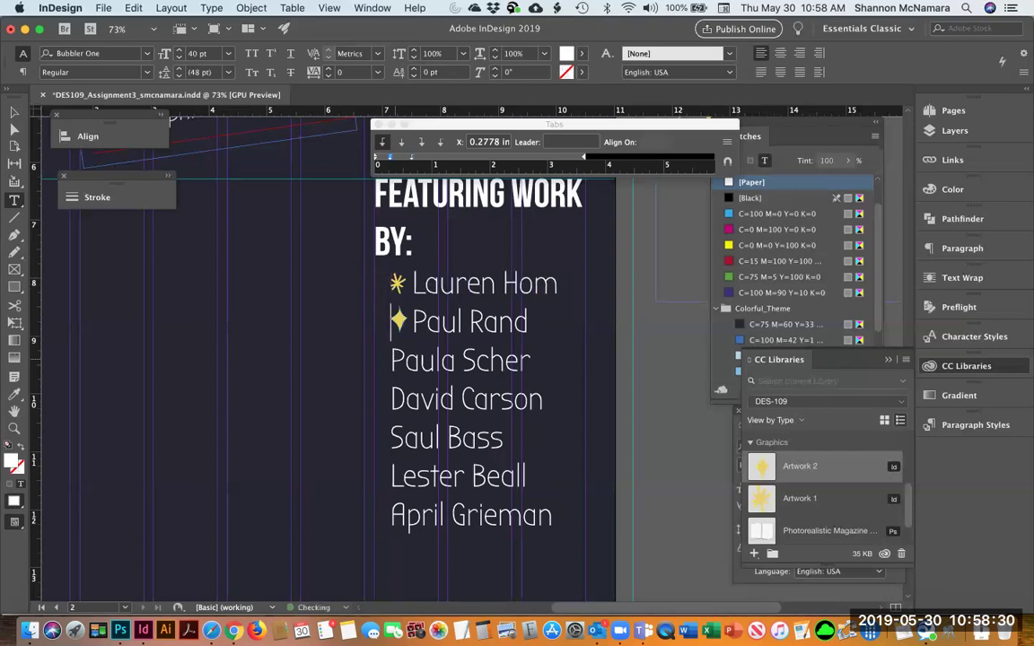
# Step: Insert a second tab before each of the third to seventh artist names
pyautogui.click(376, 360)
pyautogui.press('Tab')
pyautogui.click(391, 398)
pyautogui.press('Tab')
pyautogui.click(391, 437)
pyautogui.press('Tab')
pyautogui.click(391, 475)
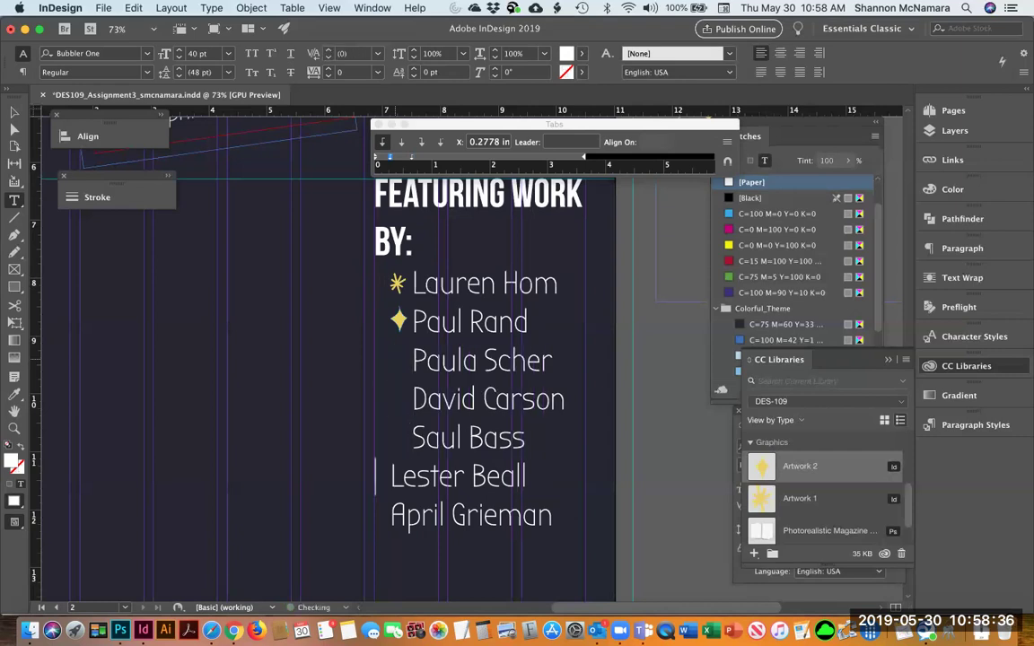
pyautogui.press('Tab')
pyautogui.click(391, 514)
pyautogui.press('Tab')
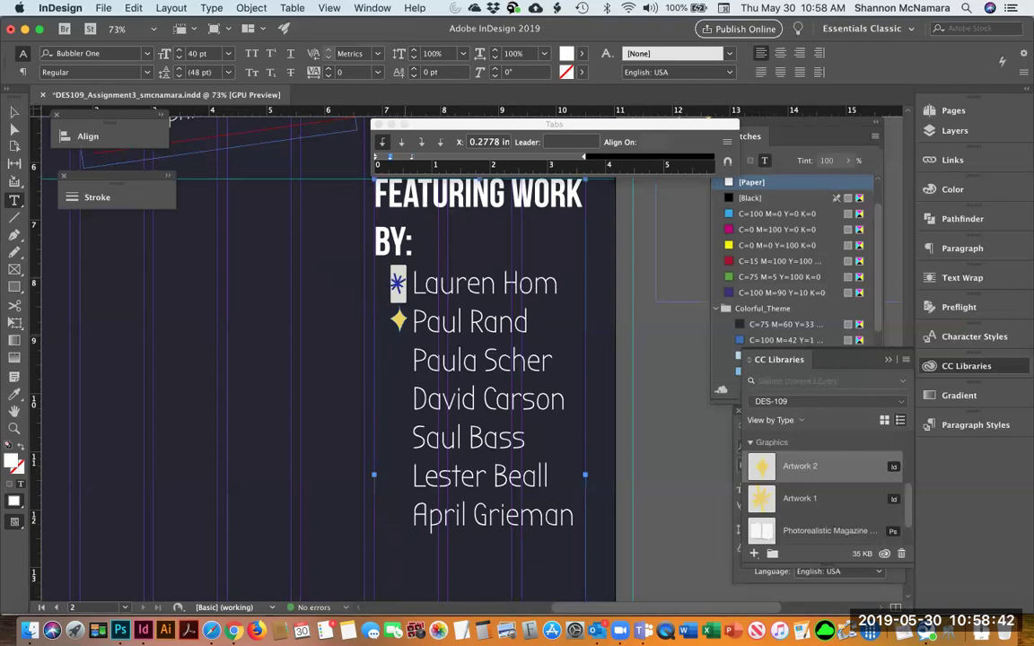
# Step: Copy the inline asterisk star and paste it between the tabs before the third, fifth and seventh artist names
pyautogui.click(408, 321)
pyautogui.click(401, 363)
pyautogui.press('super+v')
pyautogui.click(391, 438)
pyautogui.press('super+v')
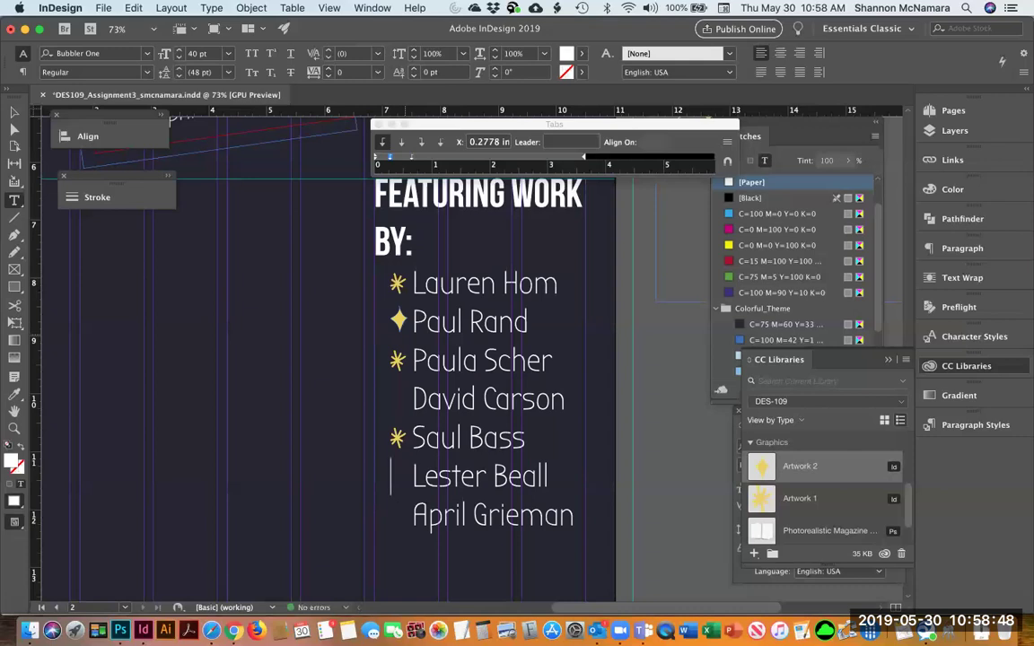
pyautogui.click(390, 516)
pyautogui.press('super+v')
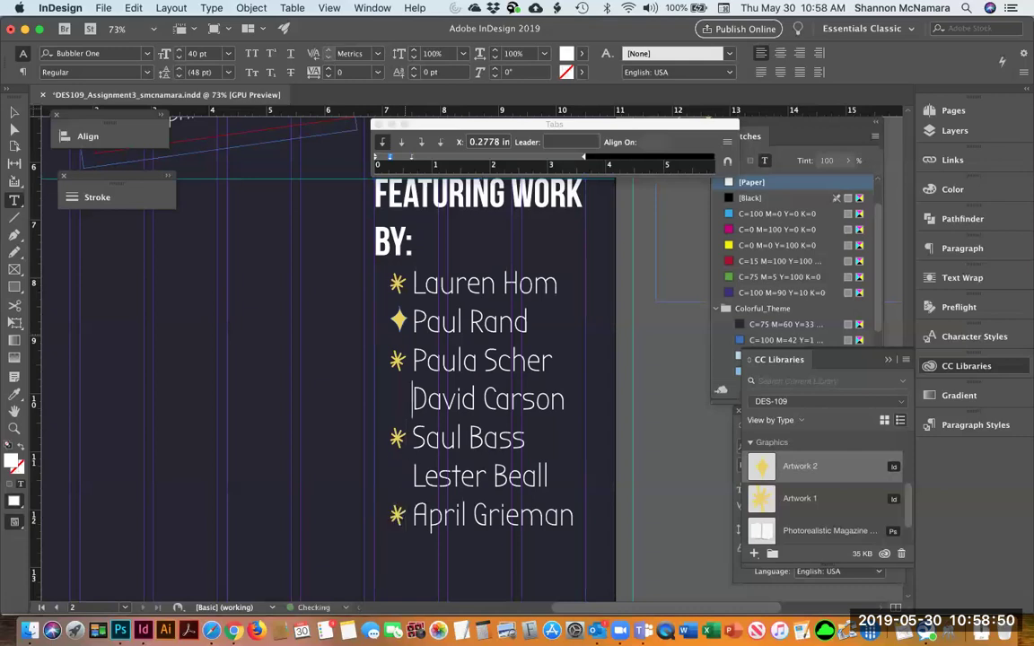
# Step: Copy the inline diamond sparkle, paste it between the tabs before the fourth and sixth artist names, and deselect everything
pyautogui.moveTo(411, 321); pyautogui.dragTo(391, 321)
pyautogui.click(411, 321)
pyautogui.click(391, 399)
pyautogui.press('super+v')
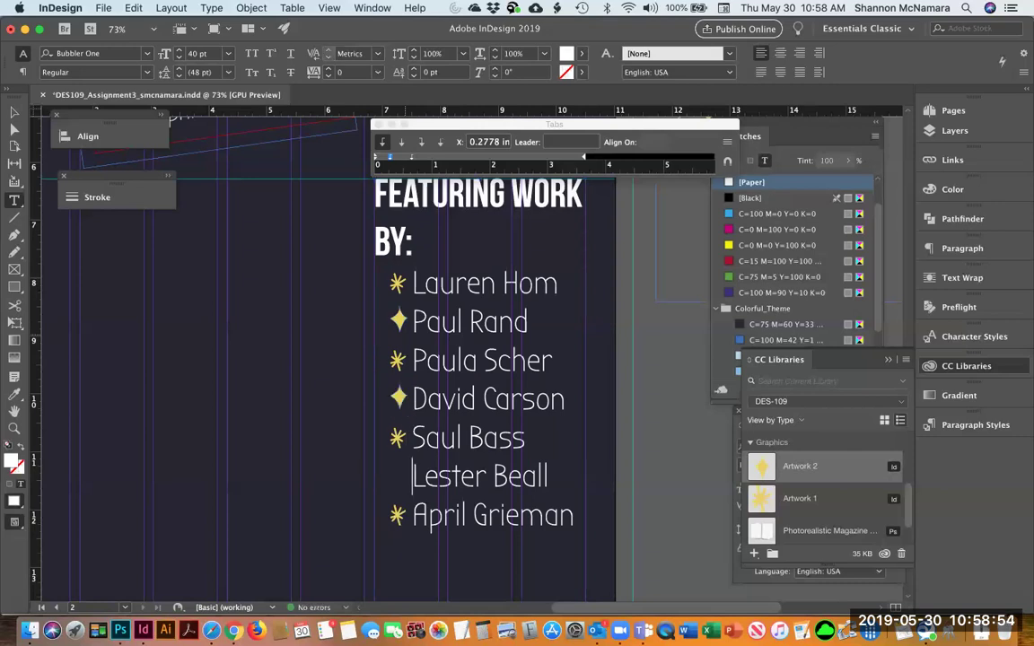
pyautogui.click(392, 476)
pyautogui.press('super+v')
pyautogui.press('Escape')
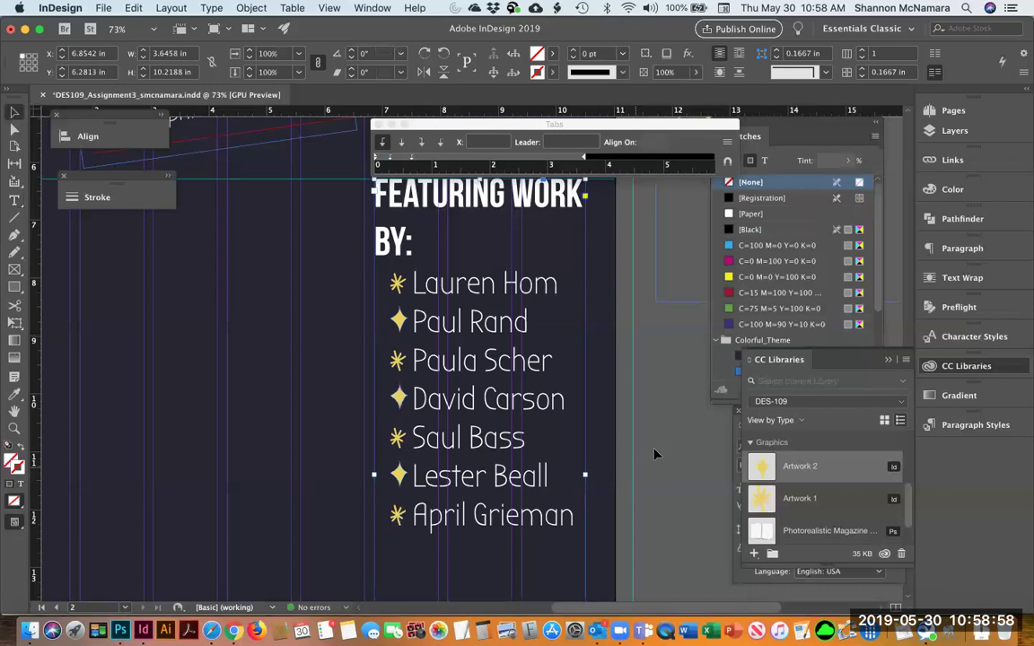
pyautogui.click(656, 455)
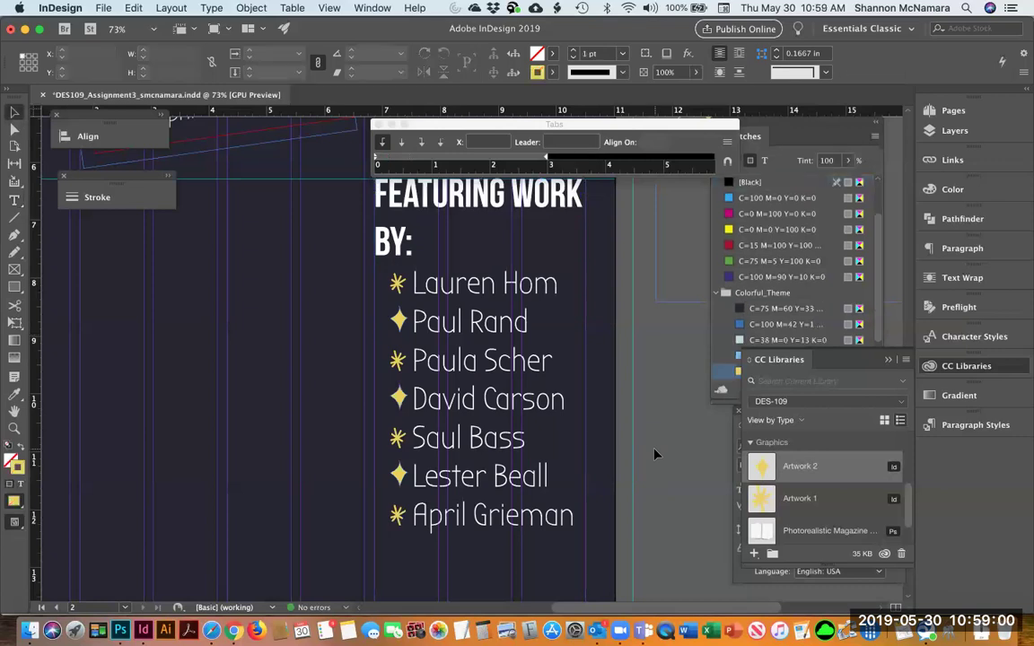
# Step: Fill the diamond sparkle beside the second artist's name with the pale blue theme swatch C=38 M=0 Y=13 K=0 and no stroke
pyautogui.press('super+0')
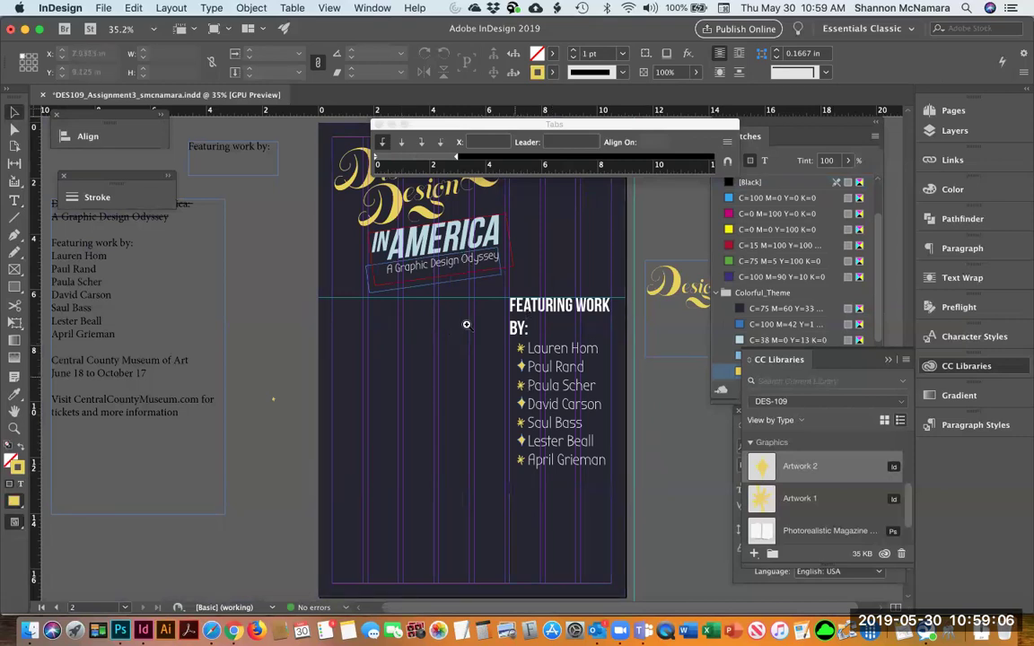
pyautogui.moveTo(466, 324); pyautogui.dragTo(539, 498)
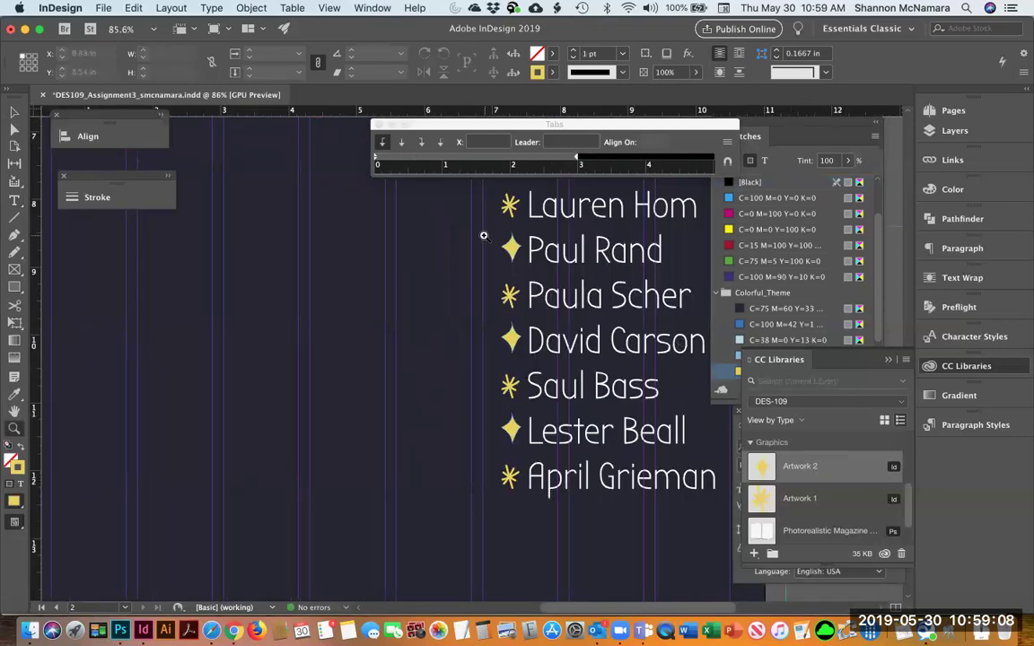
pyautogui.click(15, 112)
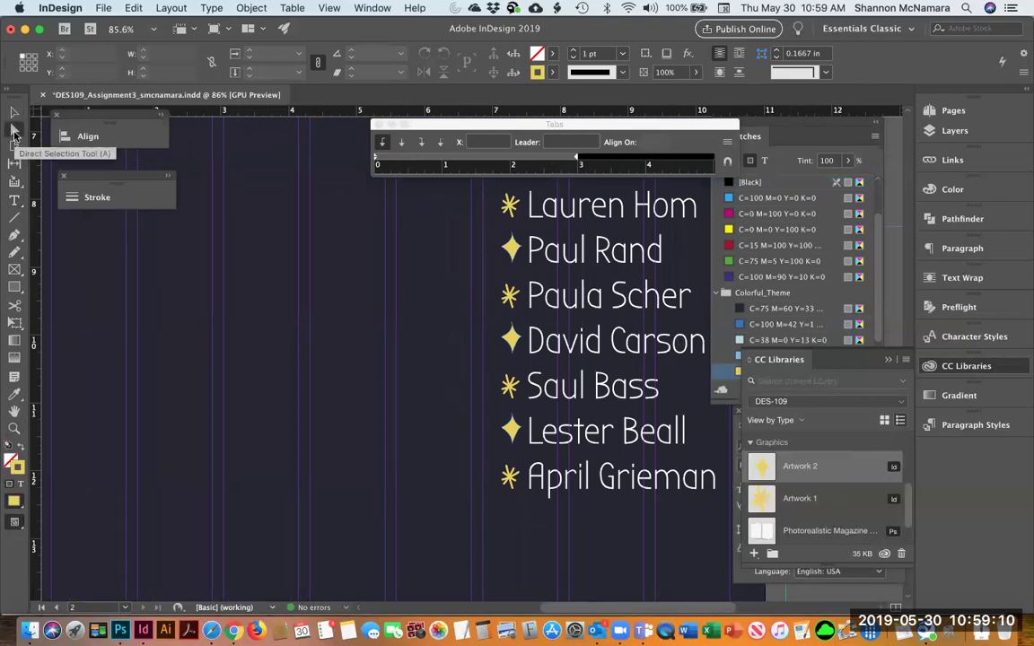
pyautogui.click(14, 131)
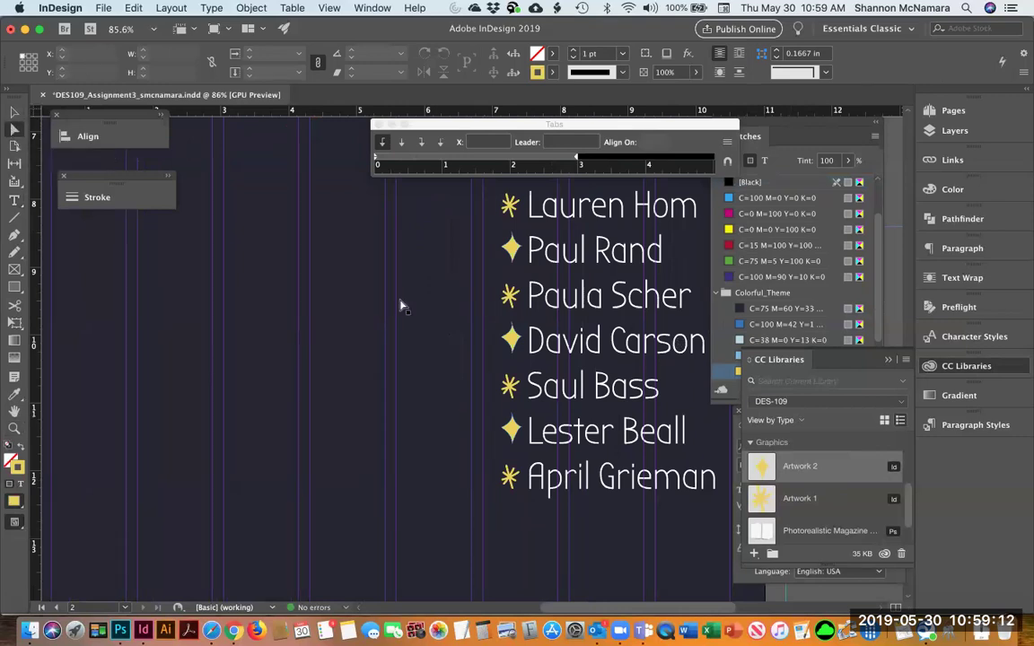
pyautogui.click(513, 227)
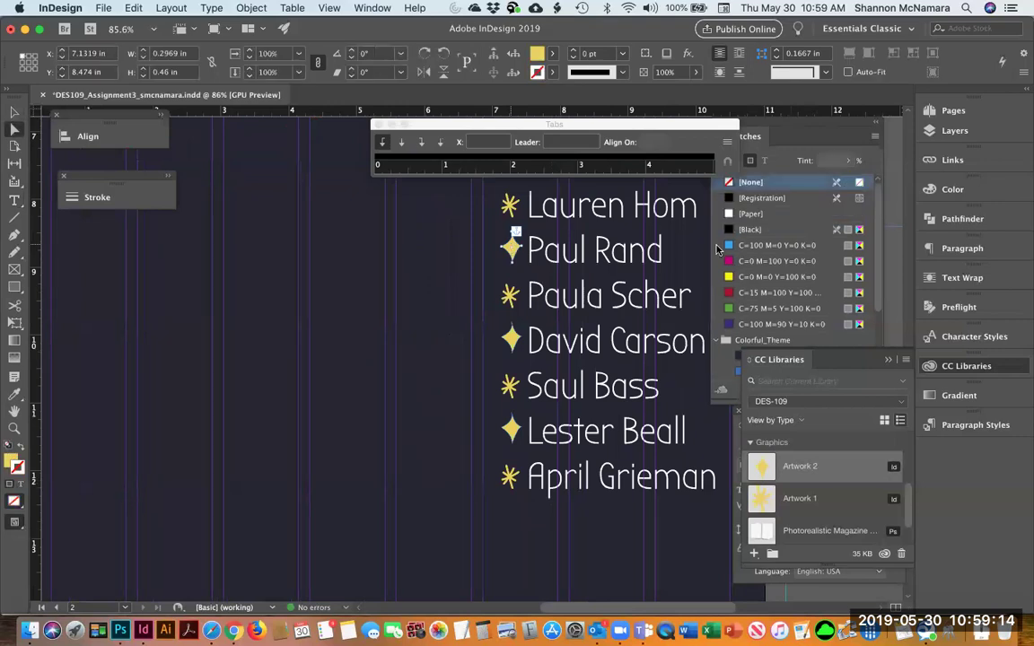
pyautogui.scroll(-3, 779, 294)
pyautogui.click(779, 294)
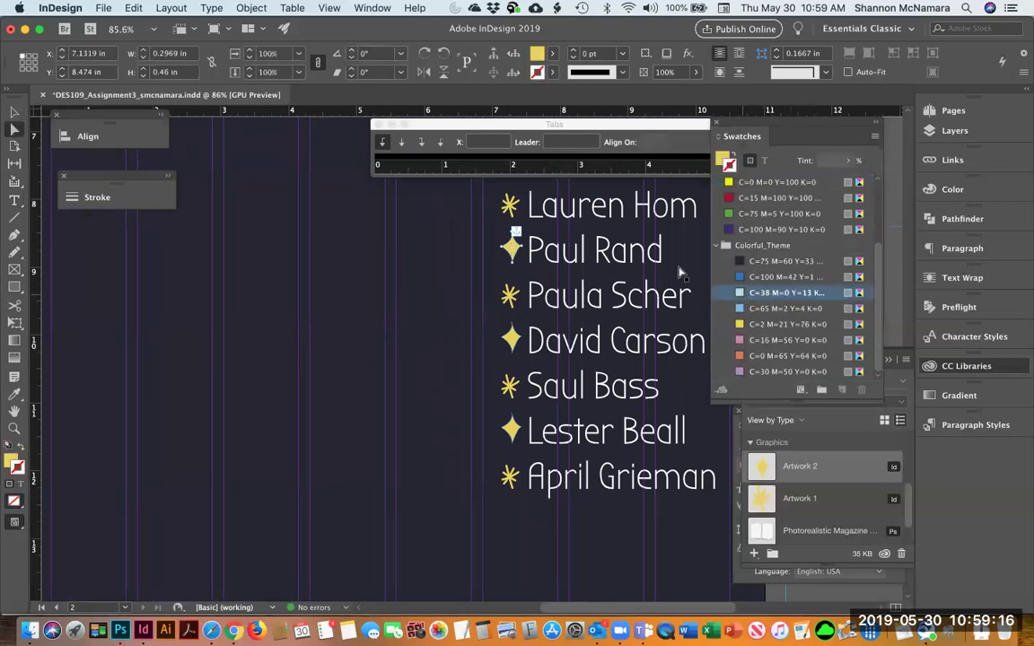
pyautogui.click(20, 446)
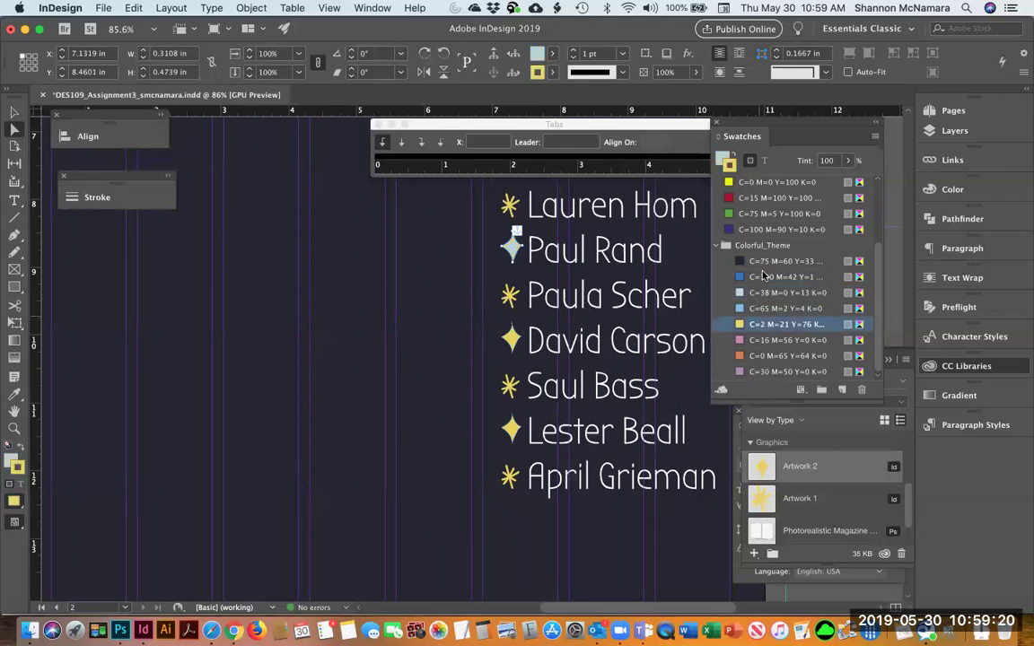
pyautogui.scroll(5, 742, 193)
pyautogui.click(745, 183)
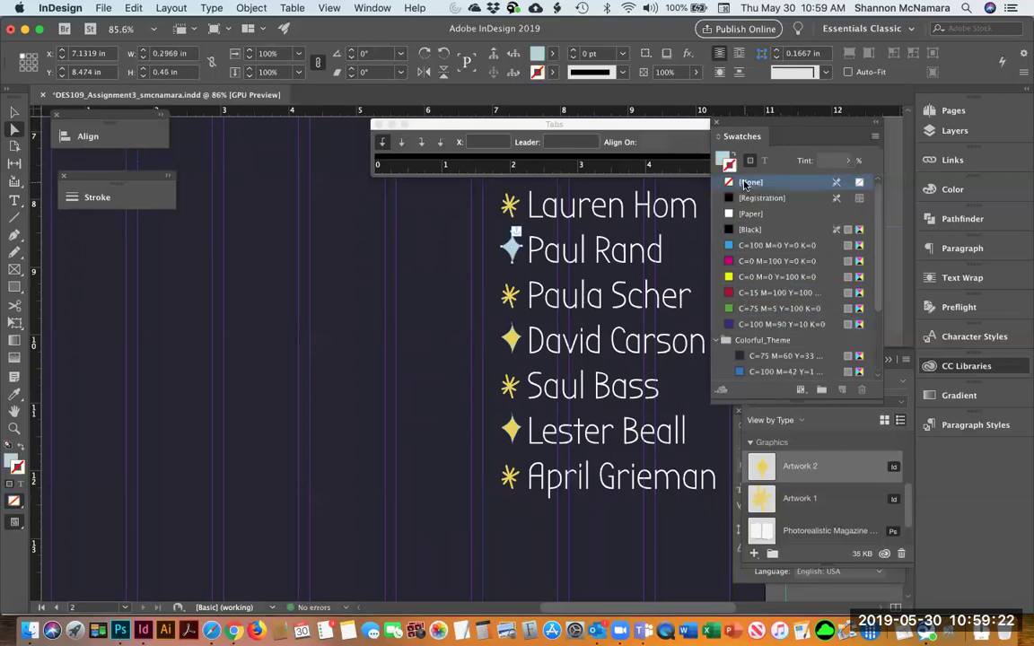
# Step: Fill the diamond sparkle beside the fourth artist's name with the pale blue theme swatch C=38 M=0 Y=13 K=0
pyautogui.click(514, 342)
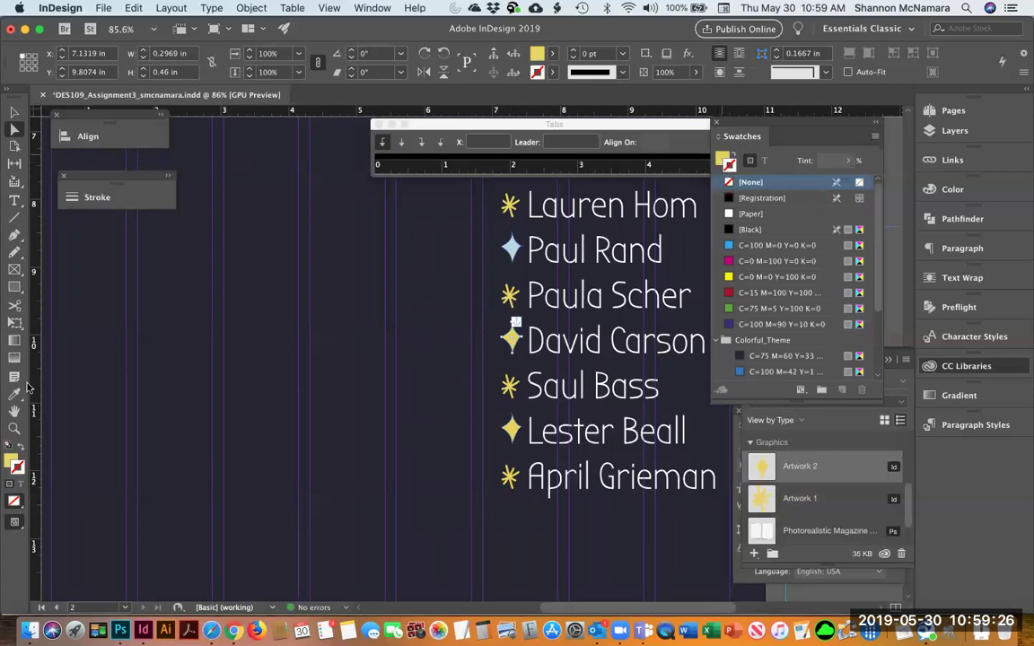
pyautogui.click(11, 461)
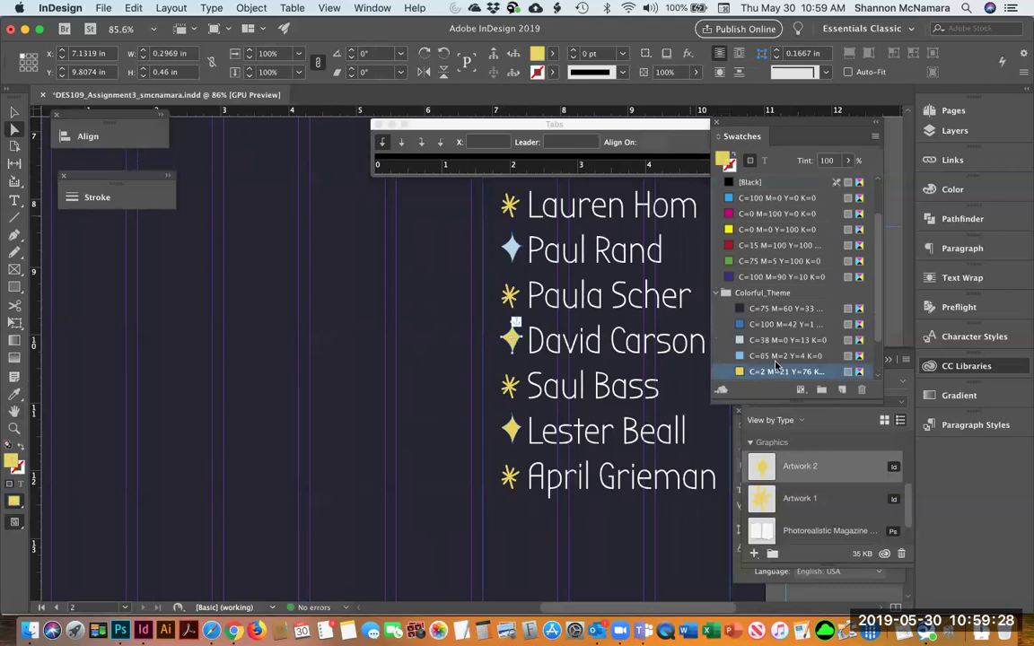
pyautogui.scroll(-2, 781, 296)
pyautogui.click(754, 340)
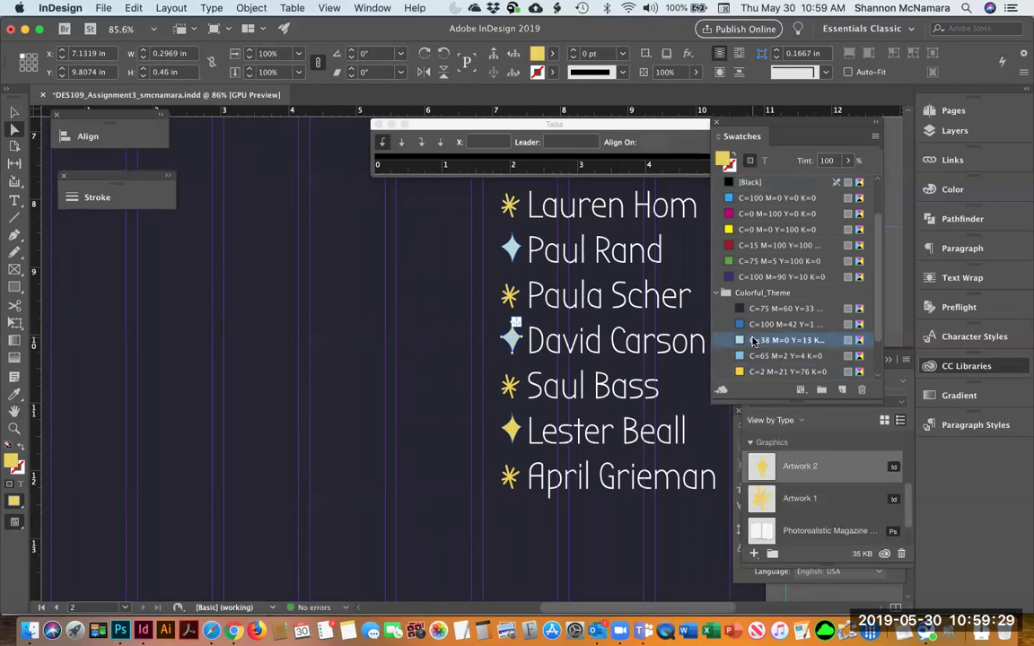
# Step: Fill the diamond sparkle beside the sixth artist's name with the pale blue theme swatch C=38 M=0 Y=13 K=0
pyautogui.click(510, 434)
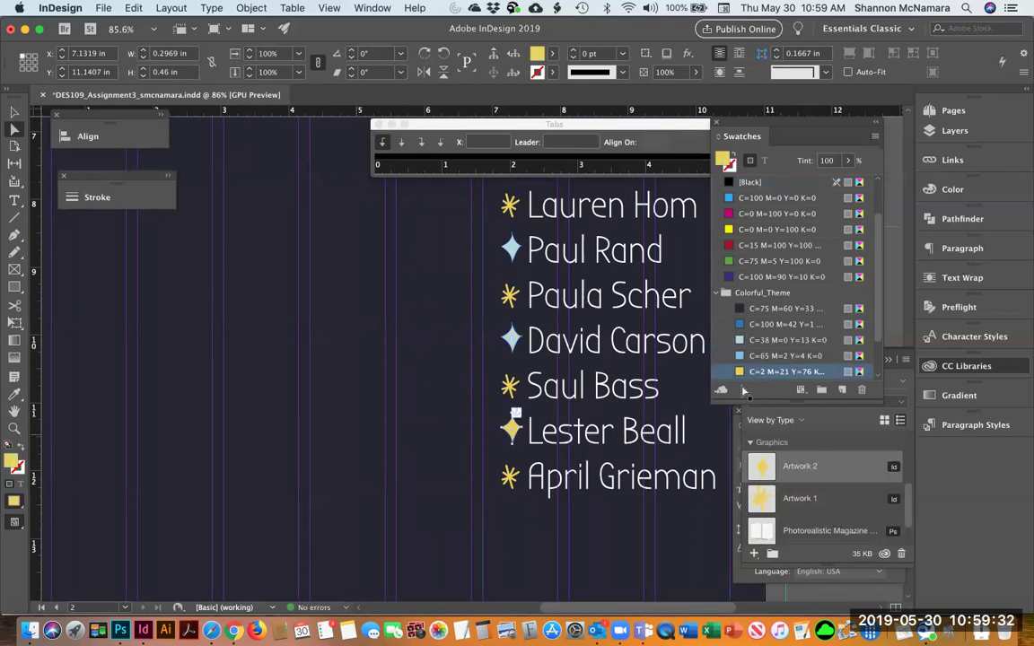
pyautogui.click(774, 342)
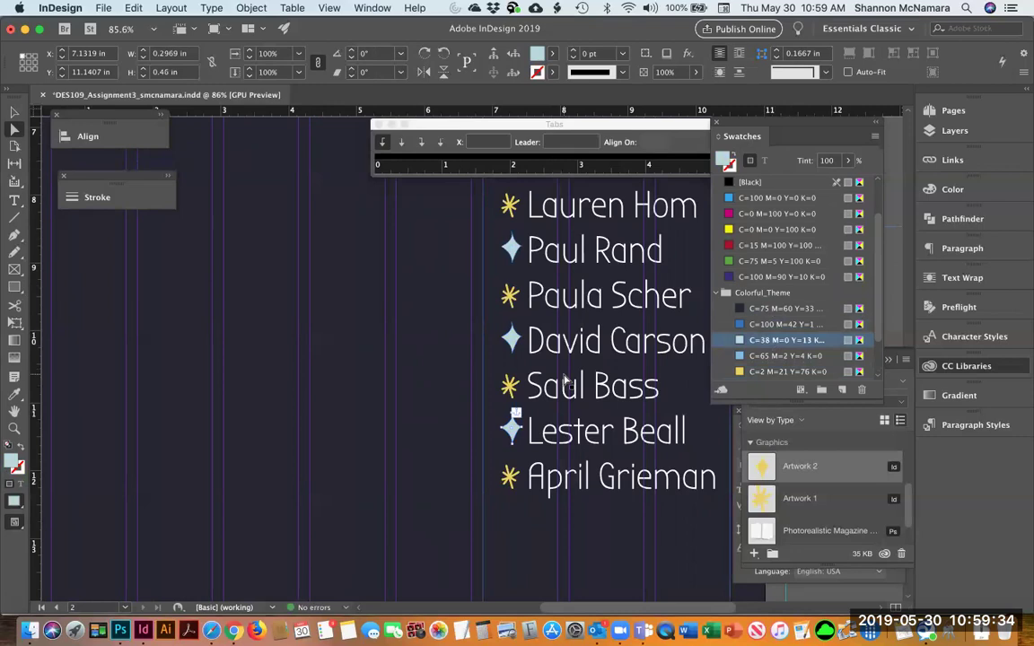
pyautogui.scroll(-3, 563, 380)
pyautogui.scroll(5, 564, 381)
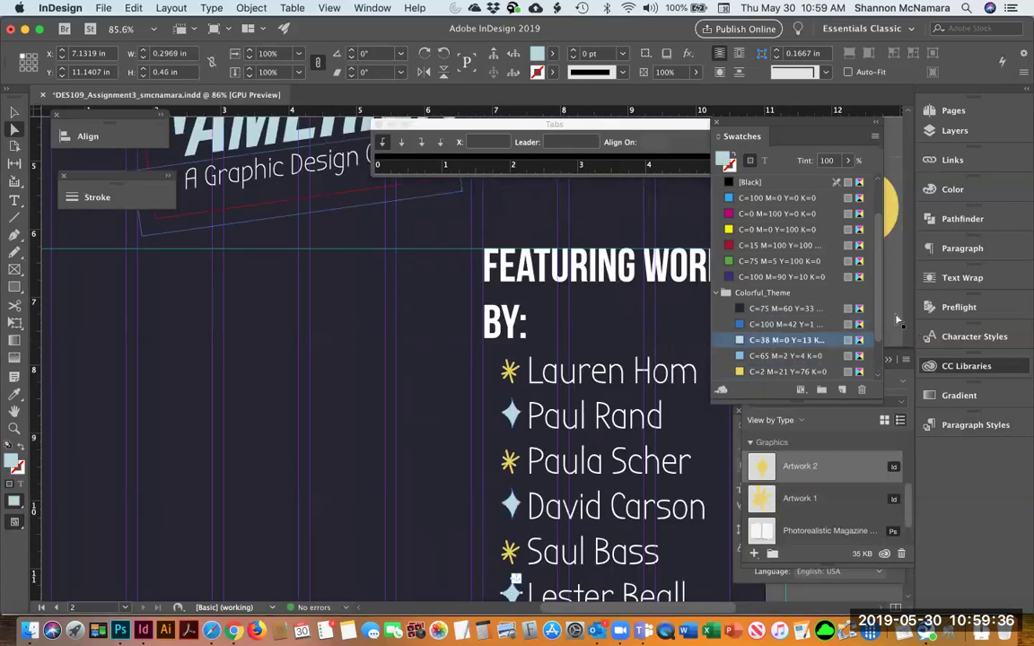
# Step: Strike through the "Featuring work by:" heading and the whole artist list in the pasteboard copy text
pyautogui.press('super+0')
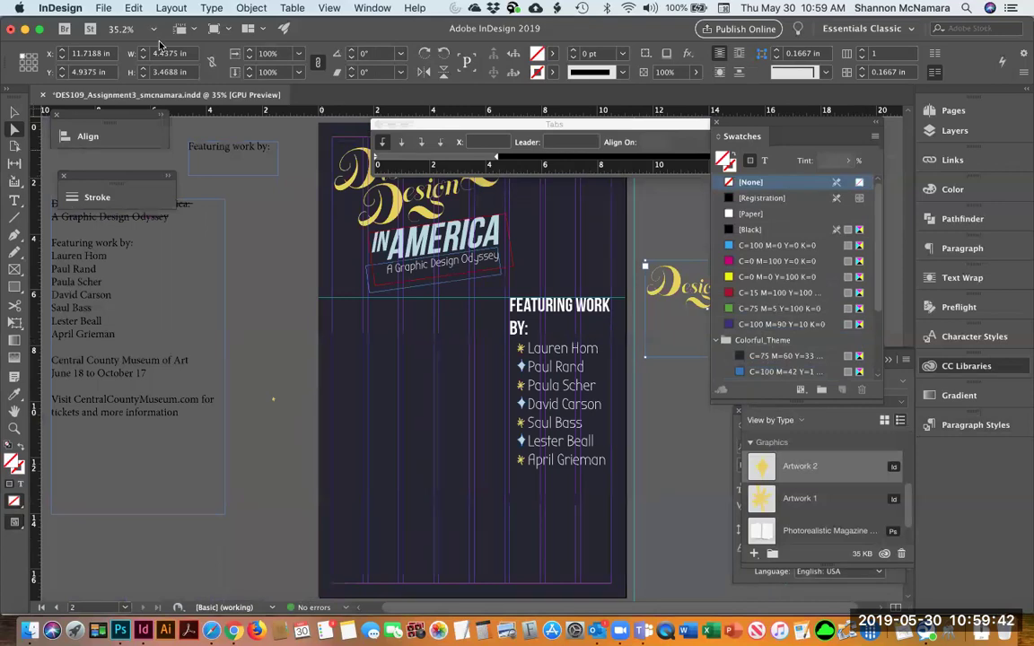
pyautogui.doubleClick(115, 335)
pyautogui.moveTo(115, 335); pyautogui.dragTo(77, 193)
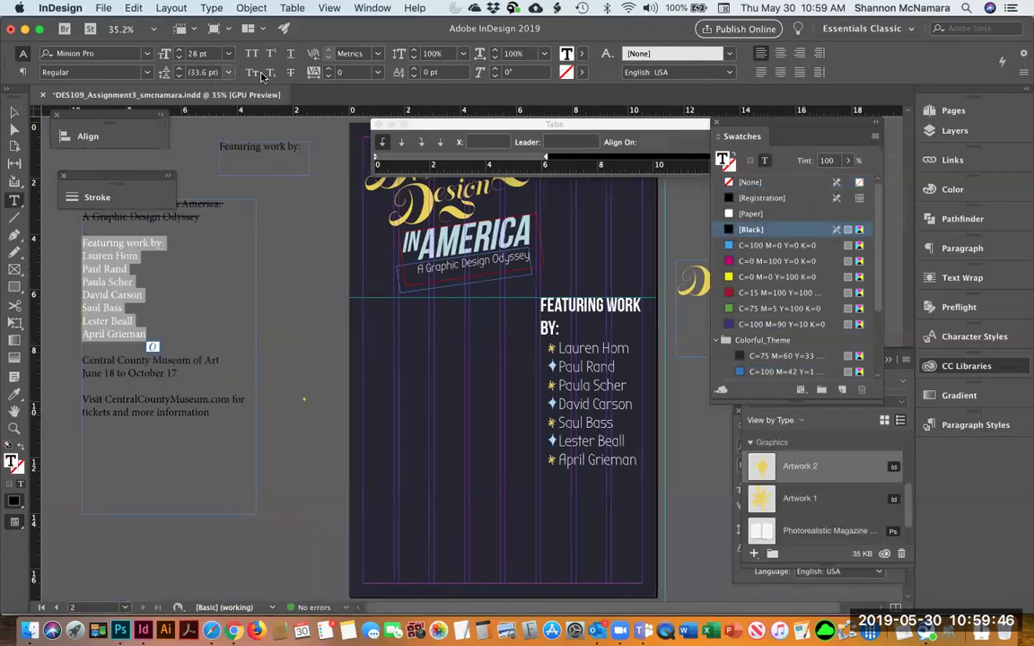
pyautogui.click(290, 74)
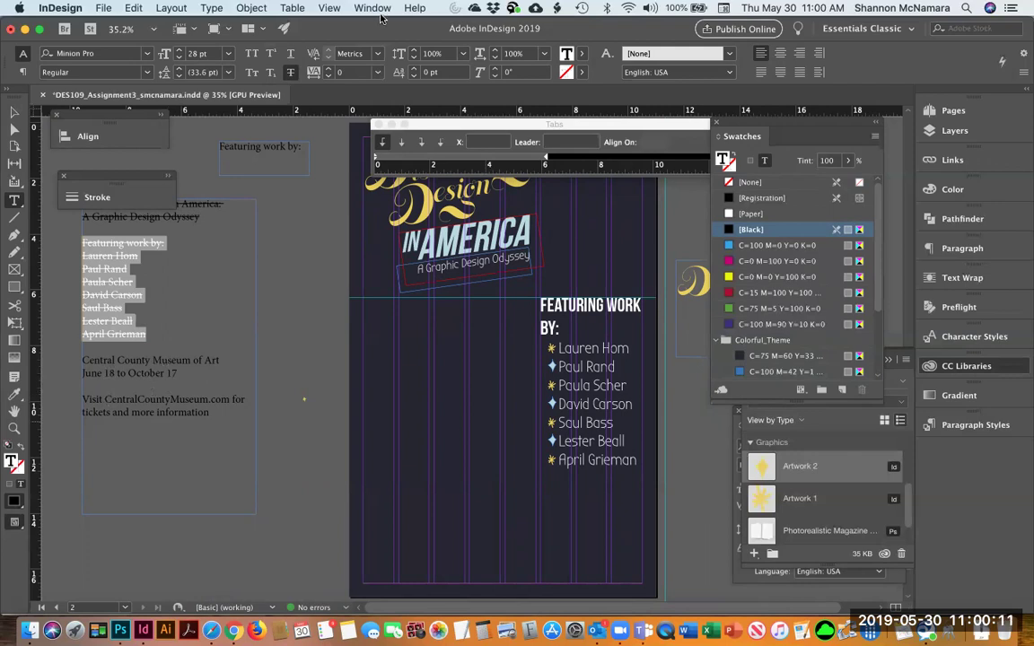
# Step: Add a vertical ruler guide along the inner edge of the artist list and a horizontal guide just below the list
pyautogui.click(15, 111)
pyautogui.moveTo(35, 360); pyautogui.dragTo(533, 310)
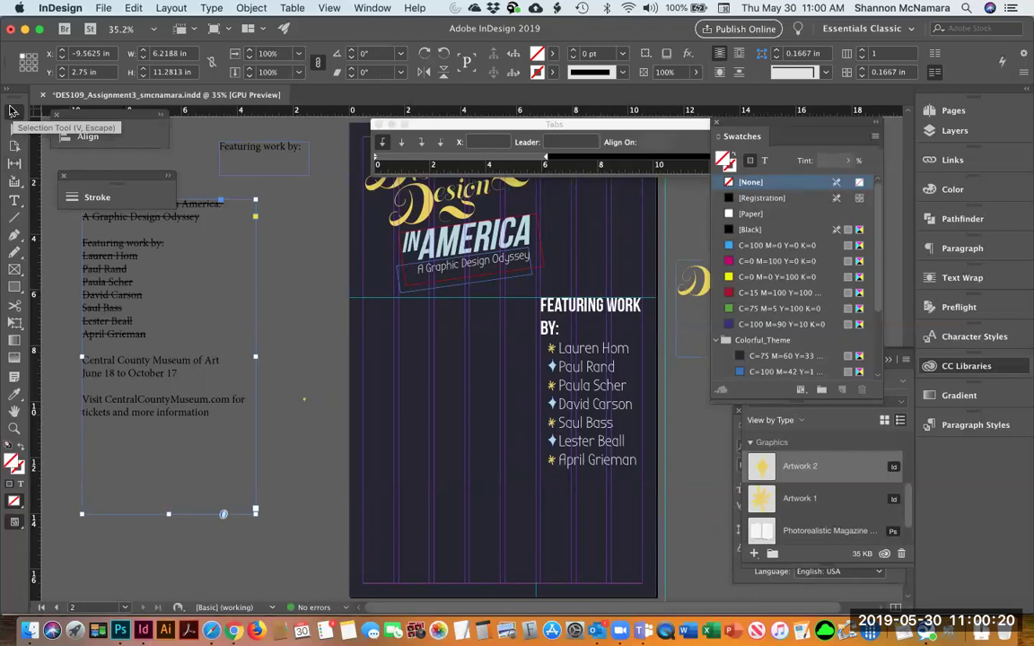
pyautogui.click(12, 110)
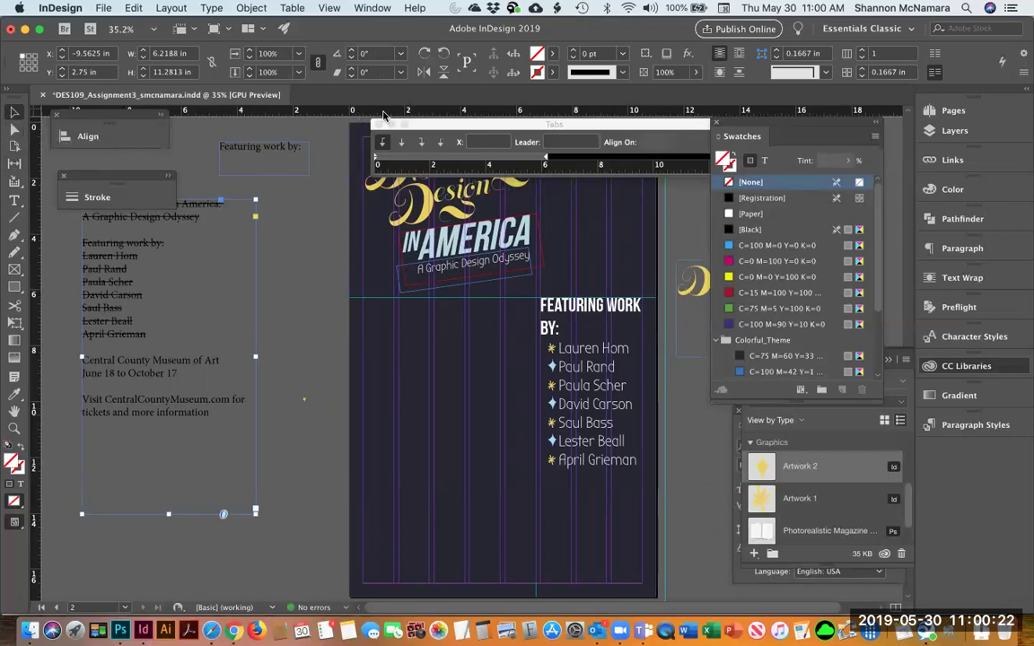
pyautogui.moveTo(340, 117); pyautogui.dragTo(411, 484)
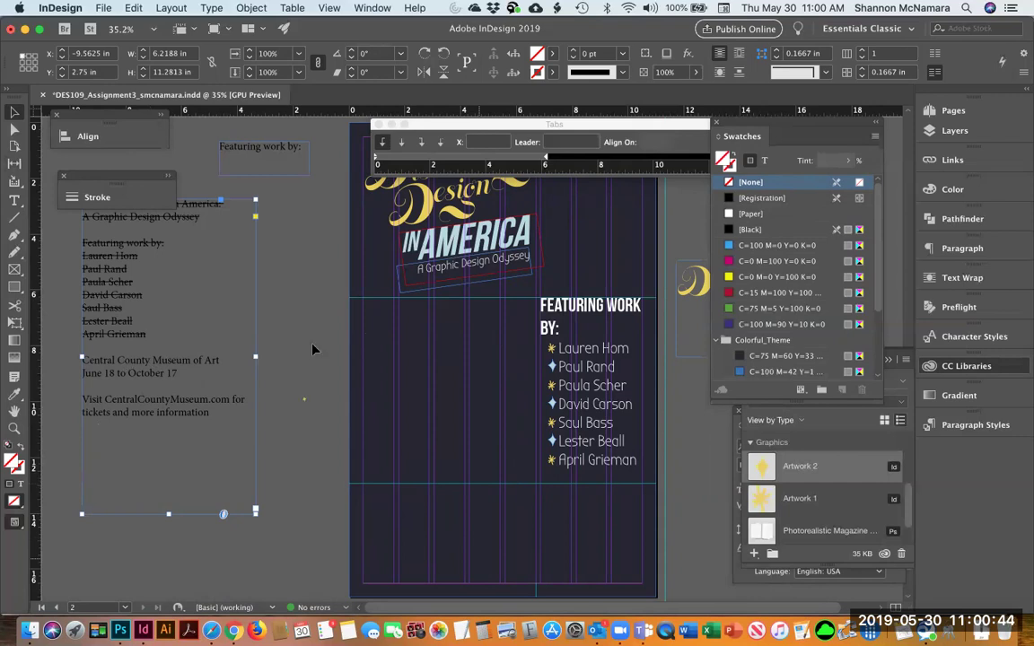
# Step: Copy the museum name and date lines from the pasteboard text into a new text frame filling the guide area beside the artist list
pyautogui.click(279, 312)
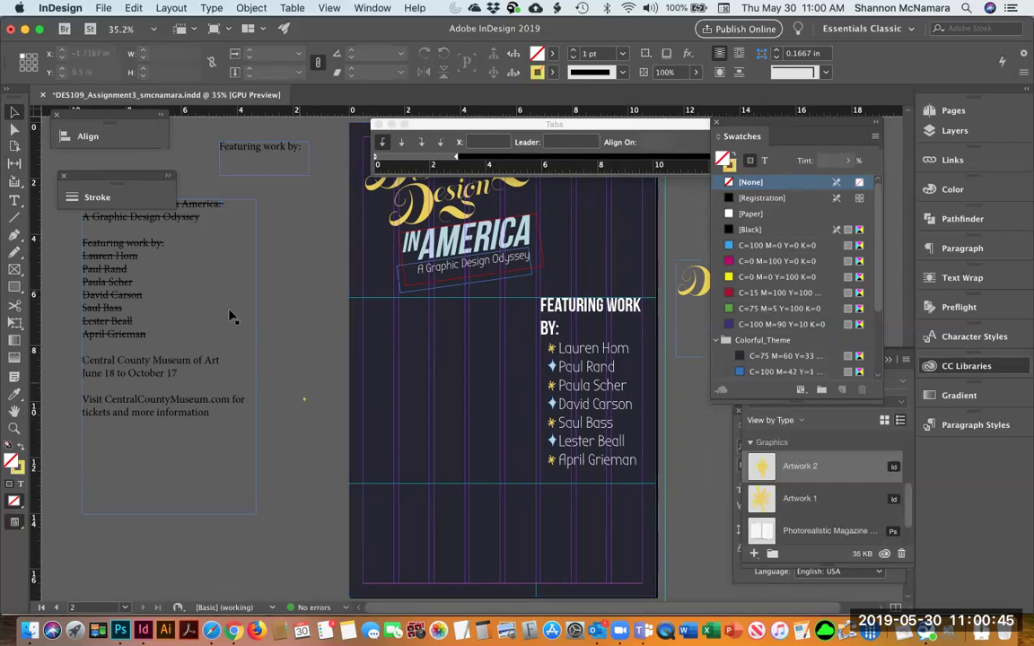
pyautogui.doubleClick(95, 361)
pyautogui.moveTo(177, 372); pyautogui.dragTo(58, 362)
pyautogui.press('super+c')
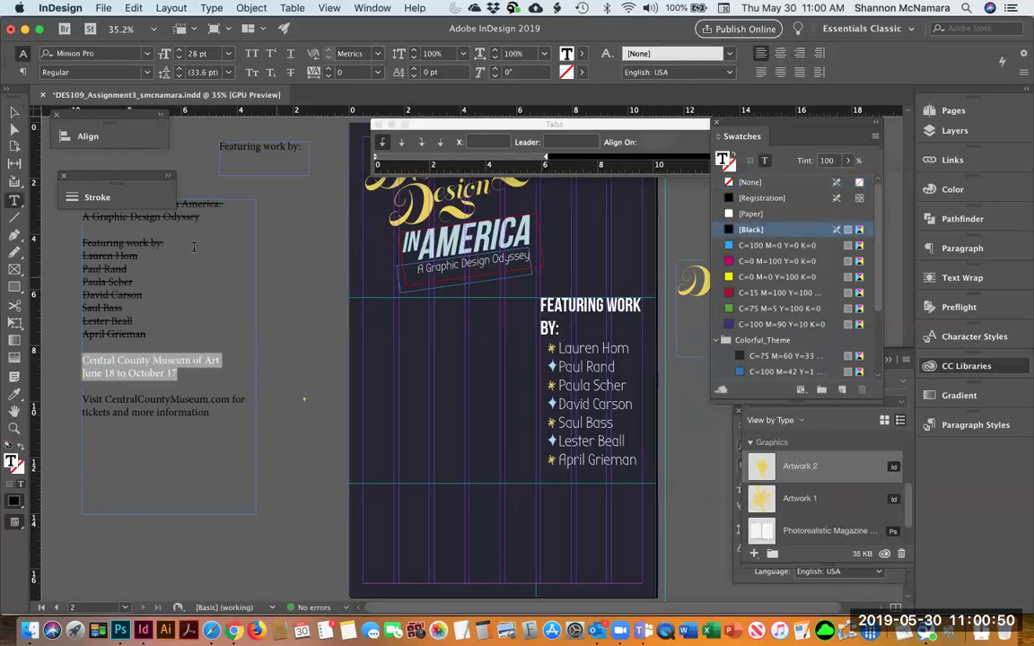
pyautogui.click(368, 326)
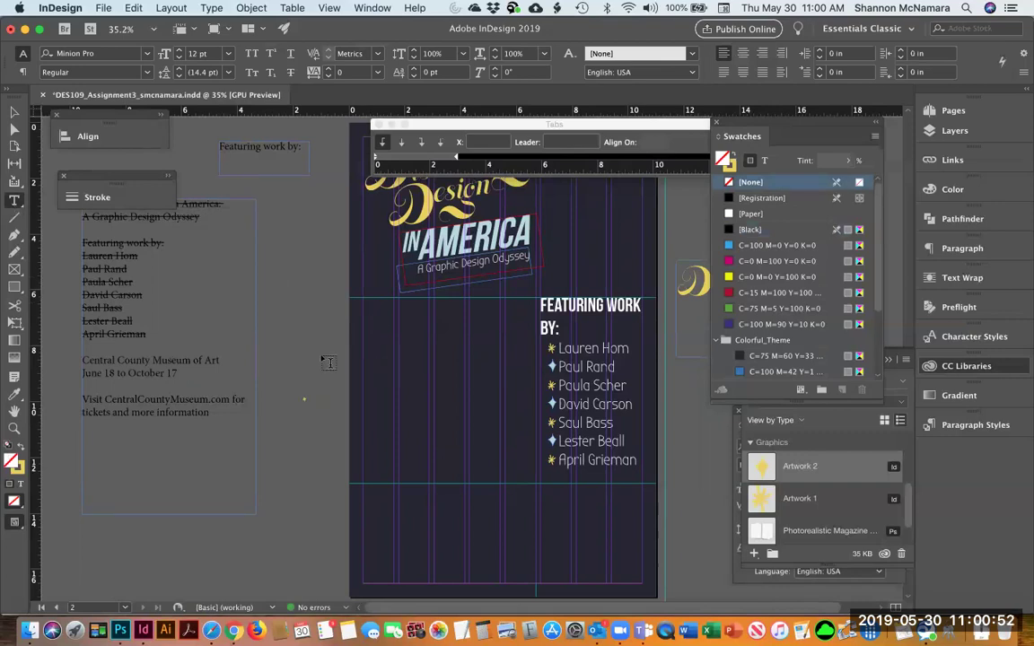
pyautogui.moveTo(362, 297); pyautogui.dragTo(536, 484)
pyautogui.press('super+v')
# Step: Set the "Central County Museum of Art" line in Bubbler One and fill it with the yellow theme swatch C=2 M=21 Y=76 K=0
pyautogui.moveTo(364, 303); pyautogui.dragTo(502, 306)
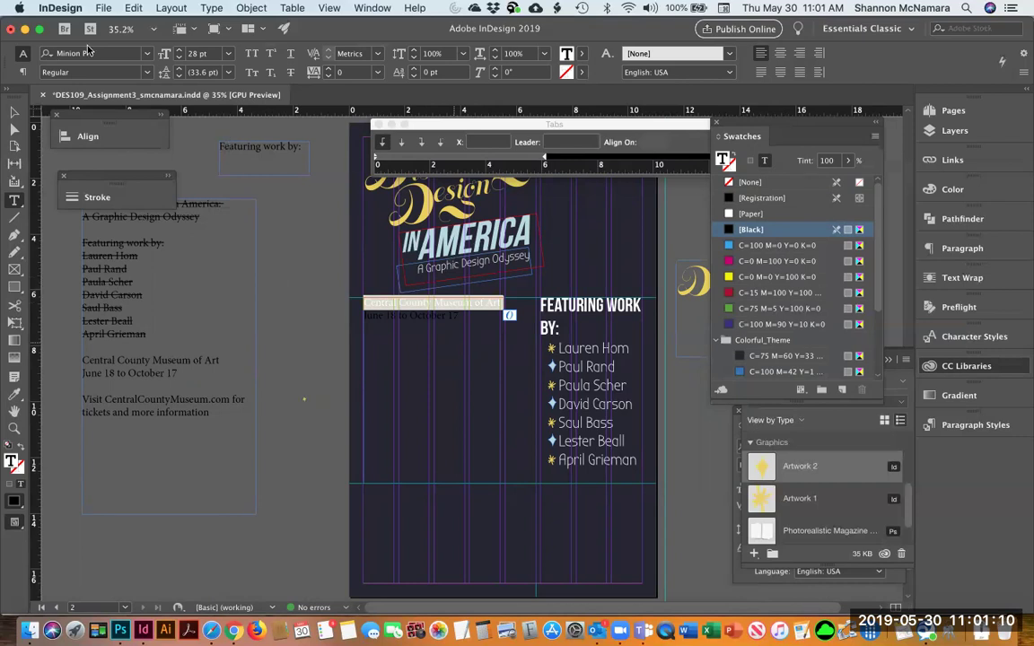
pyautogui.press('super+alt+shift+m')
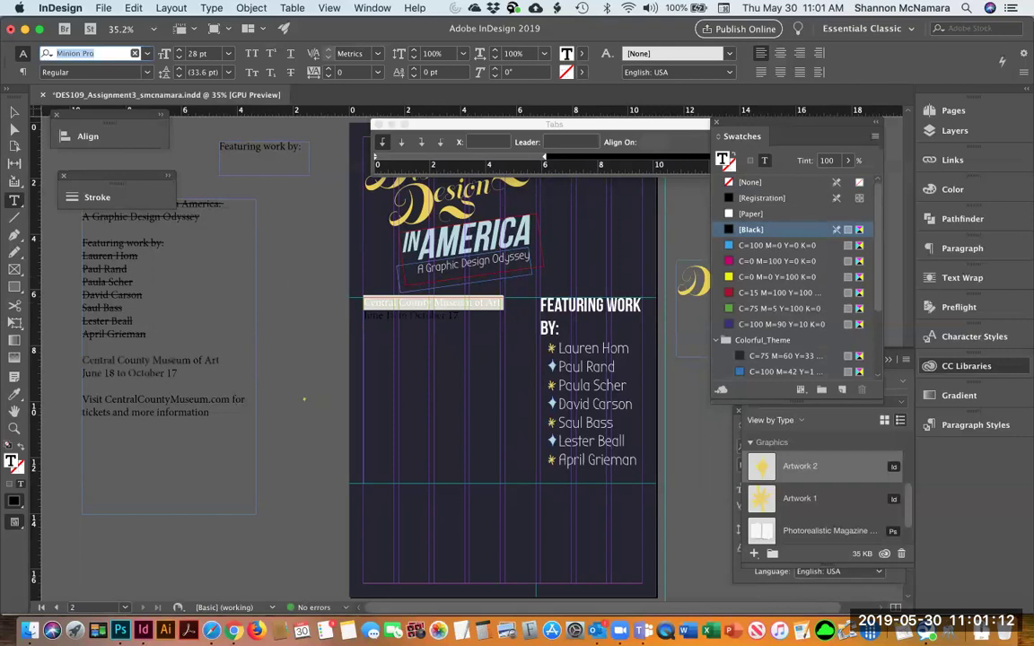
pyautogui.write('bubbl')
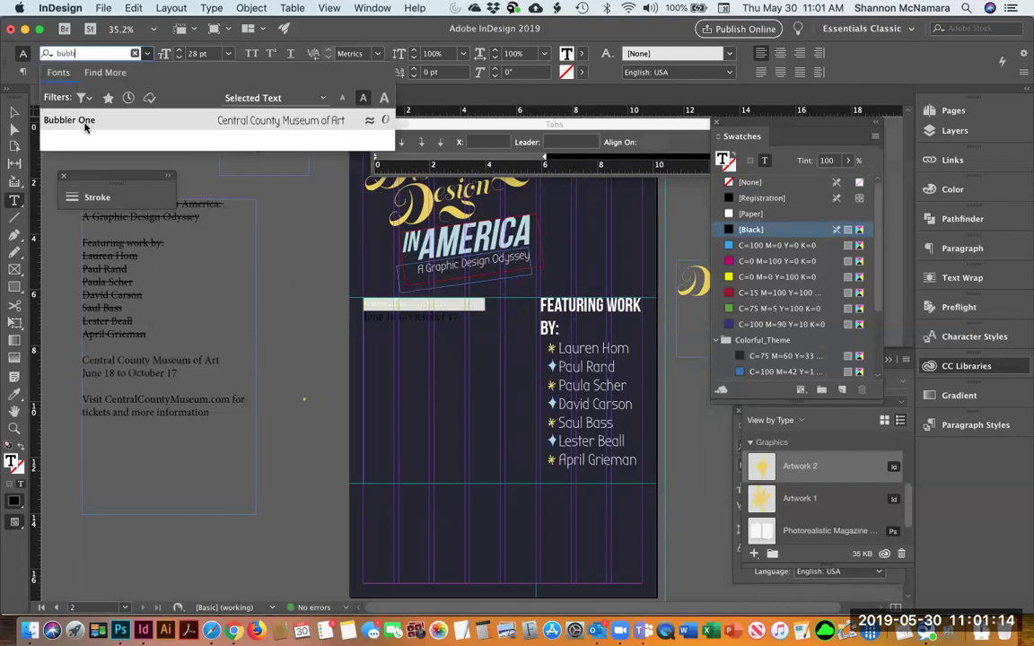
pyautogui.click(86, 122)
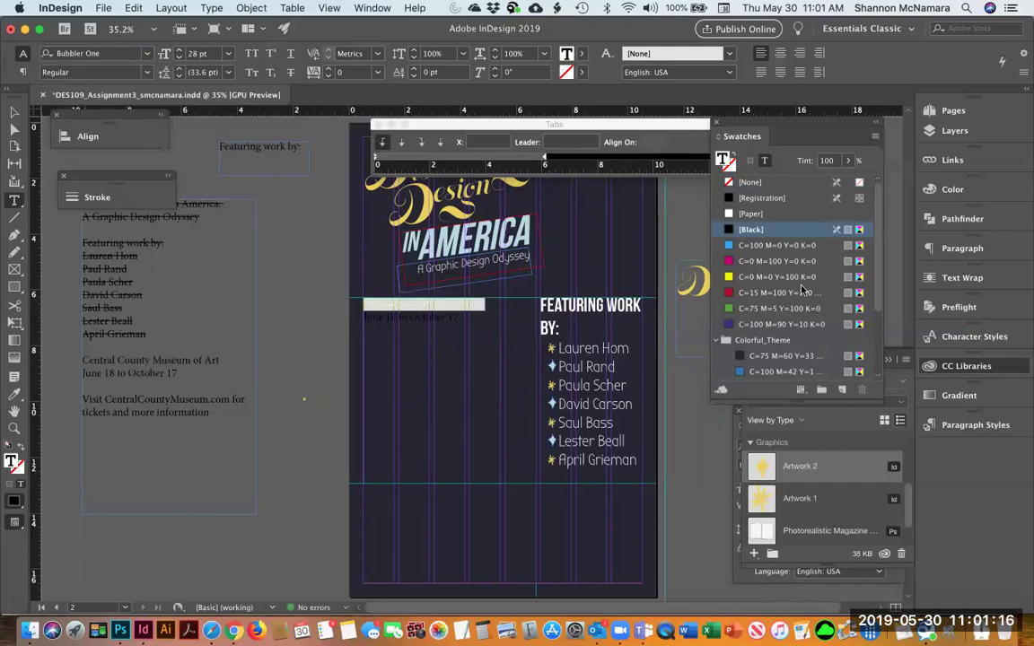
pyautogui.scroll(-1, 788, 359)
pyautogui.scroll(-5, 788, 359)
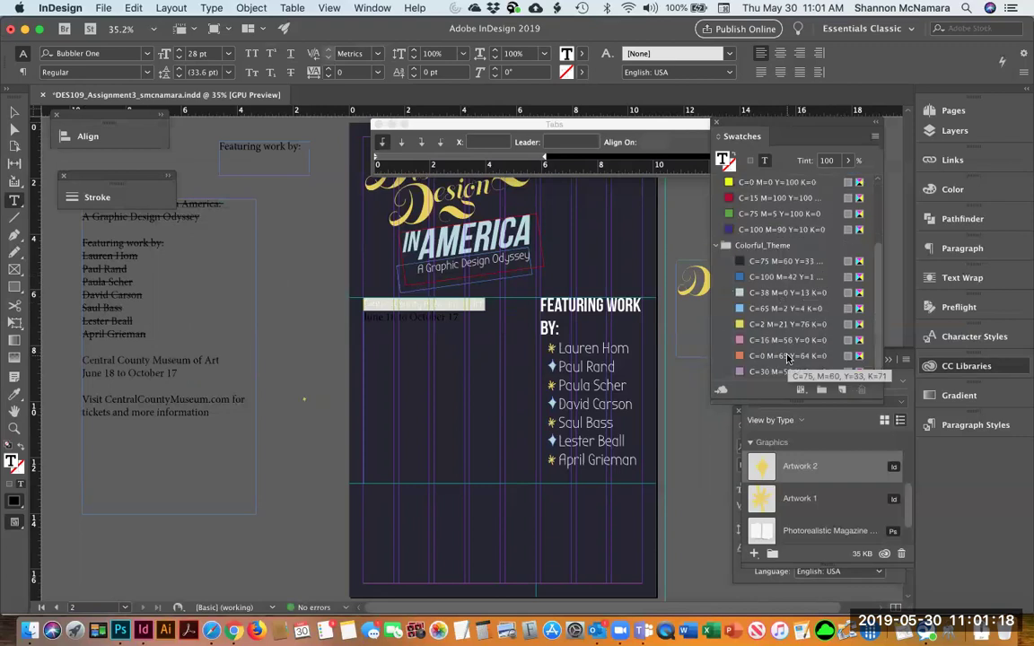
pyautogui.click(759, 325)
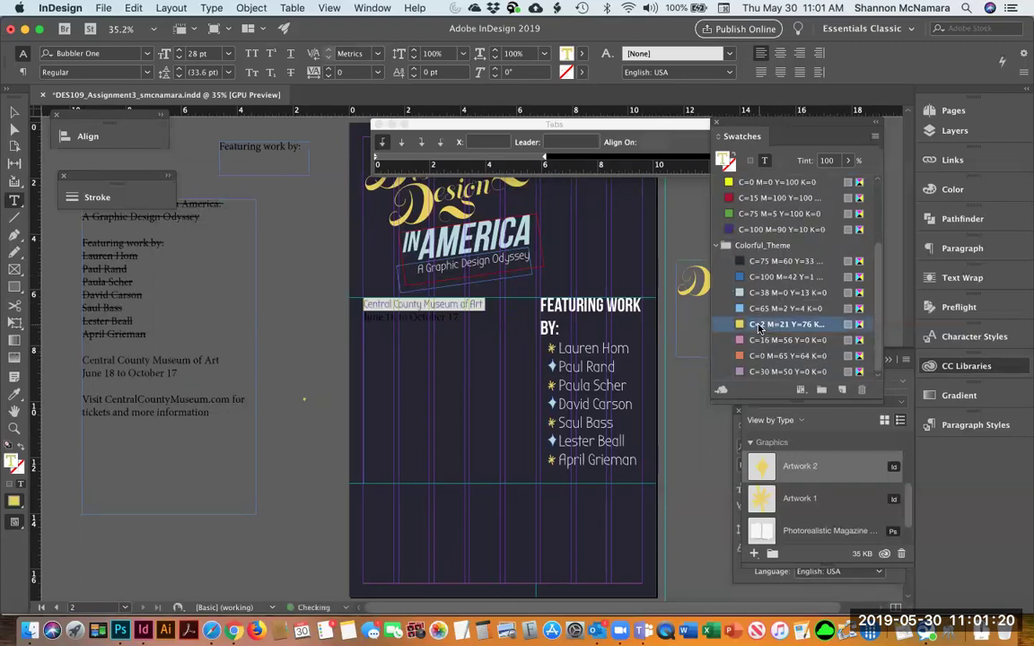
# Step: Enlarge the "Central County Museum of Art" text to 70 pt
pyautogui.press('super+shift+period')
pyautogui.press('super+shift+period')
pyautogui.press('super+shift+period')
pyautogui.press('super+shift+period')
pyautogui.press('super+shift+period')
pyautogui.press('super+shift+period')
pyautogui.press('super+shift+period')
pyautogui.press('super+shift+period')
pyautogui.press('super+shift+period')
pyautogui.press('super+shift+period')
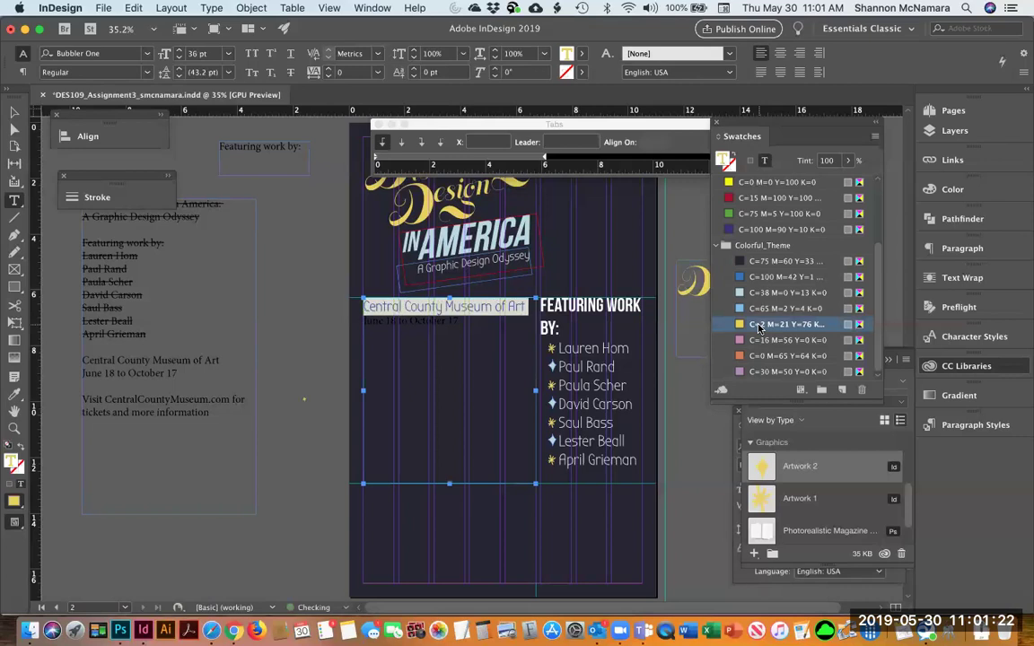
pyautogui.press('super+shift+period')
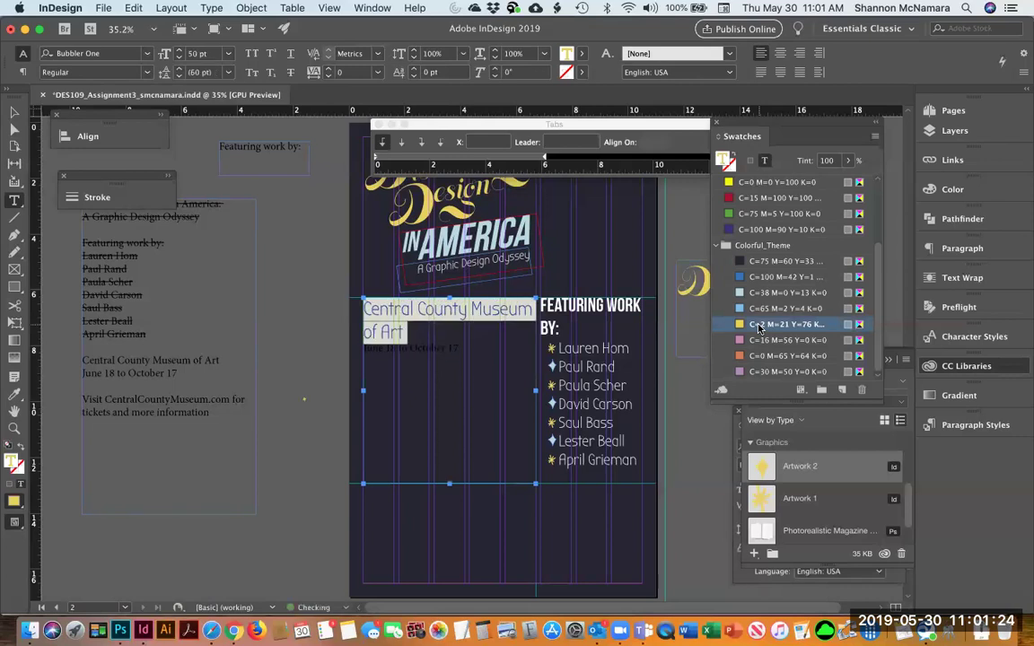
pyautogui.press('super+shift+period')
pyautogui.press('super+shift+period')
pyautogui.press('super+shift+period')
pyautogui.press('super+shift+period')
pyautogui.press('super+shift+period')
pyautogui.press('super+shift+period')
pyautogui.press('super+shift+period')
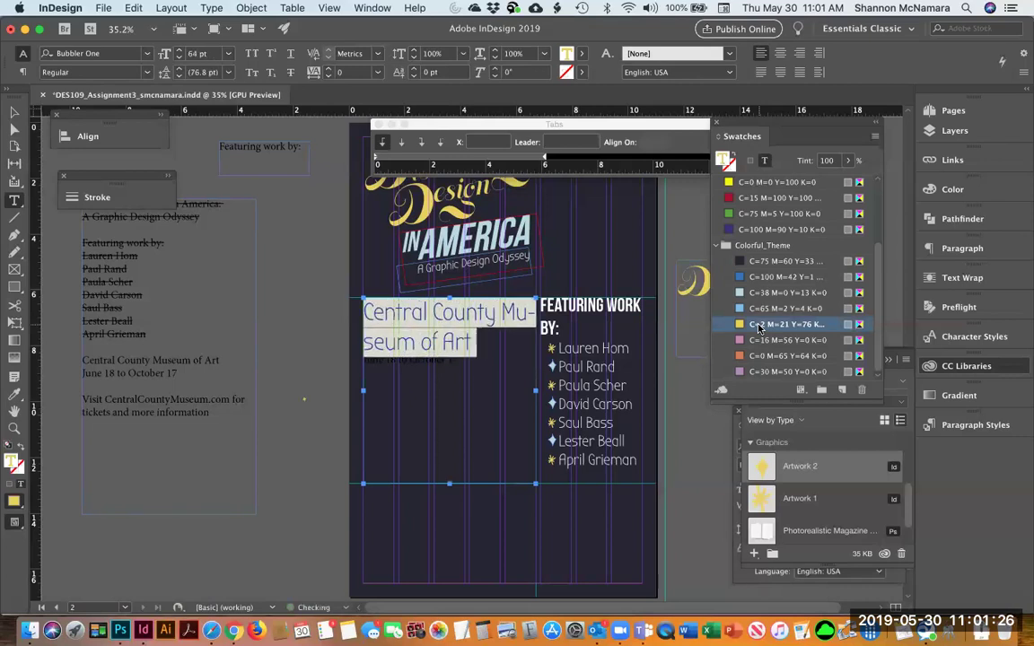
pyautogui.press('super+shift+period')
pyautogui.press('super+shift+period')
pyautogui.press('super+shift+period')
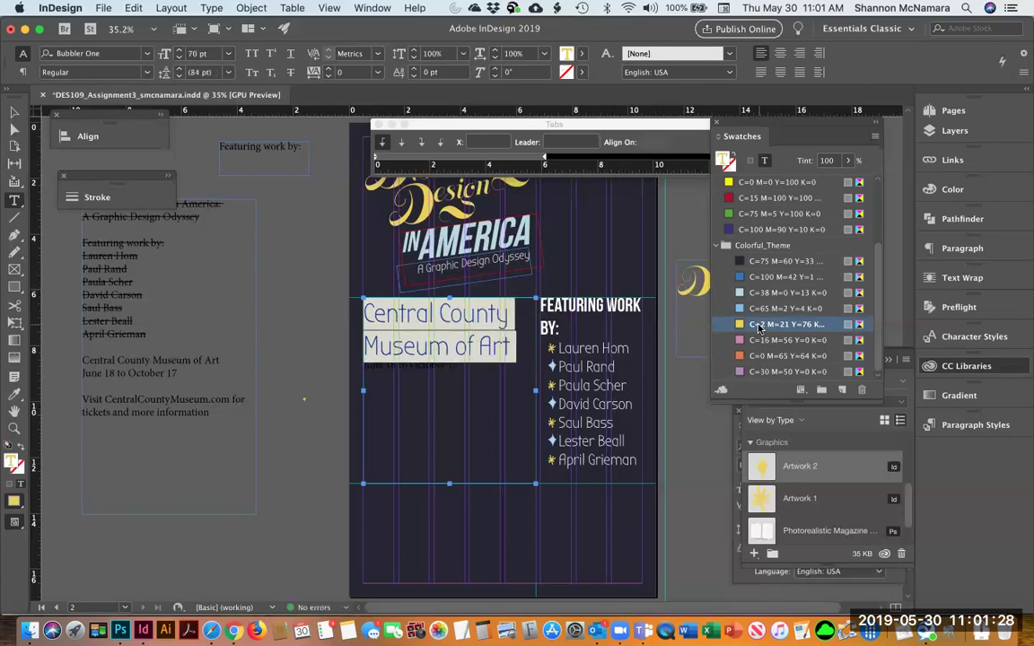
# Step: Tighten the leading of the two-line museum name to 80 pt
pyautogui.click(518, 422)
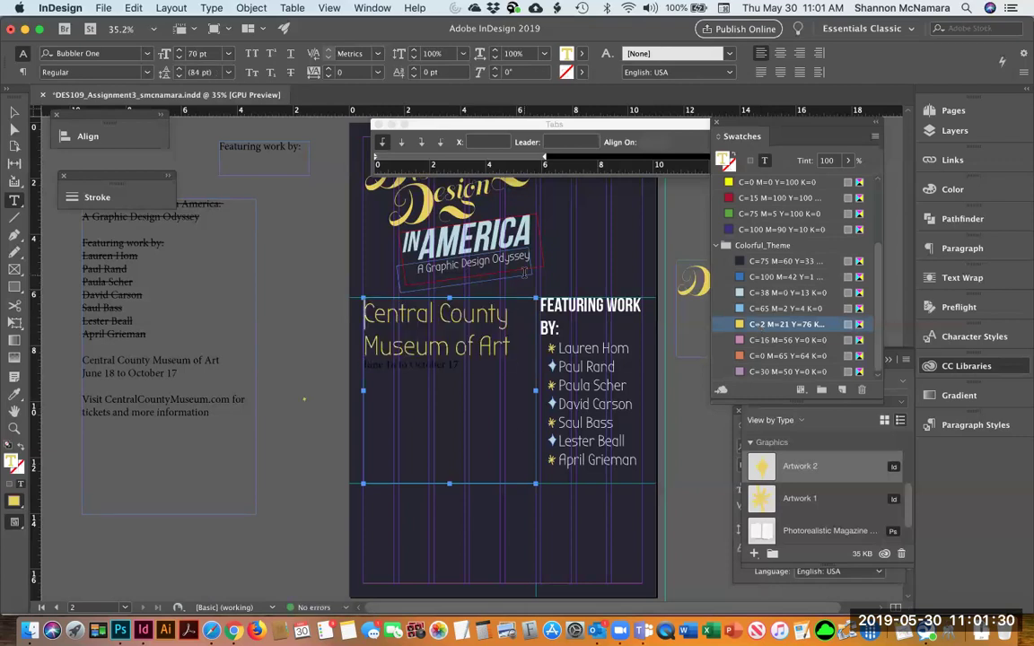
pyautogui.press('super+a')
pyautogui.press('Left')
pyautogui.press('super+a')
pyautogui.hotkey('alt', 'Up')
pyautogui.hotkey('alt', 'Up')
# Step: Set the "June 18 to October 17" line in Bebas Neue and fill it with the [Paper] swatch
pyautogui.click(365, 364)
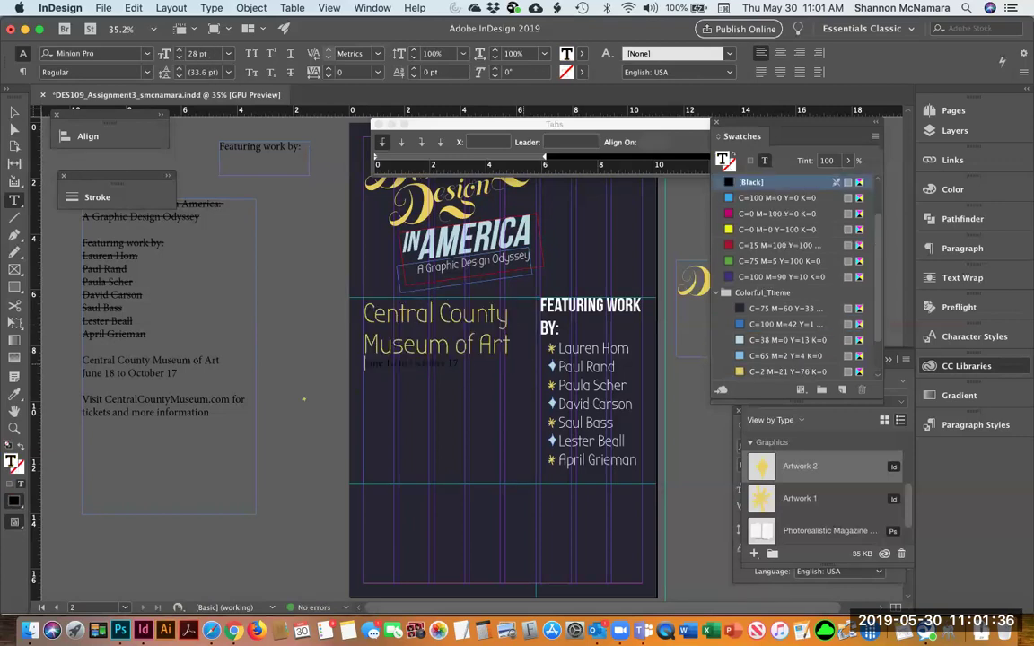
pyautogui.moveTo(366, 363); pyautogui.dragTo(464, 375)
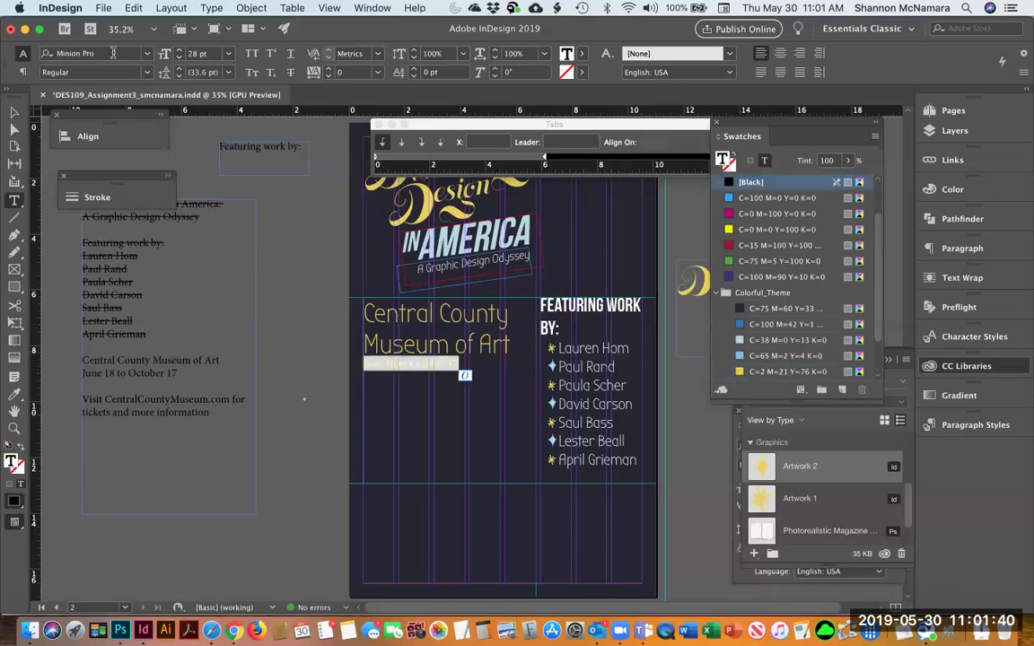
pyautogui.press('super+alt+shift+m')
pyautogui.write('beb')
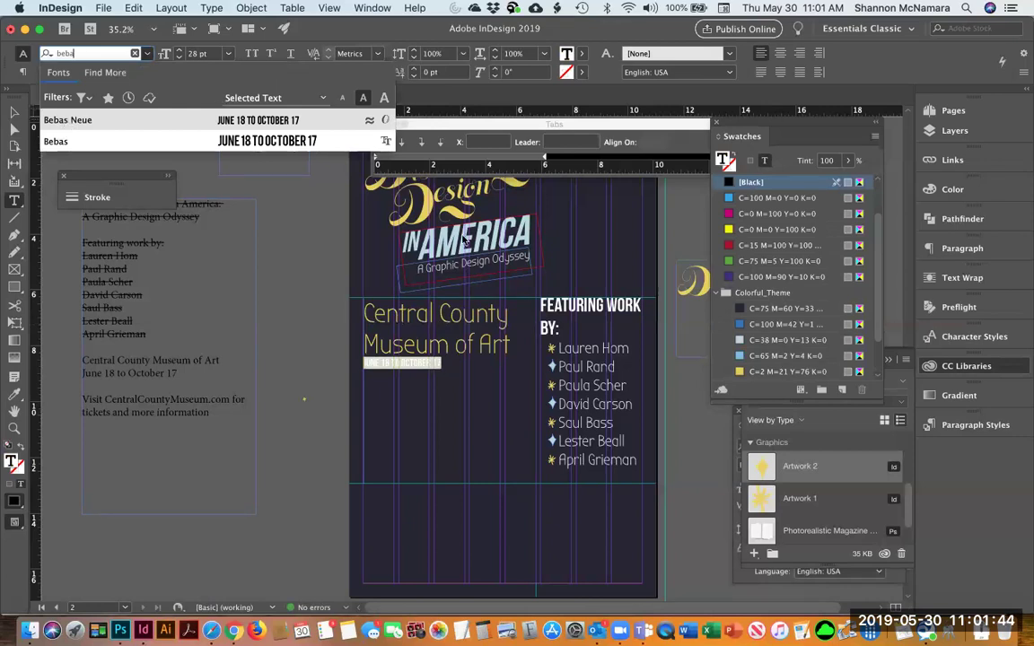
pyautogui.write('a')
pyautogui.press('Return')
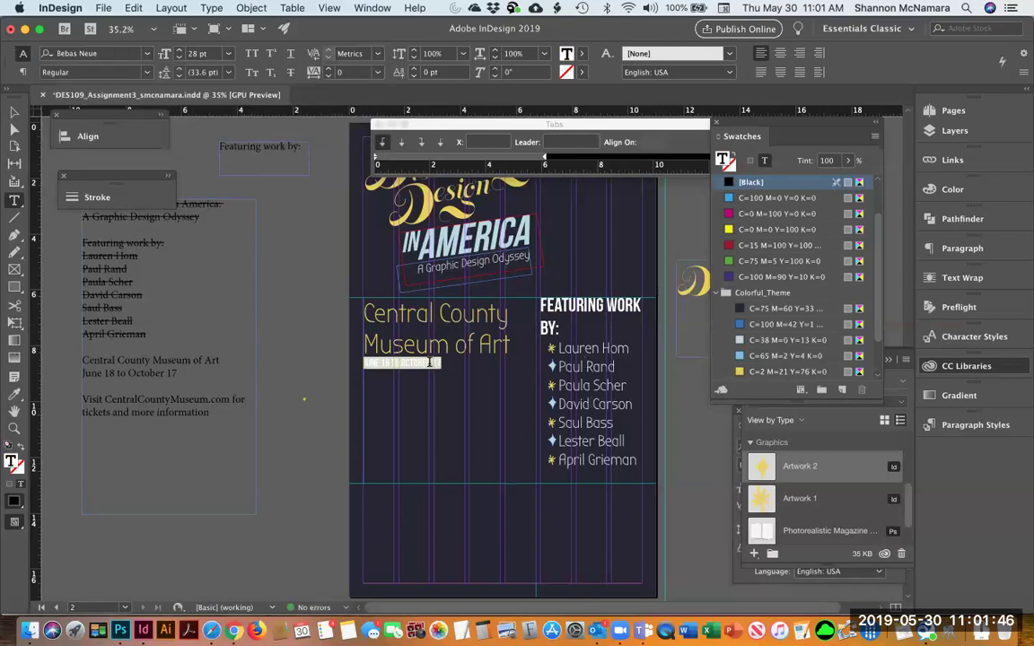
pyautogui.scroll(2, 752, 250)
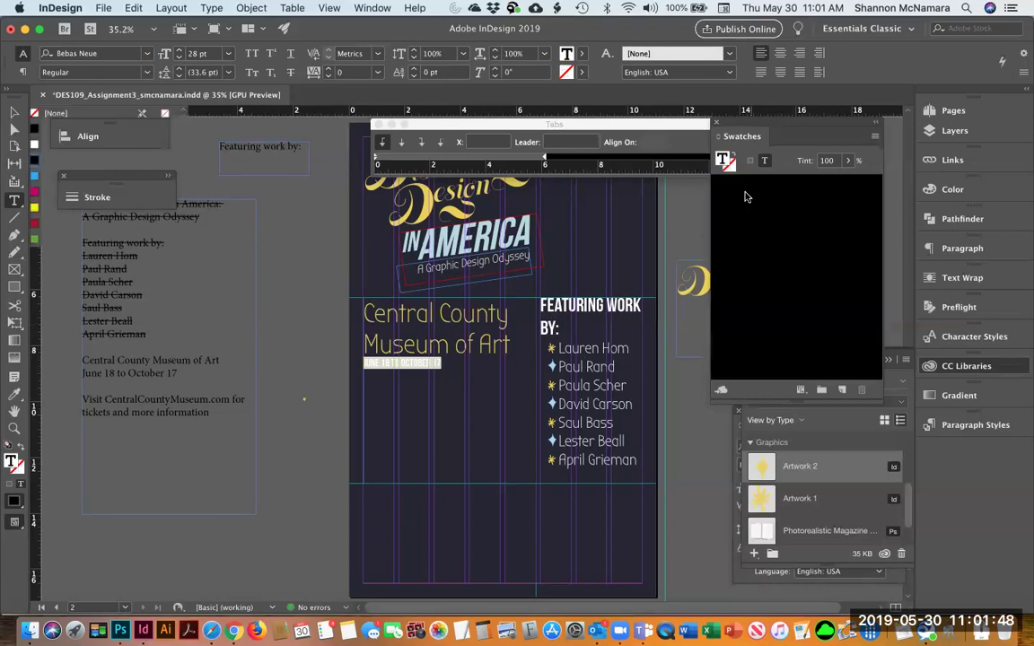
pyautogui.click(751, 214)
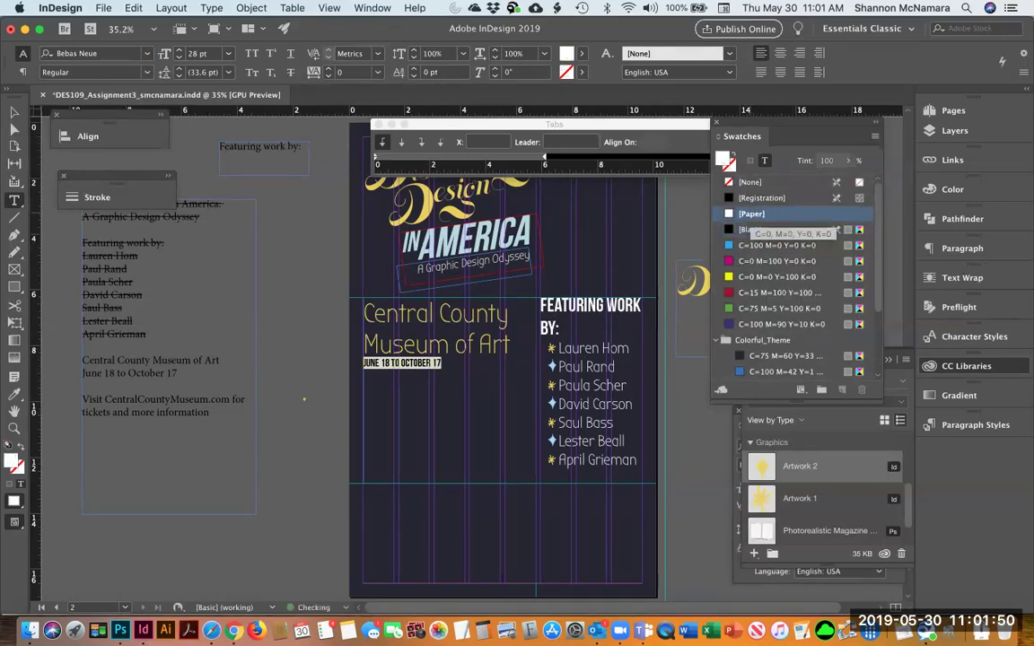
# Step: Break the exhibition dates into three lines: "June 18", "to" and "October 17"
pyautogui.click(404, 362)
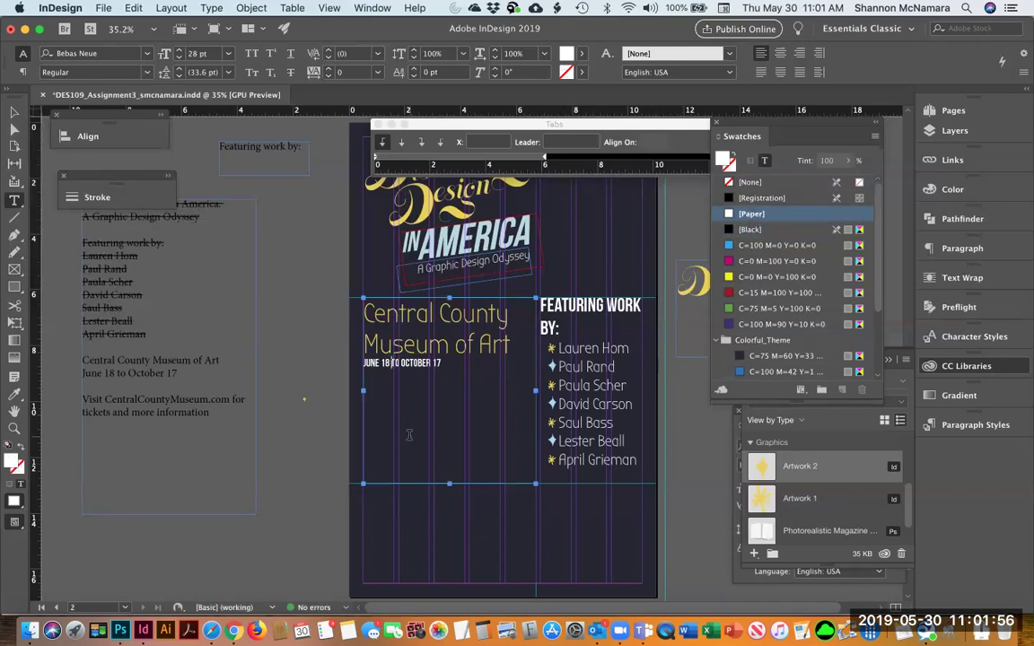
pyautogui.press('Return')
pyautogui.press('Right')
pyautogui.press('Right')
pyautogui.press('Right')
pyautogui.press('Return')
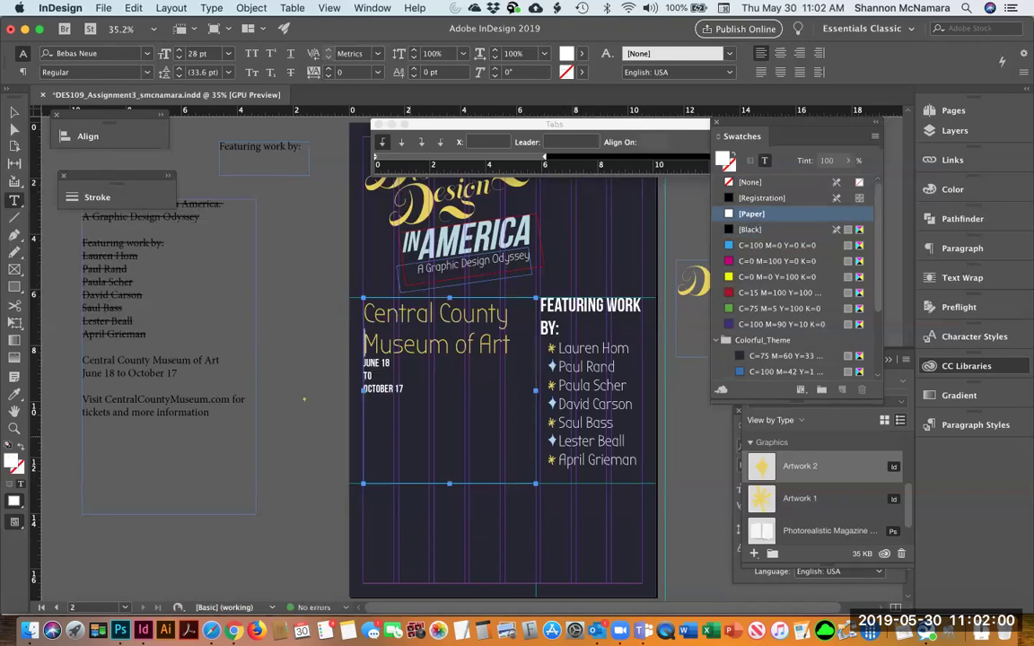
# Step: Make the "Museum of Art" line slightly smaller than "Central County" and tighten its leading
pyautogui.press('Up')
pyautogui.press('Up')
pyautogui.press('Up')
pyautogui.press('super+shift+Right')
pyautogui.press('super+shift+Right')
pyautogui.press('super+shift+Right')
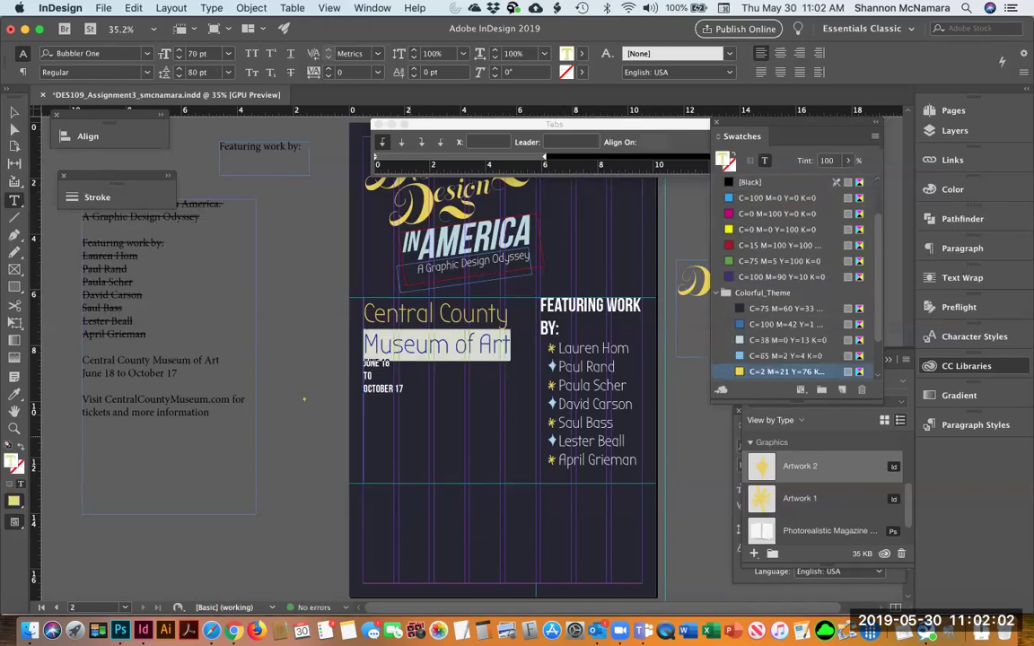
pyautogui.press('super+shift+comma')
pyautogui.press('super+shift+comma')
pyautogui.press('super+shift+comma')
pyautogui.press('super+shift+comma')
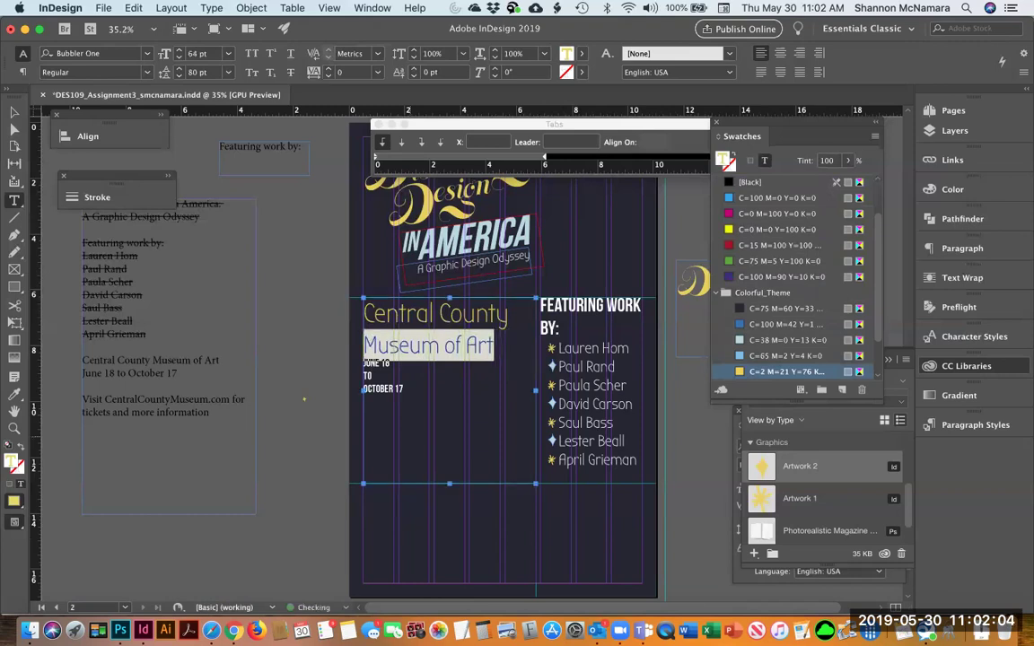
pyautogui.press('super+shift+period')
pyautogui.hotkey('alt', 'Up')
pyautogui.hotkey('alt', 'Up')
pyautogui.hotkey('alt', 'Up')
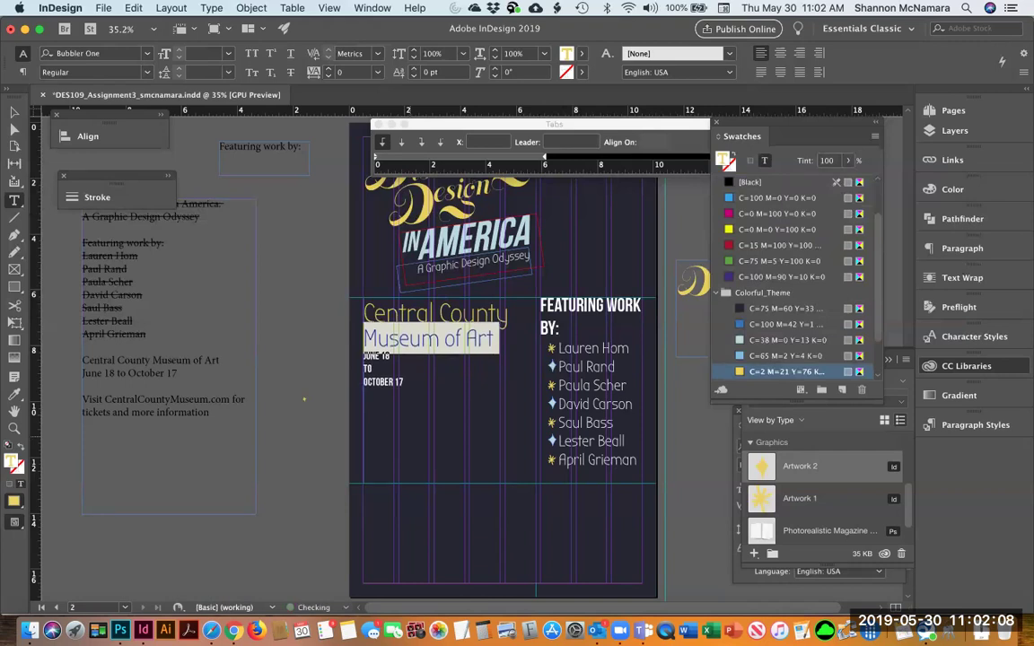
# Step: Convert the "Museum of Art" line to all caps and deselect the text
pyautogui.press('super+shift+k')
pyautogui.hotkey('alt', 'Up')
pyautogui.hotkey('alt', 'Left')
pyautogui.hotkey('alt', 'Left')
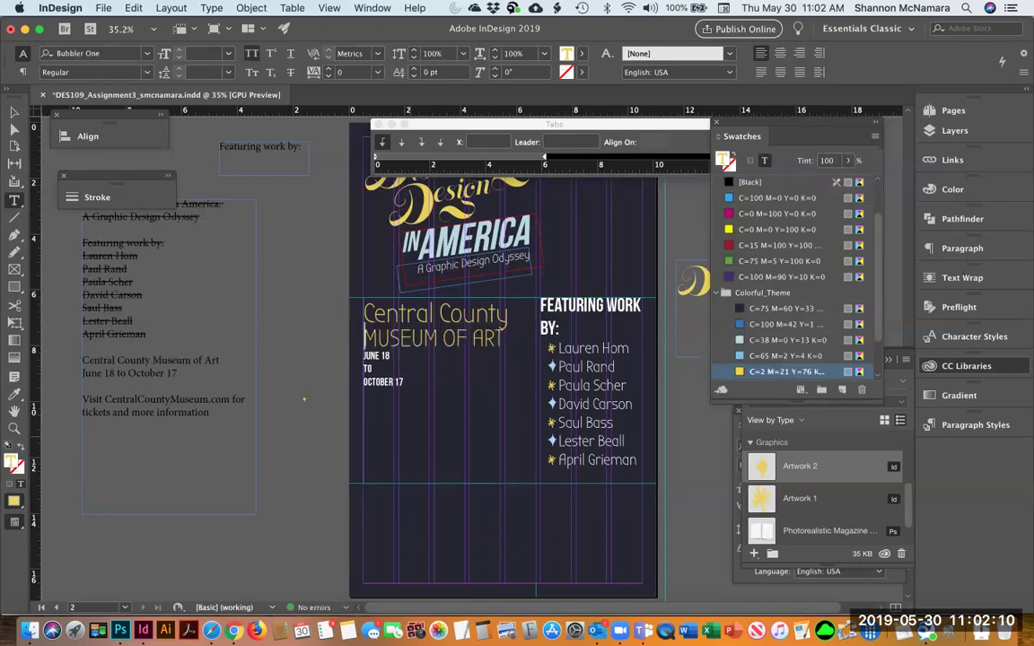
# Step: Reduce the all-caps "Museum of Art" line a little further in size and tighten its leading
pyautogui.press('super+shift+comma')
pyautogui.hotkey('alt', 'Up')
pyautogui.hotkey('alt', 'Up')
pyautogui.hotkey('alt', 'Up')
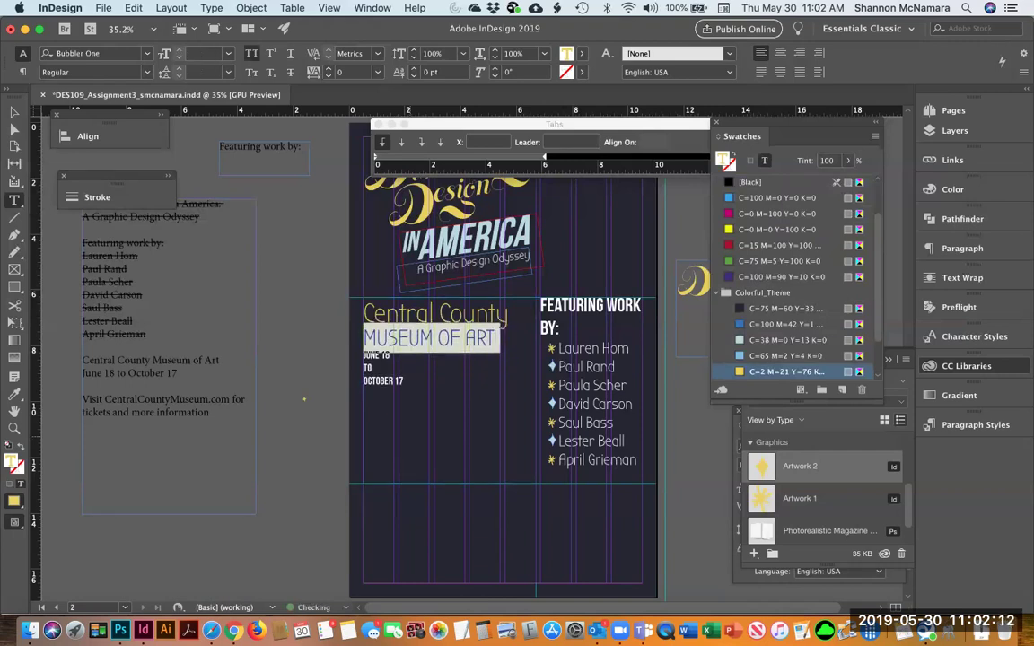
pyautogui.press('Down')
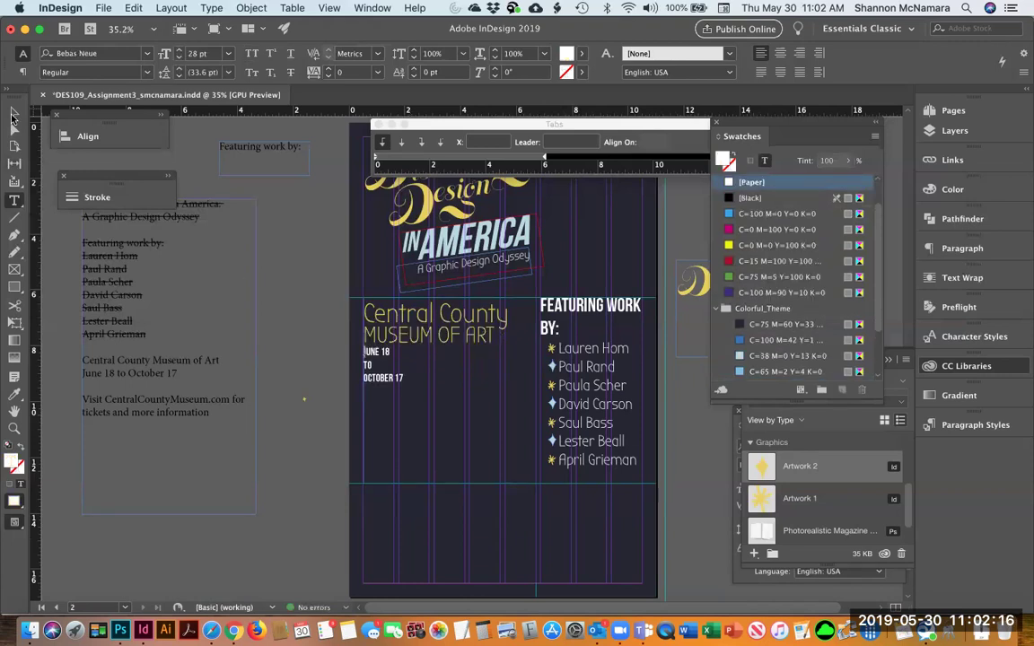
# Step: Indent the "June 18" and "October 17" lines with one tab each and the "to" line with two tabs
pyautogui.hotkey('shift', 'Down')
pyautogui.hotkey('shift', 'Down')
pyautogui.hotkey('shift', 'Down')
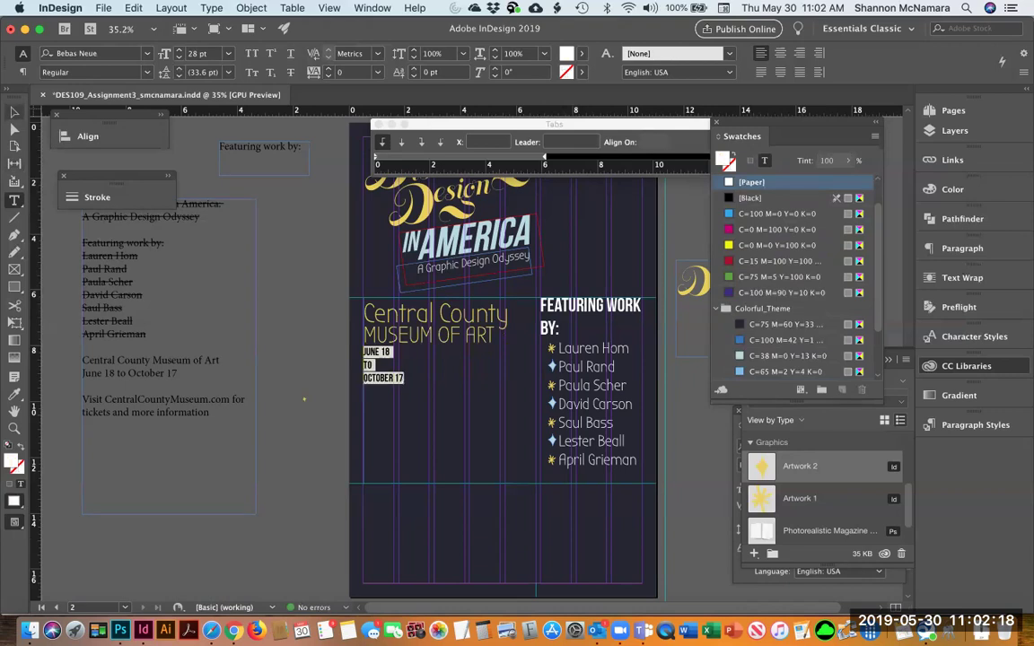
pyautogui.press('Right')
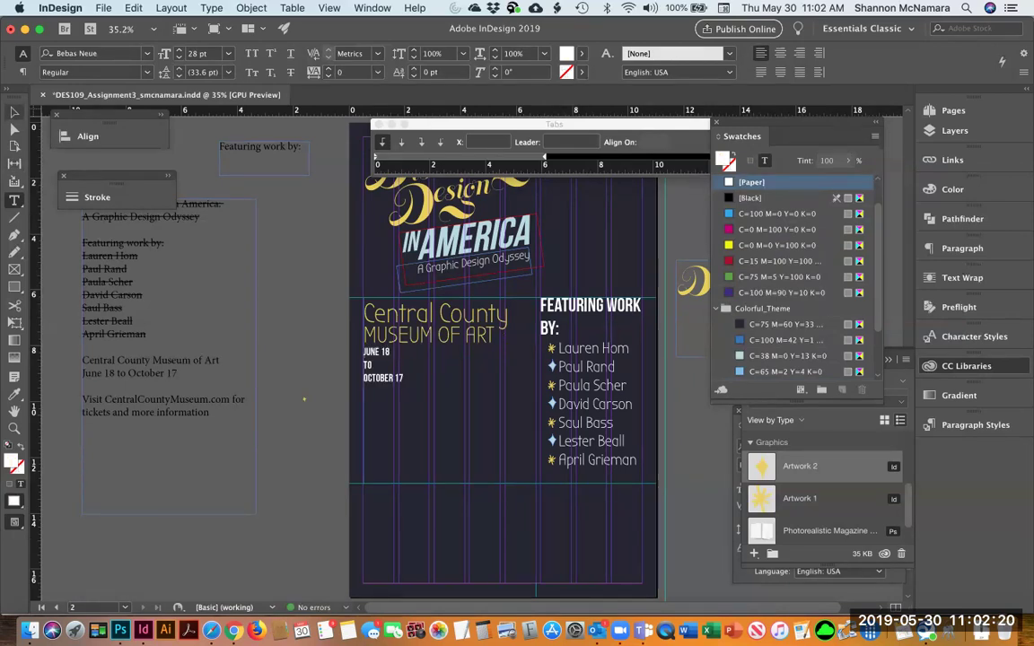
pyautogui.press('Tab')
pyautogui.press('Tab')
pyautogui.press('Down')
pyautogui.press('Tab')
pyautogui.press('End')
pyautogui.hotkey('shift', 'Home')
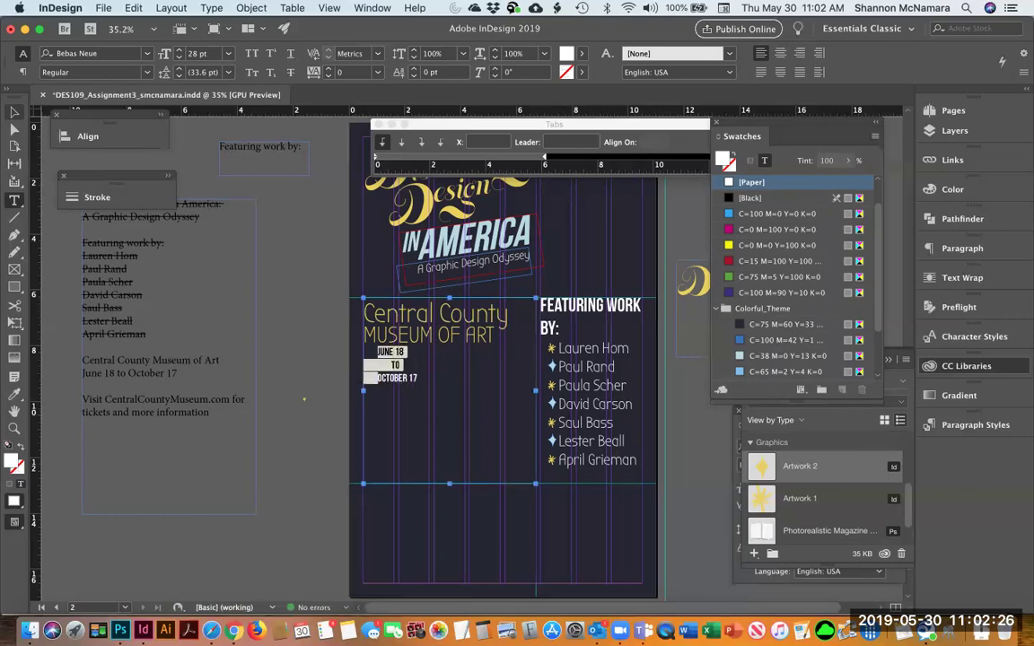
# Step: Enlarge the three exhibition date lines to 60 pt
pyautogui.hotkey('shift', 'Up')
pyautogui.hotkey('shift', 'Up')
pyautogui.press('super+shift+period')
pyautogui.press('super+shift+period')
pyautogui.press('super+shift+period')
pyautogui.press('super+shift+period')
pyautogui.press('super+shift+period')
pyautogui.press('super+shift+period')
pyautogui.press('super+shift+period')
pyautogui.press('super+shift+period')
pyautogui.press('super+shift+period')
pyautogui.press('super+shift+period')
pyautogui.press('super+shift+period')
pyautogui.press('super+shift+period')
pyautogui.press('super+shift+period')
pyautogui.press('super+shift+period')
pyautogui.press('super+shift+period')
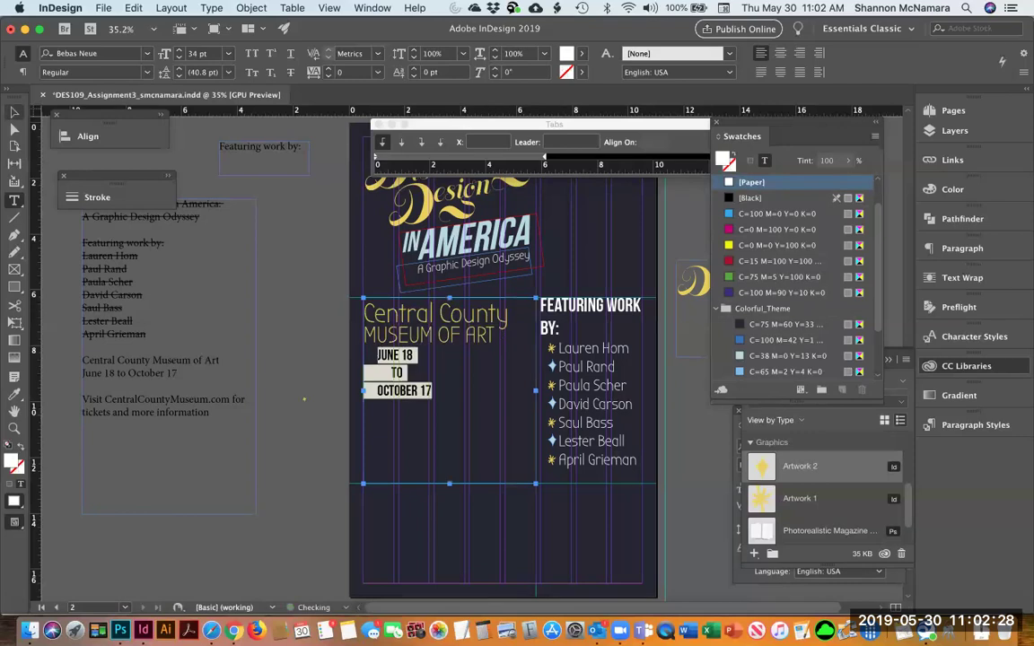
pyautogui.press('super+shift+period')
pyautogui.press('Left')
pyautogui.press('Down')
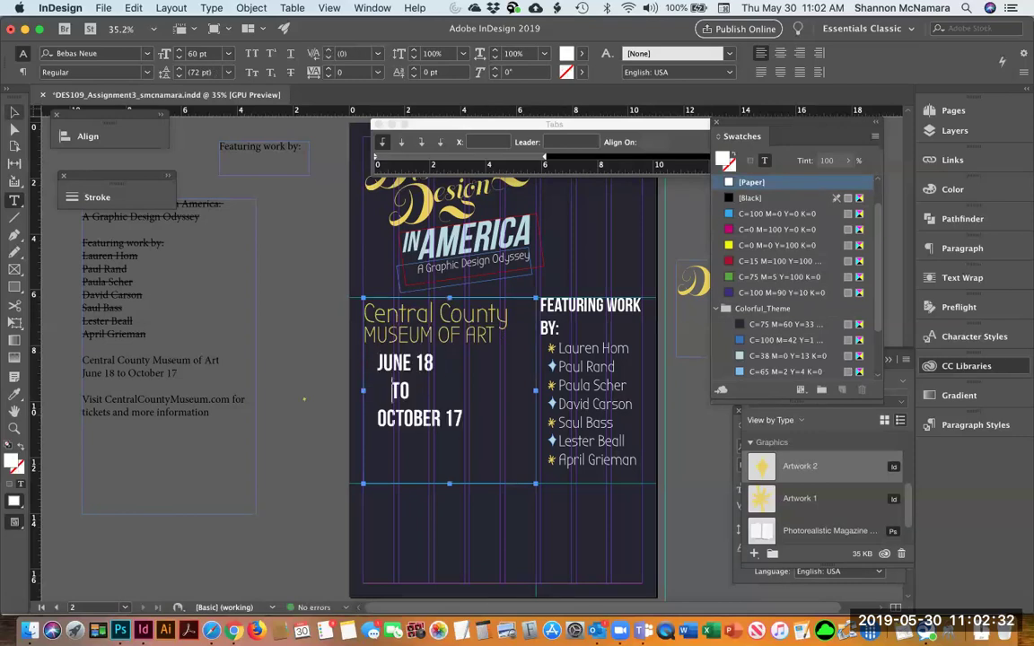
# Step: Select all three date lines and reopen the tab ruler so that it lines up with their text frame
pyautogui.press('Down')
pyautogui.press('Up')
pyautogui.press('Up')
pyautogui.press('Home')
pyautogui.hotkey('shift', 'Down')
pyautogui.hotkey('shift', 'Down')
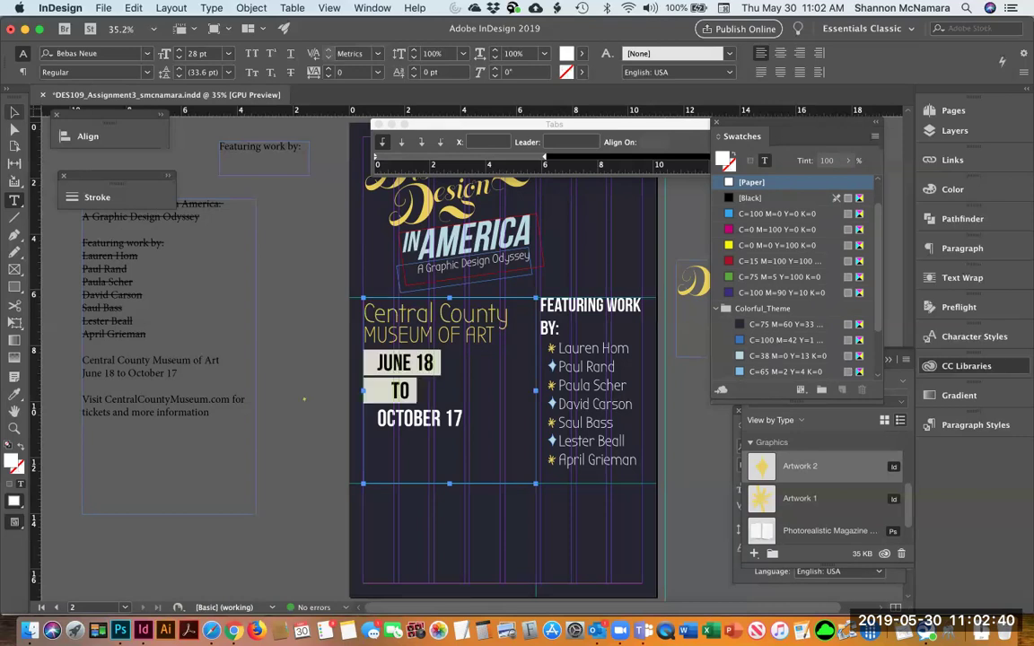
pyautogui.hotkey('shift', 'End')
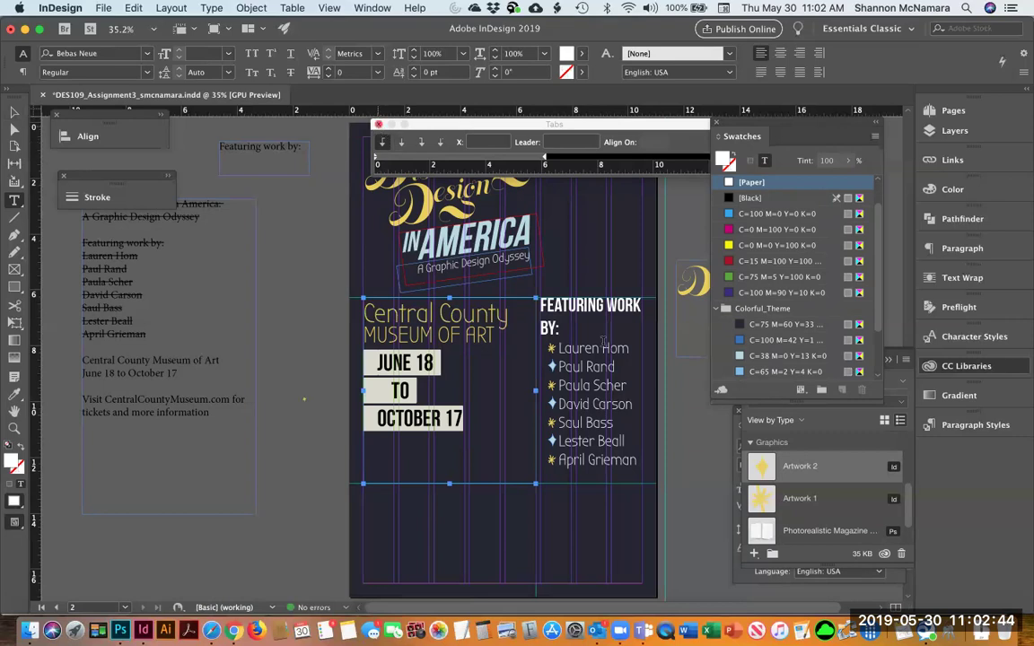
pyautogui.click(472, 128)
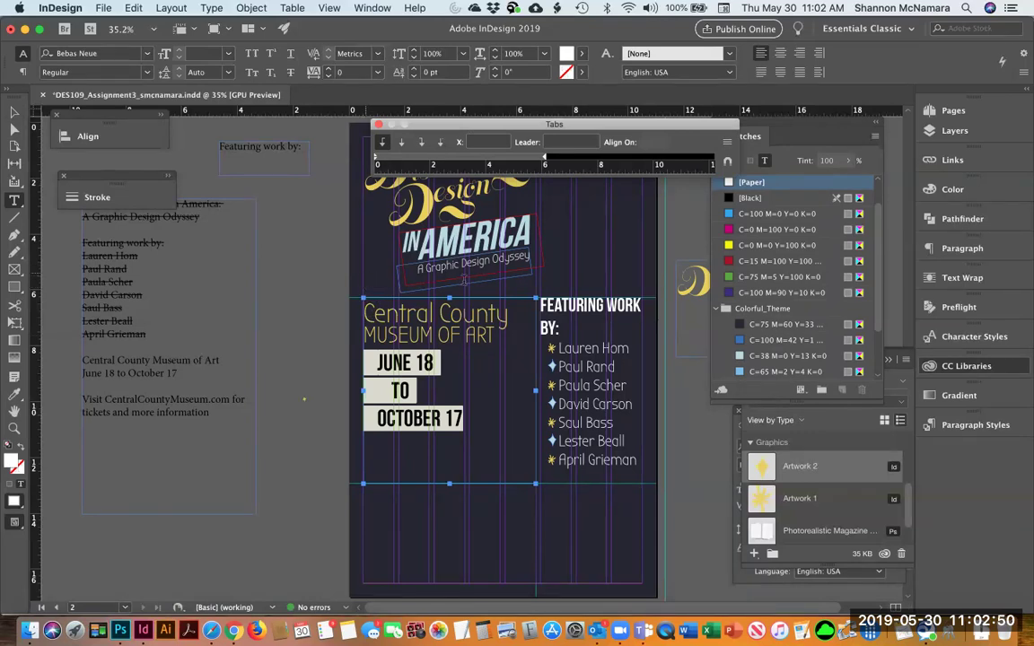
pyautogui.click(379, 125)
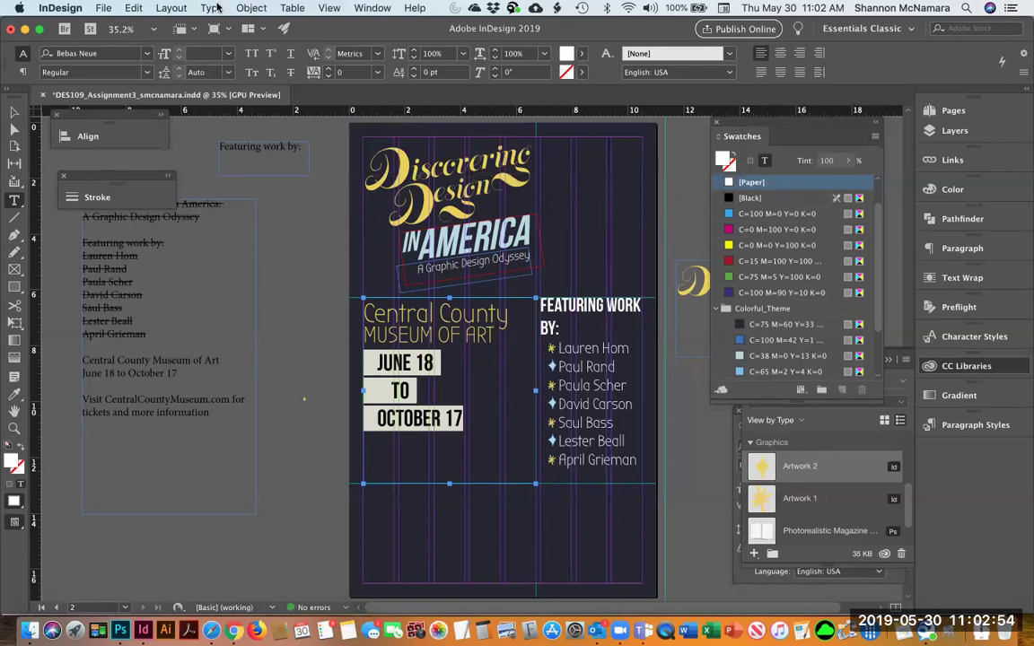
pyautogui.click(211, 8)
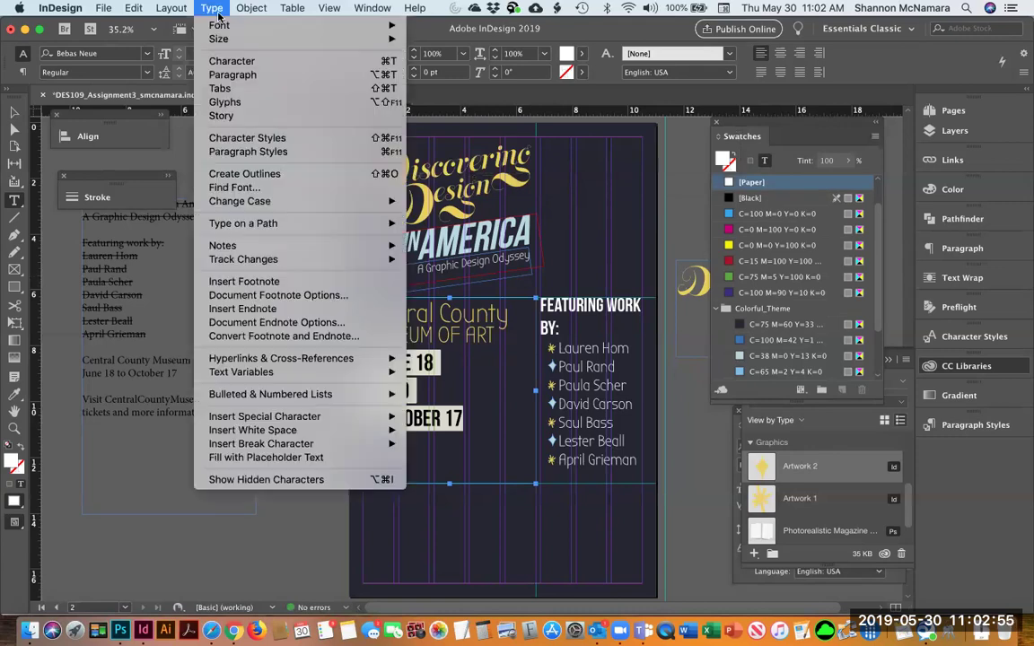
pyautogui.click(220, 89)
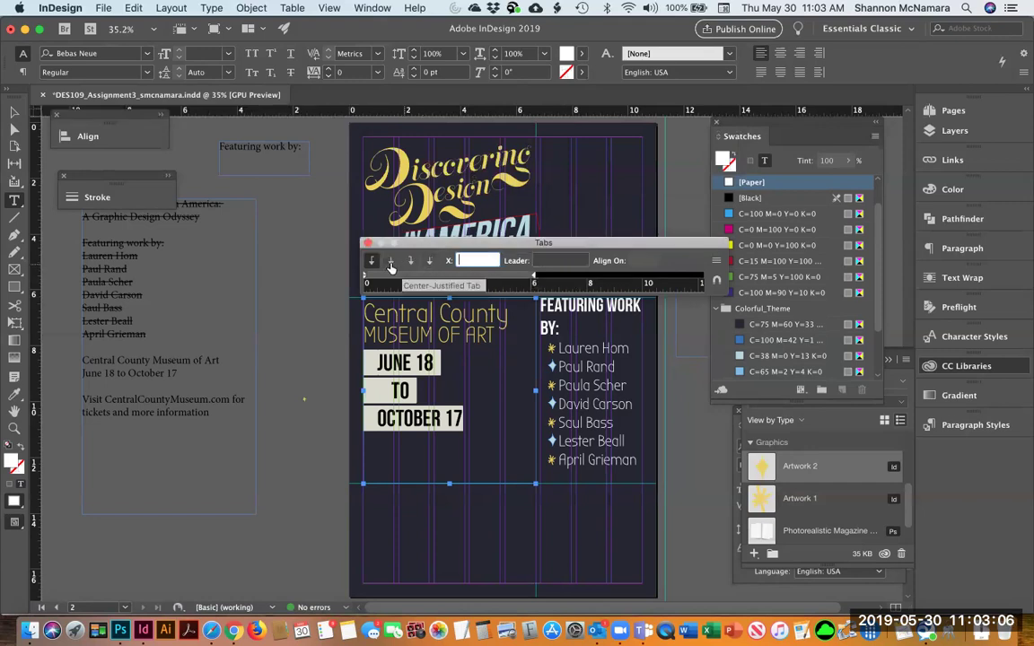
# Step: Give the date lines a left-justified tab stop at about 1.26 in and a center-justified one at about 2.43 in
pyautogui.click(383, 279)
pyautogui.moveTo(388, 279); pyautogui.dragTo(399, 282)
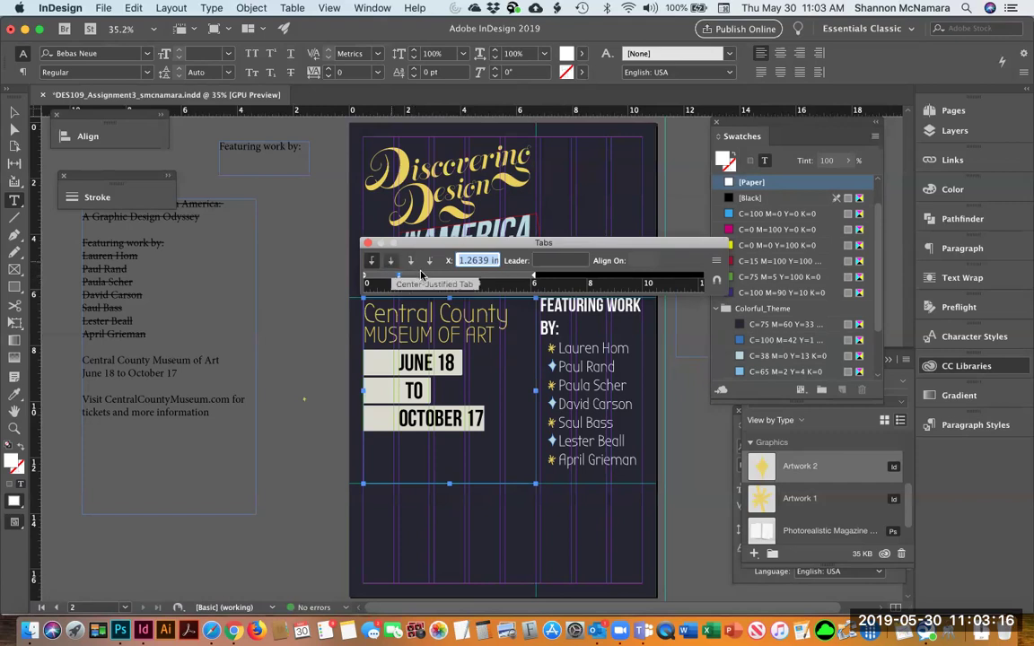
pyautogui.moveTo(400, 279); pyautogui.dragTo(432, 281)
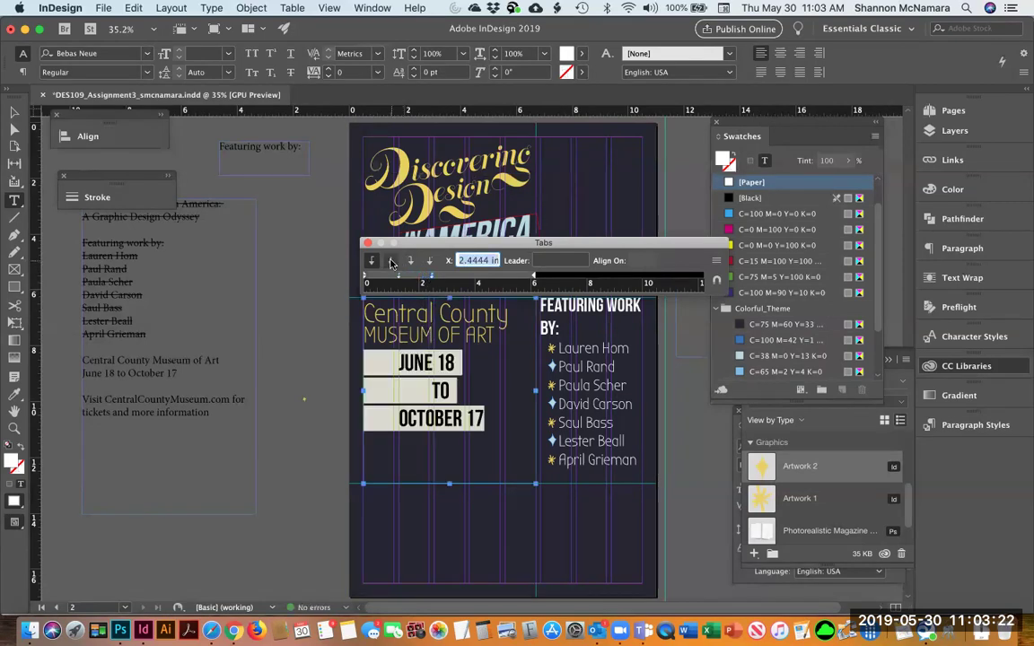
pyautogui.moveTo(431, 281); pyautogui.dragTo(431, 281)
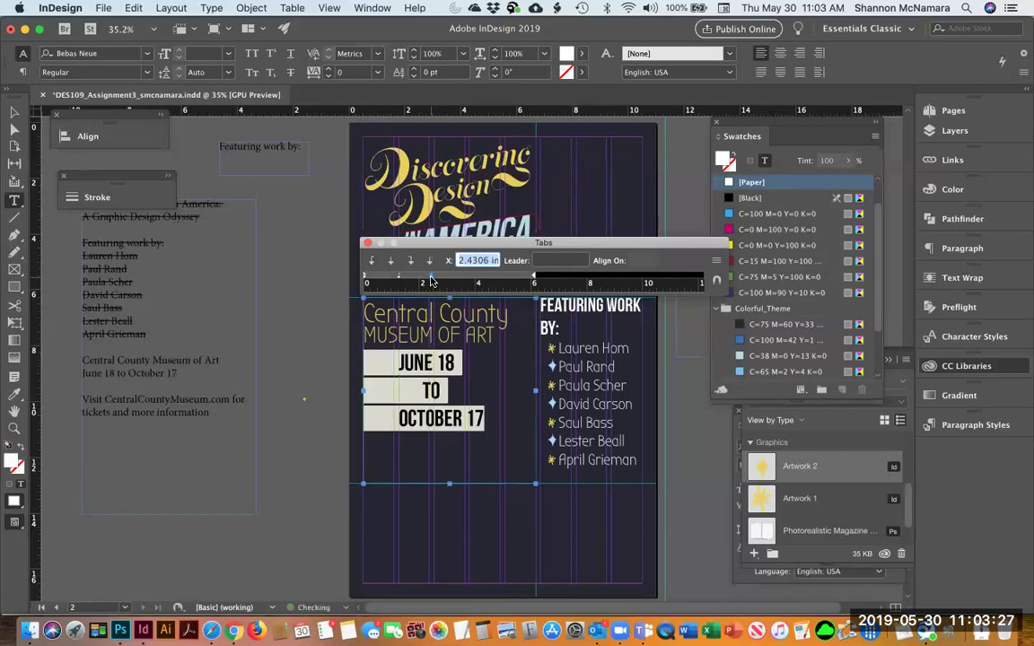
pyautogui.click(429, 390)
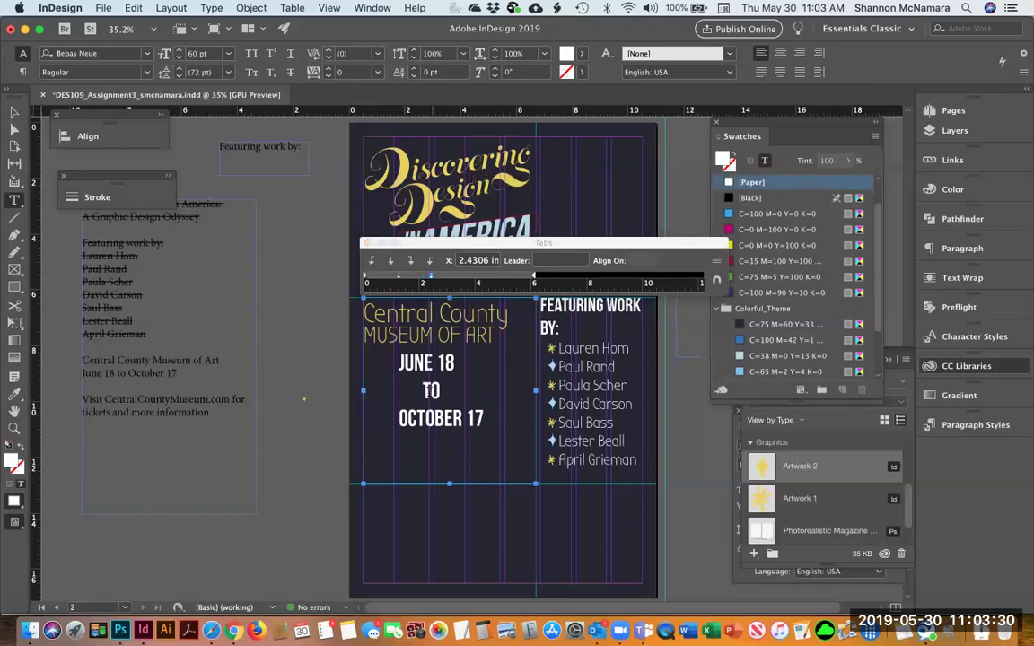
pyautogui.click(365, 242)
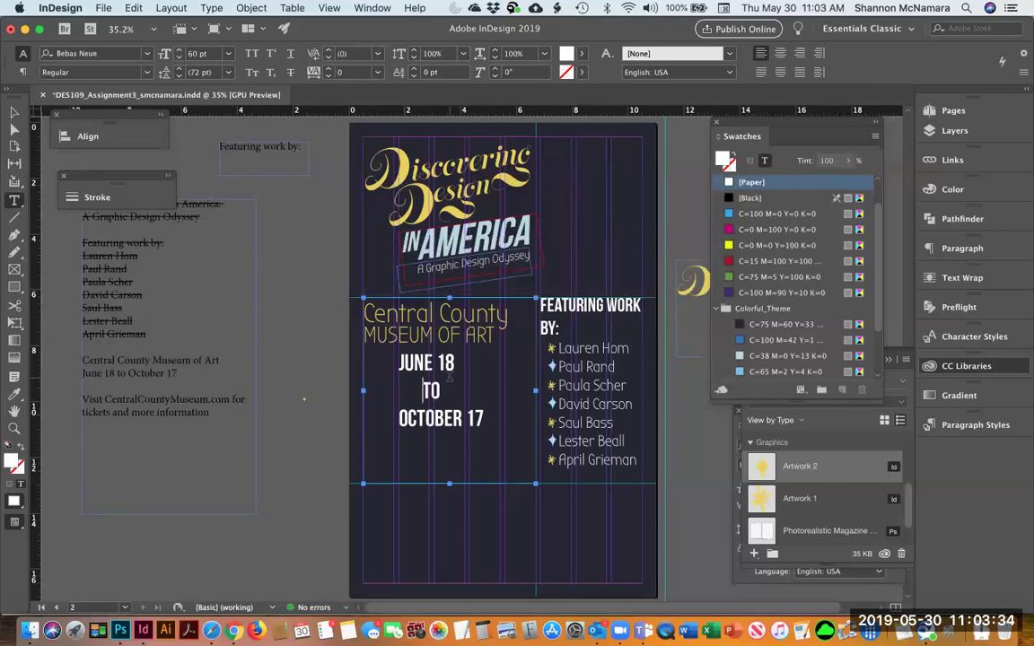
# Step: Delete the date lines' left-justified tab stop and place the center-justified one at about 2.46 in
pyautogui.moveTo(397, 363); pyautogui.dragTo(482, 419)
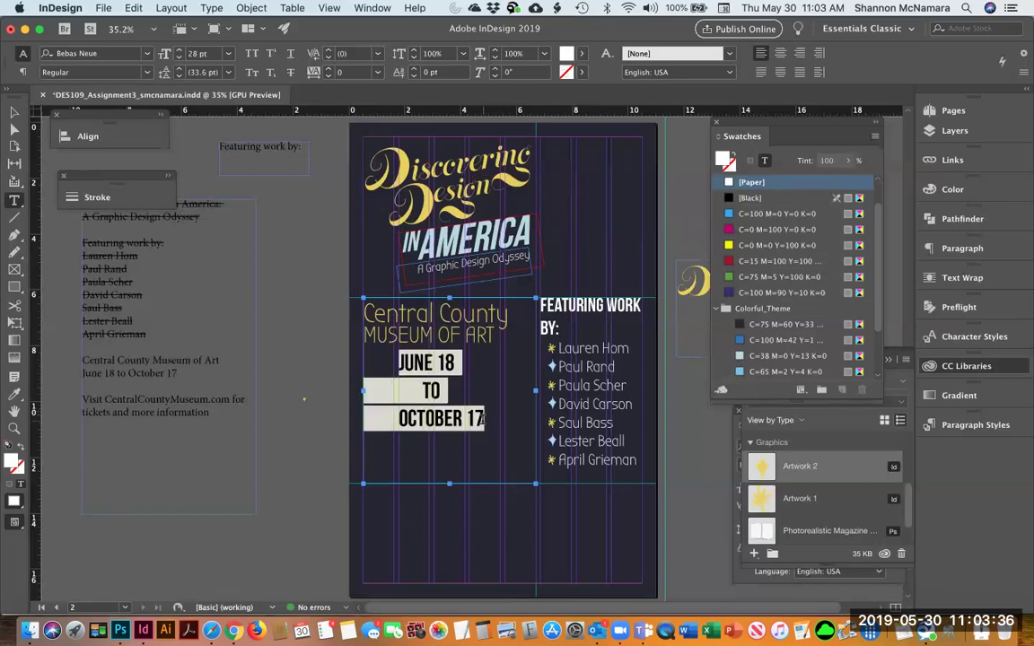
pyautogui.hotkey('shift', 'Left')
pyautogui.press('super+shift+t')
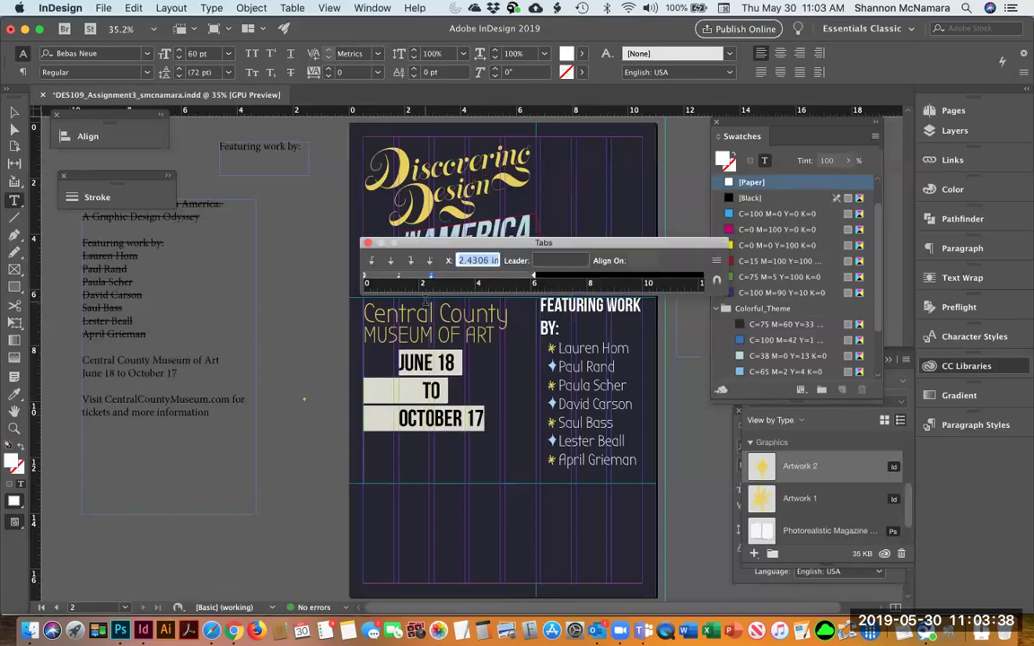
pyautogui.moveTo(443, 283); pyautogui.dragTo(400, 281)
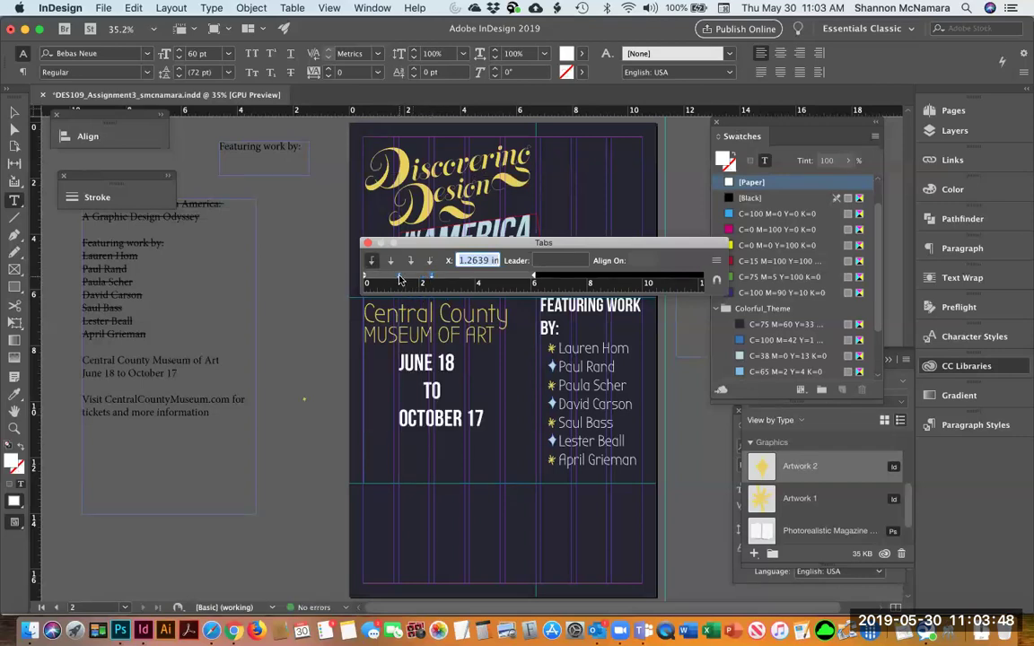
pyautogui.rightClick(400, 281)
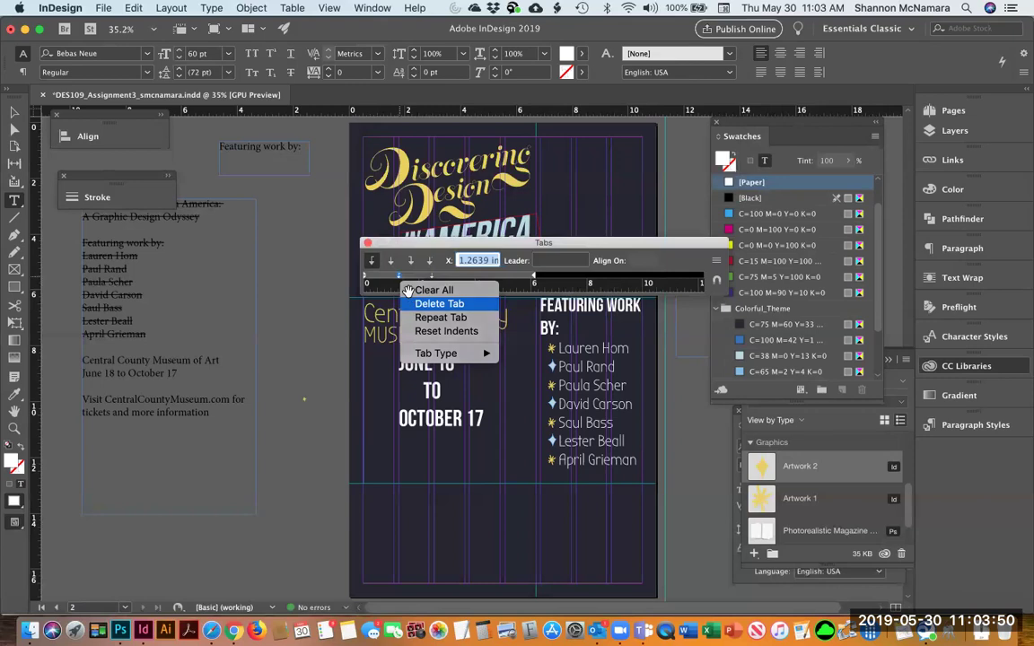
pyautogui.click(438, 303)
pyautogui.click(431, 281)
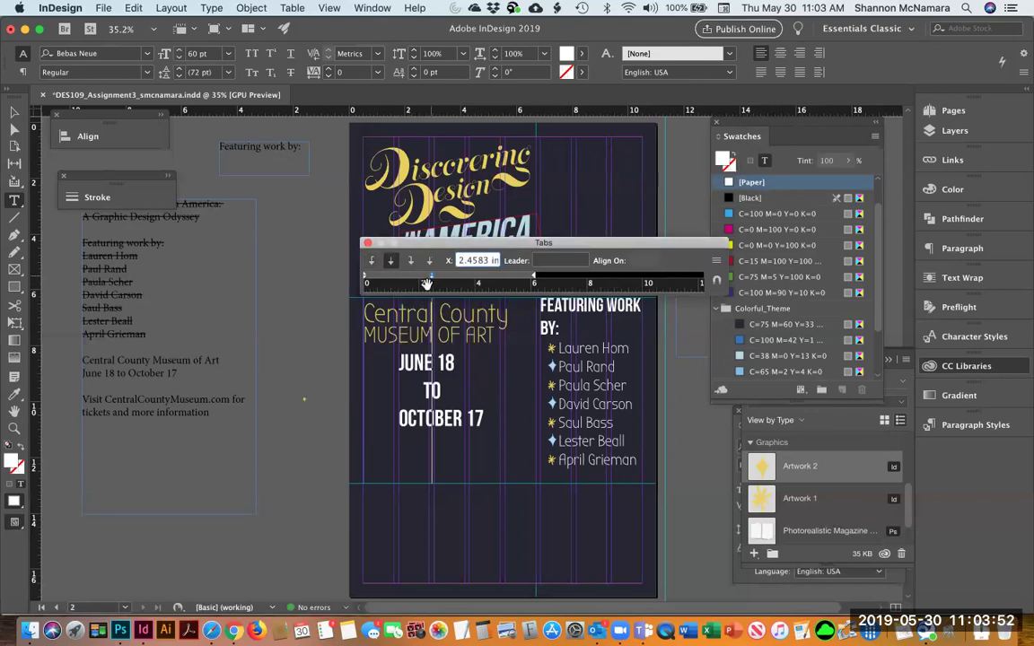
pyautogui.click(391, 260)
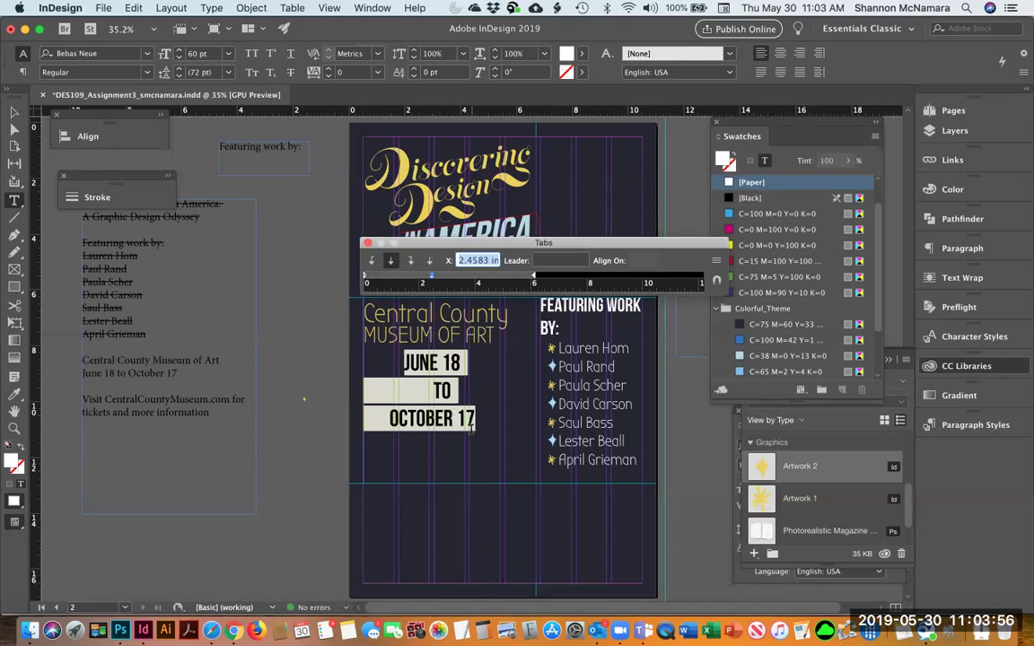
# Step: Move the date lines' center-justified tab stop to about 2.64 in
pyautogui.moveTo(431, 280); pyautogui.dragTo(434, 281)
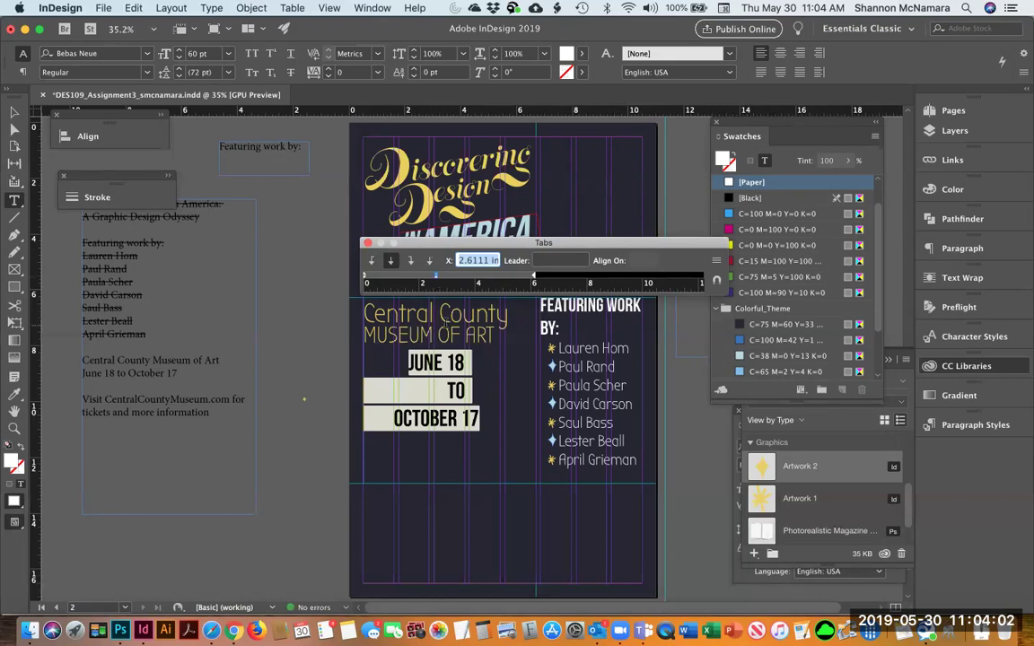
pyautogui.click(437, 278)
pyautogui.moveTo(437, 278); pyautogui.dragTo(438, 279)
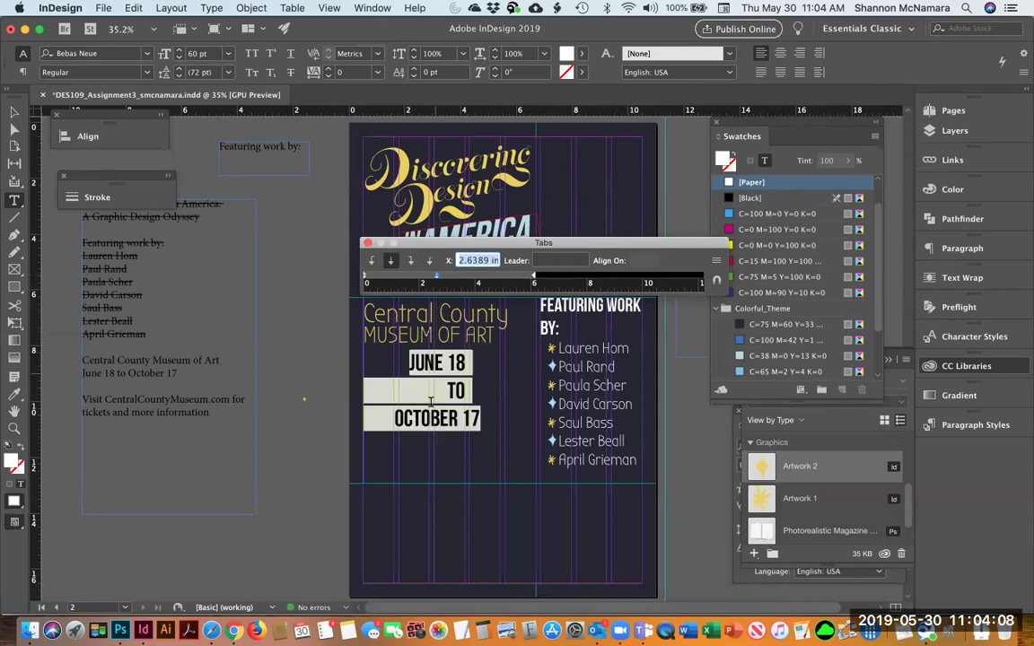
# Step: Delete the word "to" from the middle date line, leaving an empty line between the dates, and close the tab ruler
pyautogui.click(448, 463)
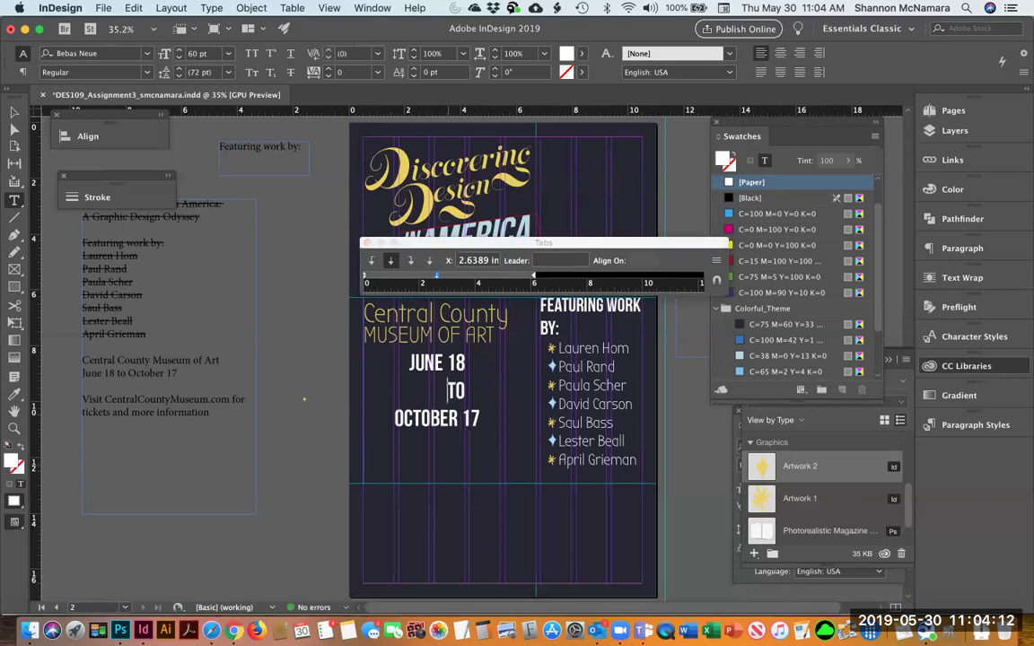
pyautogui.hotkey('shift', 'Left')
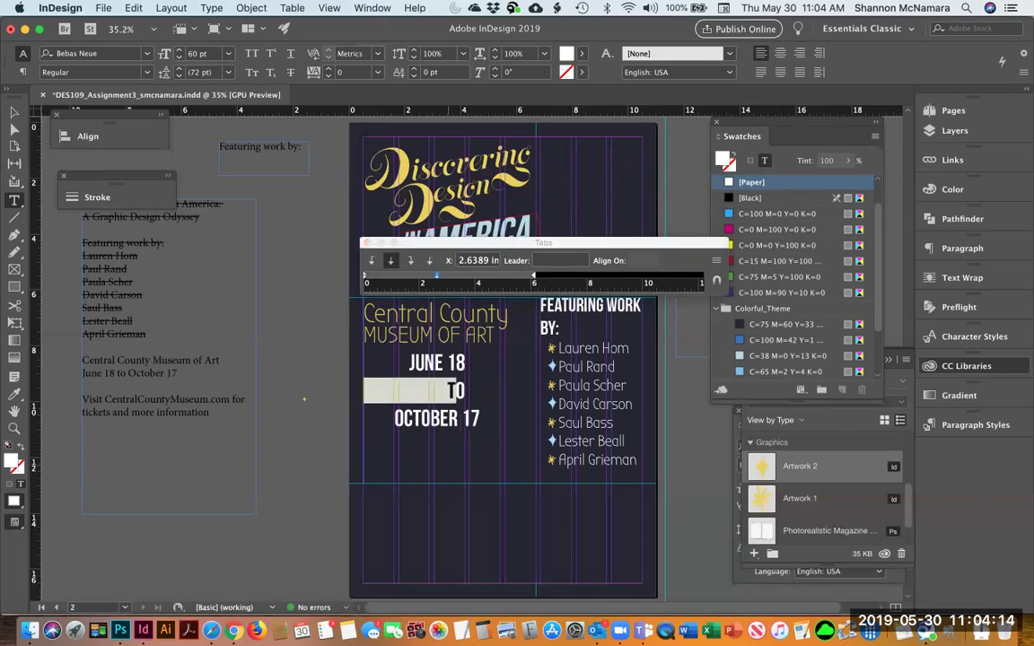
pyautogui.hotkey('shift', 'End')
pyautogui.press('BackSpace')
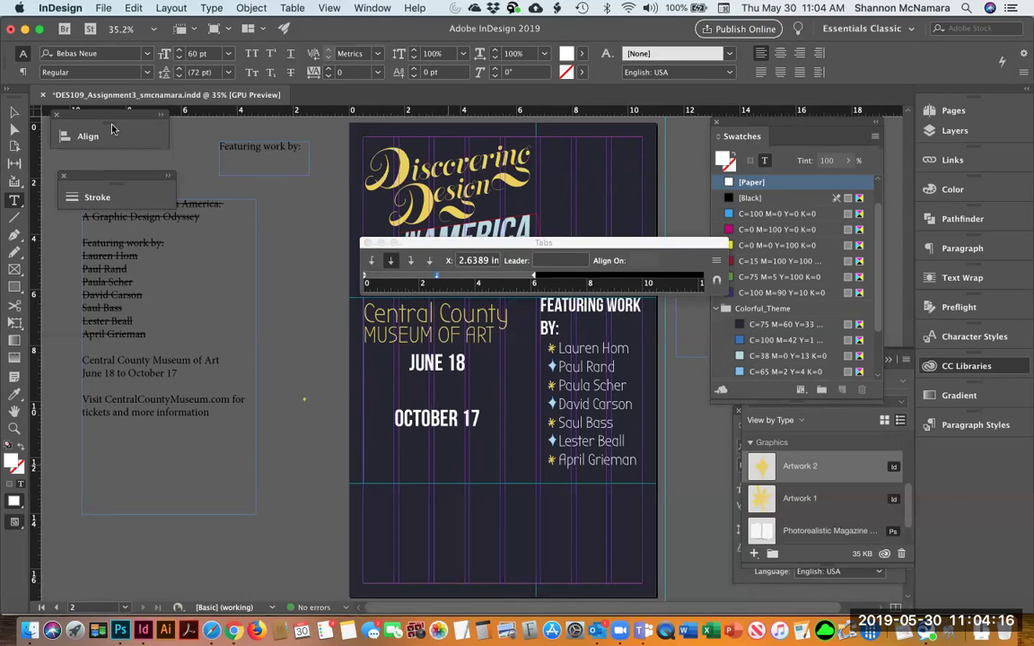
pyautogui.press('Escape')
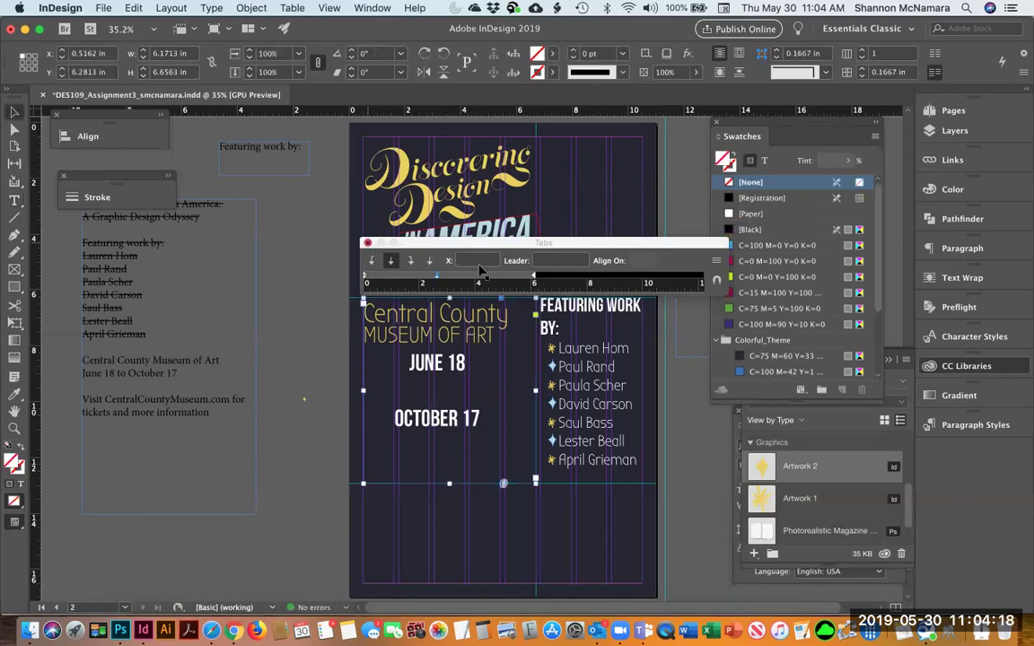
pyautogui.click(367, 243)
# Step: Duplicate the slanted "A Graphic Design Odyssey" text frame beside the dates and replace the copy's text with "TO"
pyautogui.click(404, 273)
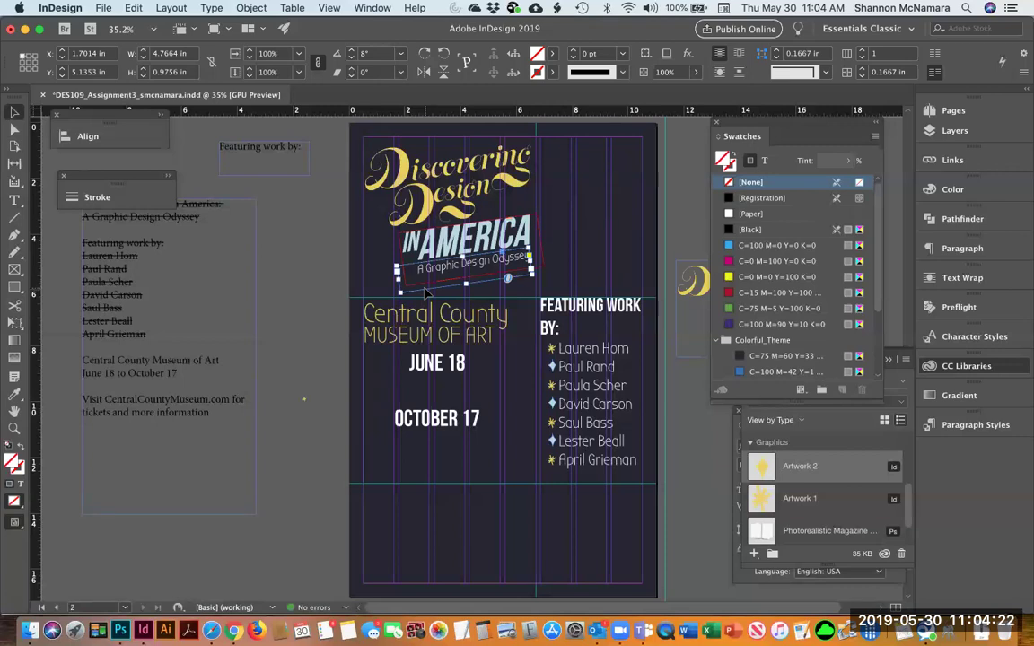
pyautogui.moveTo(427, 292); pyautogui.dragTo(347, 415)
pyautogui.tripleClick(395, 388)
pyautogui.write('TO')
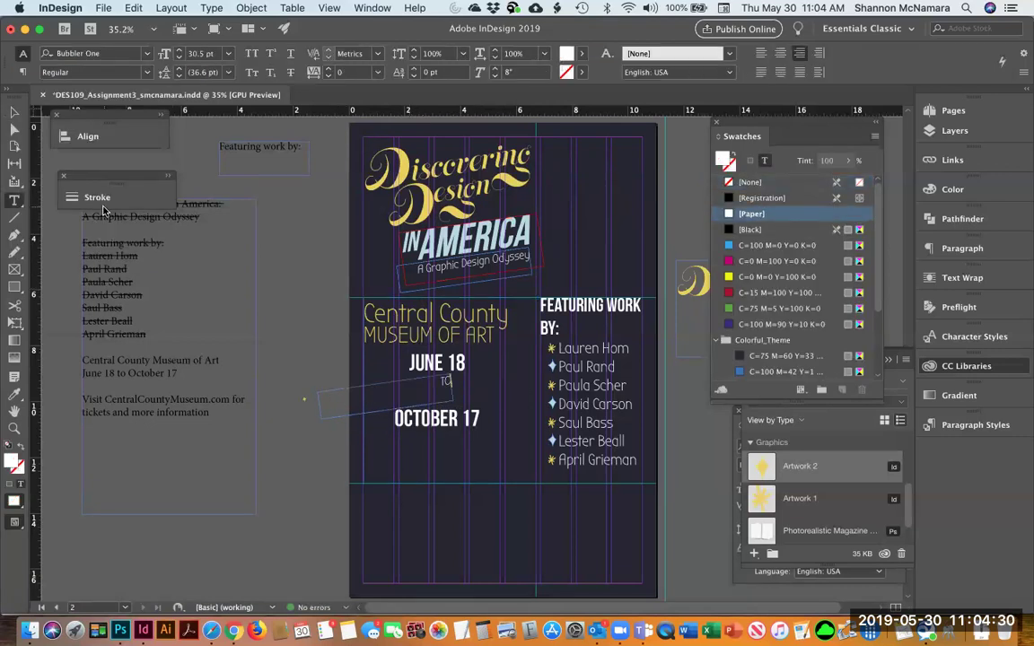
# Step: Enlarge the slanted "TO" to 68.5 pt and add a tilde on each side of it
pyautogui.press('super+a')
pyautogui.press('super+shift+period')
pyautogui.press('super+shift+period')
pyautogui.press('super+shift+period')
pyautogui.press('super+shift+period')
pyautogui.press('super+shift+period')
pyautogui.press('super+shift+period')
pyautogui.press('super+shift+period')
pyautogui.press('super+shift+period')
pyautogui.press('super+shift+period')
pyautogui.press('super+shift+period')
pyautogui.press('super+shift+period')
pyautogui.press('super+shift+period')
pyautogui.press('super+shift+period')
pyautogui.press('super+shift+period')
pyautogui.press('super+shift+period')
pyautogui.press('super+shift+period')
pyautogui.press('super+shift+period')
pyautogui.press('super+shift+period')
pyautogui.press('super+shift+period')
pyautogui.press('super+shift+a')
pyautogui.write('-')
pyautogui.press('Escape')
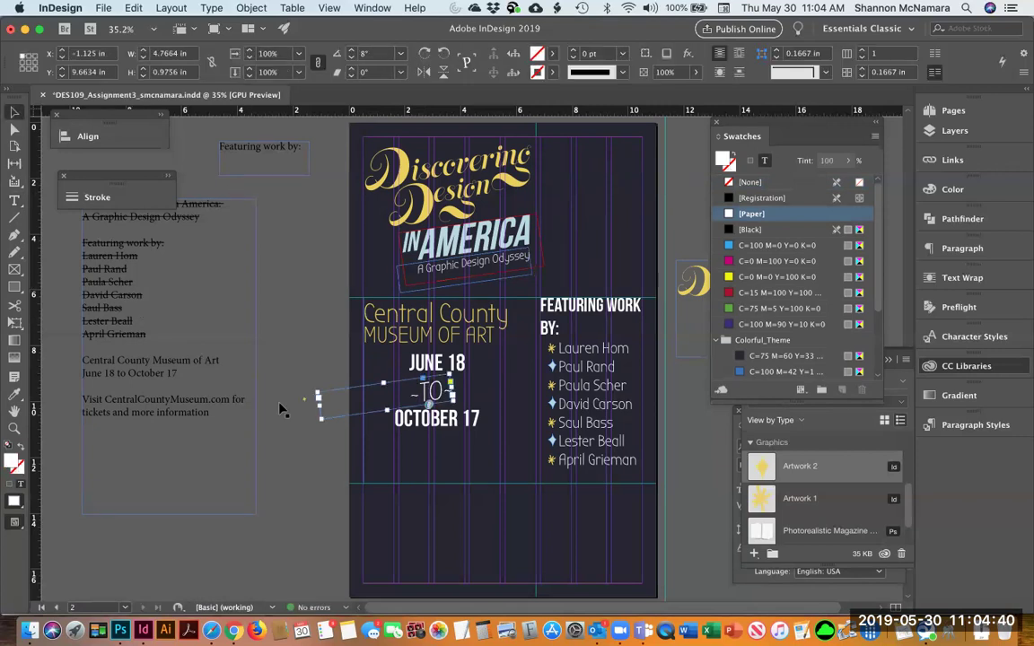
# Step: Place the slanted "~TO~" frame between "June 18" and "October 17" and reduce its text size
pyautogui.moveTo(325, 413); pyautogui.dragTo(442, 395)
pyautogui.doubleClick(437, 393)
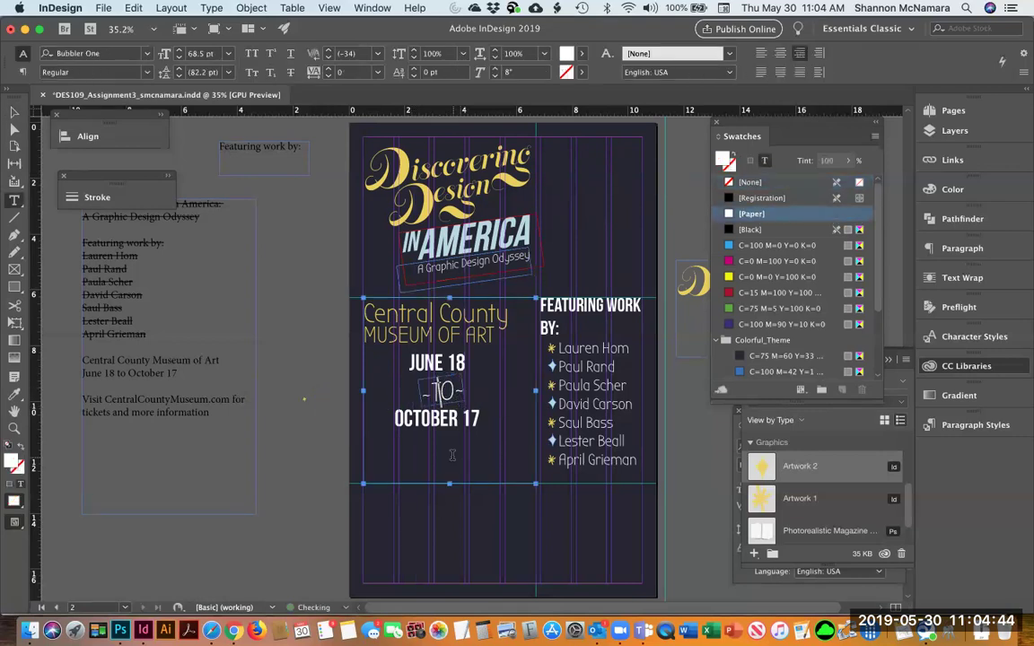
pyautogui.hotkey('ctrl', 'a')
pyautogui.hotkey('ctrl', 'shift', ',')
pyautogui.hotkey('ctrl', 'shift', ',')
pyautogui.hotkey('ctrl', 'shift', ',')
pyautogui.hotkey('ctrl', 'shift', ',')
pyautogui.hotkey('ctrl', 'shift', ',')
pyautogui.hotkey('ctrl', 'shift', ',')
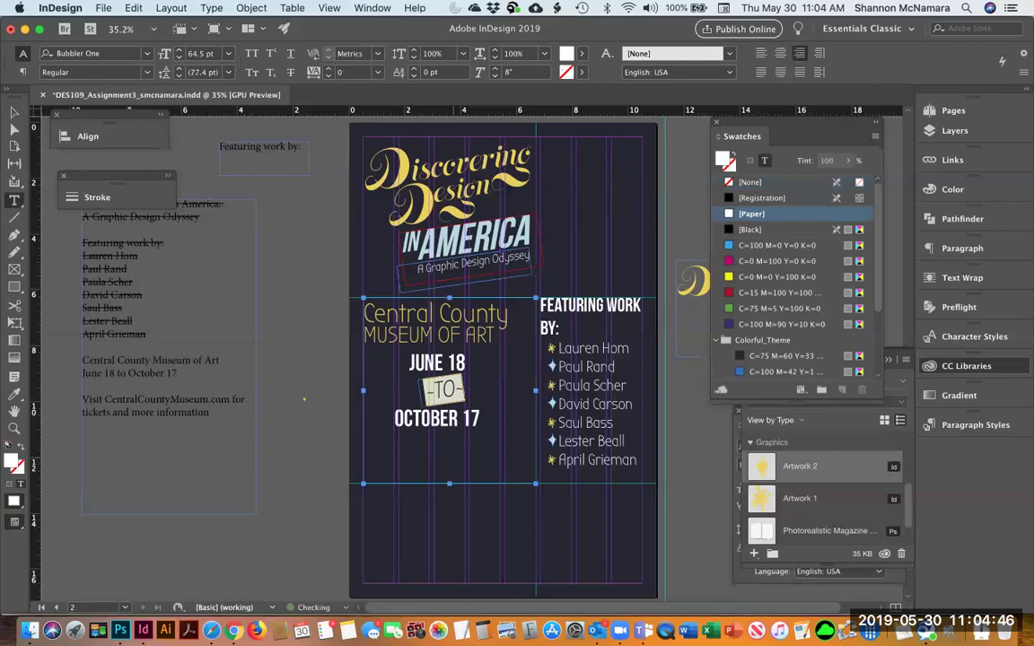
# Step: Reduce the slanted "~TO~" text to 50.5 pt and center it within its frame
pyautogui.hotkey('ctrl', 'shift', ',')
pyautogui.hotkey('ctrl', 'shift', ',')
pyautogui.hotkey('ctrl', 'shift', ',')
pyautogui.hotkey('ctrl', 'shift', 'c')
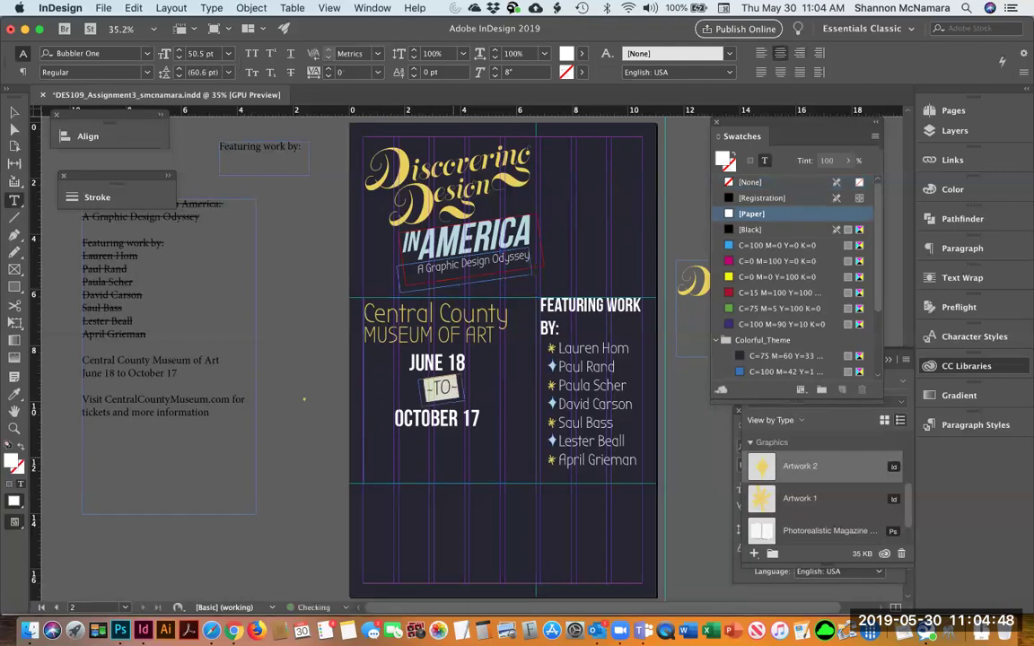
# Step: Widen the slanted "~TO~" frame on both sides to about 3.04 in, matching the width of "October 17", and deselect it
pyautogui.click(15, 114)
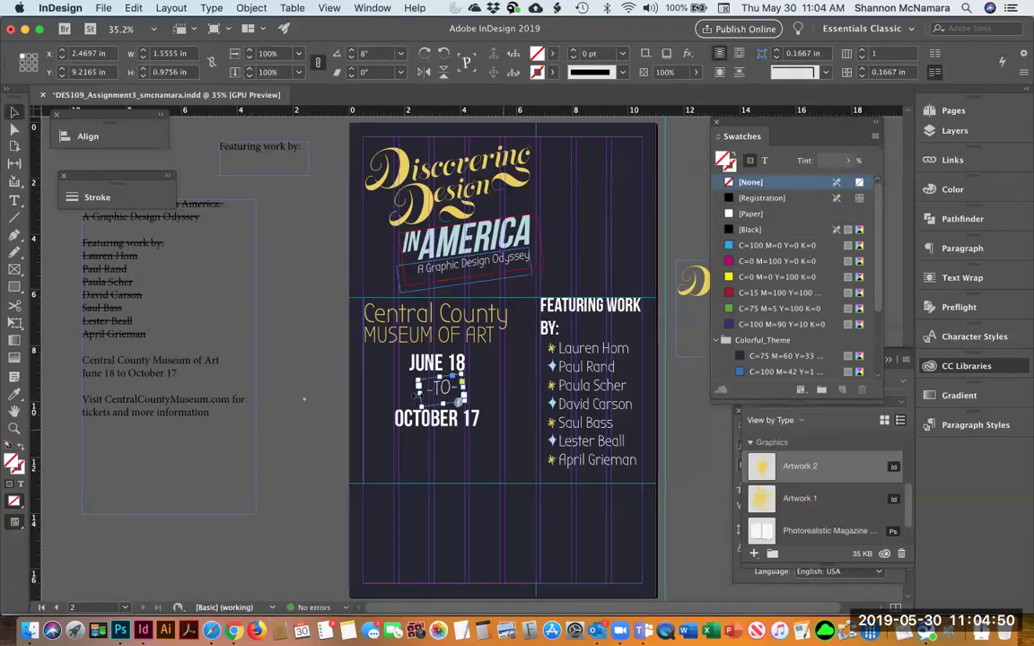
pyautogui.moveTo(416, 388); pyautogui.dragTo(392, 388)
pyautogui.moveTo(465, 388); pyautogui.dragTo(480, 387)
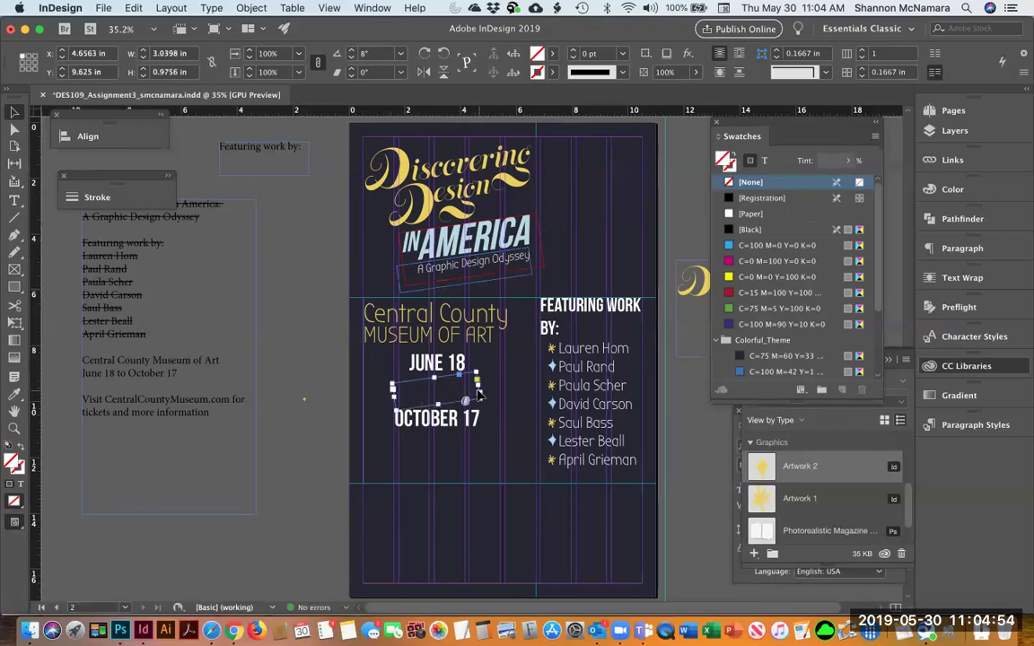
pyautogui.click(323, 369)
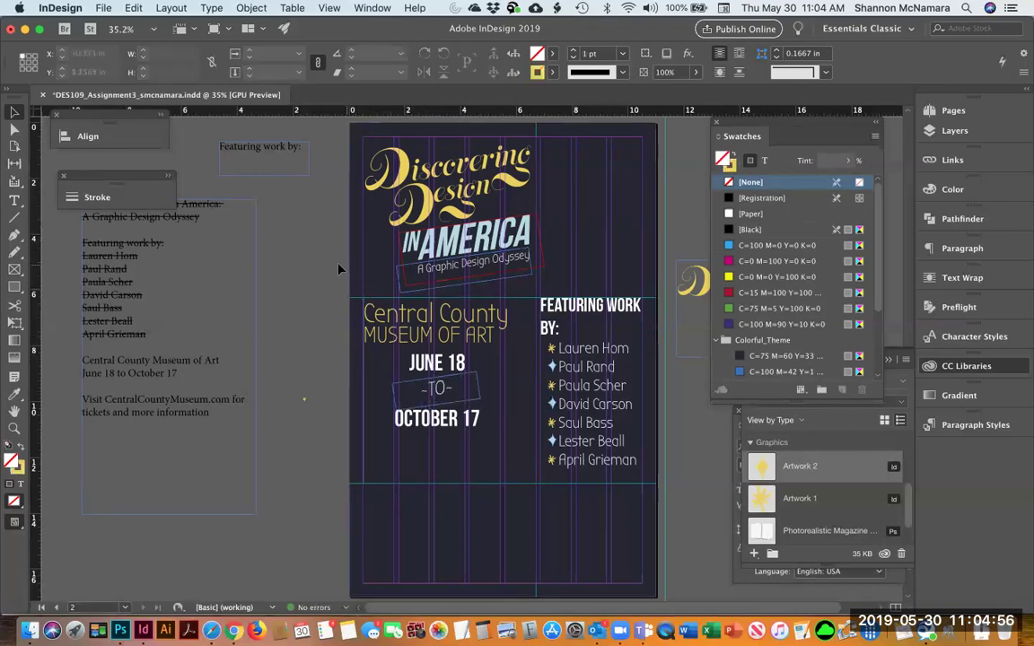
# Step: Examine the museum name and dates up close, including the type settings of both museum name lines
pyautogui.press('z')
pyautogui.moveTo(360, 273); pyautogui.dragTo(528, 558)
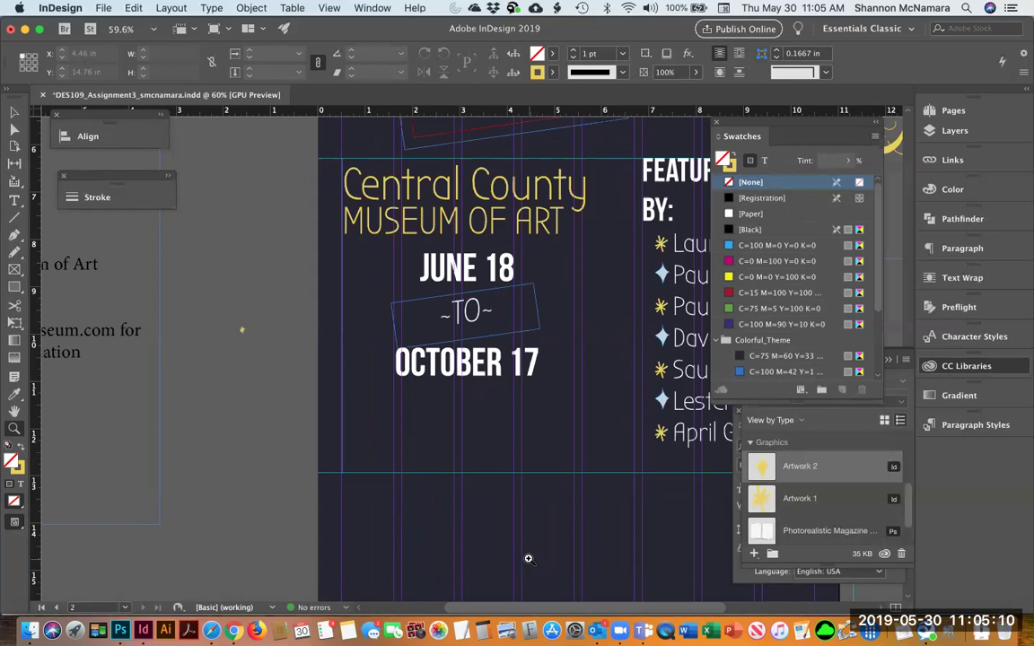
pyautogui.press('v')
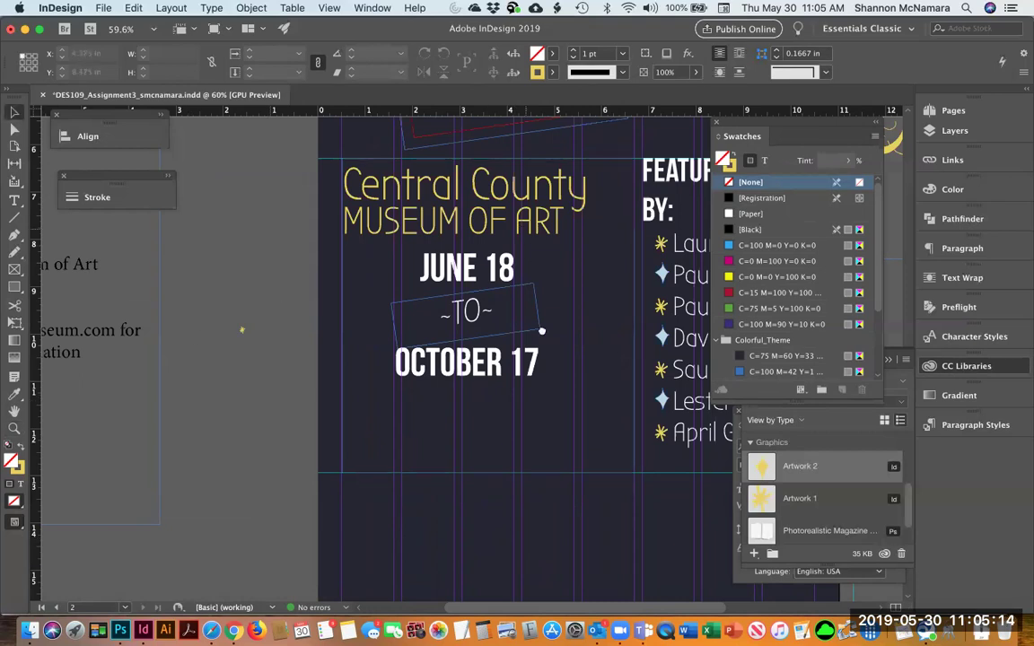
pyautogui.scroll(5, 542, 331)
pyautogui.press('t')
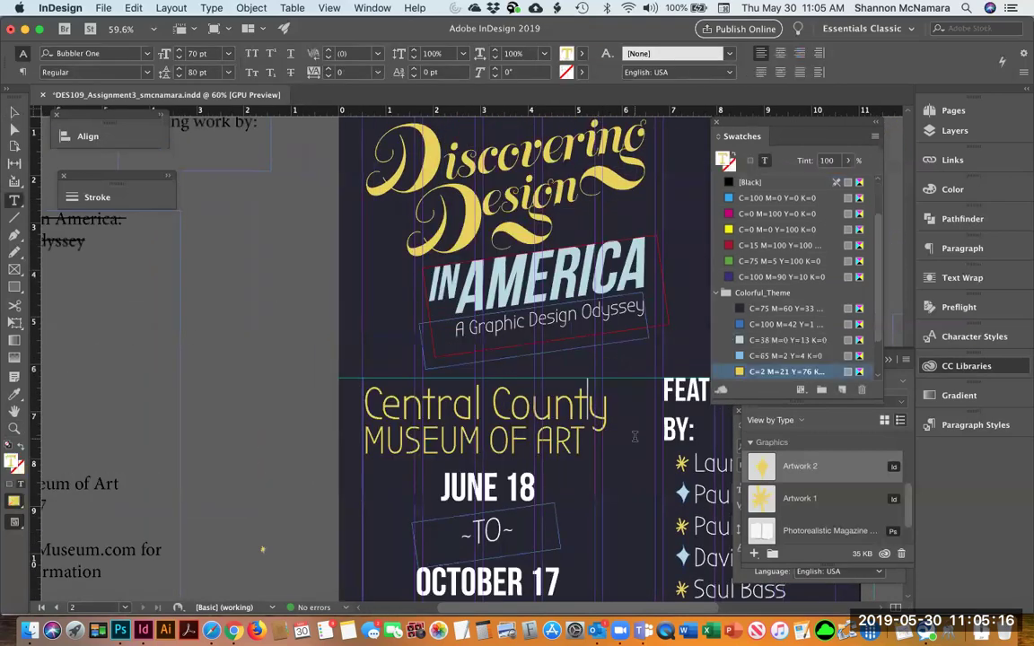
pyautogui.click(528, 402)
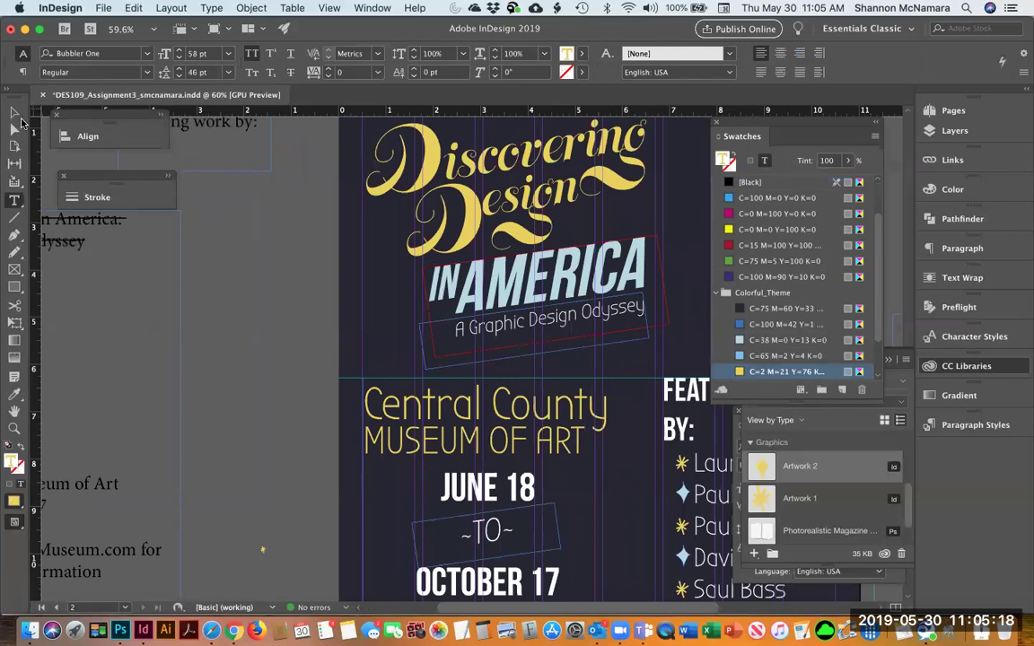
pyautogui.press('Escape')
pyautogui.press('super+0')
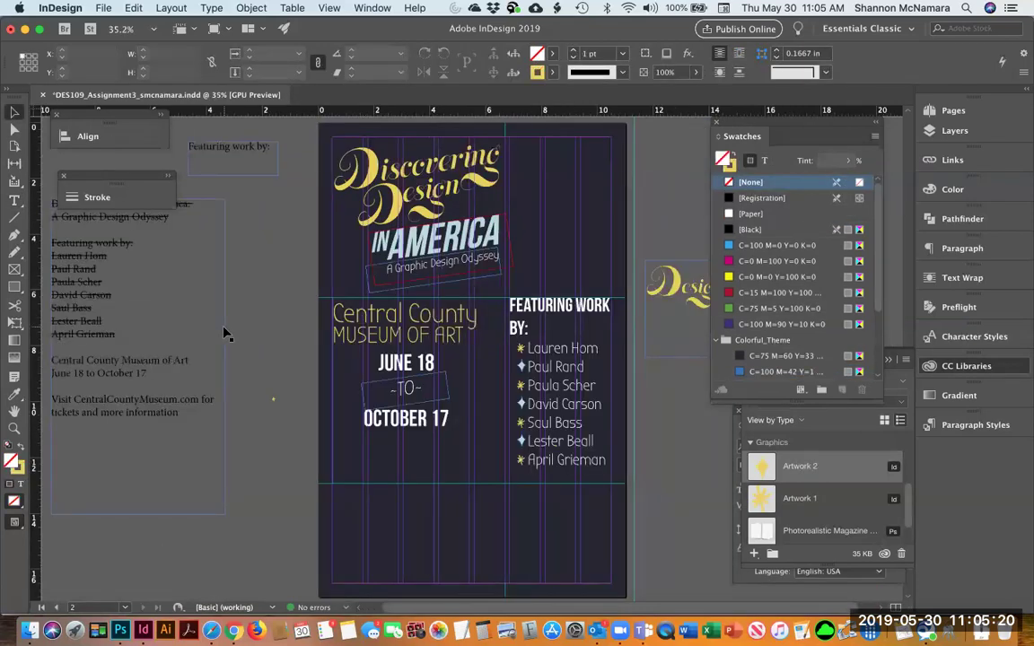
# Step: Shorten the museum name and dates frame to about 4.91 in high and raise the lower horizontal guide just below the artist list
pyautogui.click(427, 435)
pyautogui.moveTo(418, 484); pyautogui.dragTo(418, 435)
pyautogui.moveTo(545, 483); pyautogui.dragTo(546, 468)
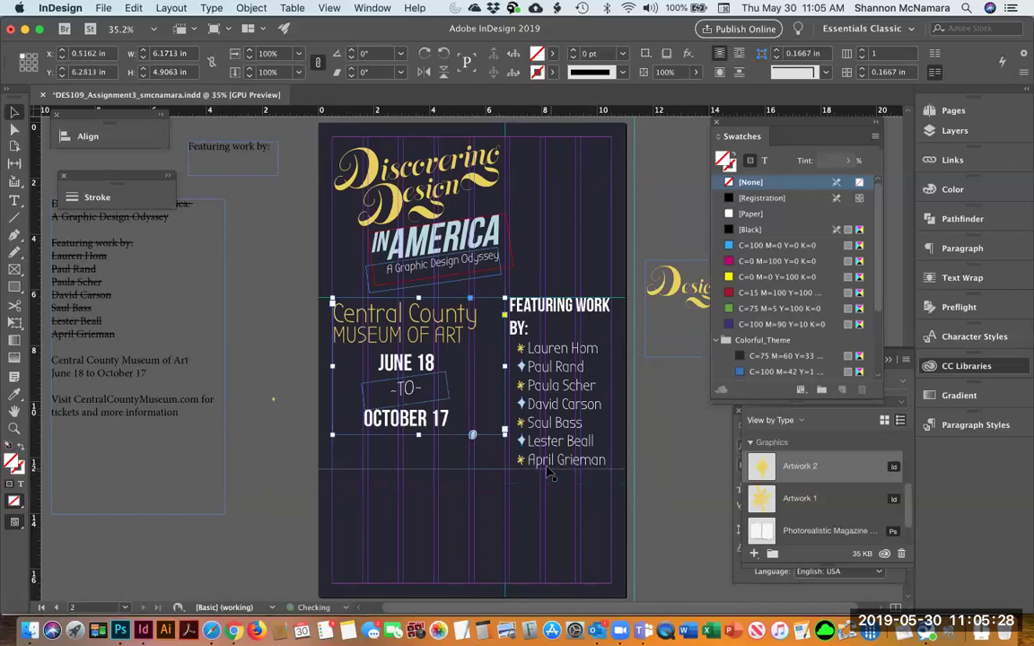
# Step: Move the museum name block and the "~TO~" frame down together to about Y 6.84 in, and preview the poster
pyautogui.click(398, 290)
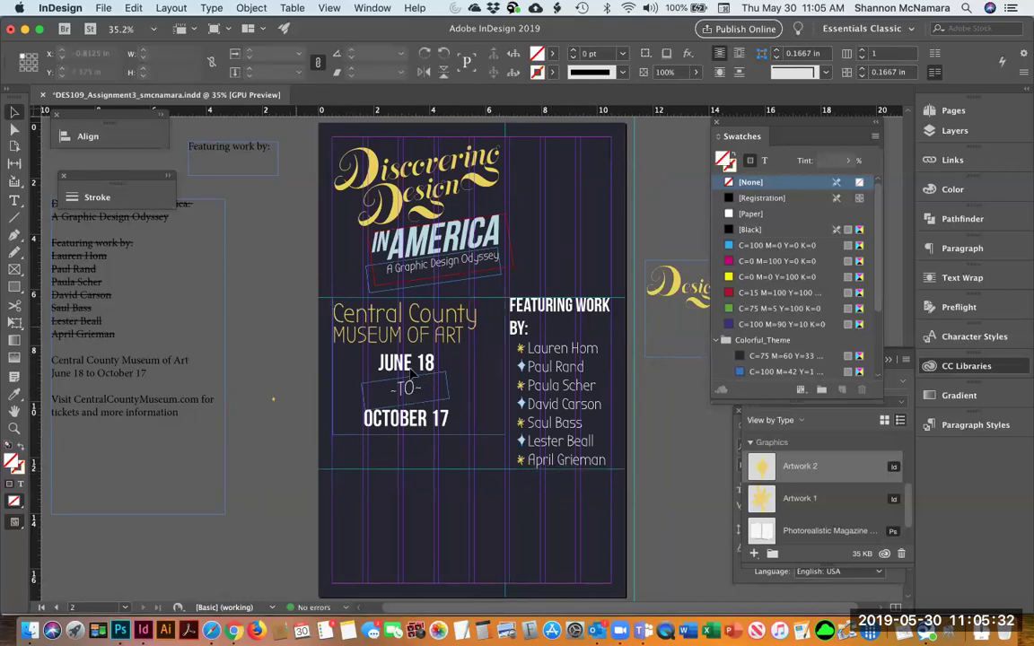
pyautogui.moveTo(412, 373); pyautogui.dragTo(279, 413)
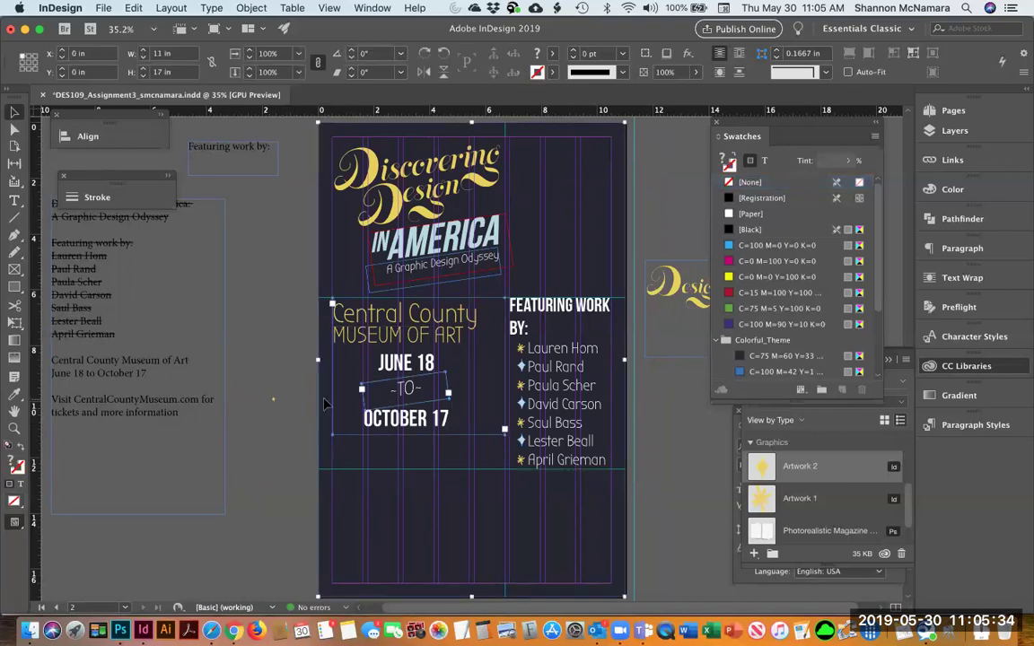
pyautogui.moveTo(382, 306); pyautogui.dragTo(425, 355)
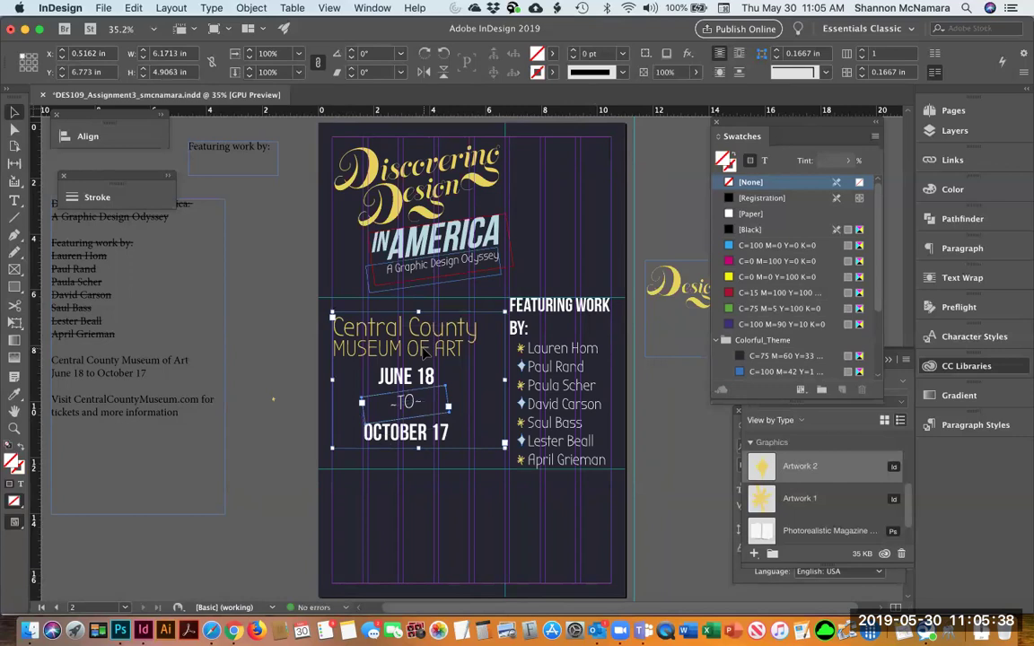
pyautogui.press('Down')
pyautogui.press('Down')
pyautogui.press('Down')
pyautogui.press('Down')
pyautogui.press('Down')
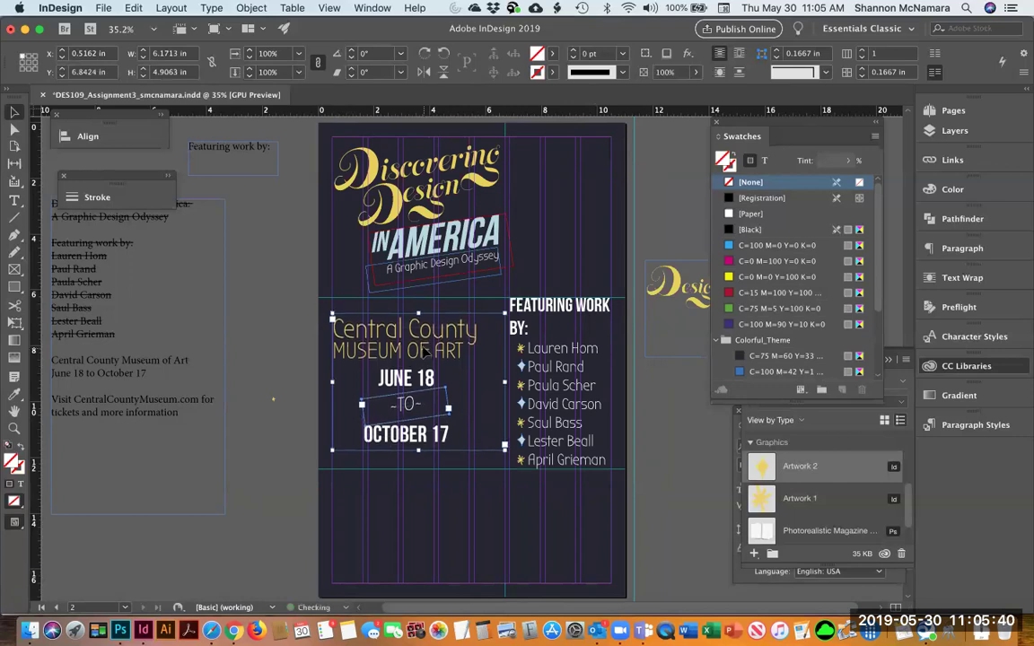
pyautogui.click(45, 512)
pyautogui.moveTo(11, 525); pyautogui.dragTo(57, 560)
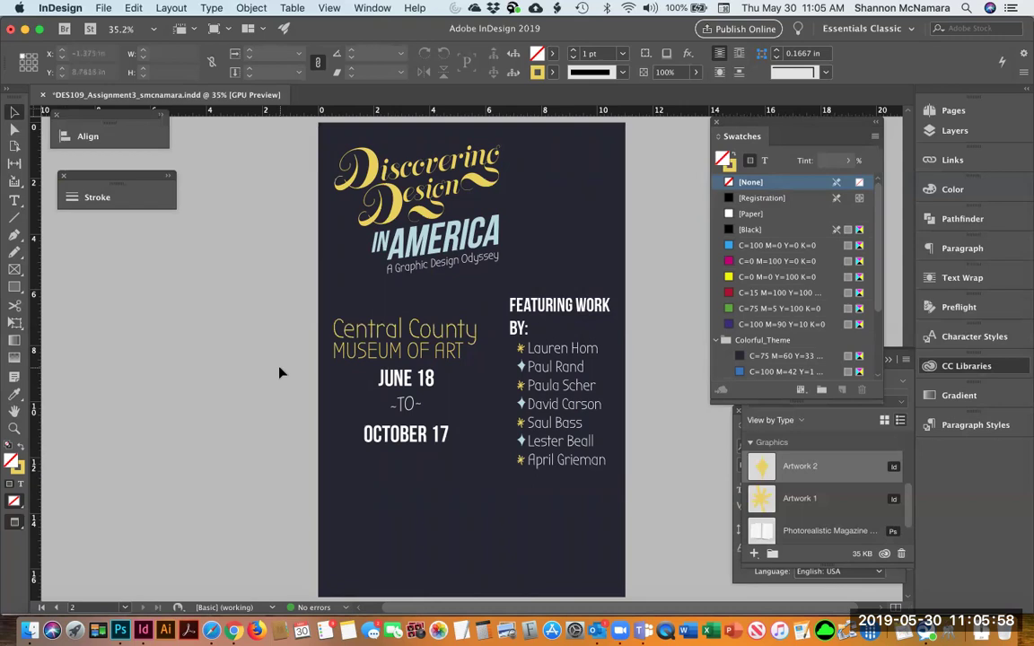
# Step: Reduce the "Featuring work by:" heading to 40 pt so it fits on one line
pyautogui.click(531, 308)
pyautogui.doubleClick(531, 308)
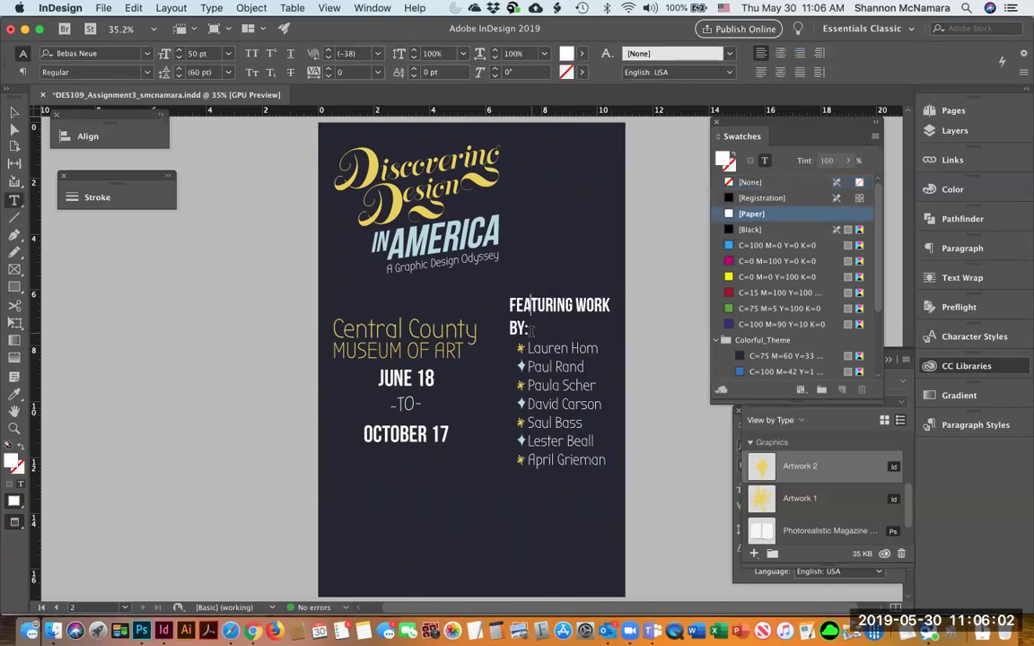
pyautogui.moveTo(530, 328); pyautogui.dragTo(472, 300)
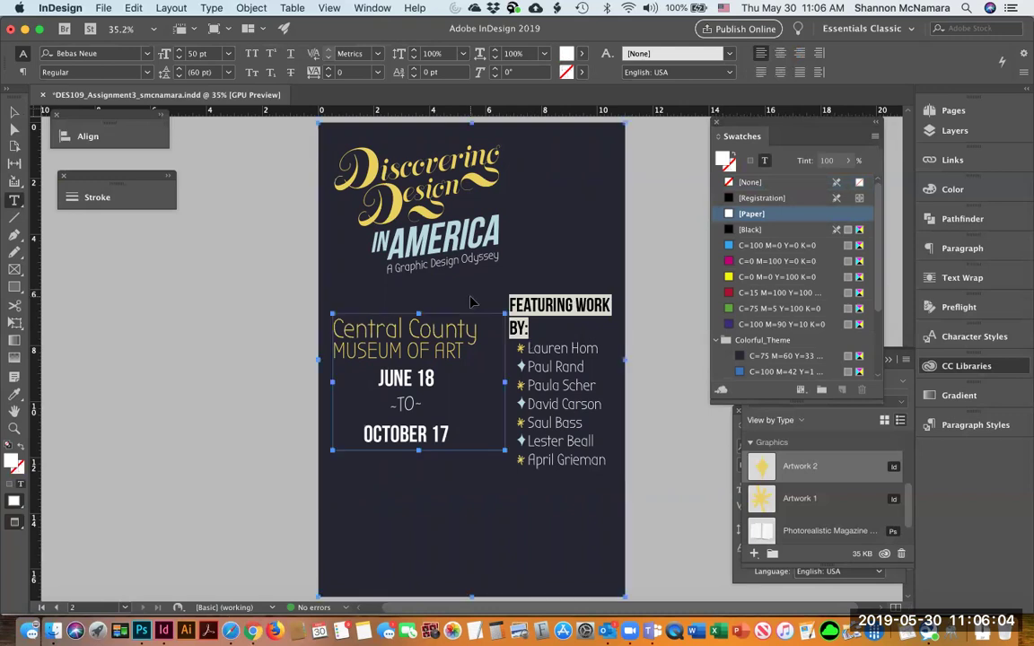
pyautogui.press('super+shift+comma')
pyautogui.press('super+shift+comma')
pyautogui.press('super+shift+comma')
pyautogui.press('super+shift+comma')
pyautogui.press('super+shift+comma')
pyautogui.press('Right')
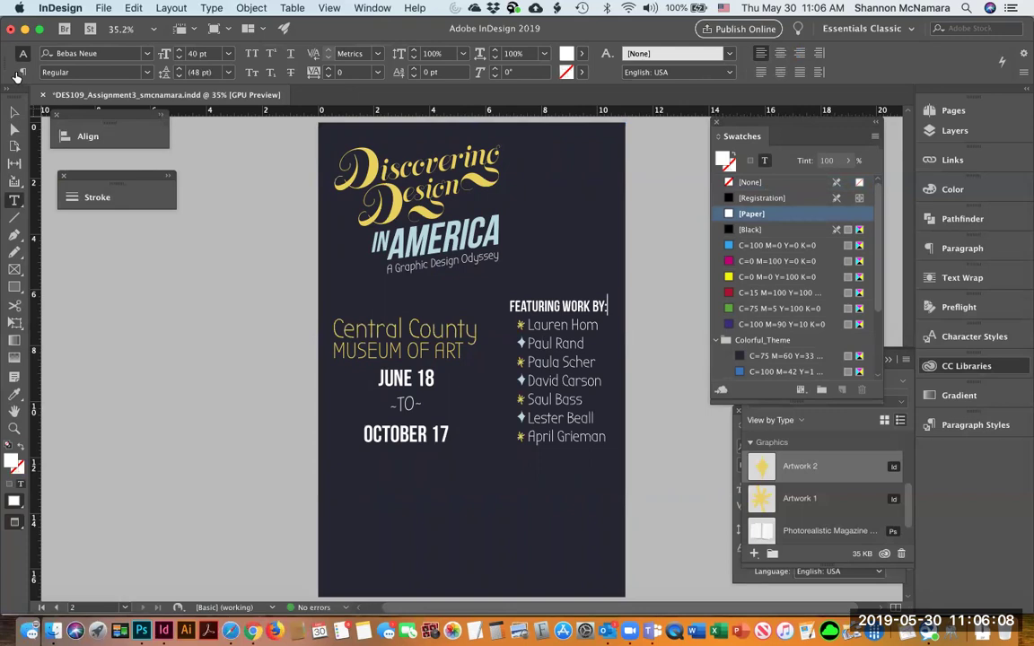
# Step: Return to the normal view and shorten the artist list frame to 6.125 in, ending at the lower horizontal guide
pyautogui.click(15, 111)
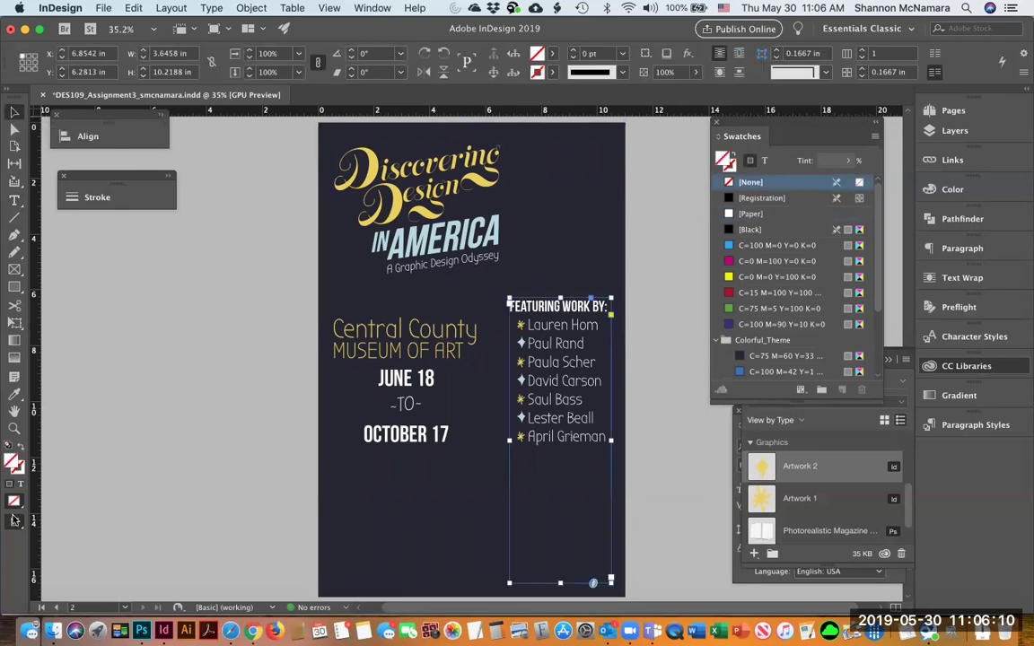
pyautogui.click(14, 523)
pyautogui.click(55, 530)
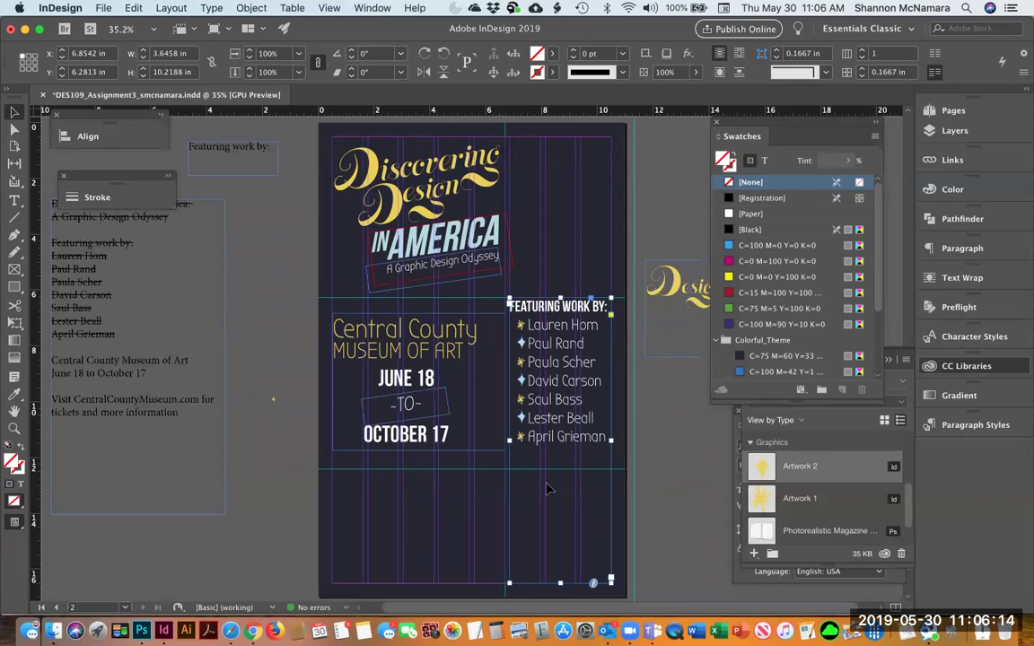
pyautogui.moveTo(560, 584); pyautogui.dragTo(560, 468)
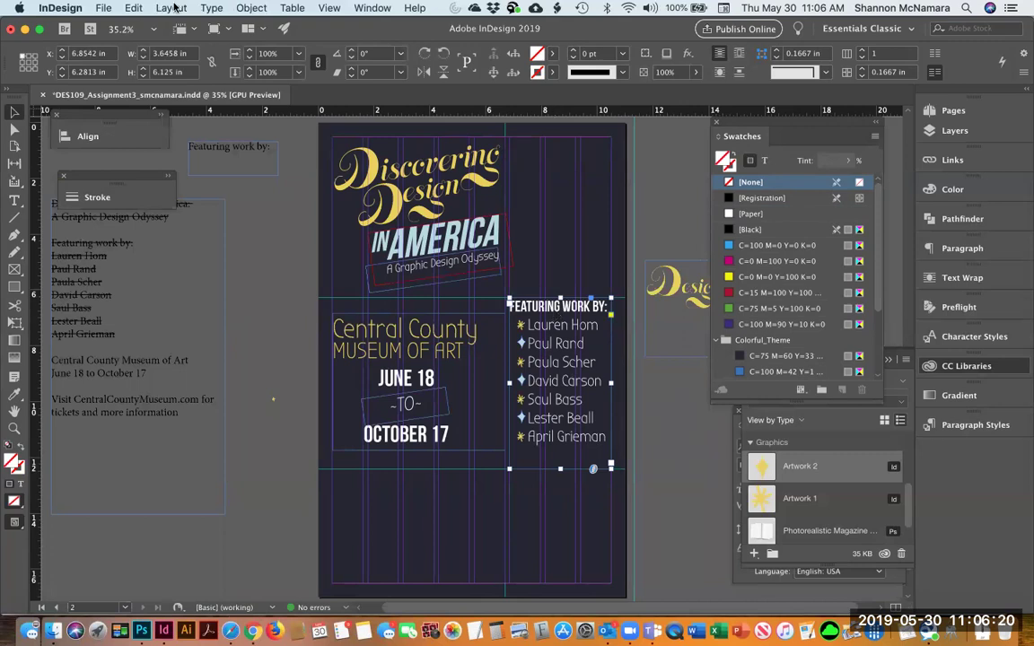
# Step: Set the artist list frame's vertical justification to Center in the text frame options
pyautogui.click(171, 8)
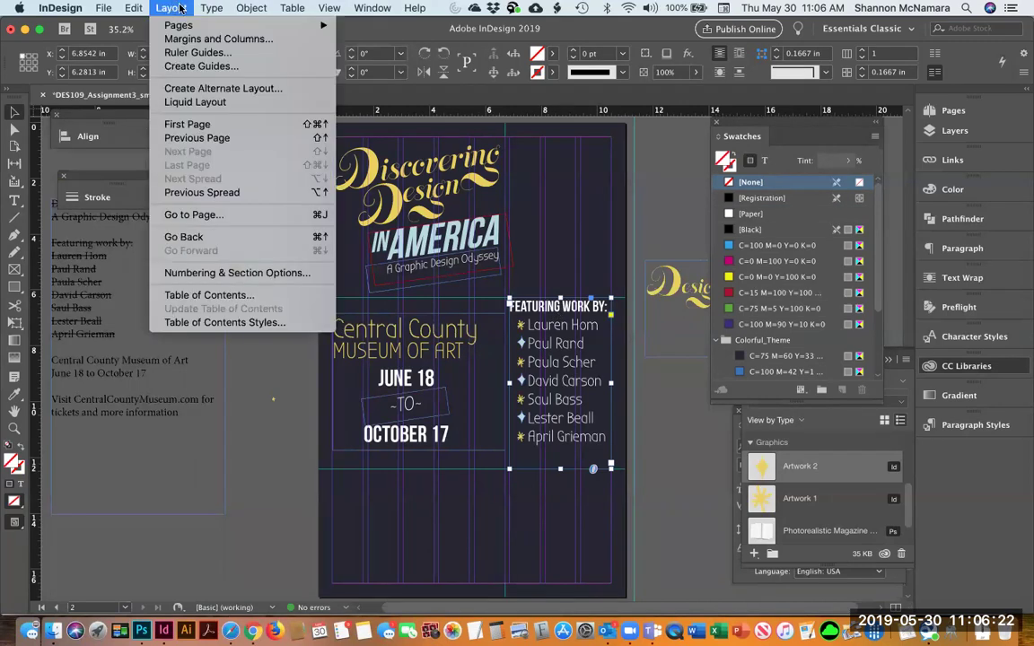
pyautogui.moveTo(258, 7)
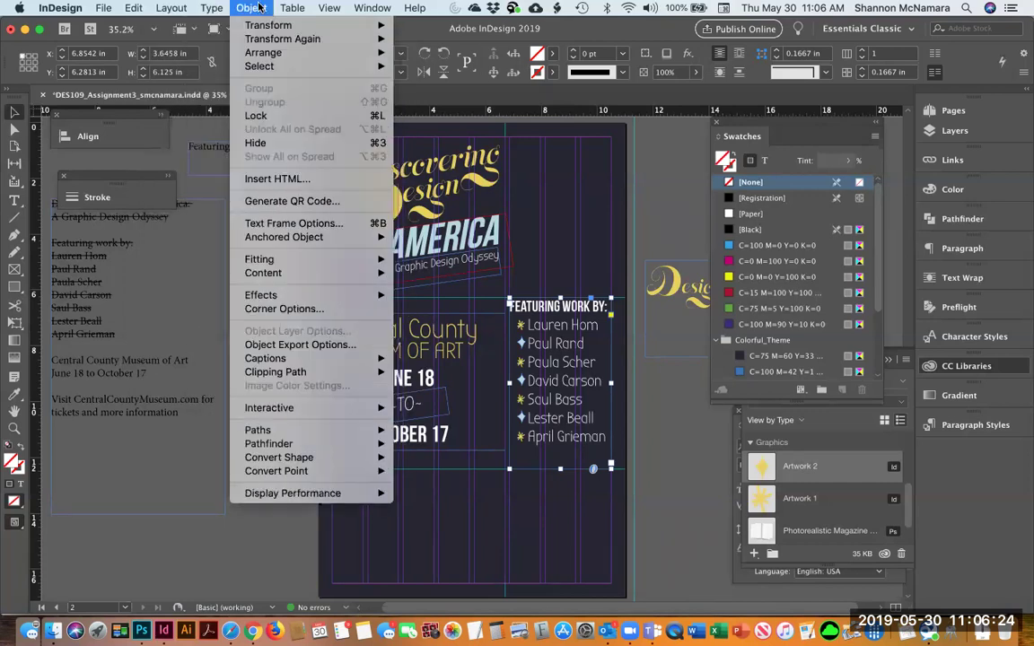
pyautogui.click(288, 223)
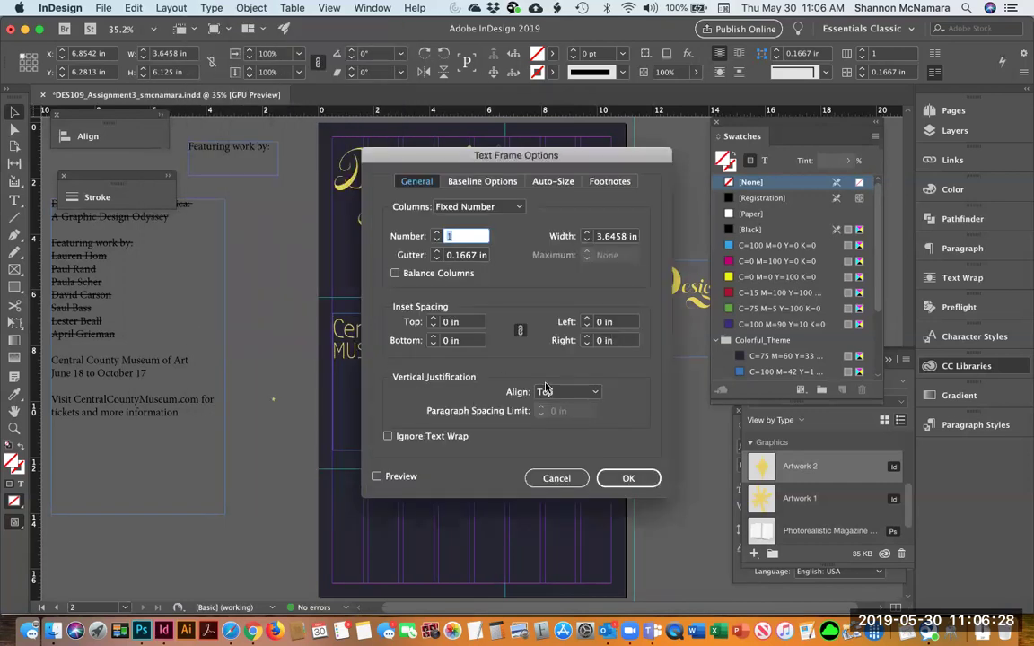
pyautogui.click(546, 391)
pyautogui.click(543, 406)
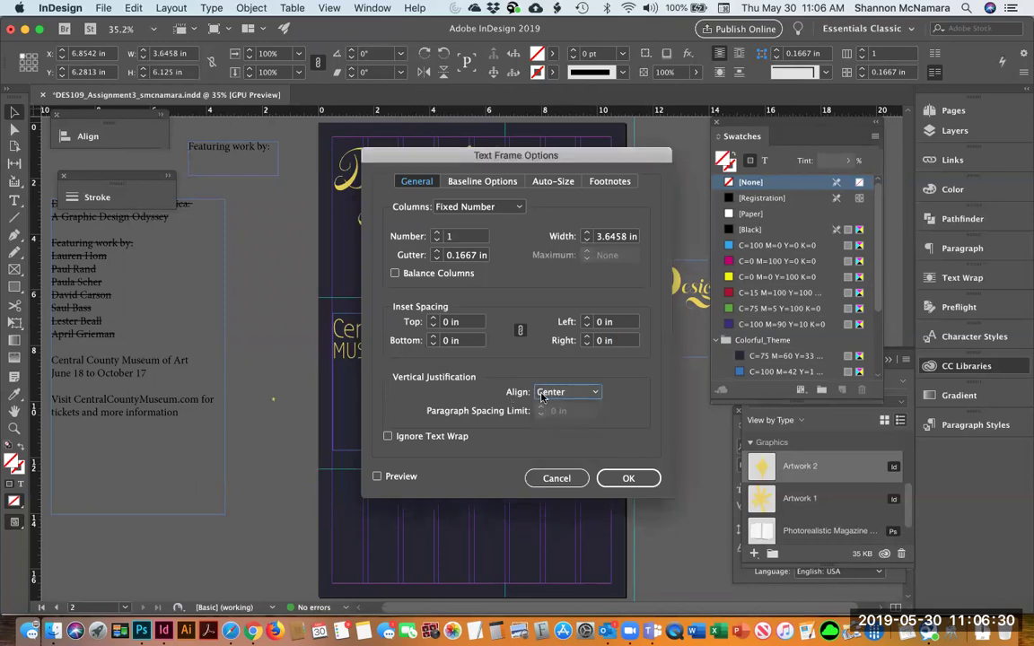
pyautogui.click(628, 478)
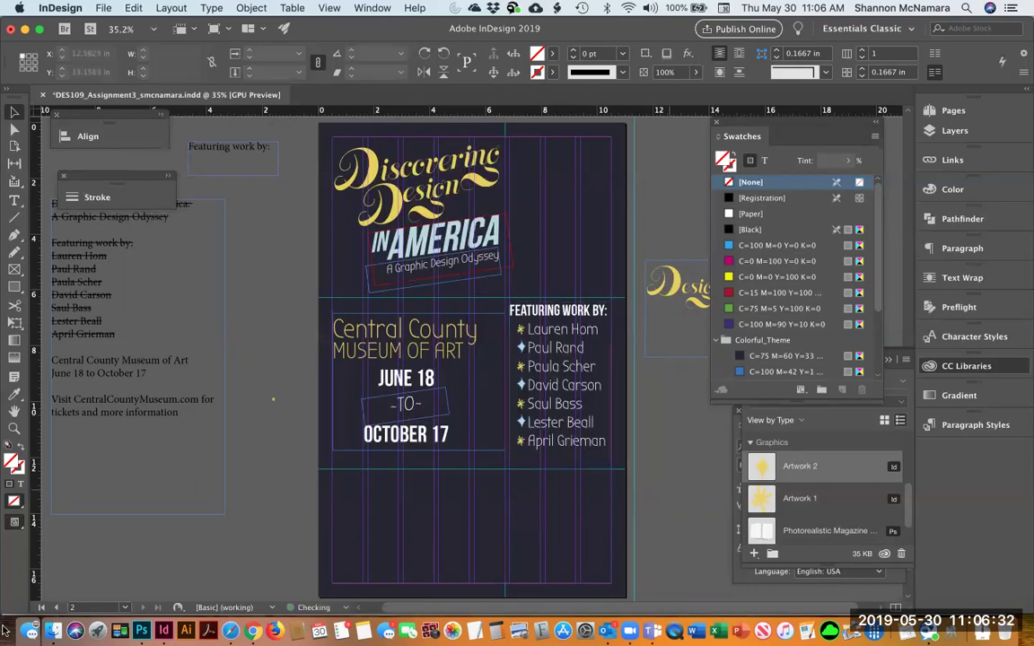
# Step: Place the artist list frame slightly below the upper guide, end it at the lower guide with a 5.9375 in height, and deselect it
pyautogui.click(544, 429)
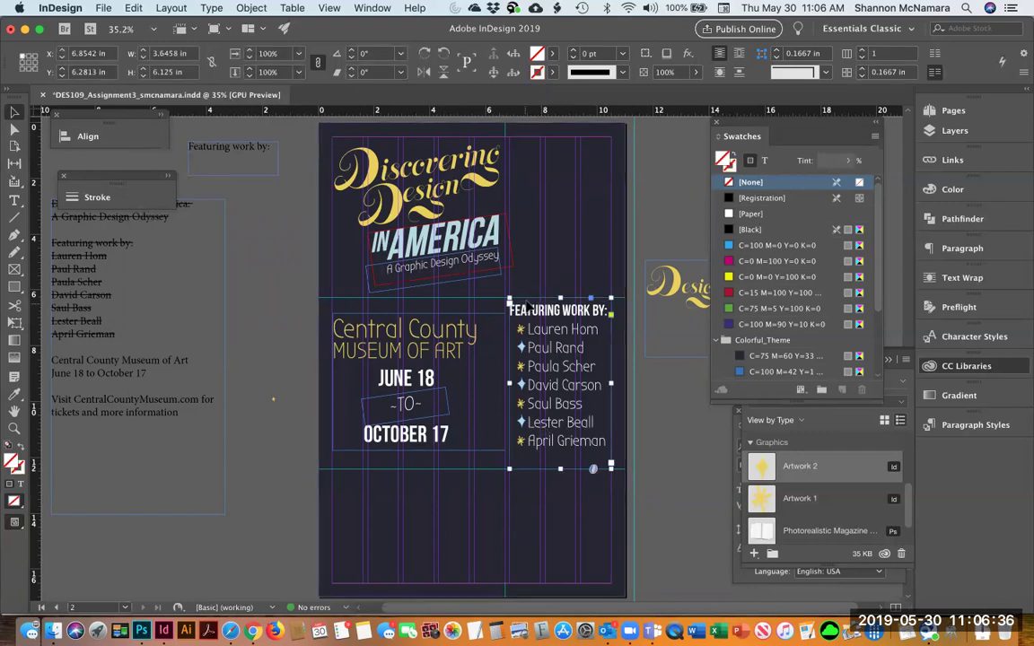
pyautogui.moveTo(560, 298); pyautogui.dragTo(564, 308)
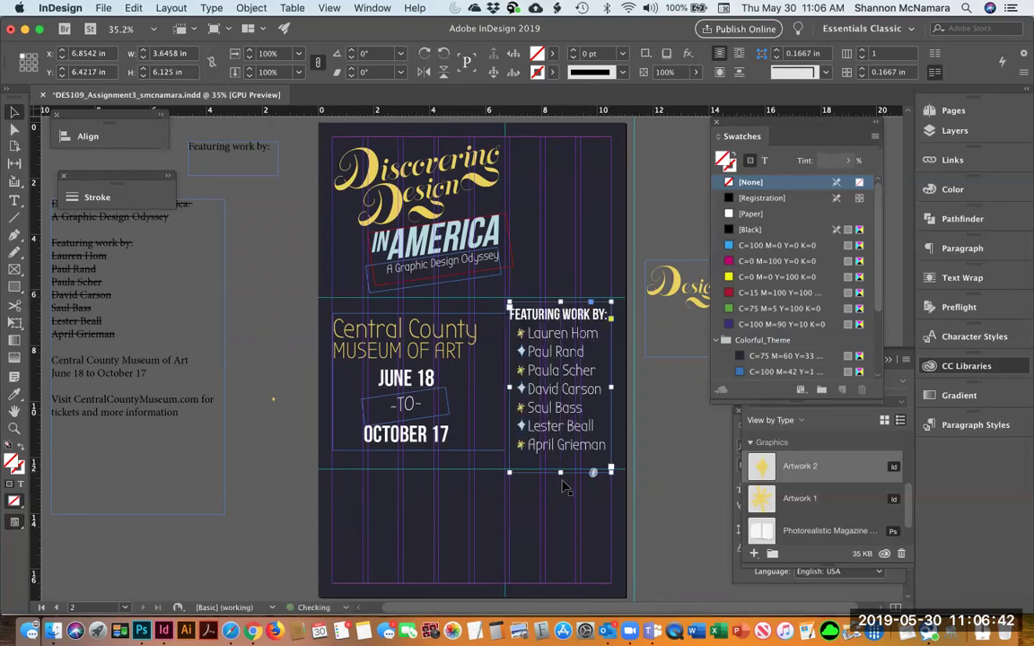
pyautogui.moveTo(560, 472); pyautogui.dragTo(559, 468)
pyautogui.moveTo(559, 305); pyautogui.dragTo(559, 301)
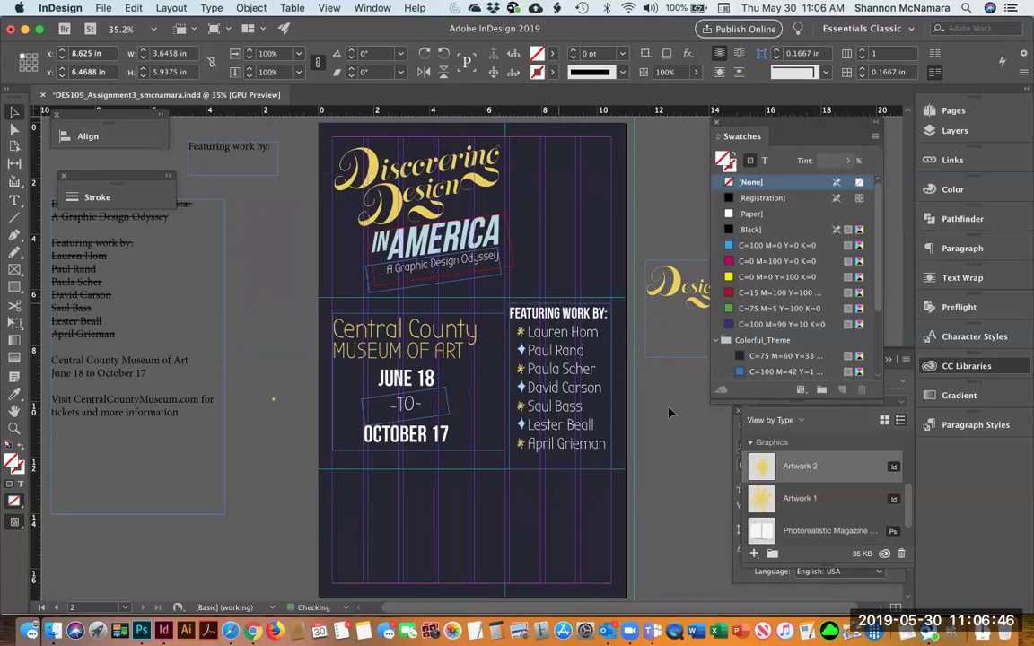
pyautogui.click(722, 411)
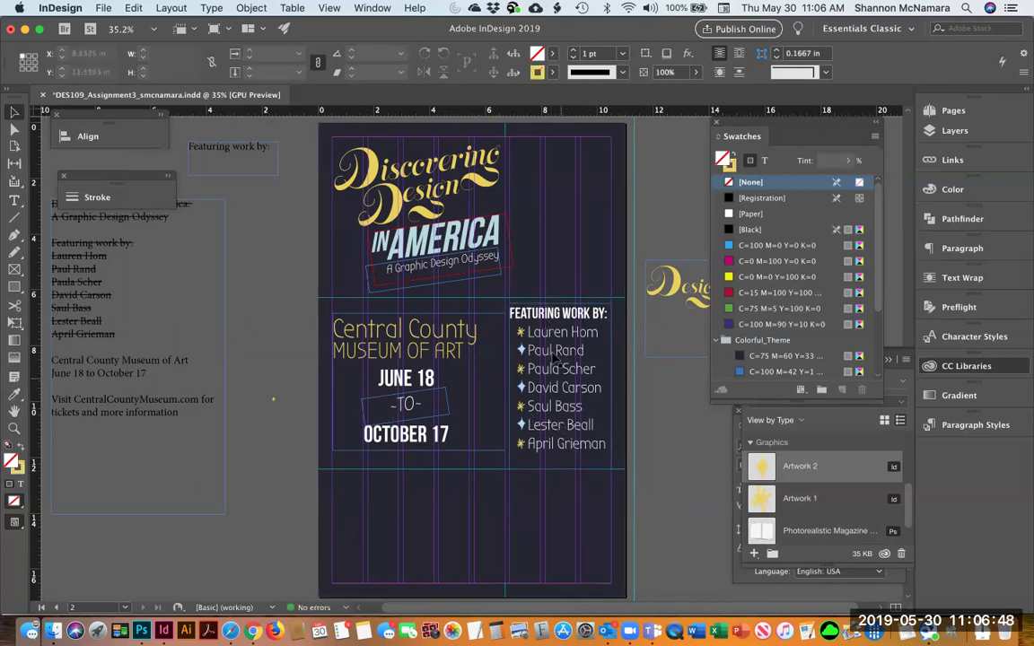
# Step: Preview the poster layout without guides and return to the normal view
pyautogui.click(14, 524)
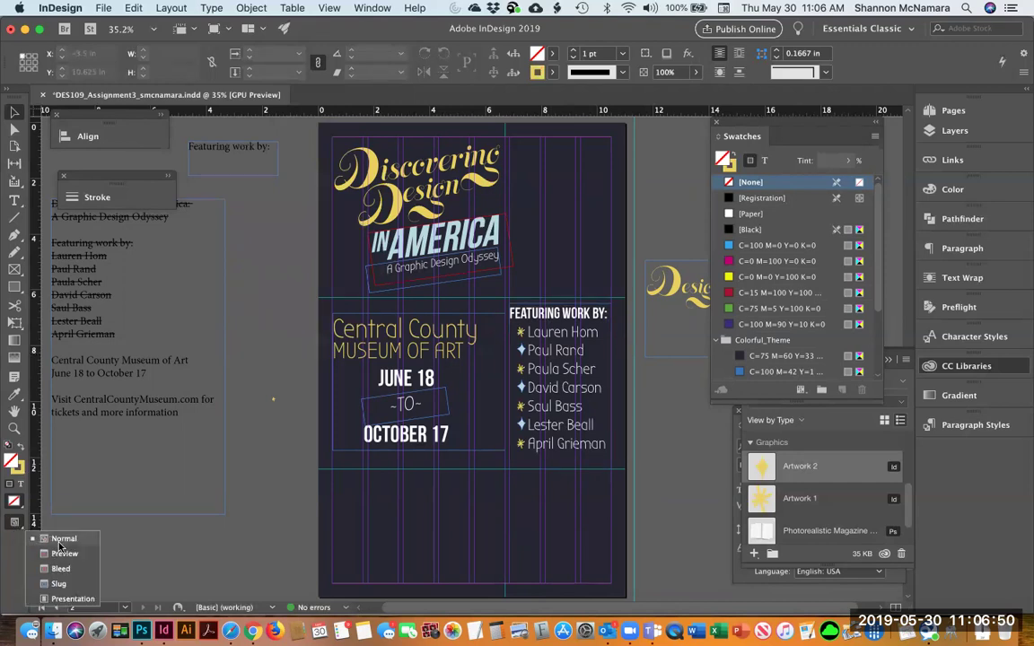
pyautogui.click(54, 497)
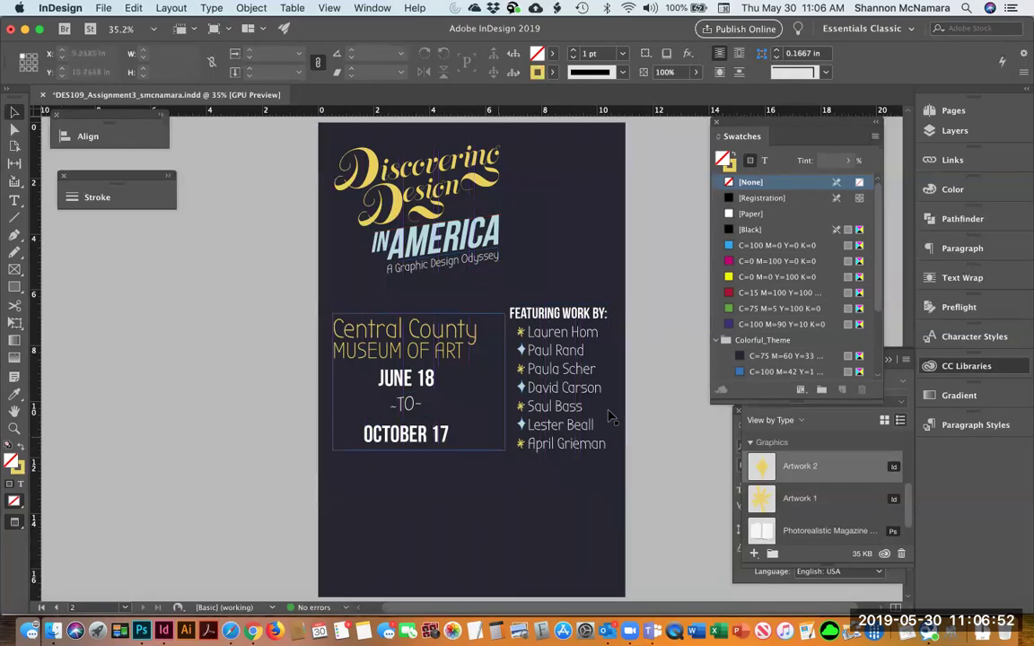
pyautogui.click(17, 526)
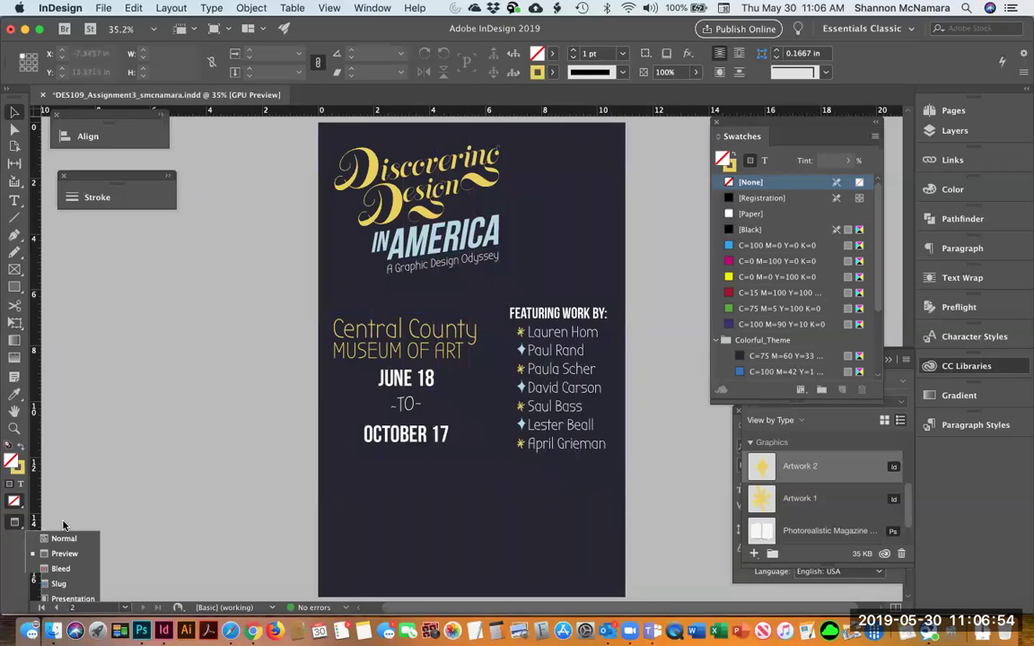
pyautogui.click(61, 540)
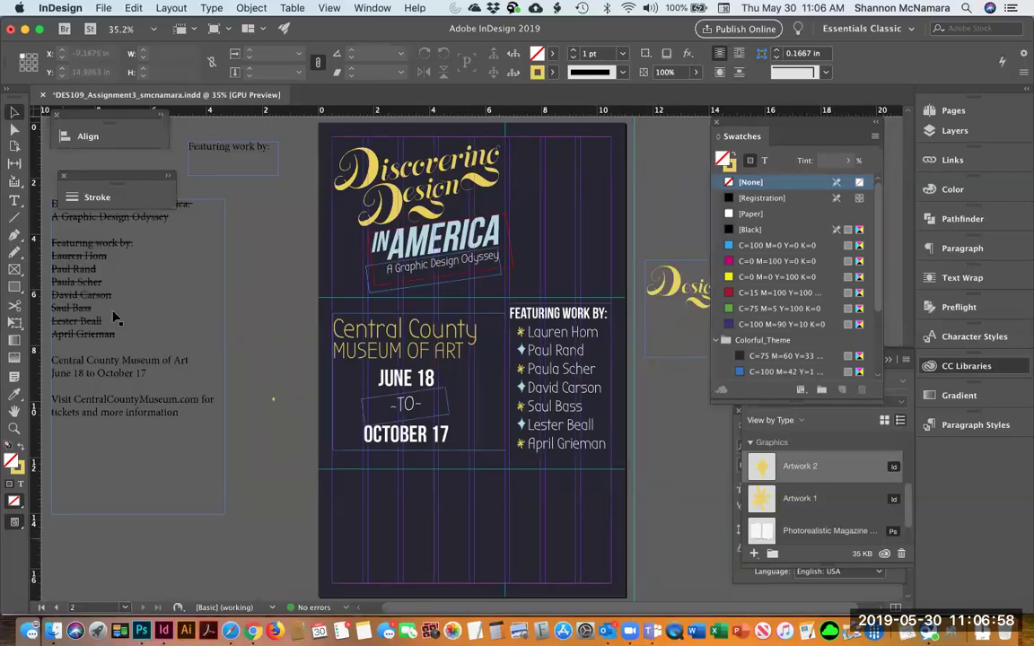
# Step: Strike through the museum name and date lines in the source copy on the pasteboard
pyautogui.doubleClick(157, 381)
pyautogui.moveTo(148, 374); pyautogui.dragTo(66, 314)
pyautogui.click(290, 71)
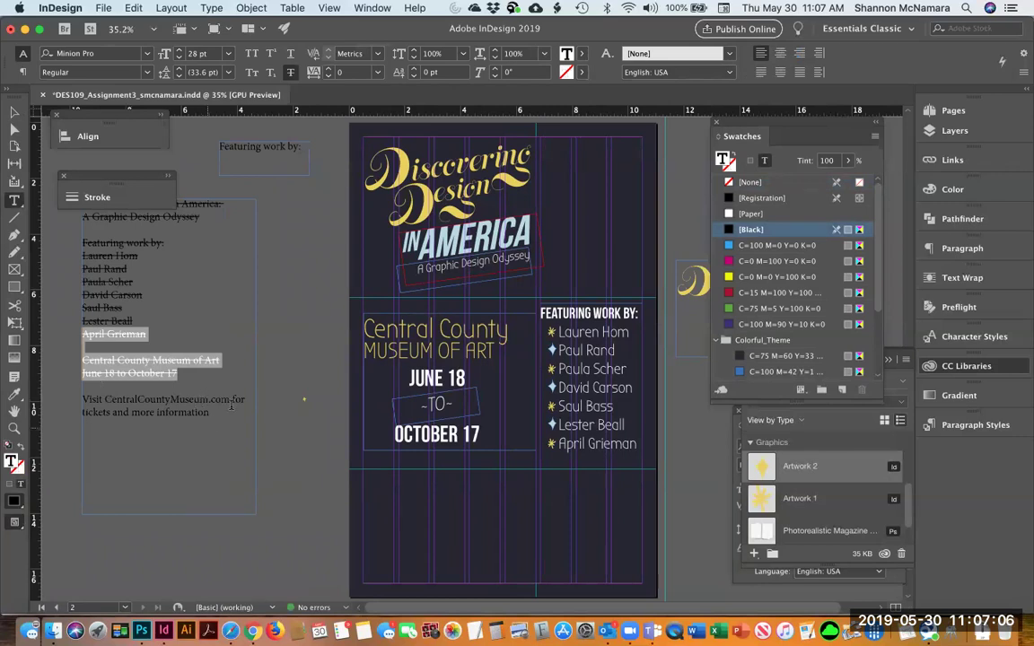
# Step: Copy the website and ticket line from the source copy into a new text frame in the poster's lower-left corner, spanning the margin to the vertical guide
pyautogui.moveTo(213, 411); pyautogui.dragTo(73, 406)
pyautogui.hotkey('ctrl', 'c')
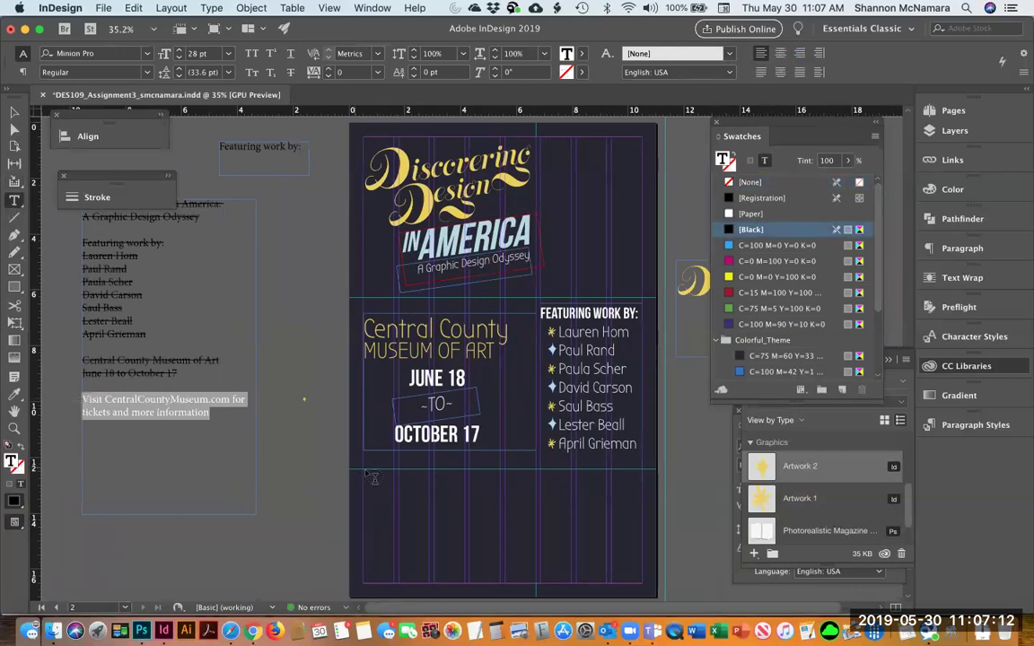
pyautogui.moveTo(363, 530); pyautogui.dragTo(536, 583)
pyautogui.hotkey('ctrl', 'v')
# Step: Set the pasted website and ticket text in the Bubbler One font
pyautogui.hotkey('ctrl', 'a')
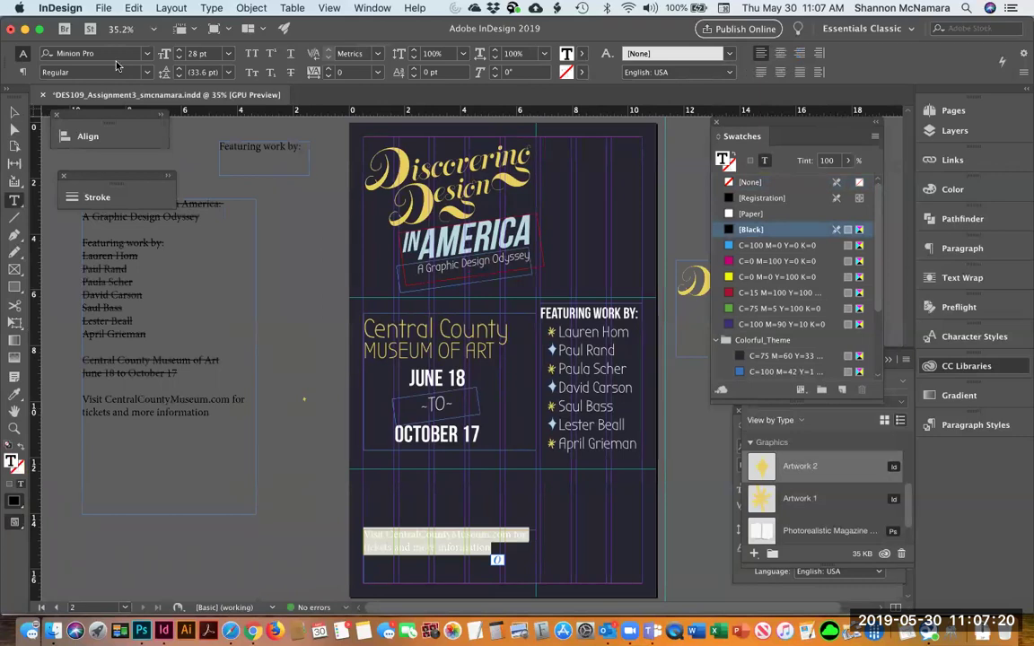
pyautogui.click(81, 53)
pyautogui.write('bubb')
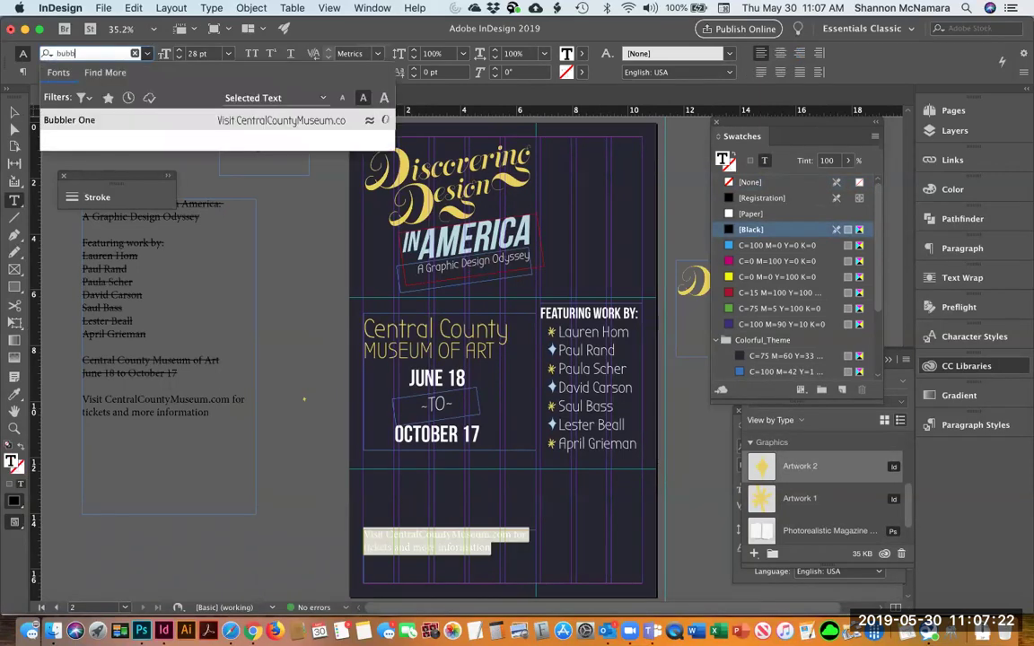
pyautogui.click(75, 121)
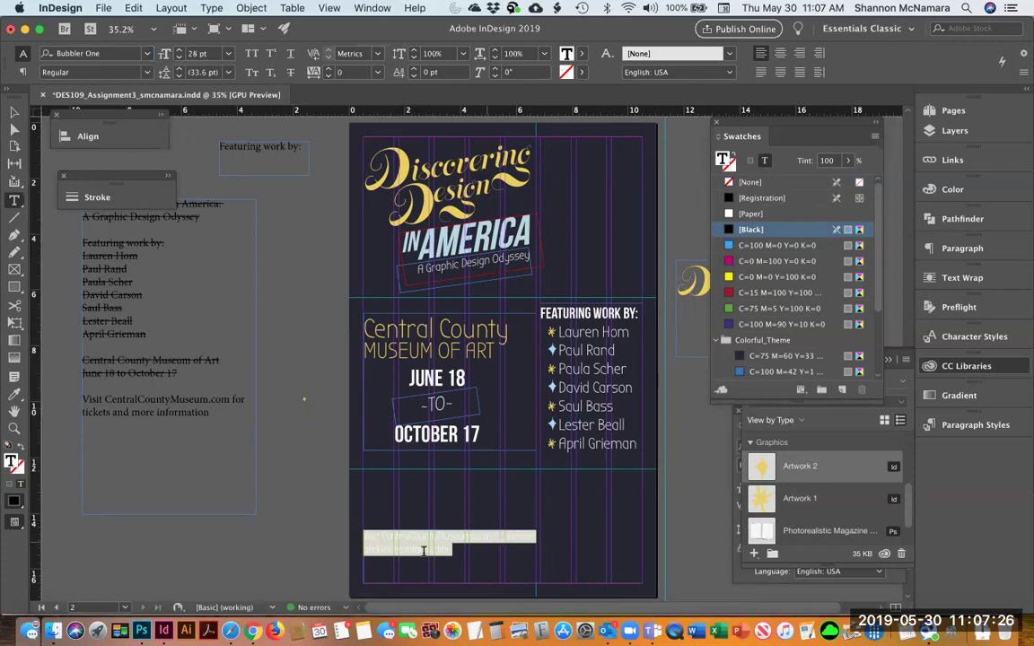
# Step: Color the website and ticket text with the light blue theme swatch C=38 M=0 Y=13 K=0
pyautogui.click(515, 553)
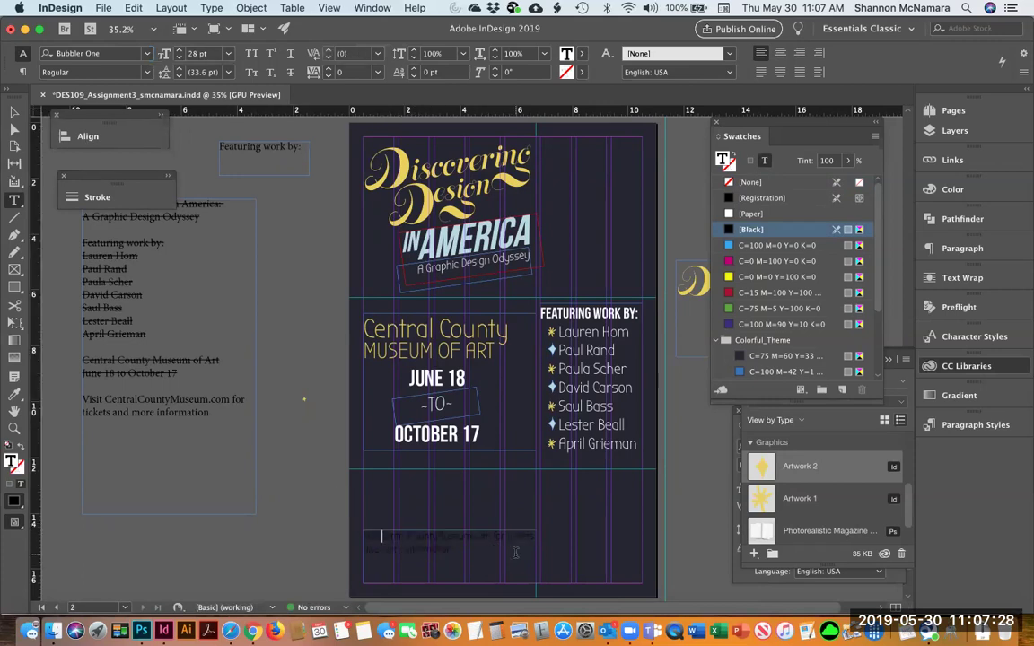
pyautogui.press('super+a')
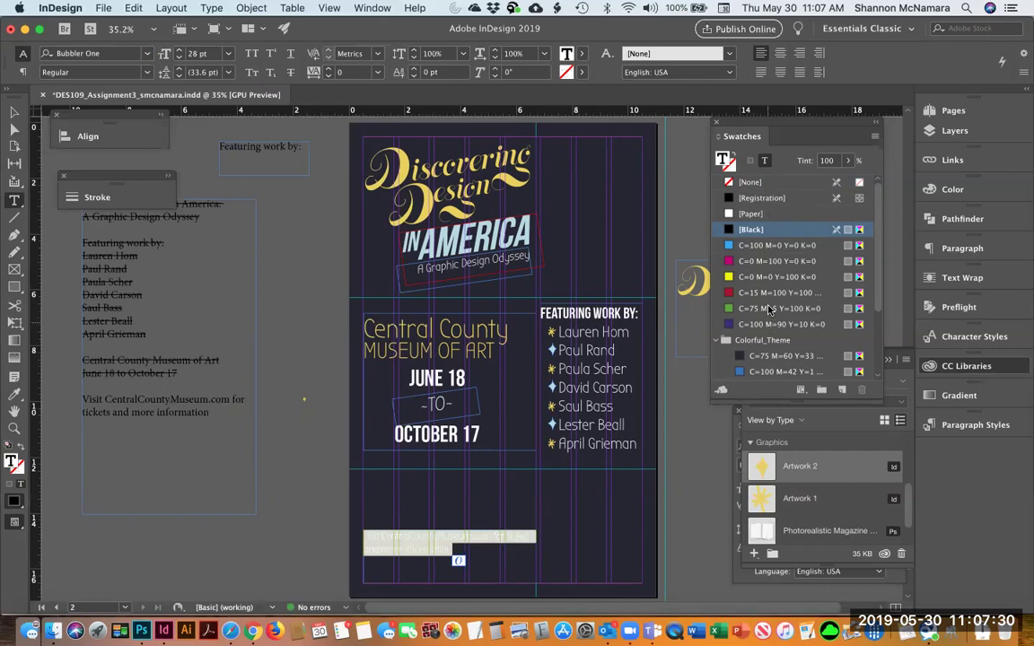
pyautogui.scroll(-3, 790, 377)
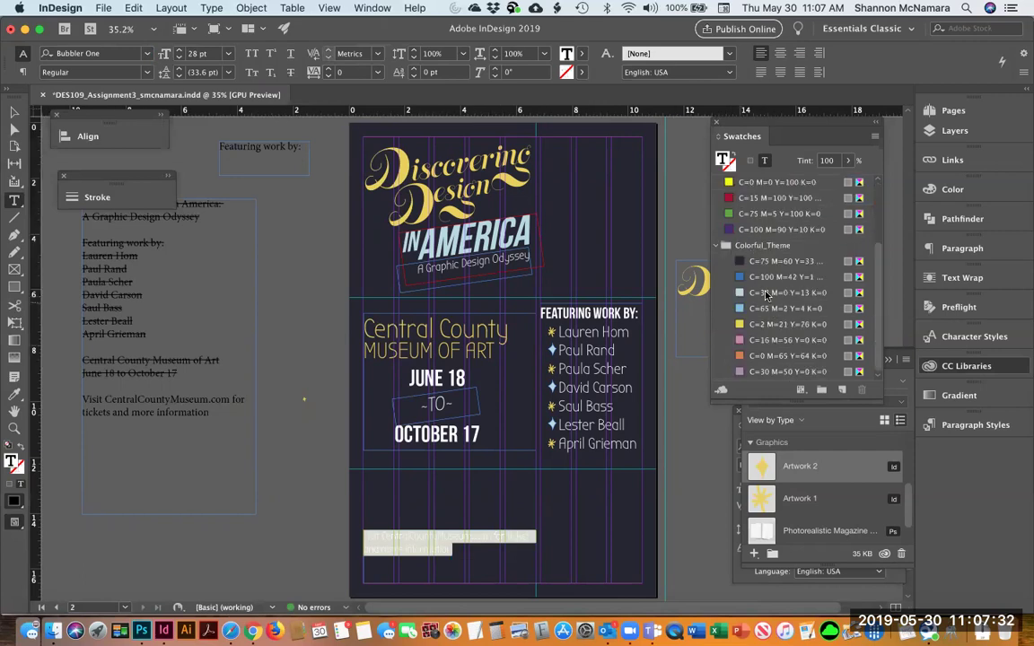
pyautogui.click(766, 294)
pyautogui.click(453, 537)
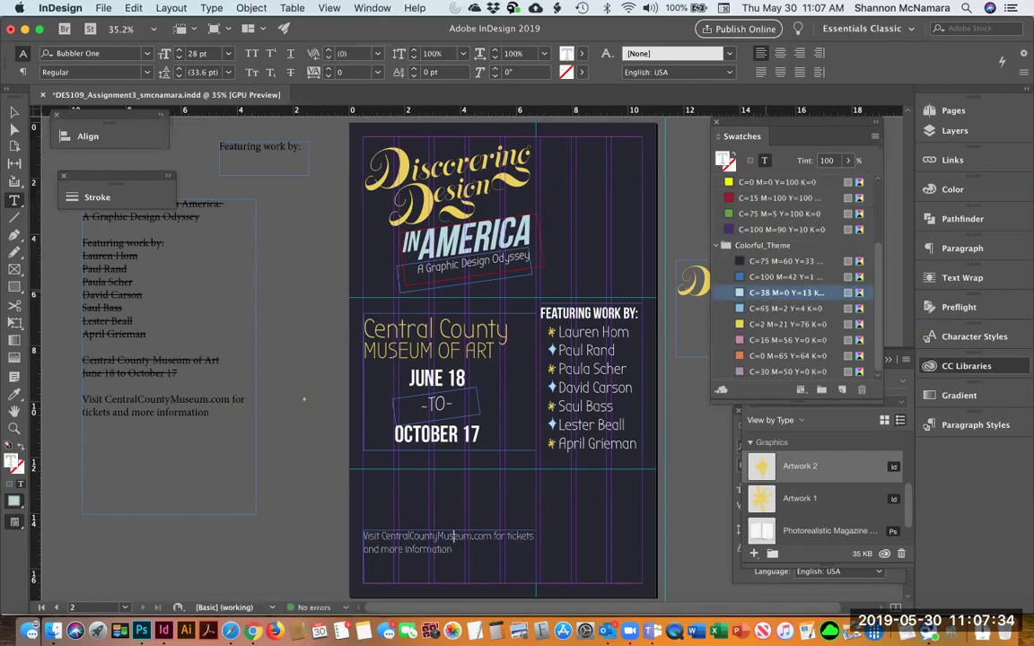
# Step: Break the website and ticket text so that "for tickets and more information" starts on its own line
pyautogui.press('super+a')
pyautogui.press('Escape')
pyautogui.click(379, 536)
pyautogui.press('Left')
pyautogui.press('Right')
pyautogui.hotkey('shift', 'Return')
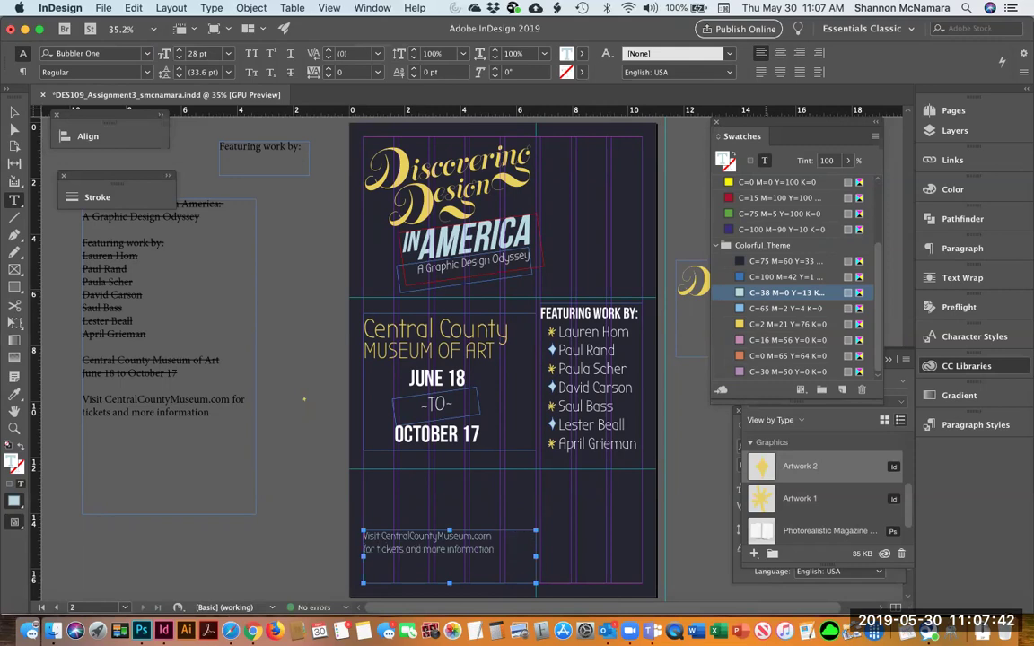
# Step: Enlarge both lines of the website and ticket text to 36 pt
pyautogui.press('super+a')
pyautogui.press('super+shift+period')
pyautogui.press('super+shift+period')
pyautogui.press('super+shift+period')
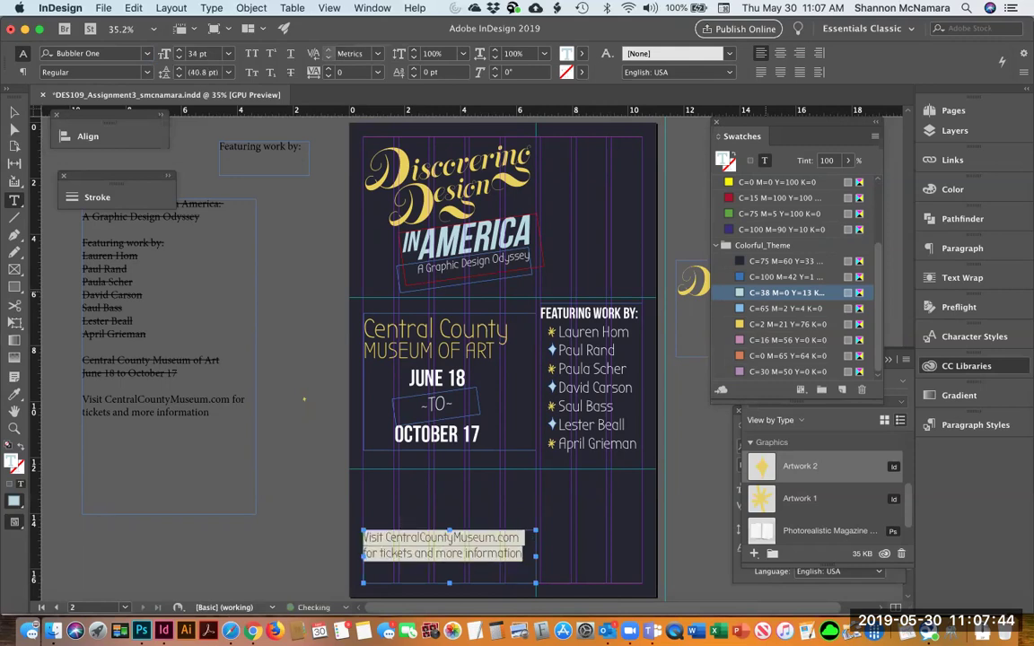
pyautogui.press('super+shift+period')
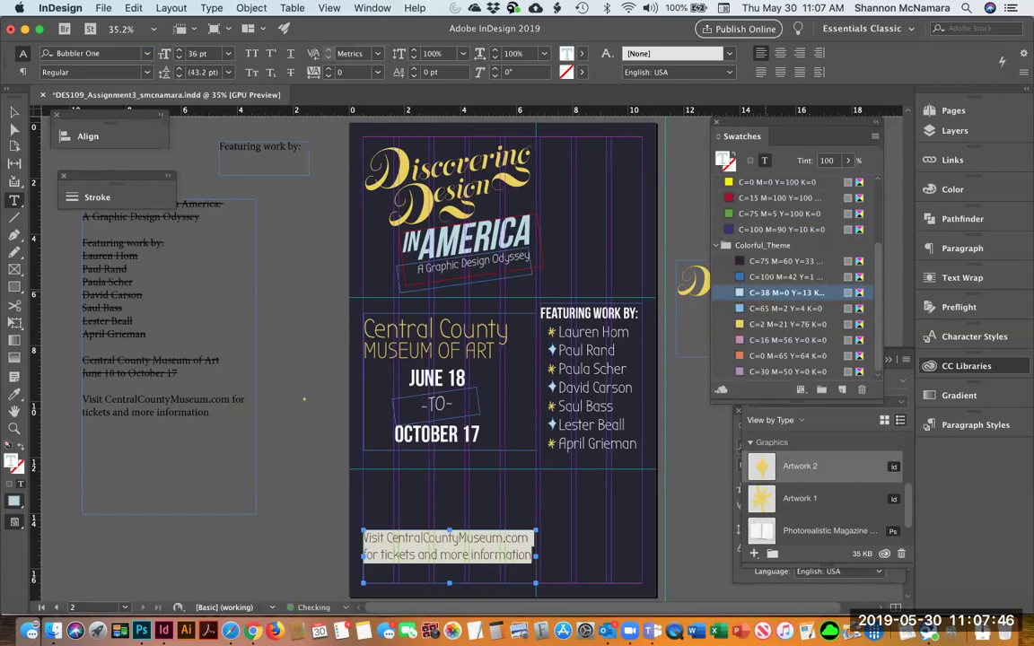
# Step: Preview the poster without guides to judge the new website and ticket text
pyautogui.click(13, 111)
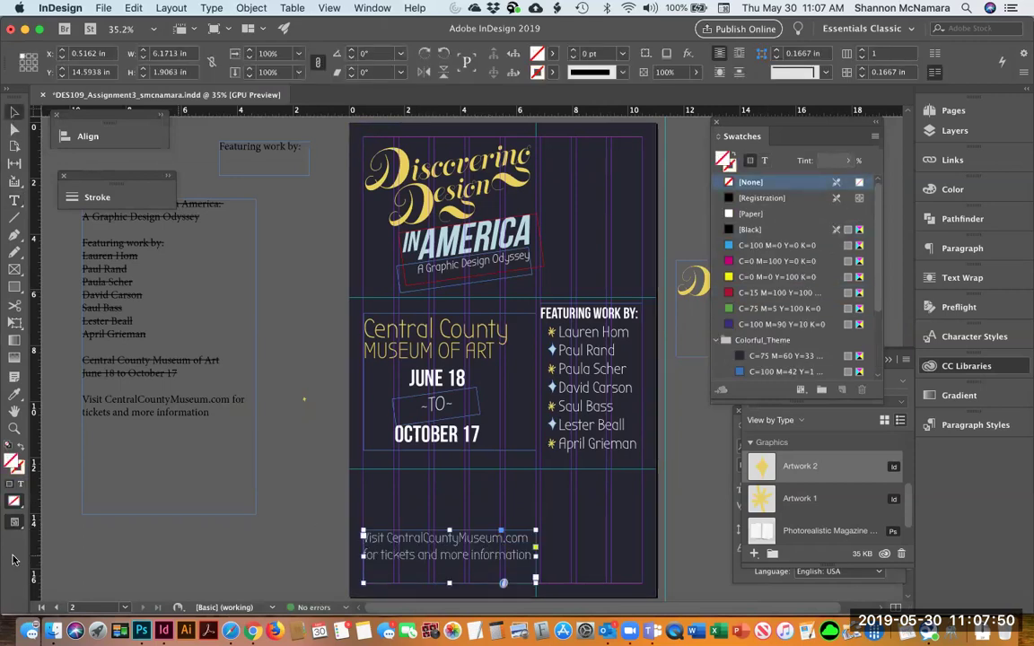
pyautogui.moveTo(15, 525); pyautogui.dragTo(56, 500)
pyautogui.click(193, 467)
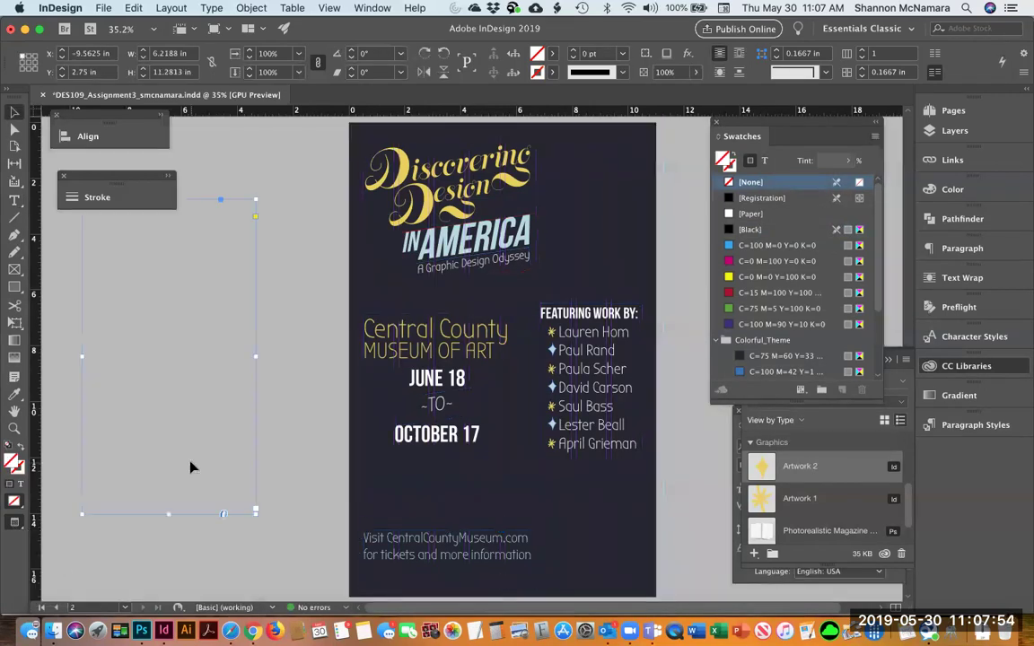
# Step: Try [Paper] as the website and ticket text color, settle on the theme's yellow swatch, and deselect the frame
pyautogui.click(467, 566)
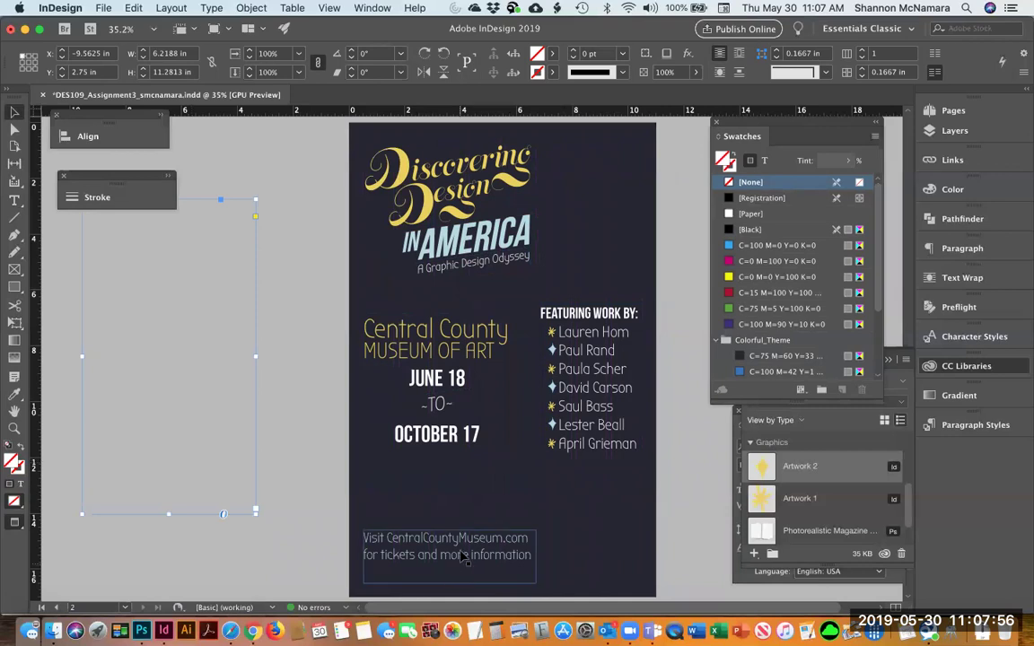
pyautogui.click(765, 160)
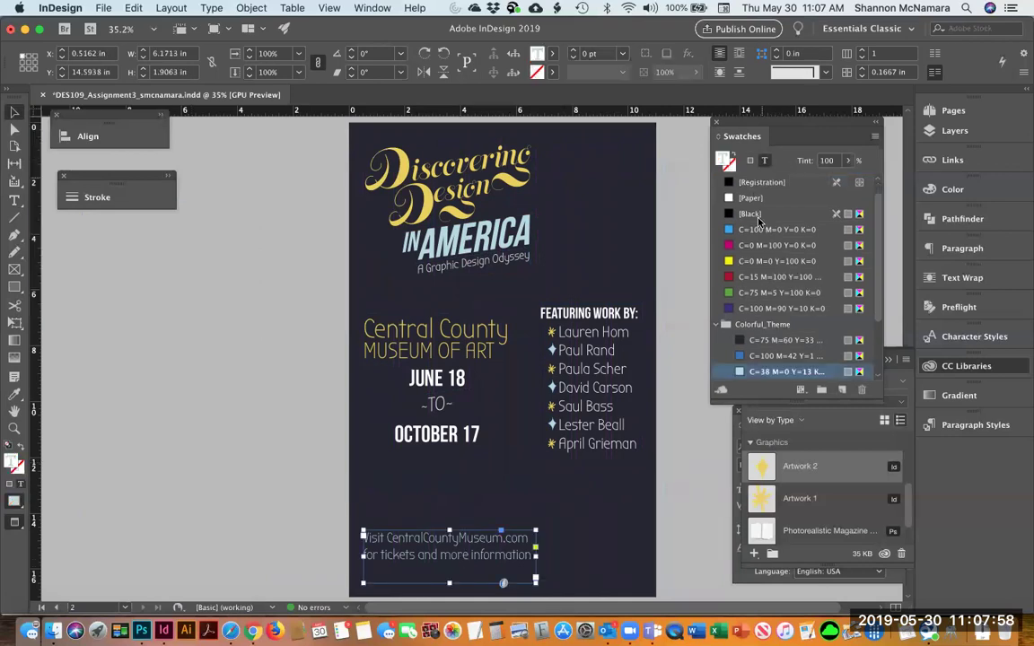
pyautogui.click(754, 199)
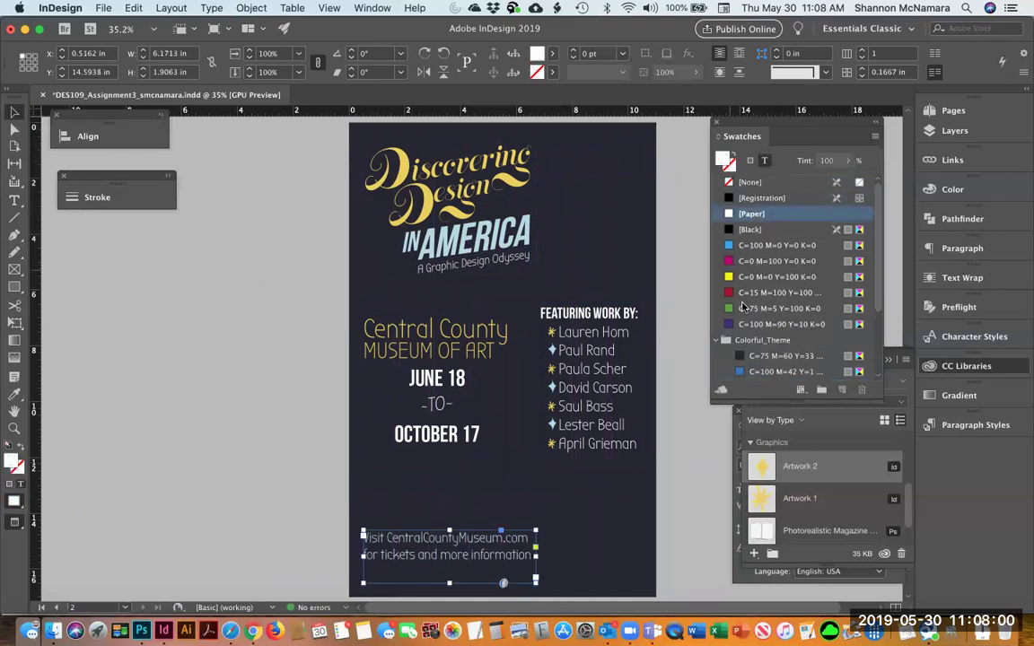
pyautogui.click(682, 536)
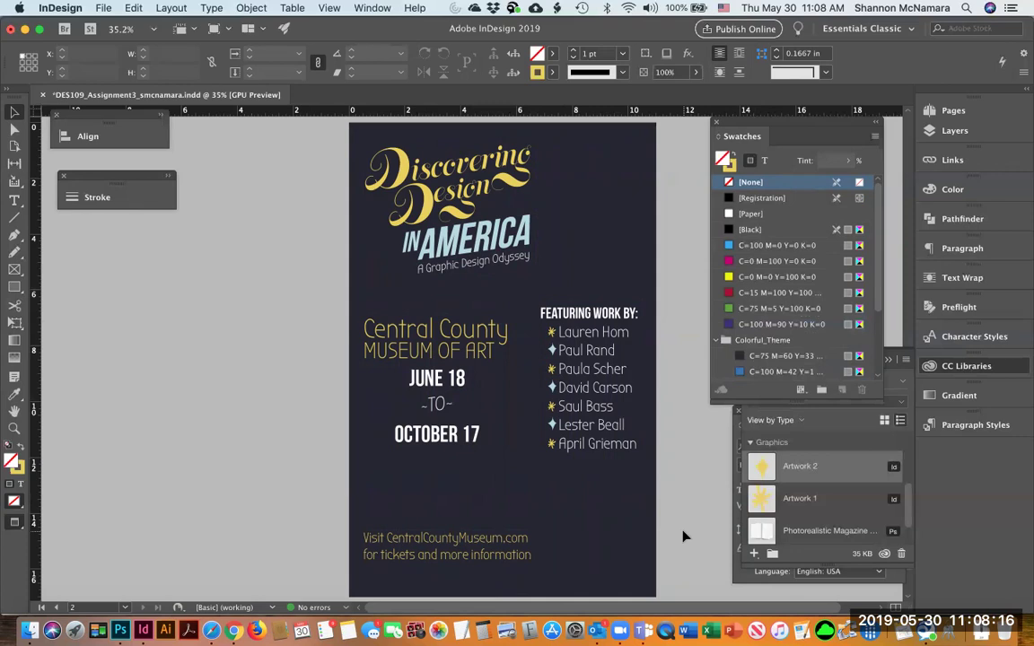
# Step: Return to the normal view and compare the Lauren Hom mood board on page 1 with the poster
pyautogui.click(9, 528)
pyautogui.click(40, 536)
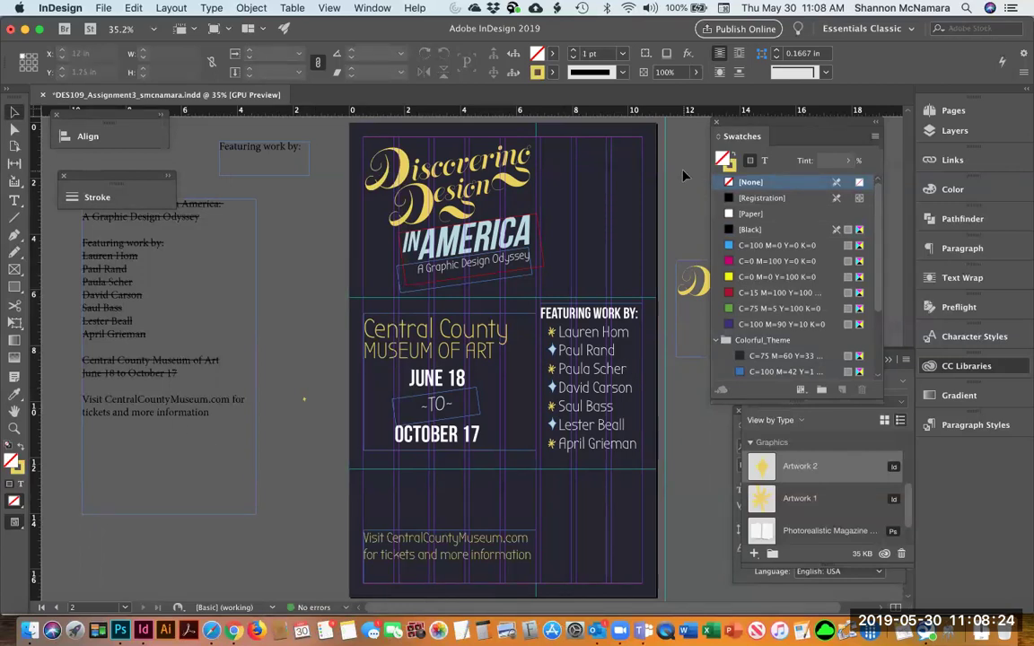
pyautogui.hotkey('shift', 'pageup')
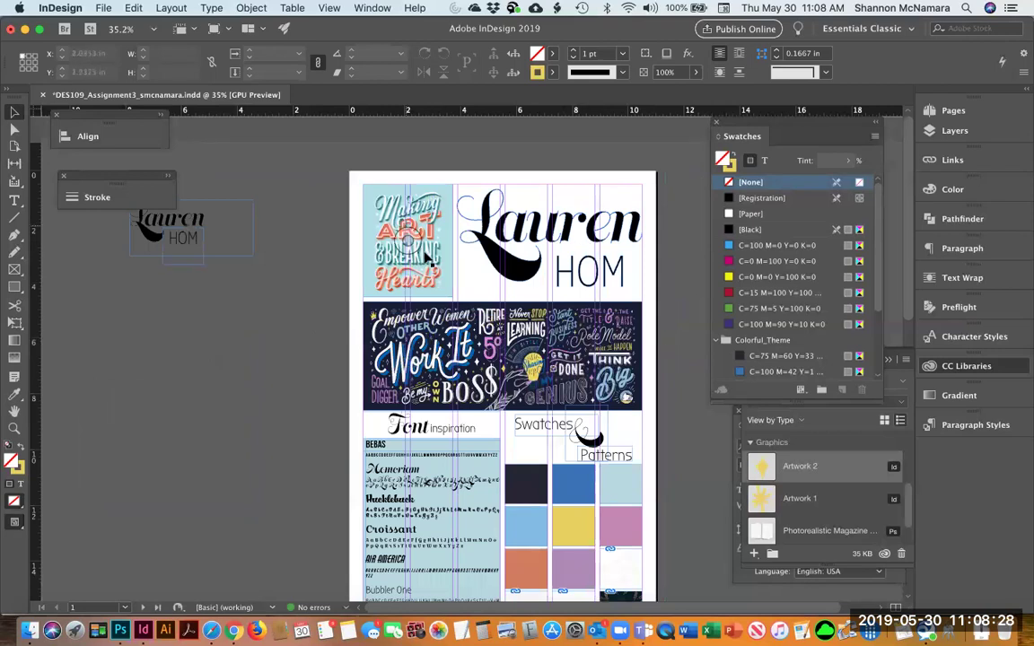
pyautogui.scroll(-3, 384, 226)
pyautogui.scroll(-9, 391, 225)
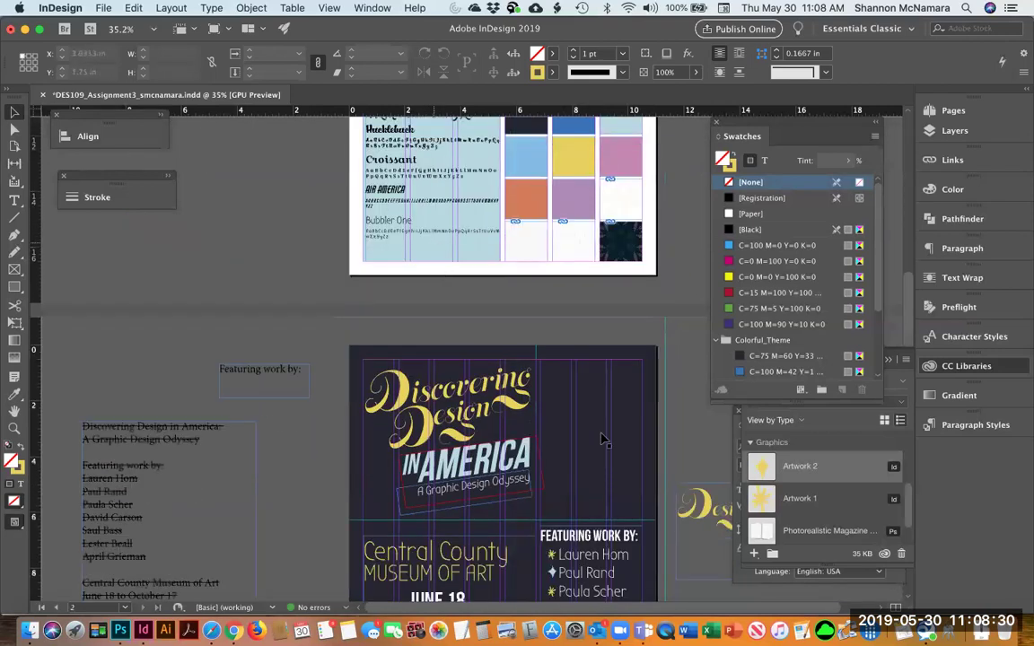
pyautogui.scroll(-9, 601, 461)
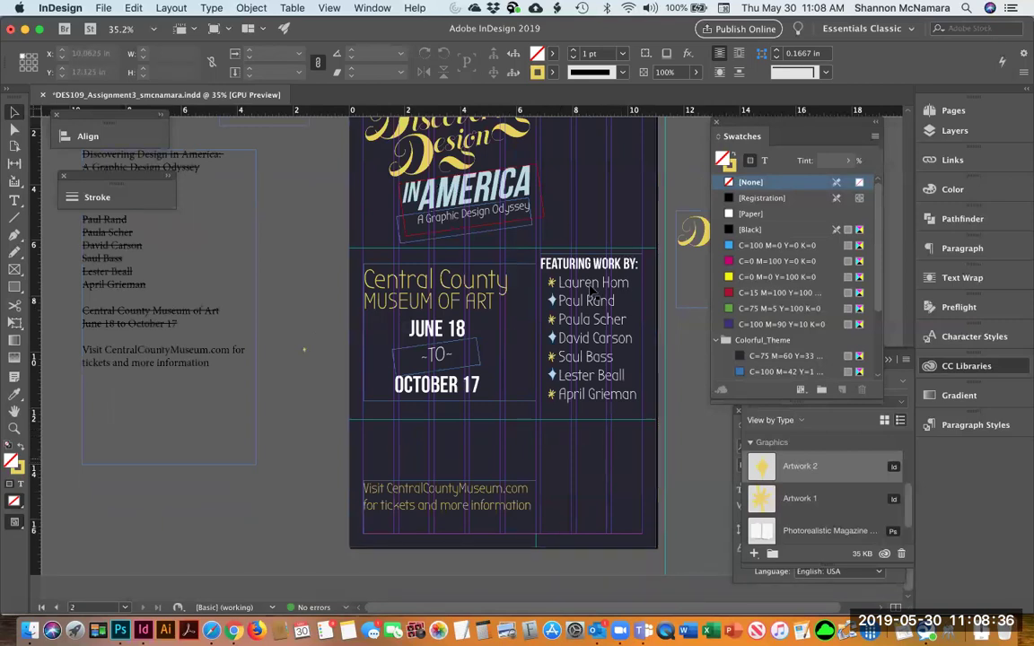
pyautogui.scroll(1, 579, 252)
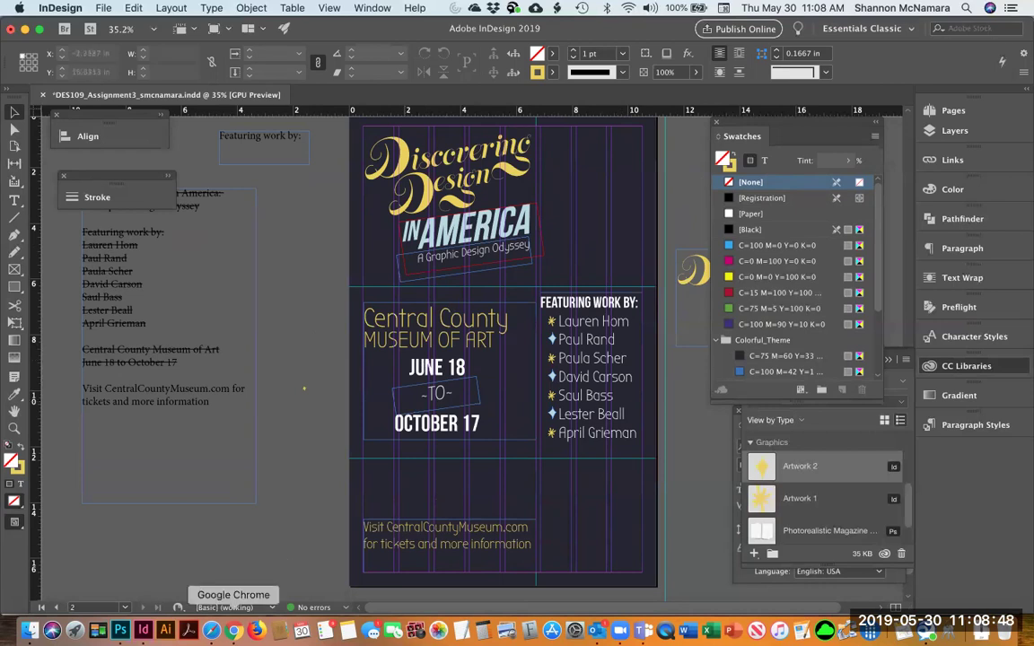
# Step: Switch to Chrome, search Google for "lauren hom" in a new tab, and open the Hom Sweet Hom website
pyautogui.click(234, 631)
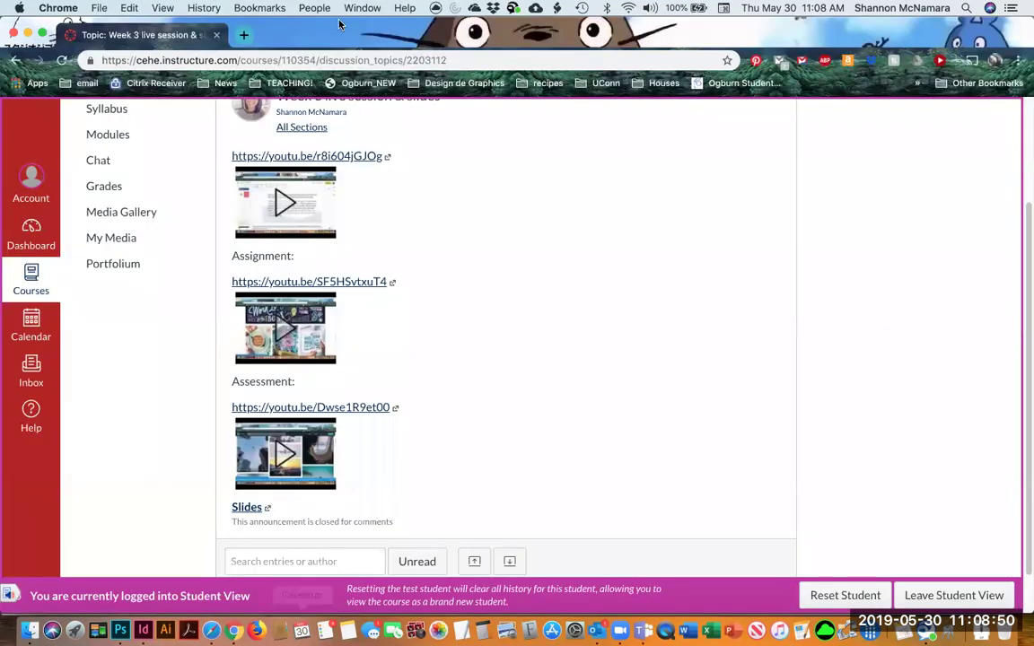
pyautogui.click(231, 35)
pyautogui.write('l')
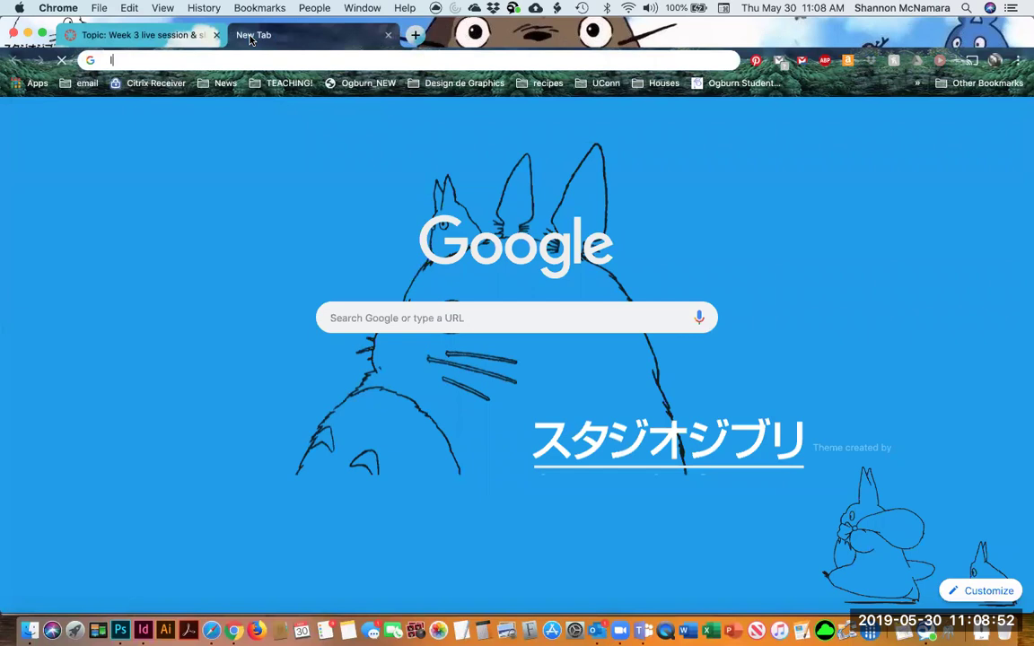
pyautogui.write('auren hom')
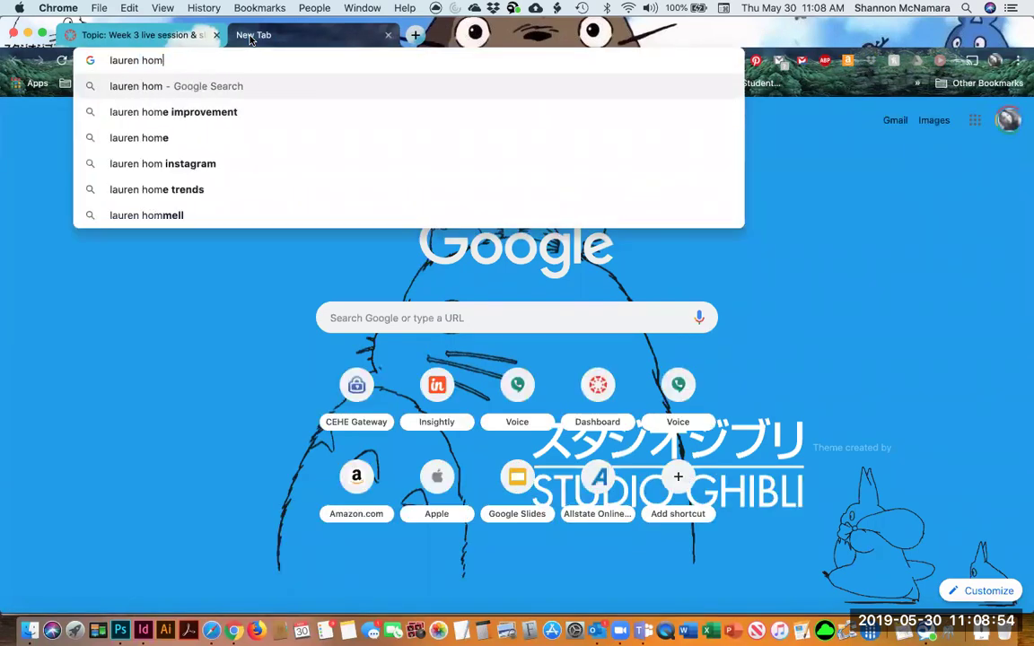
pyautogui.press('Return')
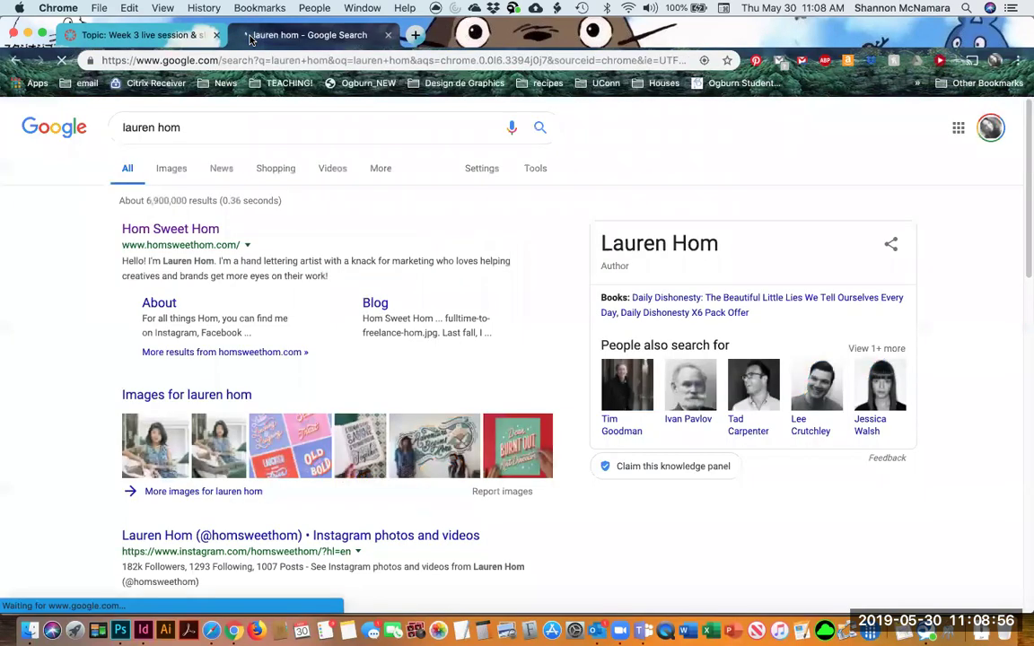
pyautogui.click(170, 231)
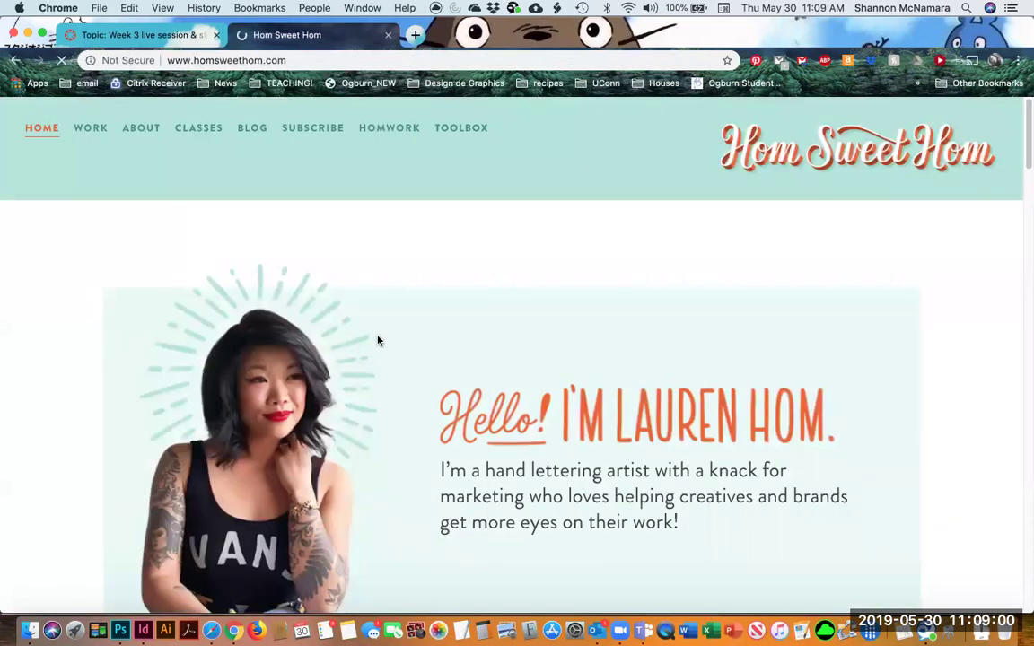
# Step: Look through the Hom Sweet Hom home page for artist imagery suited to the poster
pyautogui.scroll(-3, 182, 316)
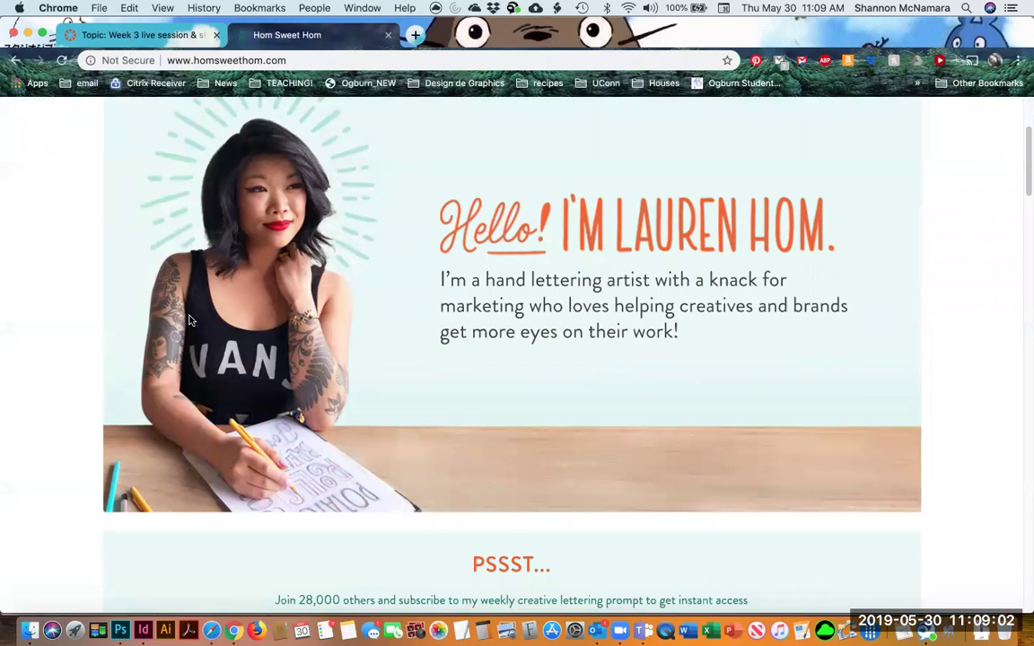
pyautogui.scroll(-8, 246, 363)
pyautogui.scroll(-3, 249, 362)
pyautogui.scroll(-12, 248, 362)
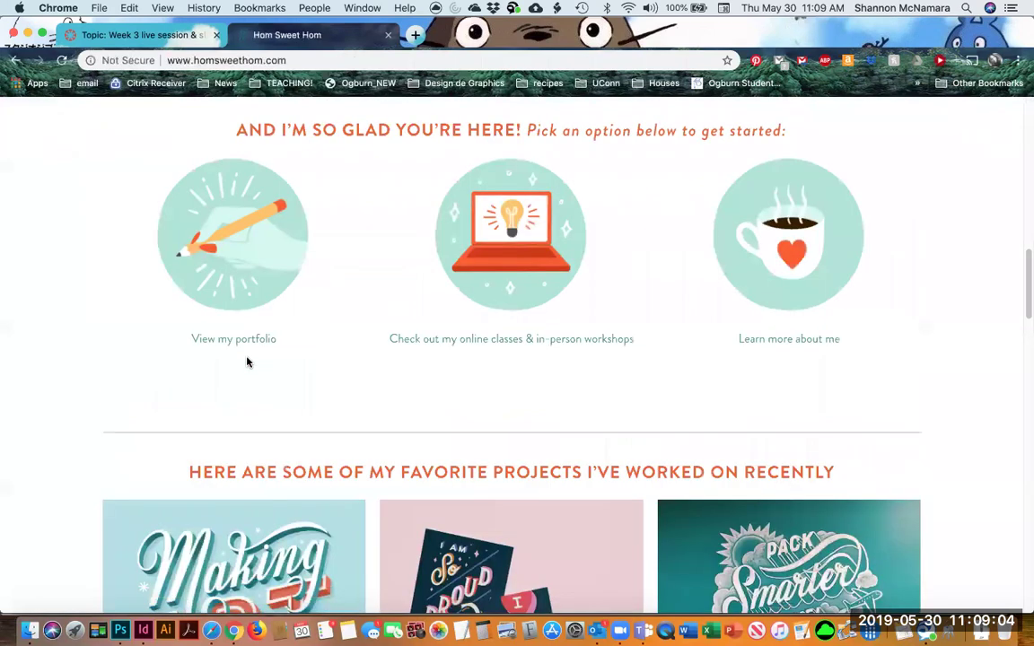
pyautogui.scroll(-15, 248, 362)
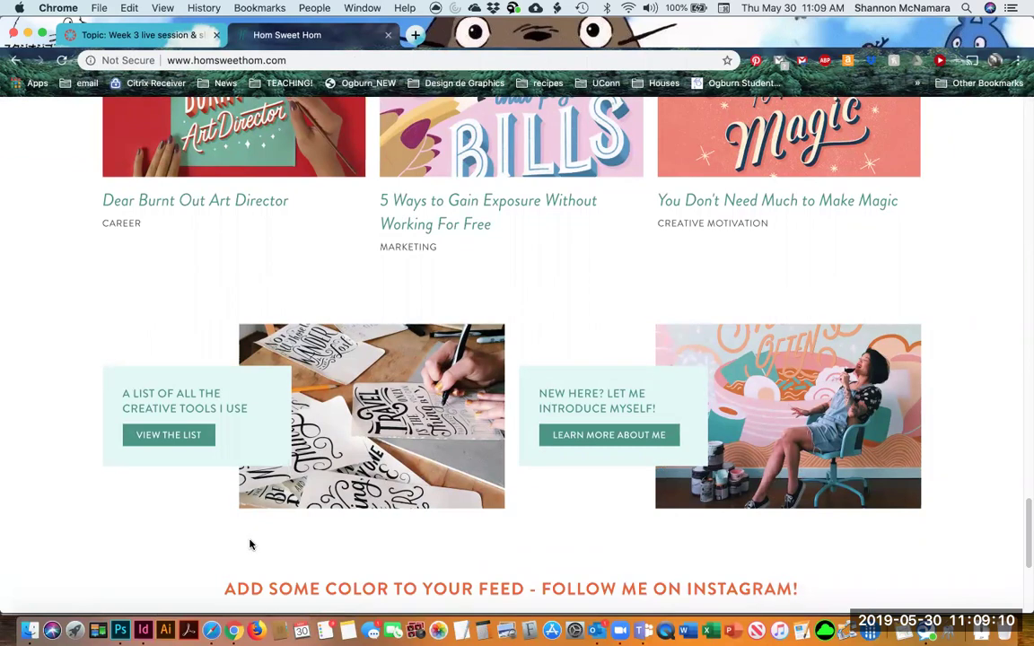
pyautogui.scroll(3, 898, 485)
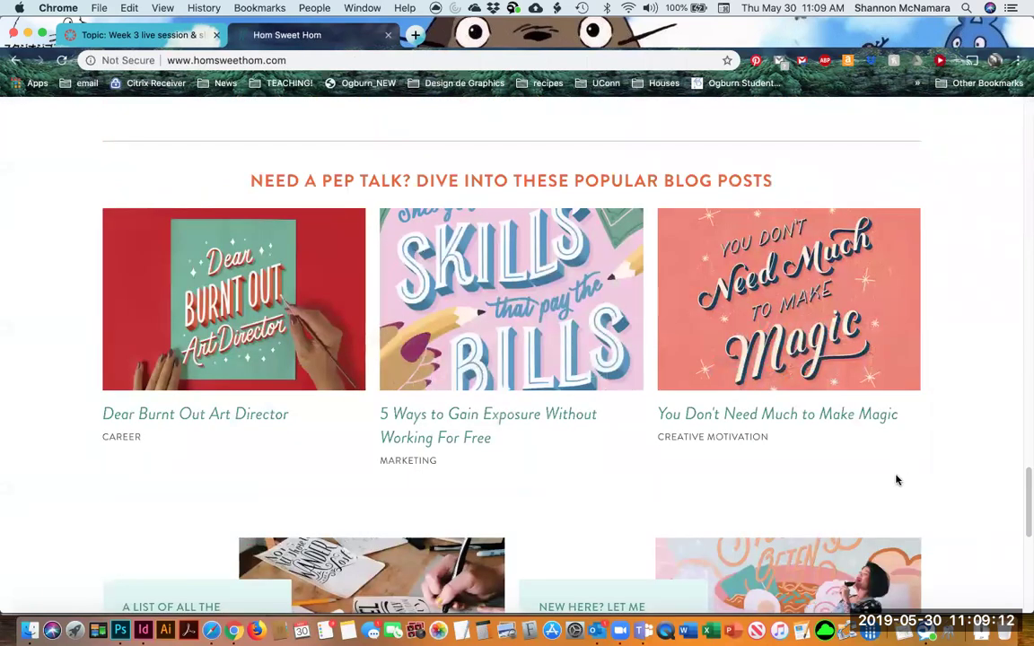
pyautogui.scroll(-15, 896, 480)
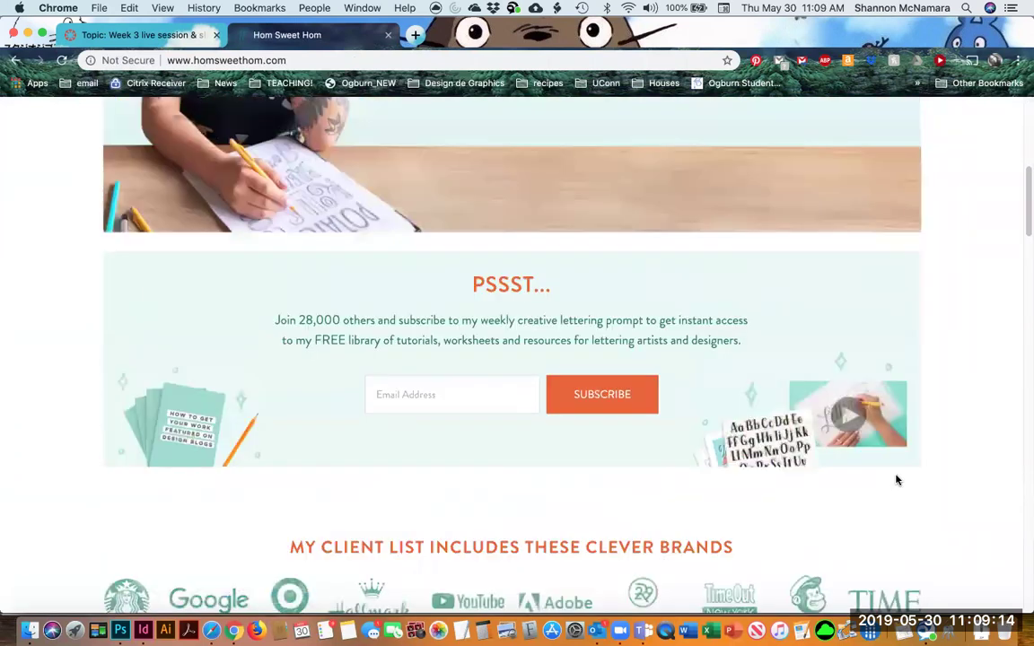
pyautogui.scroll(-5, 896, 480)
# Step: Save the portrait from the site's About page as Lauren_Hom_Crop.jpg in the Mod 5-DES109 > DES 109 > Week 3 > LaurenHom folder
pyautogui.click(819, 432)
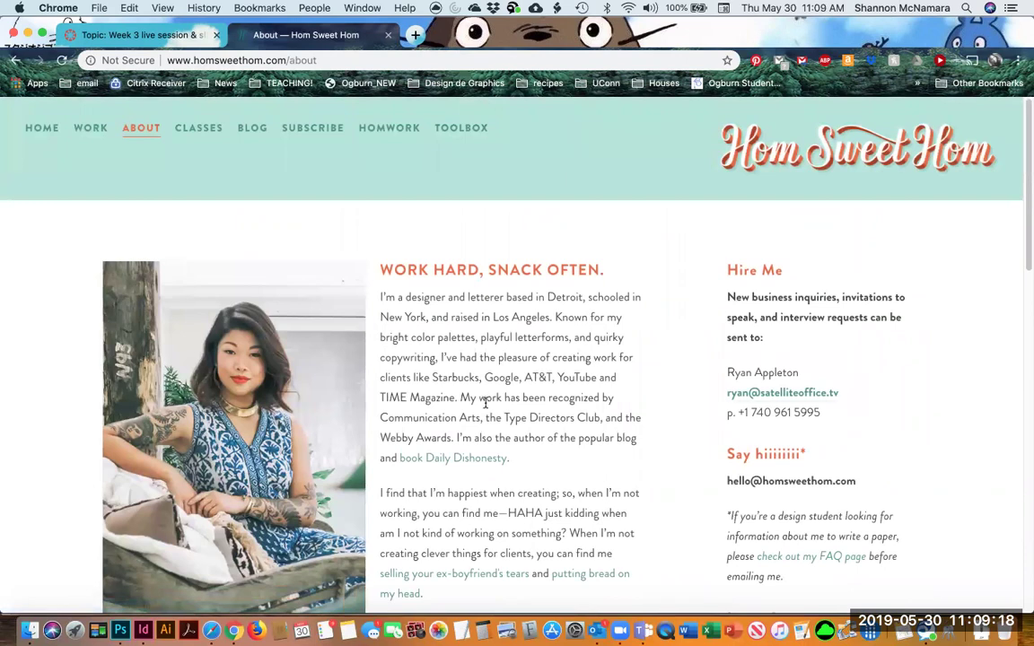
pyautogui.scroll(-3, 484, 404)
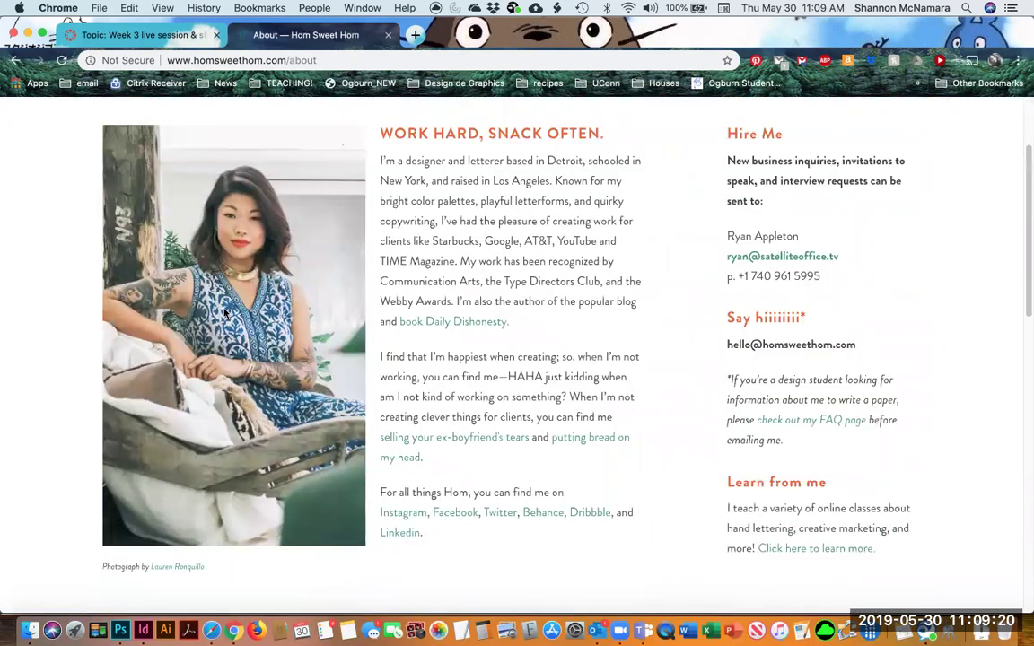
pyautogui.rightClick(232, 312)
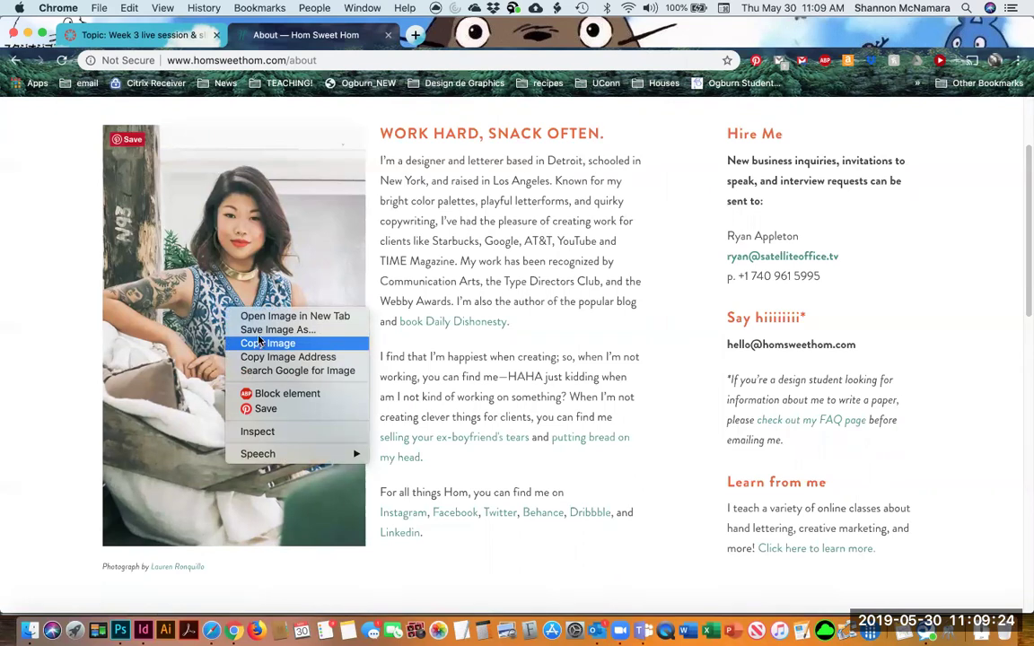
pyautogui.click(257, 330)
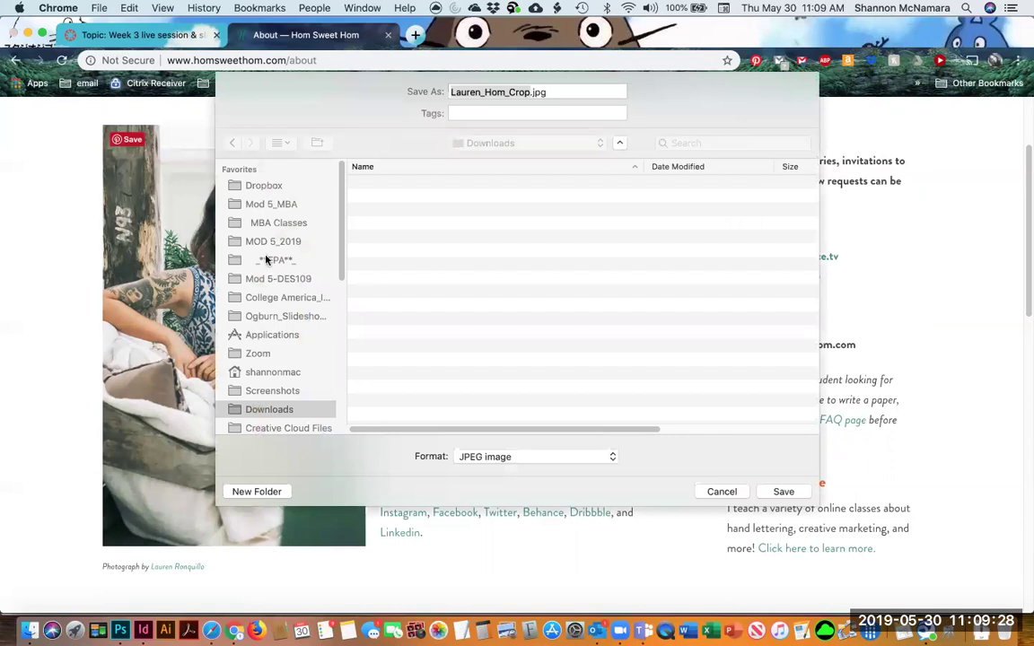
pyautogui.click(277, 280)
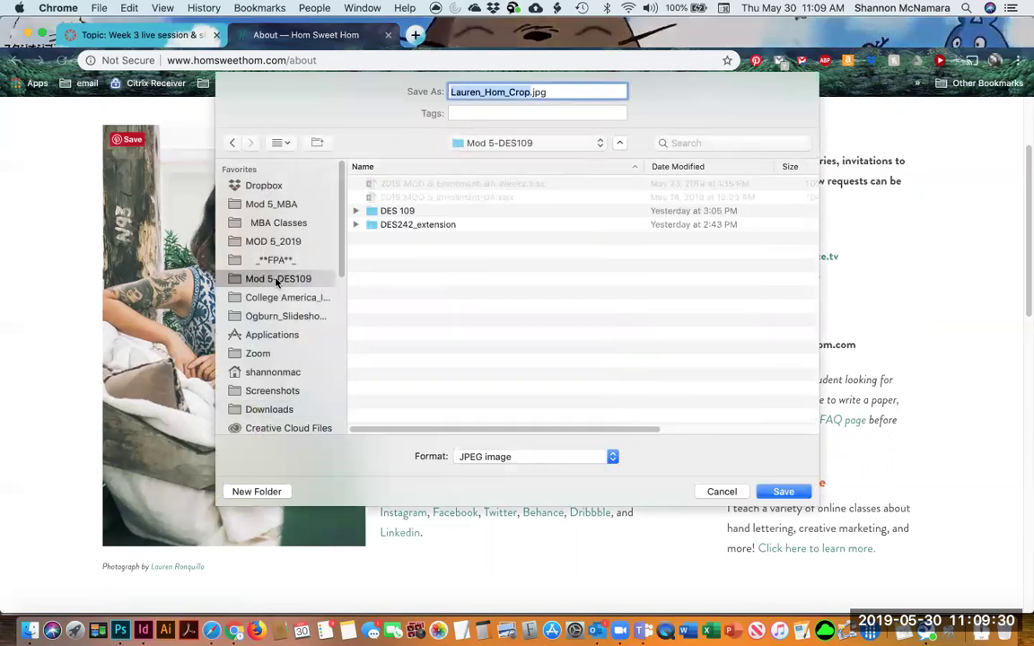
pyautogui.doubleClick(396, 213)
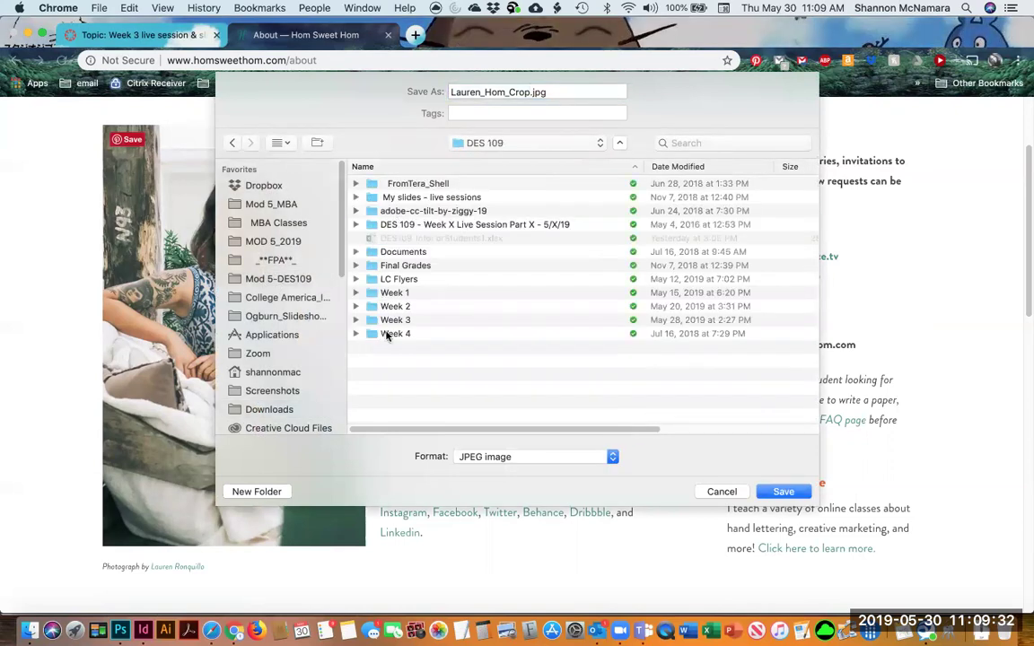
pyautogui.doubleClick(396, 320)
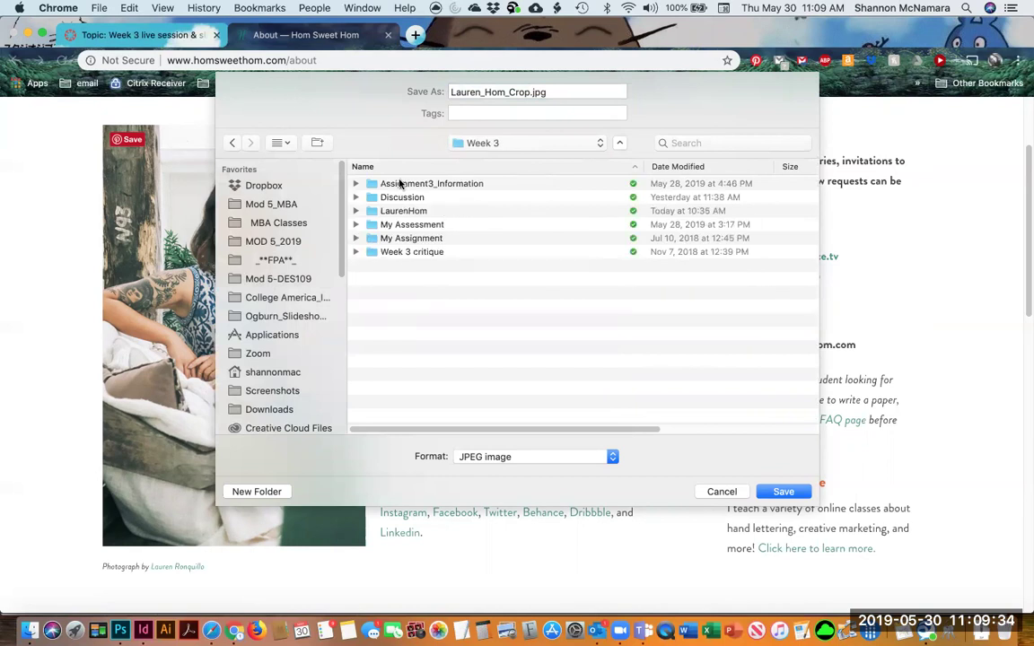
pyautogui.doubleClick(406, 212)
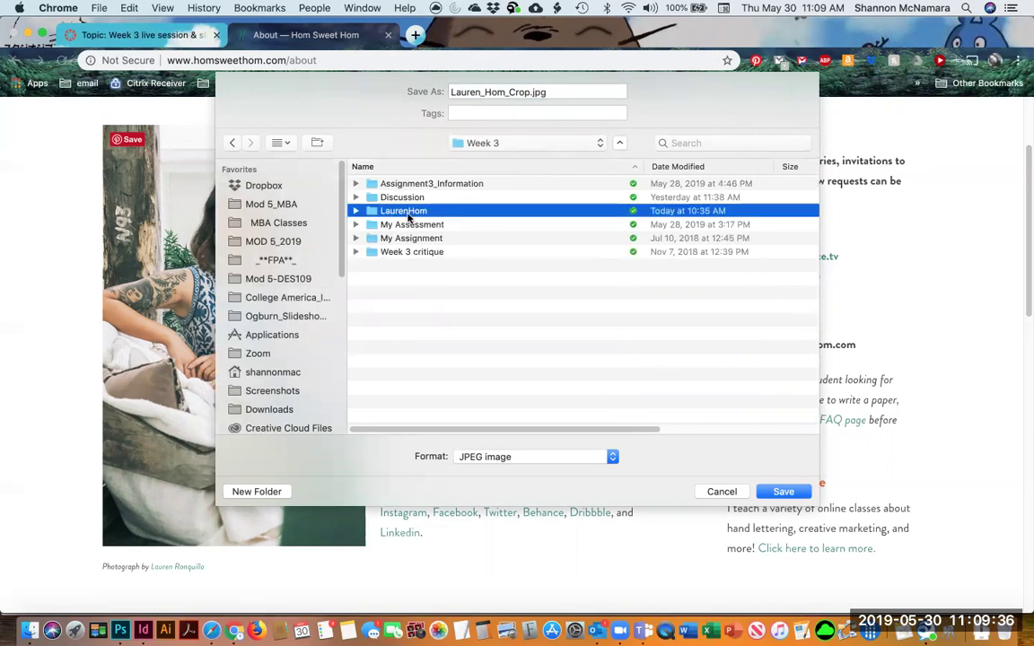
pyautogui.click(784, 492)
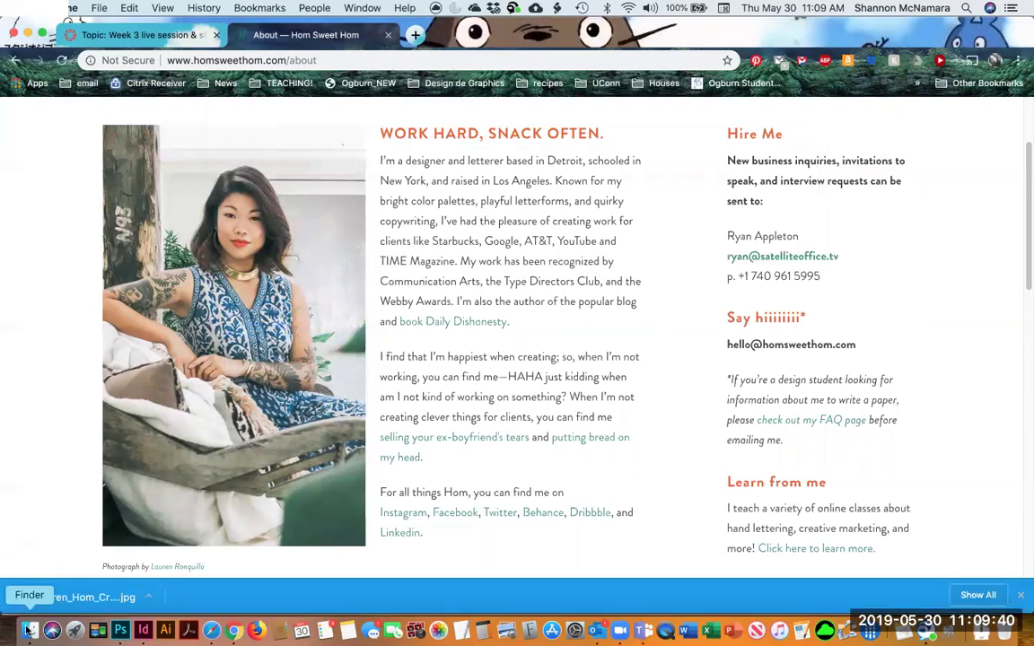
# Step: Find the saved Lauren_Hom_Crop.jpg in Finder and open it in Photoshop
pyautogui.click(143, 630)
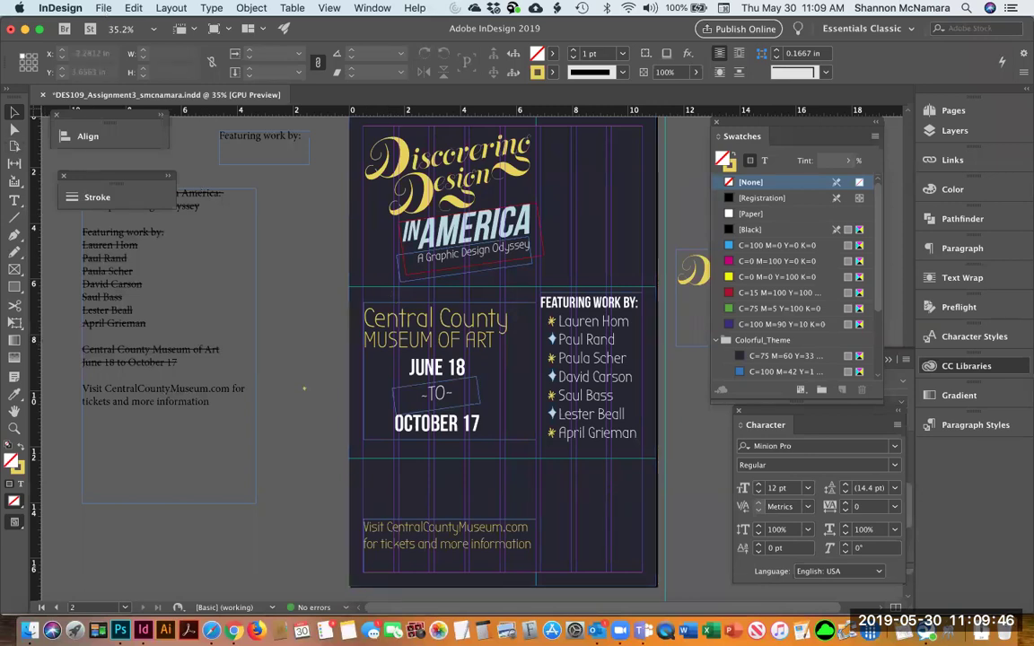
pyautogui.click(30, 630)
pyautogui.doubleClick(207, 111)
pyautogui.moveTo(218, 195); pyautogui.dragTo(123, 627)
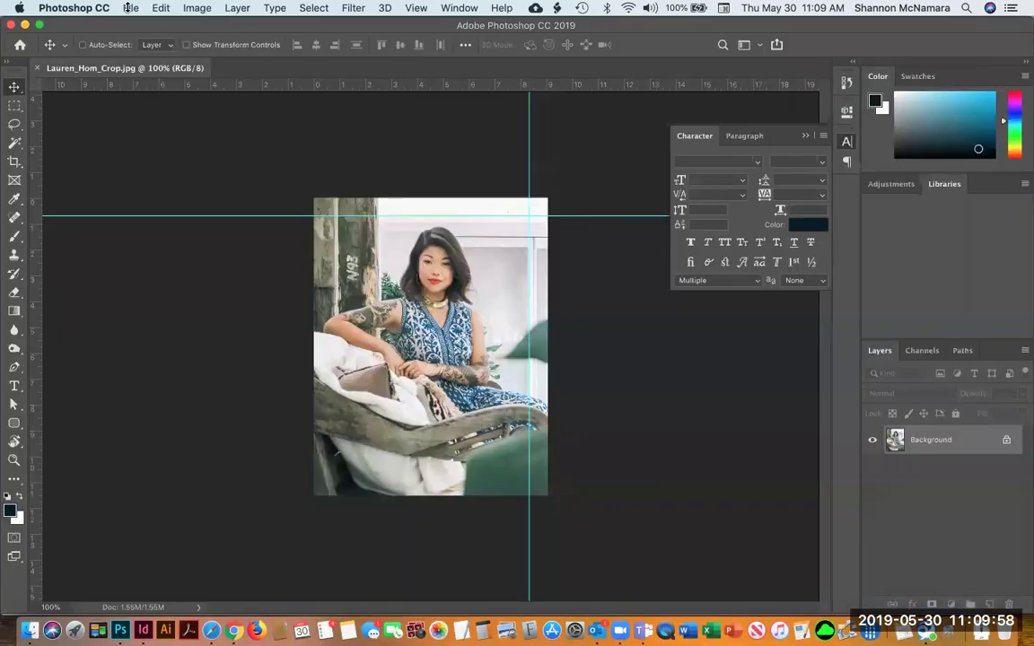
# Step: Convert the portrait to CMYK Color, save the file, and close it
pyautogui.click(130, 8)
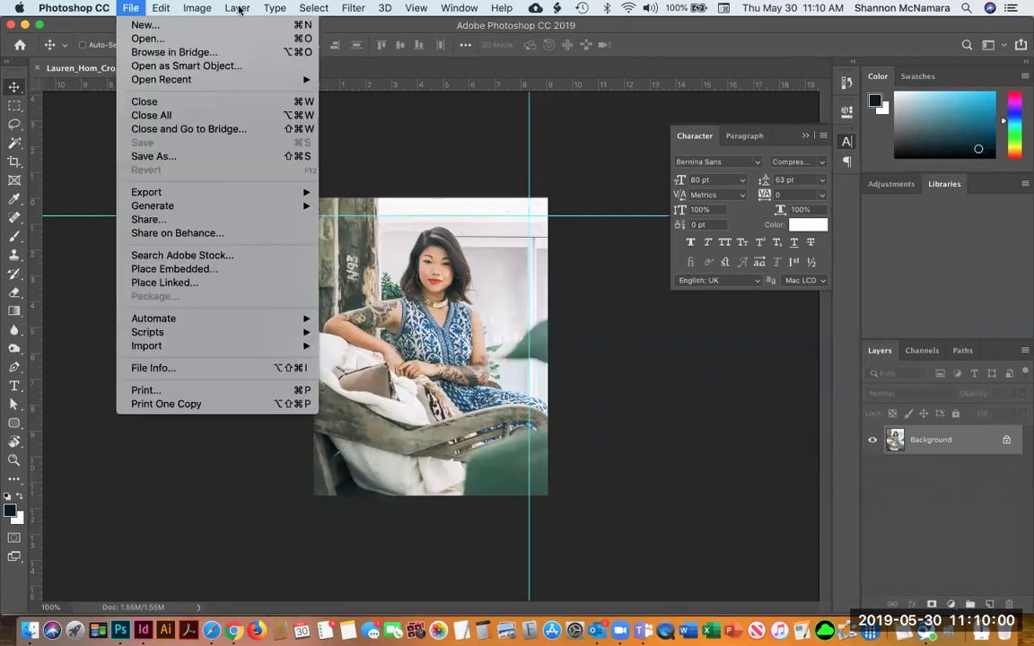
pyautogui.moveTo(205, 24)
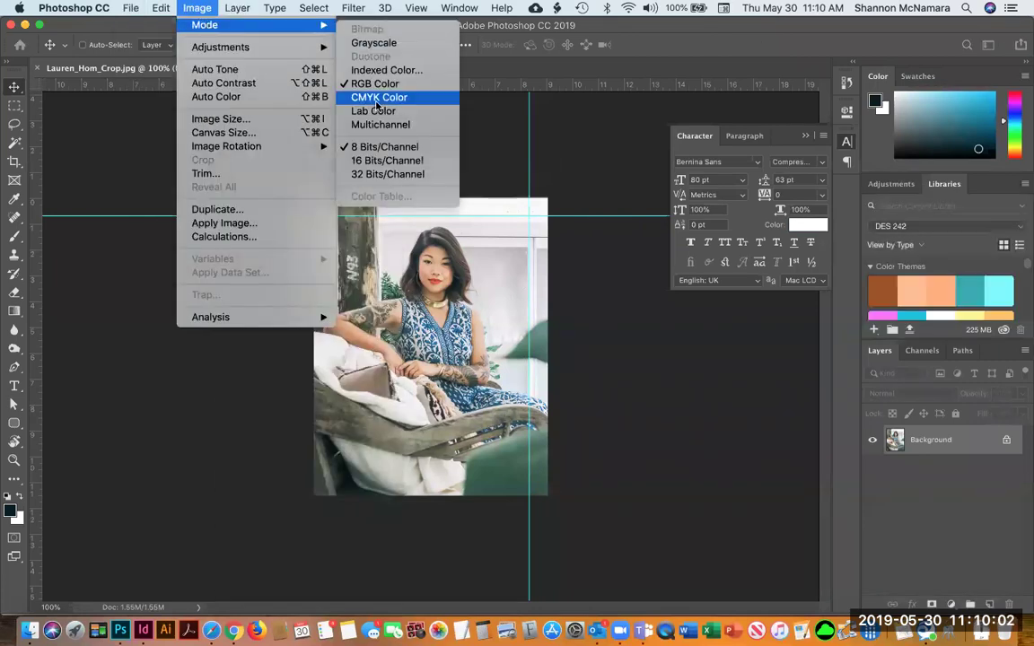
pyautogui.click(377, 98)
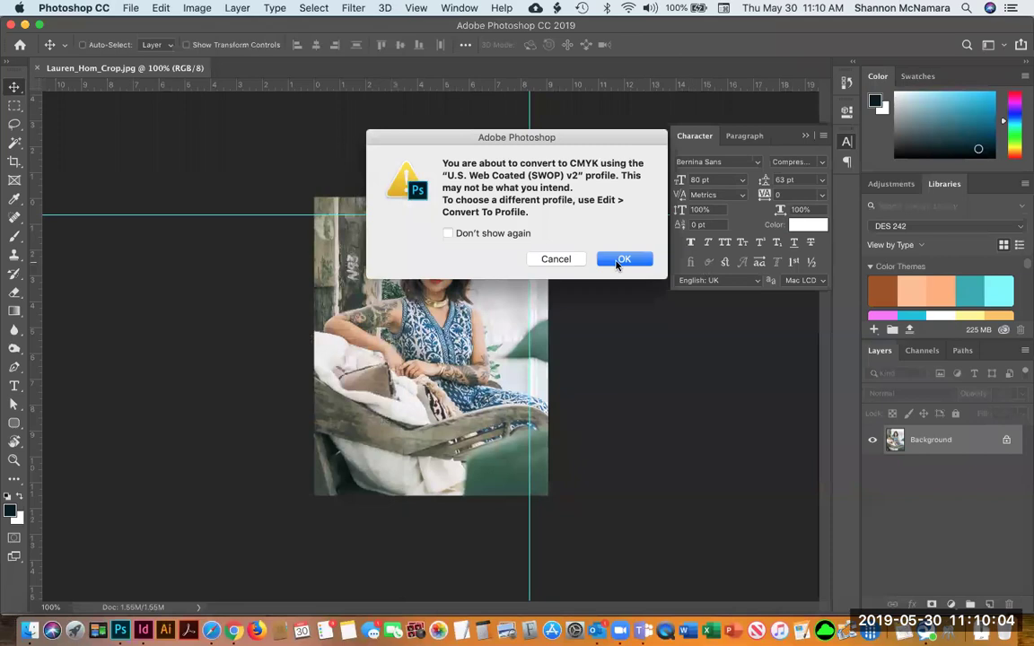
pyautogui.click(624, 259)
pyautogui.click(127, 8)
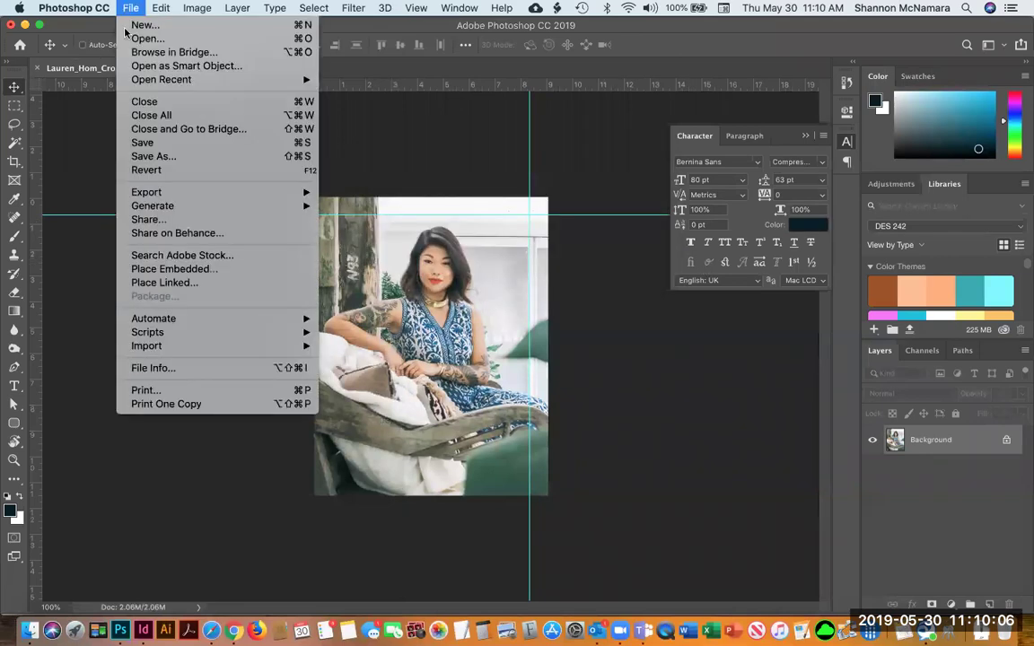
pyautogui.click(139, 143)
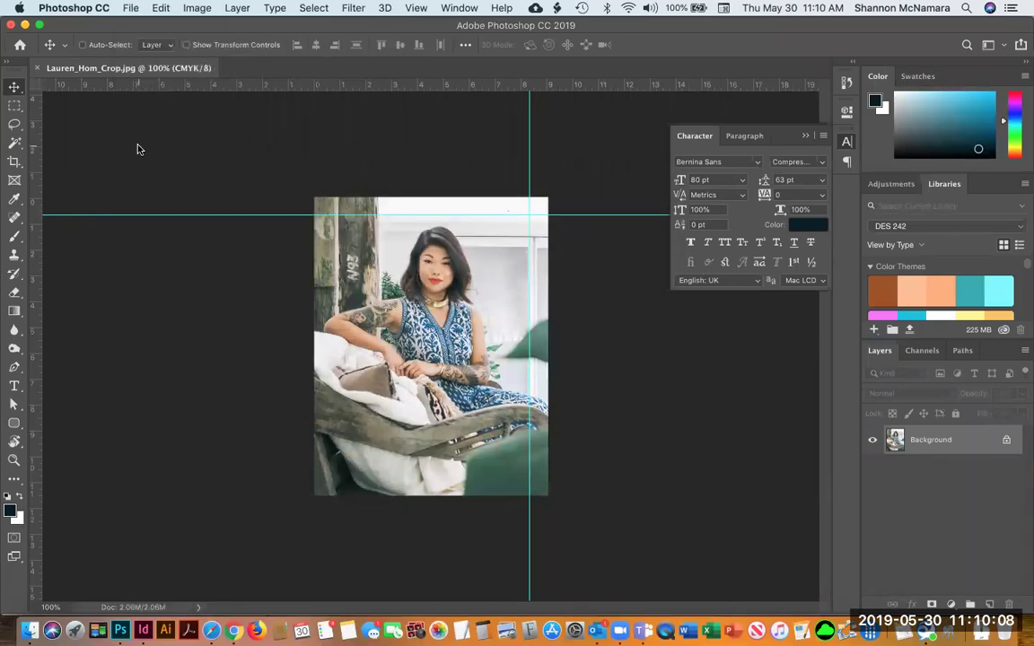
pyautogui.press('super+w')
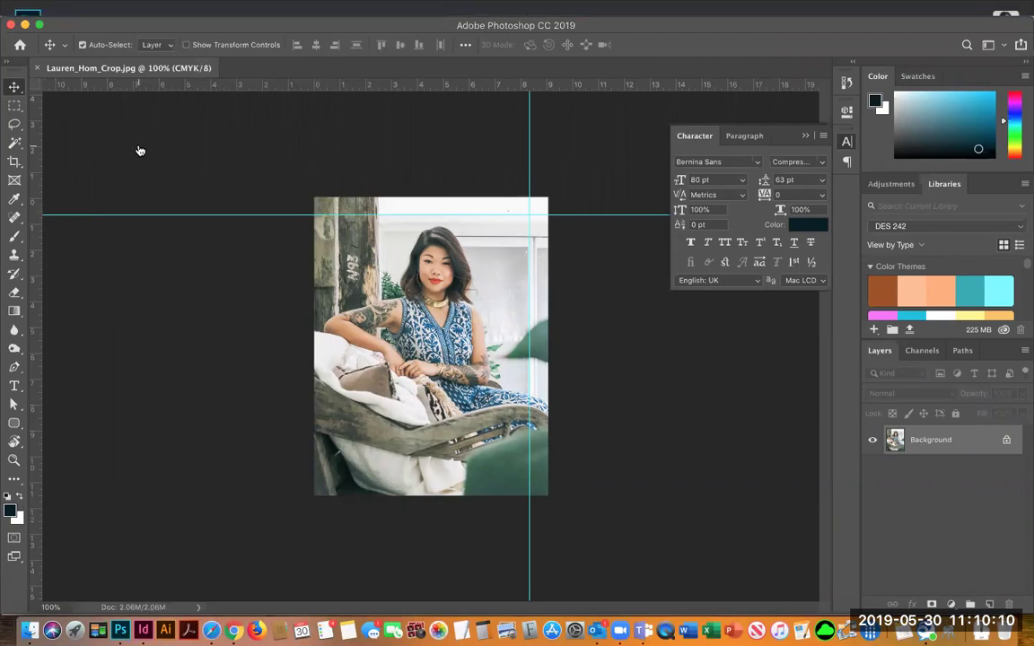
# Step: Switch to InDesign and draw an empty picture frame about 4.125 by 6.28 in in the poster's upper-right corner
pyautogui.press('super+Tab')
pyautogui.press('super+Tab')
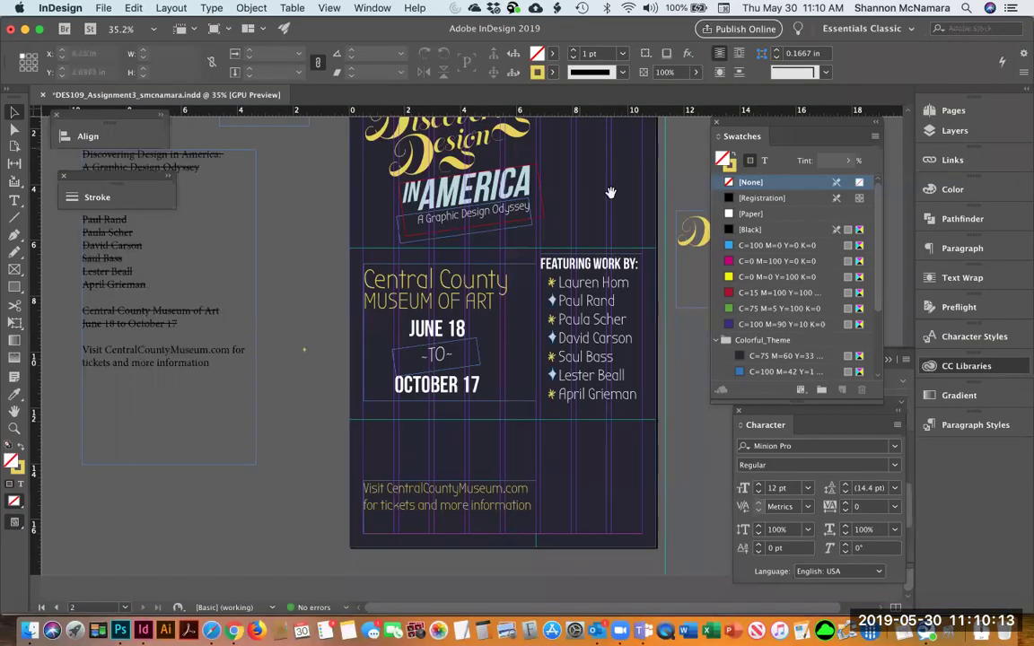
pyautogui.moveTo(610, 192); pyautogui.dragTo(550, 321)
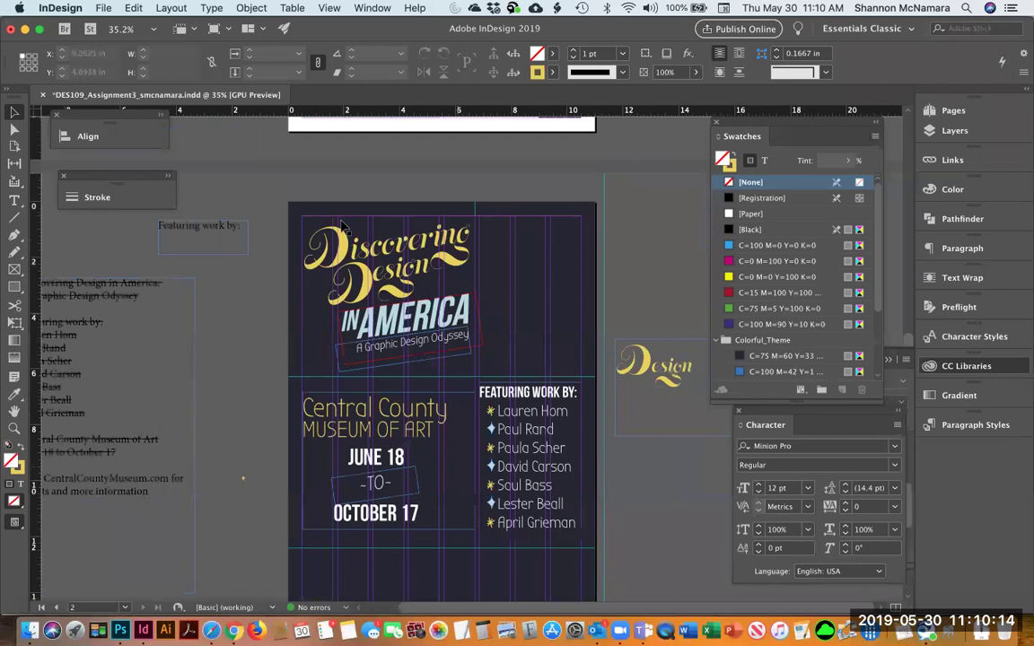
pyautogui.click(14, 269)
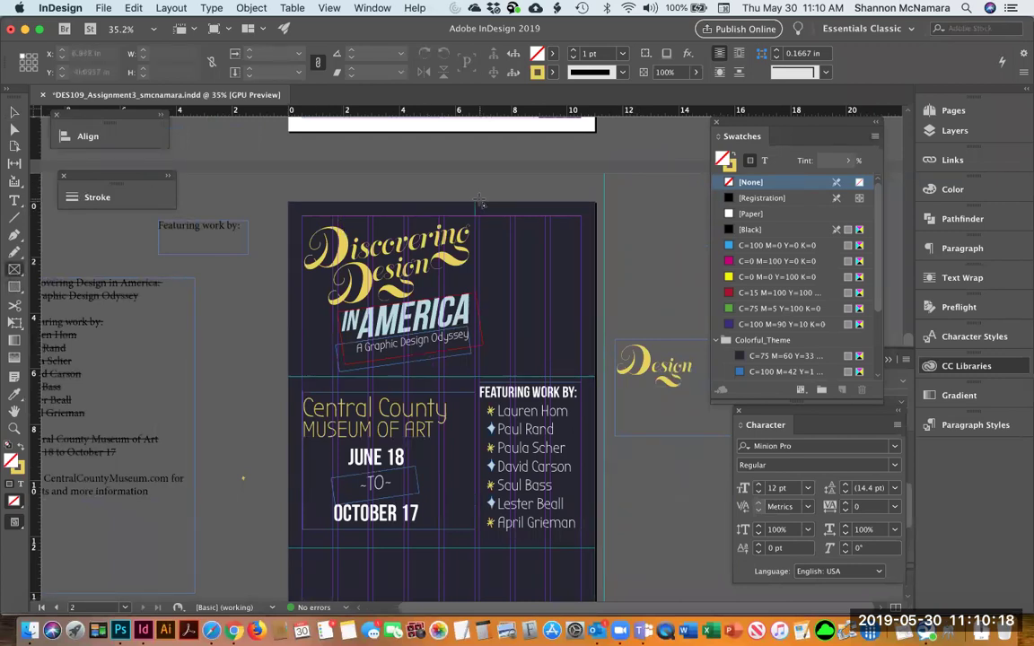
pyautogui.moveTo(481, 203); pyautogui.dragTo(596, 378)
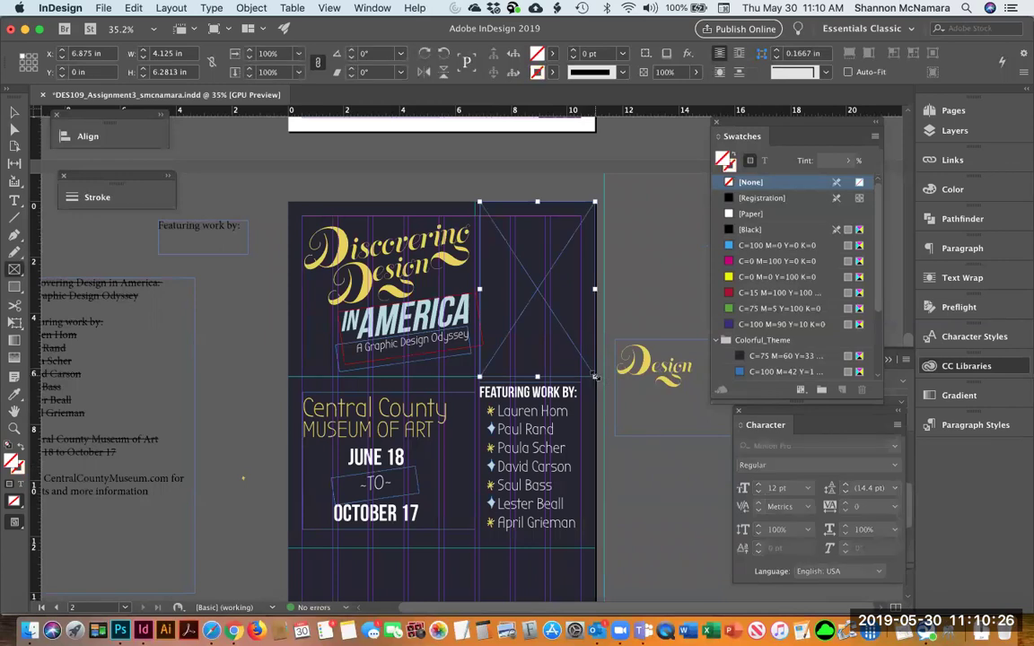
# Step: Place Lauren_Hom_Crop.jpg from the Week 3 > LaurenHom folder into the new picture frame
pyautogui.press('super+d')
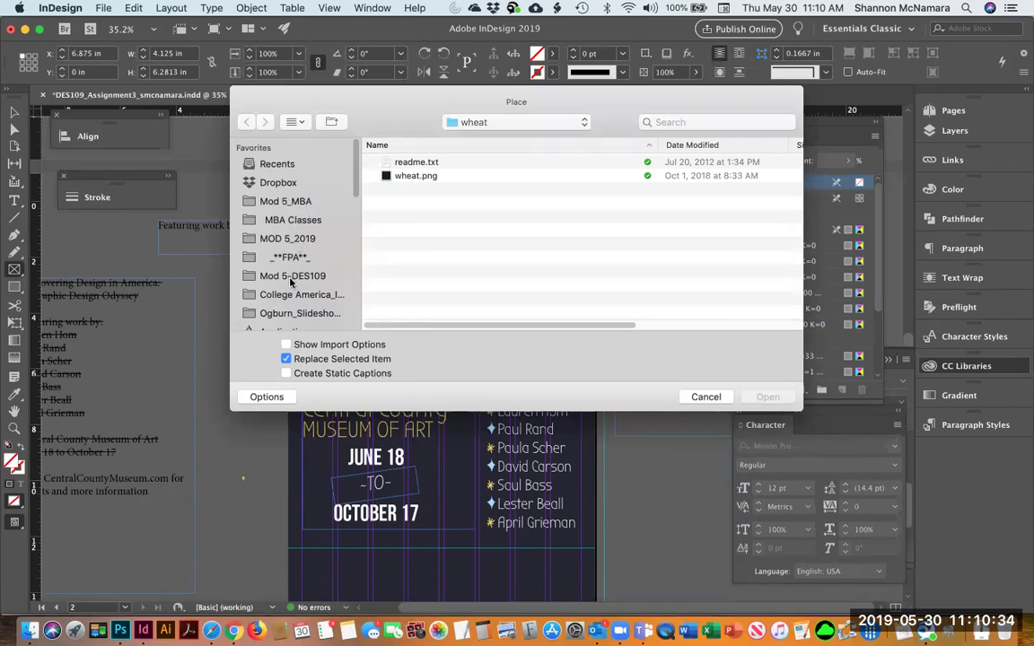
pyautogui.click(269, 275)
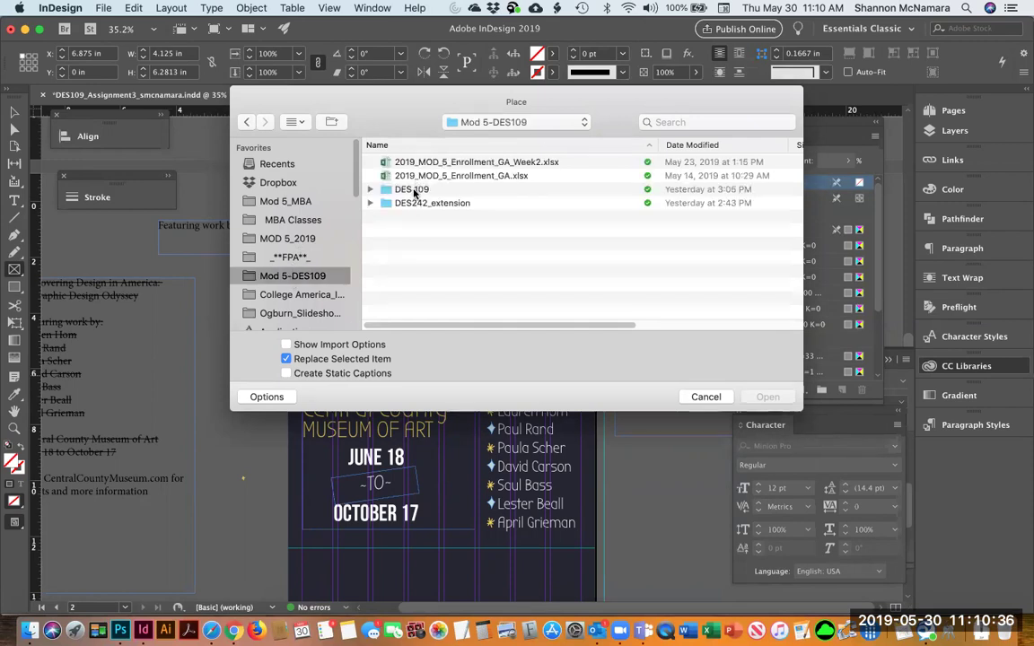
pyautogui.doubleClick(415, 192)
pyautogui.click(415, 300)
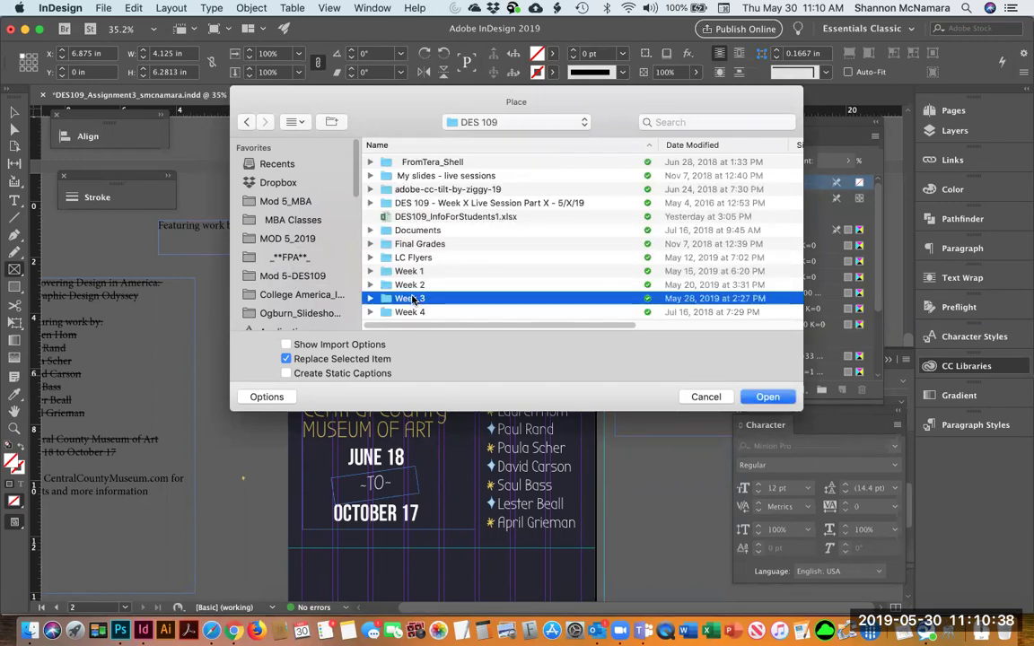
pyautogui.doubleClick(413, 299)
pyautogui.doubleClick(427, 191)
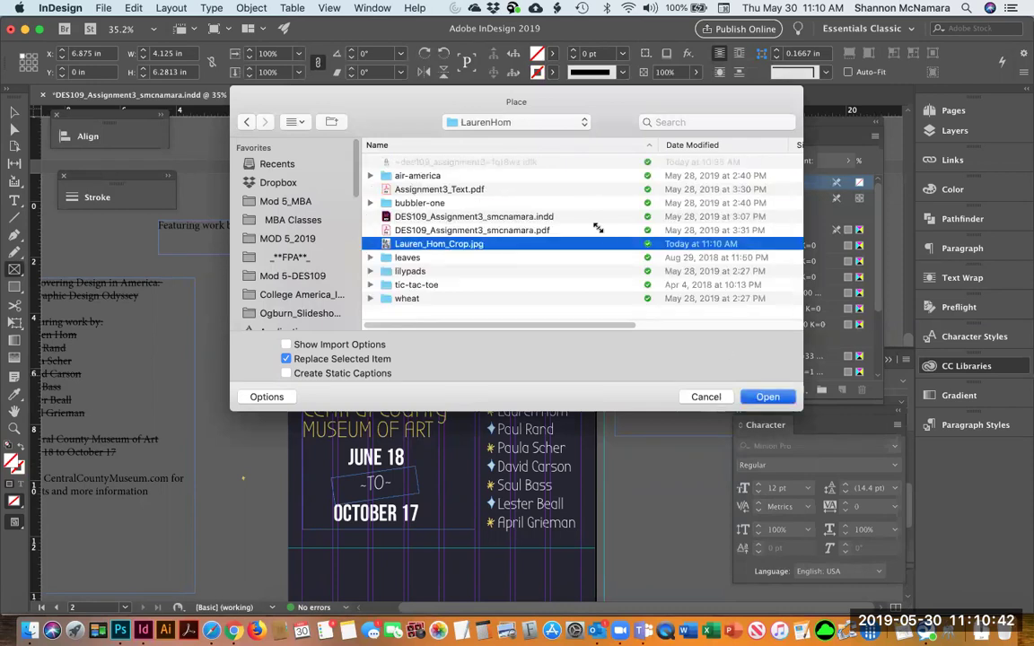
pyautogui.press('Return')
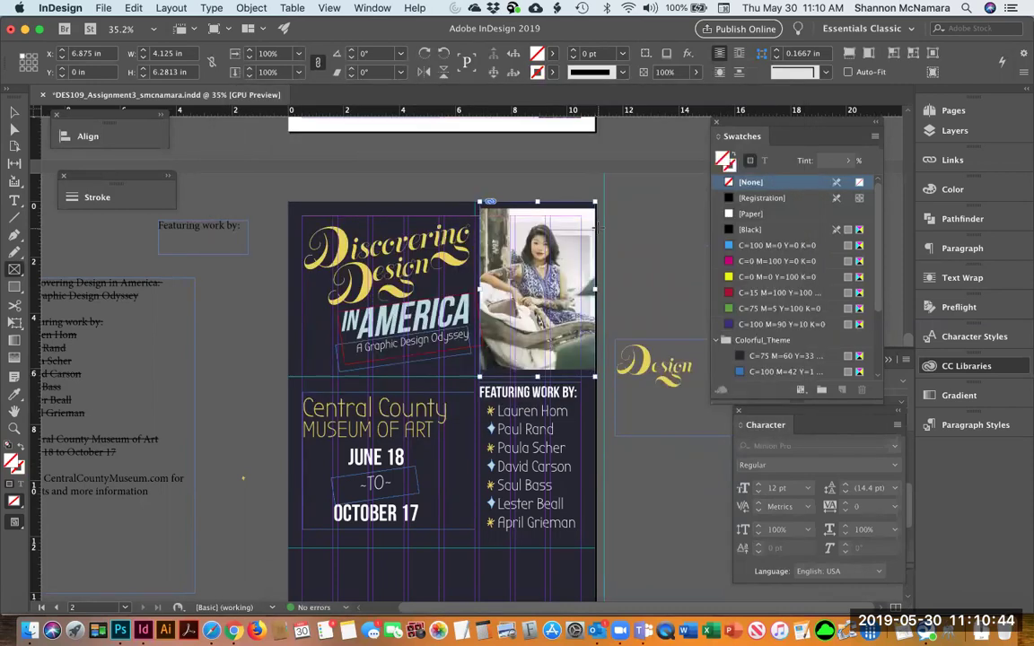
# Step: Enlarge the portrait inside its frame until it covers the frame from top to bottom, and deselect it
pyautogui.press('a')
pyautogui.click(550, 238)
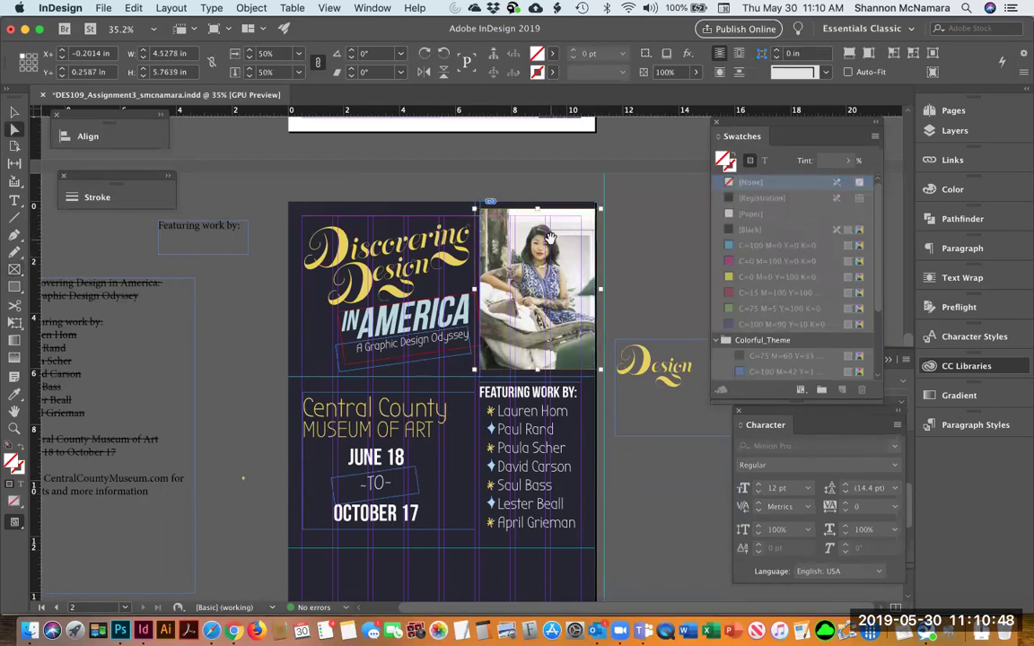
pyautogui.moveTo(600, 208); pyautogui.dragTo(606, 201)
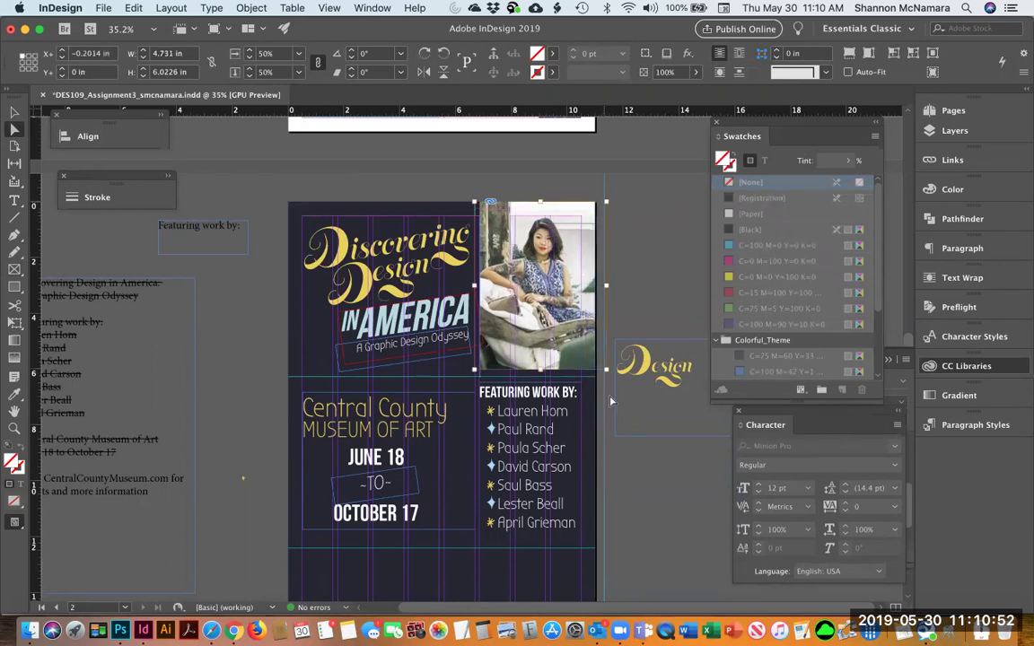
pyautogui.moveTo(606, 369); pyautogui.dragTo(611, 376)
pyautogui.press('super+shift+a')
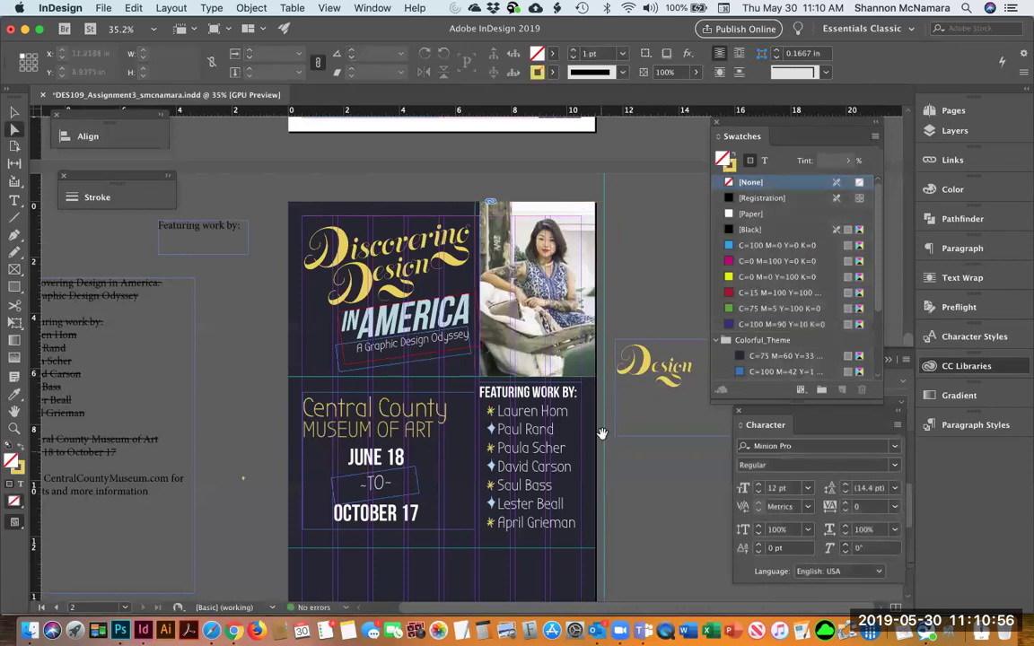
pyautogui.scroll(-3, 601, 439)
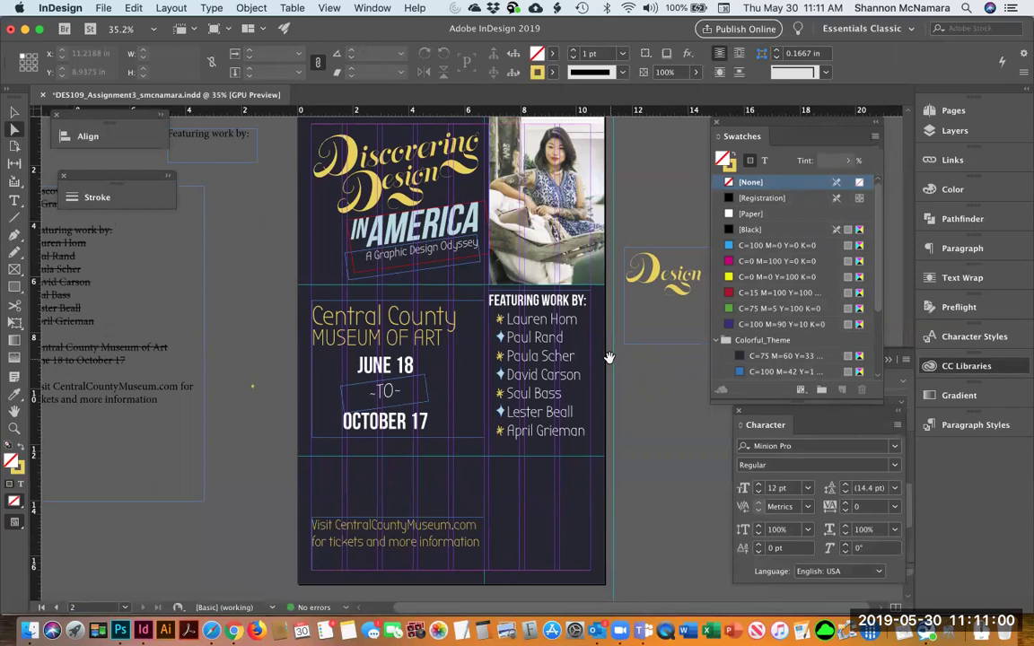
# Step: Switch to Chrome and open the "If you want to go fast go alone" lettering post from the About page's Instagram thumbnails
pyautogui.press('super+Tab')
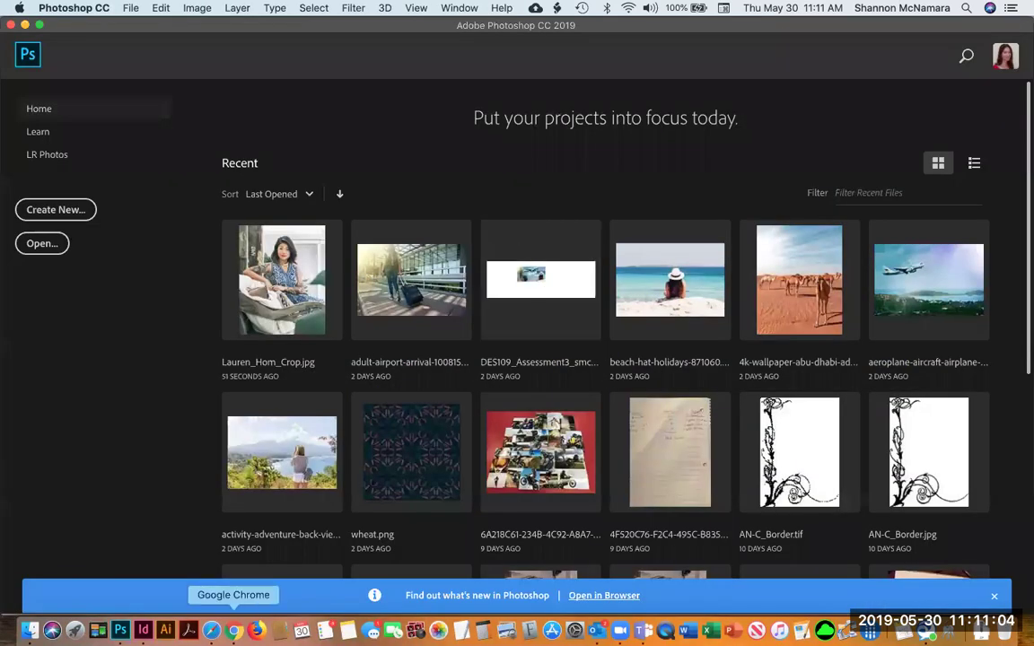
pyautogui.click(231, 631)
pyautogui.scroll(-15, 624, 296)
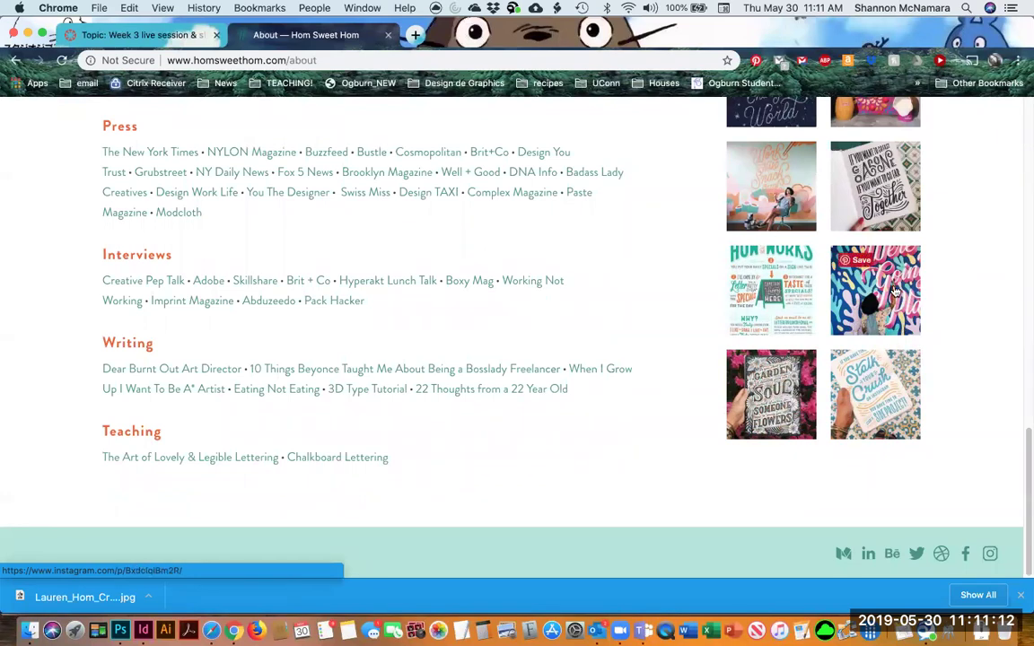
pyautogui.click(887, 208)
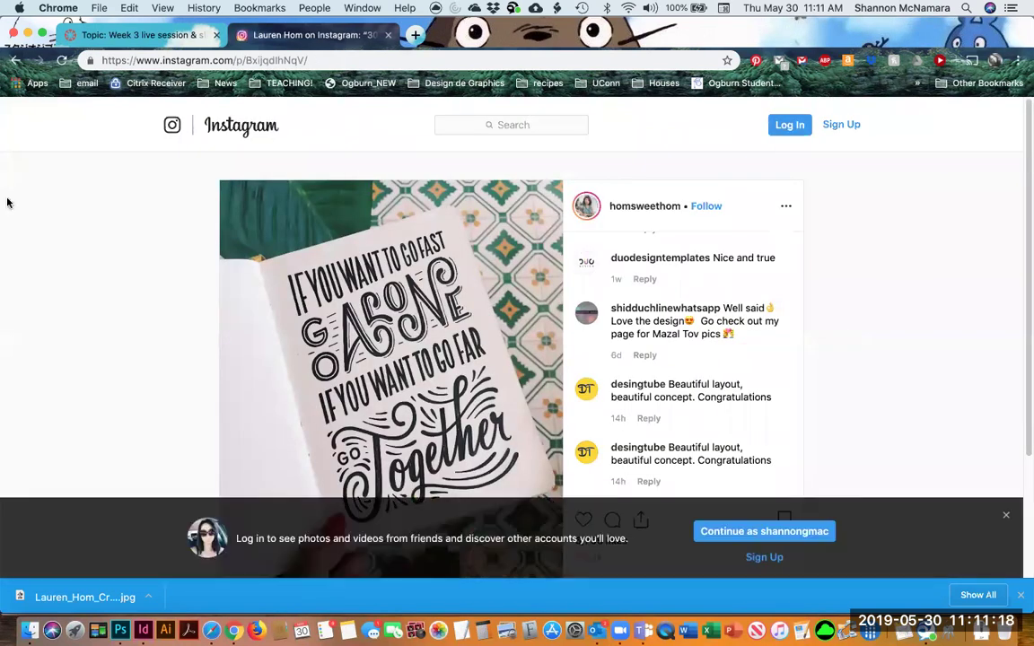
# Step: Save the "If you want to go fast go alone" post as a complete webpage in the LaurenHom folder and check the folder's contents
pyautogui.scroll(-3, 37, 247)
pyautogui.scroll(3, 39, 249)
pyautogui.scroll(-2, 403, 314)
pyautogui.scroll(-1, 403, 315)
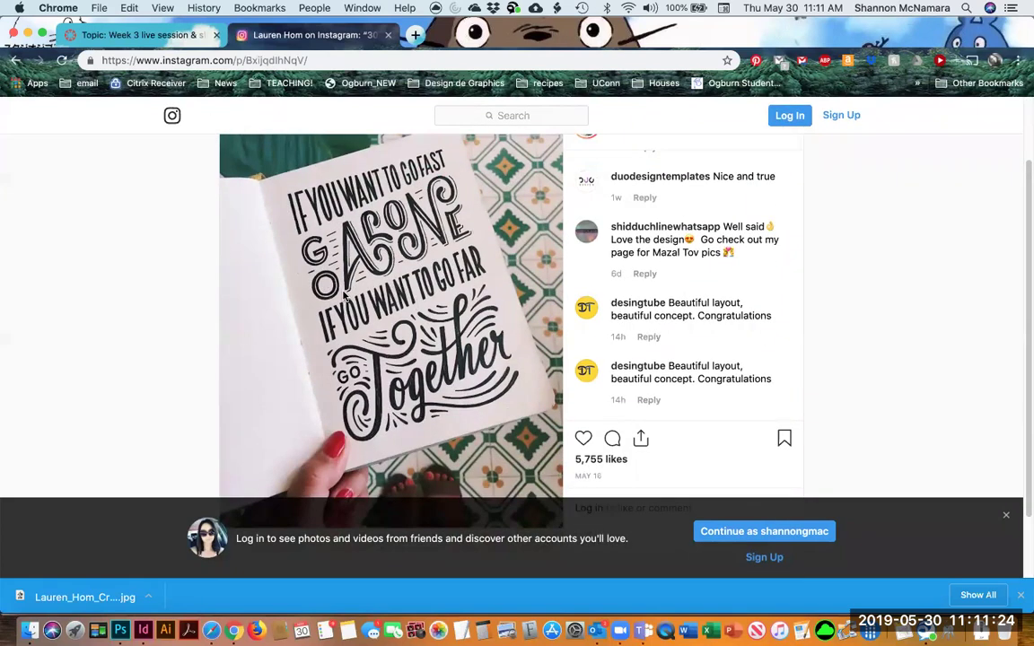
pyautogui.rightClick(404, 269)
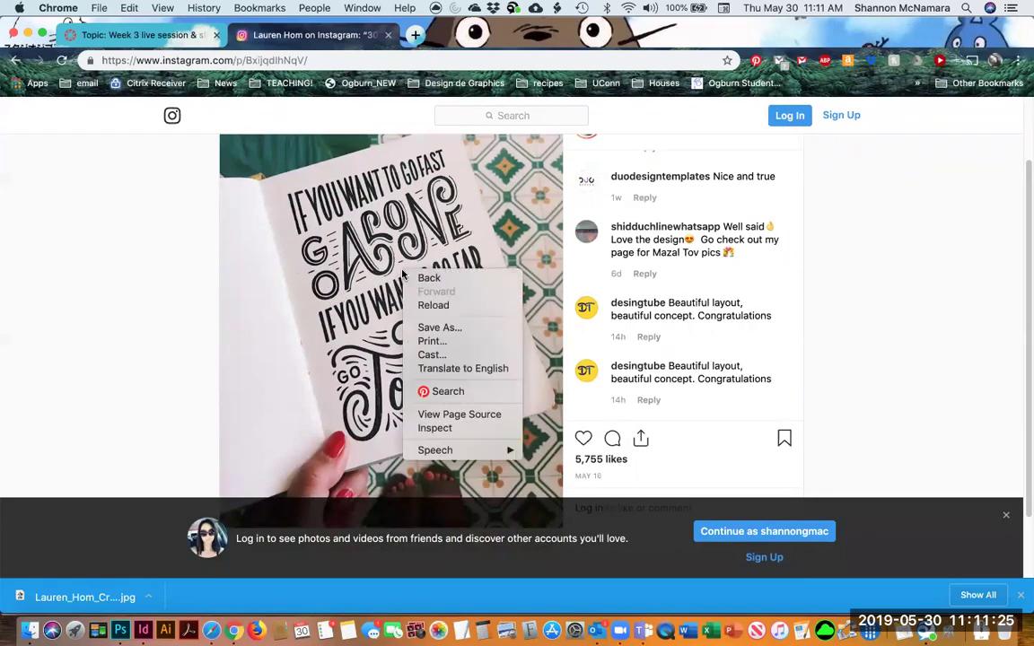
pyautogui.click(431, 329)
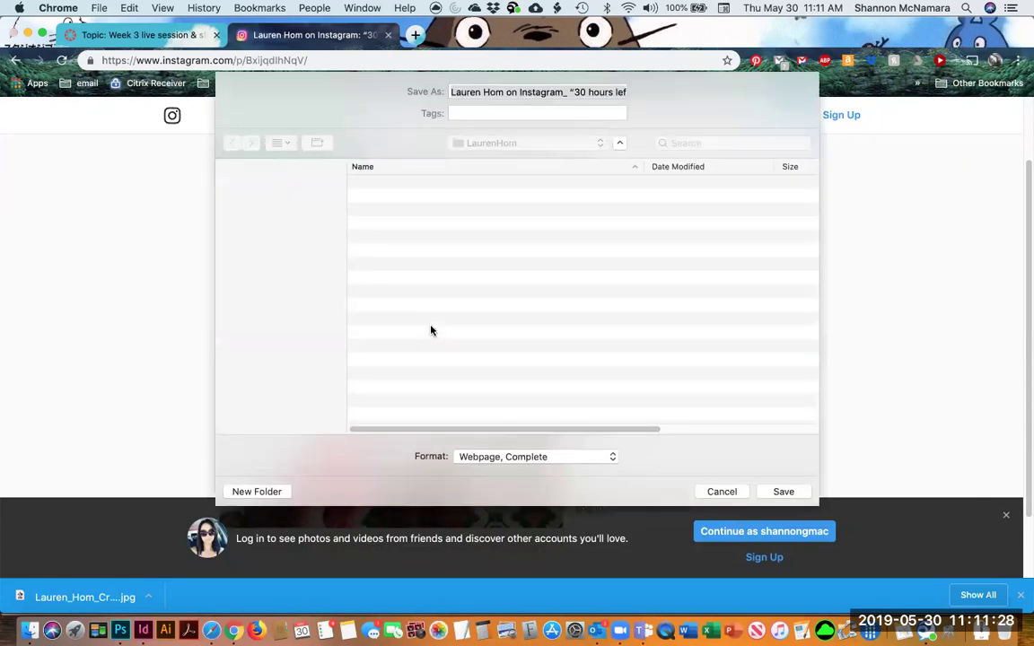
pyautogui.click(759, 492)
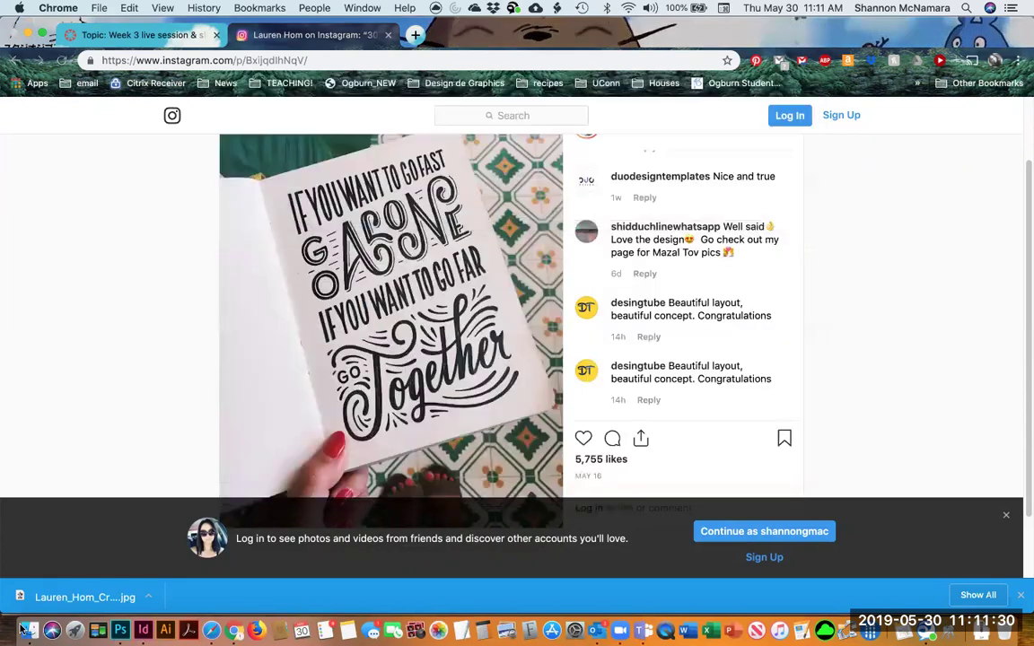
pyautogui.press('super+Tab')
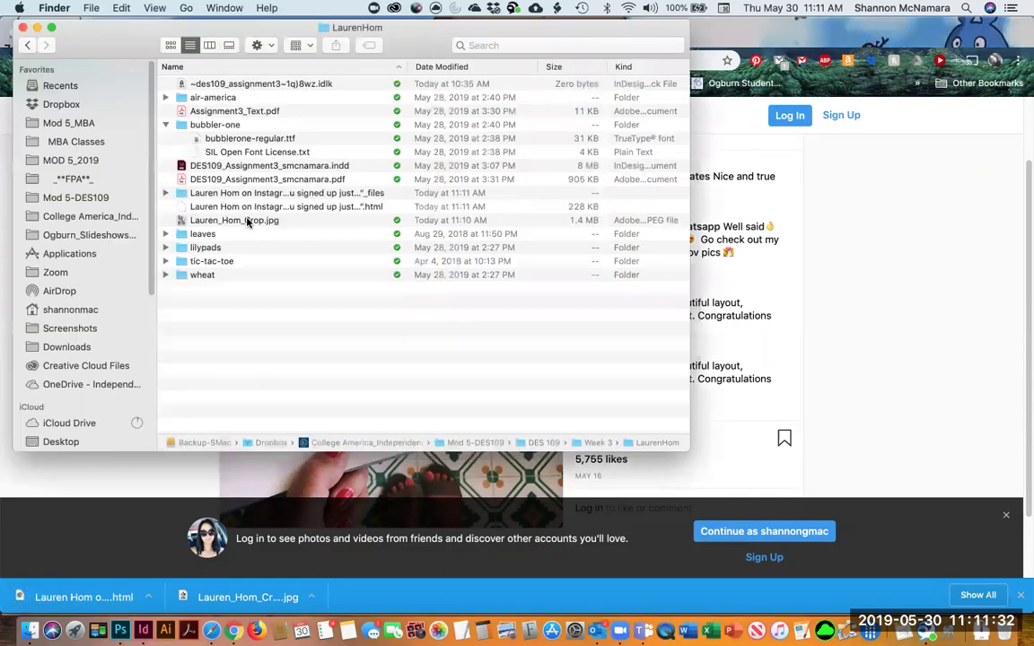
pyautogui.click(947, 277)
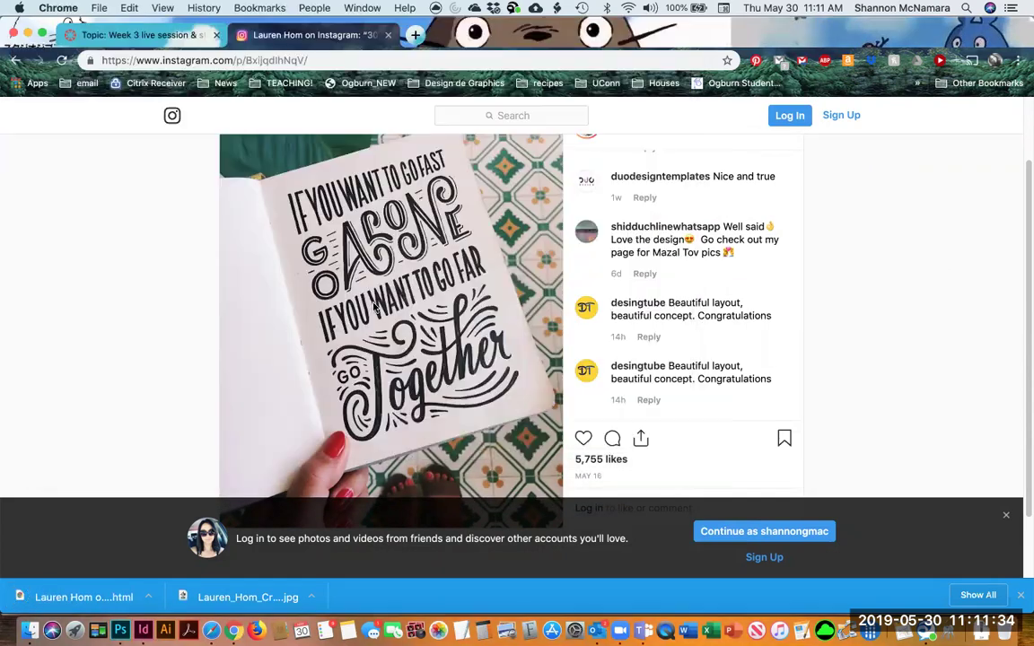
# Step: Leave the Instagram post, return to the Hom Sweet Hom About page, and open the site's Work gallery
pyautogui.rightClick(418, 260)
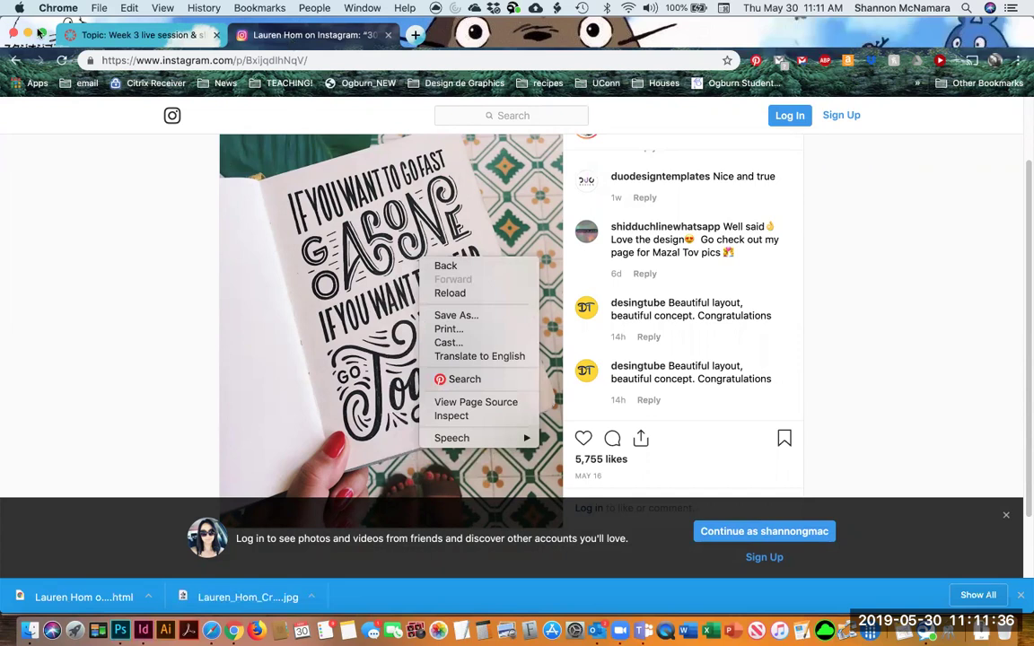
pyautogui.click(15, 60)
pyautogui.click(16, 60)
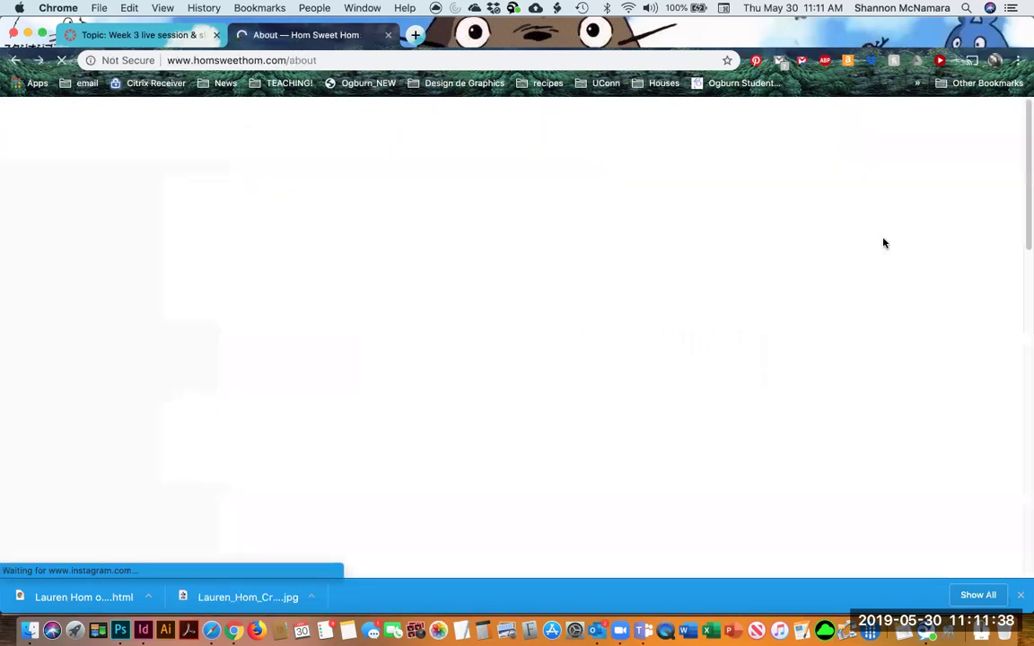
pyautogui.scroll(3, 449, 305)
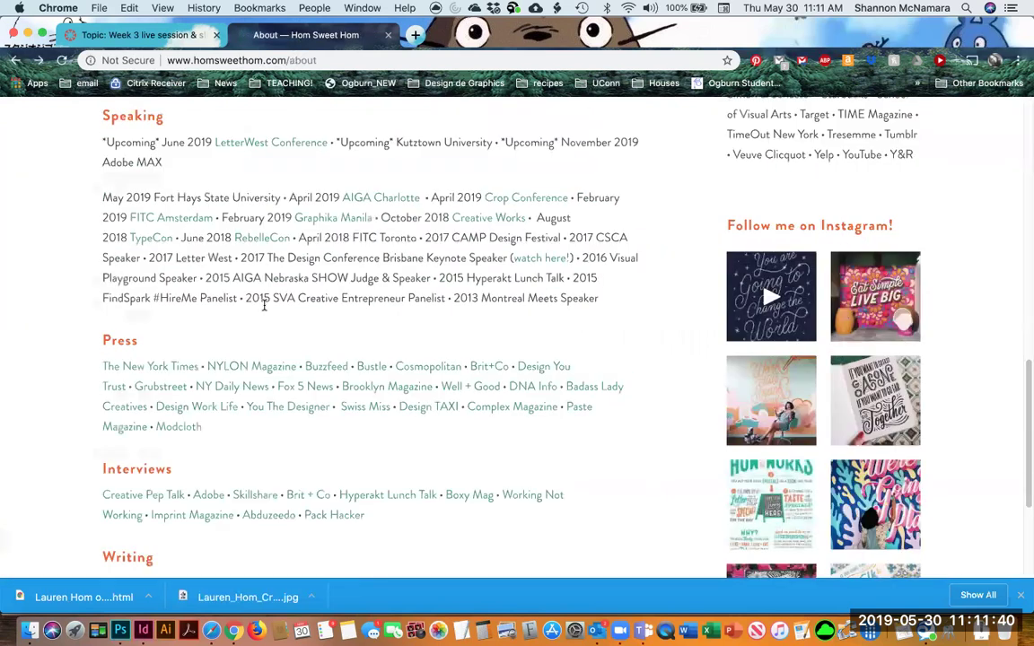
pyautogui.scroll(10, 539, 359)
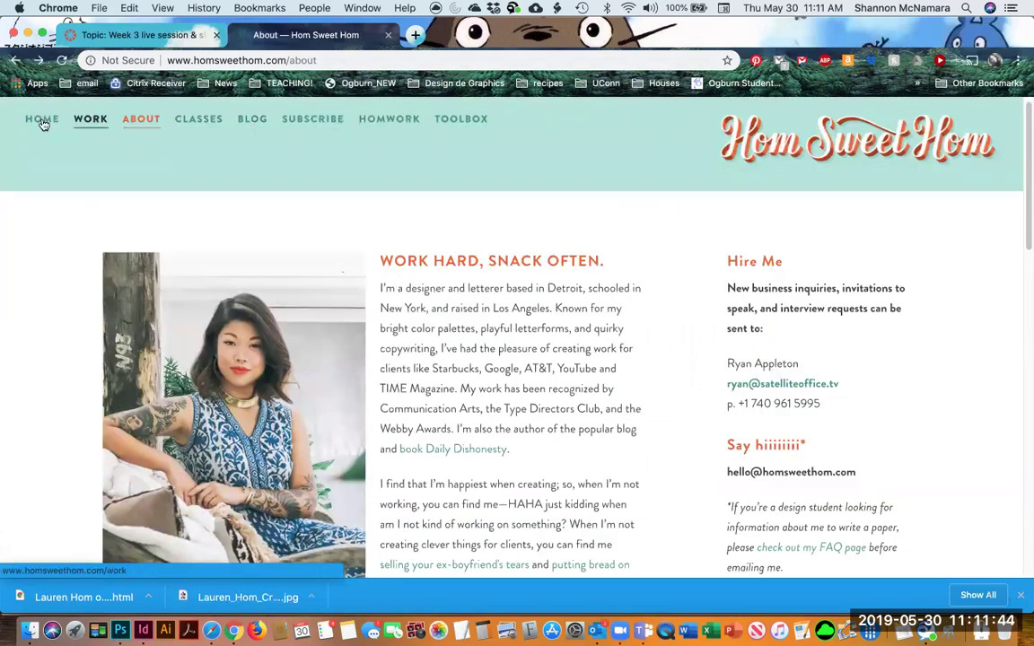
pyautogui.click(93, 122)
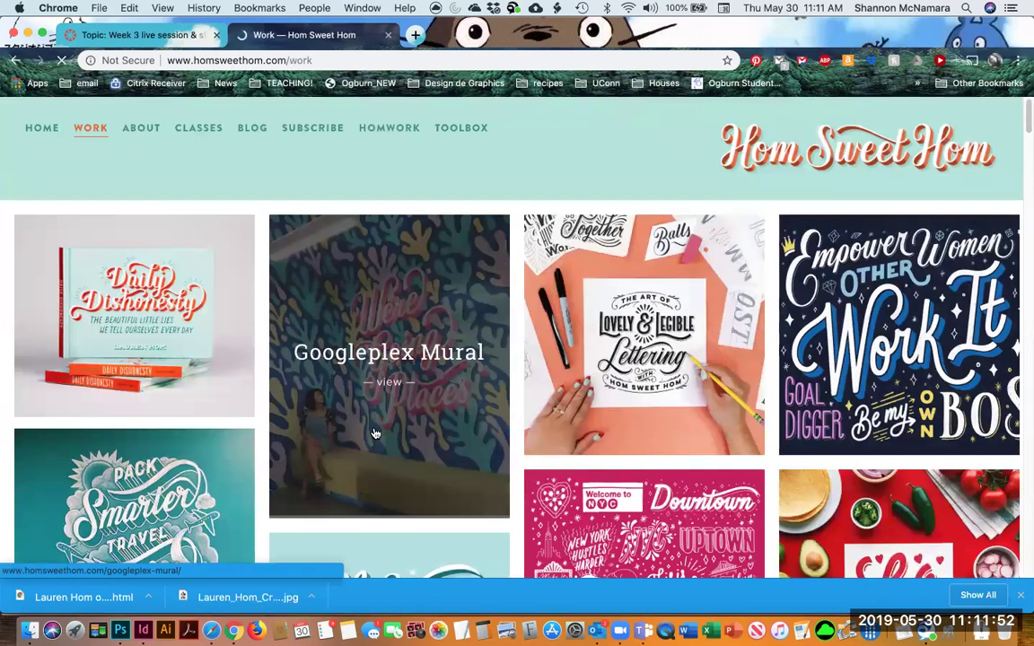
# Step: Open the Lennox project and examine its lettering images and the gallery thumbnails below for artwork suited to the poster
pyautogui.scroll(-3, 375, 434)
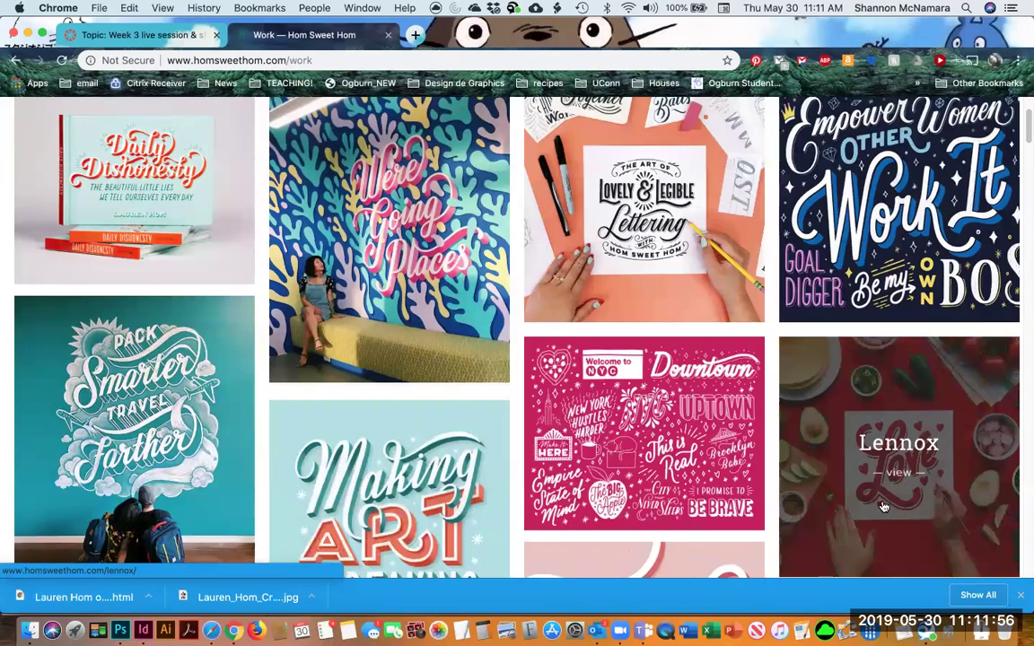
pyautogui.click(878, 524)
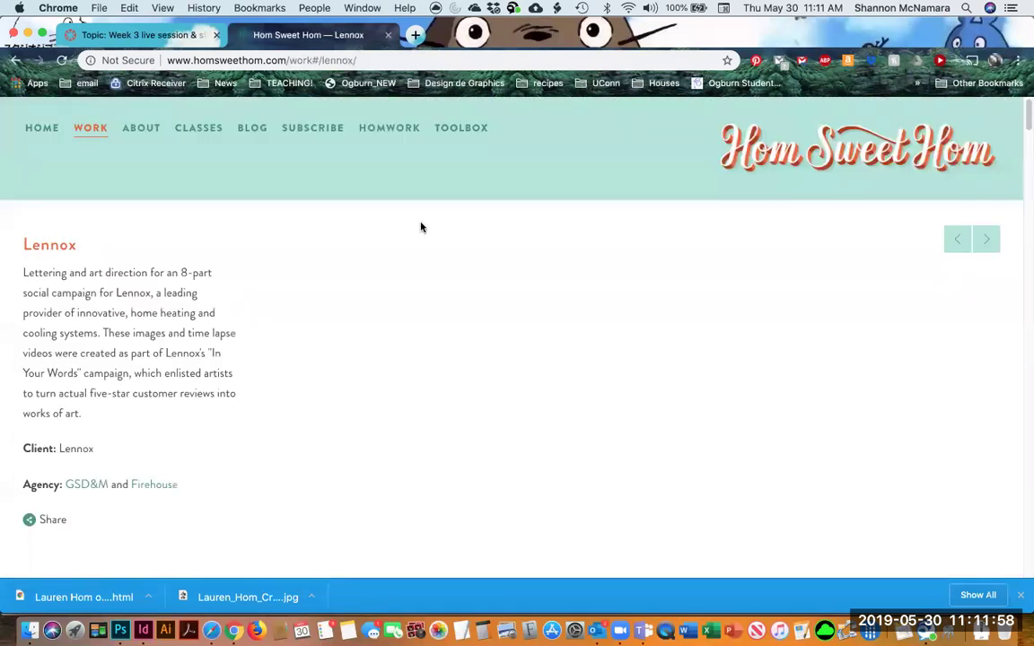
pyautogui.scroll(-3, 421, 227)
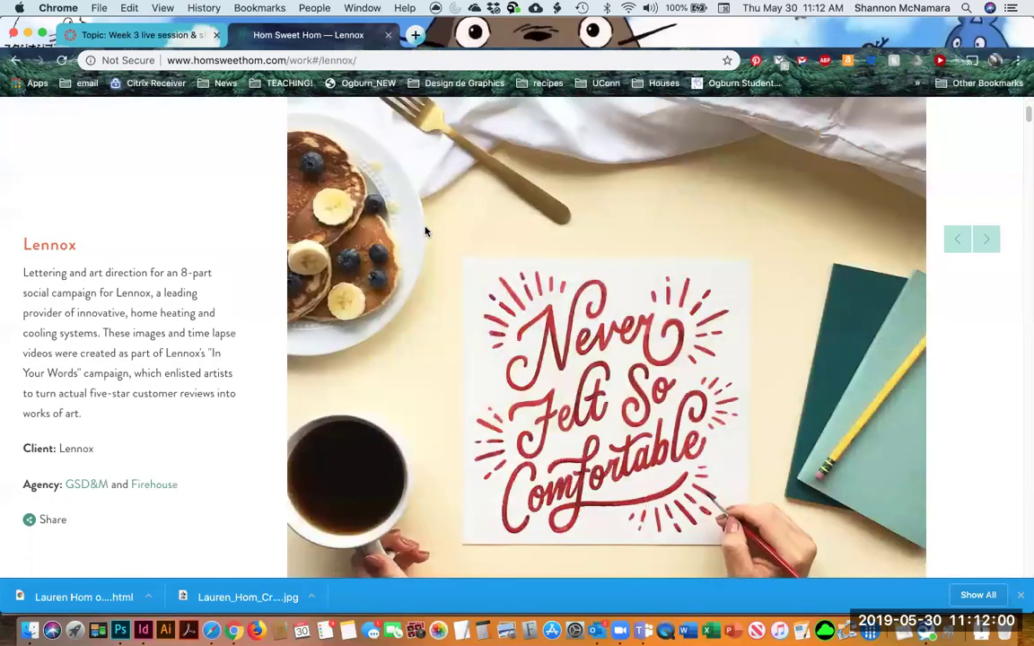
pyautogui.scroll(-2, 679, 307)
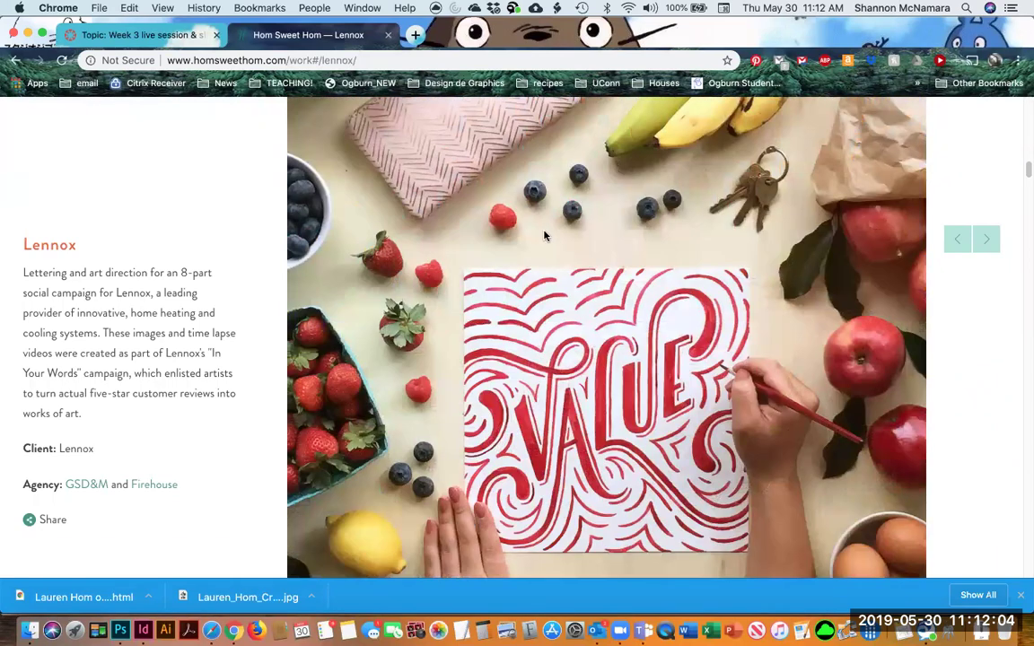
pyautogui.scroll(-6, 544, 235)
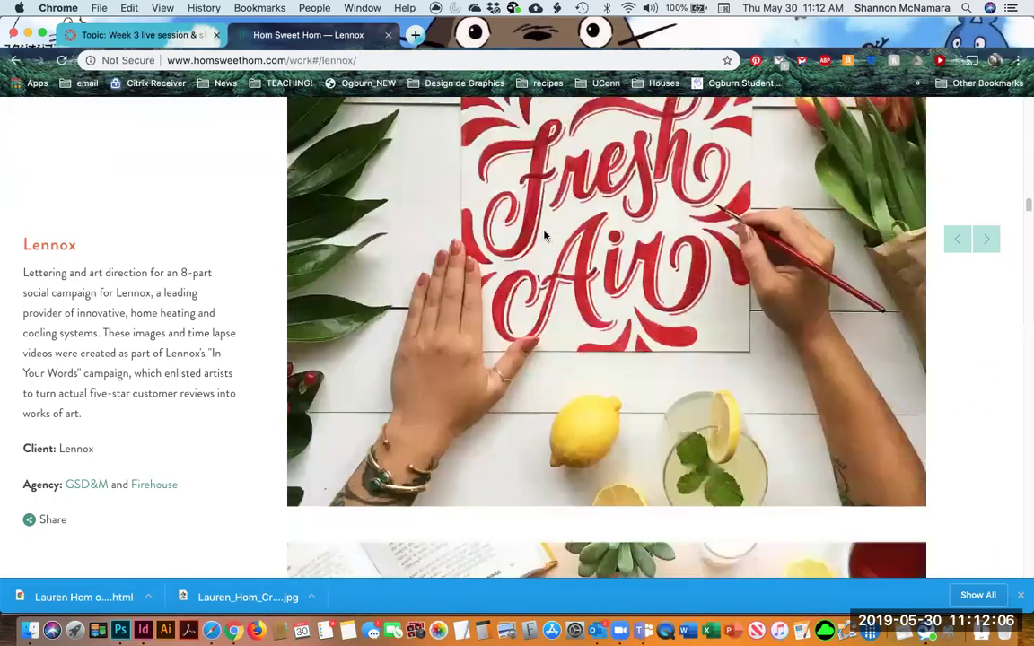
pyautogui.scroll(-10, 544, 235)
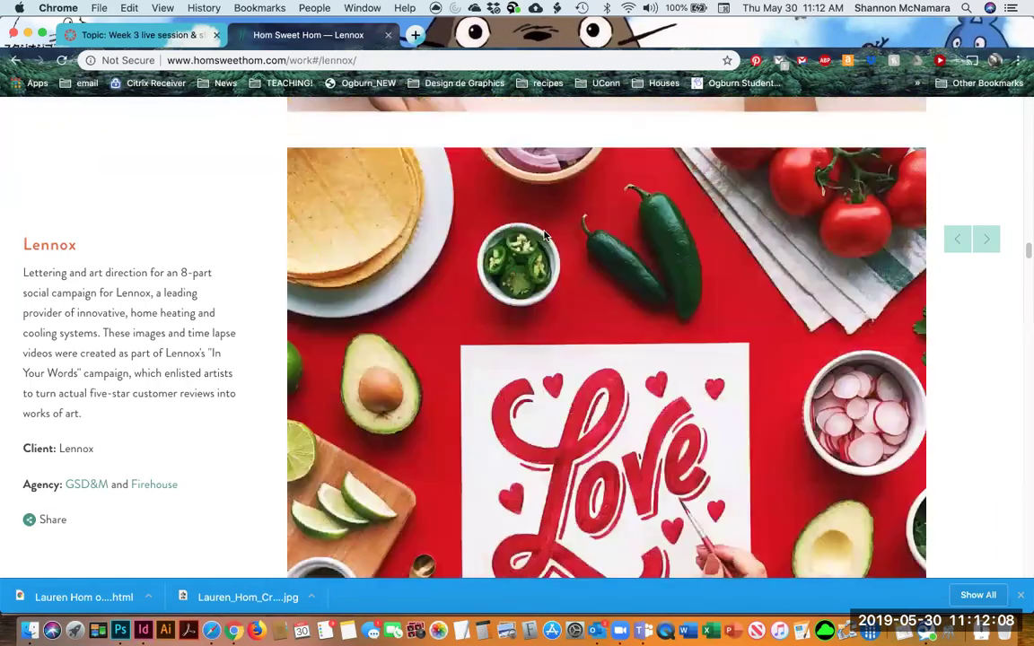
pyautogui.scroll(7, 544, 235)
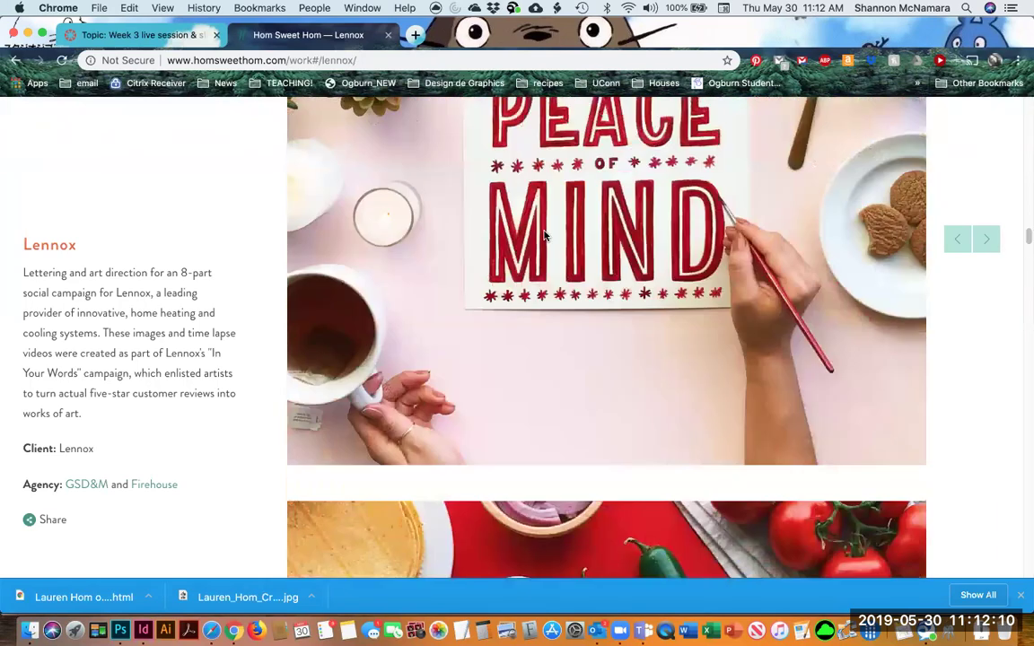
pyautogui.scroll(-11, 544, 235)
pyautogui.scroll(-6, 544, 235)
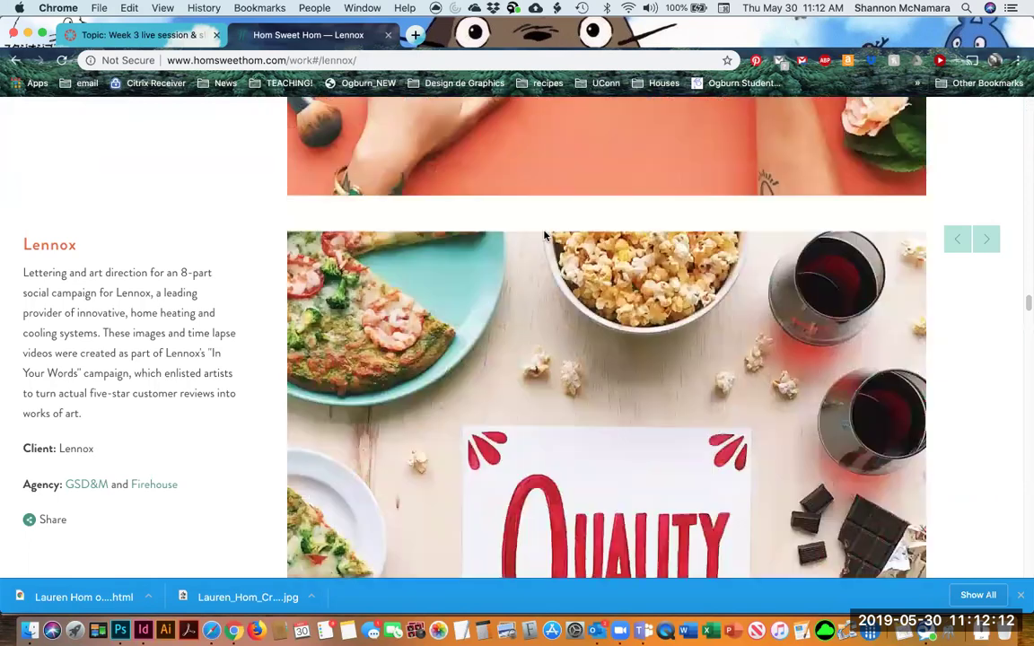
pyautogui.scroll(-12, 544, 235)
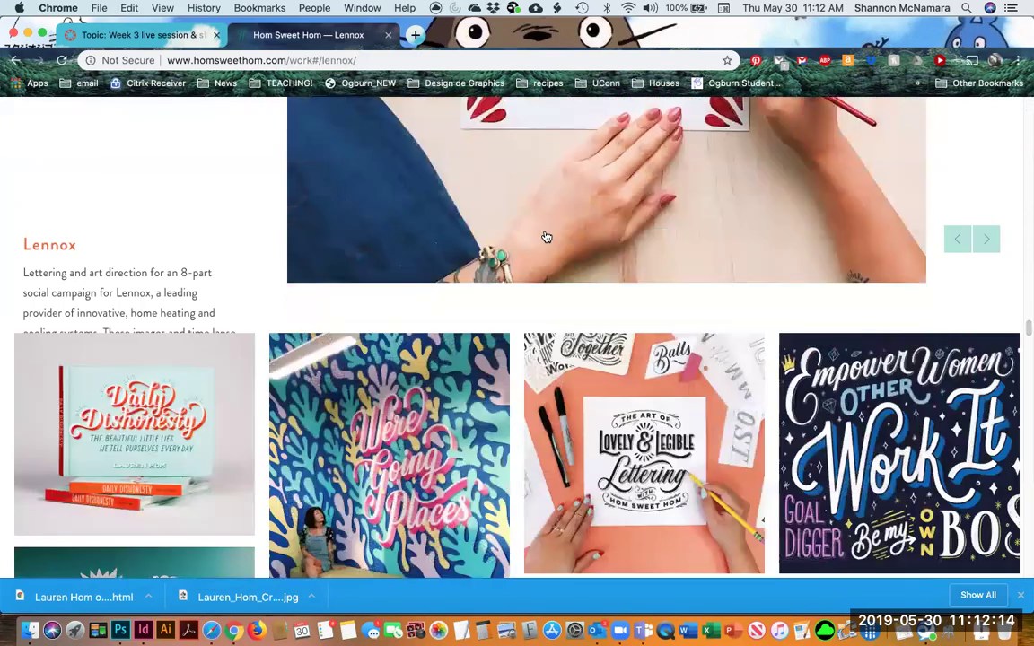
pyautogui.scroll(-3, 544, 235)
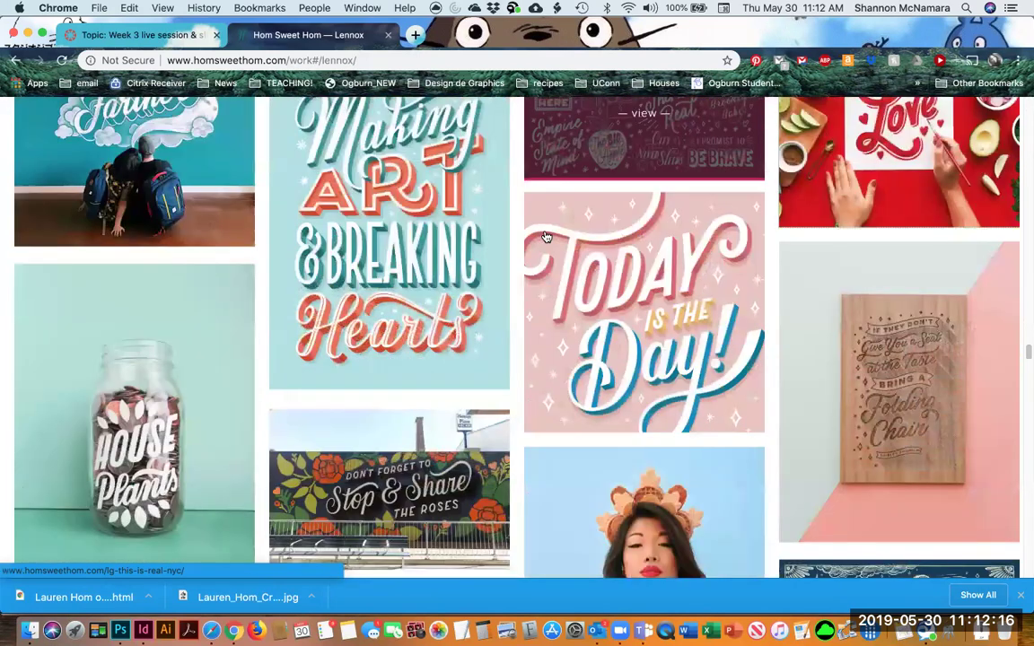
pyautogui.scroll(-7, 544, 236)
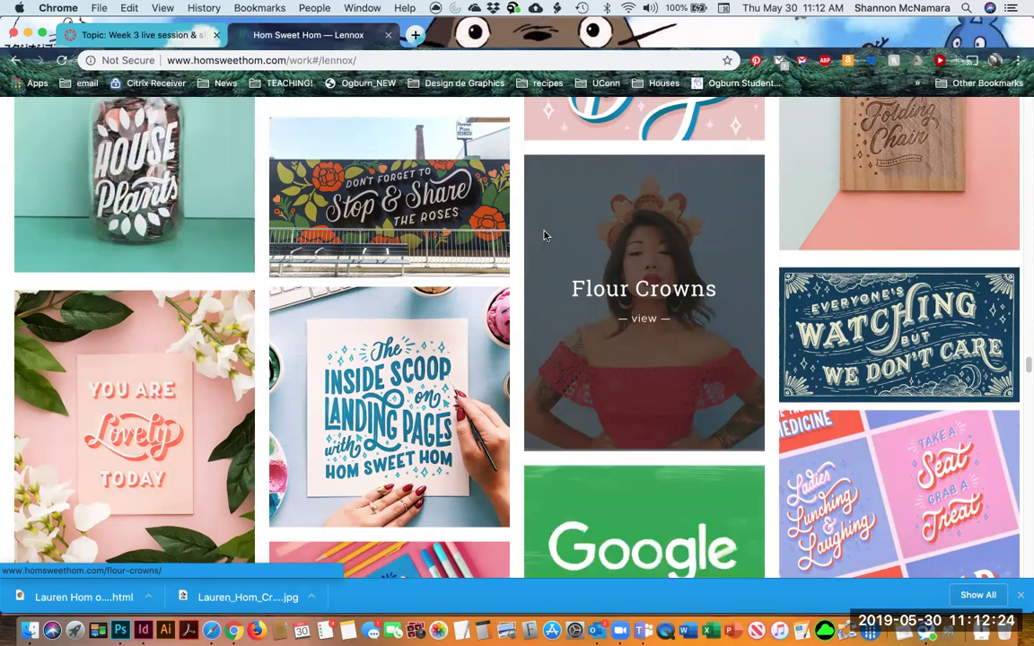
# Step: Switch to InDesign to review the poster layout, check the LaurenHom folder in Finder, and return to Chrome
pyautogui.press('super+Tab')
pyautogui.press('super+Tab')
pyautogui.press('super+Tab')
pyautogui.press('super+Tab')
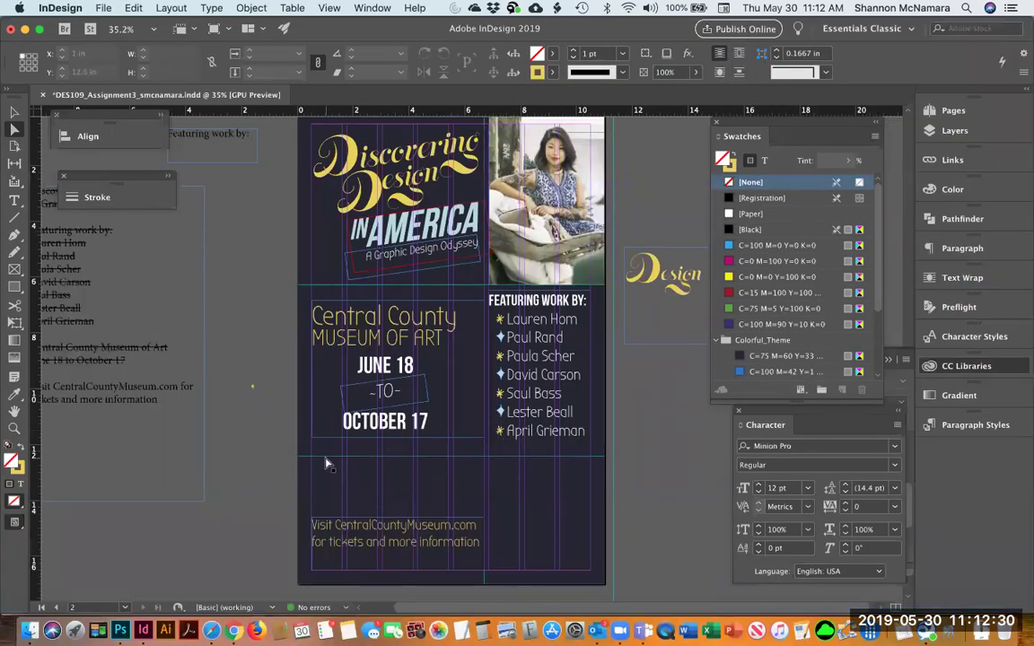
pyautogui.press('super+Tab')
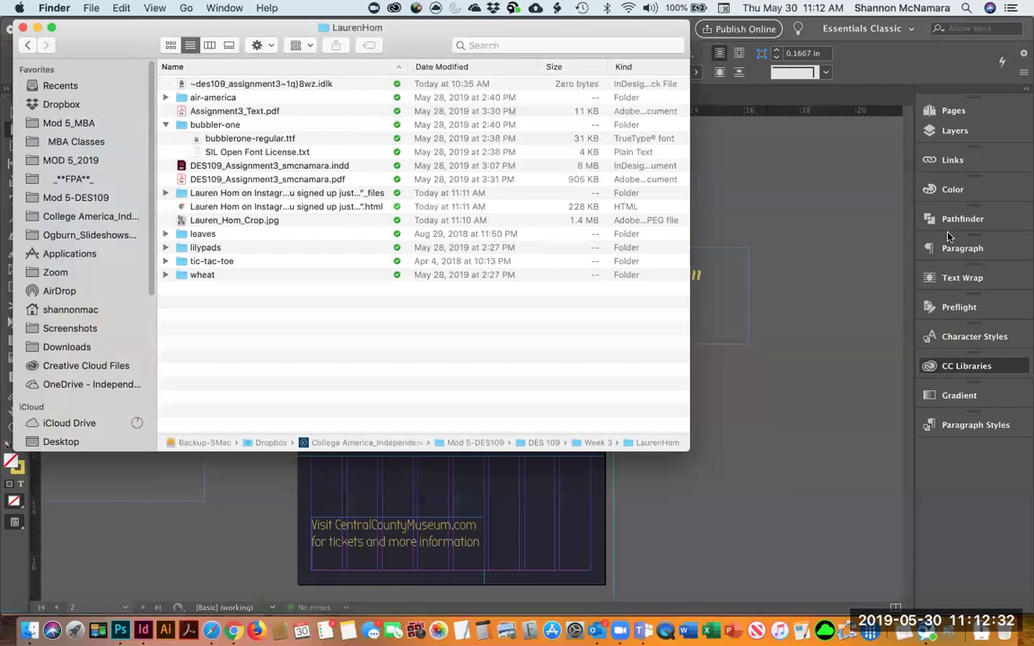
pyautogui.press('super+Tab')
pyautogui.press('super+Tab')
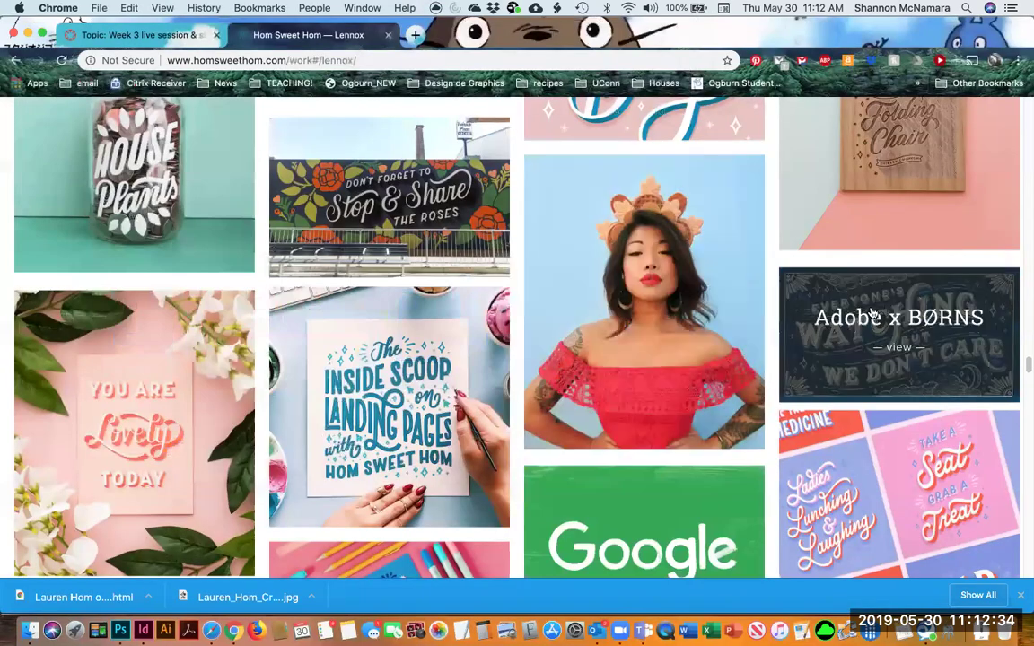
# Step: Open the Adobe x BØRNS project and save its lettering artwork as lauren-hom-borns-adobe.jpg in the LaurenHom folder
pyautogui.click(868, 294)
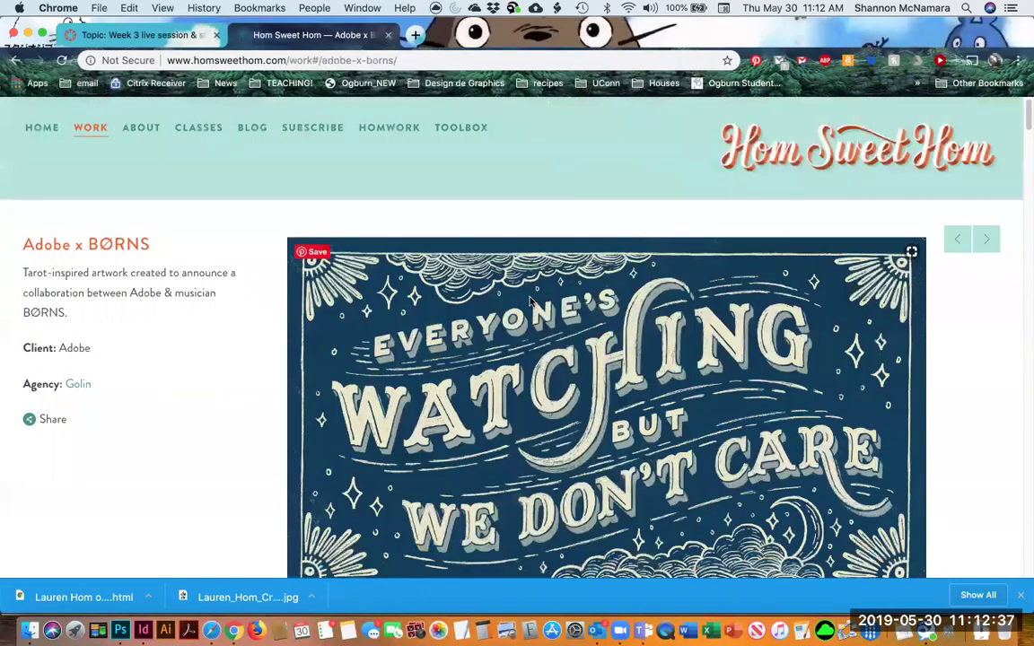
pyautogui.rightClick(530, 299)
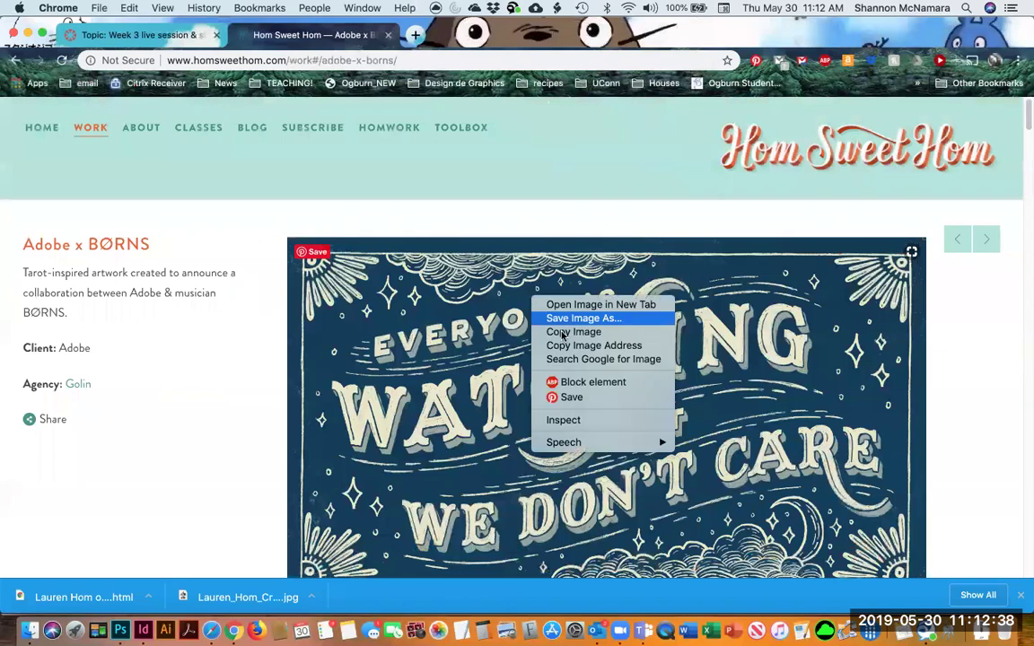
pyautogui.click(583, 318)
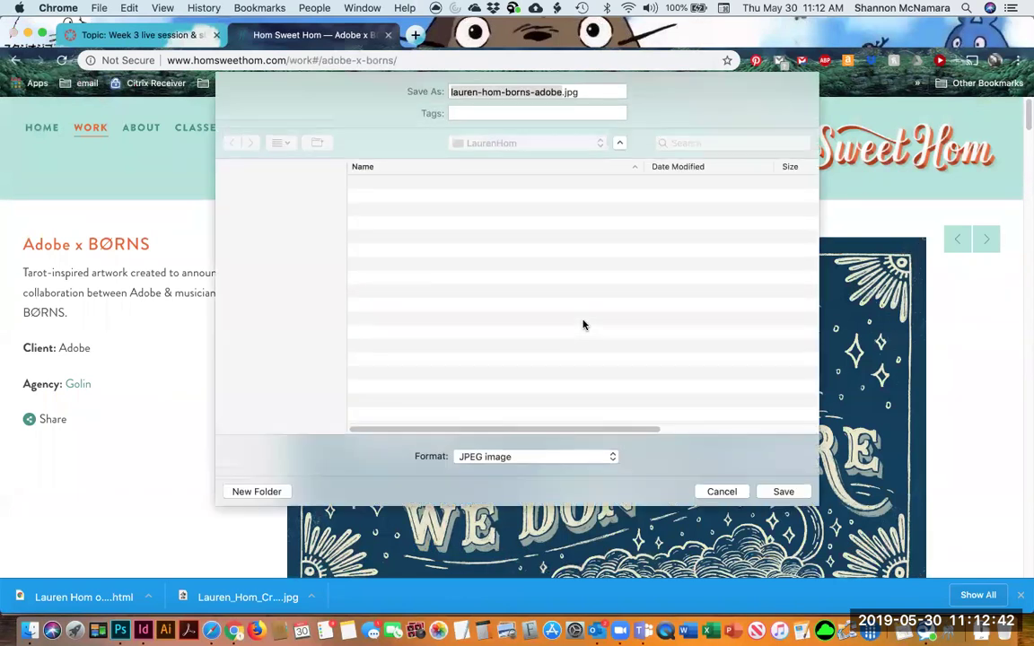
pyautogui.press('Return')
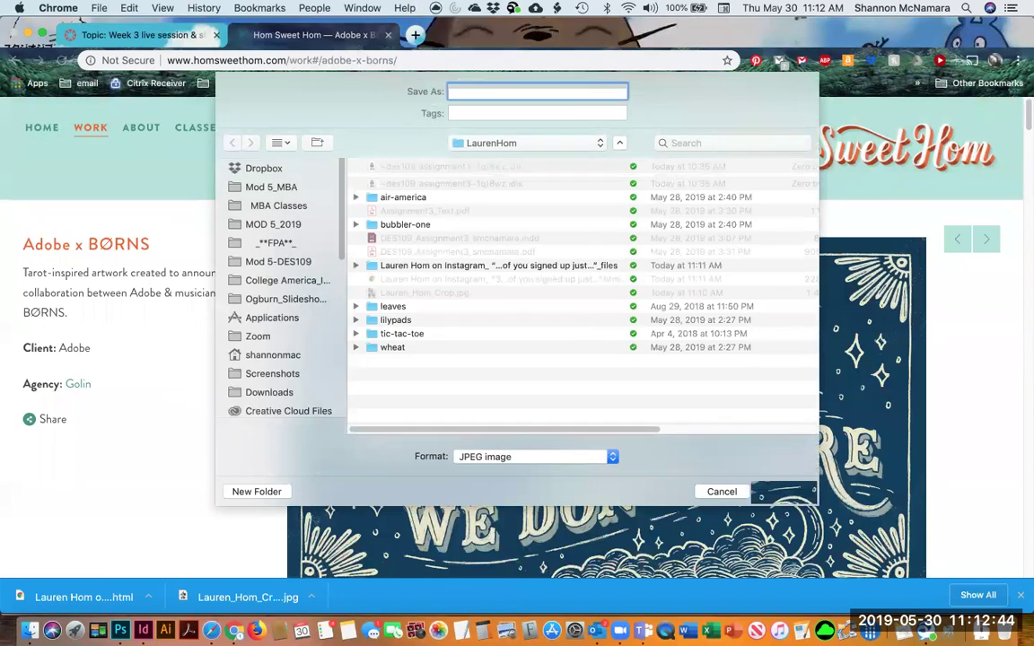
# Step: Return to the Lennox project and save its Fresh Air lettering image as fresh-air.jpg in the LaurenHom folder
pyautogui.click(17, 60)
pyautogui.scroll(-5, 721, 381)
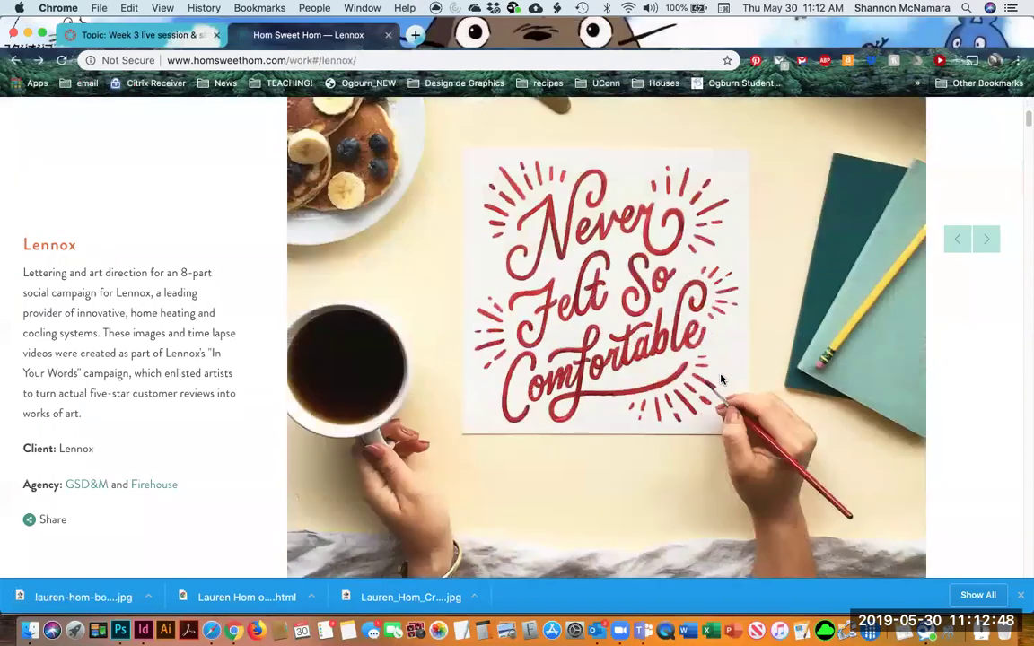
pyautogui.scroll(1, 582, 312)
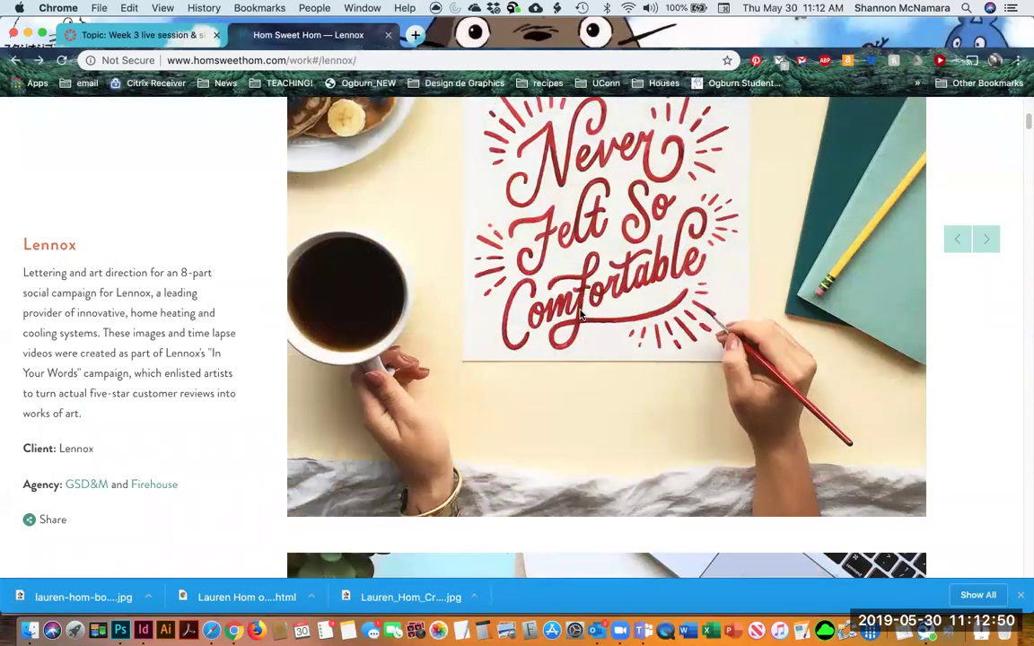
pyautogui.scroll(-7, 580, 314)
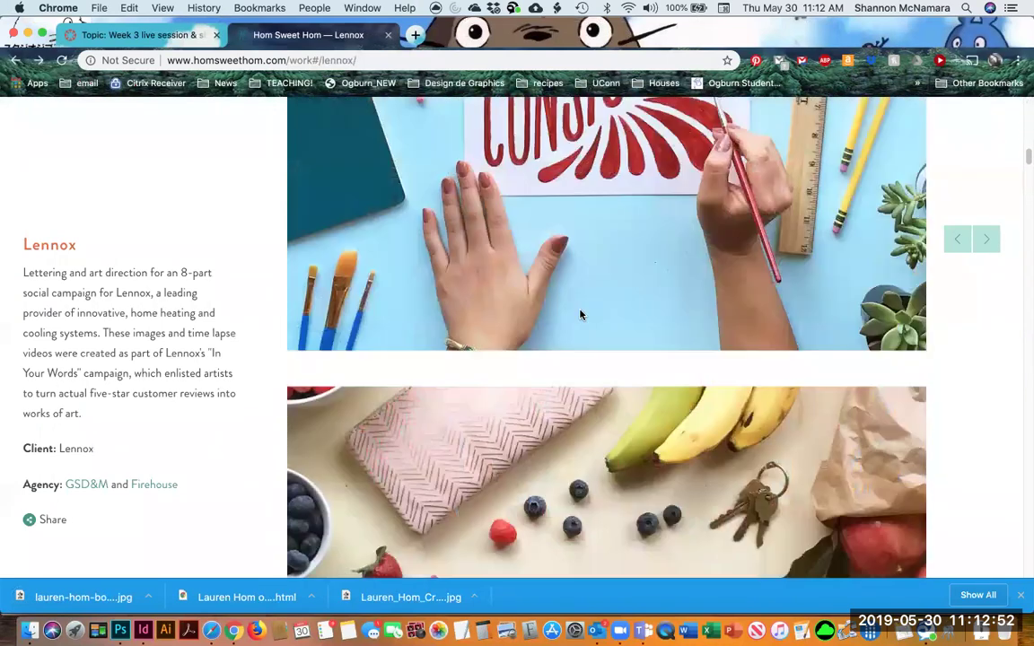
pyautogui.scroll(-8, 580, 314)
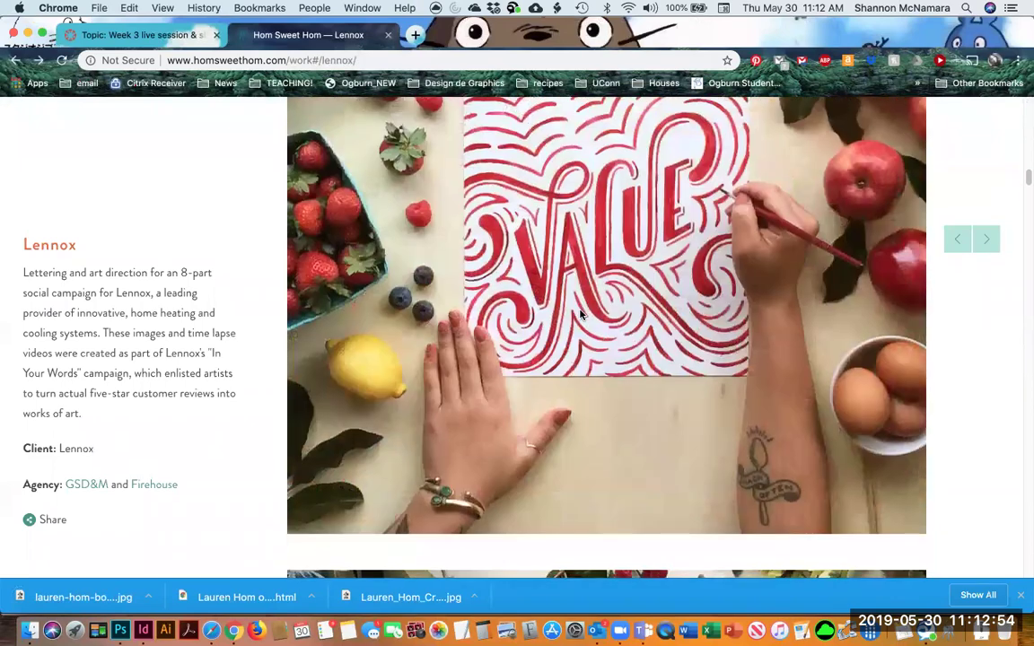
pyautogui.scroll(-5, 580, 314)
pyautogui.scroll(-1, 583, 323)
pyautogui.rightClick(583, 331)
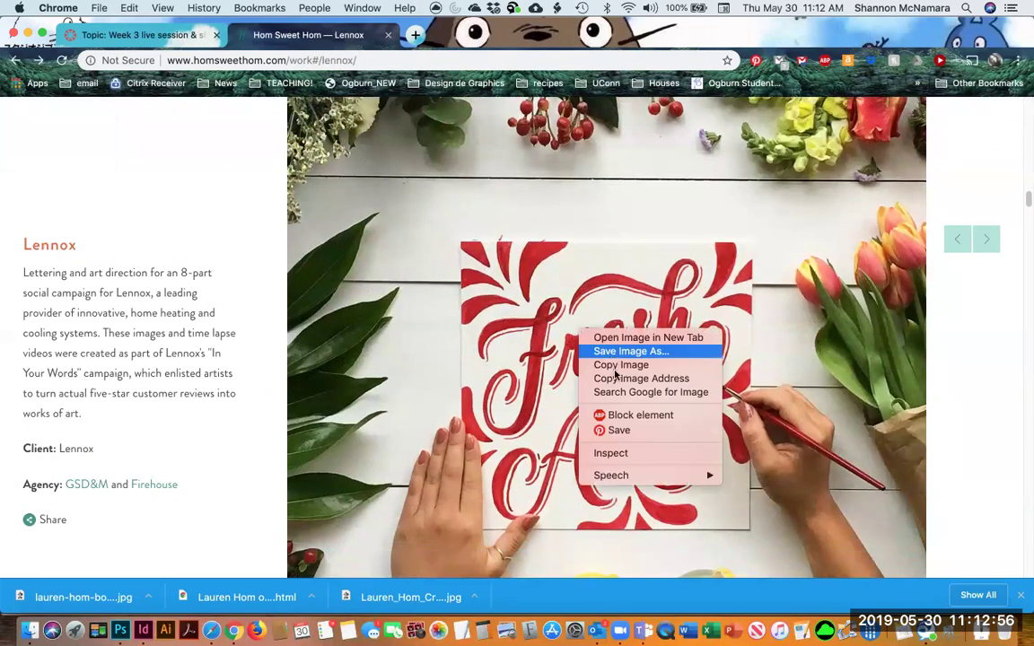
pyautogui.click(619, 351)
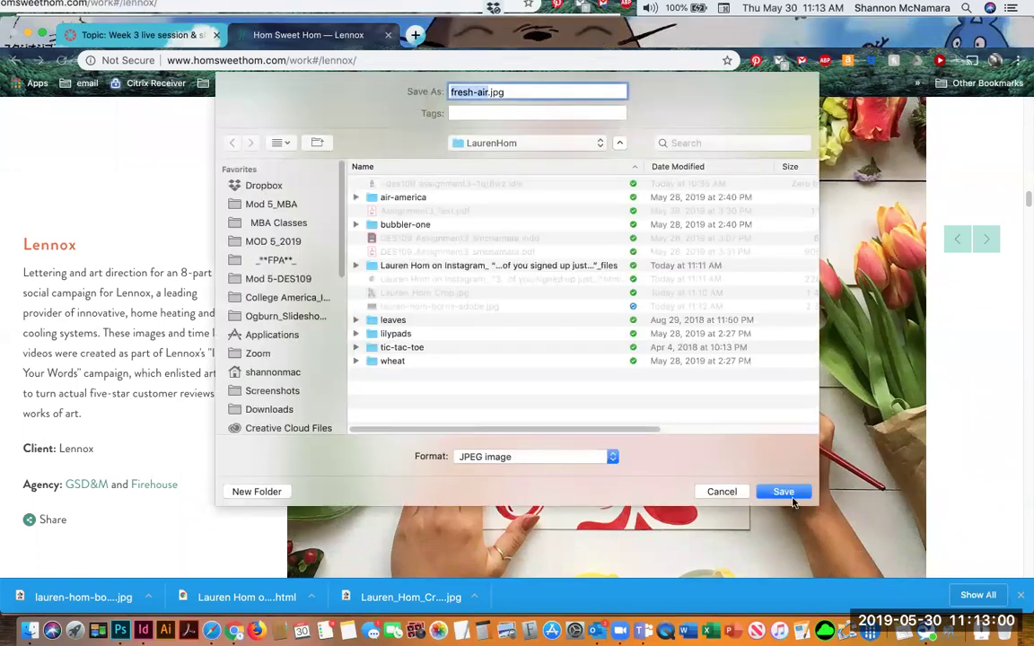
pyautogui.click(785, 491)
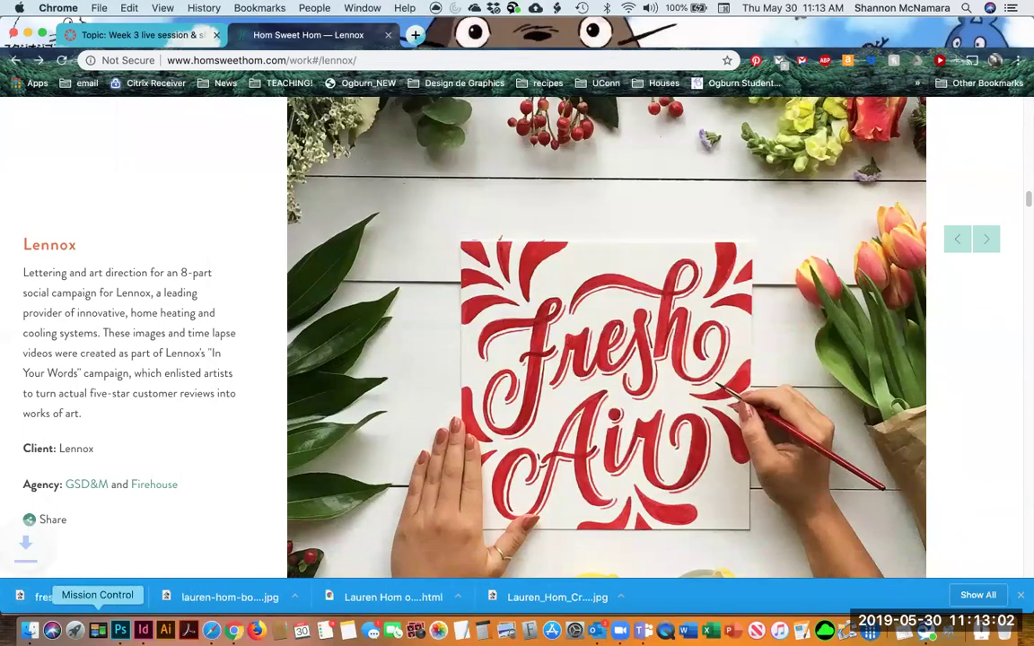
# Step: Open fresh-air.jpg and lauren-hom-borns-adobe.jpg from the LaurenHom folder in Photoshop
pyautogui.click(30, 631)
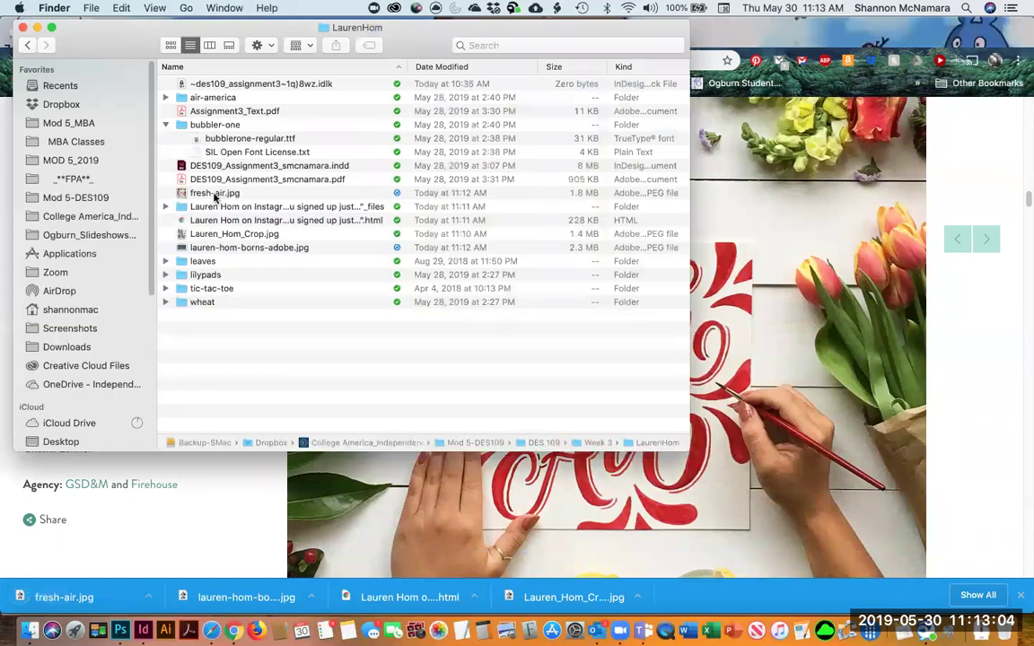
pyautogui.click(216, 194)
pyautogui.keyDown('super'); pyautogui.click(224, 248); pyautogui.keyUp('super')
pyautogui.moveTo(225, 249); pyautogui.dragTo(120, 628)
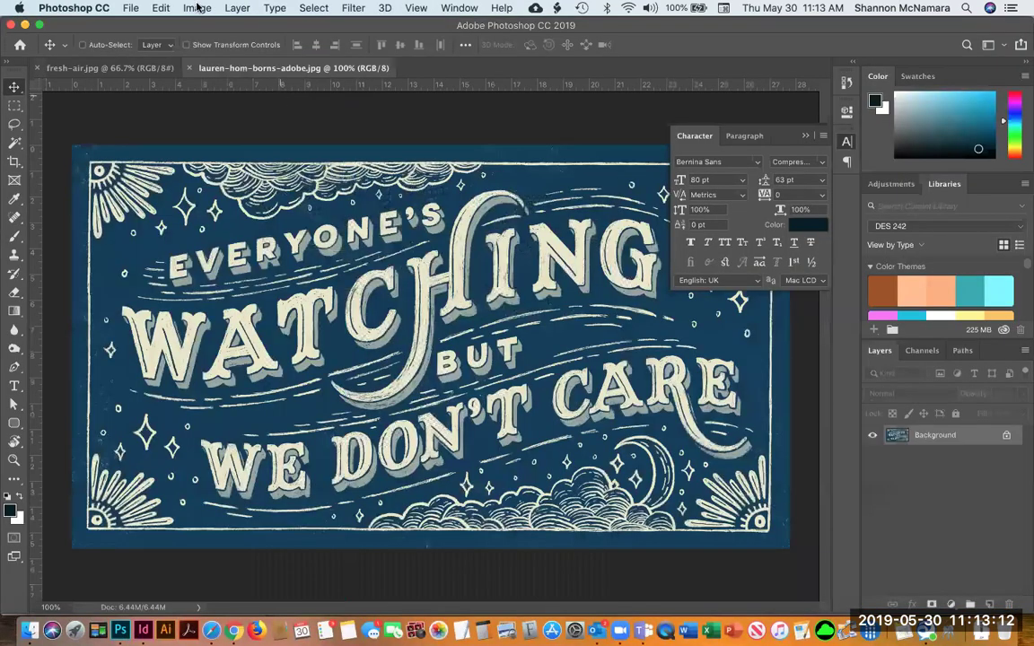
# Step: Convert lauren-hom-borns-adobe.jpg to CMYK Color, accept the profile conversion, then save and close the image
pyautogui.click(197, 7)
pyautogui.moveTo(224, 29)
pyautogui.click(363, 89)
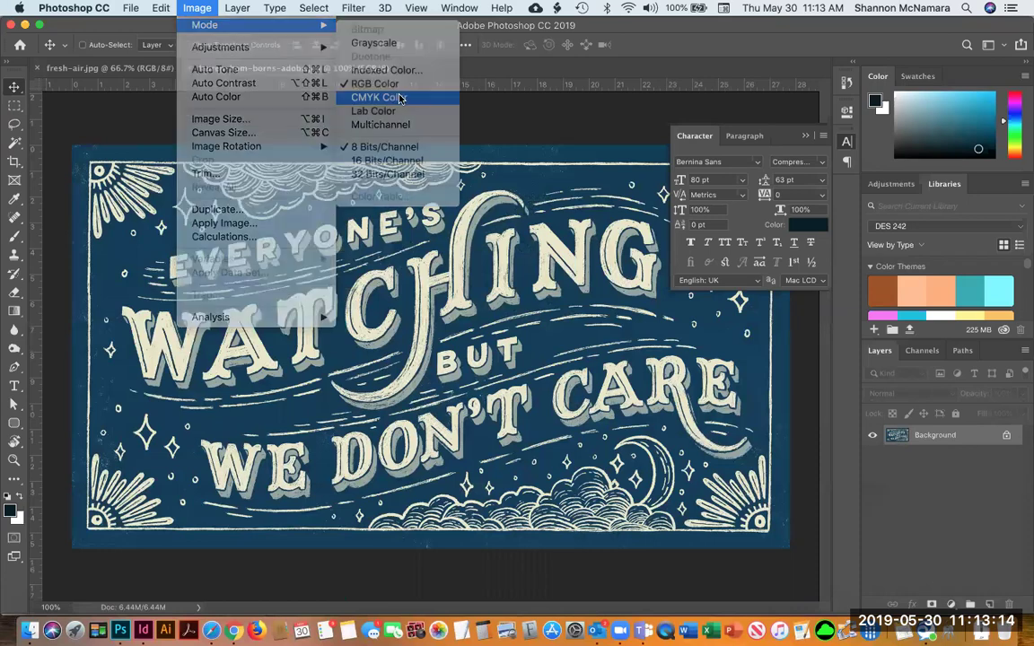
pyautogui.click(621, 261)
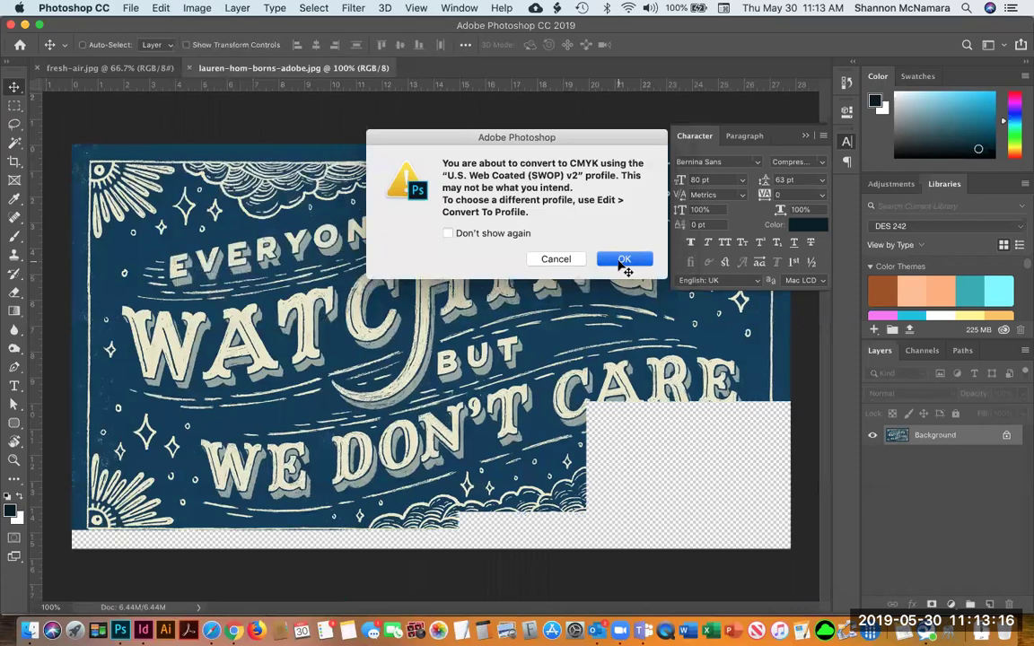
pyautogui.press('super+s')
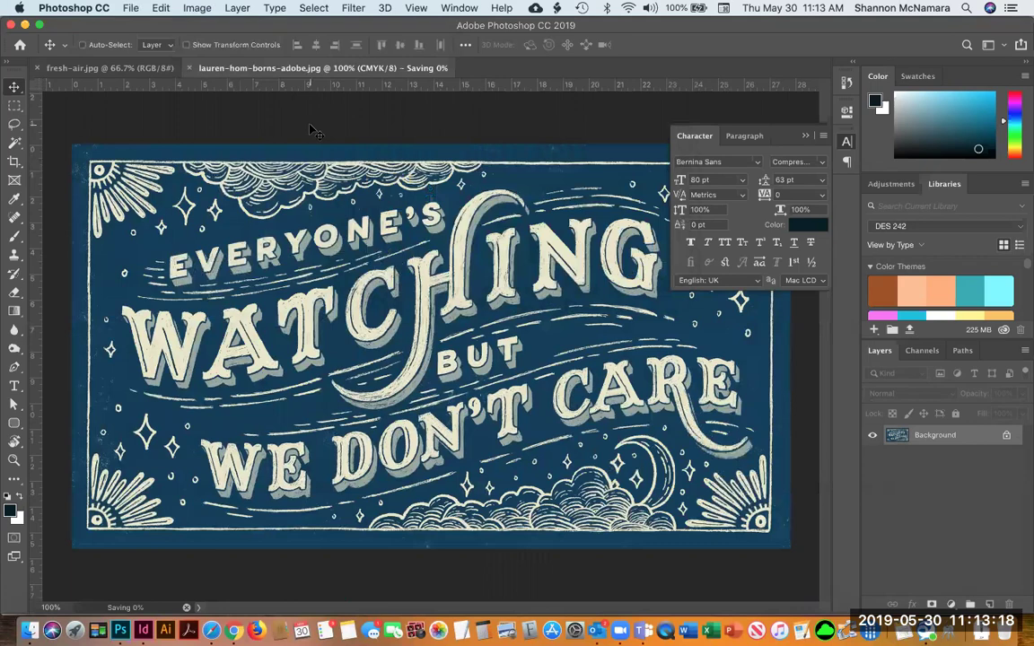
pyautogui.press('super+w')
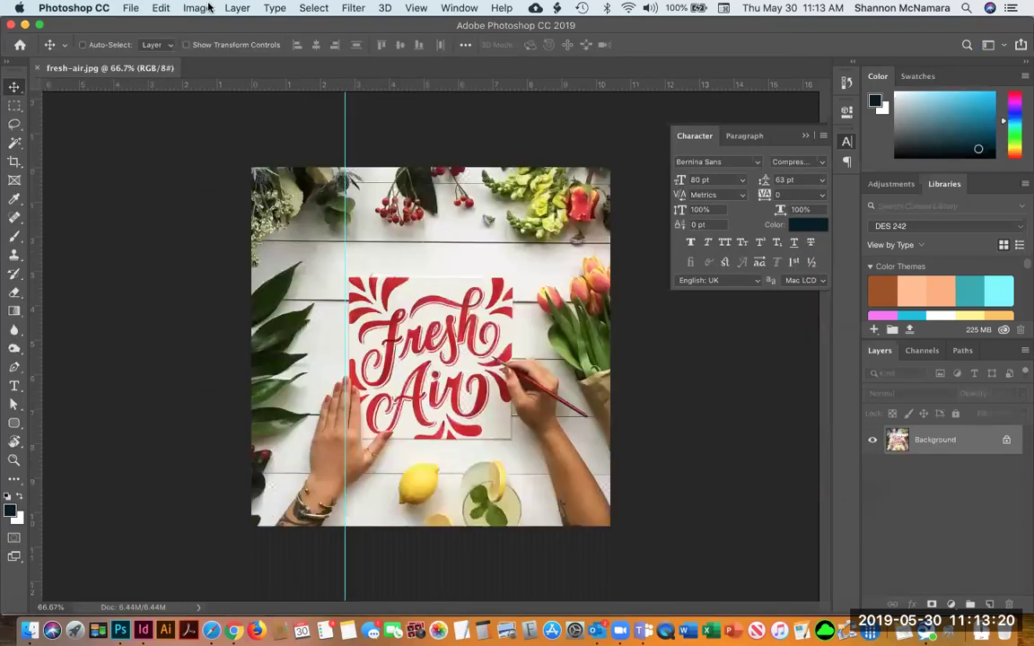
# Step: Convert fresh-air.jpg to CMYK Color, accept the profile conversion, then save and close the image
pyautogui.click(196, 7)
pyautogui.moveTo(225, 25)
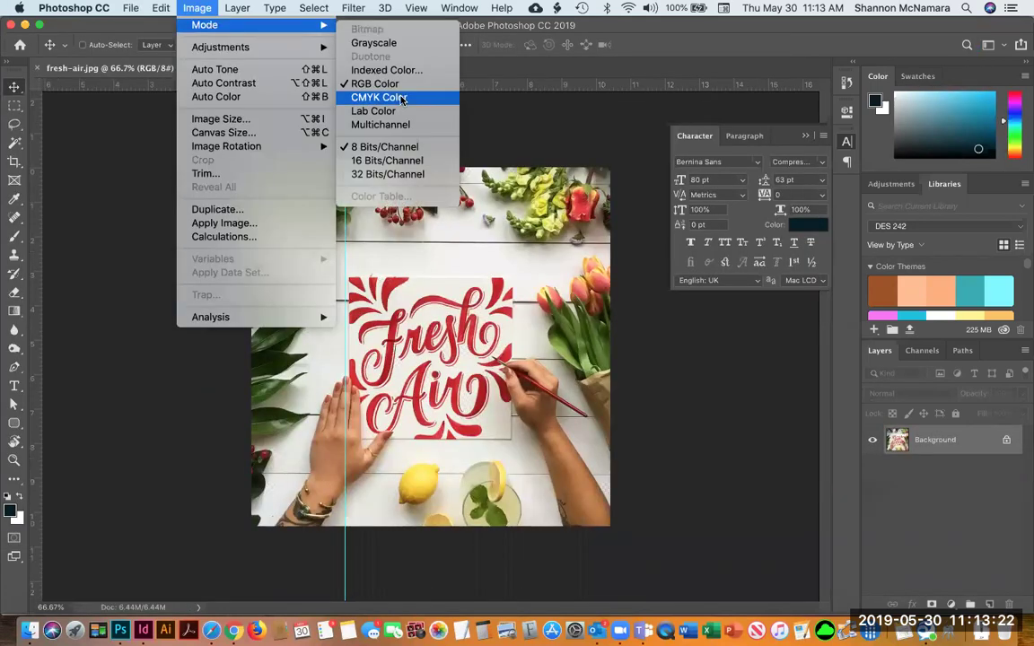
pyautogui.click(401, 99)
pyautogui.click(624, 260)
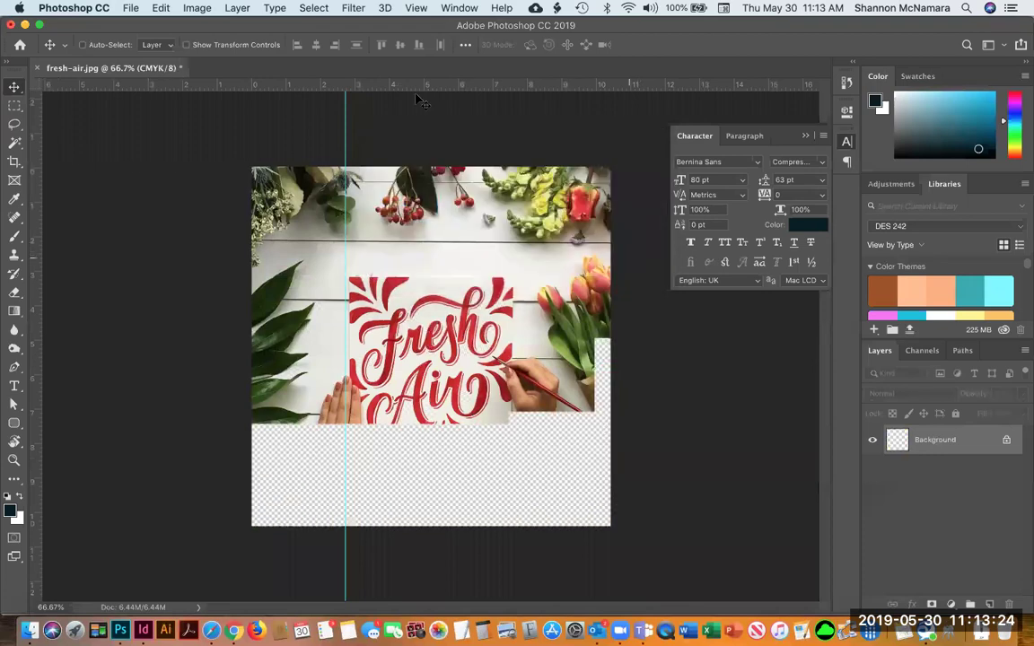
pyautogui.press('super+w')
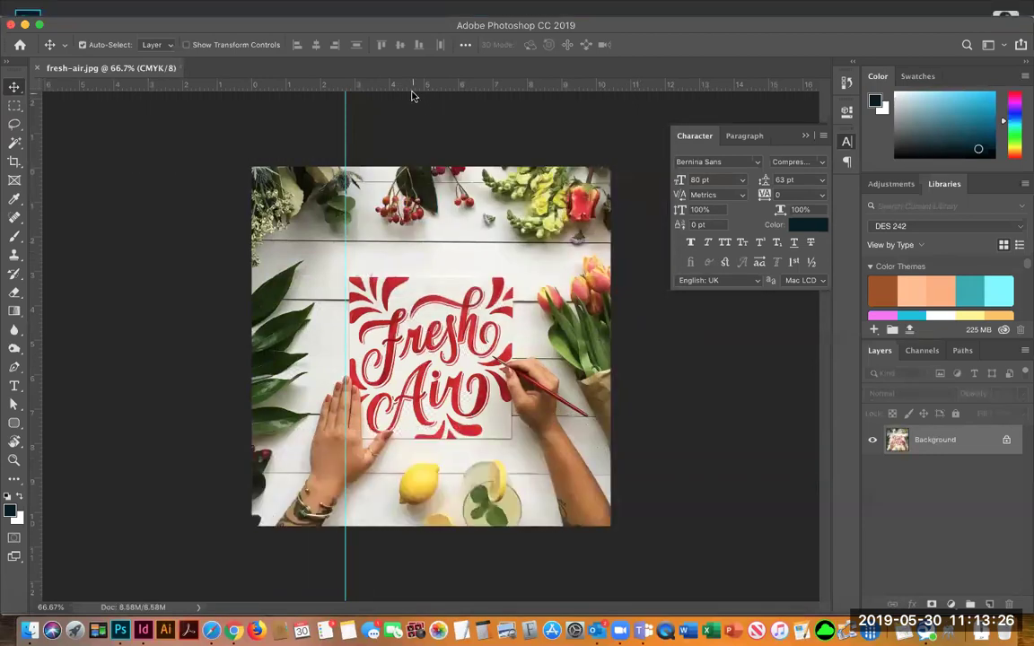
# Step: Switch to InDesign and move the museum website text frame up to the horizontal guide below the dates, fitting its height to the text
pyautogui.press('super+Tab')
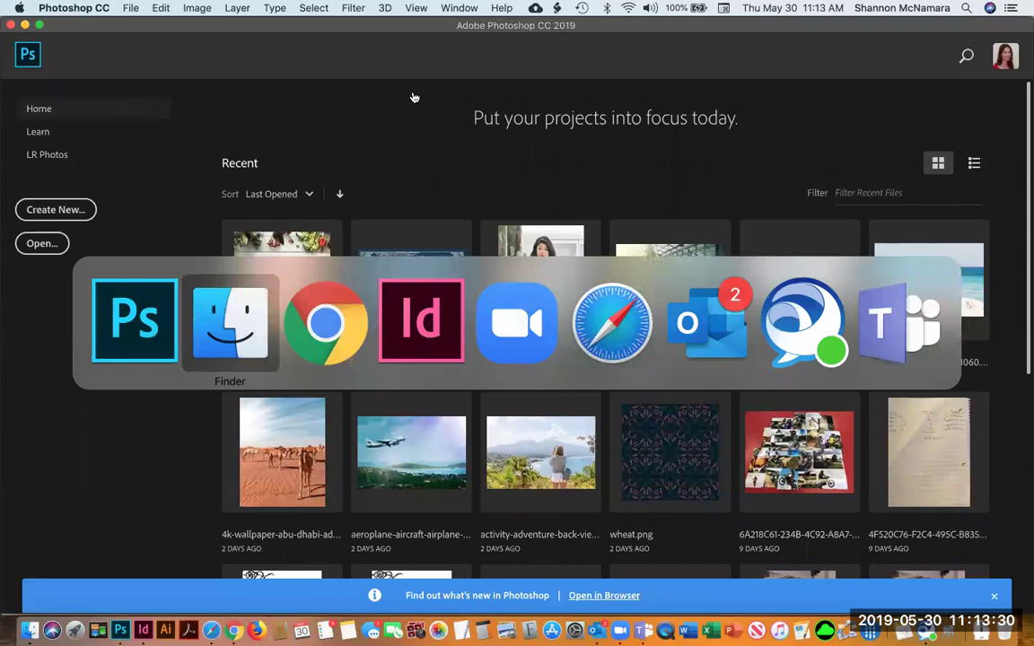
pyautogui.press('super+Tab')
pyautogui.press('super+Tab')
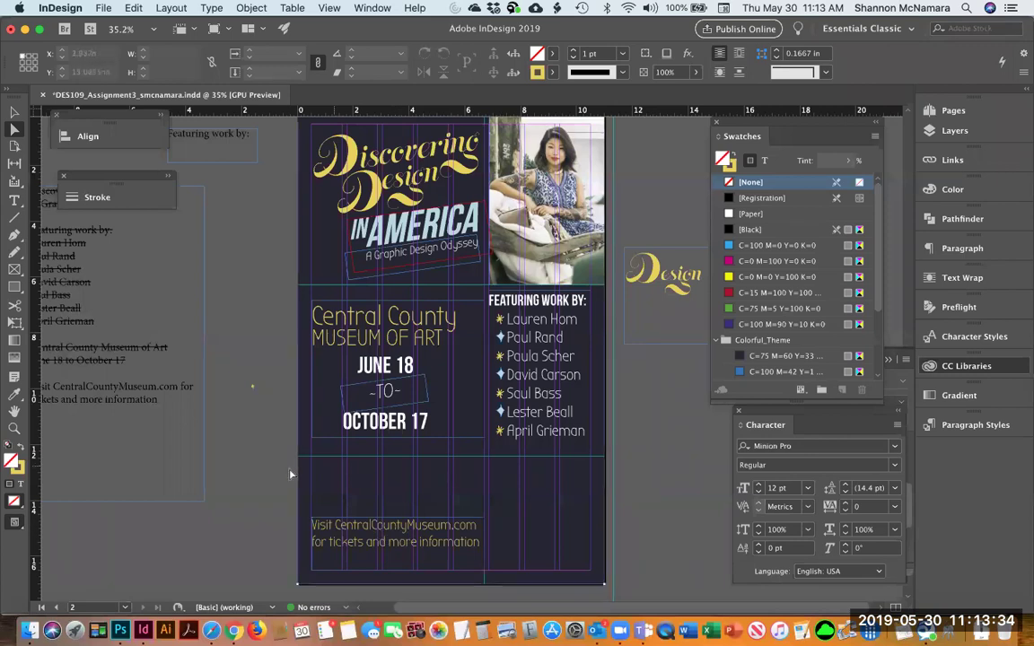
pyautogui.press('v')
pyautogui.moveTo(422, 532); pyautogui.dragTo(406, 511)
pyautogui.doubleClick(398, 509)
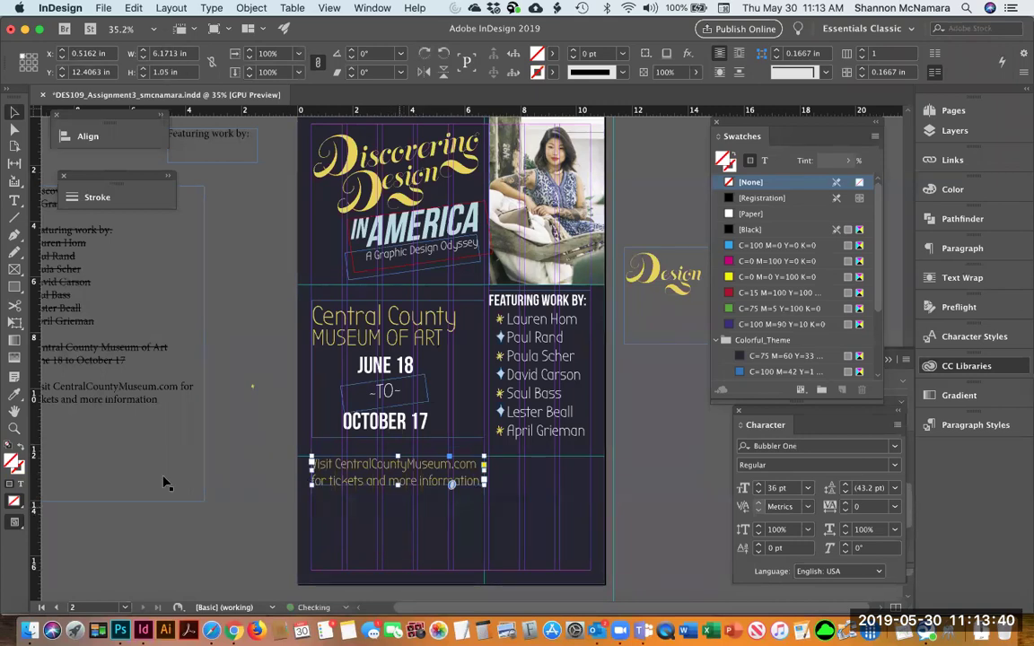
pyautogui.click(242, 500)
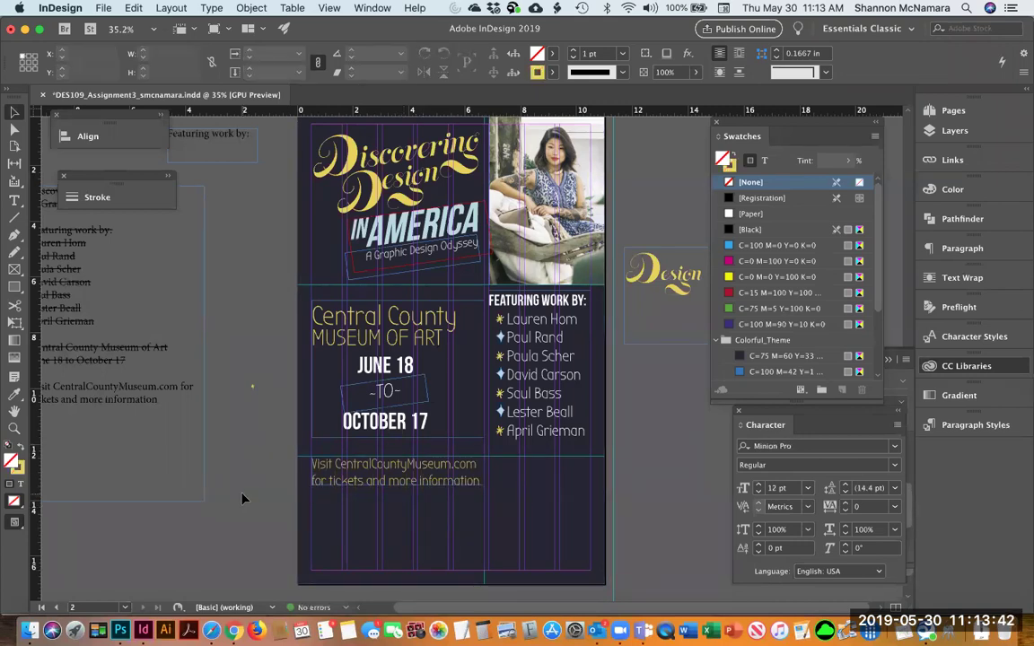
# Step: Draw a picture frame about 11 by 3.28 in across the bottom of the poster and place lauren-hom-borns-adobe.jpg in it
pyautogui.click(14, 269)
pyautogui.moveTo(299, 492); pyautogui.dragTo(605, 585)
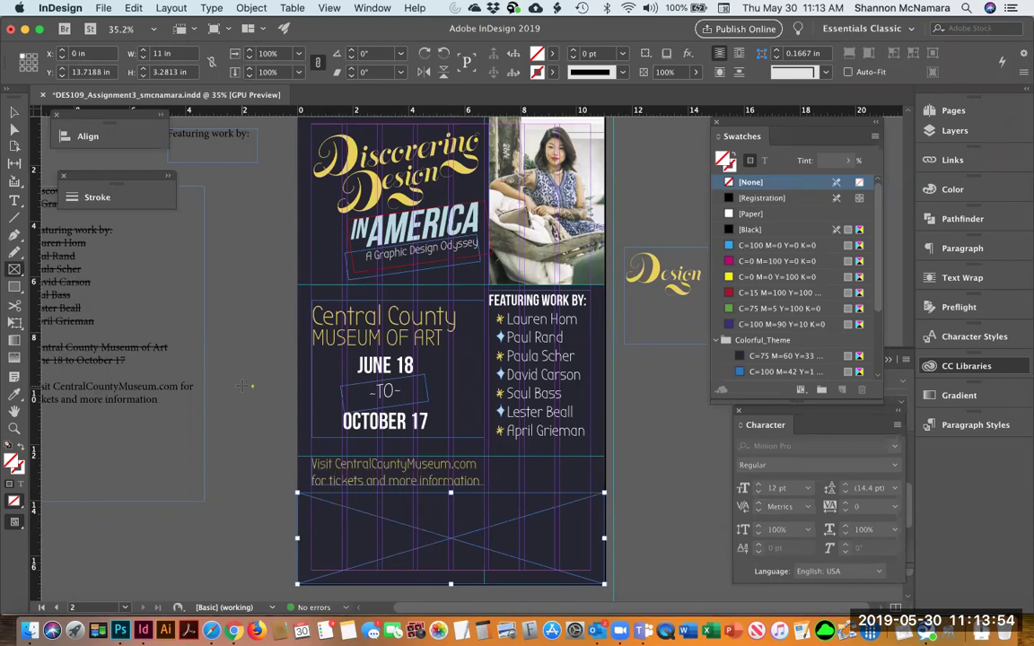
pyautogui.press('super+d')
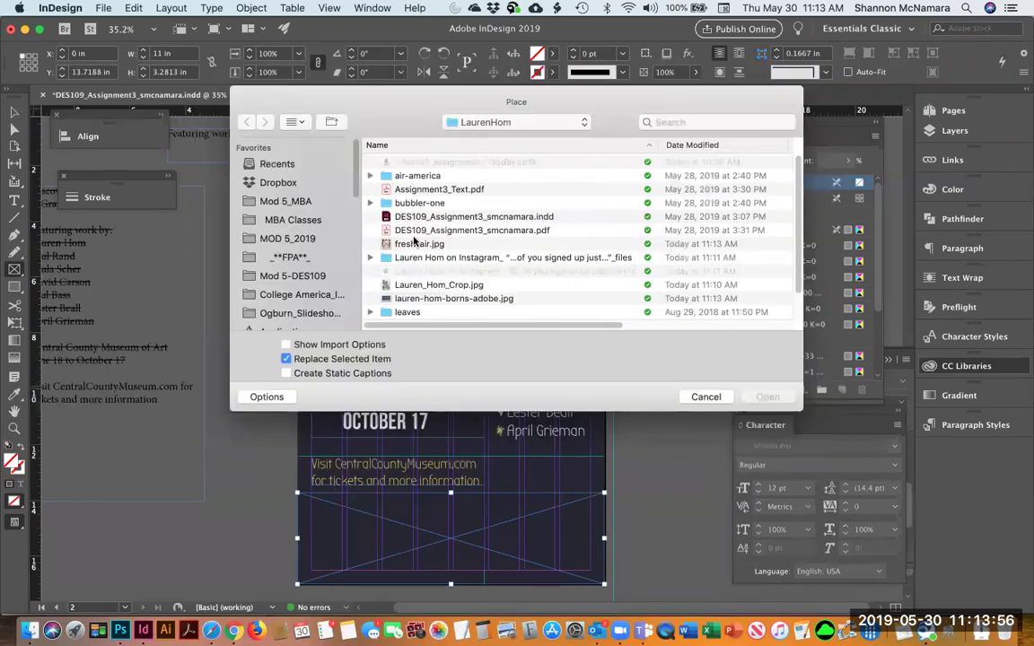
pyautogui.click(432, 298)
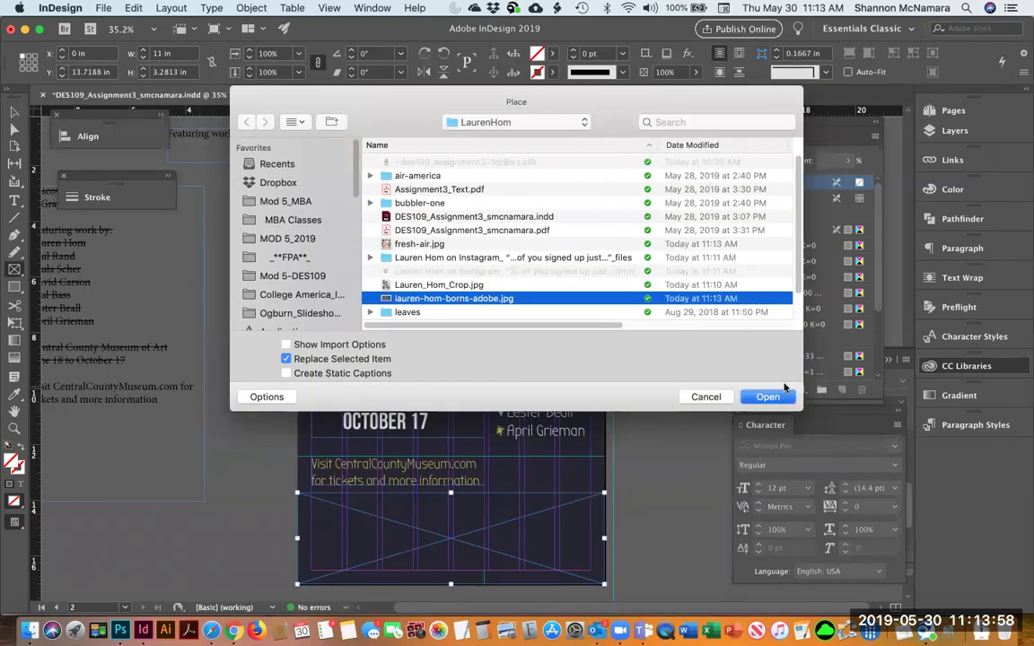
pyautogui.click(768, 397)
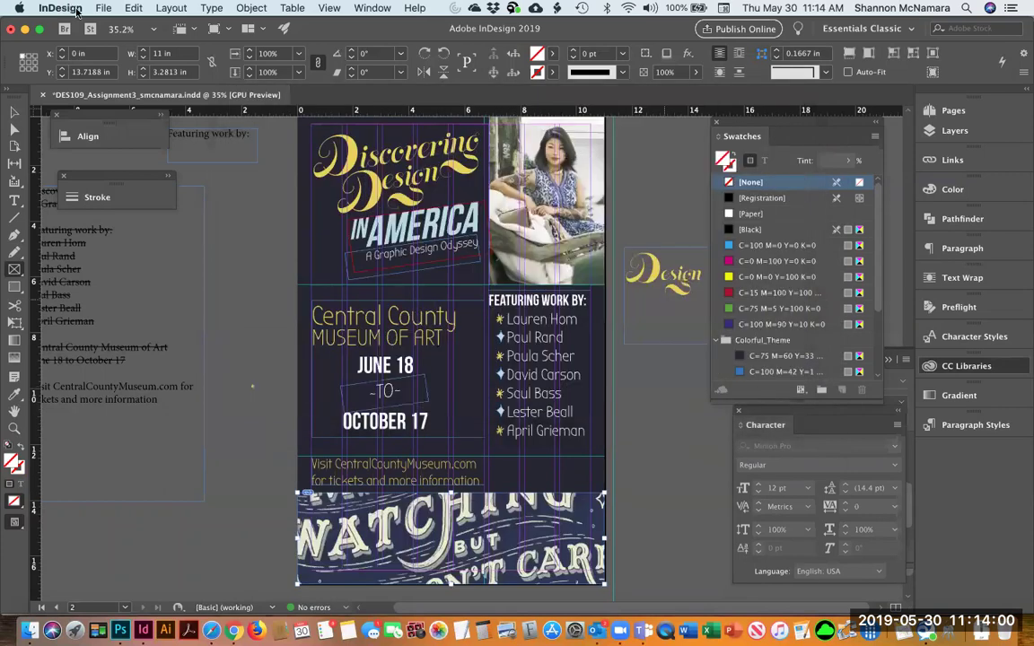
# Step: Fill the bottom frame proportionally with the lettering image and reposition the image inside so its upper border shows
pyautogui.click(251, 7)
pyautogui.moveTo(285, 259)
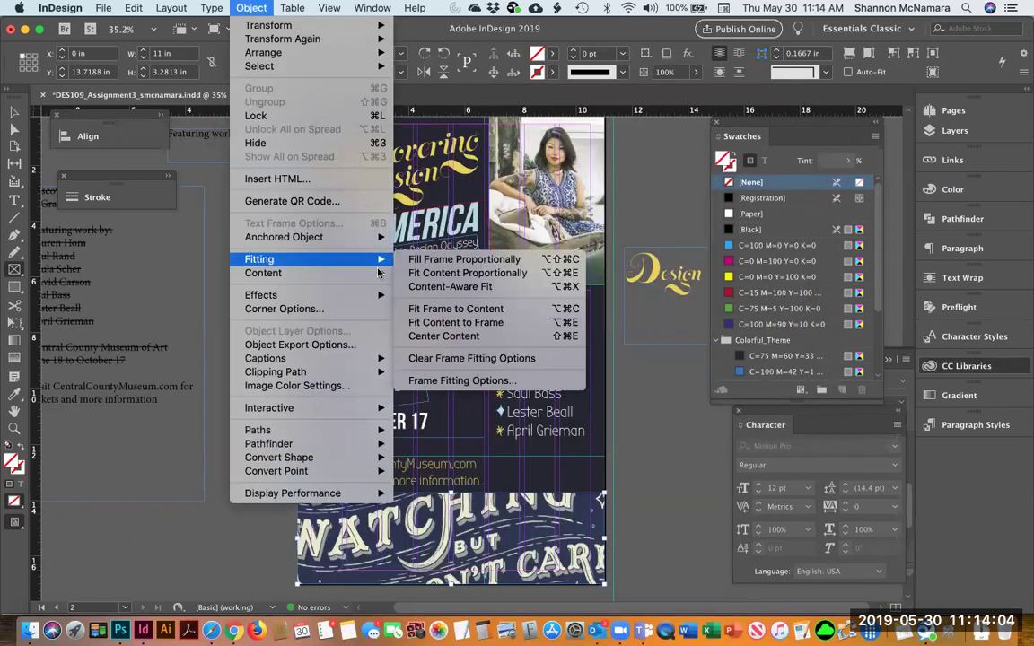
pyautogui.click(494, 261)
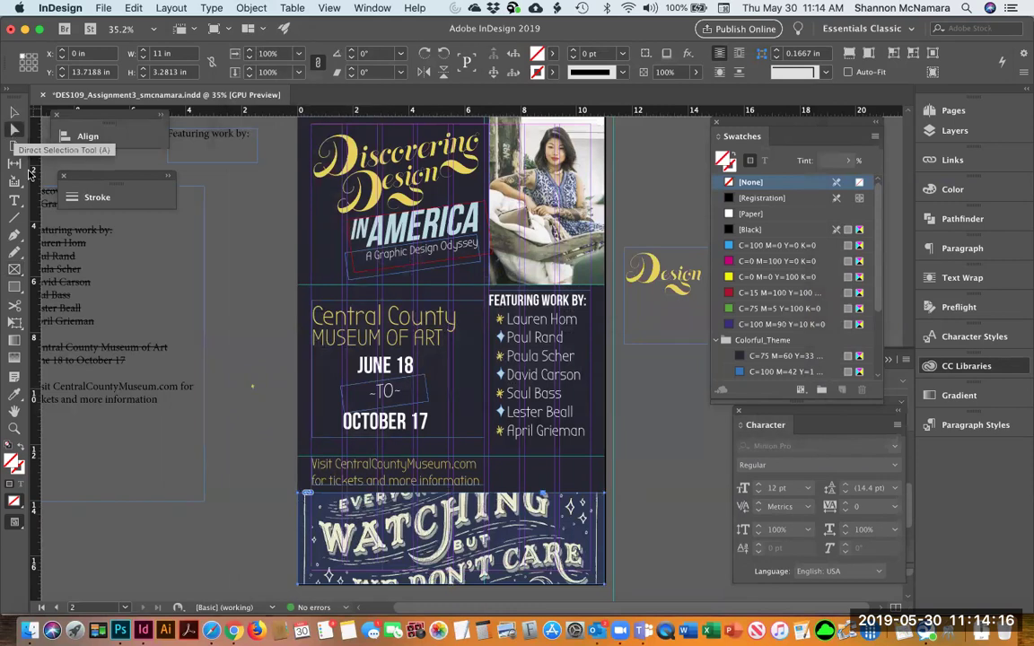
pyautogui.click(15, 130)
pyautogui.click(548, 520)
pyautogui.moveTo(548, 520); pyautogui.dragTo(548, 519)
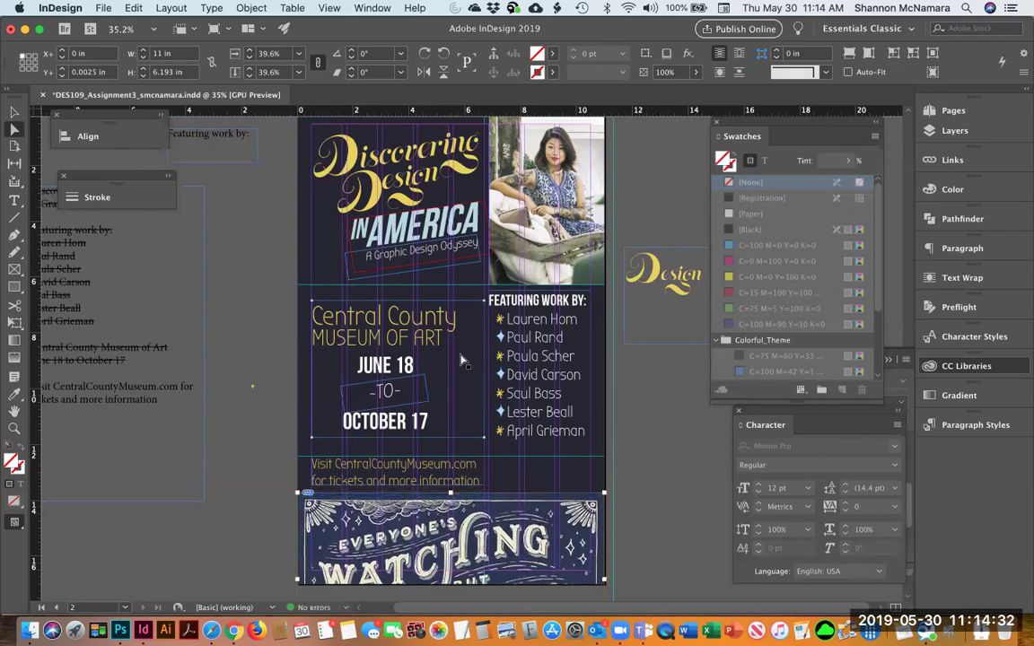
pyautogui.click(656, 429)
# Step: Widen the museum website text frame to the poster's right edge and enter its text for editing
pyautogui.scroll(3, 652, 432)
pyautogui.scroll(-5, 644, 421)
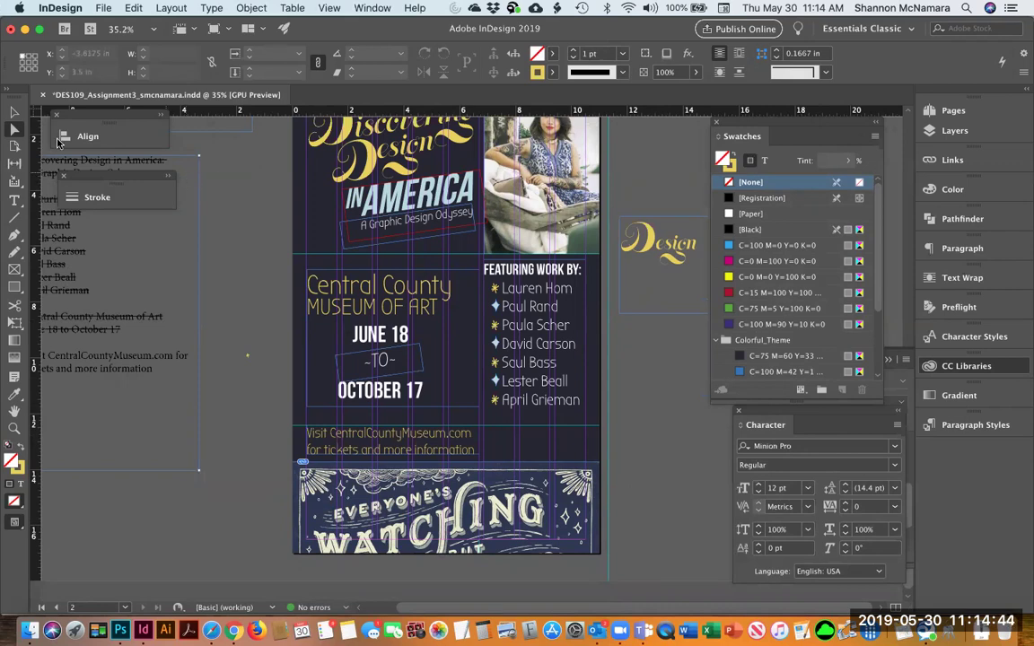
pyautogui.click(14, 111)
pyautogui.click(404, 437)
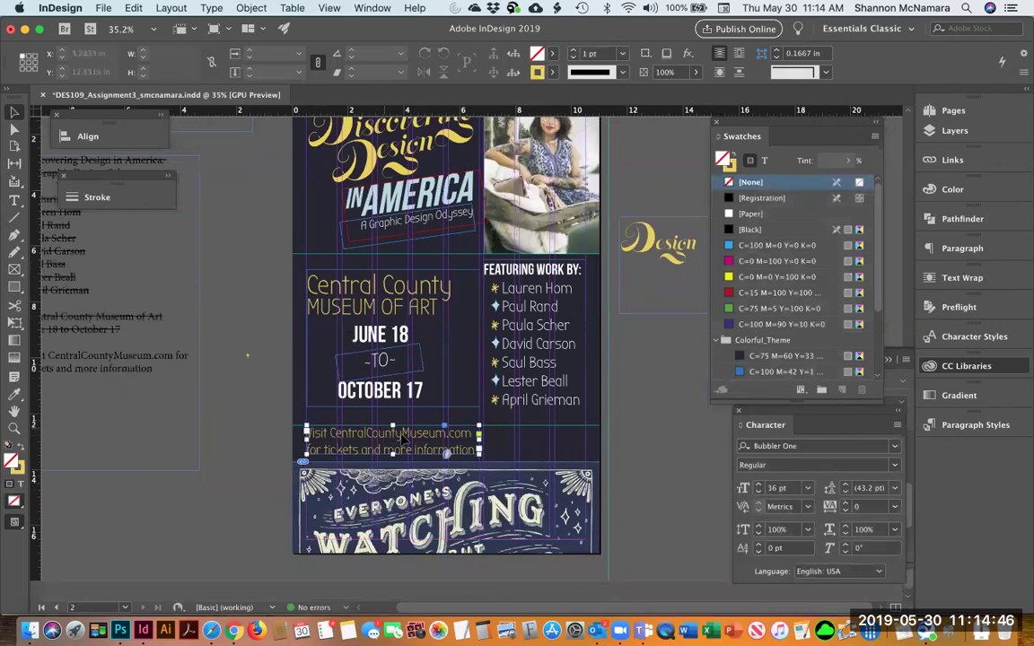
pyautogui.moveTo(479, 437); pyautogui.dragTo(600, 438)
pyautogui.doubleClick(476, 439)
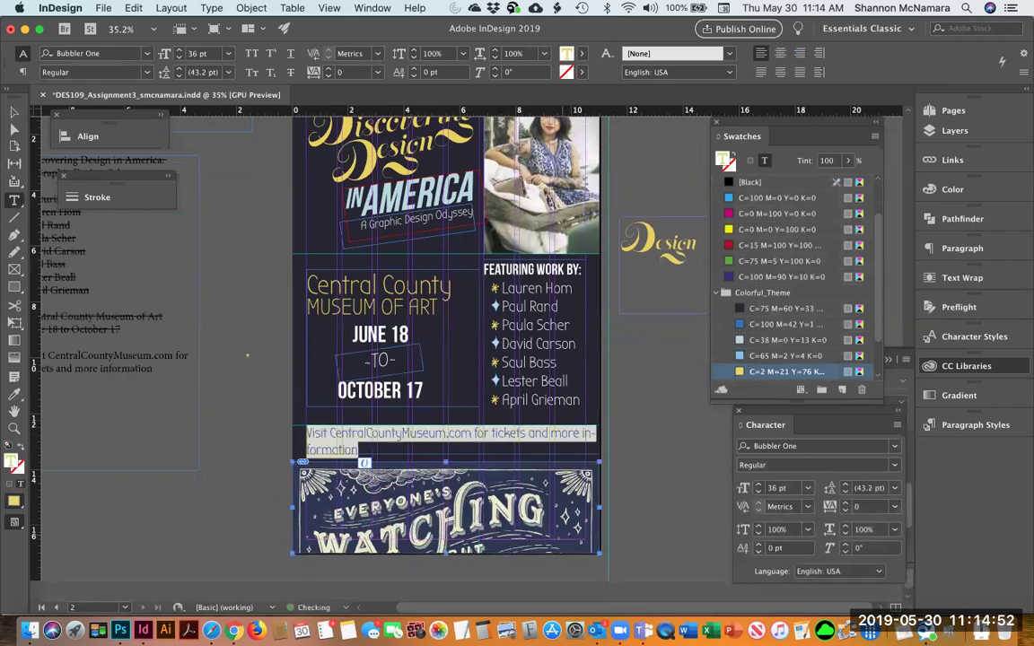
# Step: Reduce the font size of the word "Visit" in the museum website line
pyautogui.click(307, 435)
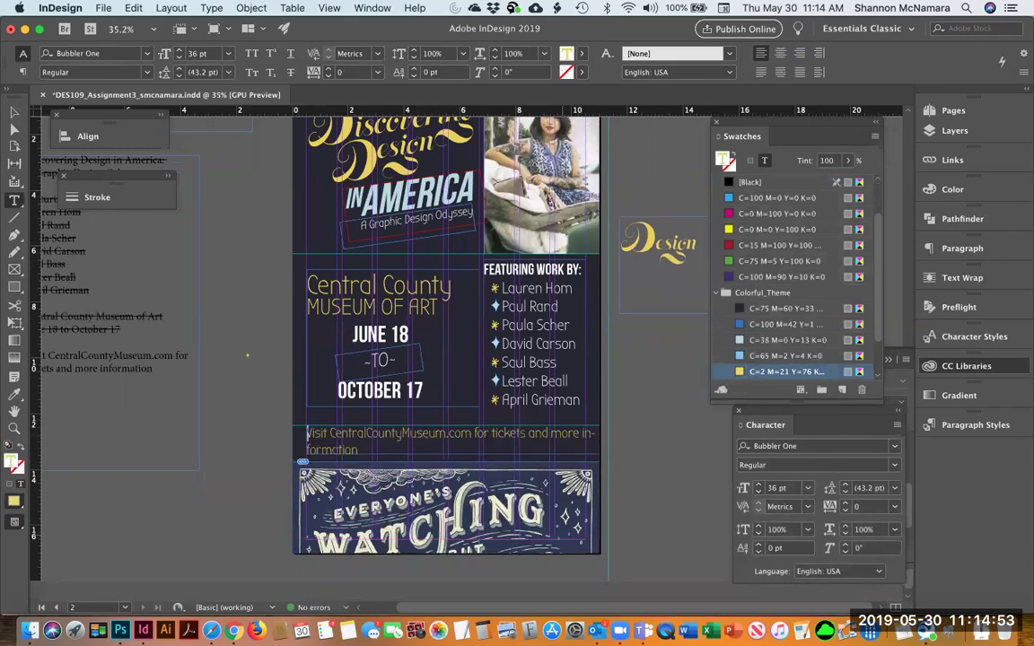
pyautogui.press('super+shift+comma')
pyautogui.press('super+shift+comma')
pyautogui.press('super+shift+comma')
pyautogui.press('super+shift+comma')
pyautogui.press('super+shift+comma')
pyautogui.click(322, 434)
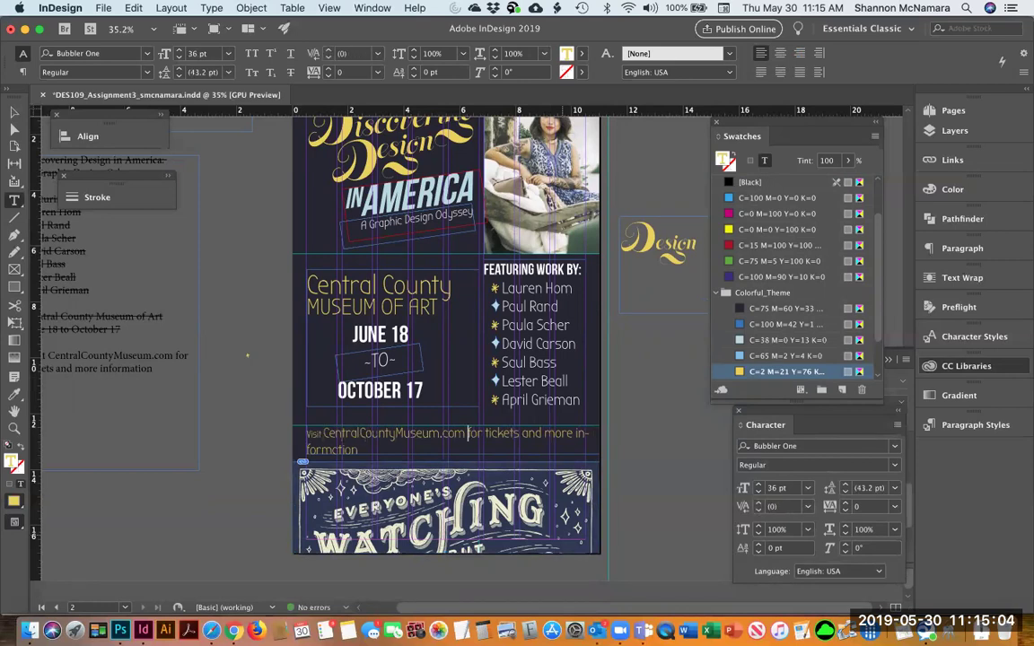
# Step: Set the font size of "for tickets and more information" in the website line to 26 pt
pyautogui.moveTo(465, 434); pyautogui.dragTo(358, 450)
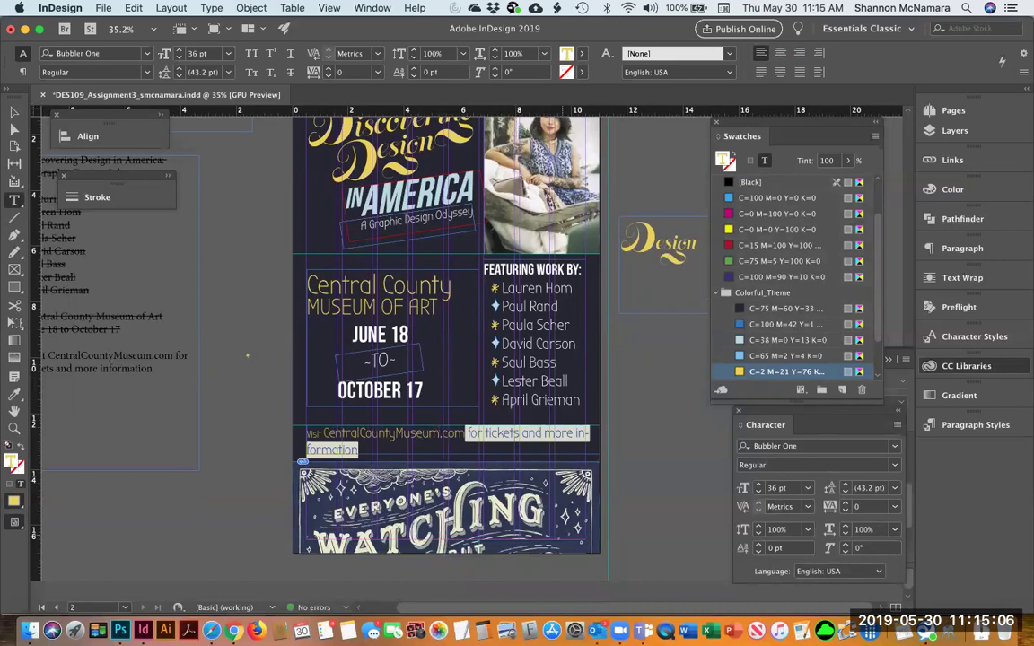
pyautogui.click(179, 54)
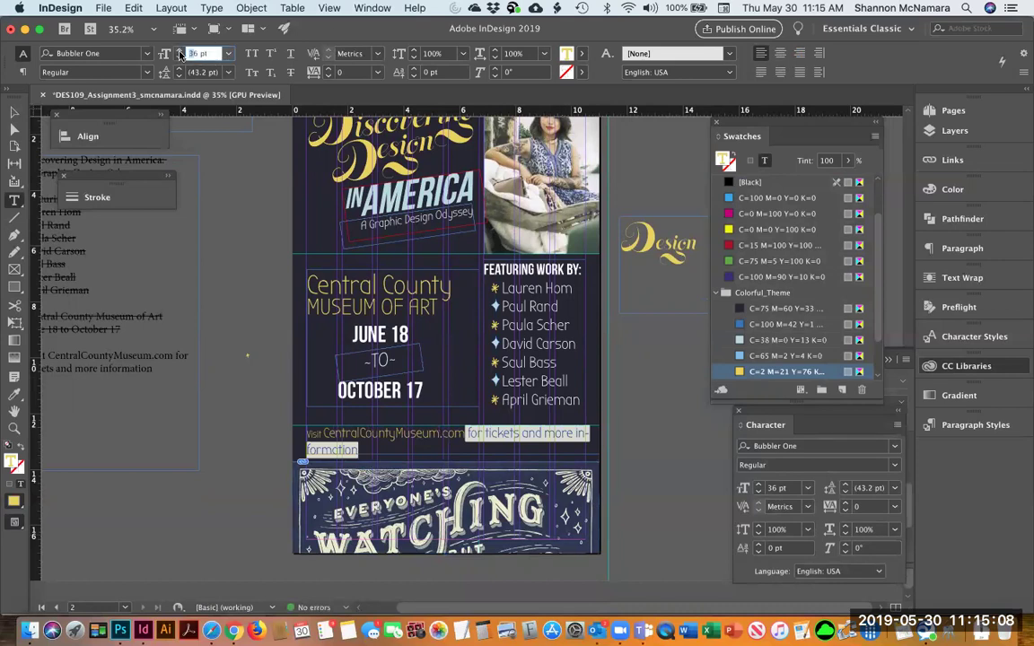
pyautogui.press('Return')
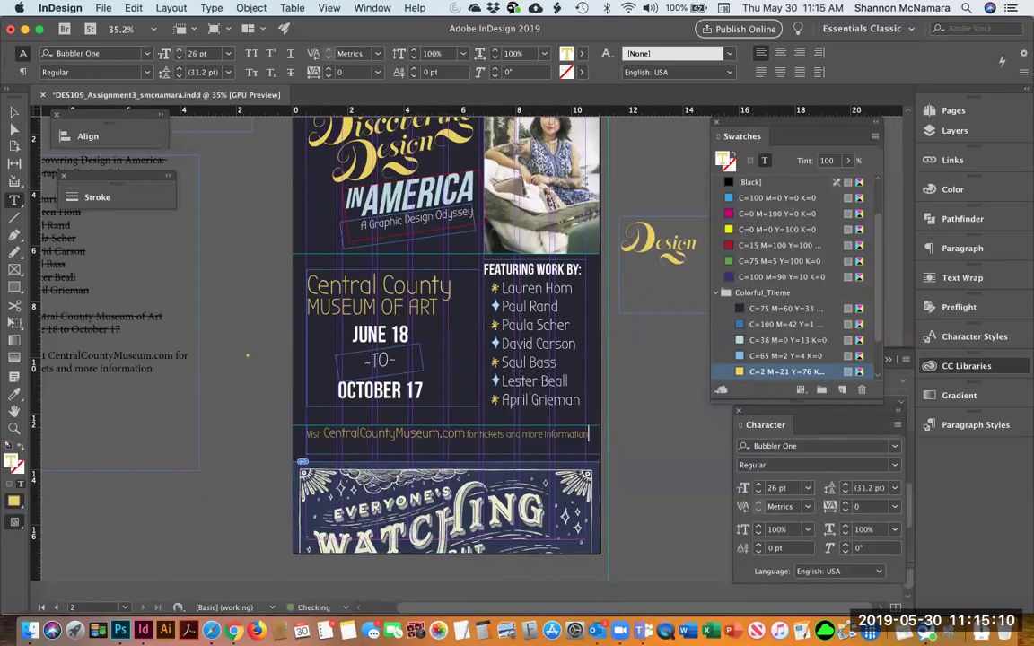
# Step: Center the museum website line and resize its text frame to the full poster width, 11 in wide and 0.75 in high
pyautogui.press('super+a')
pyautogui.press('super+shift+c')
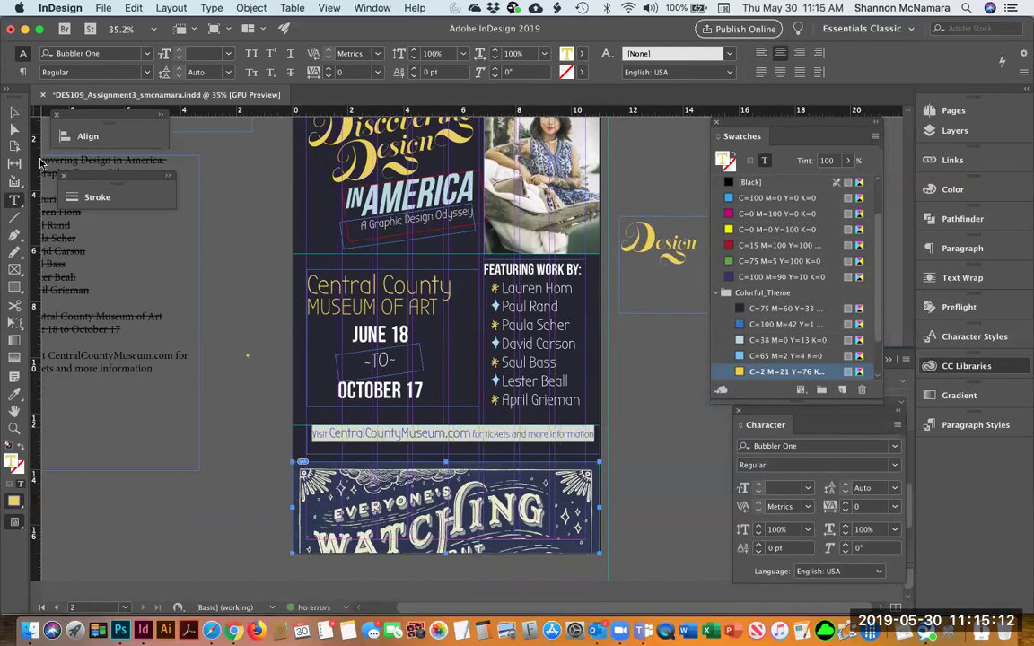
pyautogui.click(14, 114)
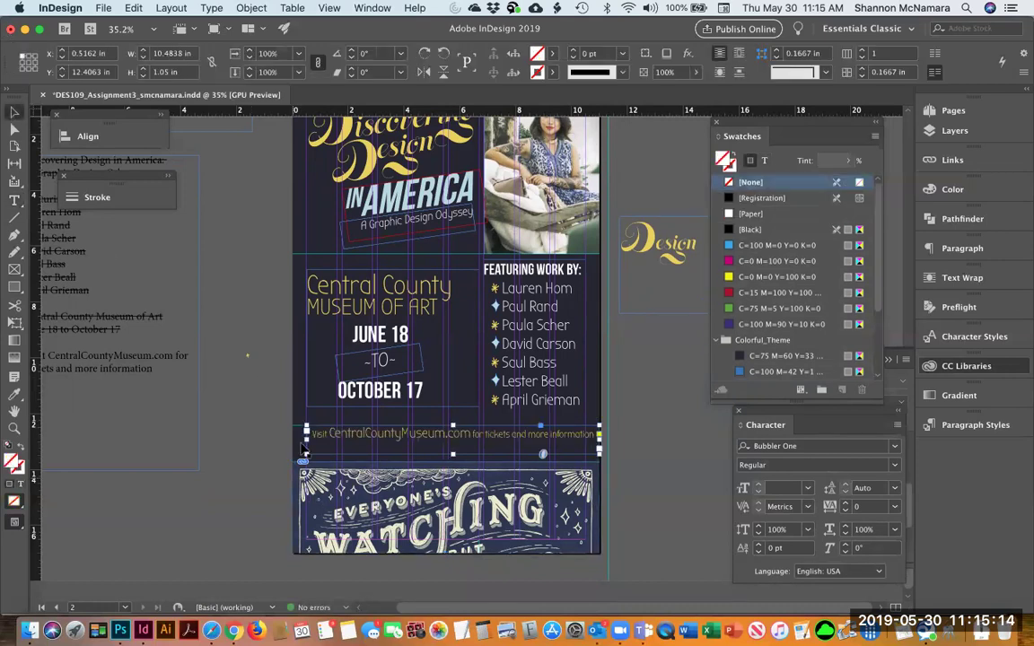
pyautogui.moveTo(306, 437); pyautogui.dragTo(292, 437)
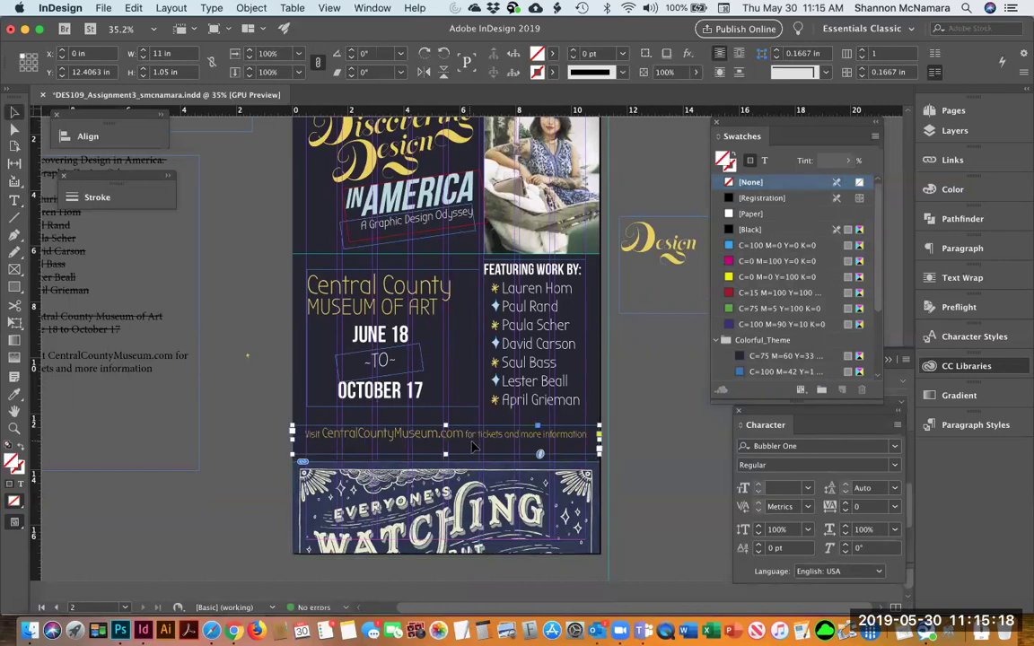
pyautogui.moveTo(446, 454); pyautogui.dragTo(447, 446)
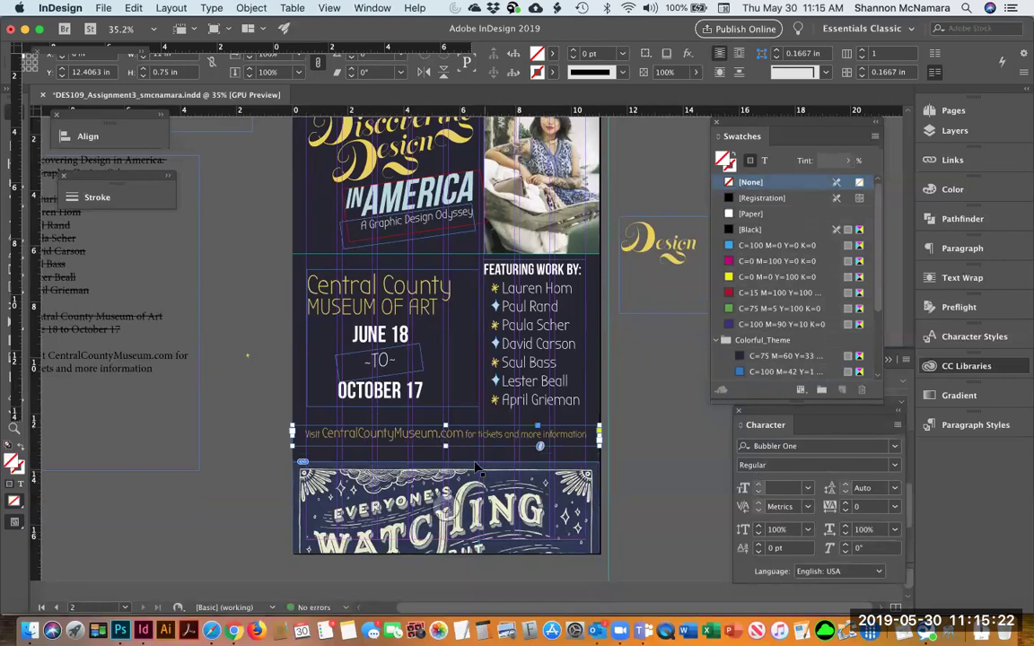
pyautogui.press('super+shift+a')
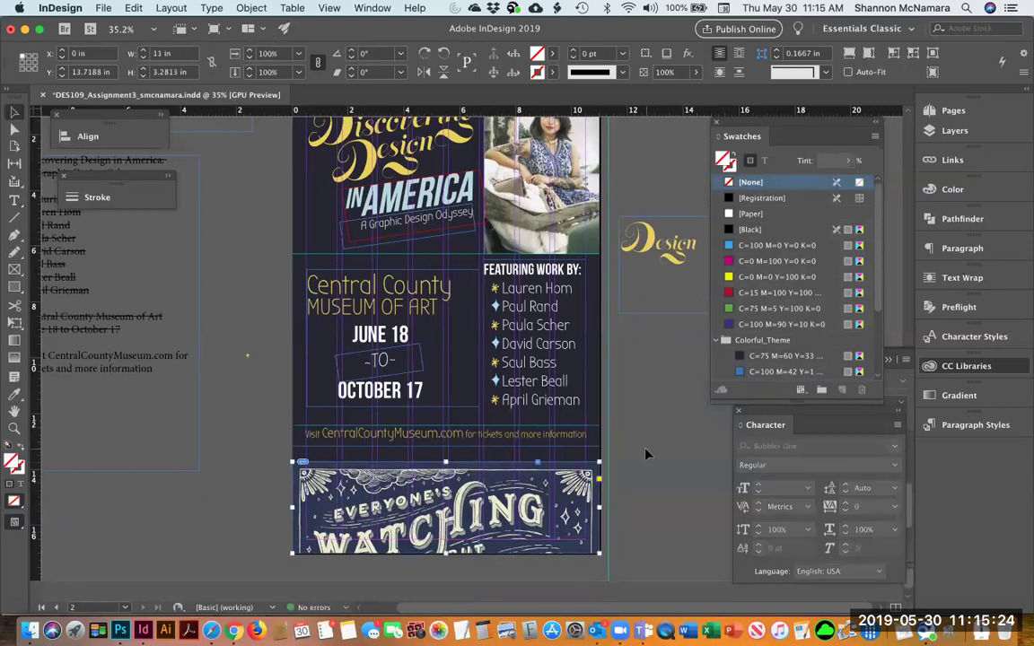
pyautogui.click(483, 427)
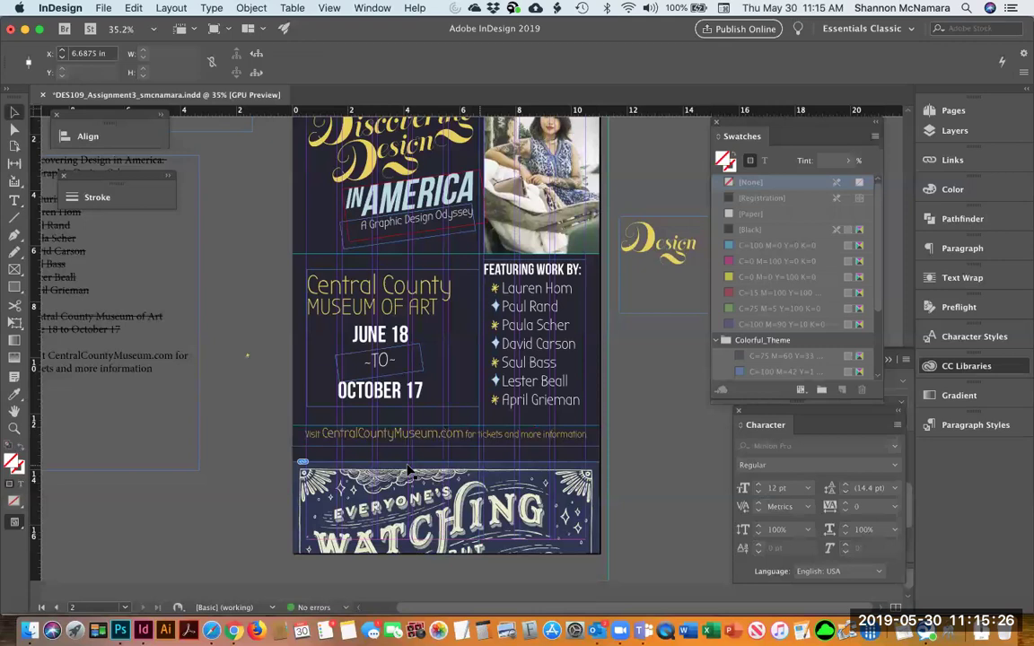
# Step: Extend the lettering image frame's upper edge toward the website line, making the frame about 3.66 in high
pyautogui.click(420, 473)
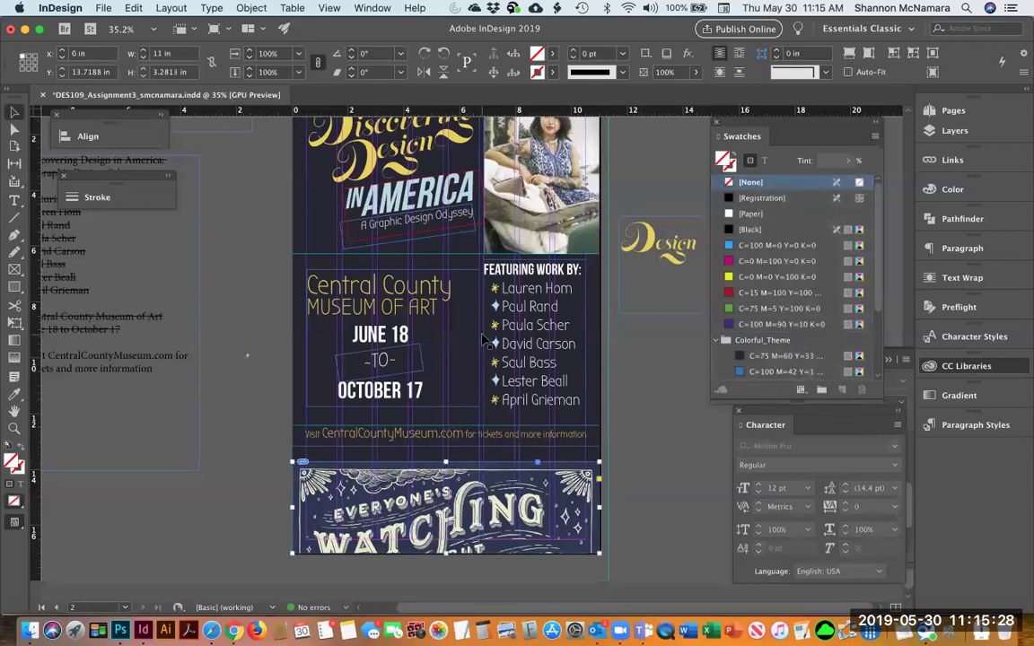
pyautogui.moveTo(445, 462); pyautogui.dragTo(445, 452)
pyautogui.click(251, 7)
pyautogui.click(157, 50)
# Step: Shift the lettering image upward inside its frame until the artwork's top meets the frame's upper edge
pyautogui.click(15, 128)
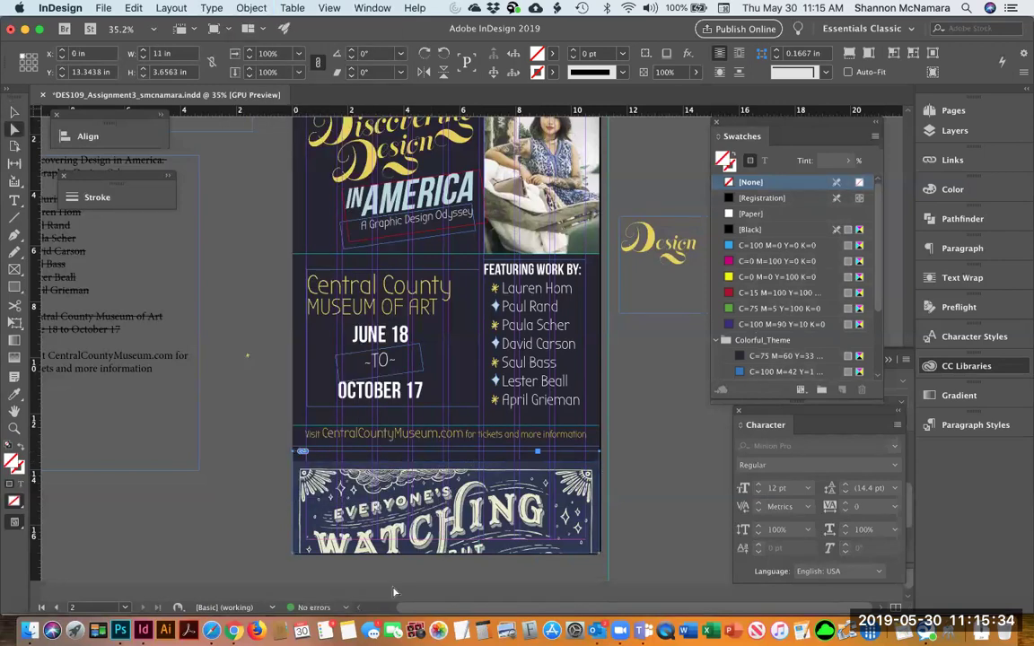
pyautogui.click(415, 489)
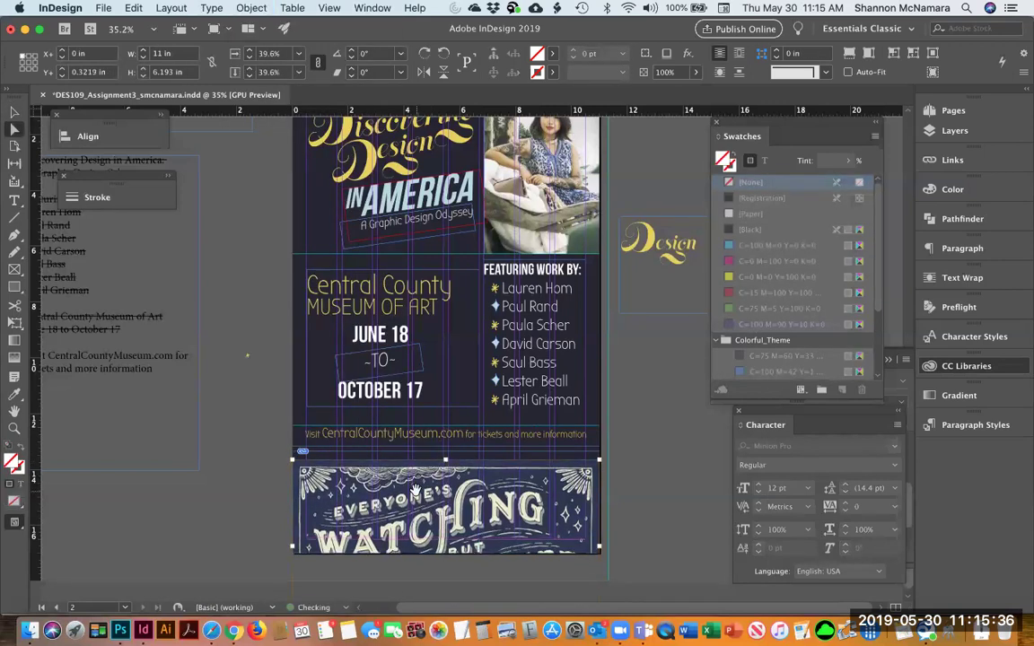
pyautogui.press('Up')
pyautogui.press('Up')
pyautogui.press('Up')
pyautogui.press('Up')
pyautogui.press('Up')
pyautogui.press('Up')
pyautogui.press('Up')
pyautogui.press('Up')
pyautogui.press('Up')
pyautogui.press('Up')
pyautogui.press('Up')
pyautogui.press('Up')
pyautogui.press('Up')
pyautogui.press('Up')
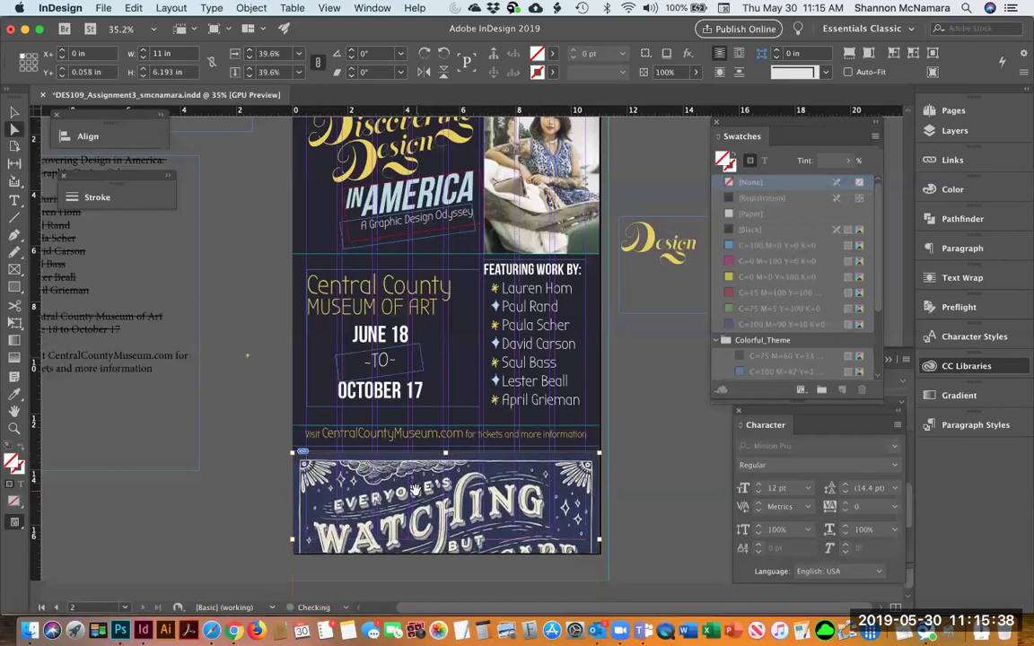
pyautogui.press('Up')
pyautogui.press('Up')
pyautogui.press('Up')
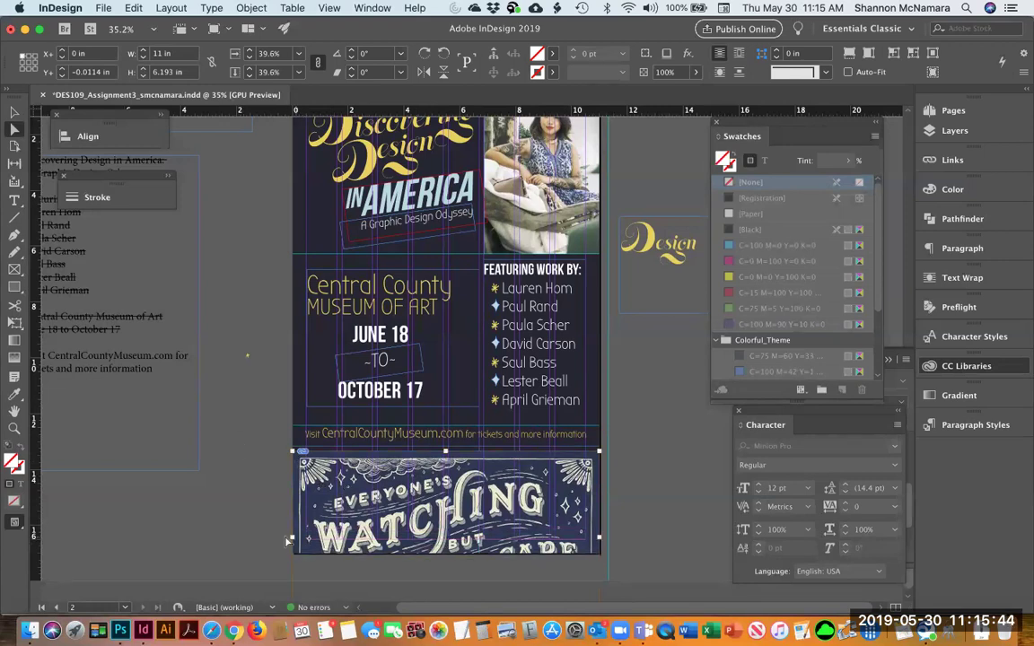
pyautogui.click(250, 513)
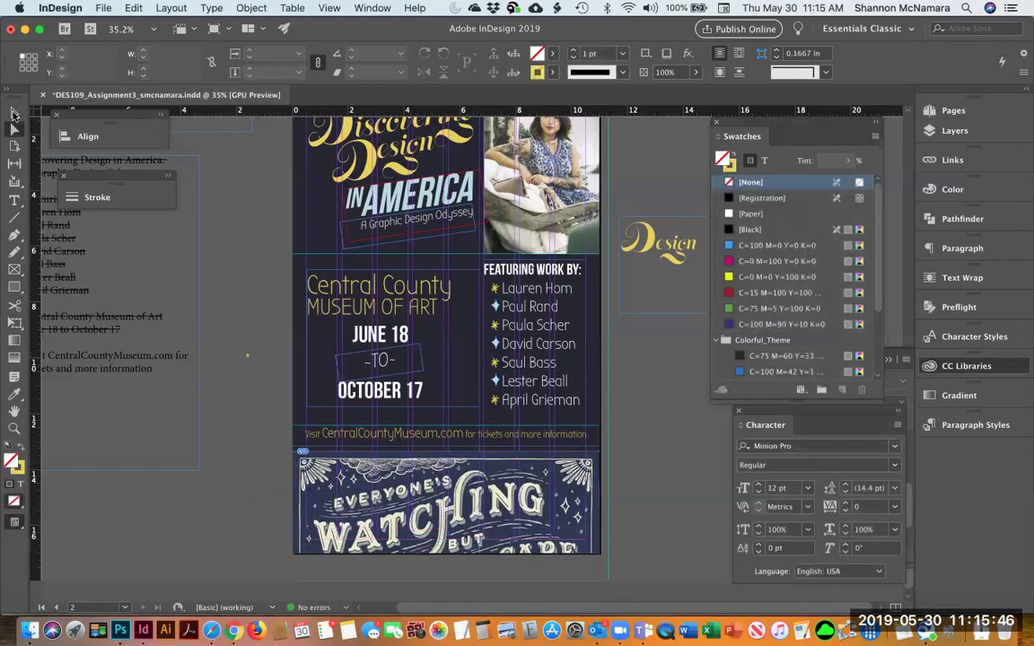
# Step: Place a horizontal ruler guide at the vertical midpoint of the lettering image
pyautogui.click(14, 113)
pyautogui.click(368, 455)
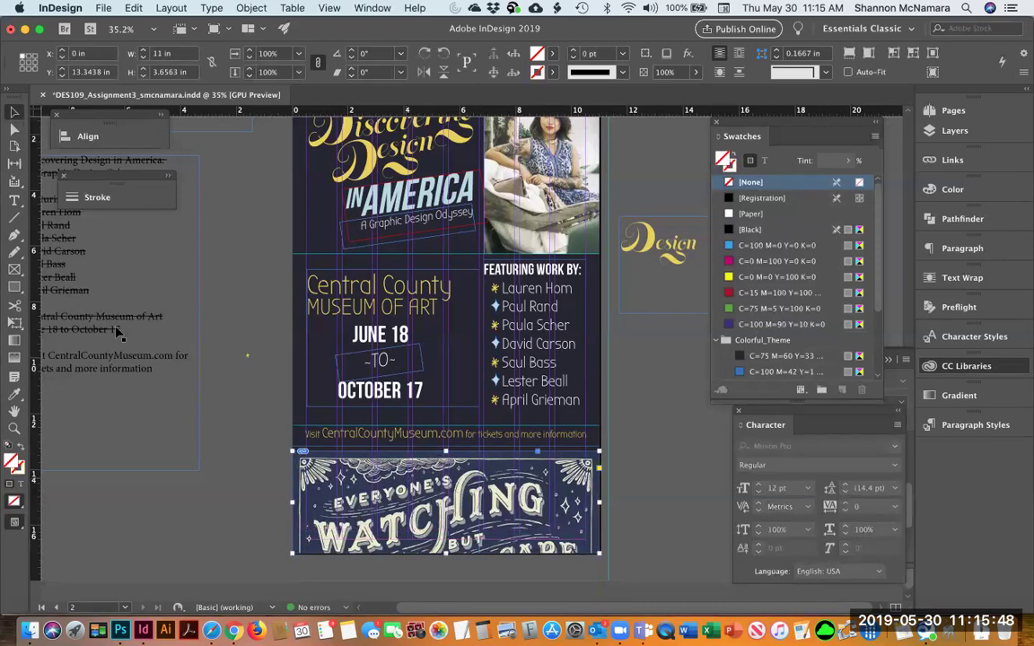
pyautogui.click(14, 129)
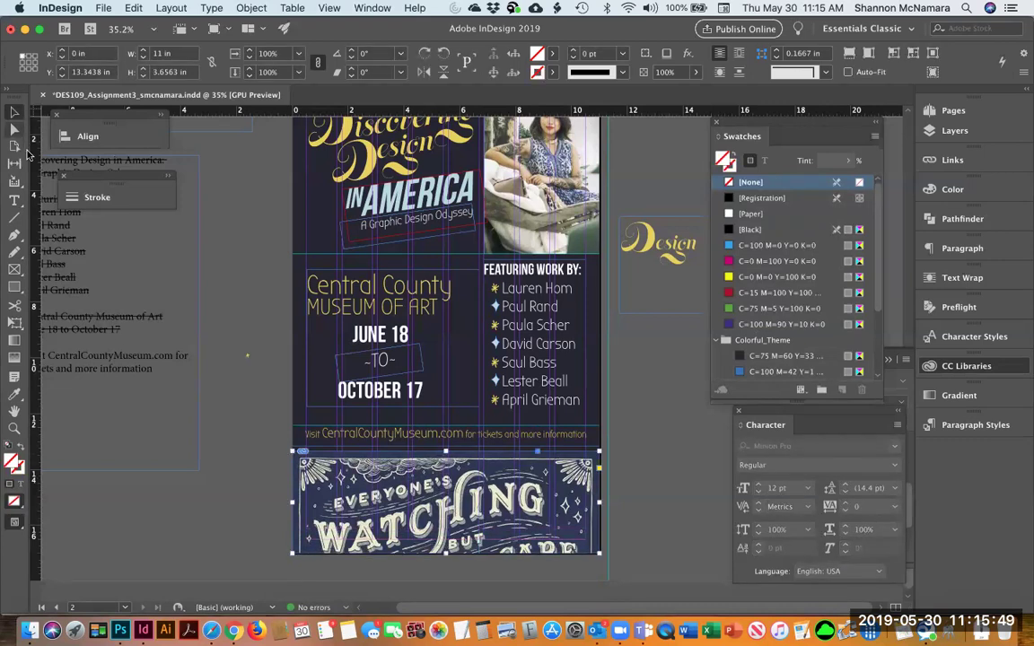
pyautogui.click(293, 542)
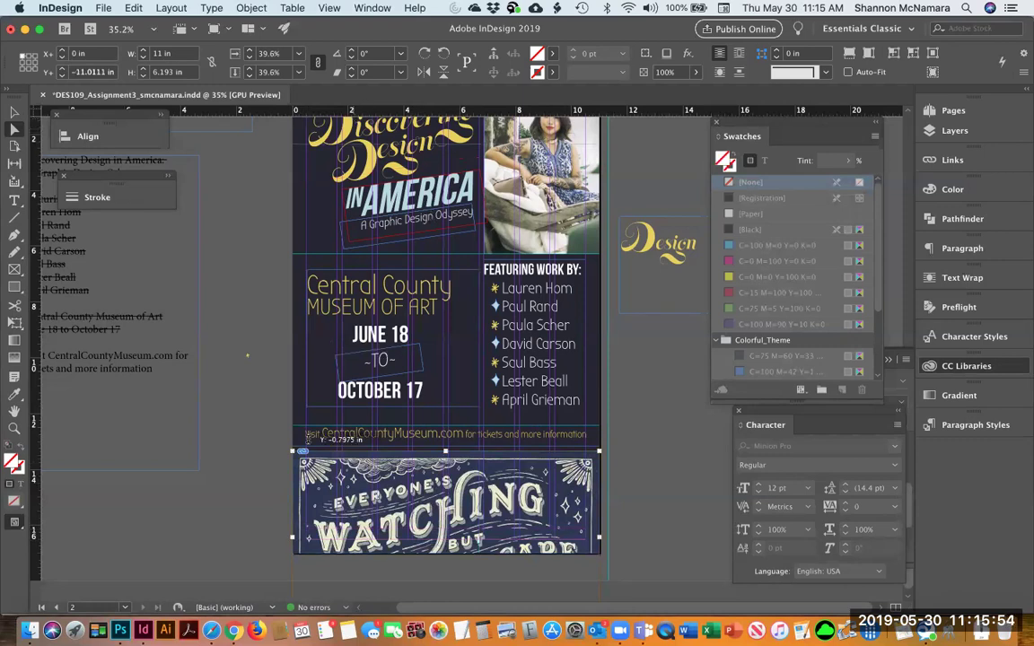
pyautogui.click(305, 537)
pyautogui.moveTo(307, 536); pyautogui.dragTo(302, 537)
# Step: Crop the lettering frame's lower edge to the guide, about 3.06 in high, and move the frame down to the poster's bottom edge
pyautogui.click(15, 113)
pyautogui.click(531, 494)
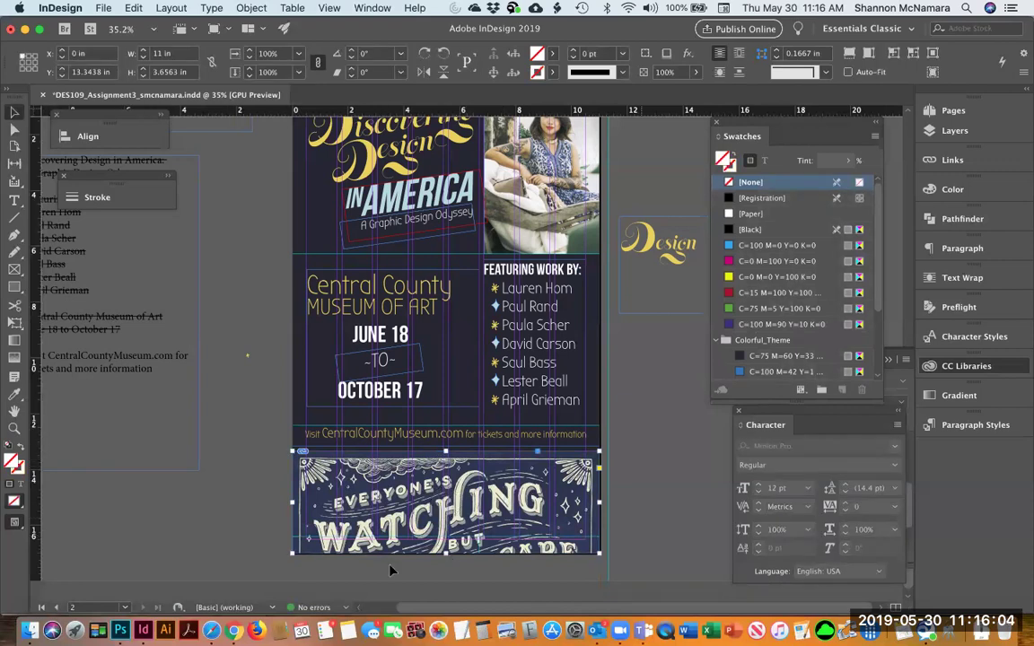
pyautogui.moveTo(446, 554); pyautogui.dragTo(446, 537)
pyautogui.click(653, 485)
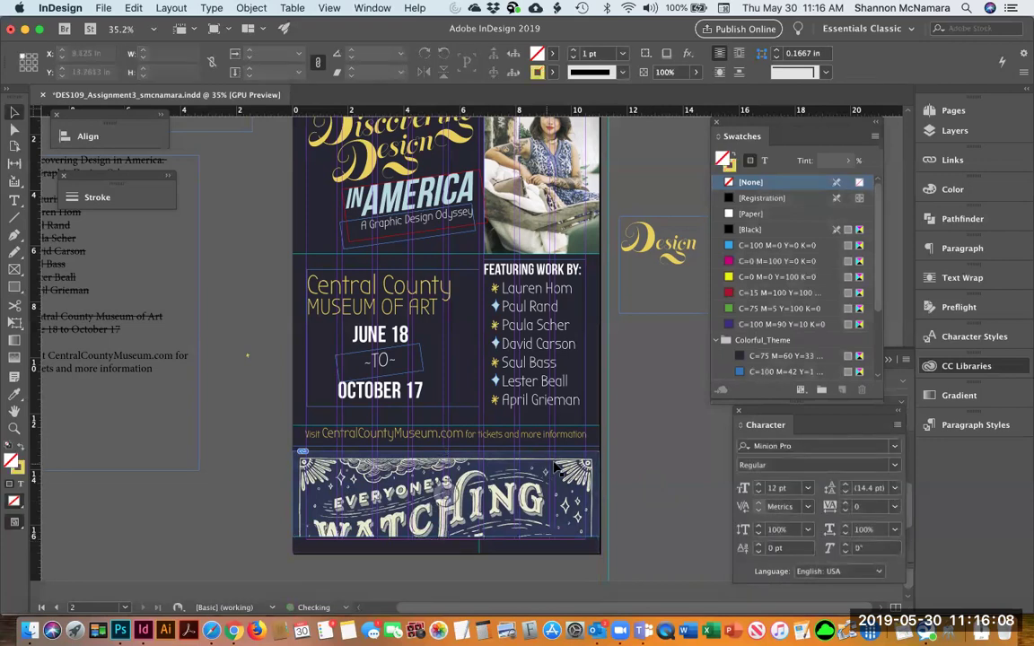
pyautogui.moveTo(558, 465); pyautogui.dragTo(558, 476)
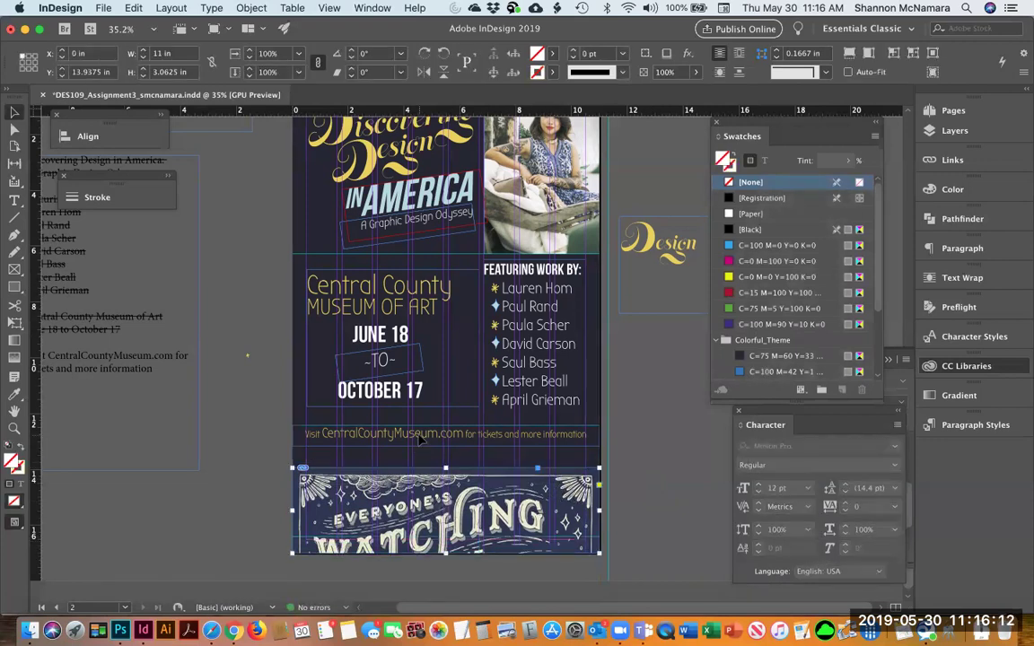
# Step: Move the museum name and dates text frame down to meet the website line's frame, at Y 7.5 in
pyautogui.click(537, 435)
pyautogui.keyDown('shift'); pyautogui.click(364, 360); pyautogui.keyUp('shift')
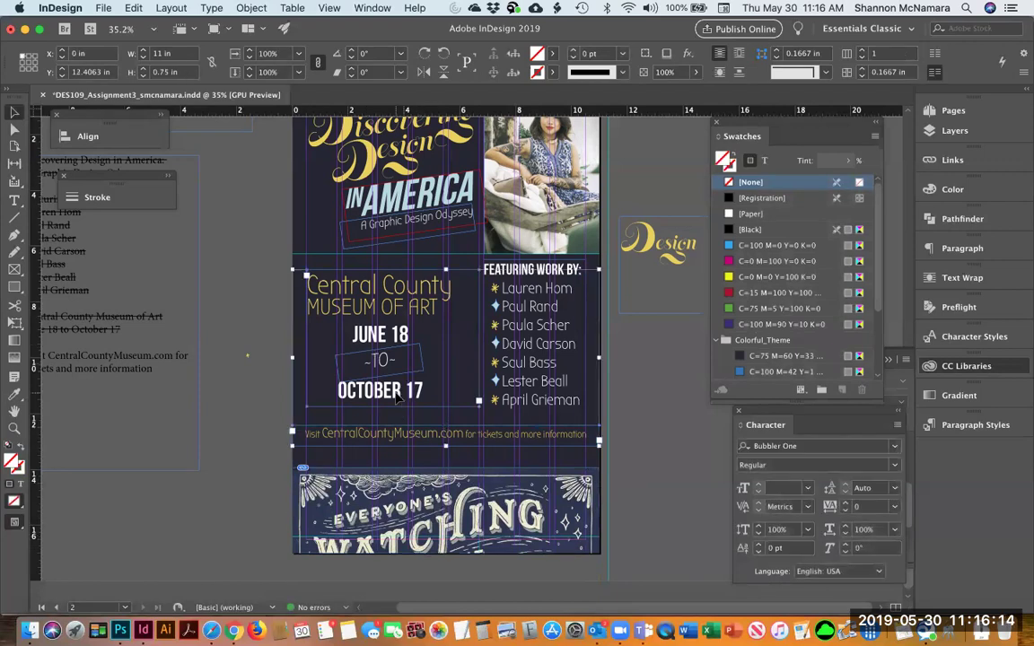
pyautogui.keyDown('shift'); pyautogui.click(546, 306); pyautogui.keyUp('shift')
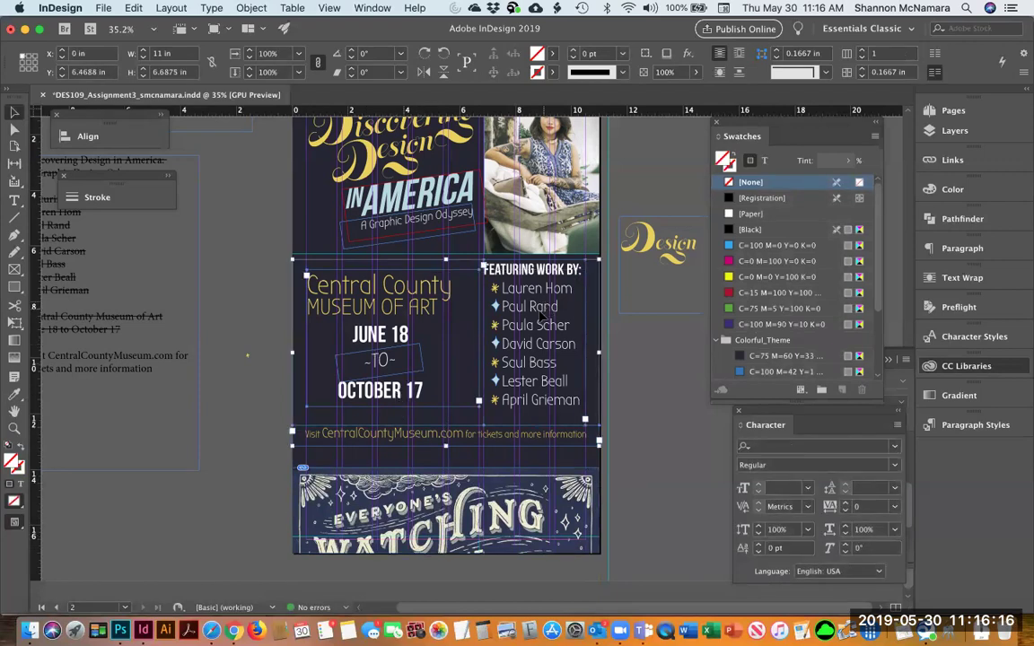
pyautogui.click(396, 304)
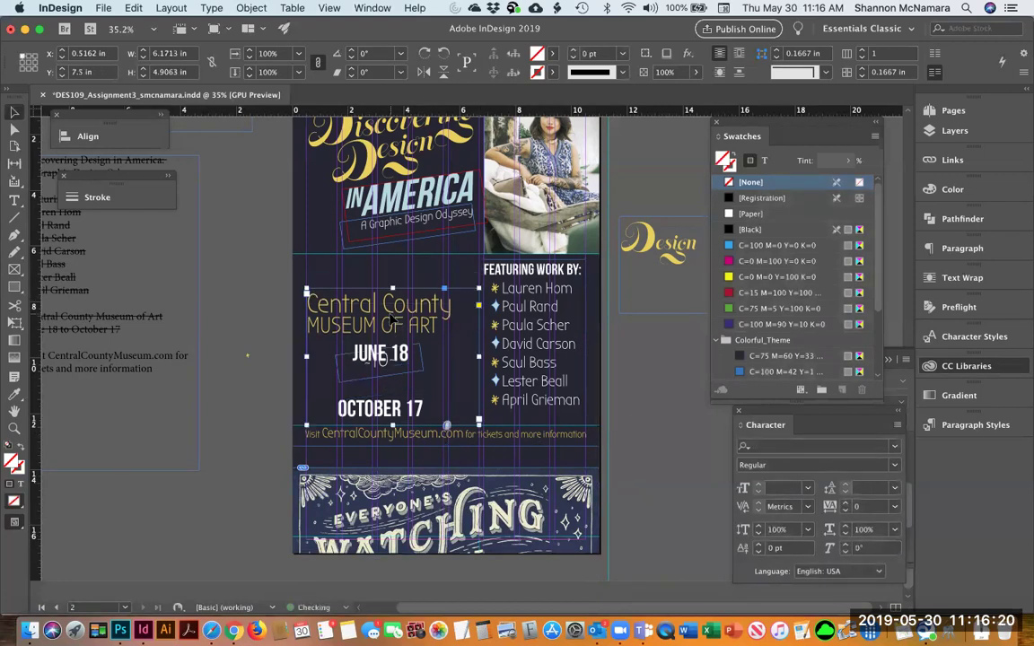
# Step: Move the museum name, exhibition dates, featured artists list and website line down together, so the website line sits just above the lettering banner
pyautogui.click(279, 299)
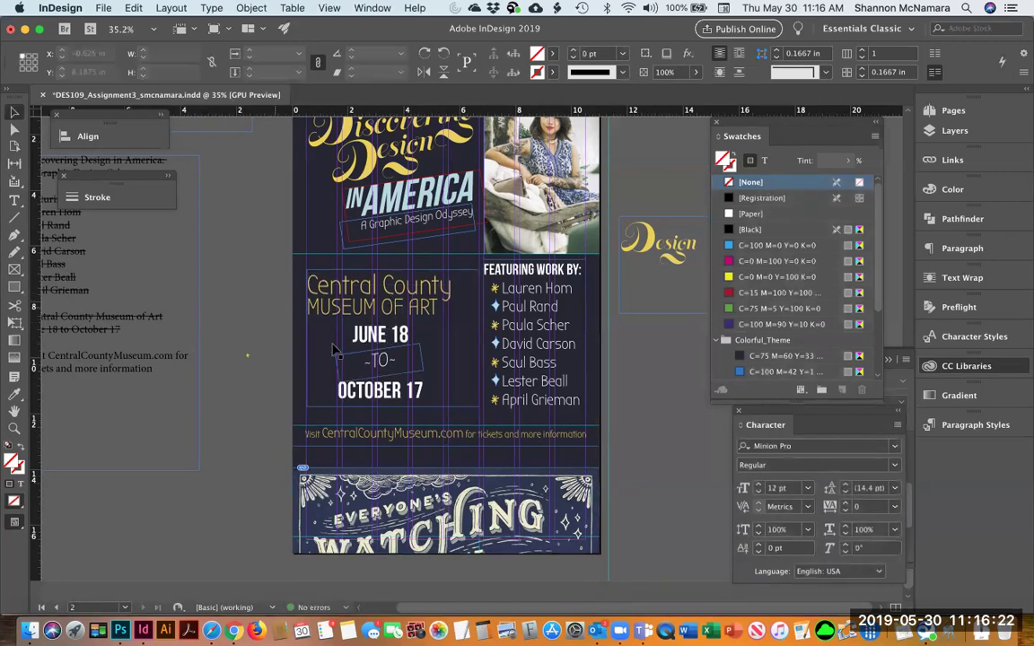
pyautogui.moveTo(333, 350); pyautogui.dragTo(302, 336)
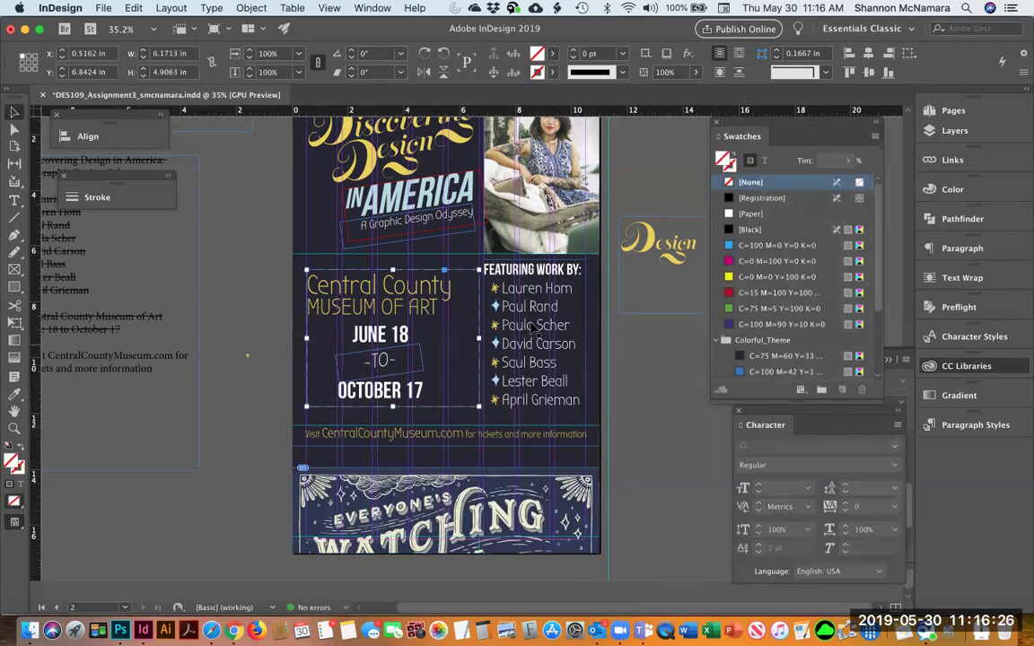
pyautogui.keyDown('shift'); pyautogui.click(527, 440); pyautogui.keyUp('shift')
pyautogui.moveTo(527, 442); pyautogui.dragTo(530, 465)
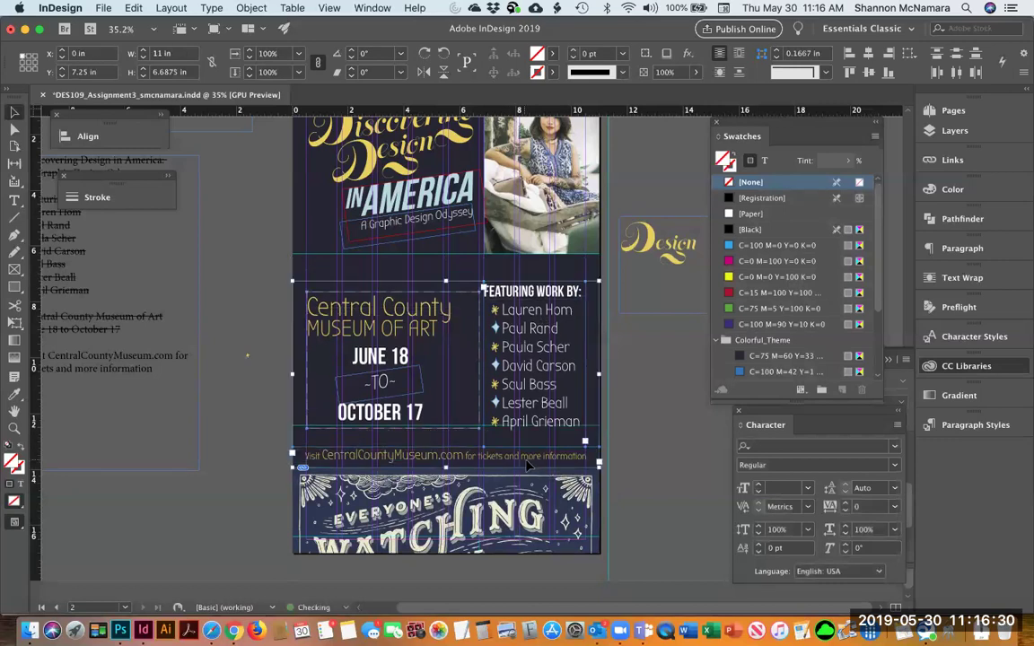
# Step: Move the horizontal guide beneath the title and photo area down to 7.125 in
pyautogui.click(629, 449)
pyautogui.scroll(3, 290, 384)
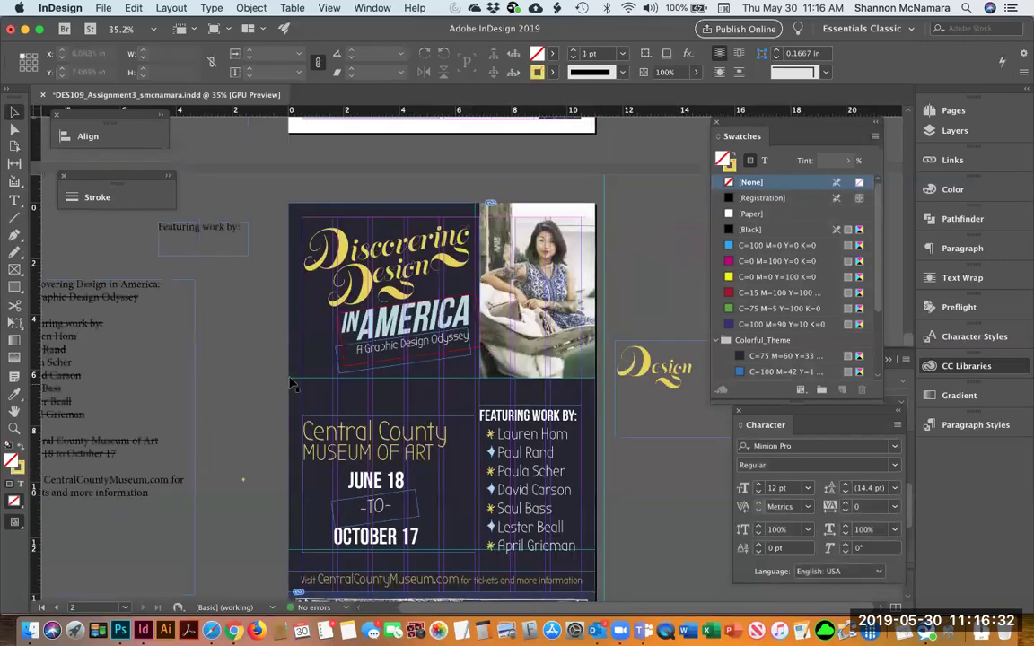
pyautogui.moveTo(290, 384); pyautogui.dragTo(301, 406)
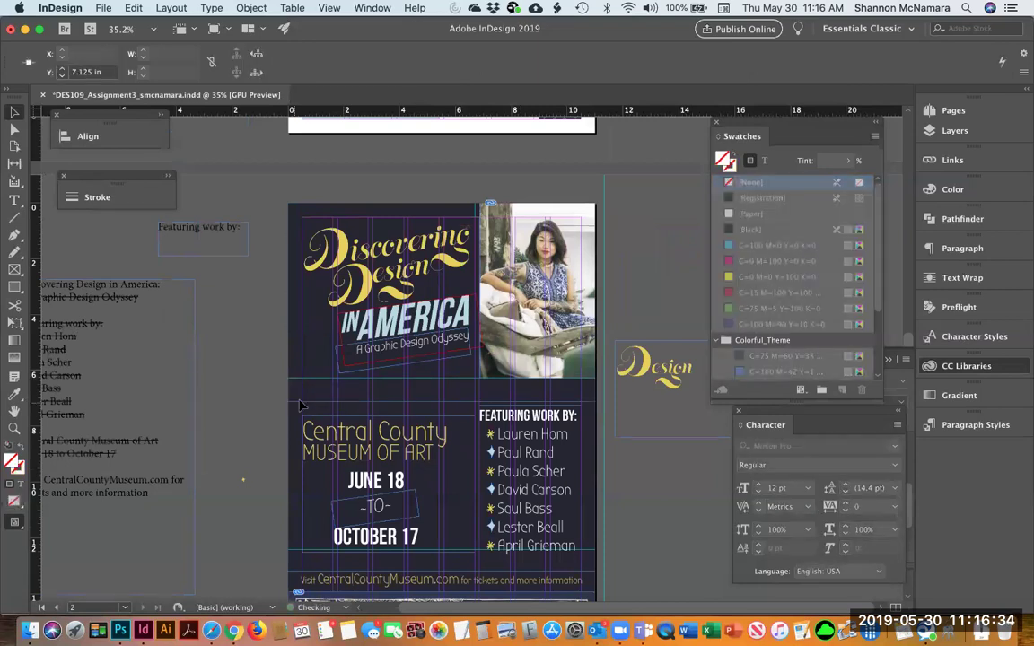
# Step: Move the whole title group, including the subtitle but not the dark background, down toward the guide above the museum name
pyautogui.click(386, 346)
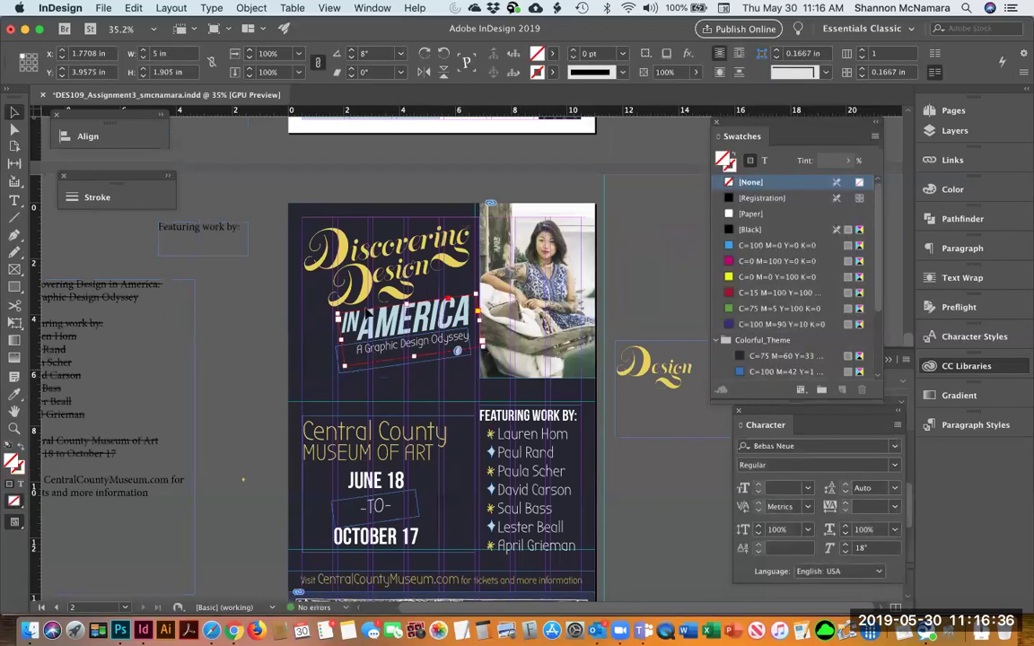
pyautogui.moveTo(333, 166); pyautogui.dragTo(377, 359)
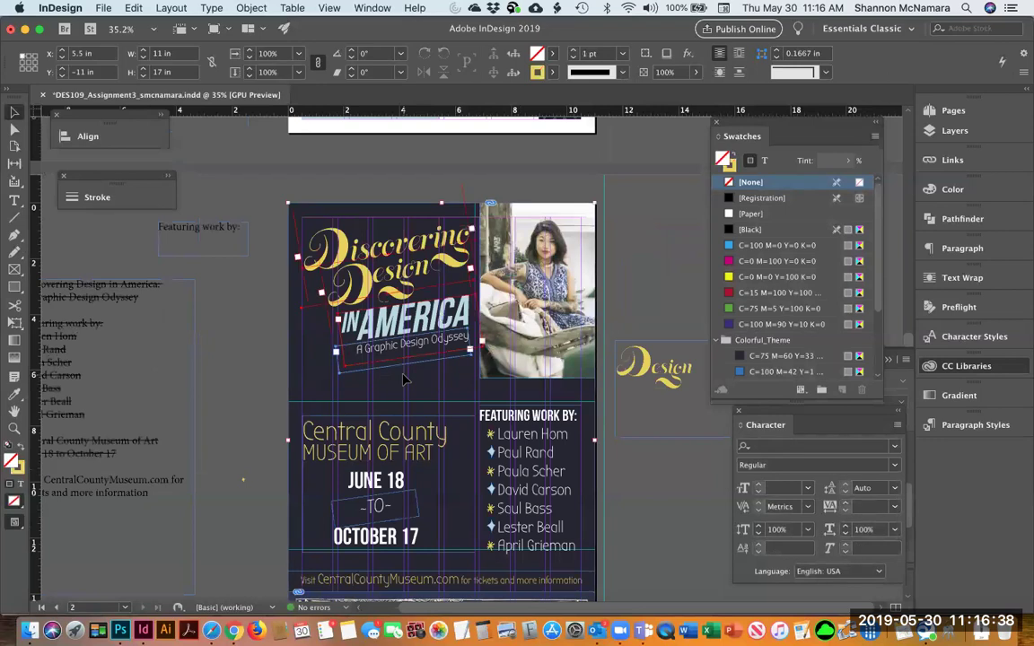
pyautogui.keyDown('shift'); pyautogui.click(319, 368); pyautogui.keyUp('shift')
pyautogui.moveTo(387, 216); pyautogui.dragTo(443, 298)
pyautogui.click(597, 461)
# Step: Move the photo of the woman down until its lower edge meets the horizontal guide
pyautogui.scroll(-3, 592, 459)
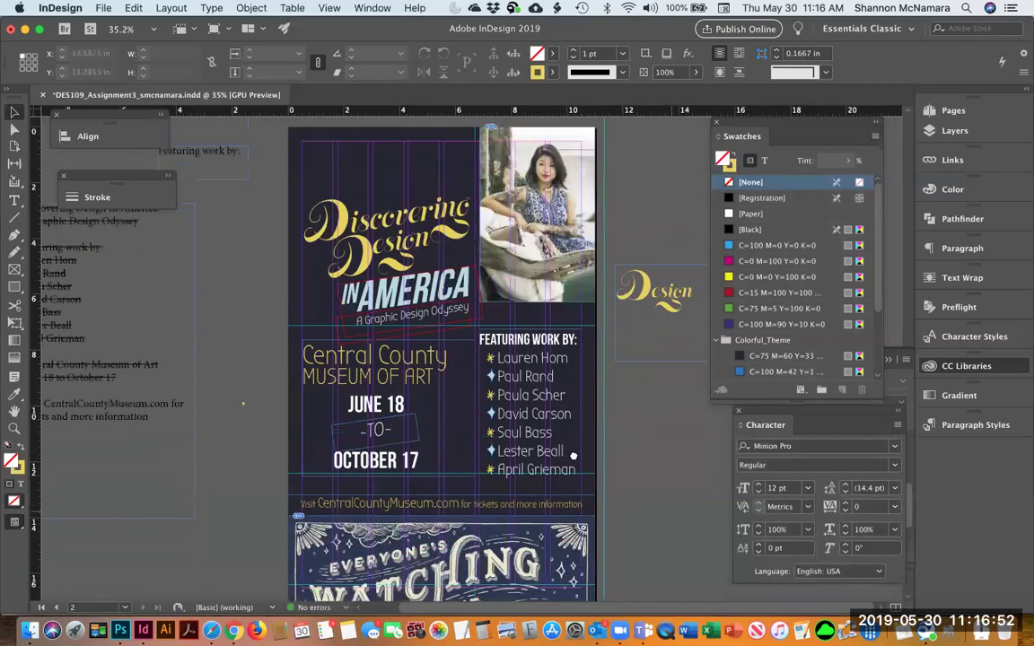
pyautogui.scroll(1, 573, 456)
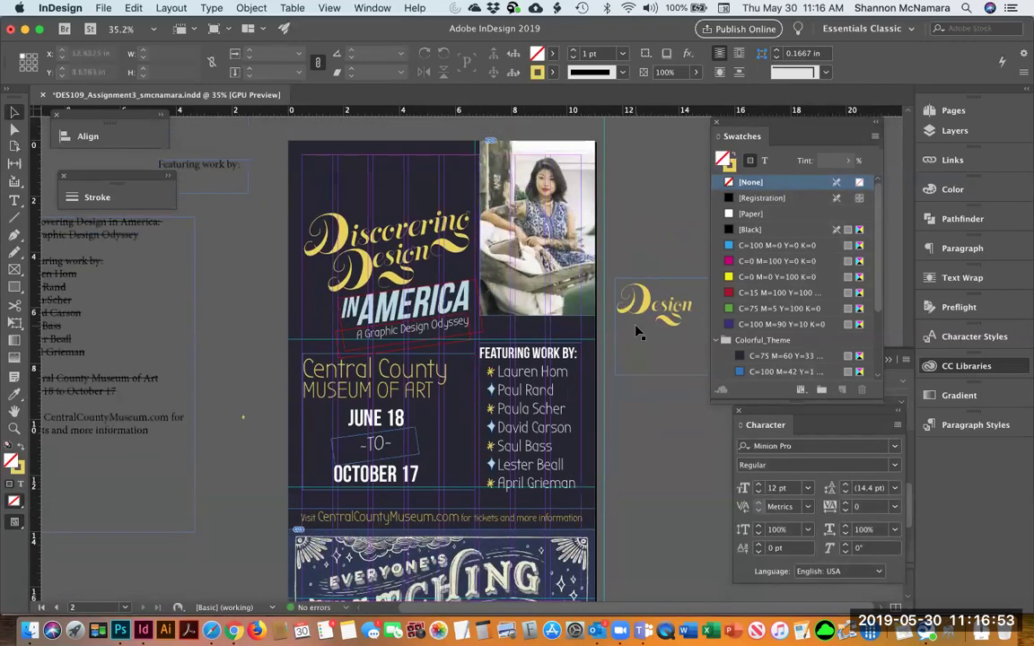
pyautogui.click(563, 150)
pyautogui.moveTo(561, 151); pyautogui.dragTo(564, 173)
# Step: Duplicate the lettering banner and place the copy flush with the top of the poster at X 0 in, Y 0 in
pyautogui.click(409, 556)
pyautogui.moveTo(410, 554)
pyautogui.mouseDown()
pyautogui.moveTo(370, 224)
pyautogui.moveTo(375, 158)
pyautogui.moveTo(415, 168)
pyautogui.mouseUp()
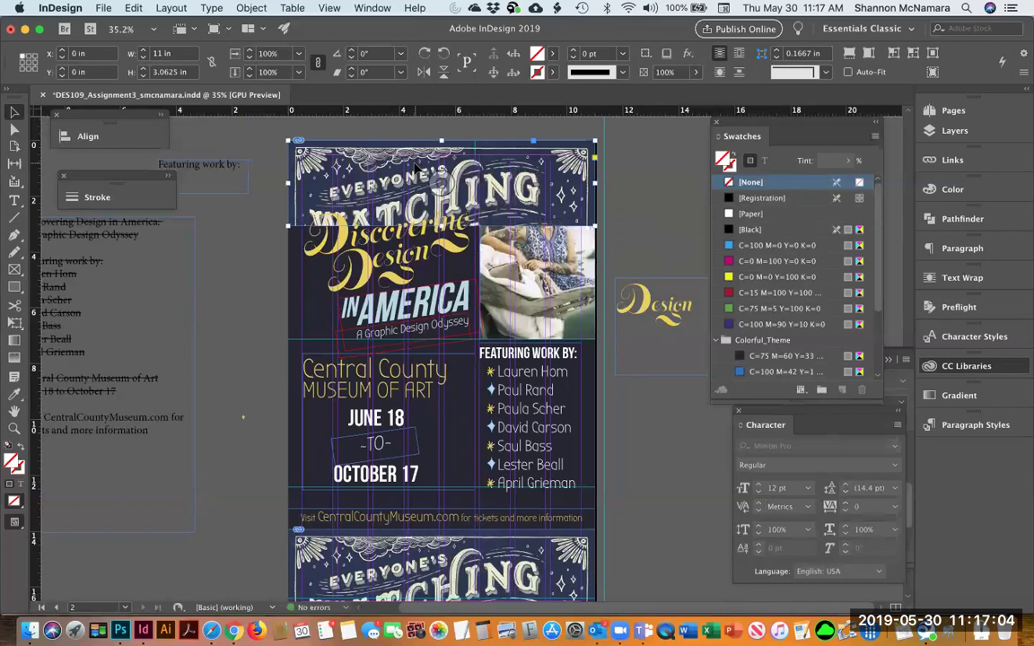
# Step: Shift the image inside the upper banner frame up to a Y offset of -3.1364 in, so its lower part with the ornamental border shows
pyautogui.press('a')
pyautogui.click(429, 171)
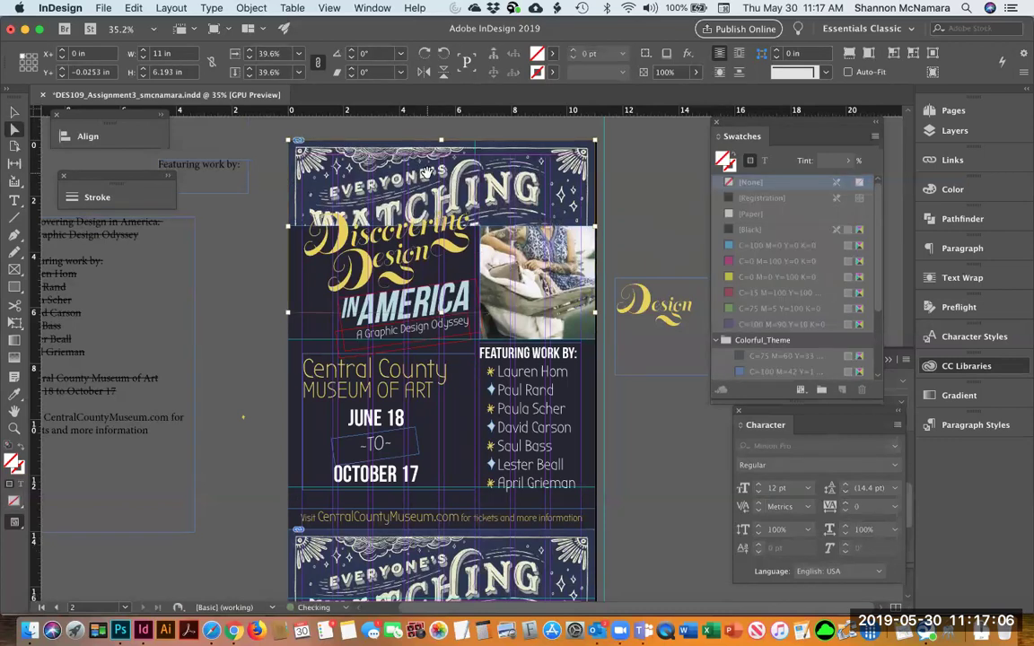
pyautogui.press('Up')
pyautogui.press('Up')
pyautogui.press('Up')
pyautogui.press('Up')
pyautogui.press('Up')
pyautogui.press('Up')
pyautogui.press('Up')
pyautogui.press('Up')
pyautogui.press('Up')
pyautogui.press('Up')
pyautogui.press('Up')
pyautogui.press('Up')
pyautogui.press('Up')
pyautogui.press('Up')
pyautogui.press('Up')
pyautogui.press('Up')
pyautogui.press('Up')
pyautogui.press('Up')
pyautogui.press('Up')
pyautogui.press('Up')
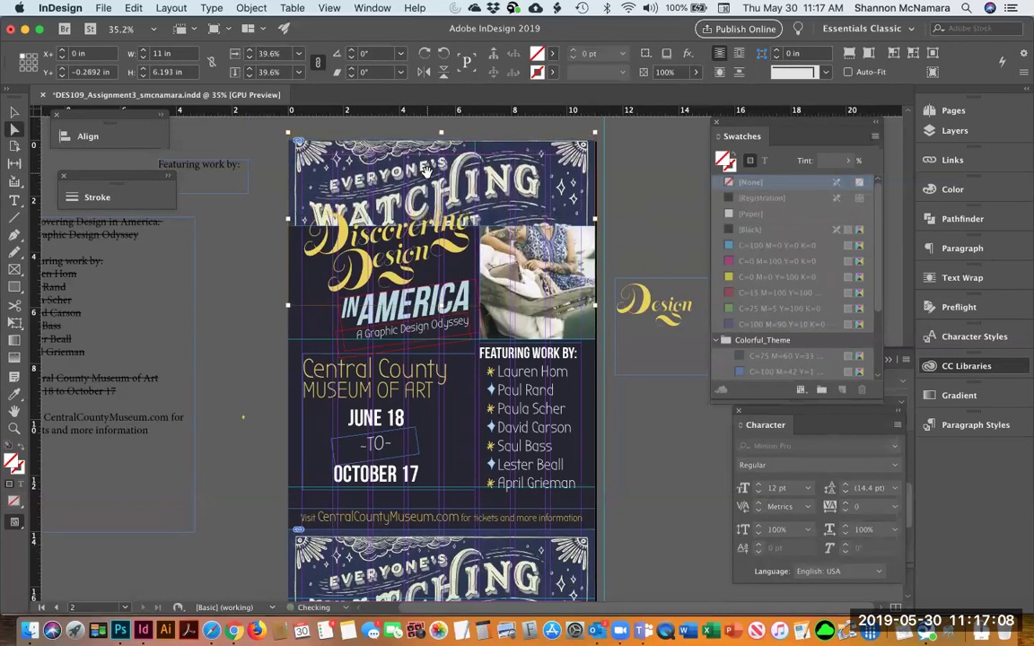
pyautogui.press('Up')
pyautogui.press('Up')
pyautogui.press('Up')
pyautogui.press('Up')
pyautogui.press('Up')
pyautogui.press('Up')
pyautogui.press('Up')
pyautogui.press('Up')
pyautogui.press('Up')
pyautogui.press('Up')
pyautogui.press('Up')
pyautogui.press('Up')
pyautogui.press('Up')
pyautogui.press('Up')
pyautogui.press('Up')
pyautogui.press('Up')
pyautogui.press('Up')
pyautogui.press('Up')
pyautogui.press('Up')
pyautogui.press('Up')
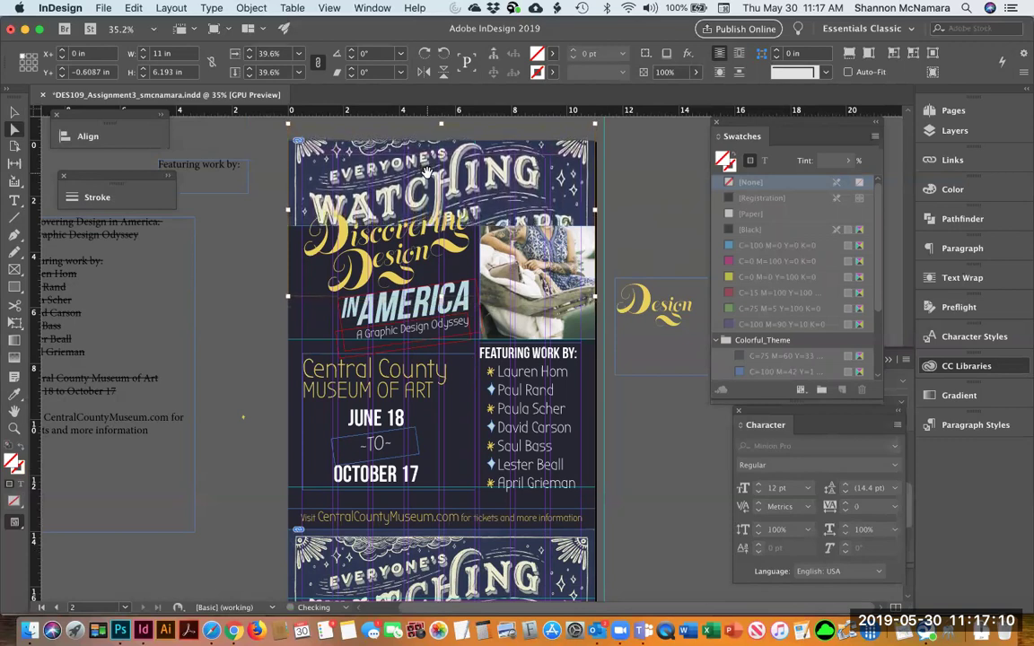
pyautogui.press('Down')
pyautogui.press('Down')
pyautogui.press('Down')
pyautogui.press('Down')
pyautogui.press('Down')
pyautogui.press('Down')
pyautogui.press('Down')
pyautogui.press('Down')
pyautogui.press('Down')
pyautogui.press('Down')
pyautogui.press('Down')
pyautogui.press('Down')
pyautogui.press('Down')
pyautogui.press('Down')
pyautogui.press('Down')
pyautogui.press('Down')
pyautogui.press('Down')
pyautogui.press('Down')
pyautogui.press('Down')
pyautogui.press('Down')
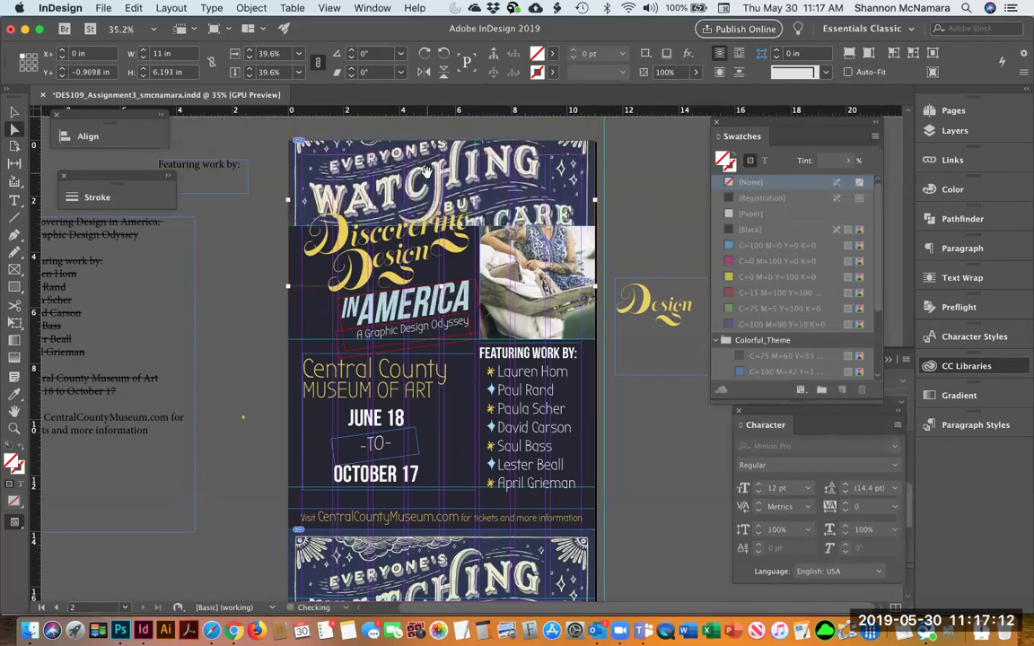
pyautogui.press('Up')
pyautogui.press('Up')
pyautogui.press('Up')
pyautogui.press('Up')
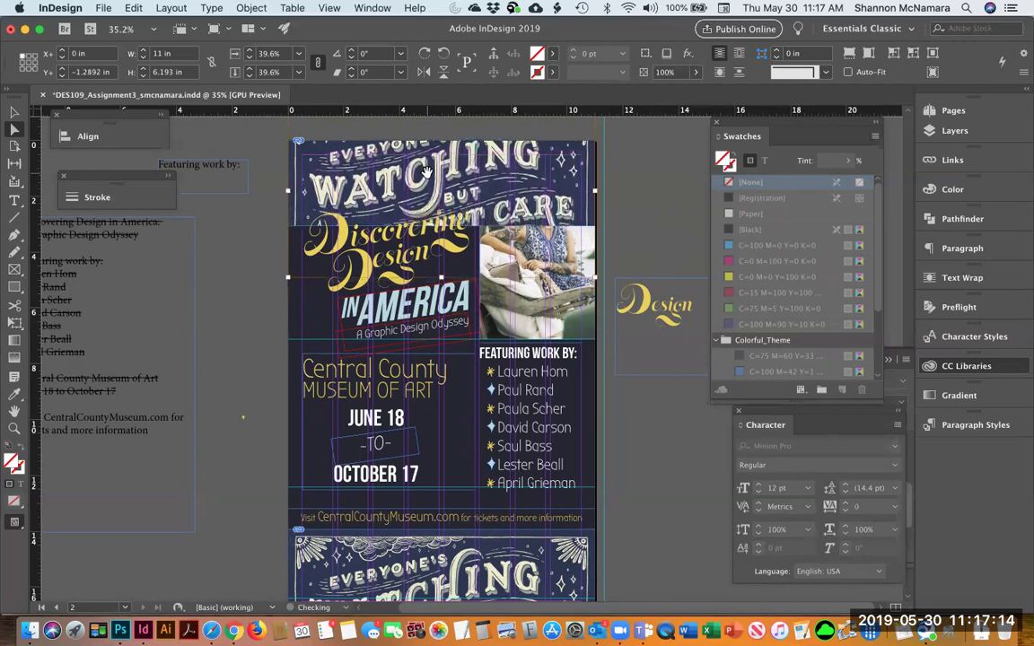
pyautogui.press('Up')
pyautogui.press('Up')
pyautogui.press('Up')
pyautogui.press('Up')
pyautogui.press('Up')
pyautogui.press('Up')
pyautogui.press('Up')
pyautogui.press('Up')
pyautogui.press('Up')
pyautogui.press('Up')
pyautogui.press('Up')
pyautogui.press('Up')
pyautogui.press('Up')
pyautogui.press('Up')
pyautogui.press('Up')
pyautogui.press('Up')
pyautogui.press('Up')
pyautogui.press('Up')
pyautogui.press('Up')
pyautogui.press('Up')
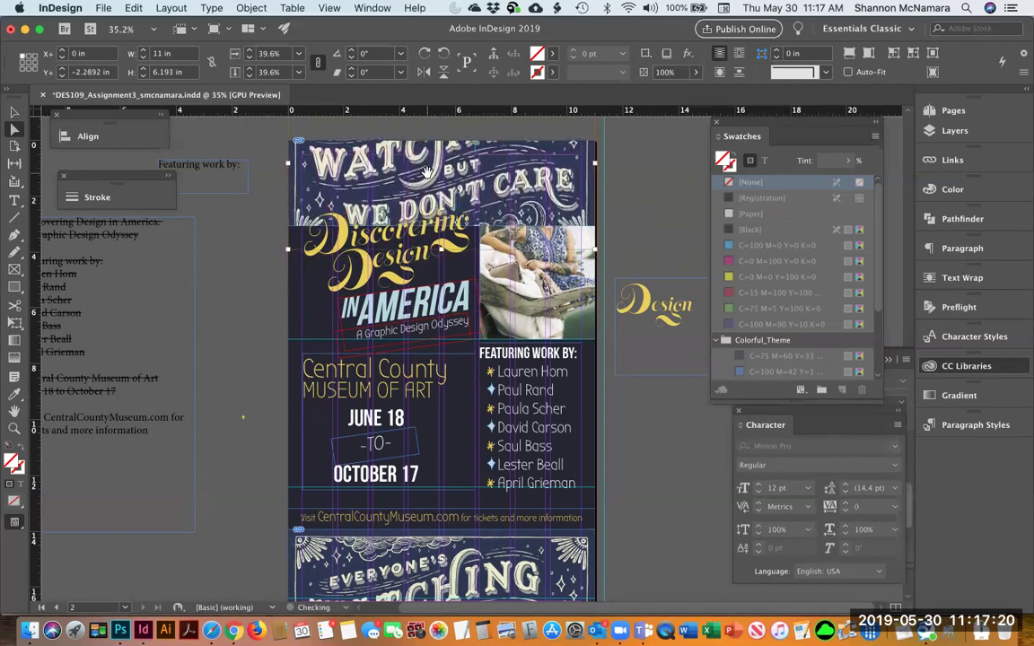
pyautogui.press('Up')
pyautogui.press('Up')
pyautogui.press('Up')
pyautogui.press('Up')
pyautogui.press('Up')
pyautogui.press('Up')
pyautogui.press('Up')
pyautogui.press('Up')
pyautogui.press('Up')
pyautogui.press('Up')
pyautogui.press('Up')
pyautogui.press('Up')
pyautogui.press('Up')
pyautogui.press('Up')
pyautogui.press('Up')
pyautogui.press('Up')
pyautogui.press('Up')
pyautogui.press('Up')
pyautogui.press('Up')
pyautogui.press('Up')
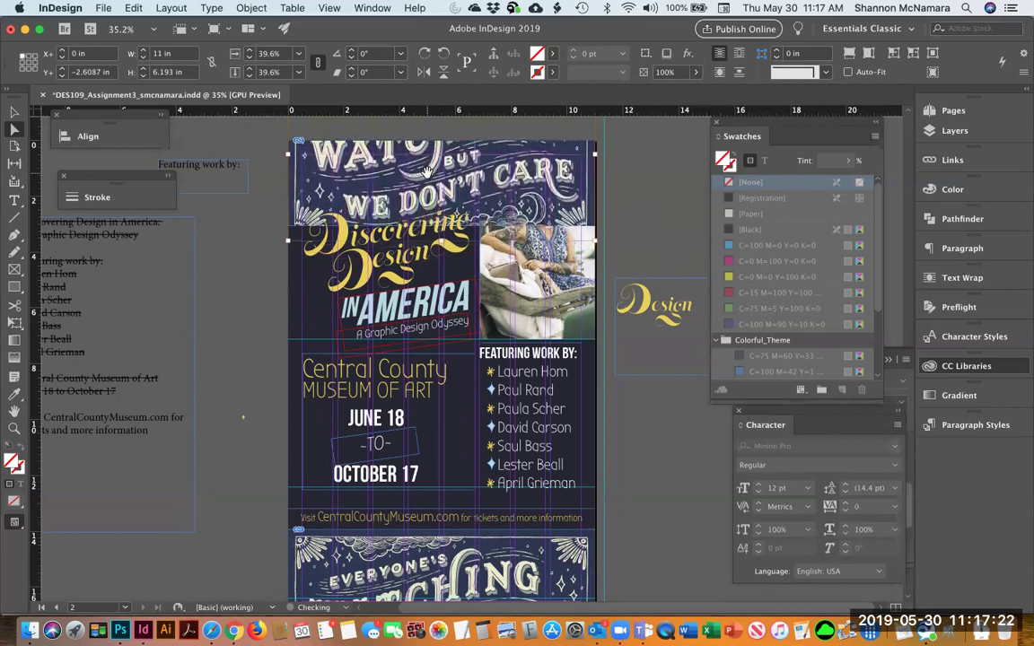
pyautogui.press('Up')
pyautogui.press('Up')
pyautogui.press('Up')
pyautogui.press('Up')
pyautogui.press('Up')
pyautogui.press('Up')
pyautogui.press('Up')
pyautogui.press('Up')
pyautogui.press('Up')
pyautogui.press('Up')
pyautogui.press('Up')
pyautogui.press('Up')
pyautogui.press('Up')
pyautogui.press('Up')
pyautogui.press('Up')
pyautogui.press('Up')
pyautogui.press('Up')
pyautogui.press('Up')
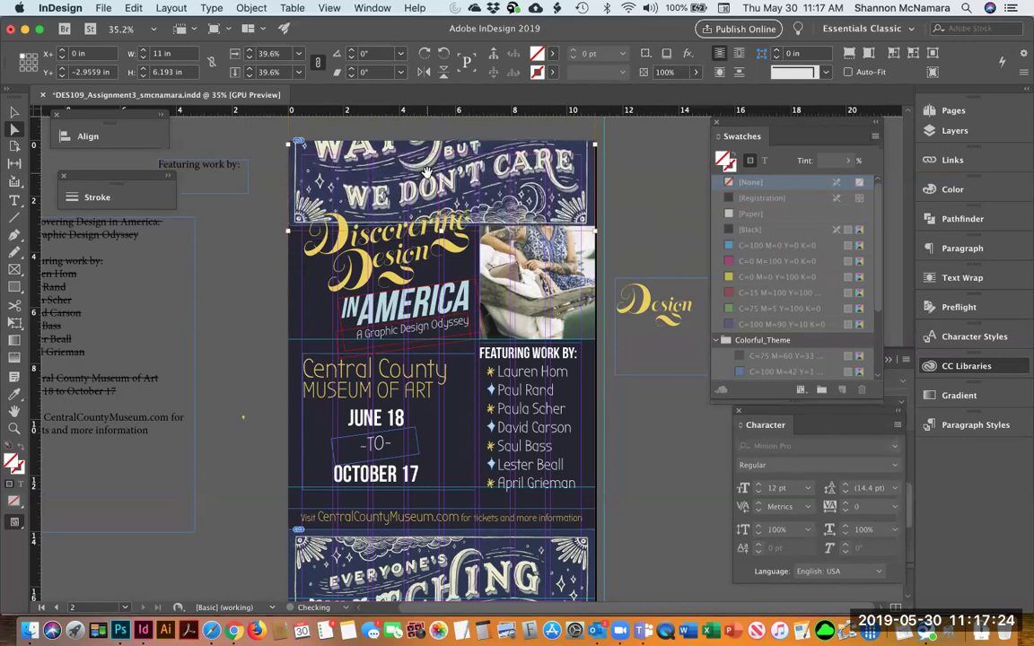
pyautogui.press('Up')
pyautogui.press('Up')
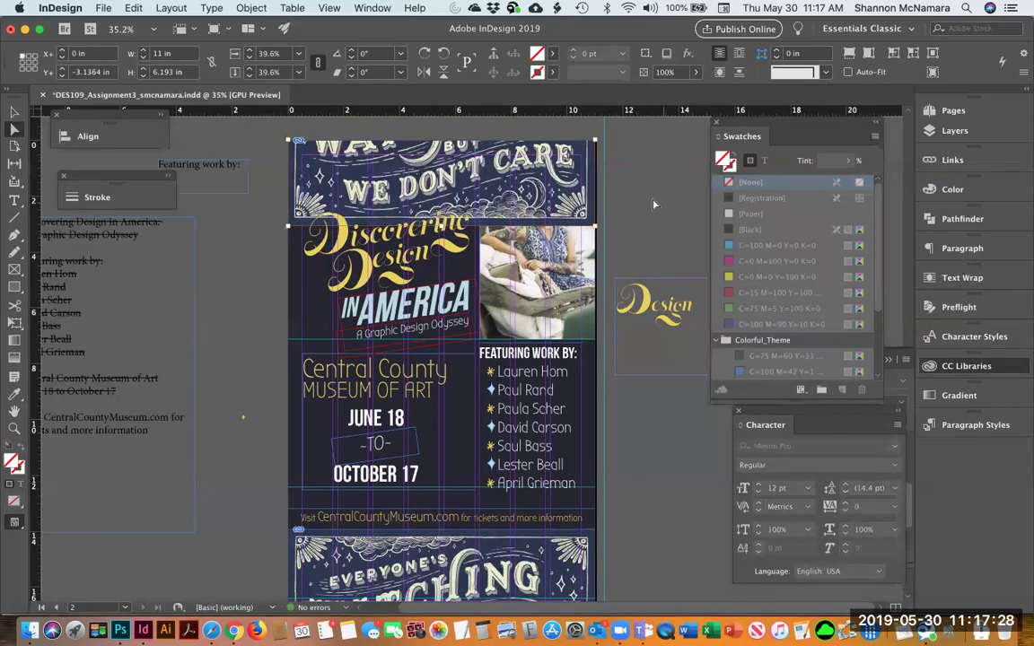
pyautogui.click(654, 205)
pyautogui.press('super+minus')
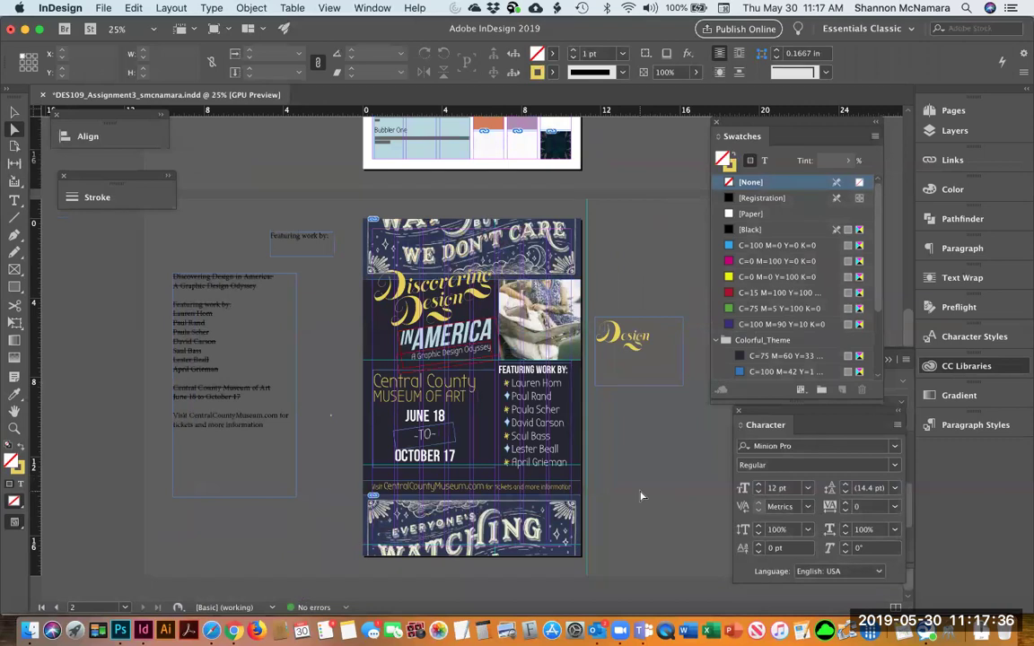
# Step: Shift the photo of the woman inside its frame down to a Y offset of 1.4167 in so that her face shows
pyautogui.click(544, 301)
pyautogui.press('Down')
pyautogui.press('Down')
pyautogui.press('Down')
pyautogui.press('Down')
pyautogui.press('Down')
pyautogui.press('Down')
pyautogui.press('Down')
pyautogui.press('Down')
pyautogui.press('Down')
pyautogui.press('Down')
pyautogui.press('Down')
pyautogui.press('Down')
pyautogui.press('Down')
pyautogui.press('Down')
pyautogui.press('Down')
pyautogui.press('Down')
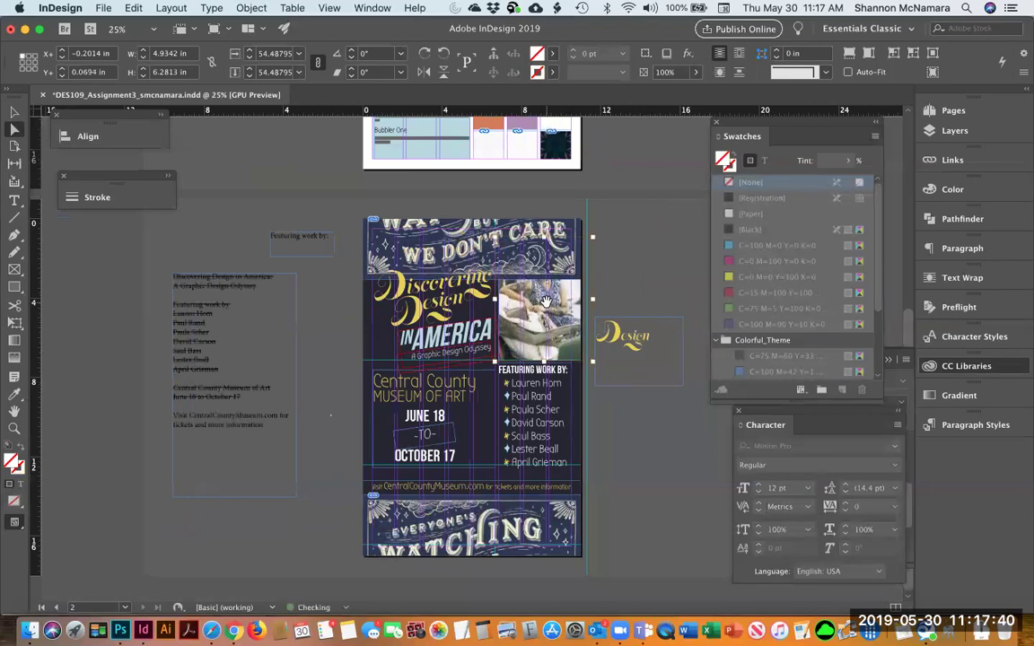
pyautogui.press('Down')
pyautogui.press('Down')
pyautogui.press('Down')
pyautogui.press('Down')
pyautogui.press('Down')
pyautogui.press('Down')
pyautogui.press('Down')
pyautogui.press('Down')
pyautogui.press('Down')
pyautogui.press('Down')
pyautogui.press('Down')
pyautogui.press('Down')
pyautogui.press('Down')
pyautogui.press('Down')
pyautogui.press('Down')
pyautogui.press('Down')
pyautogui.press('Down')
pyautogui.press('Down')
pyautogui.press('Down')
pyautogui.press('Down')
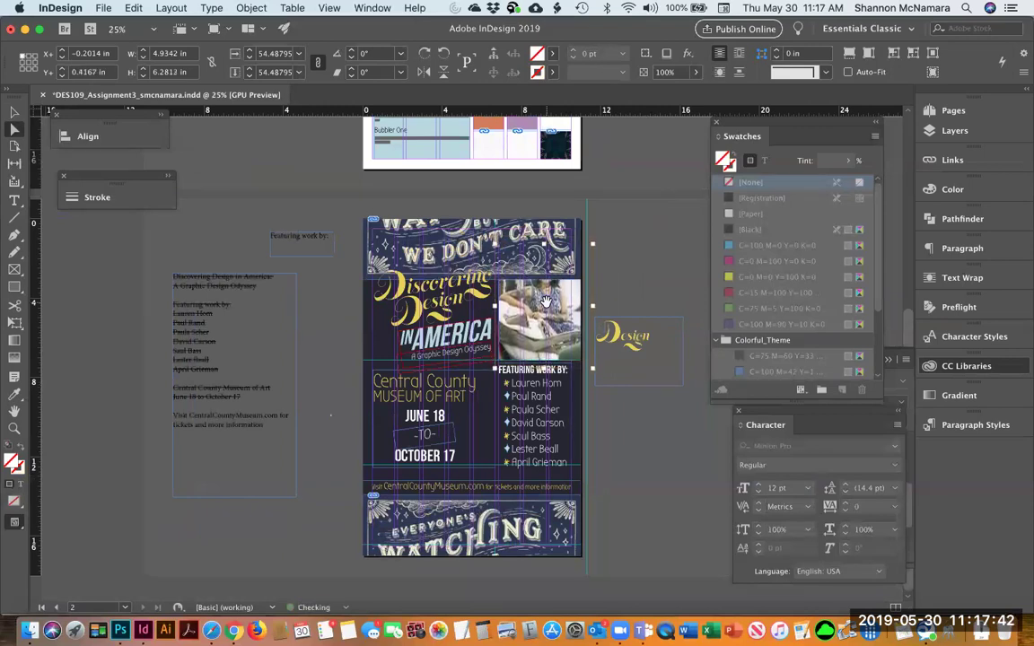
pyautogui.press('Down')
pyautogui.press('Down')
pyautogui.press('Down')
pyautogui.press('Down')
pyautogui.press('Down')
pyautogui.press('Down')
pyautogui.press('Down')
pyautogui.press('Down')
pyautogui.press('Down')
pyautogui.press('Down')
pyautogui.press('Down')
pyautogui.press('Down')
pyautogui.press('Down')
pyautogui.press('Down')
pyautogui.press('Down')
pyautogui.press('Down')
pyautogui.press('Down')
pyautogui.press('Down')
pyautogui.press('Down')
pyautogui.press('Down')
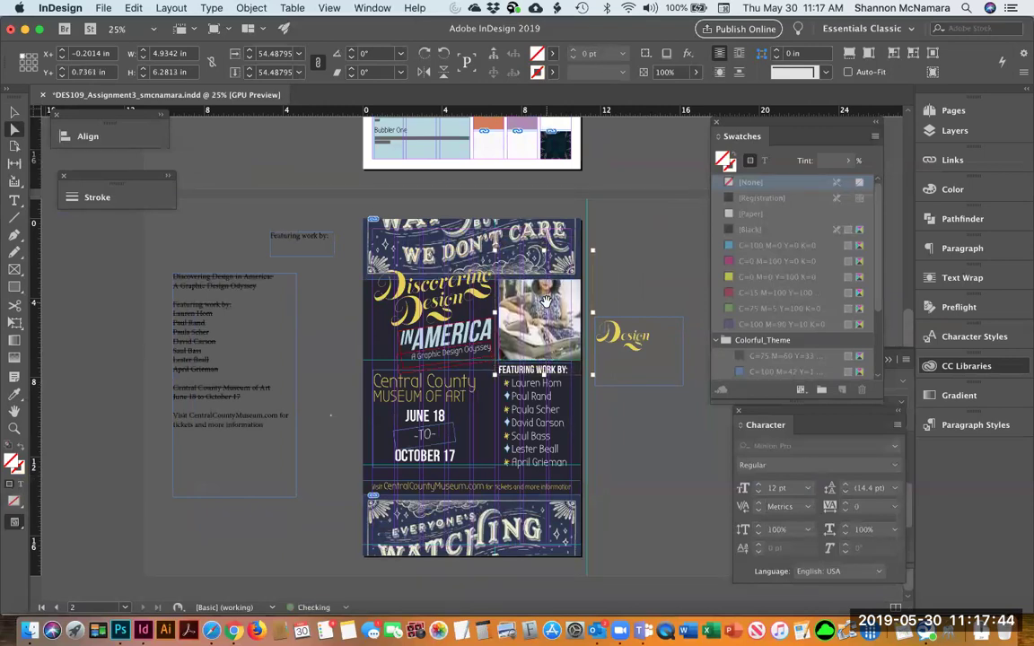
pyautogui.press('Down')
pyautogui.press('Down')
pyautogui.press('Down')
pyautogui.press('Down')
pyautogui.press('Down')
pyautogui.press('Down')
pyautogui.press('Down')
pyautogui.press('Down')
pyautogui.press('Down')
pyautogui.press('Down')
pyautogui.press('Down')
pyautogui.press('Down')
pyautogui.press('Down')
pyautogui.press('Down')
pyautogui.press('Down')
pyautogui.press('Down')
pyautogui.press('Down')
pyautogui.press('Down')
pyautogui.press('Down')
pyautogui.press('Down')
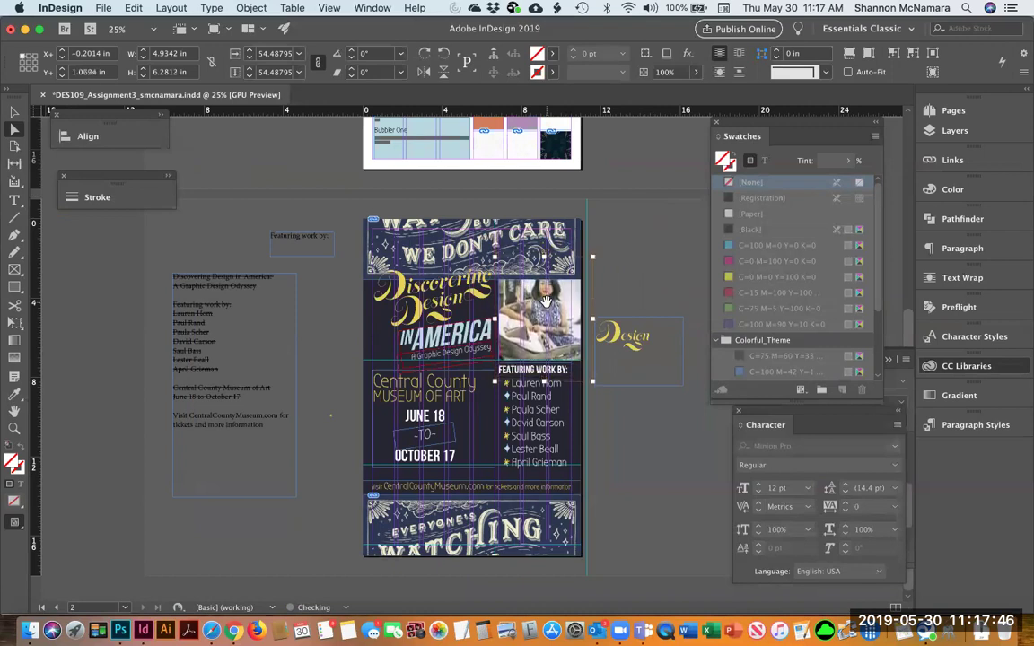
pyautogui.press('Down')
pyautogui.press('Down')
pyautogui.press('Down')
pyautogui.press('Down')
pyautogui.press('Down')
pyautogui.press('Down')
pyautogui.press('Down')
pyautogui.press('Down')
pyautogui.press('Down')
pyautogui.press('Down')
pyautogui.press('Down')
pyautogui.press('Down')
pyautogui.press('Down')
pyautogui.press('Down')
pyautogui.press('Down')
pyautogui.press('Down')
pyautogui.press('Down')
pyautogui.press('Down')
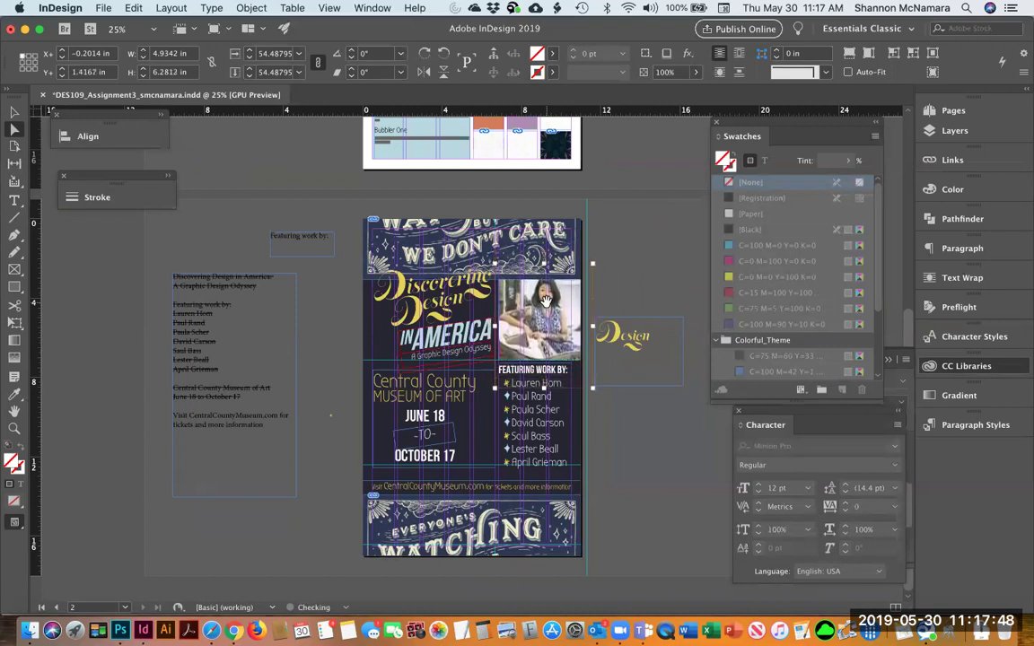
# Step: Scale the woman's photo down inside its frame to about 51.3%, about 4.65 by 5.91 in
pyautogui.moveTo(591, 326); pyautogui.dragTo(585, 326)
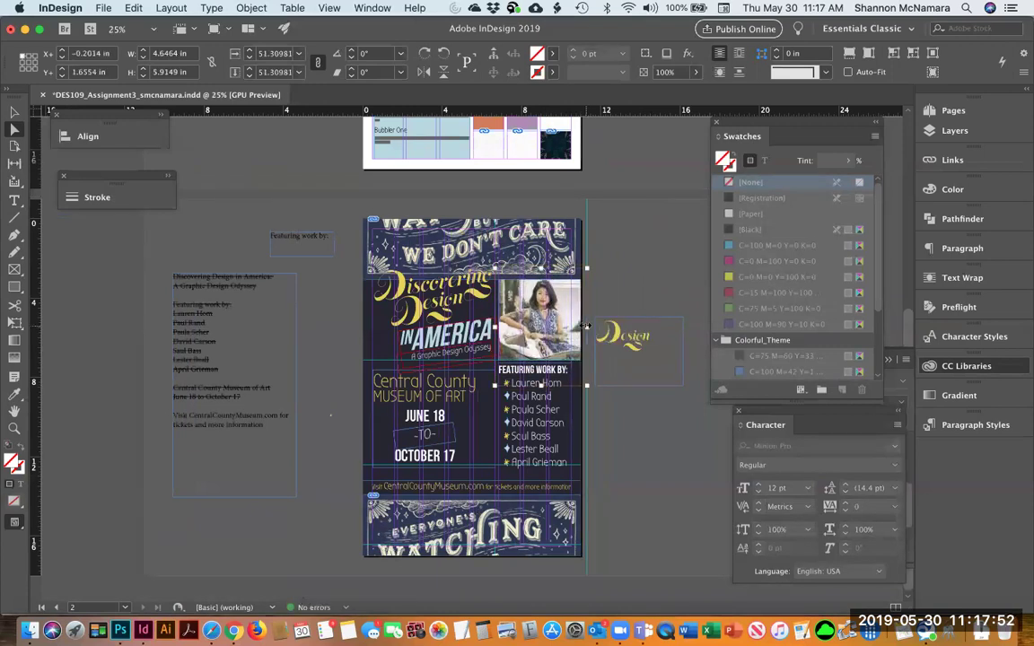
pyautogui.click(599, 257)
# Step: Move the whole title group down to a Y position of about 3.64 in, clear of the upper lettering banner
pyautogui.click(13, 112)
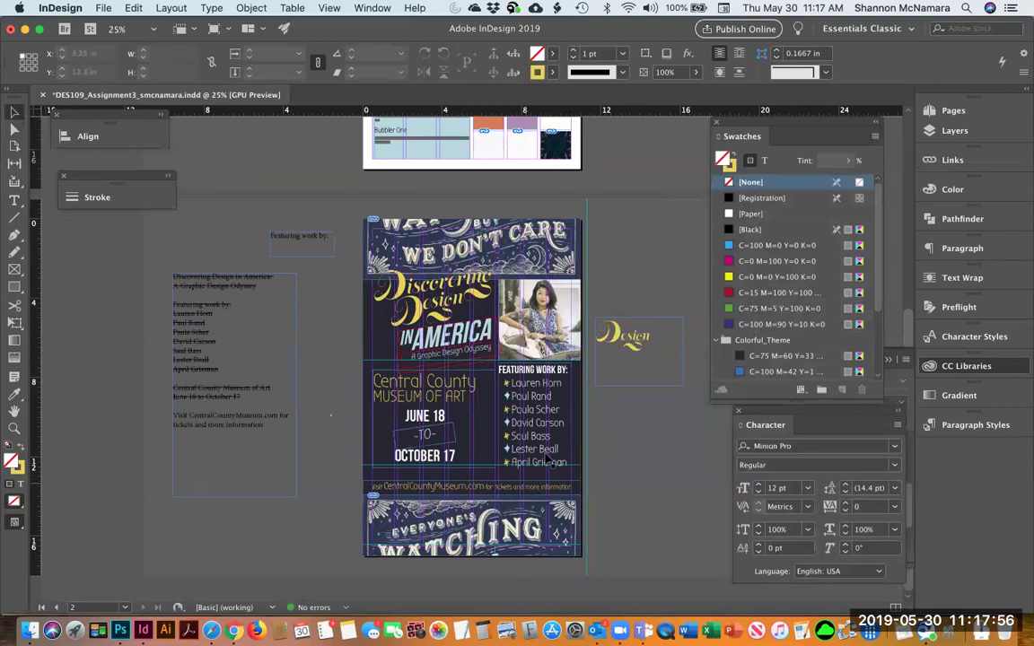
pyautogui.click(536, 395)
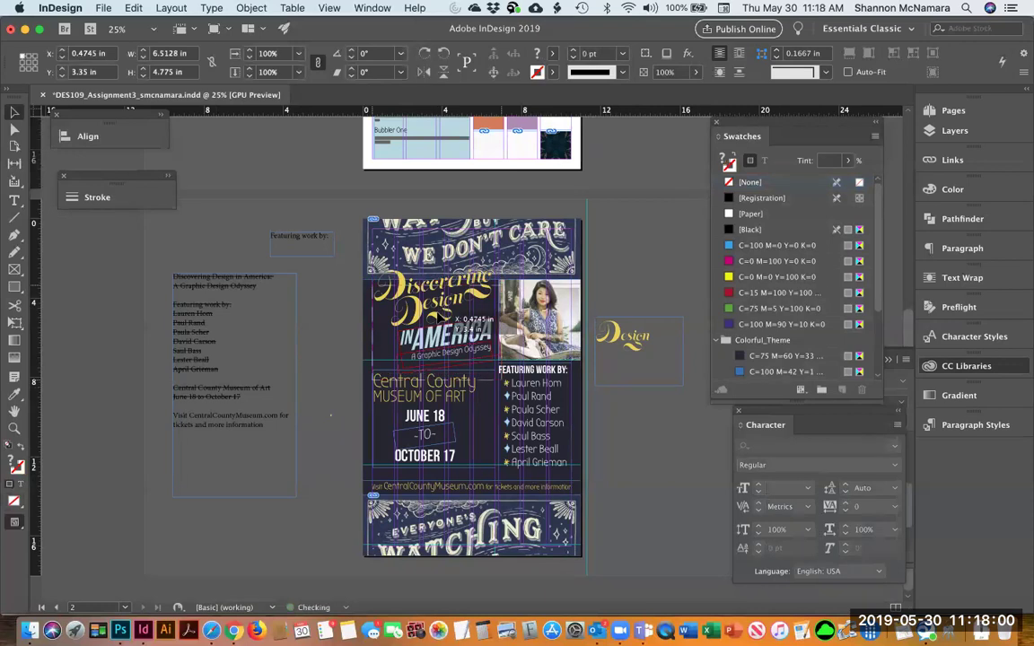
pyautogui.click(440, 285)
pyautogui.moveTo(433, 310); pyautogui.dragTo(440, 319)
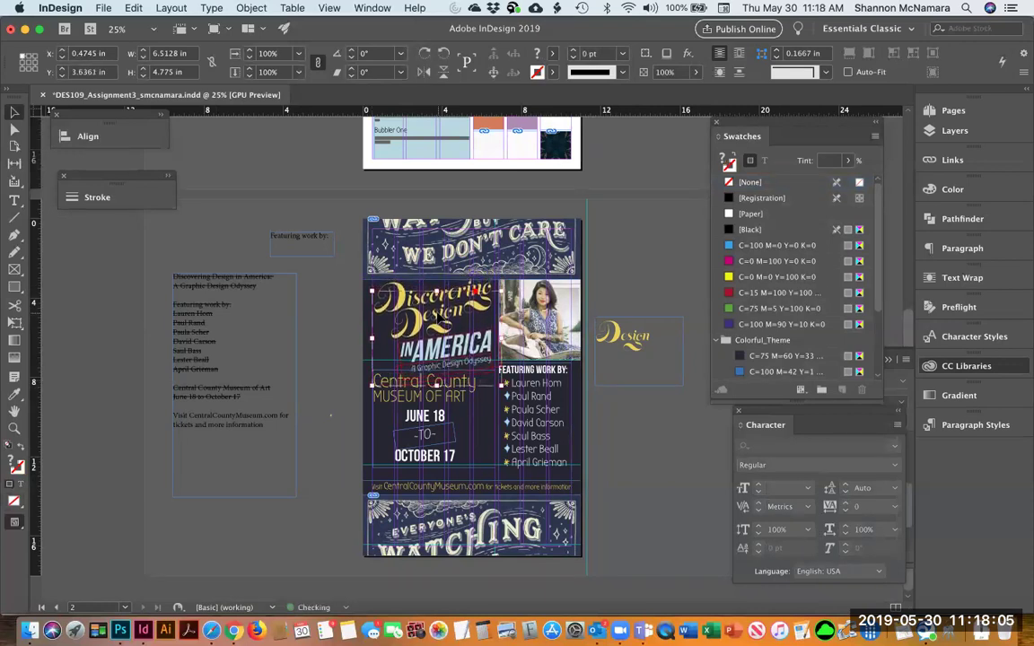
# Step: Move the museum name and exhibition dates block slightly down, below the subtitle
pyautogui.click(438, 414)
pyautogui.moveTo(441, 430); pyautogui.dragTo(442, 436)
pyautogui.click(341, 364)
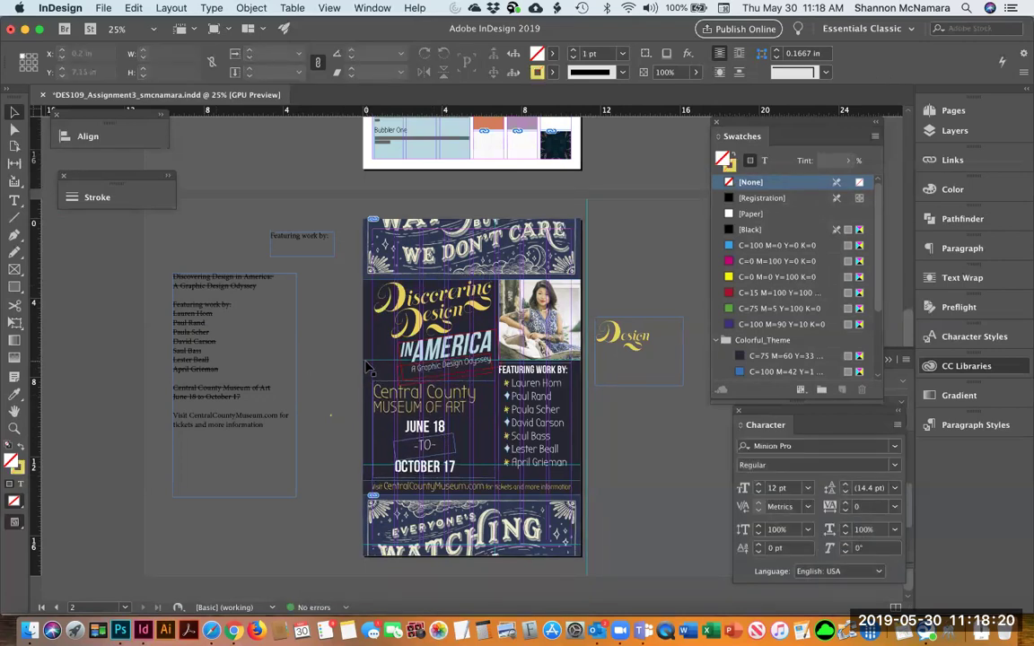
# Step: Move the horizontal guides down to fit the shifted text, one to Y 8.1639 in above the museum name and one below October 17
pyautogui.click(369, 384)
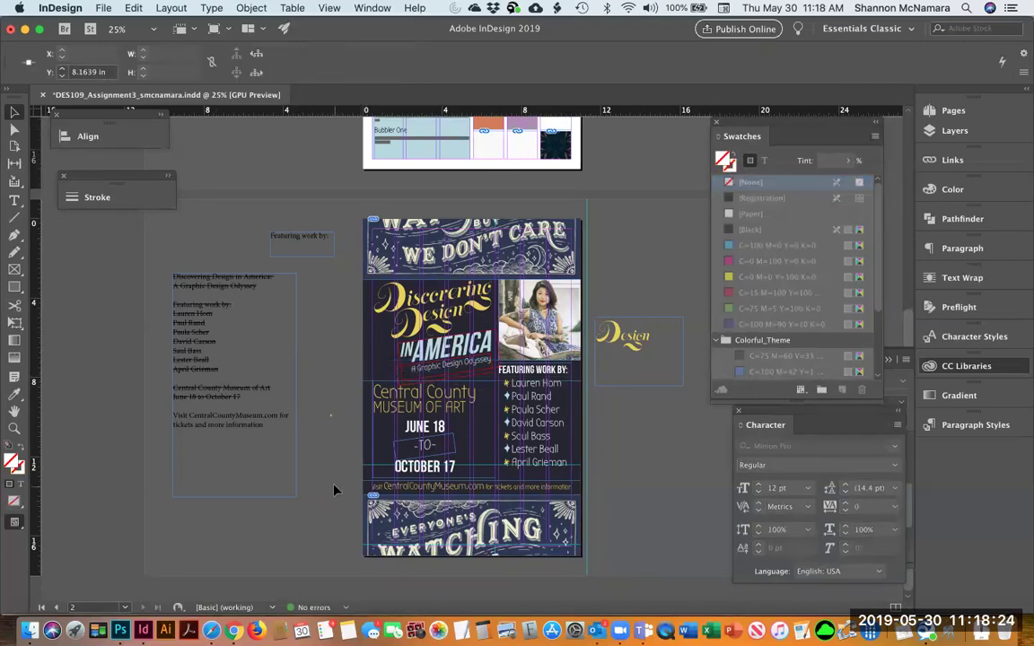
pyautogui.moveTo(368, 456); pyautogui.dragTo(365, 474)
pyautogui.click(687, 500)
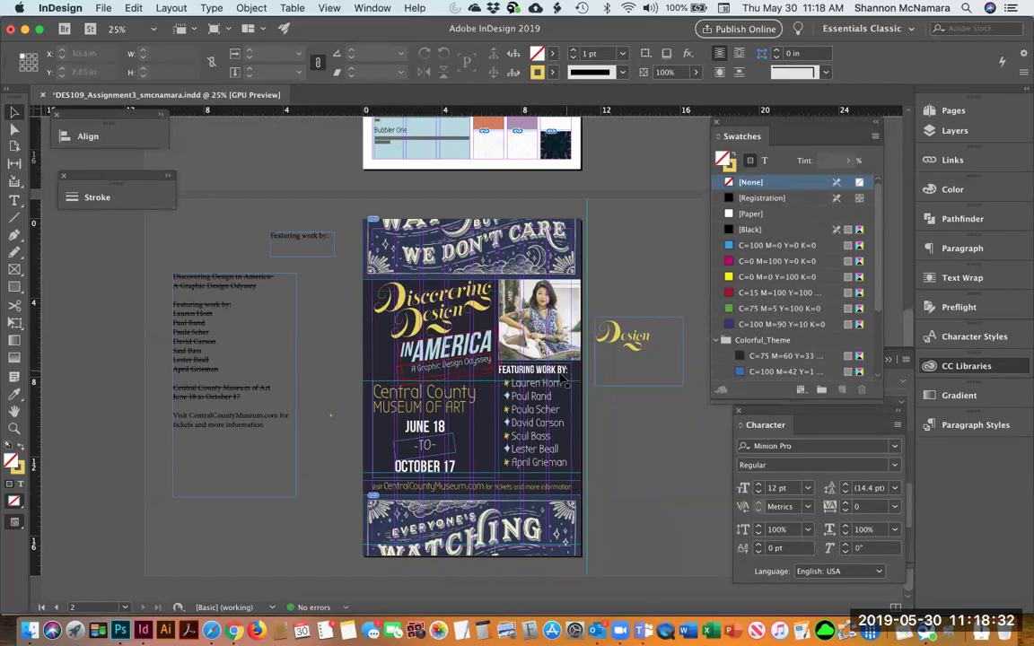
# Step: Move the Featuring Work By artist list down to a Y position of 7.5694 in
pyautogui.click(518, 371)
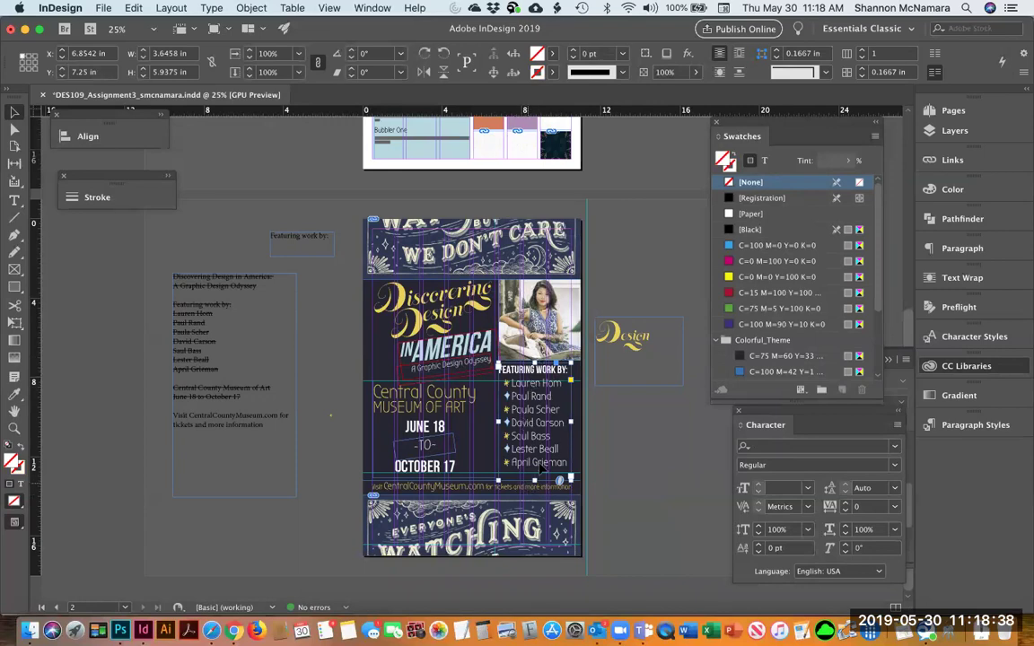
pyautogui.moveTo(540, 469); pyautogui.dragTo(540, 470)
pyautogui.press('Down')
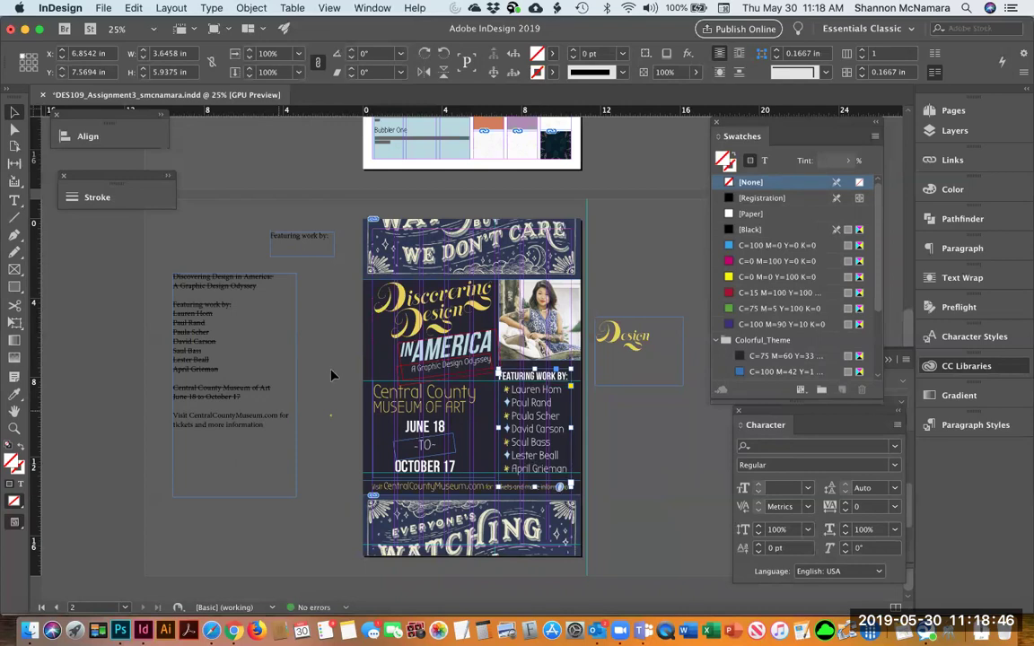
pyautogui.click(332, 375)
# Step: Switch to Preview screen mode and nudge the whole title group down to a Y position of about 3.8 in
pyautogui.click(14, 525)
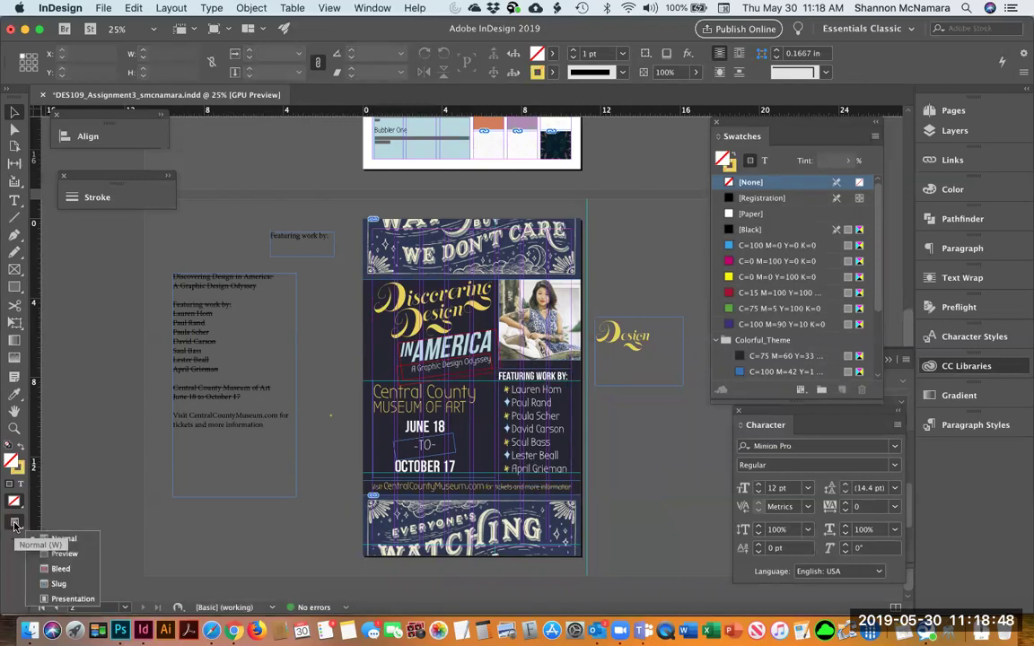
pyautogui.click(65, 554)
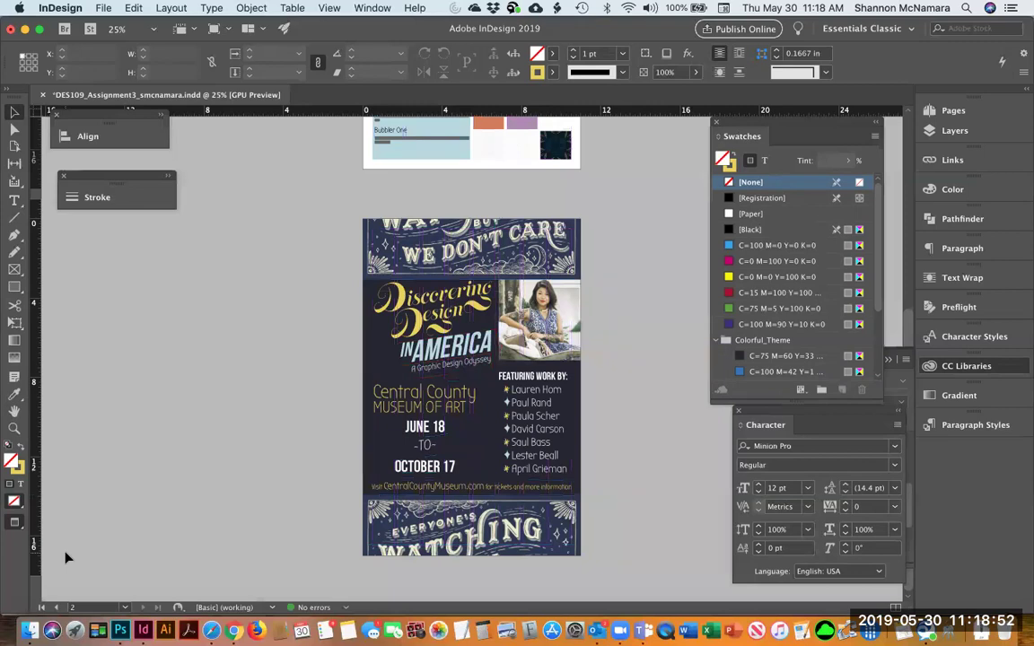
pyautogui.press('z')
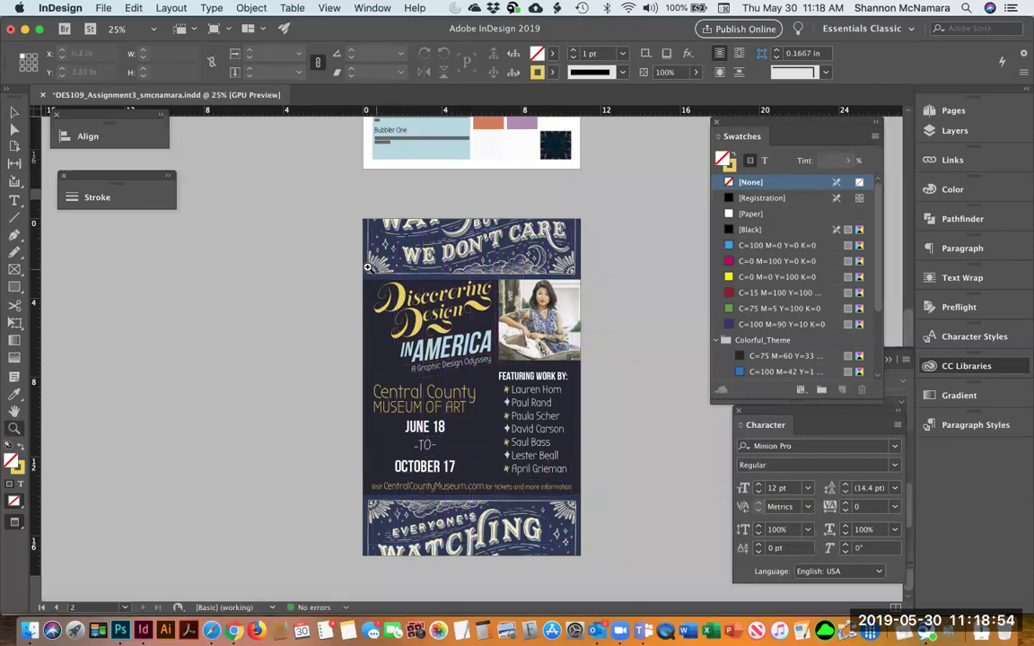
pyautogui.moveTo(333, 265); pyautogui.dragTo(525, 406)
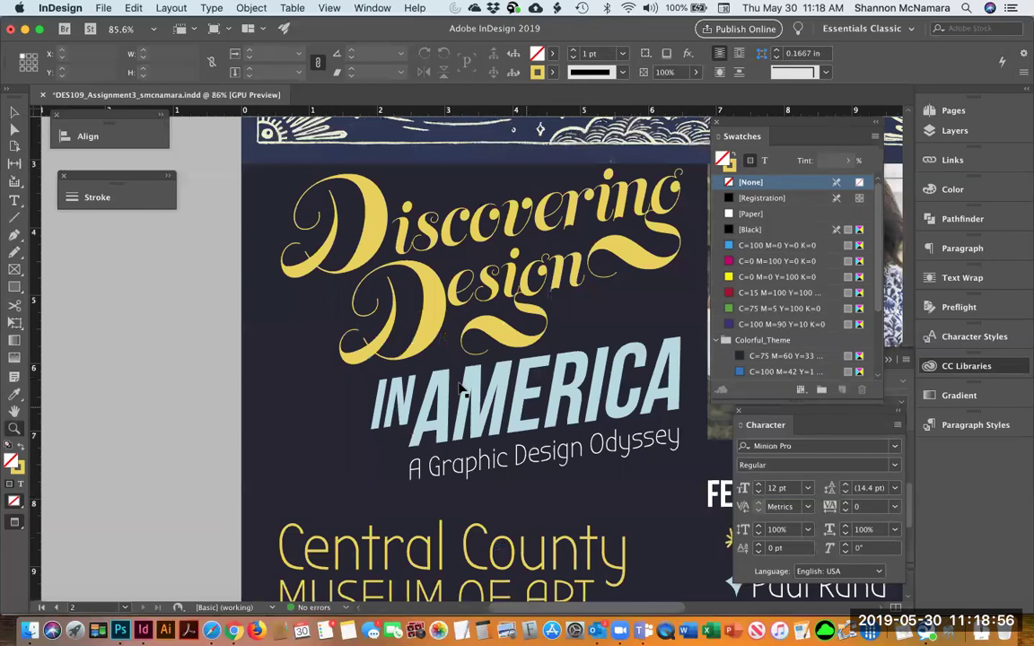
pyautogui.press('v')
pyautogui.click(464, 334)
pyautogui.press('Down')
pyautogui.press('Down')
pyautogui.press('Down')
pyautogui.press('Down')
pyautogui.press('Down')
pyautogui.press('Down')
pyautogui.press('Down')
pyautogui.press('Down')
pyautogui.press('Down')
pyautogui.press('Down')
pyautogui.press('Down')
pyautogui.press('Down')
pyautogui.press('Down')
pyautogui.press('Down')
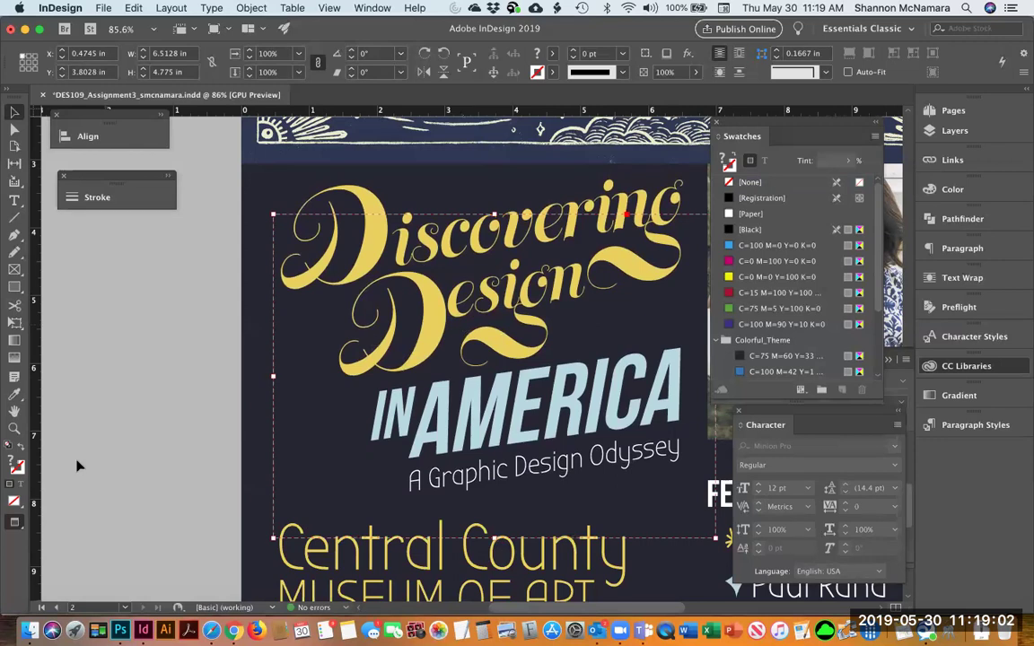
pyautogui.click(158, 446)
pyautogui.press('super+0')
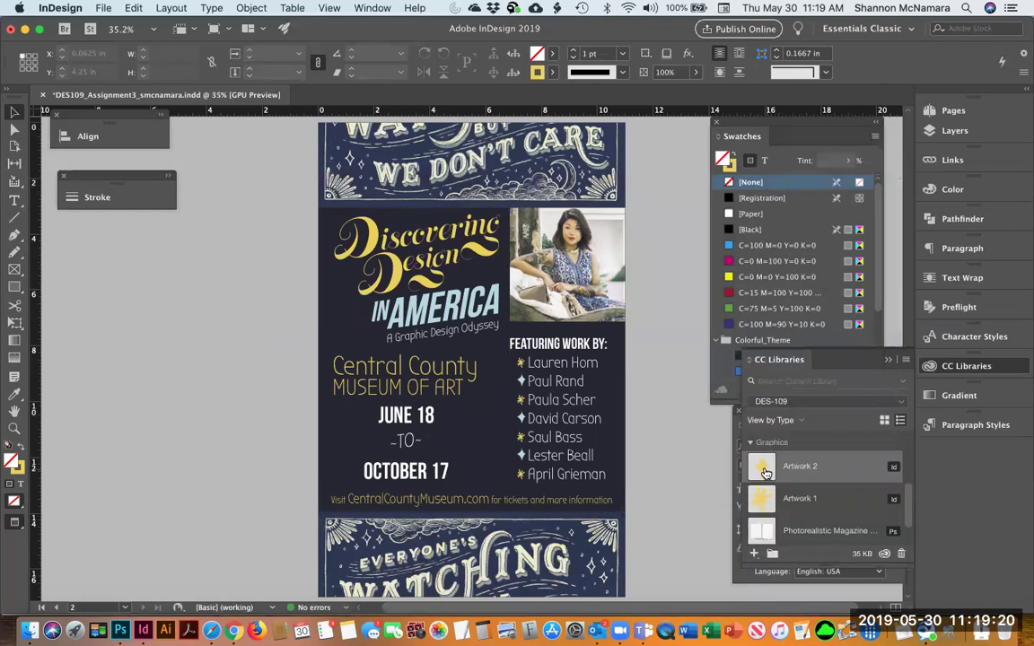
# Step: Place the Artwork 2 star from the DES-109 library beside the word Design, about 0.41 by 0.75 in, with a [Paper] fill
pyautogui.moveTo(741, 446); pyautogui.dragTo(342, 269)
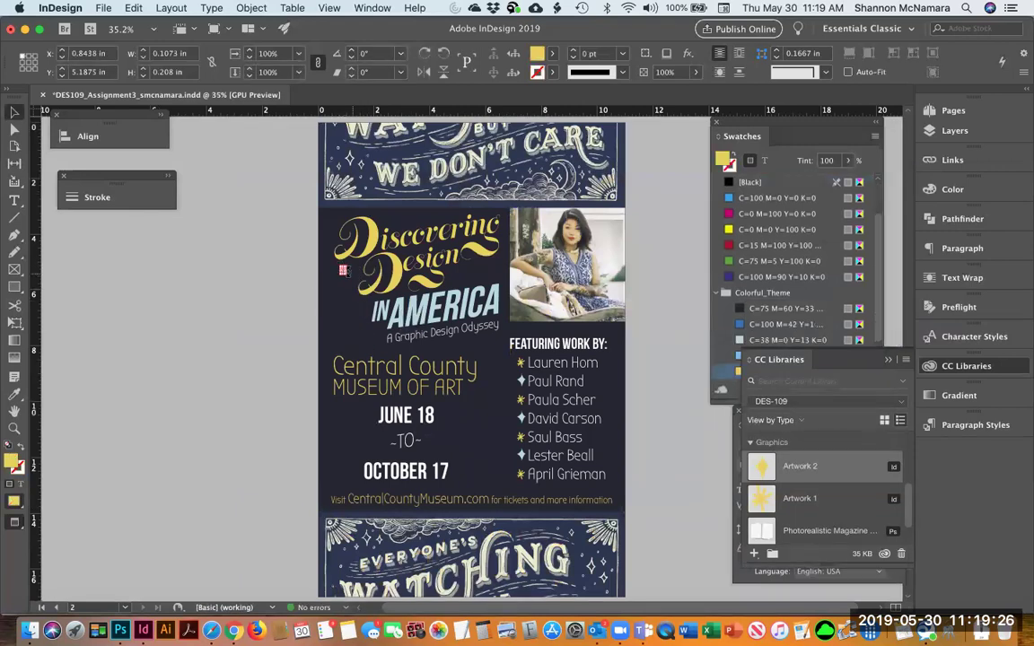
pyautogui.moveTo(342, 269); pyautogui.dragTo(354, 288)
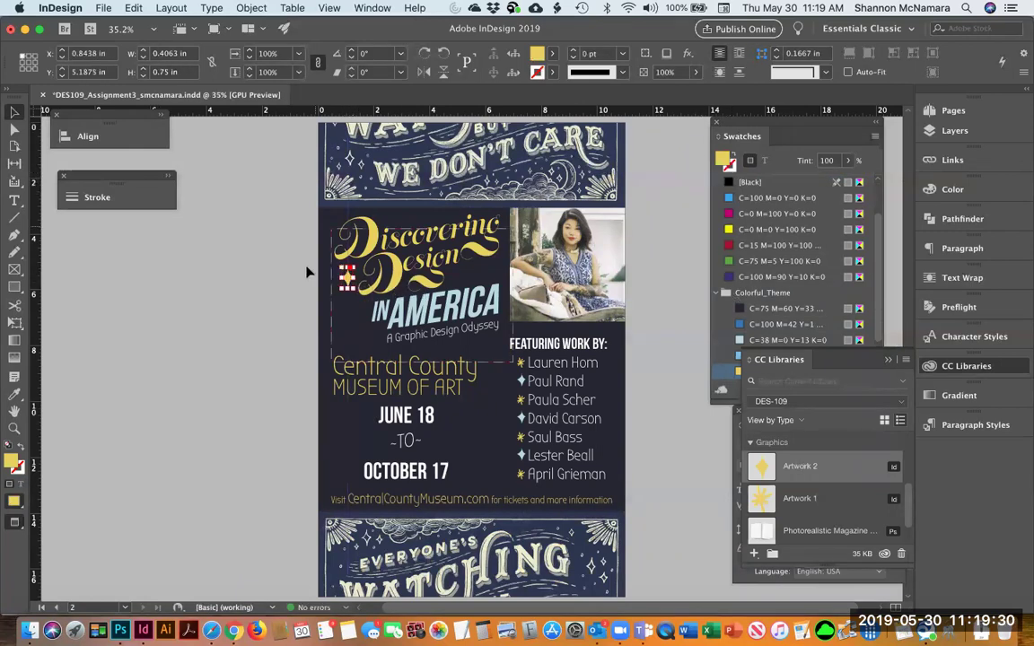
pyautogui.click(725, 158)
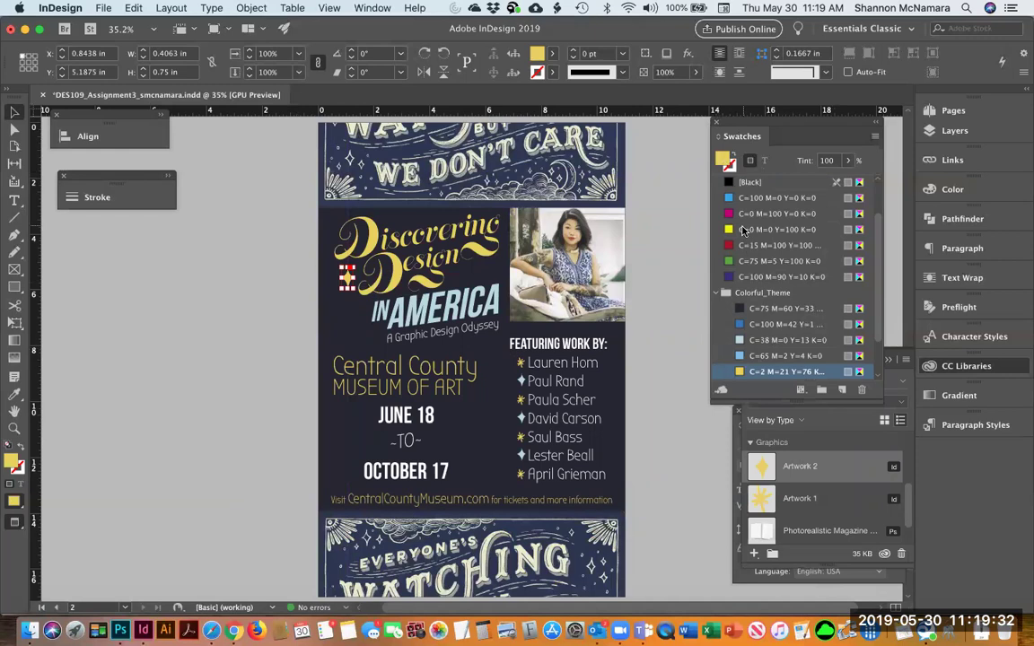
pyautogui.scroll(2, 750, 254)
pyautogui.click(752, 214)
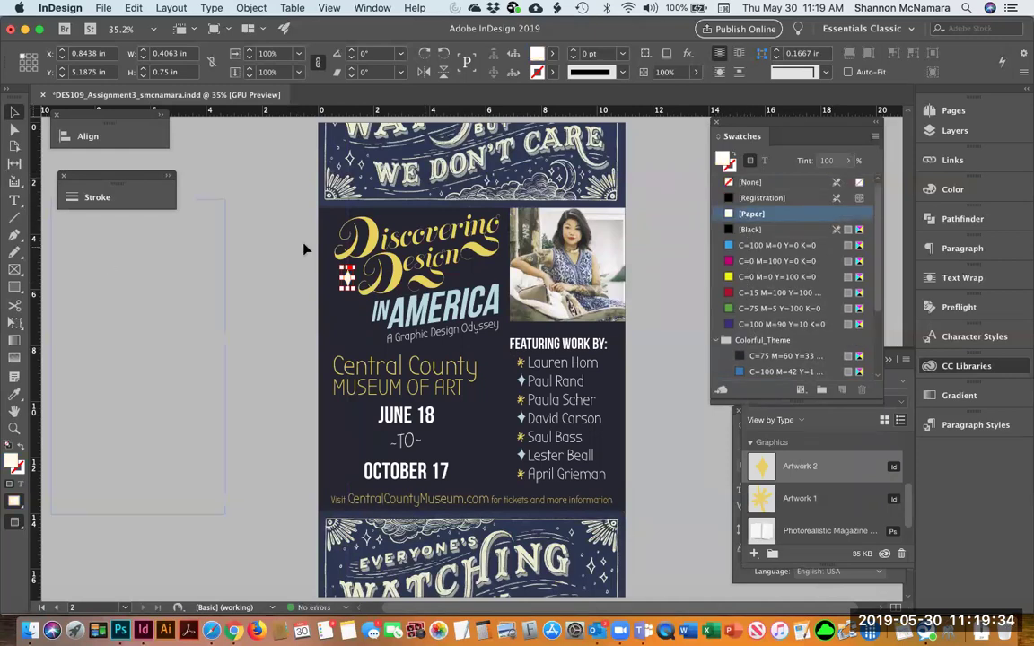
# Step: Duplicate the white star to its lower left and make the copy an unfilled outline with a C=38 M=0 Y=13 K=0 light blue stroke
pyautogui.moveTo(348, 278); pyautogui.dragTo(336, 299)
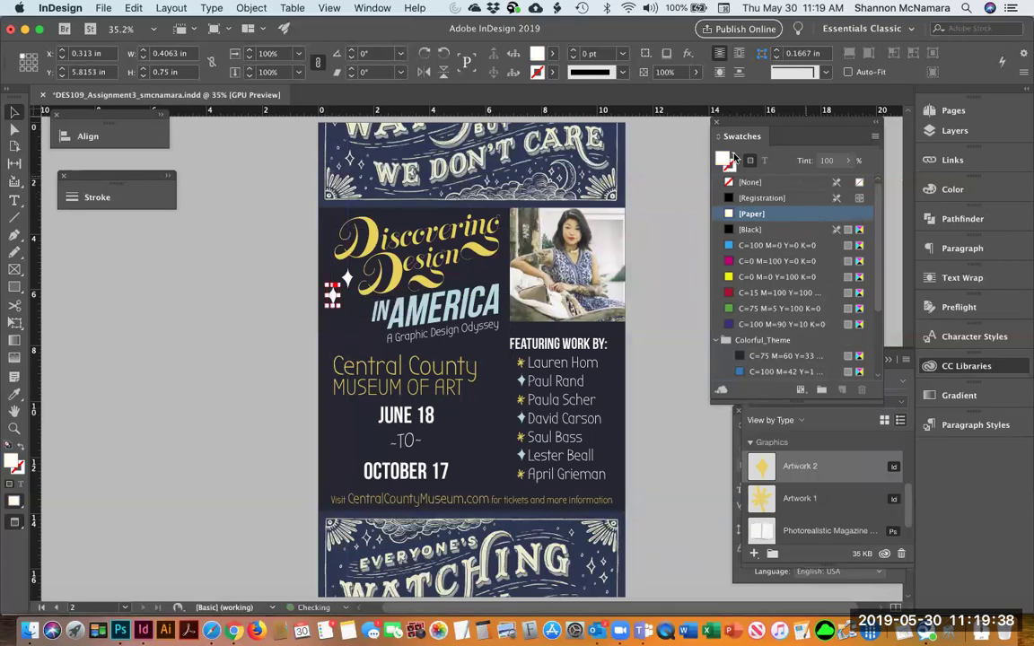
pyautogui.hotkey('shift', 'x')
pyautogui.click(730, 167)
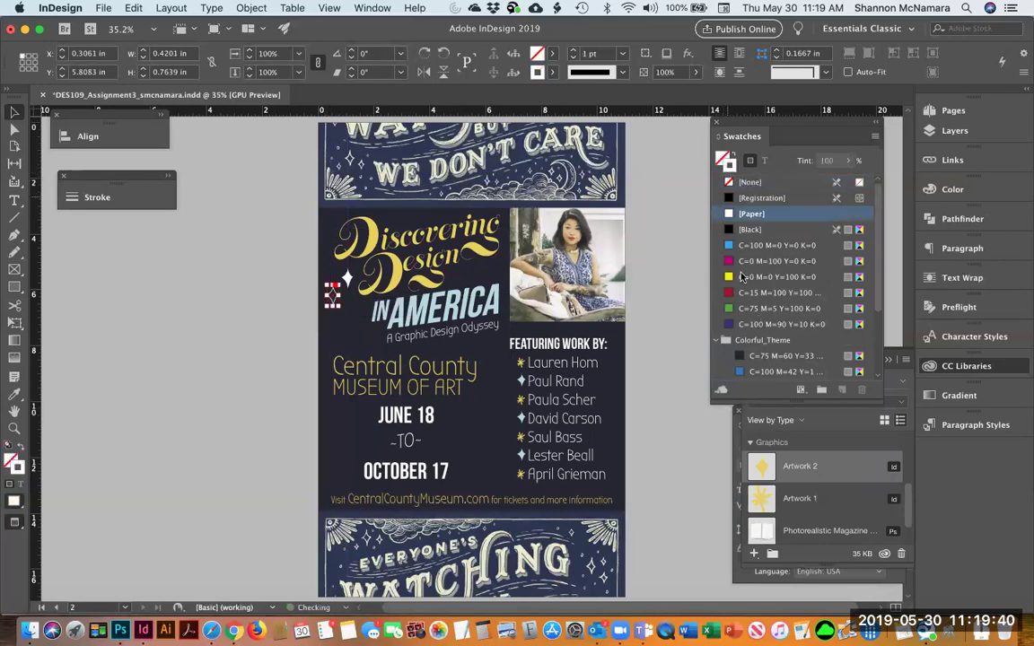
pyautogui.scroll(-2, 759, 357)
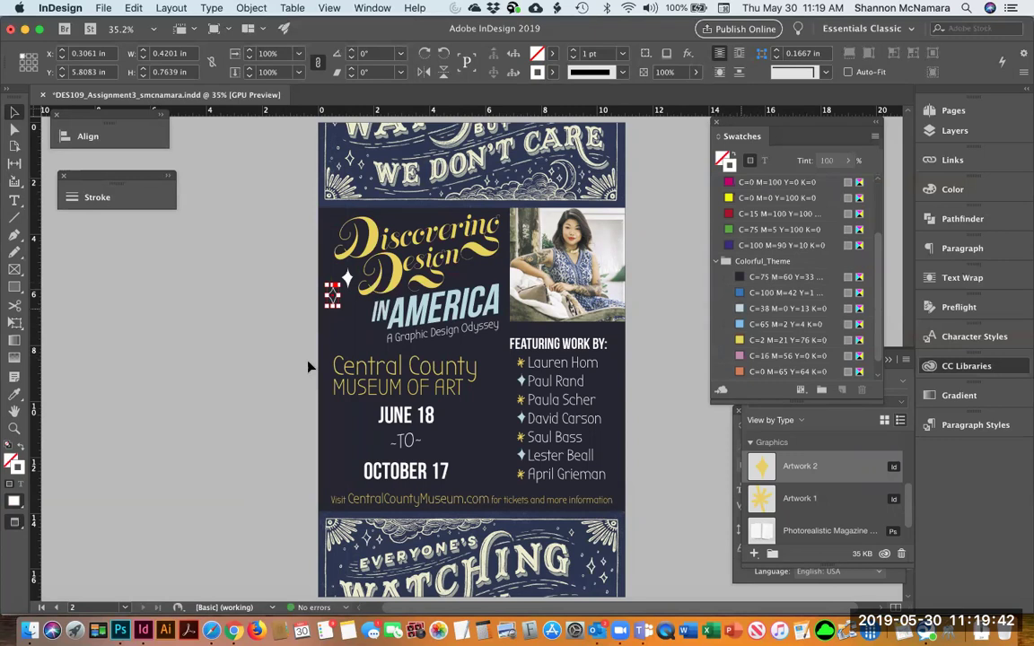
pyautogui.click(293, 314)
# Step: Duplicate the light blue outline star to its lower right and give the copy a C=2 M=21 Y=76 yellow fill without stroke
pyautogui.moveTo(332, 294); pyautogui.dragTo(347, 305)
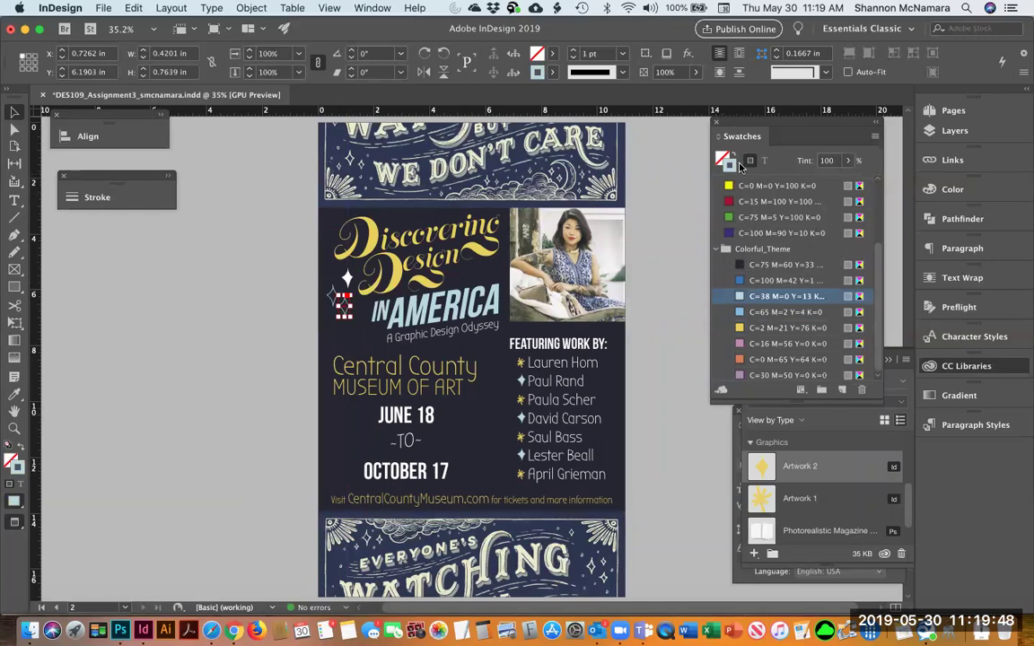
pyautogui.click(729, 163)
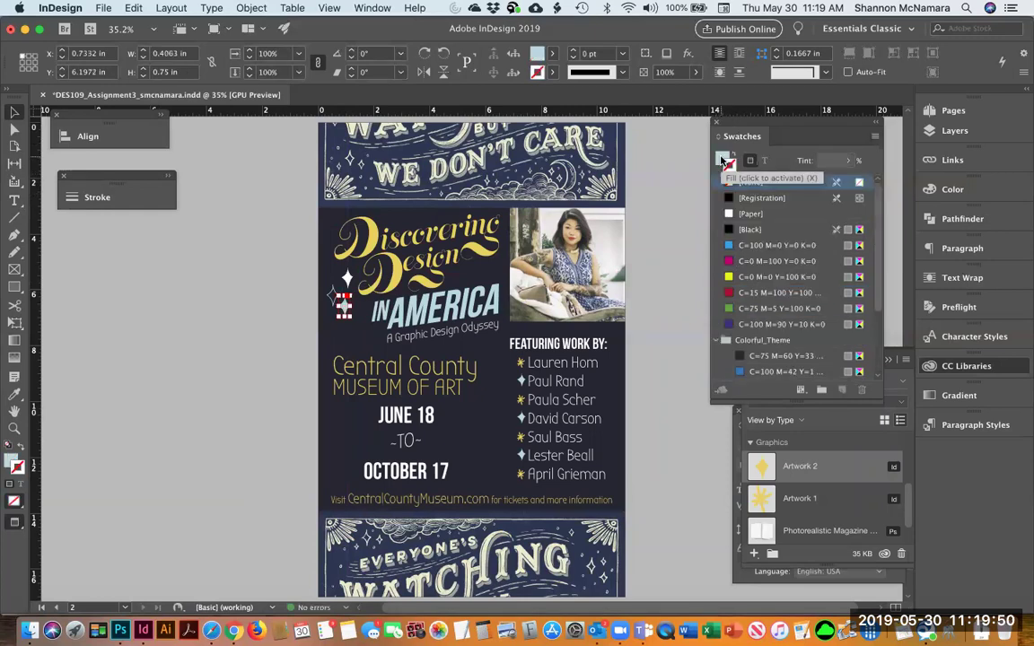
pyautogui.click(723, 160)
pyautogui.scroll(-3, 781, 341)
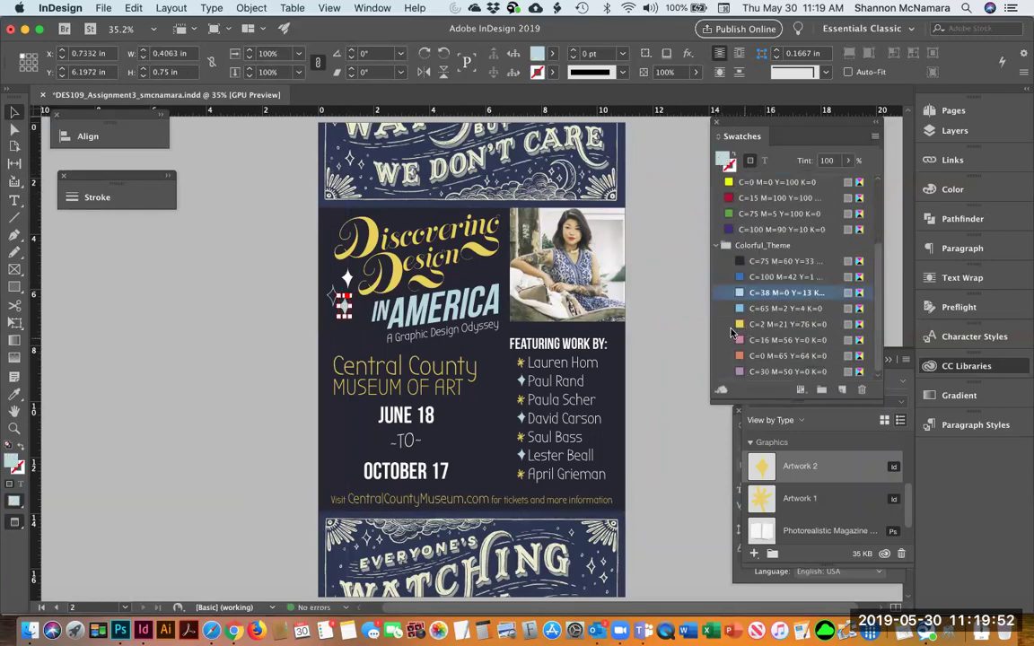
pyautogui.click(780, 342)
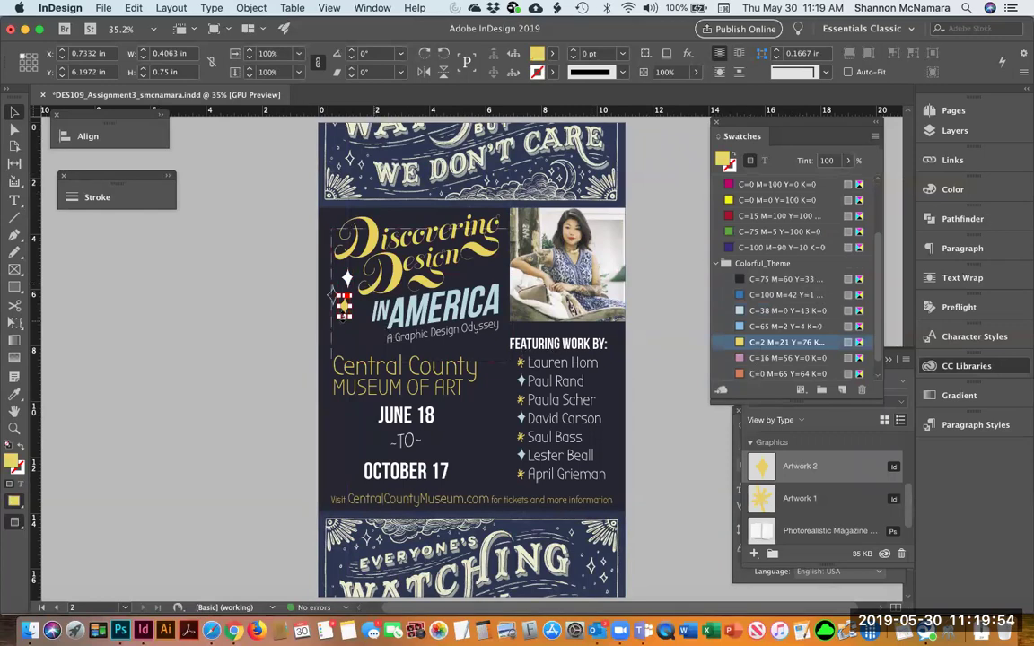
# Step: Resize the yellow star to about 0.64 by 0.58 in and swap its fill and stroke to leave a yellow outline
pyautogui.moveTo(344, 292); pyautogui.dragTo(343, 297)
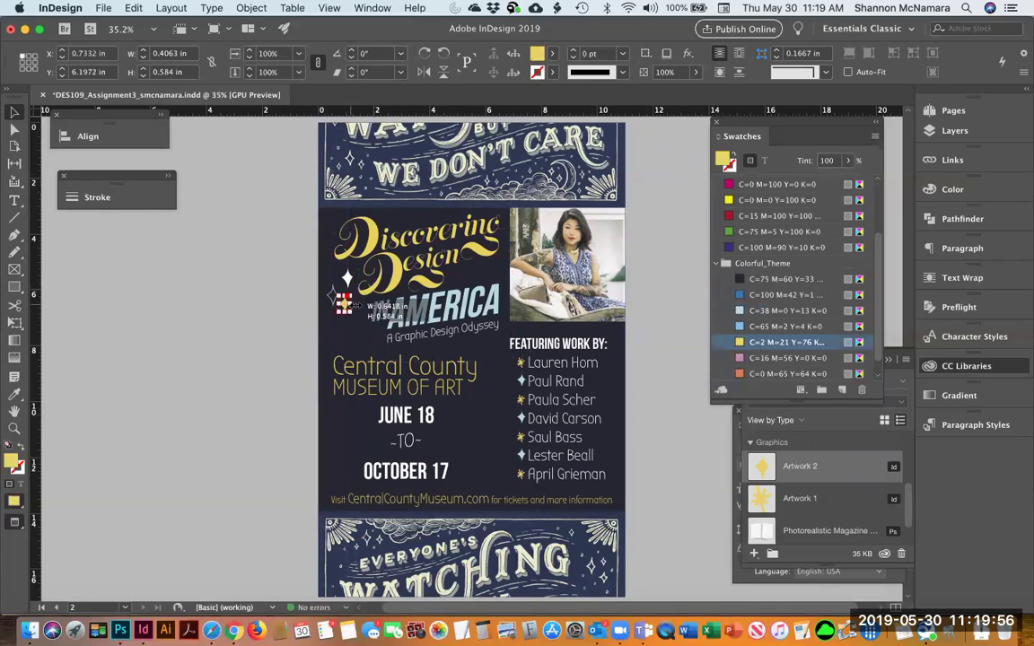
pyautogui.click(279, 307)
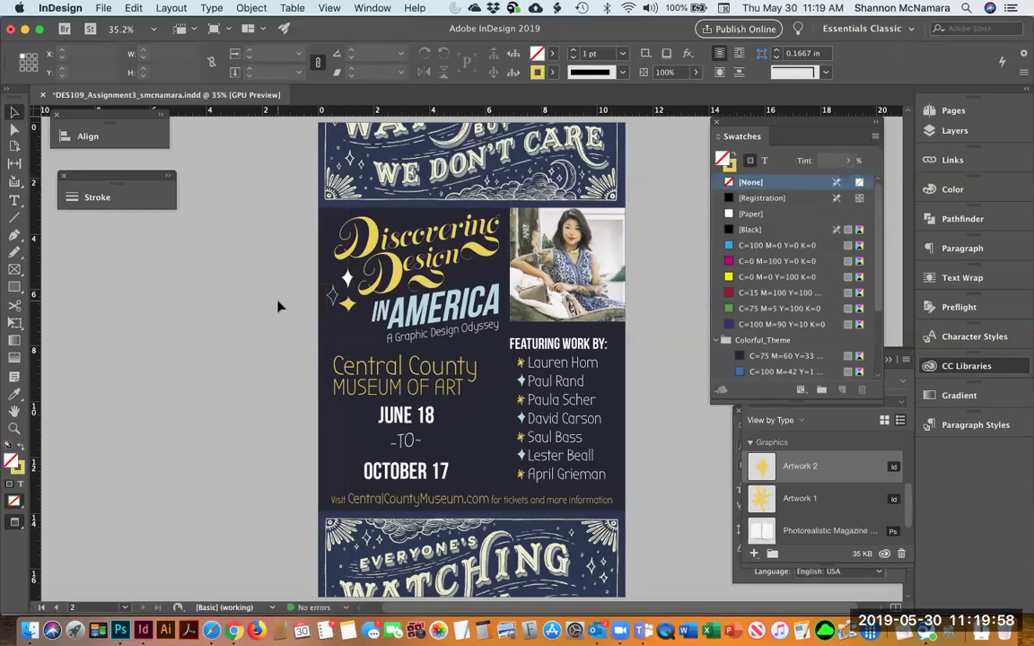
pyautogui.click(348, 302)
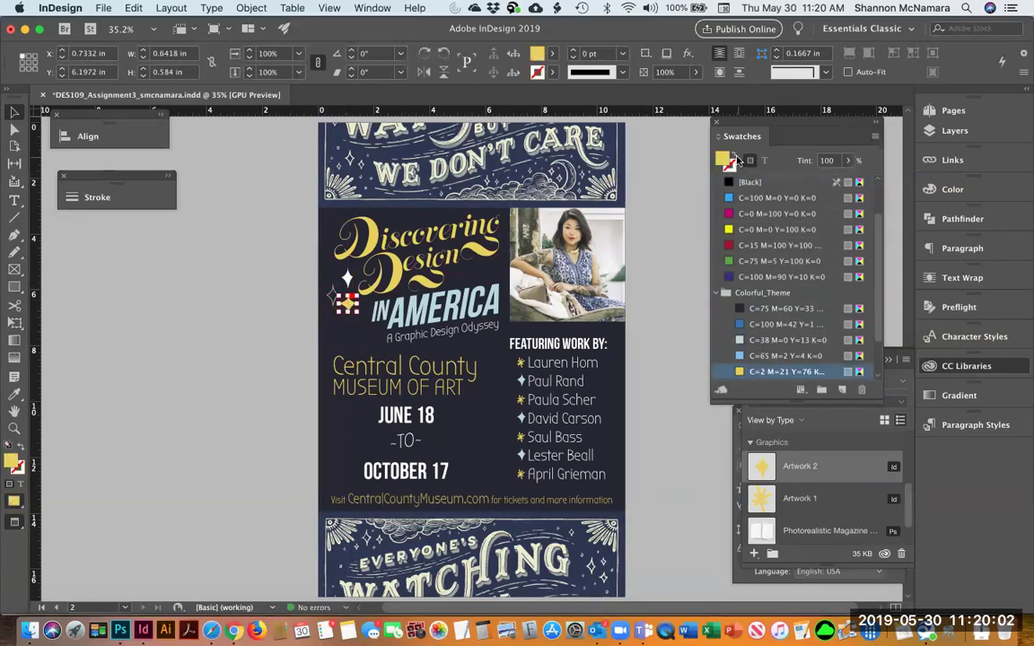
pyautogui.click(266, 327)
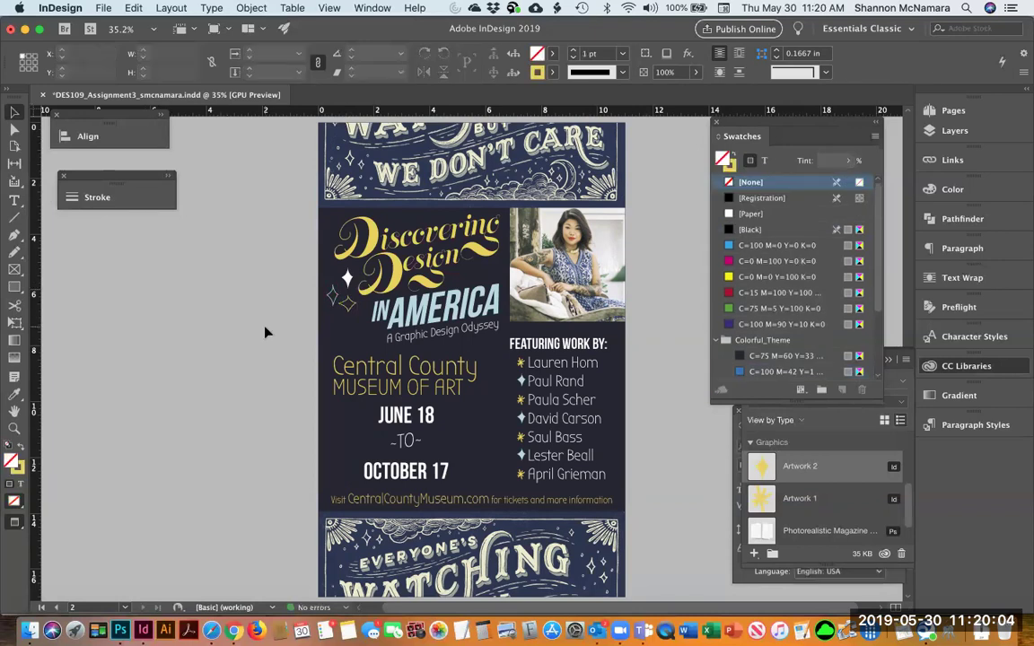
# Step: Swap the yellow outline star's fill and stroke and change its fill to the C=65 M=2 Y=4 K=0 blue
pyautogui.click(337, 303)
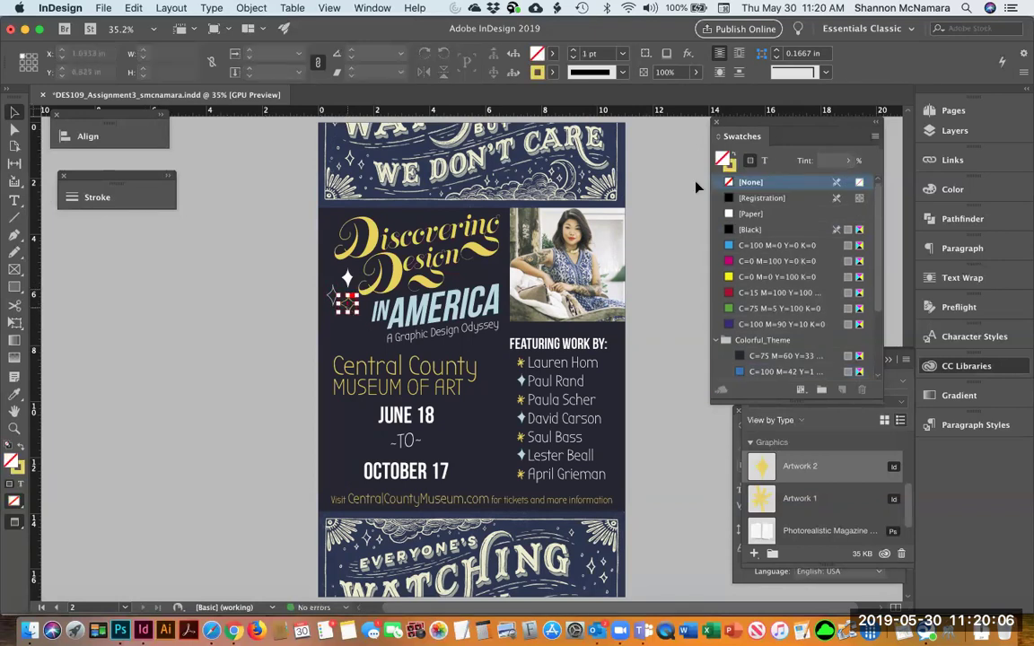
pyautogui.click(734, 156)
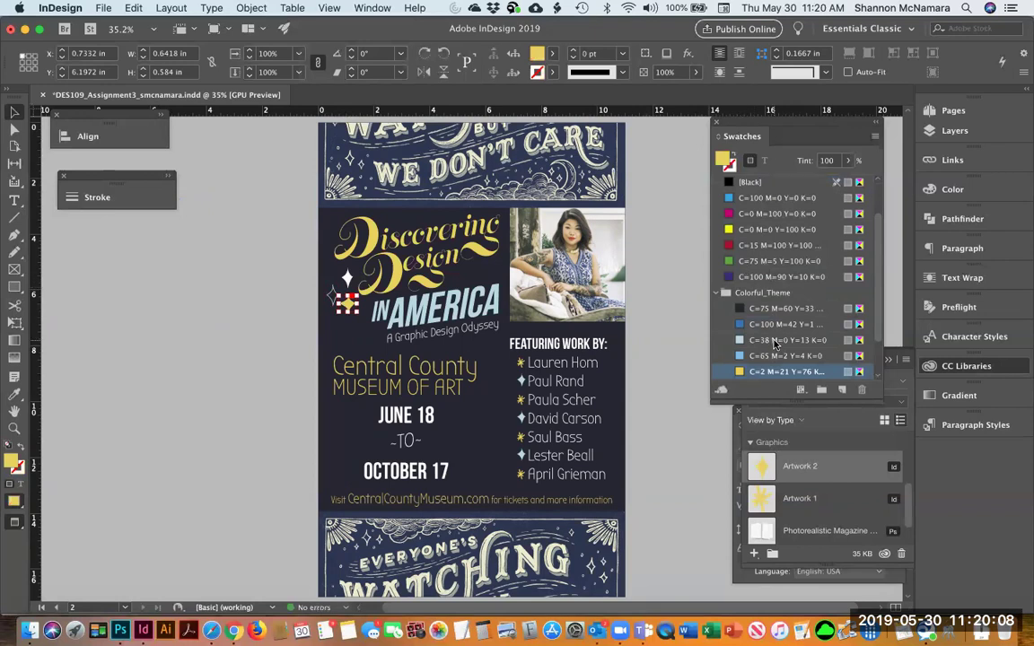
pyautogui.click(757, 356)
pyautogui.click(281, 325)
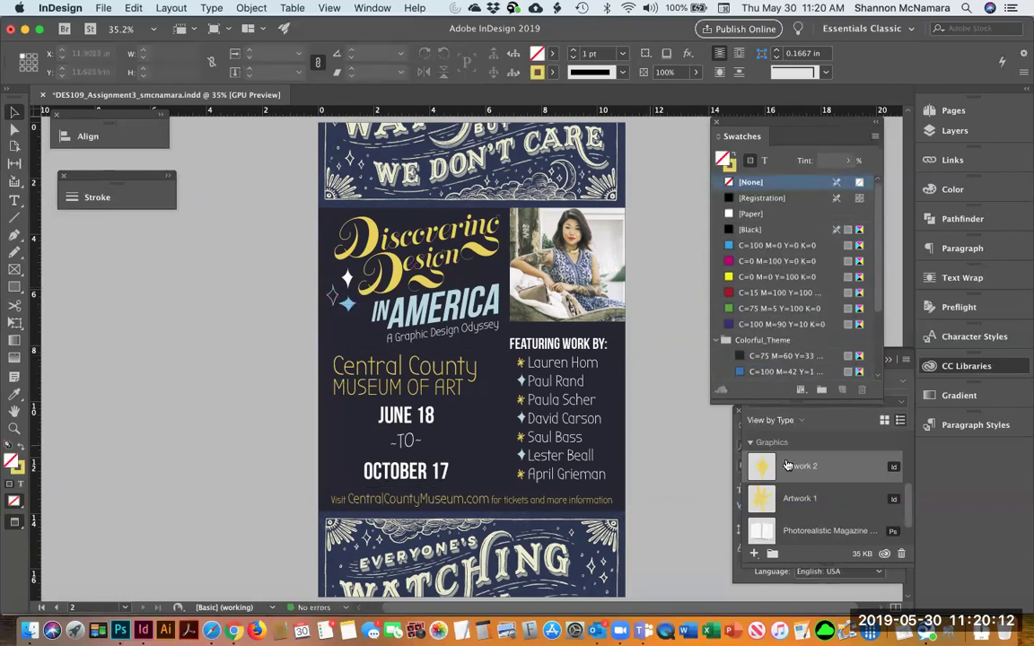
# Step: Place two small copies of the Artwork 1 starburst from the DES-109 library, one on either side of JUNE 18
pyautogui.click(781, 493)
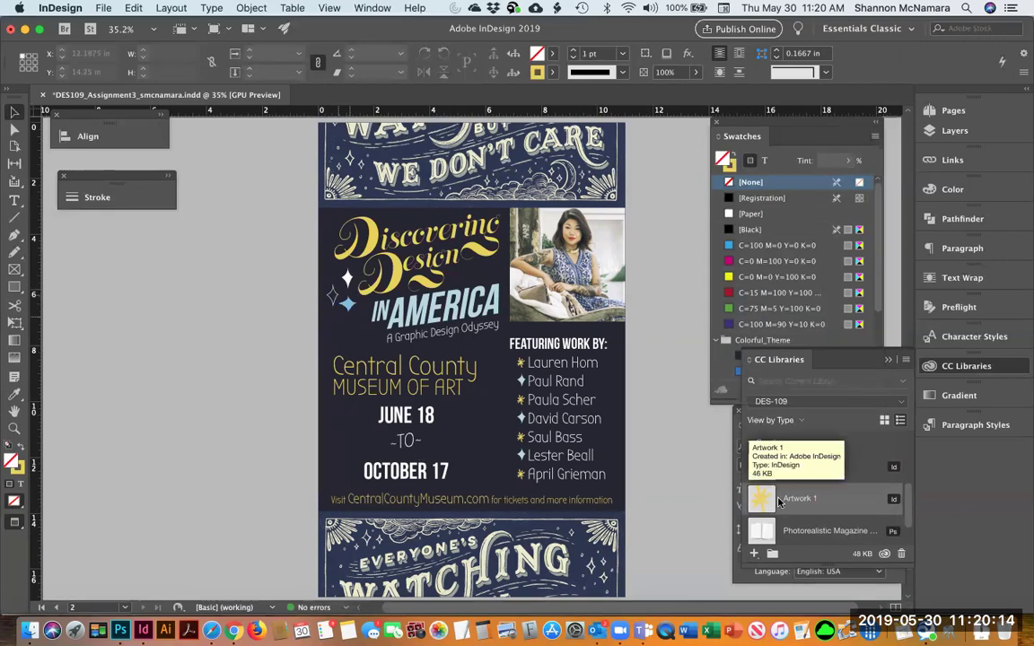
pyautogui.moveTo(779, 503); pyautogui.dragTo(344, 414)
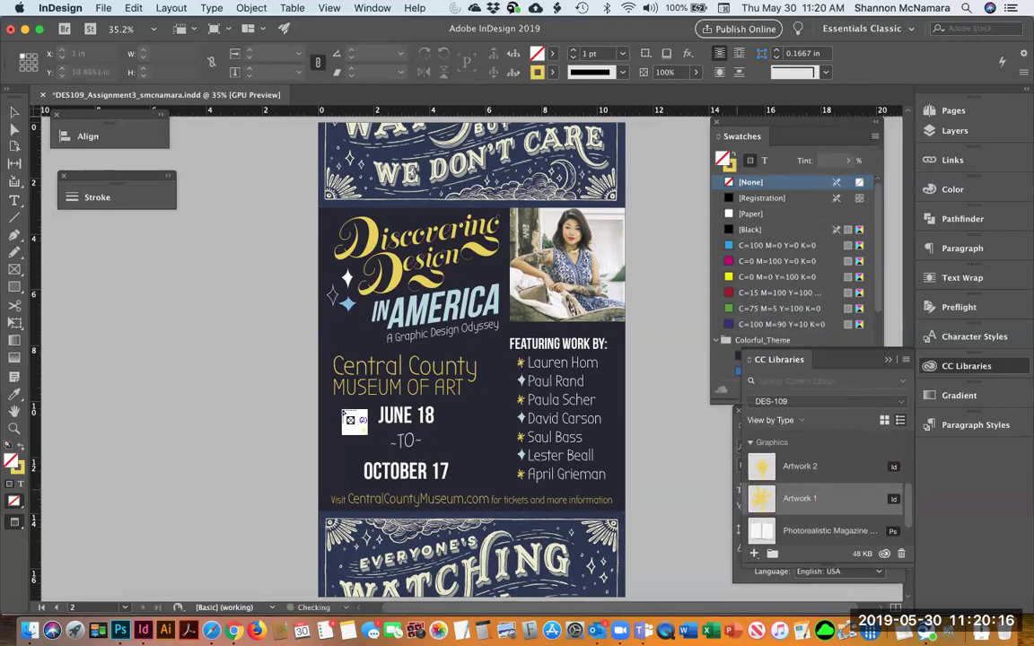
pyautogui.click(341, 411)
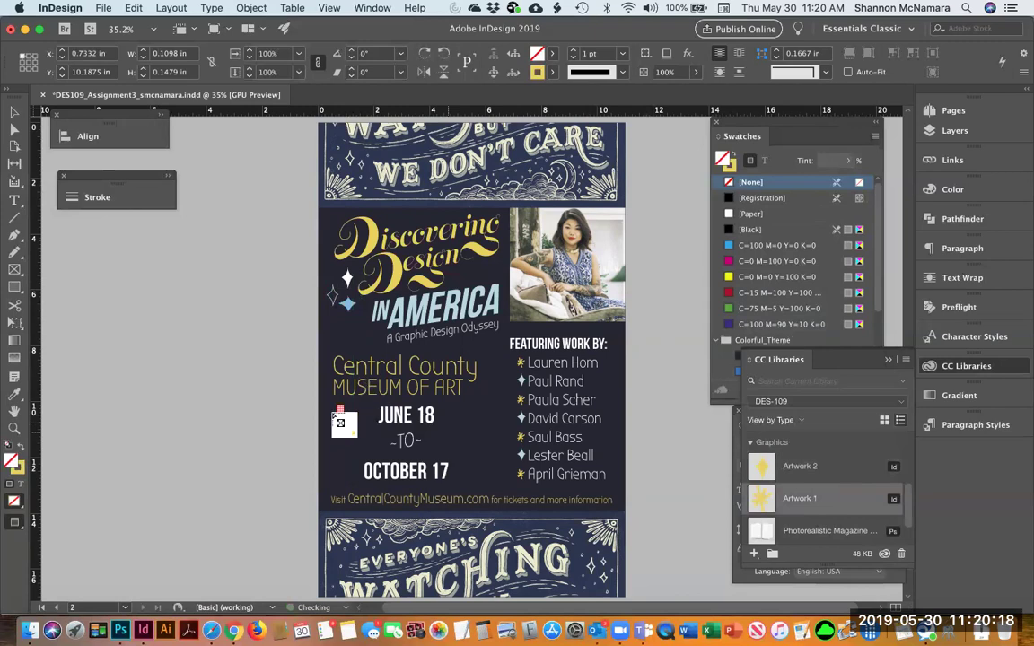
pyautogui.click(445, 419)
pyautogui.click(197, 351)
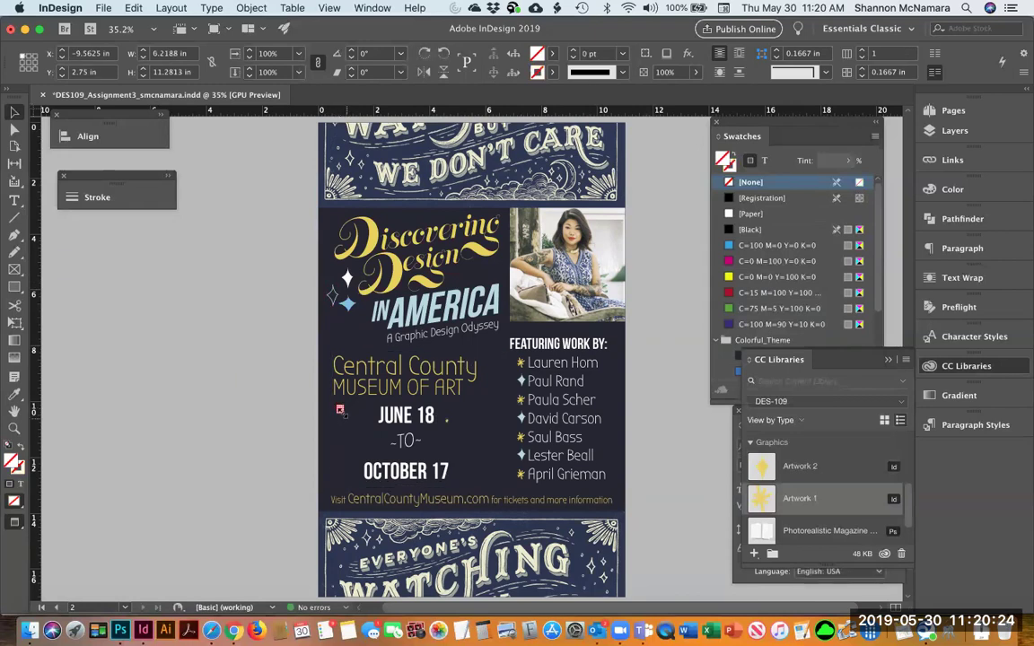
# Step: Enlarge the starburst before JUNE 18 to about 0.52 by 0.70 in and set its stroke to 4 pt
pyautogui.click(339, 410)
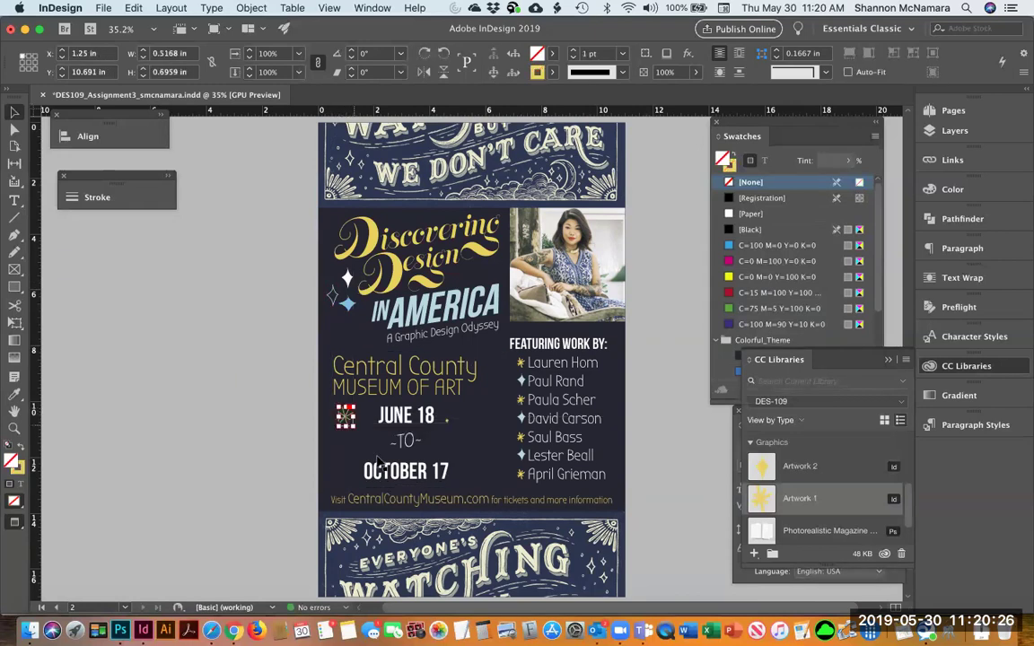
pyautogui.click(573, 50)
pyautogui.click(573, 50)
pyautogui.click(574, 50)
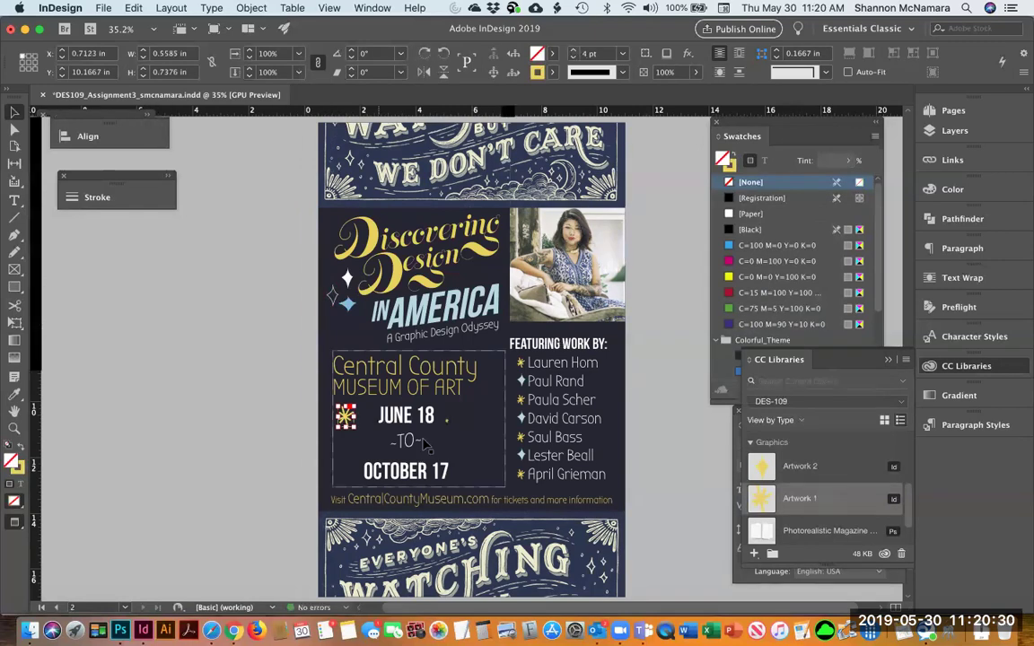
# Step: Enlarge the starburst after JUNE 18 to about 1.02 by 0.98 in and give it a 4 pt C=38 M=0 Y=13 K=0 stroke
pyautogui.moveTo(446, 420); pyautogui.dragTo(475, 447)
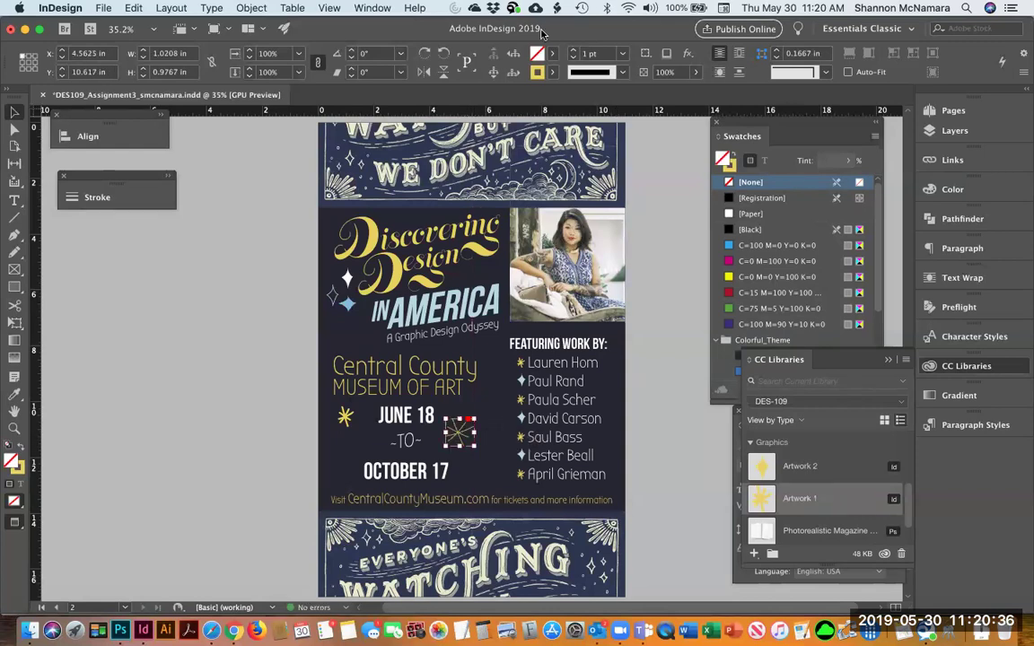
pyautogui.click(573, 51)
pyautogui.click(573, 50)
pyautogui.click(572, 50)
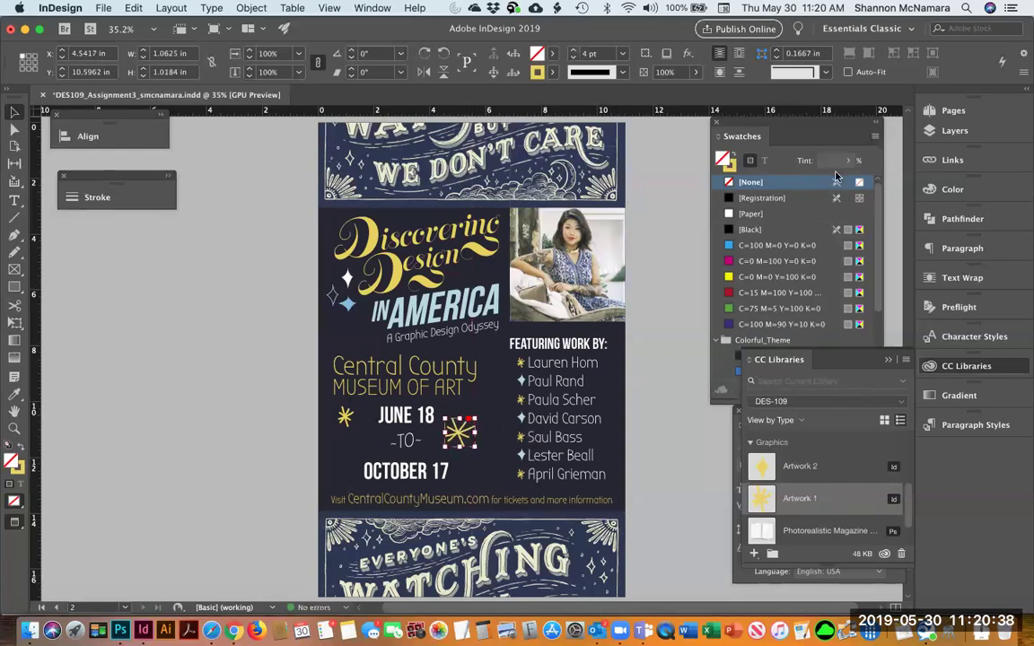
pyautogui.click(729, 166)
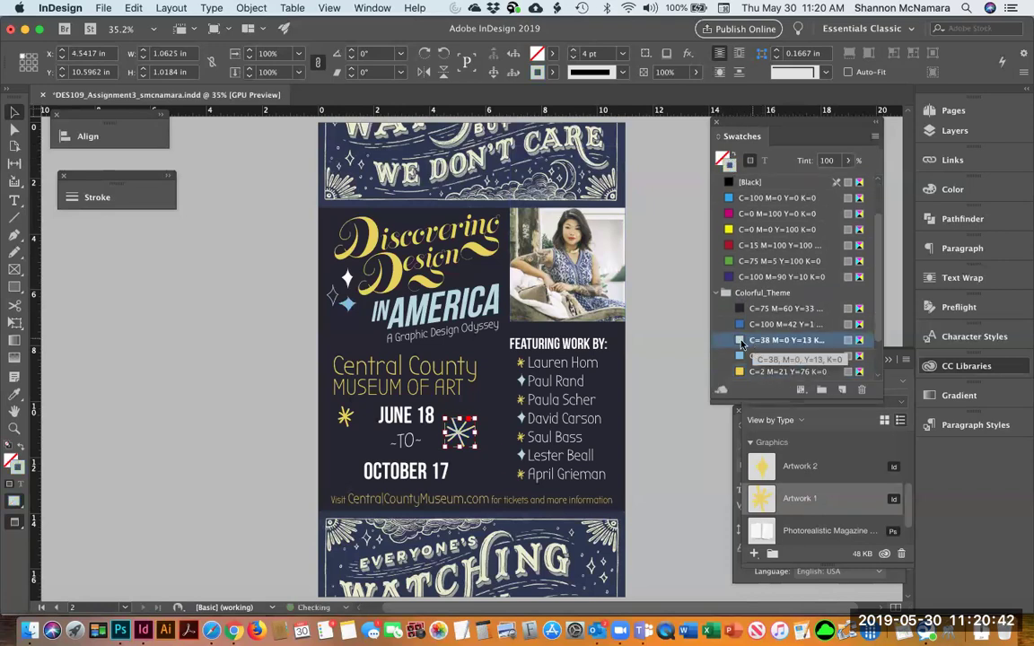
# Step: Shift the light blue starburst slightly down beside ~TO~ and rotate it to -47°
pyautogui.moveTo(458, 437); pyautogui.dragTo(456, 445)
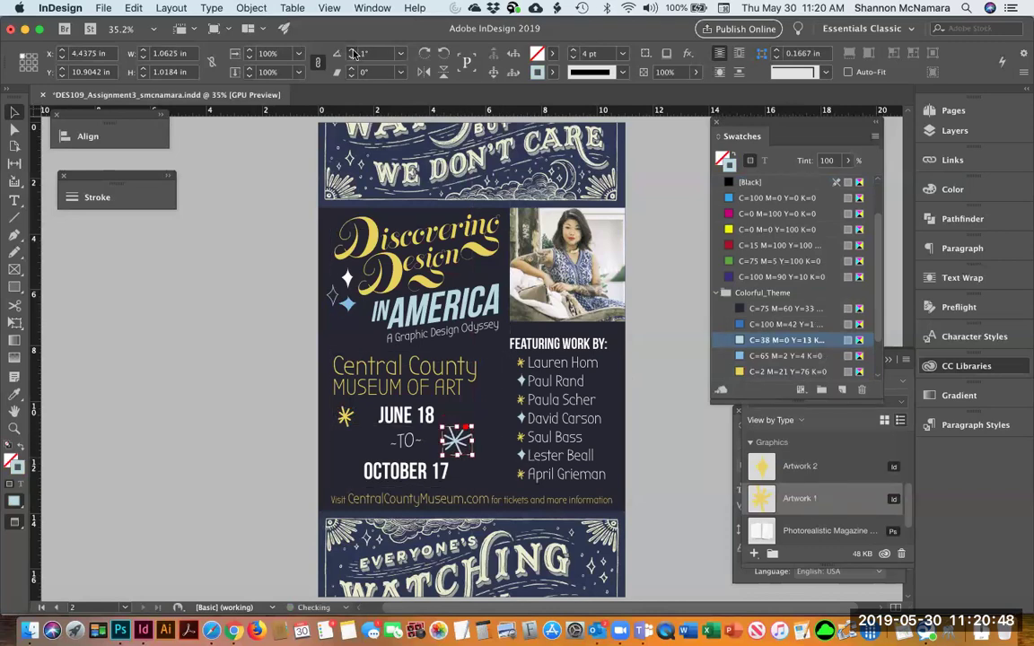
pyautogui.write('25')
pyautogui.press('Return')
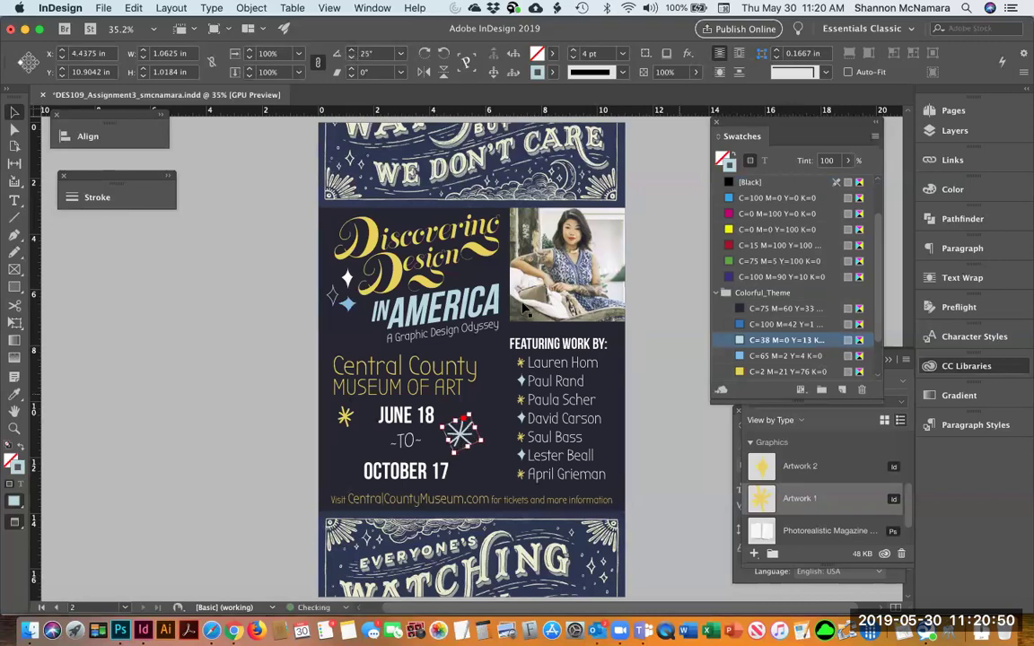
pyautogui.click(352, 59)
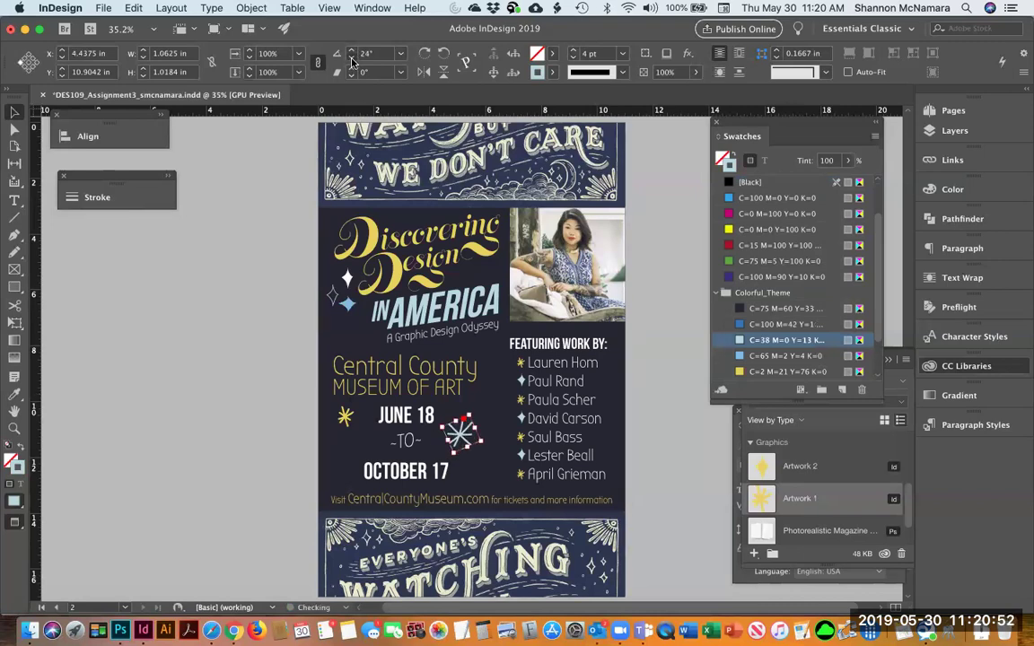
pyautogui.click(352, 59)
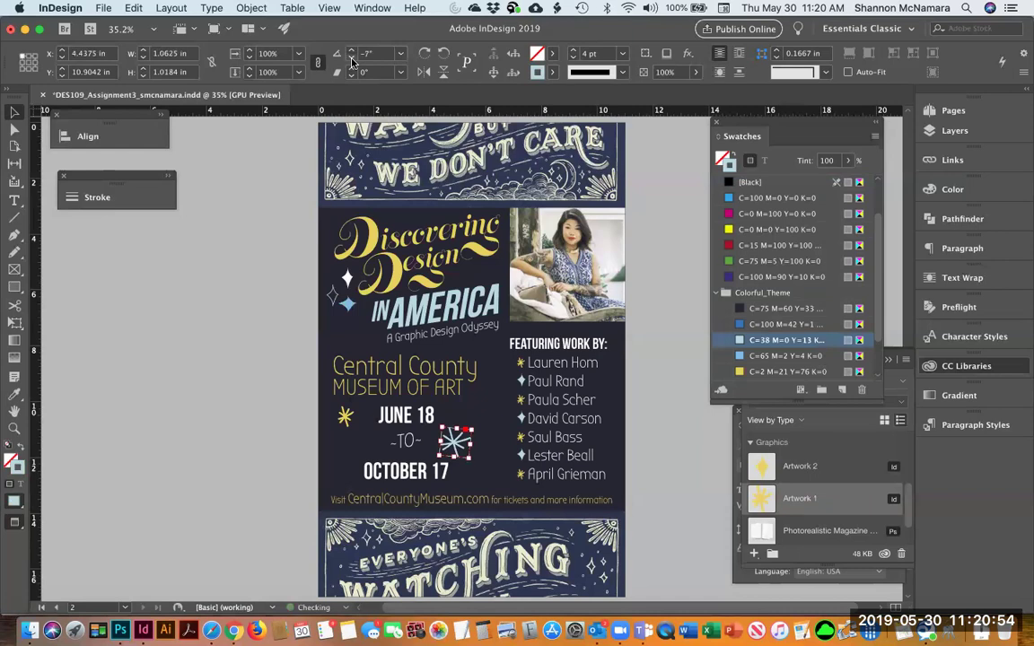
pyautogui.click(351, 59)
pyautogui.click(352, 60)
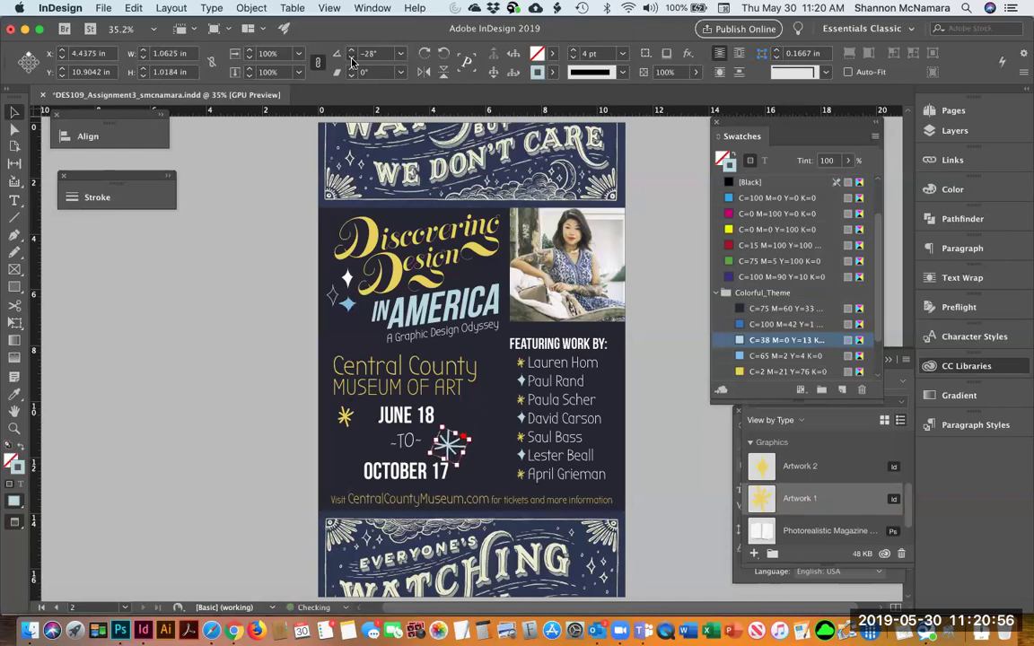
pyautogui.click(352, 59)
pyautogui.click(352, 59)
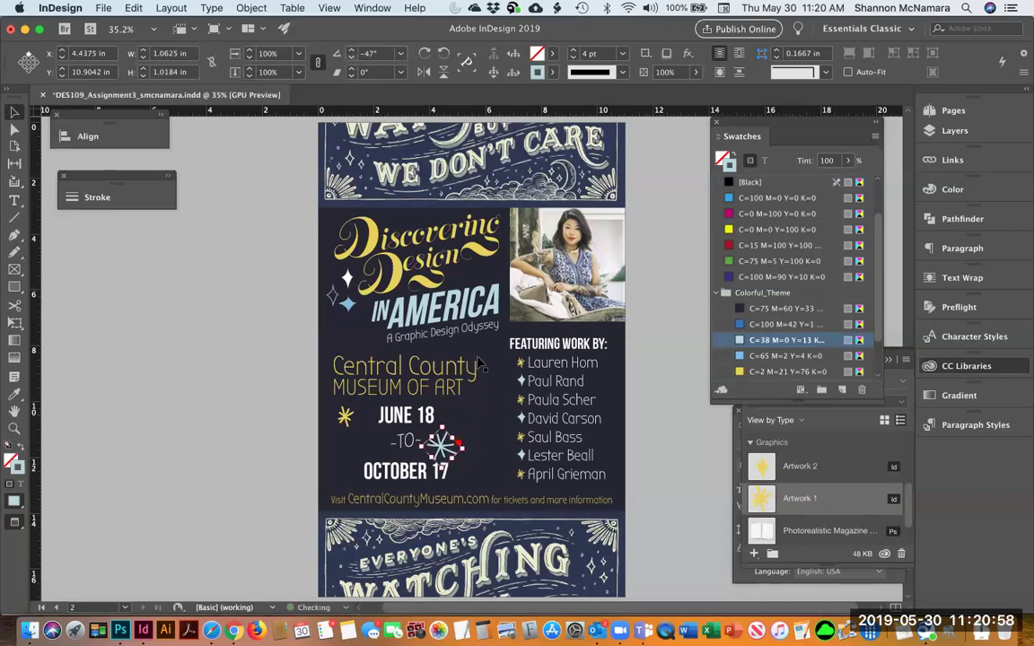
# Step: Move the light blue starburst farther from ~TO~ and nudge the yellow starburst slightly down beside the dates
pyautogui.moveTo(454, 440); pyautogui.dragTo(484, 432)
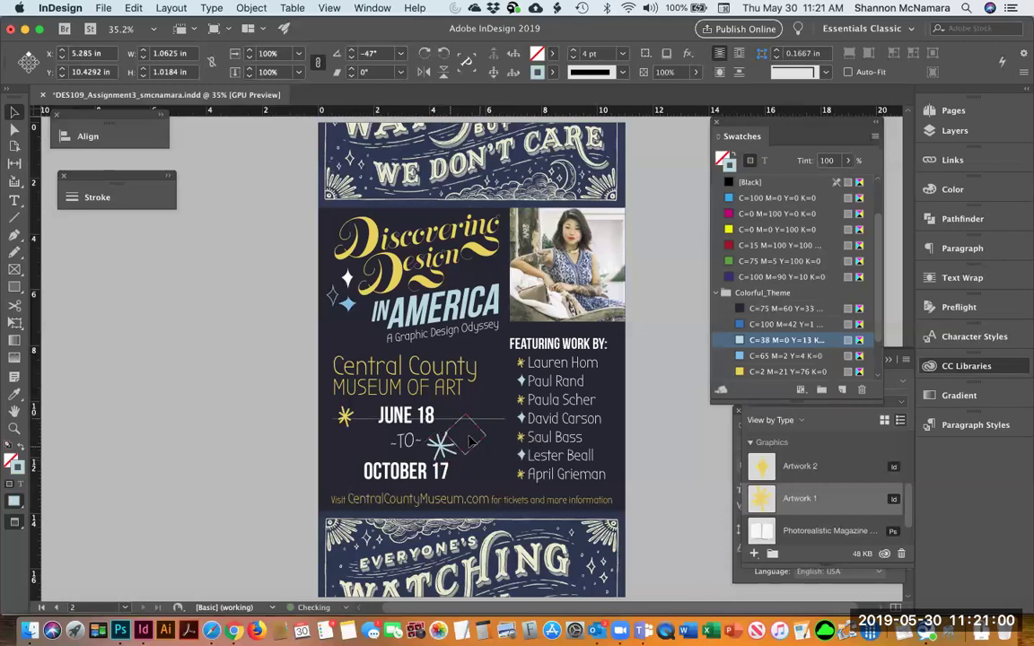
pyautogui.click(655, 436)
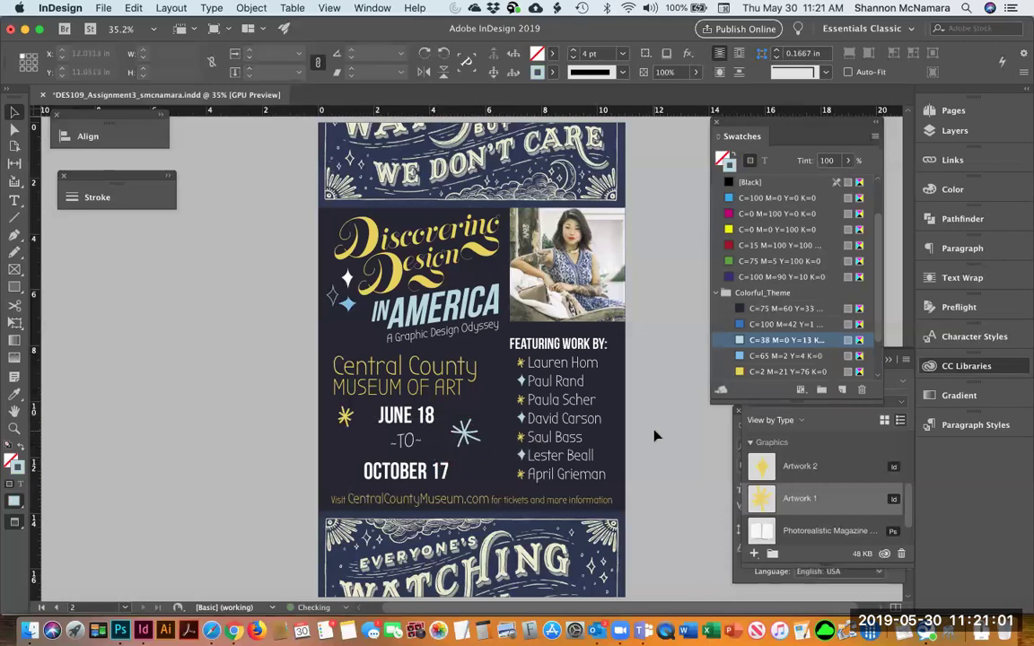
pyautogui.click(346, 415)
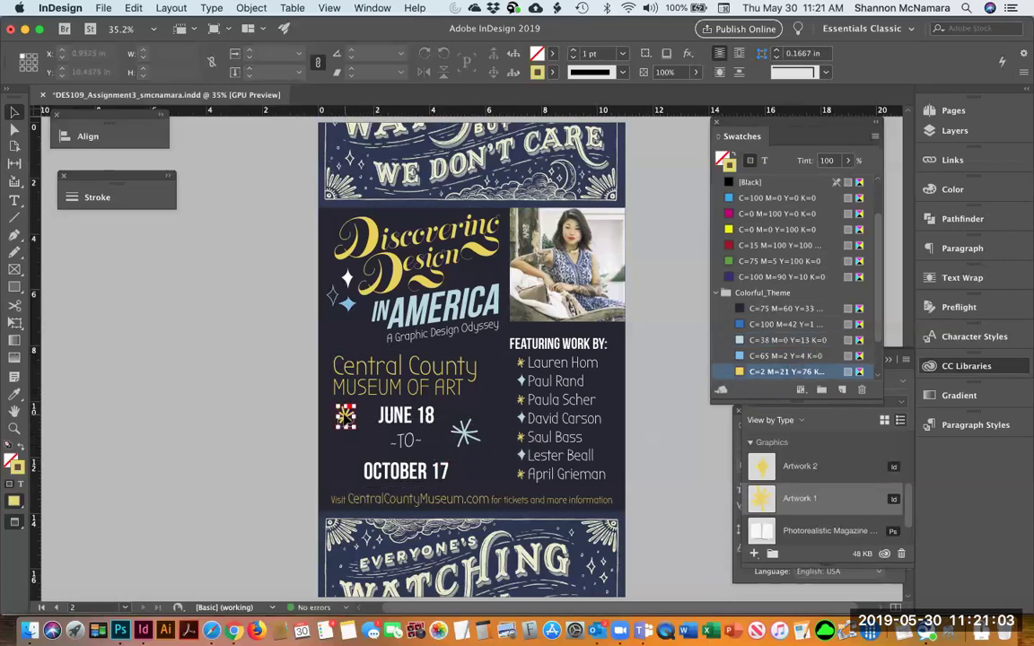
pyautogui.click(466, 435)
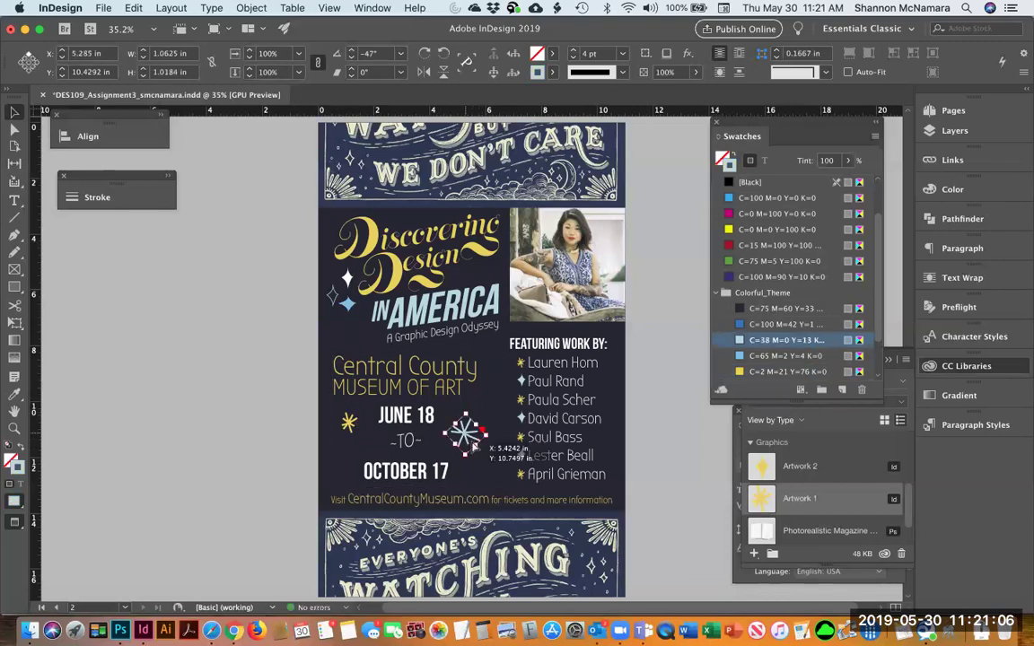
# Step: Duplicate the yellow starburst to the right of OCTOBER 17 at about 0.42 by 0.60 in, with a [Paper] stroke and -20° rotation
pyautogui.moveTo(352, 426); pyautogui.dragTo(493, 475)
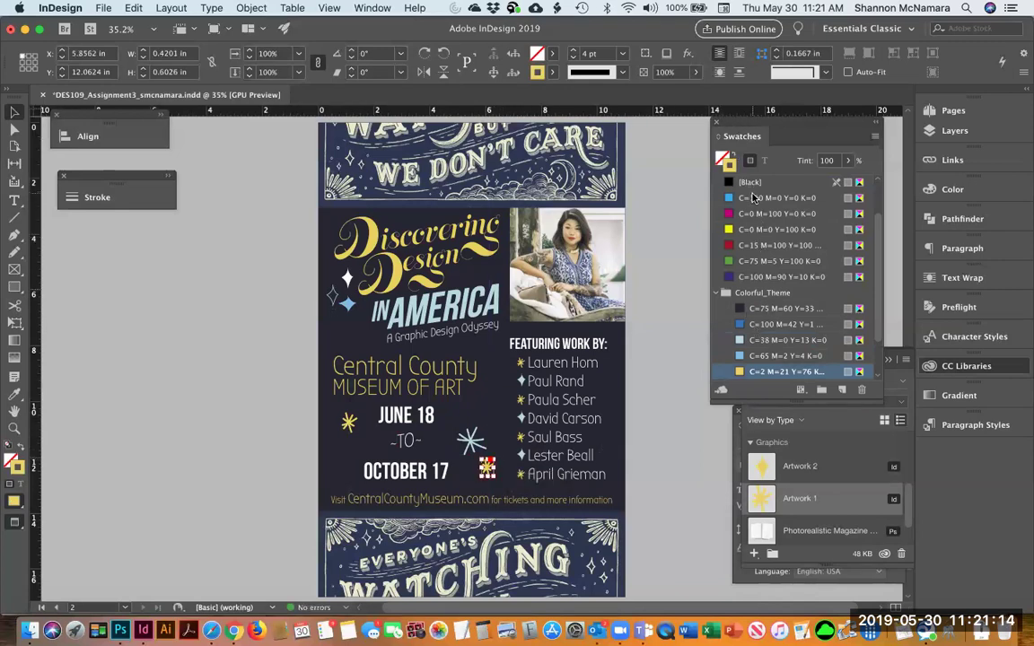
pyautogui.scroll(2, 755, 198)
pyautogui.click(752, 213)
pyautogui.press('e')
pyautogui.moveTo(501, 458); pyautogui.dragTo(504, 479)
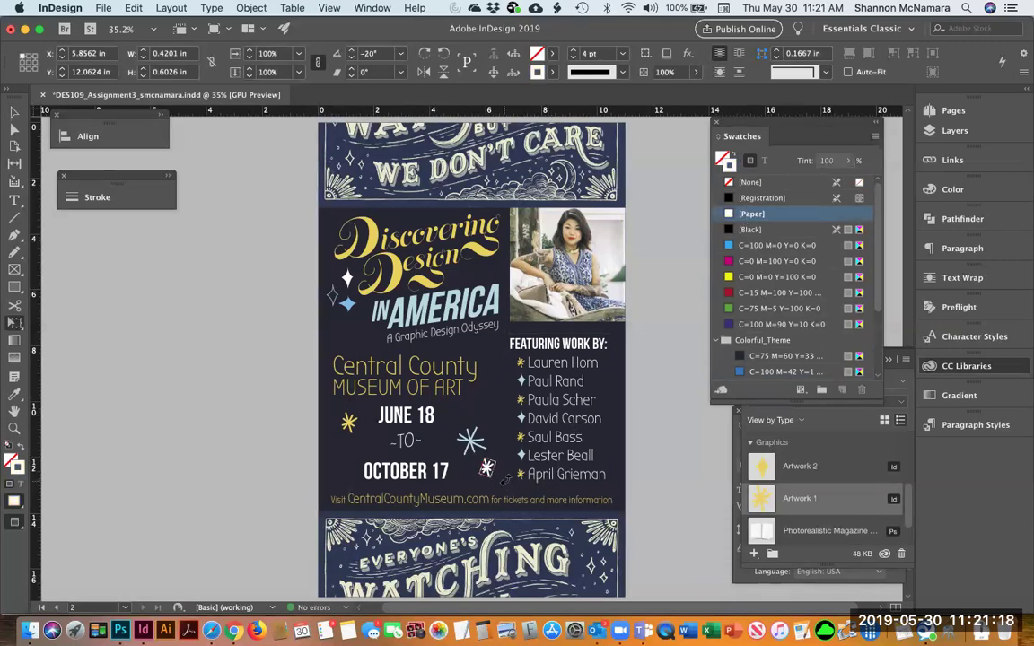
pyautogui.press('v')
pyautogui.click(652, 449)
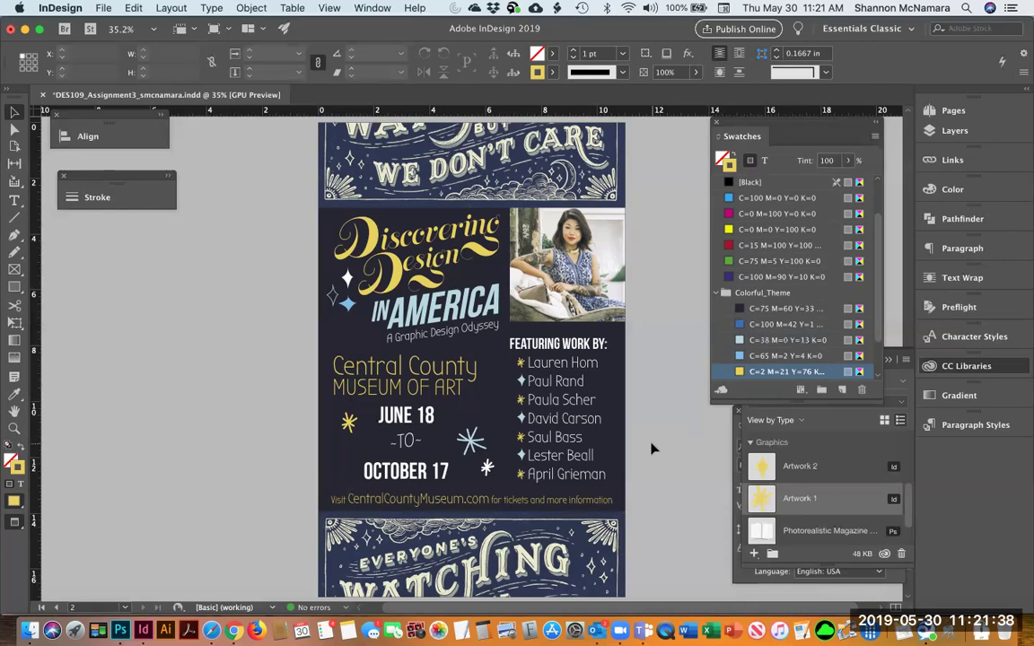
# Step: Save the document and export it as a PDF under the document's name, replacing the existing file in the LaurenHom folder
pyautogui.press('super+s')
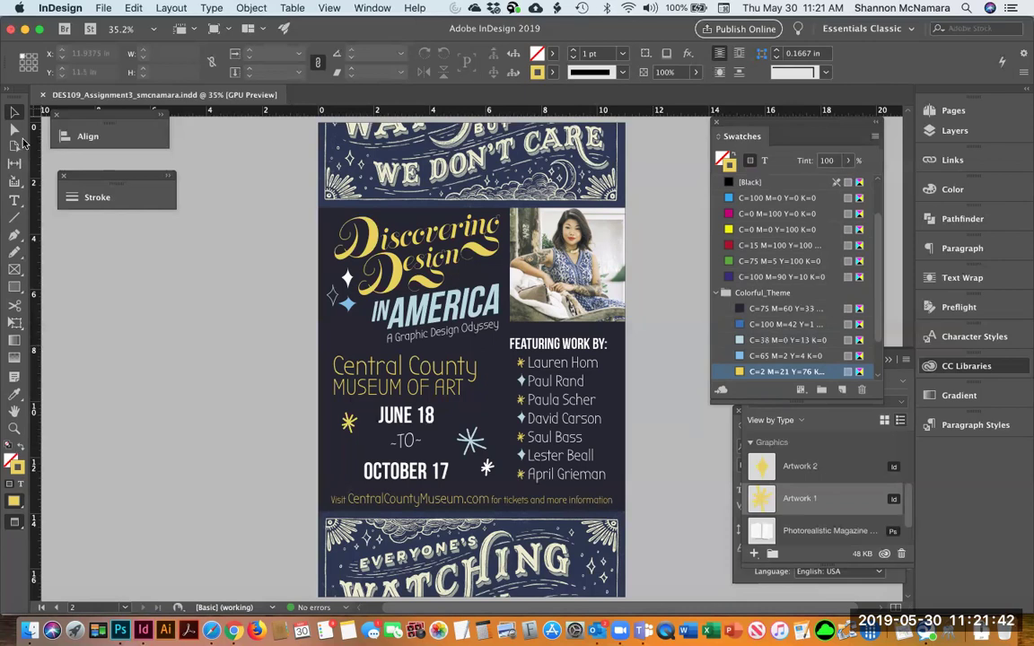
pyautogui.click(116, 336)
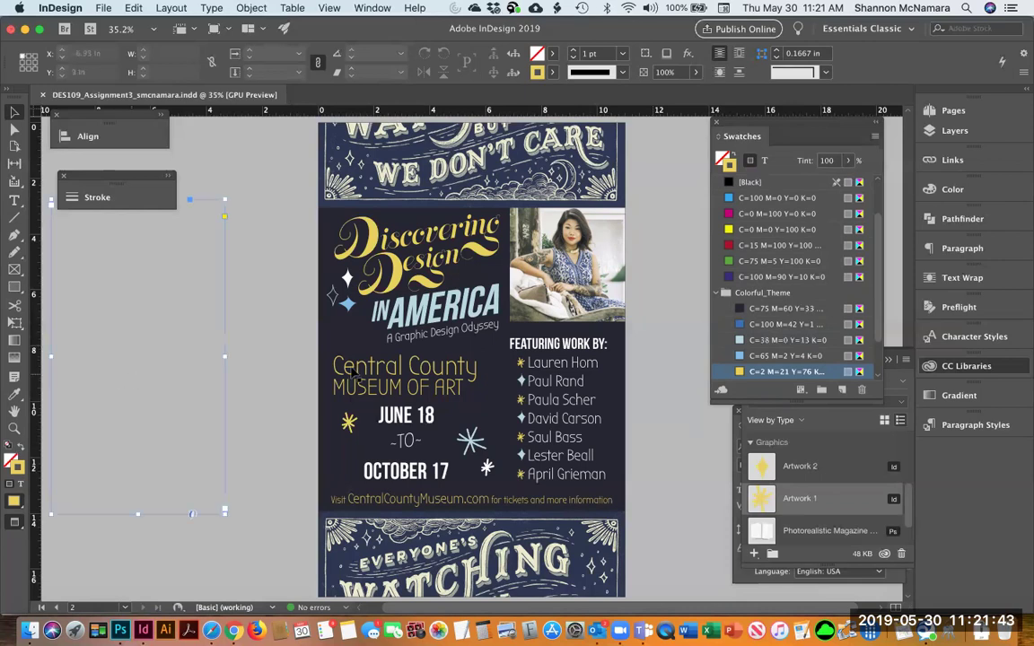
pyautogui.click(101, 9)
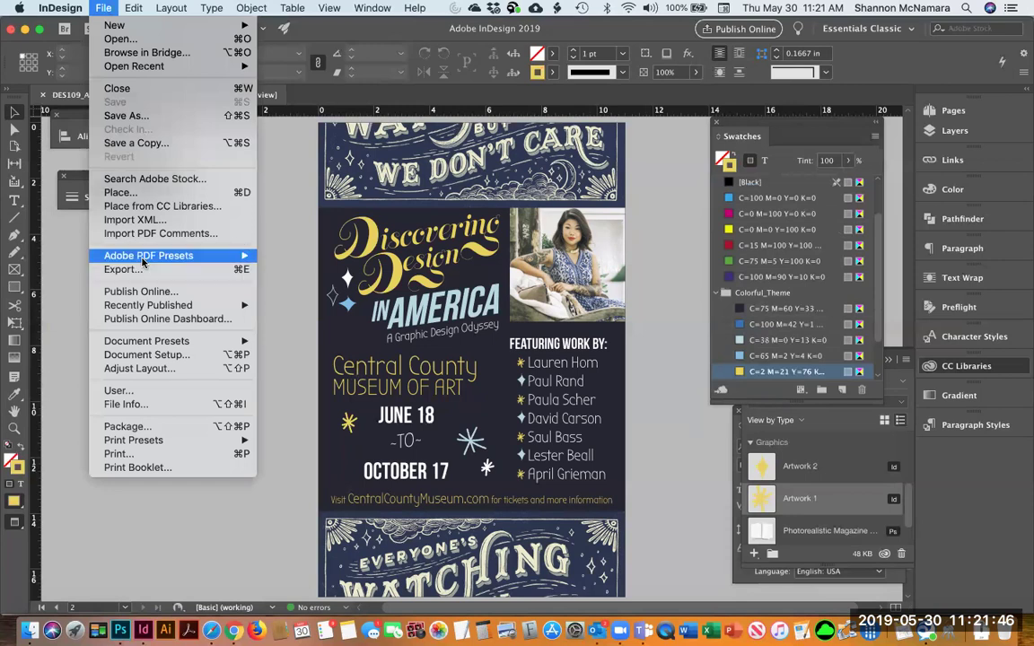
pyautogui.click(300, 287)
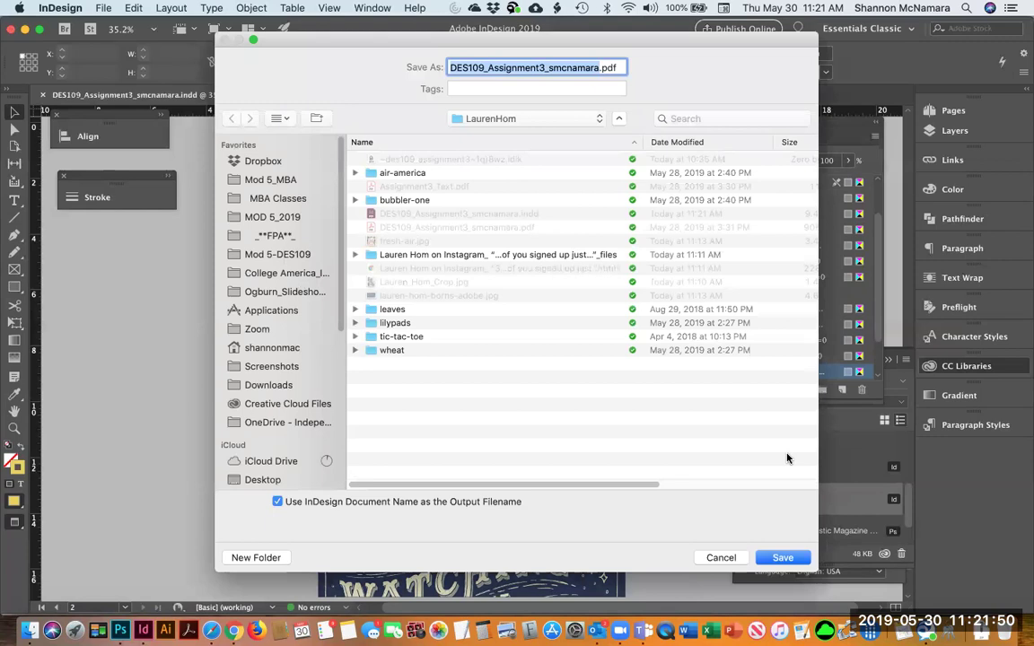
pyautogui.click(782, 557)
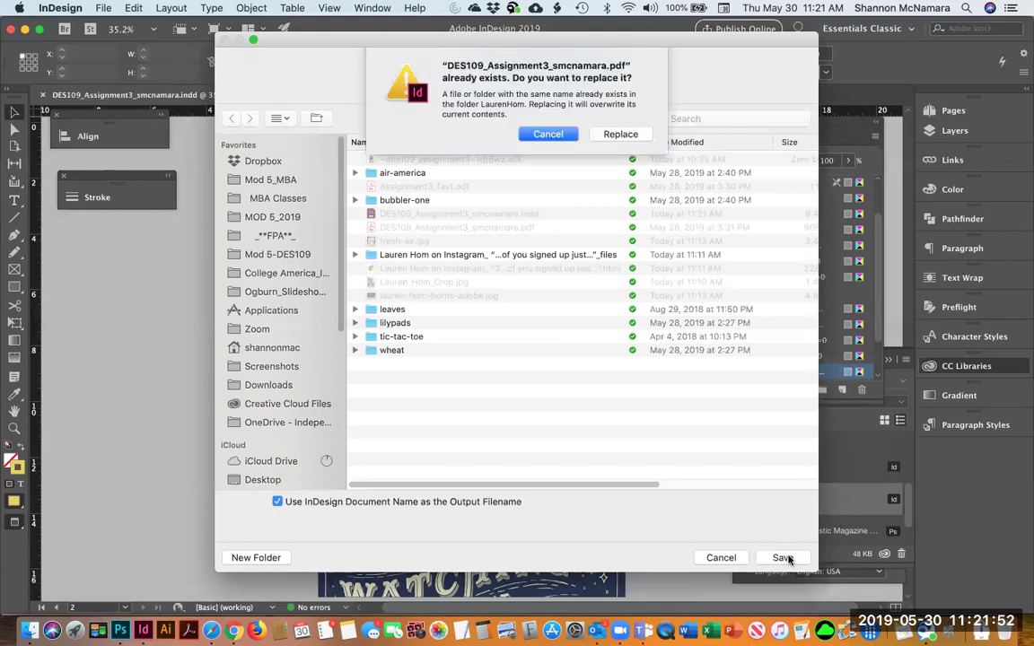
pyautogui.click(616, 134)
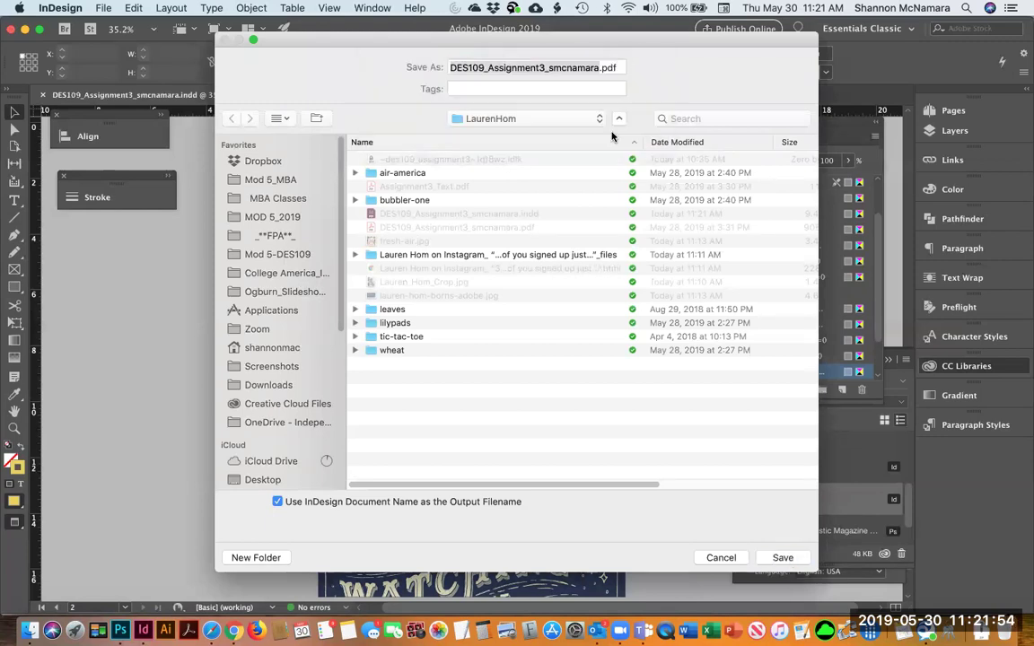
pyautogui.click(710, 550)
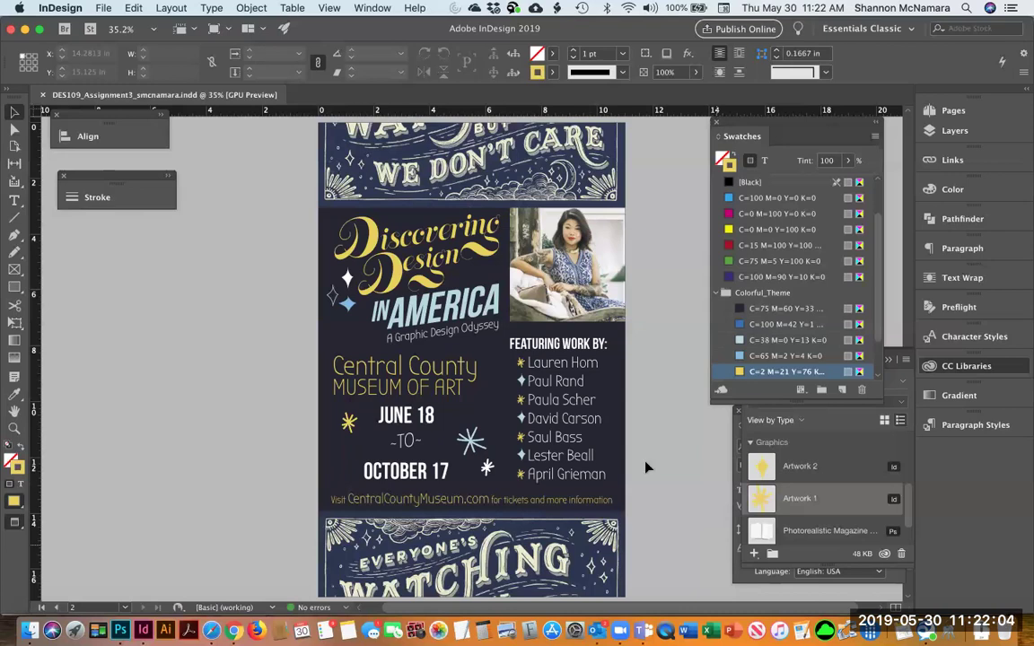
# Step: Tighten the leading of the OCTOBER 17 line to 50 pt
pyautogui.click(403, 468)
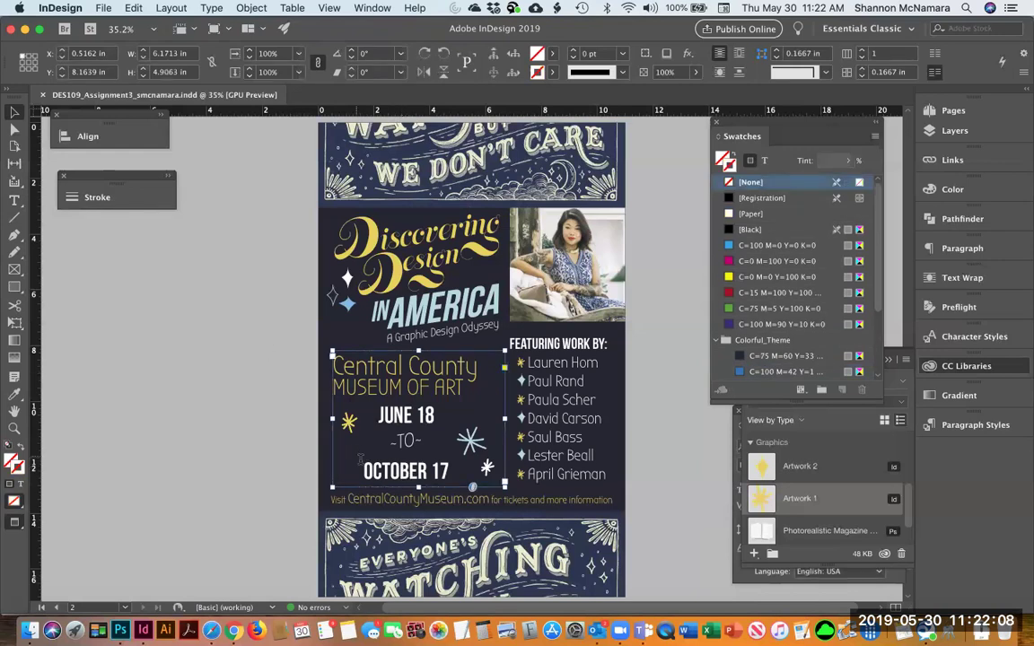
pyautogui.doubleClick(406, 472)
pyautogui.tripleClick(405, 471)
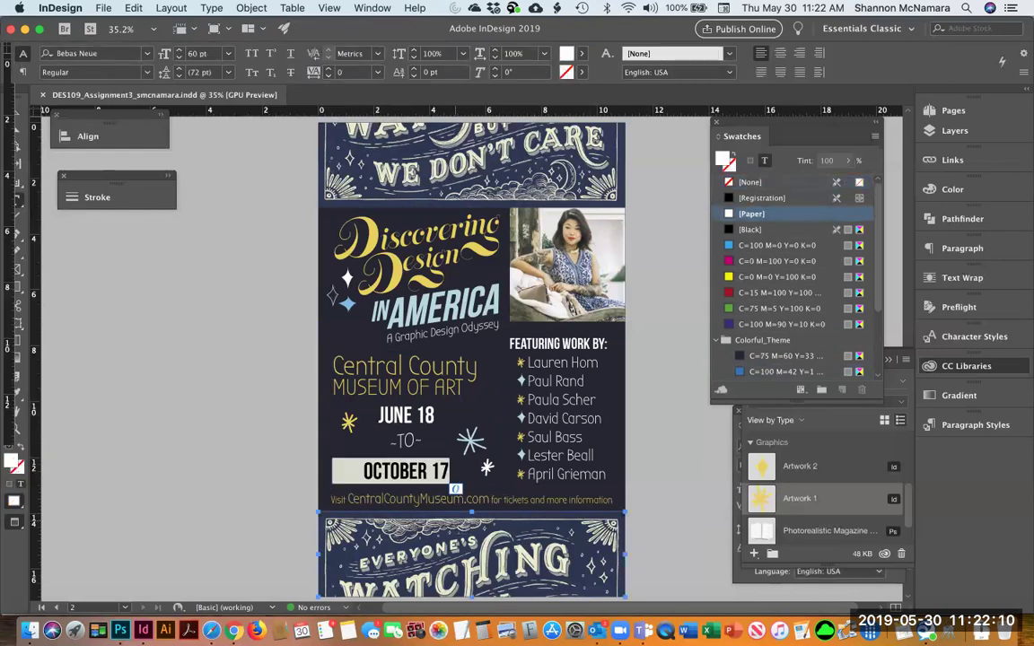
pyautogui.hotkey('alt', 'Up')
pyautogui.hotkey('alt', 'Up')
pyautogui.hotkey('alt', 'Up')
pyautogui.hotkey('alt', 'Up')
pyautogui.hotkey('alt', 'Up')
pyautogui.hotkey('alt', 'Up')
pyautogui.hotkey('alt', 'Up')
pyautogui.hotkey('alt', 'Up')
pyautogui.hotkey('alt', 'Up')
pyautogui.hotkey('alt', 'Up')
pyautogui.hotkey('alt', 'Up')
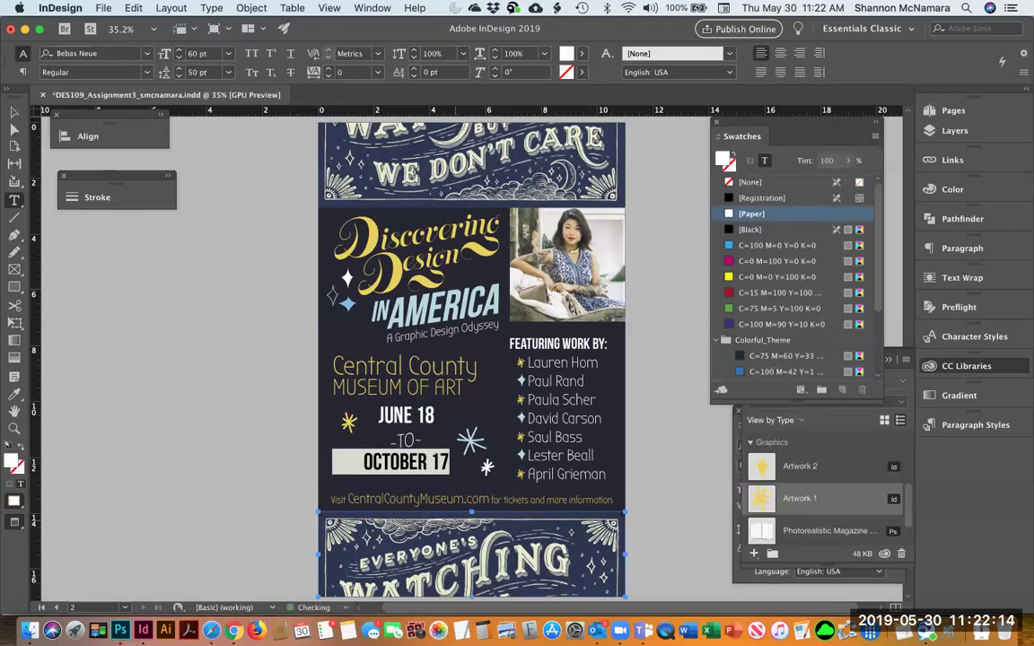
pyautogui.click(14, 111)
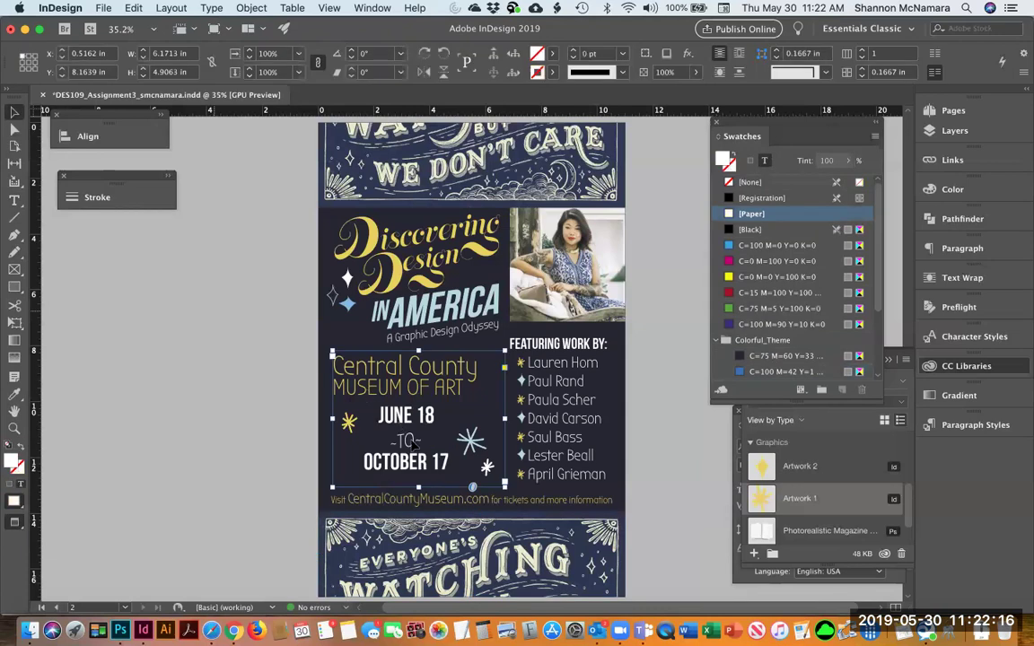
pyautogui.press('x')
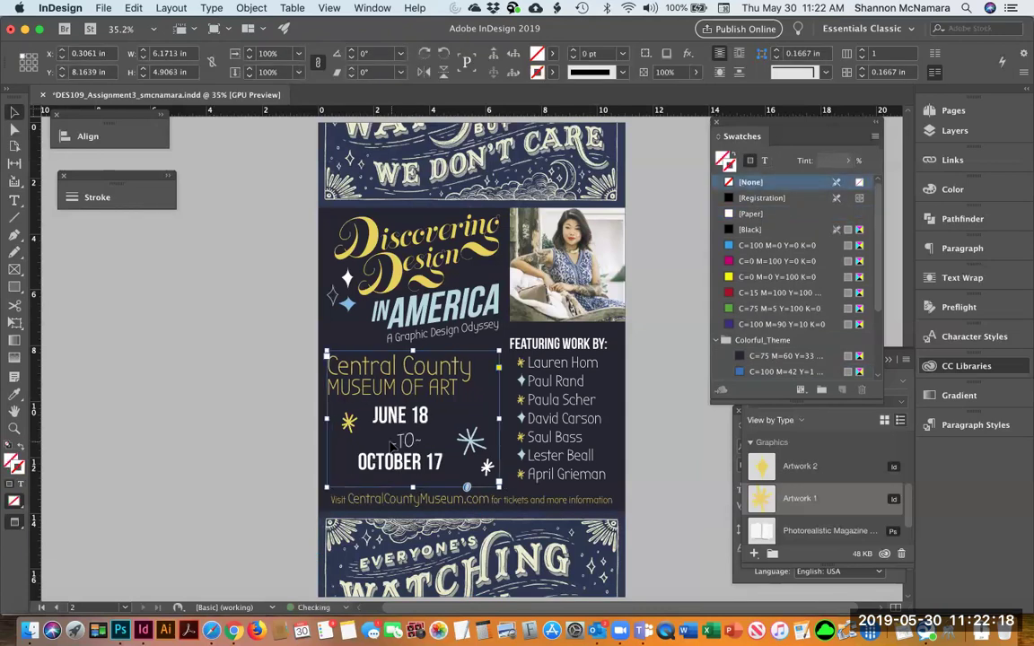
pyautogui.click(166, 342)
pyautogui.click(408, 429)
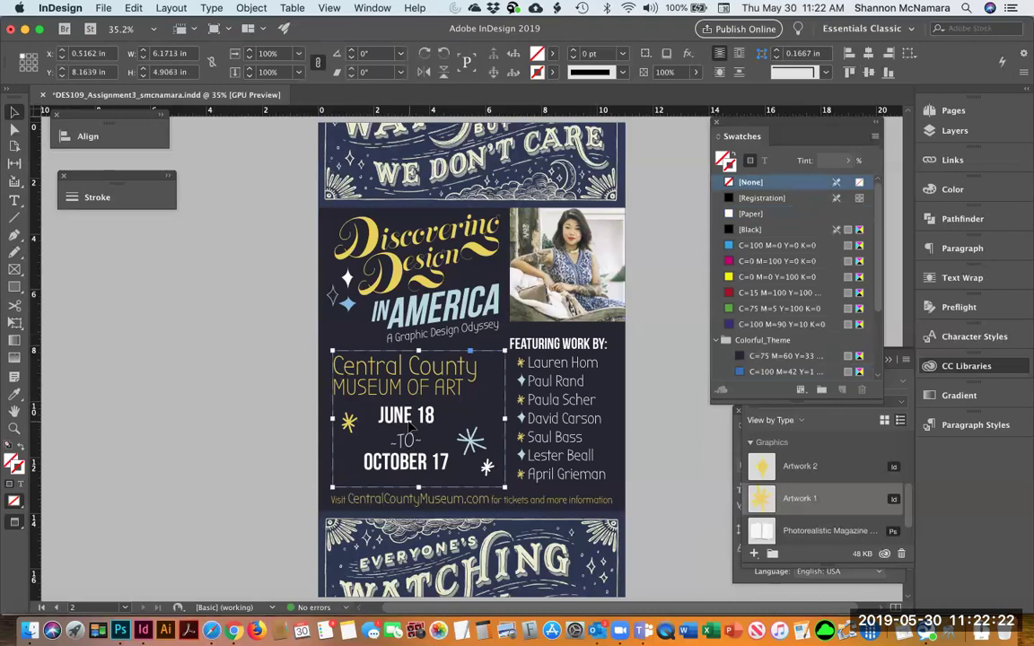
pyautogui.click(409, 436)
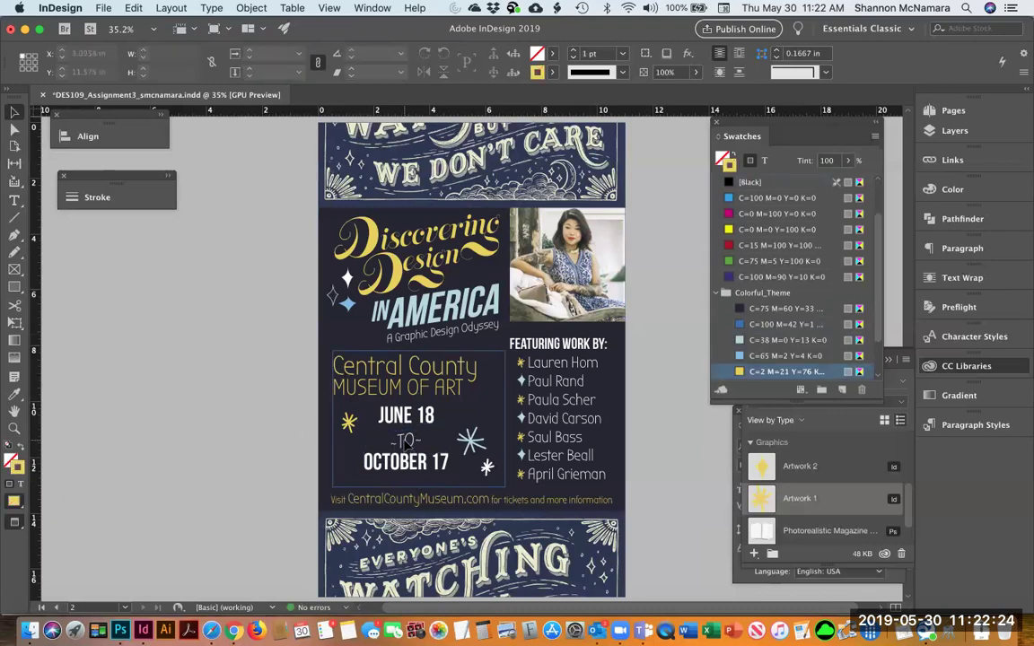
pyautogui.press('Escape')
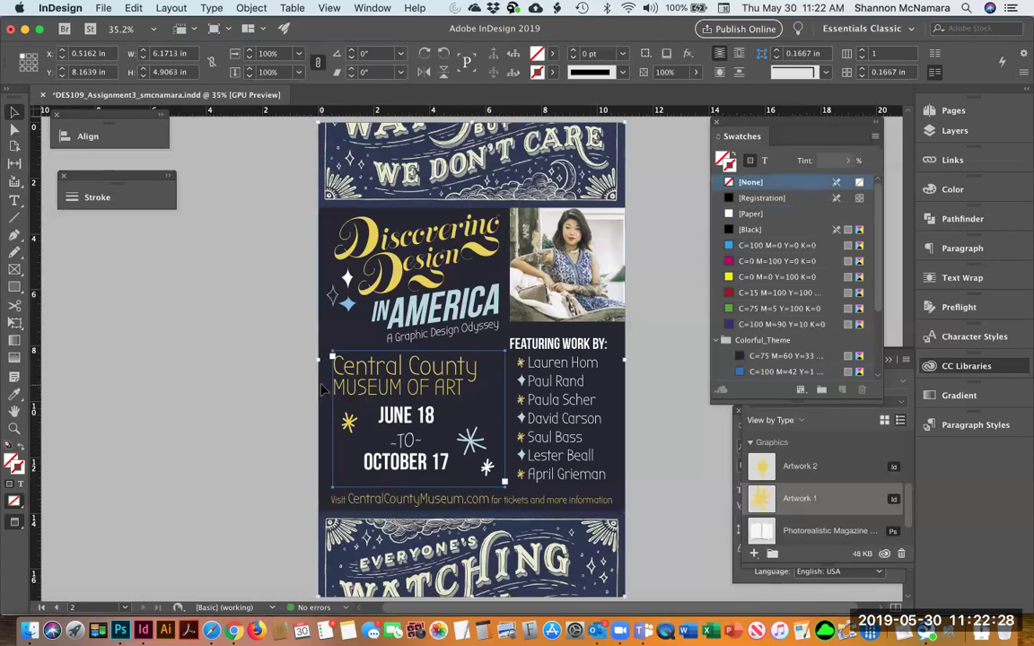
pyautogui.click(322, 389)
# Step: Nudge the ~TO~ text frame up between the two dates to Y 11.1315 in
pyautogui.click(407, 439)
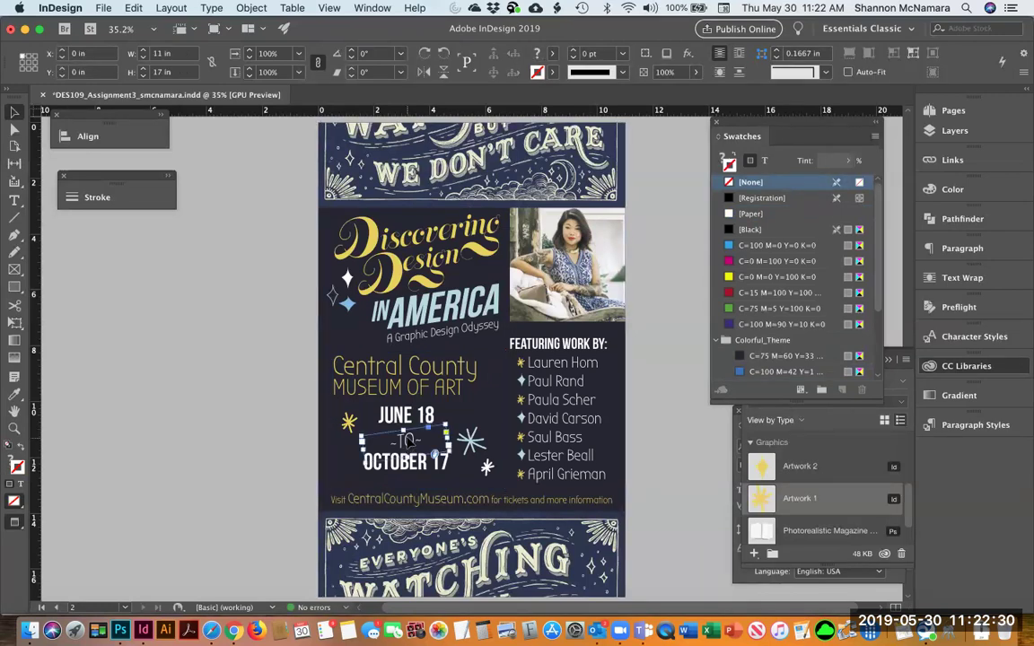
pyautogui.press('Up')
pyautogui.press('Up')
pyautogui.press('Up')
pyautogui.press('Up')
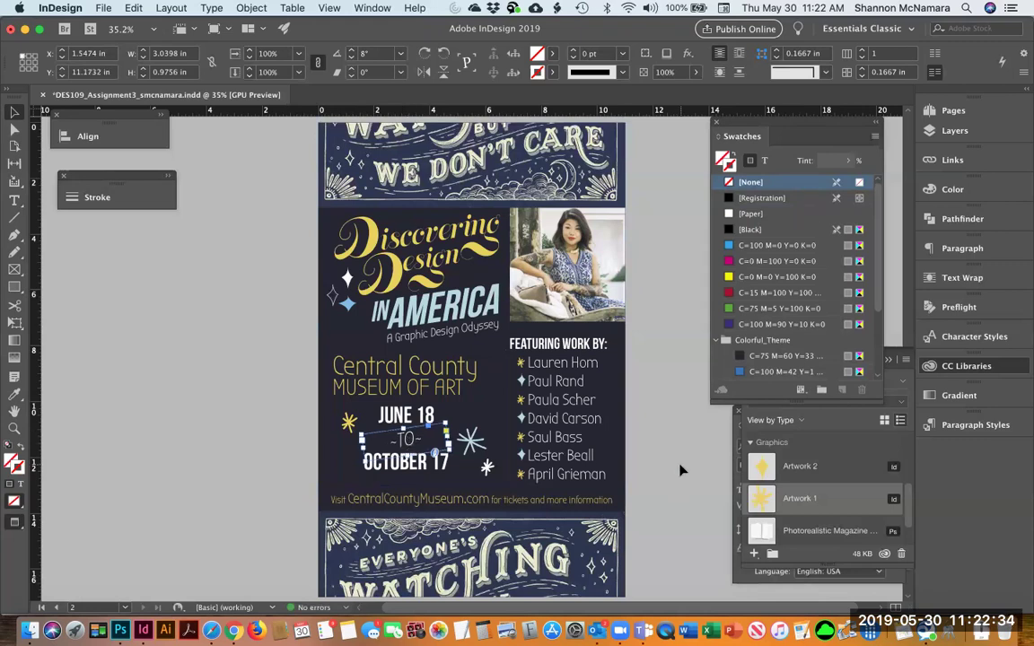
pyautogui.click(680, 471)
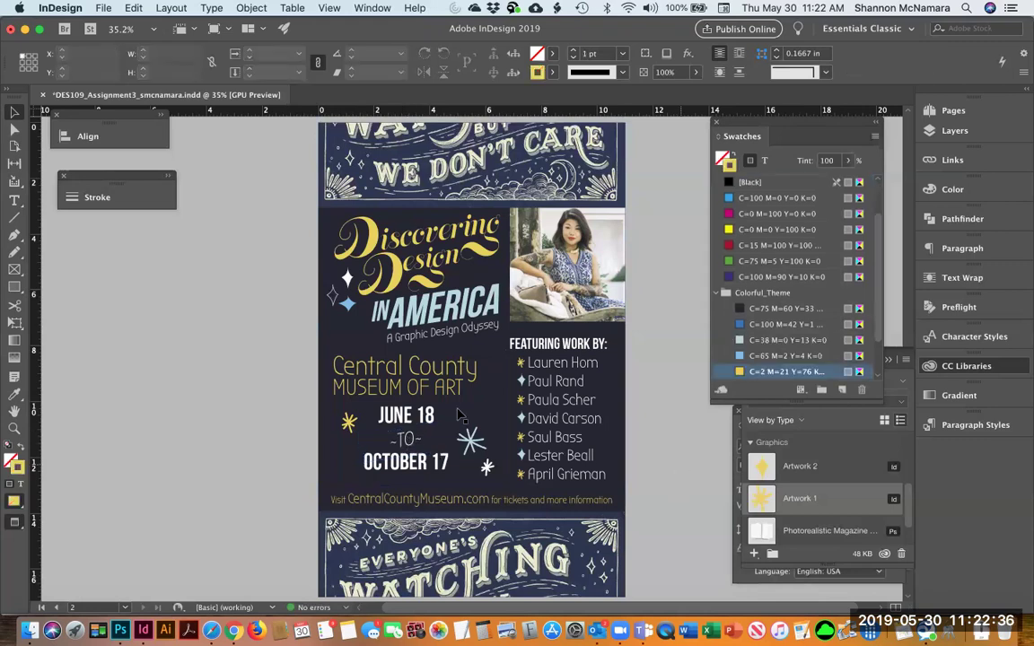
pyautogui.click(401, 387)
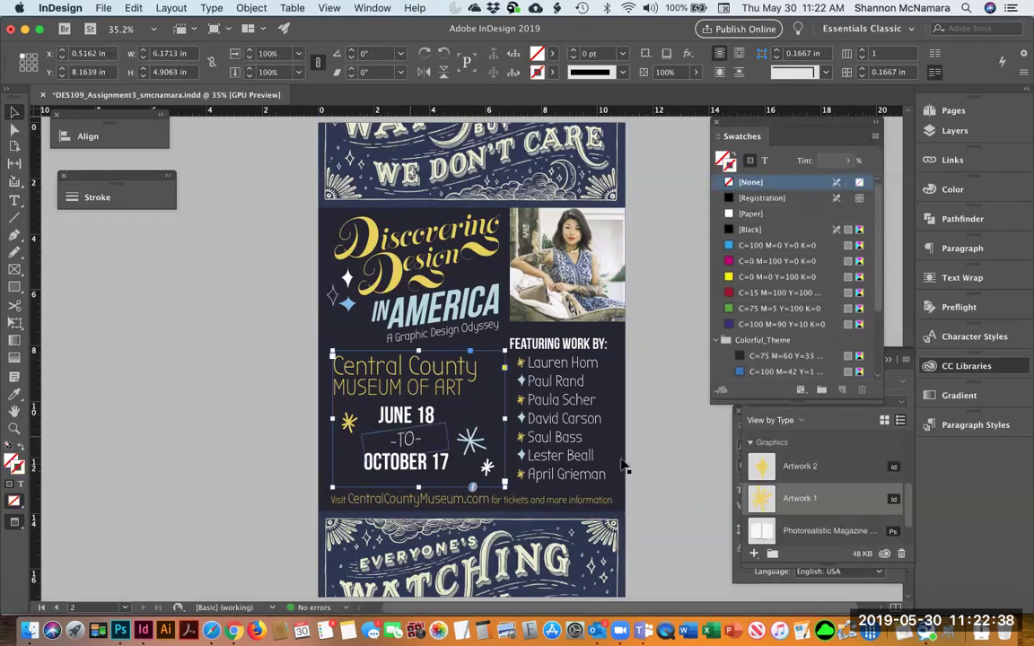
pyautogui.click(684, 430)
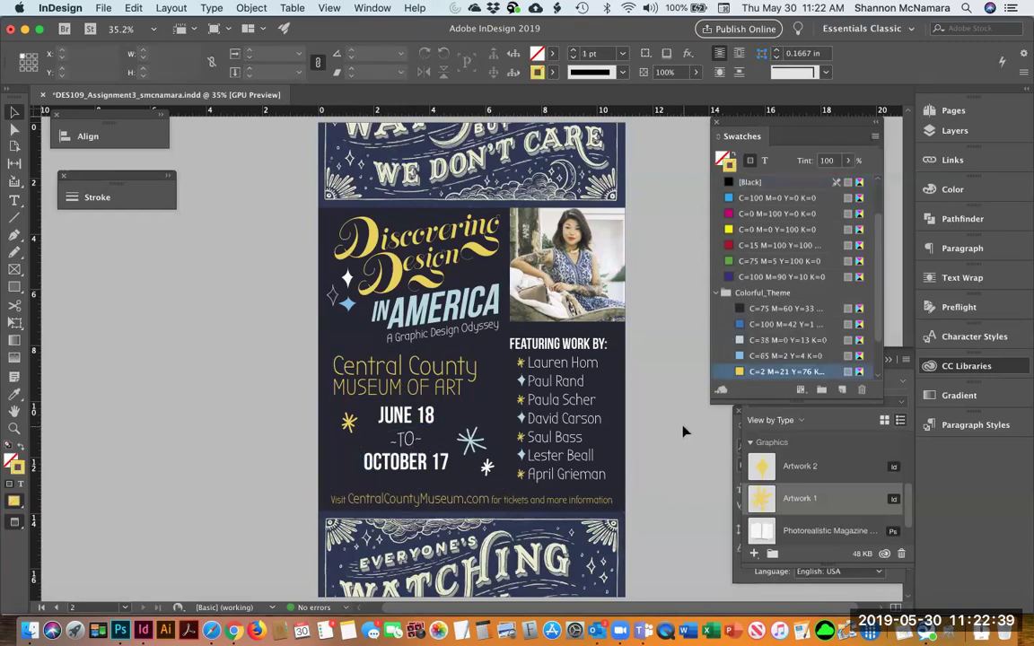
pyautogui.click(406, 440)
pyautogui.press('Up')
pyautogui.press('Up')
pyautogui.press('Up')
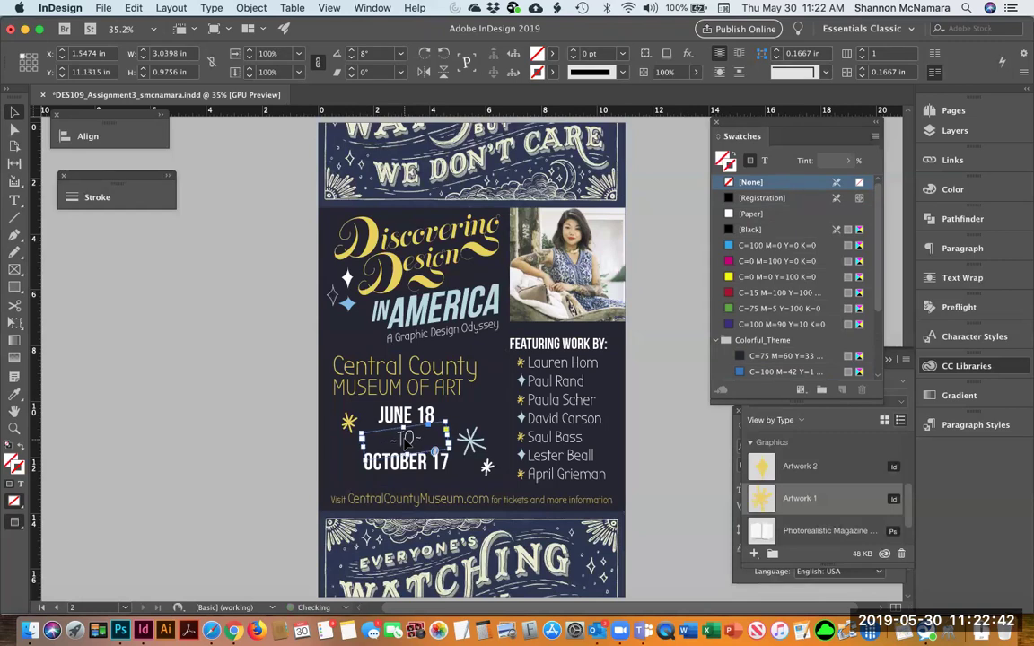
# Step: Nudge the museum and dates text frame down together with the ~TO~ frame, bringing the larger frame to Y 8.275 in
pyautogui.click(418, 419)
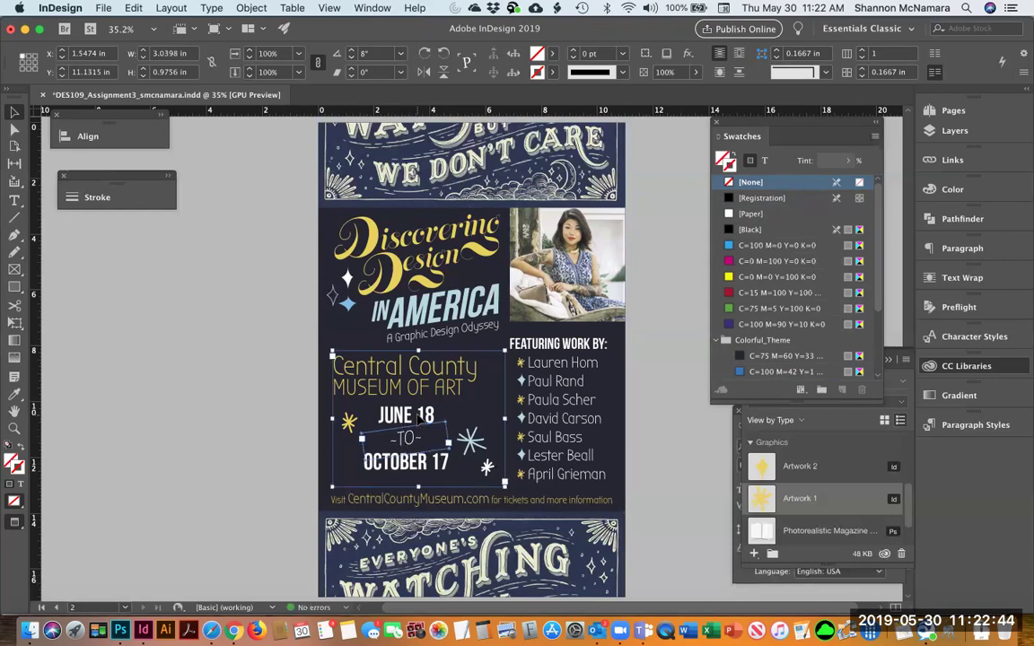
pyautogui.press('Down')
pyautogui.press('Down')
pyautogui.press('Down')
pyautogui.press('Down')
pyautogui.press('Down')
pyautogui.press('Down')
pyautogui.press('Down')
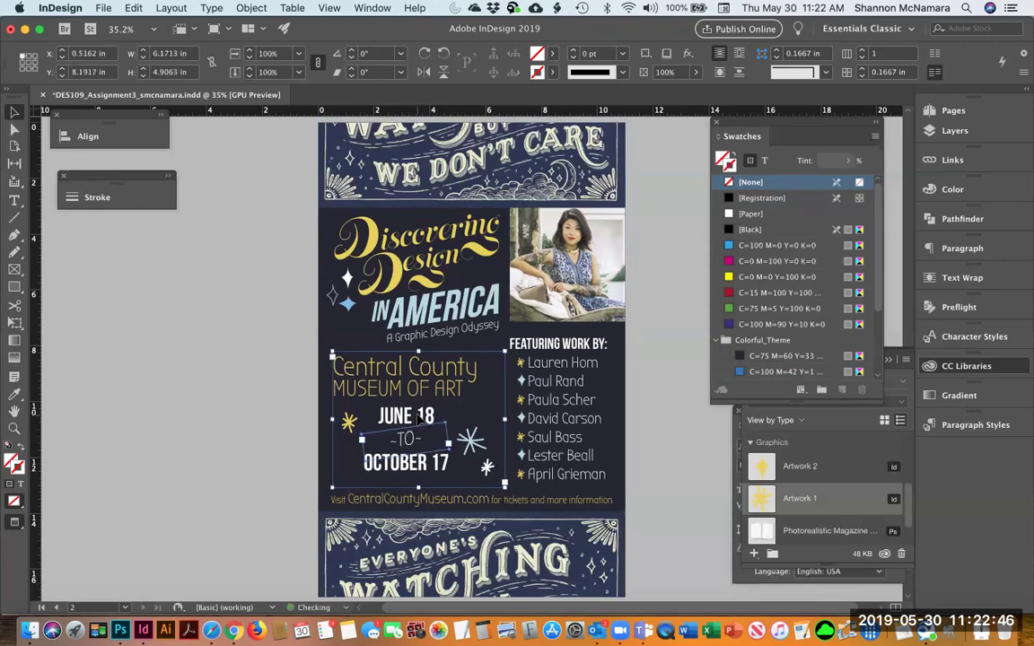
pyautogui.press('Down')
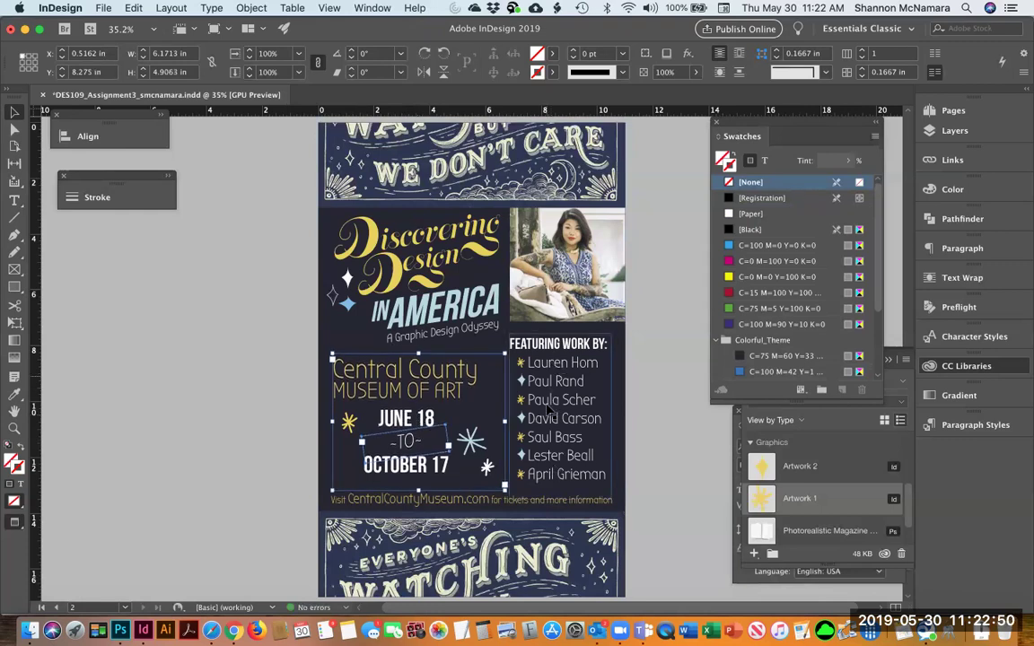
pyautogui.click(664, 423)
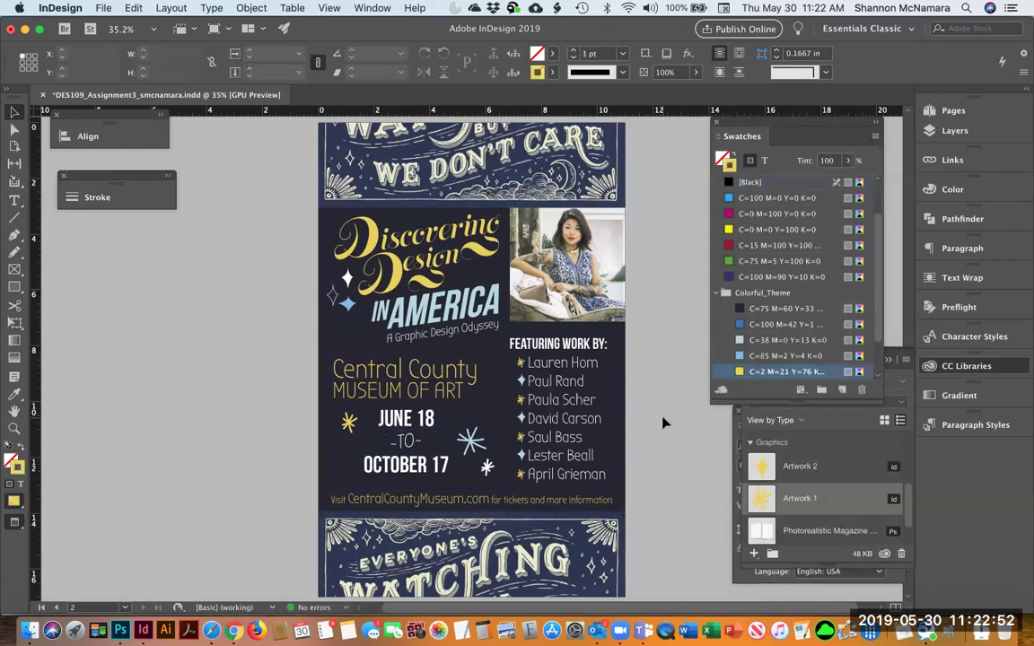
# Step: Save the document and export it as a [High Quality Print] PDF named DES109_Assignment3_smcnamara.pdf in the LaurenHom folder, replacing the existing file
pyautogui.press('super+s')
pyautogui.click(95, 8)
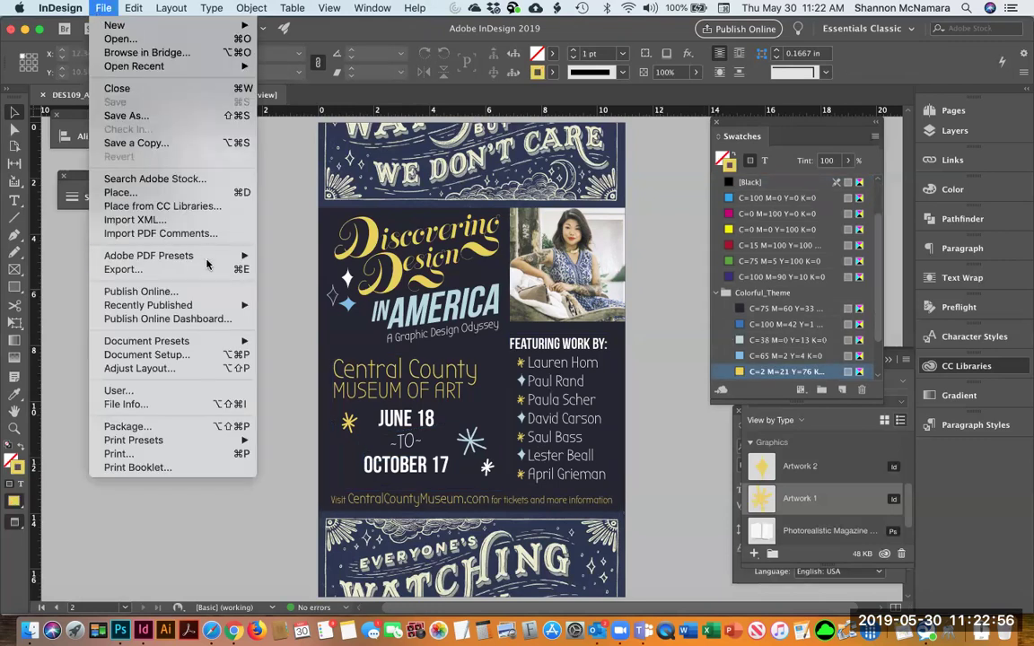
pyautogui.moveTo(189, 255)
pyautogui.click(293, 279)
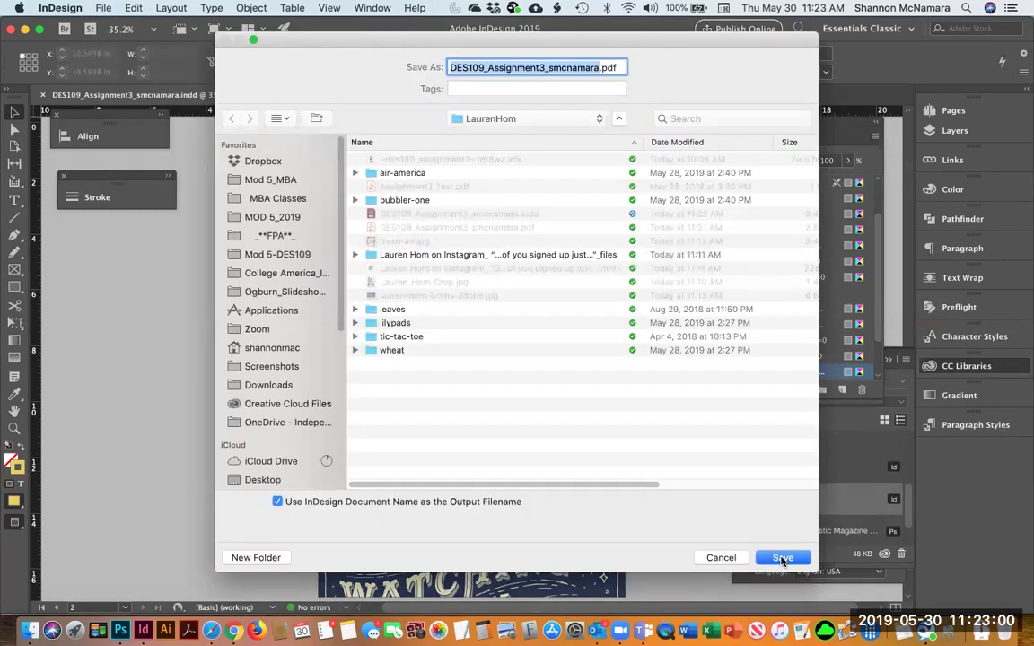
pyautogui.click(782, 558)
pyautogui.click(619, 135)
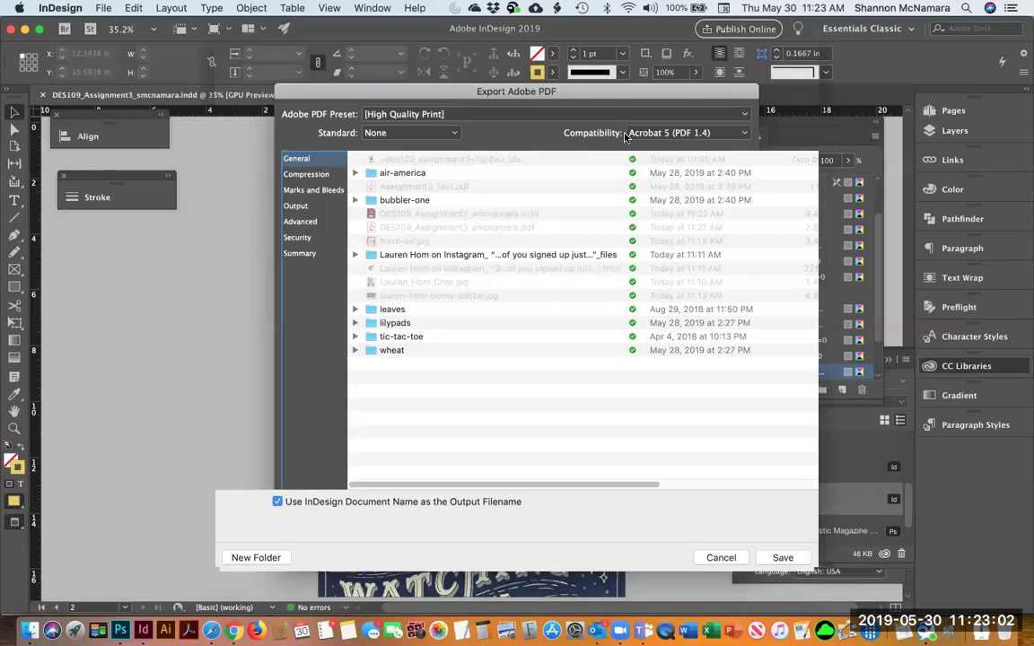
pyautogui.click(719, 545)
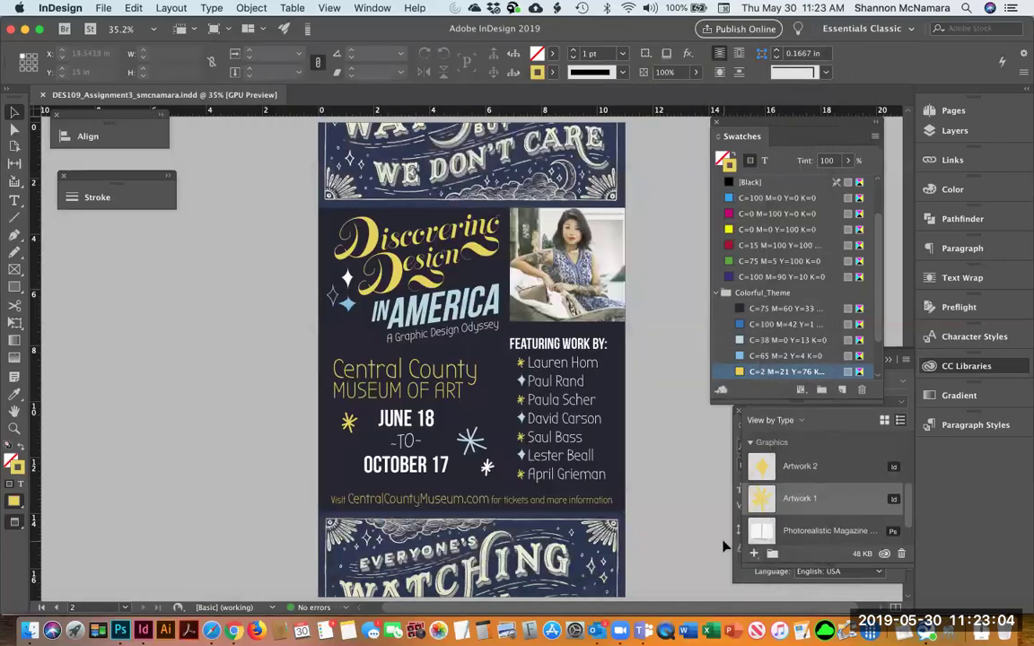
# Step: Check the LaurenHom folder in Finder, switch to Chrome, return to the Hom Sweet Hom home page and select its web address
pyautogui.click(30, 631)
pyautogui.click(231, 325)
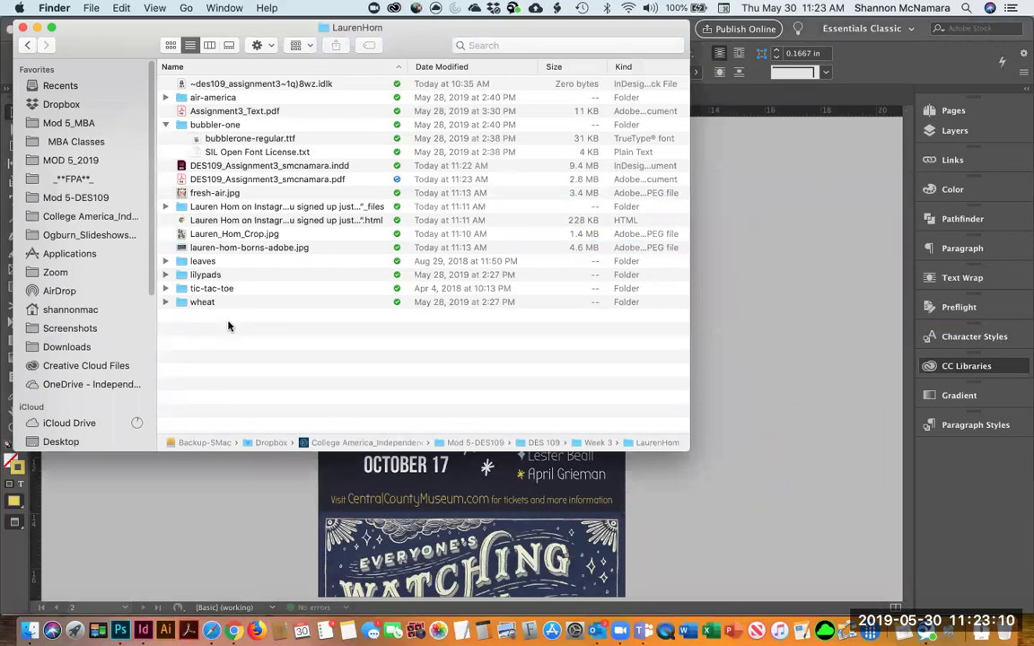
pyautogui.click(233, 631)
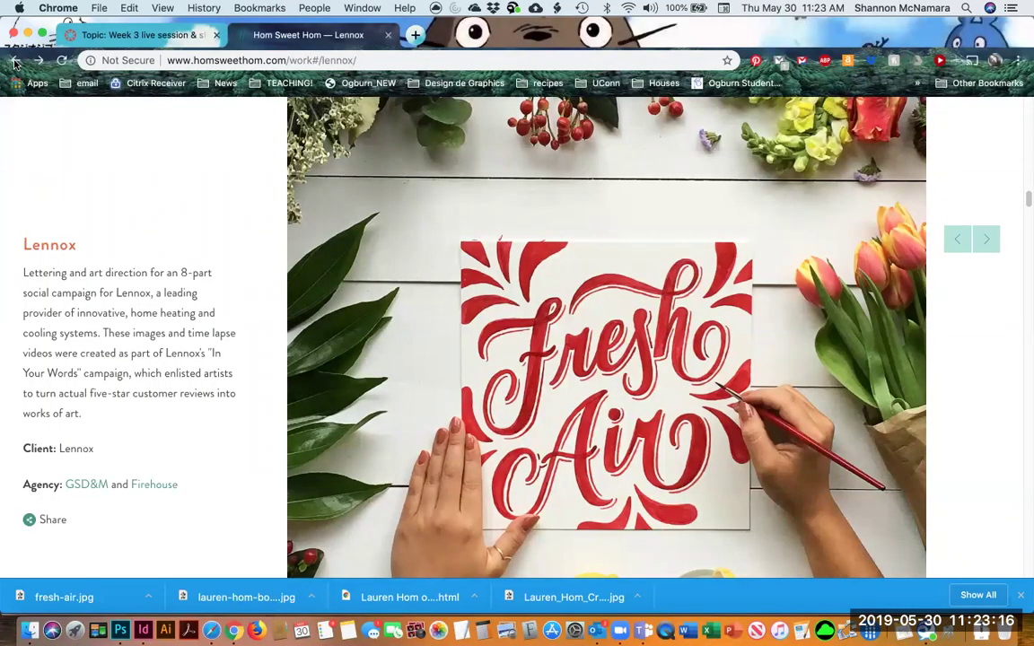
pyautogui.click(14, 61)
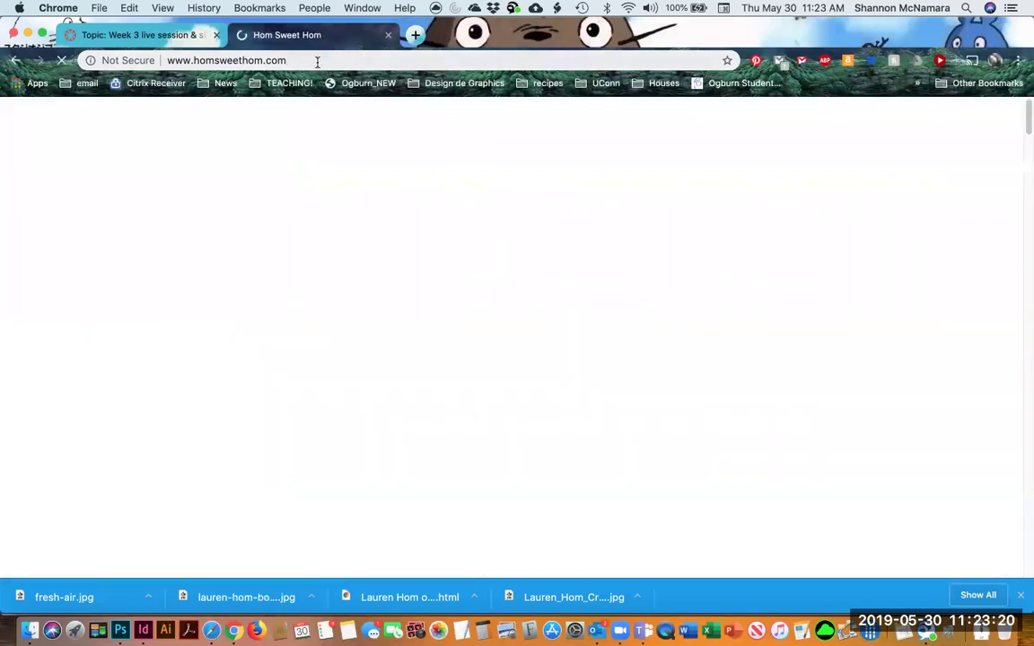
pyautogui.click(317, 61)
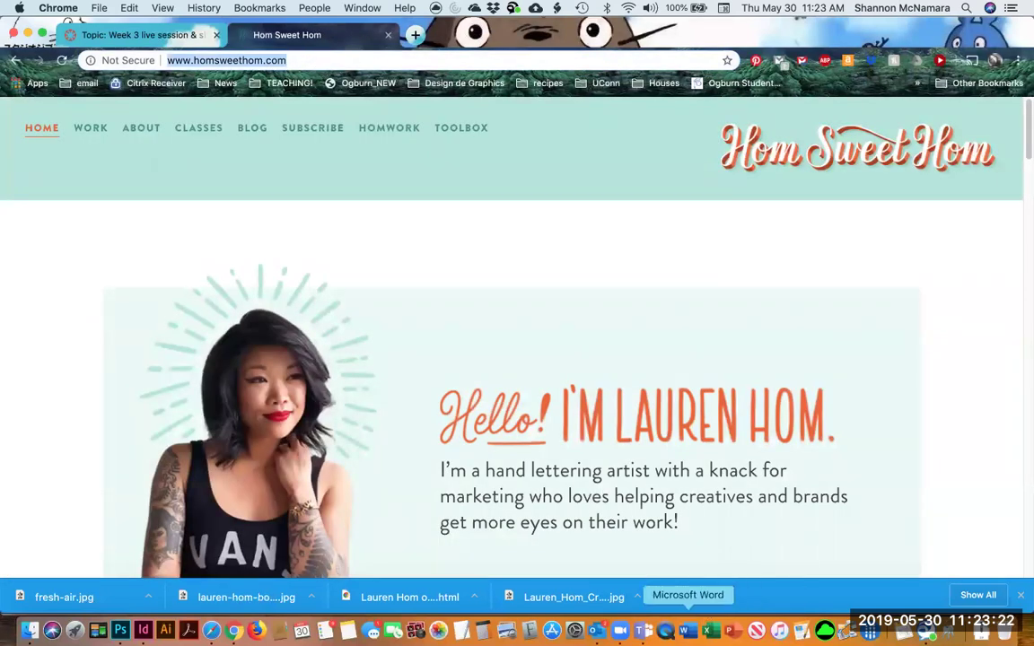
# Step: Open Microsoft Word, dismiss the What's New notice and create a blank document
pyautogui.click(689, 632)
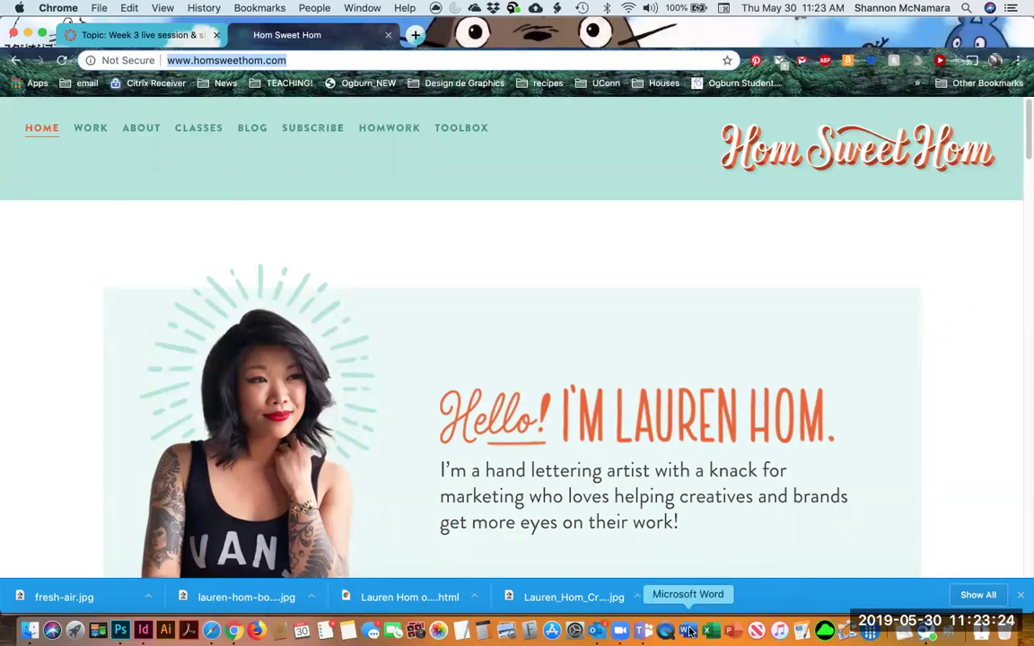
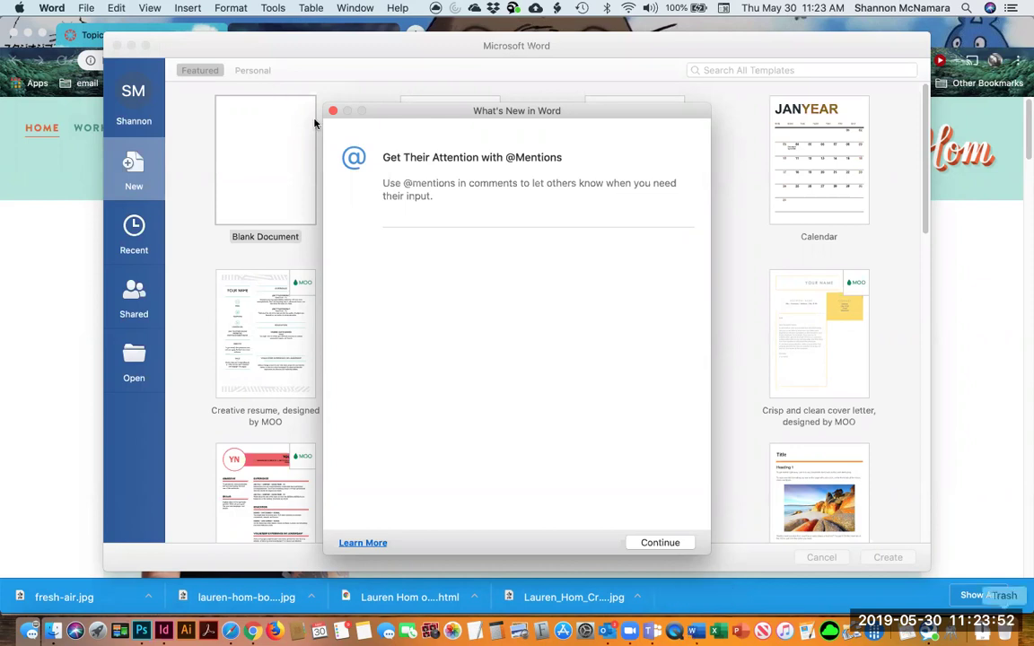
pyautogui.click(662, 540)
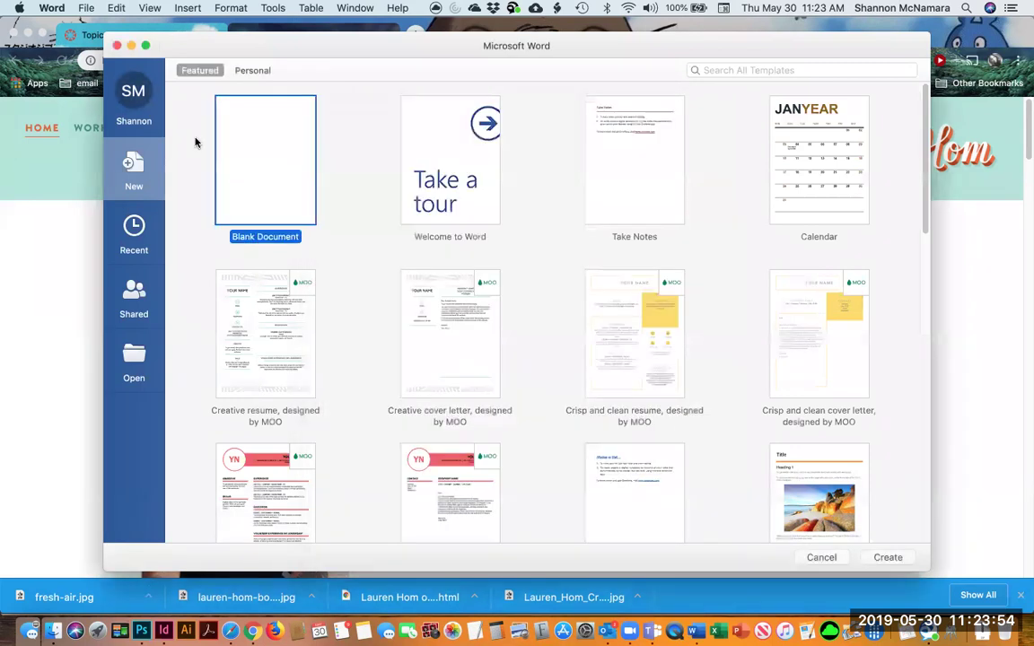
pyautogui.doubleClick(263, 176)
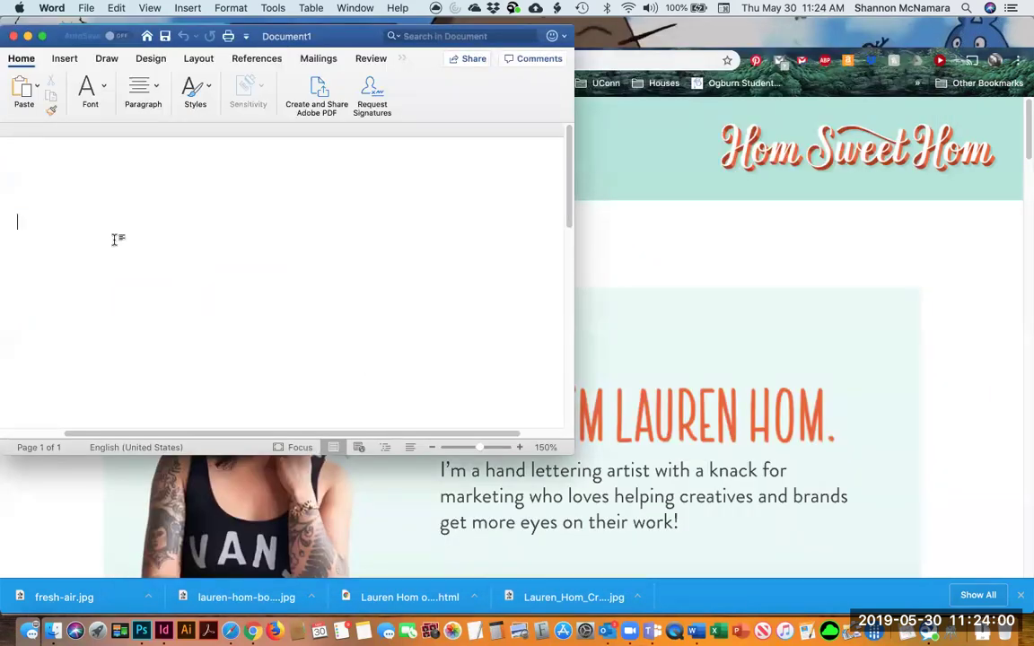
# Step: Enter the title Citations, enlarge the document window and apply the Heading 1 style to the title
pyautogui.write('Cita')
pyautogui.write('tions')
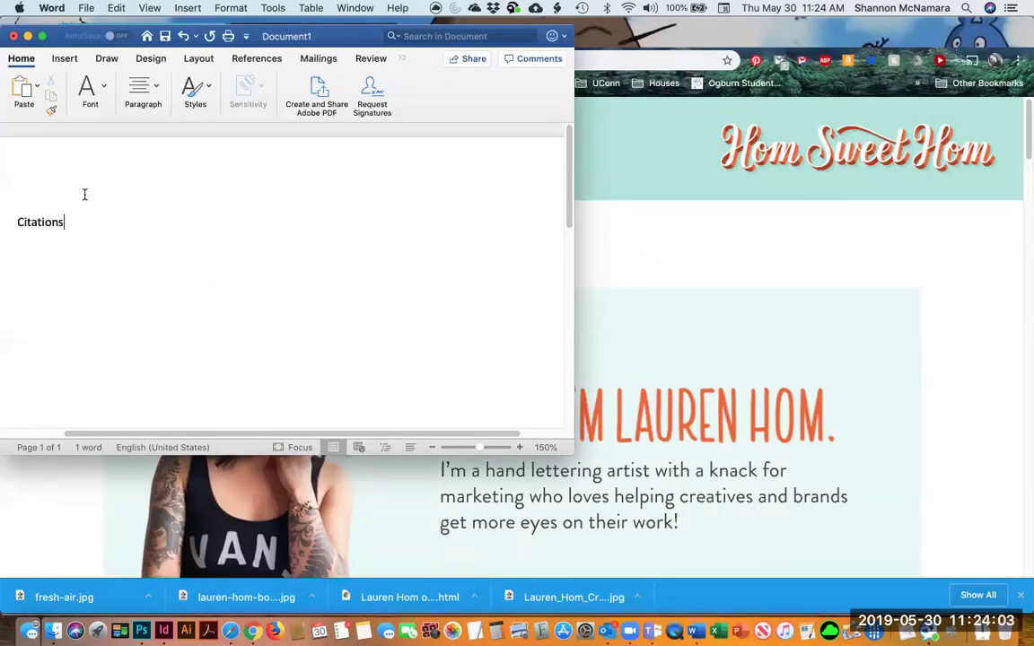
pyautogui.press('super+a')
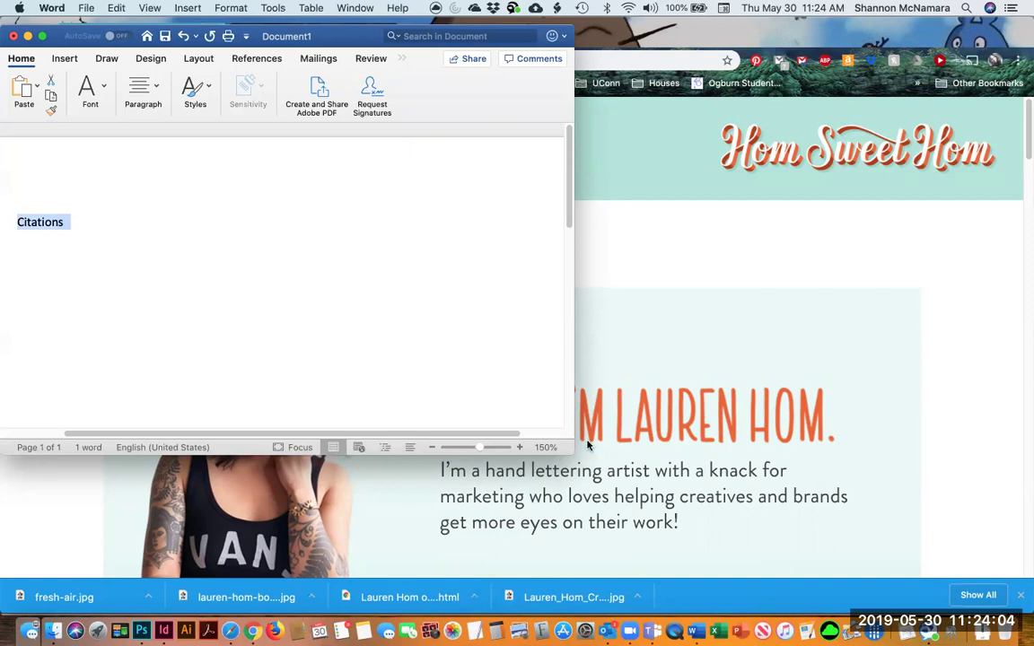
pyautogui.moveTo(570, 455); pyautogui.dragTo(575, 458)
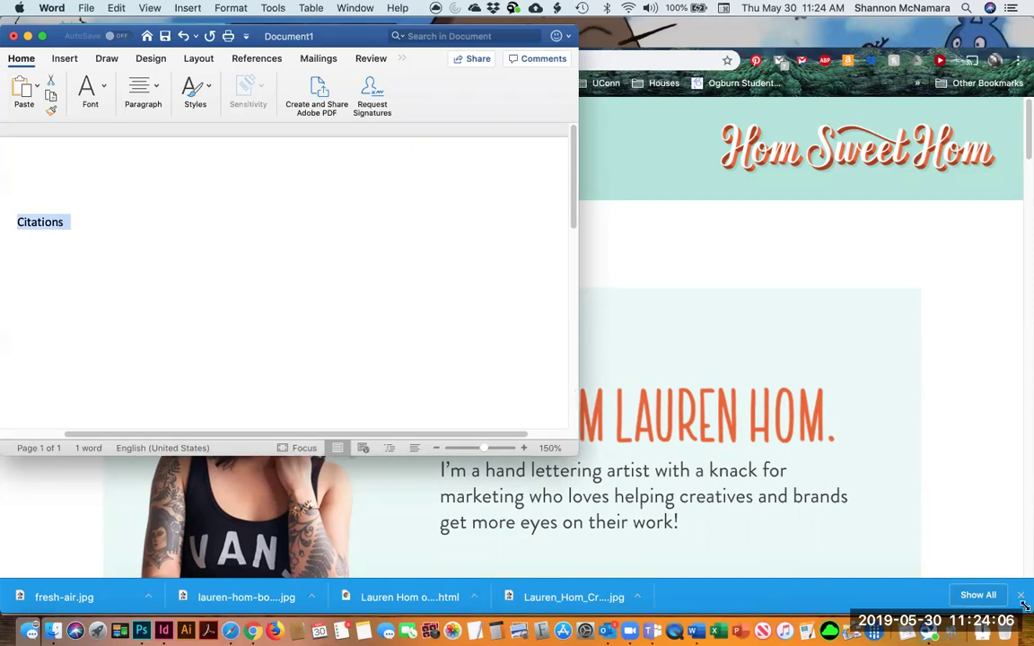
pyautogui.moveTo(1024, 607); pyautogui.dragTo(1024, 607)
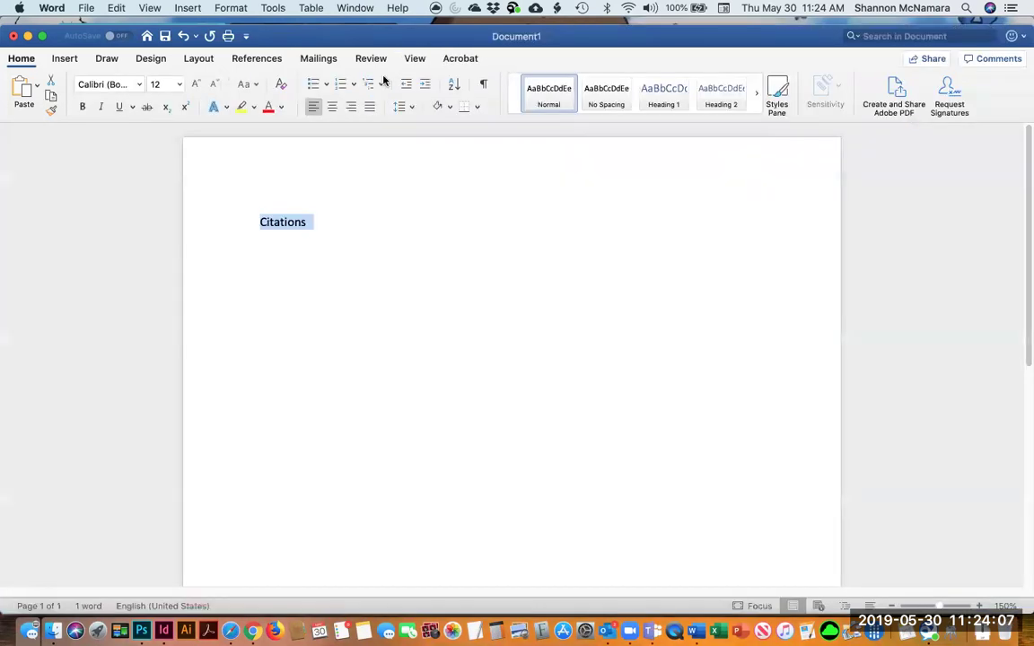
pyautogui.click(652, 96)
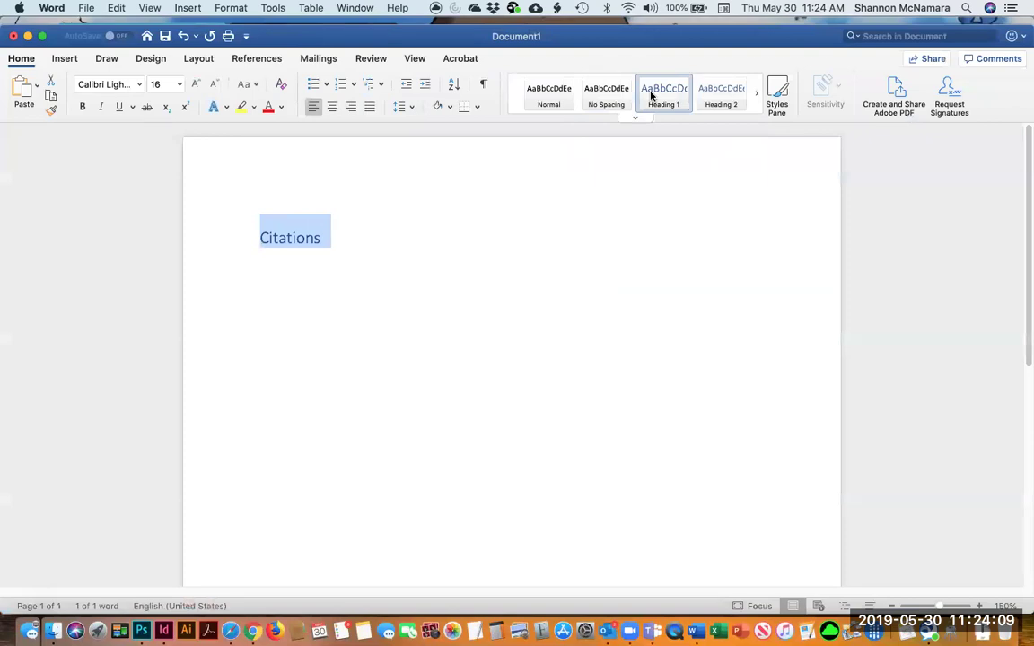
# Step: Copy the Hom Sweet Hom home page address from Chrome and paste it on a new line below the Citations heading in Word
pyautogui.click(677, 217)
pyautogui.press('Return')
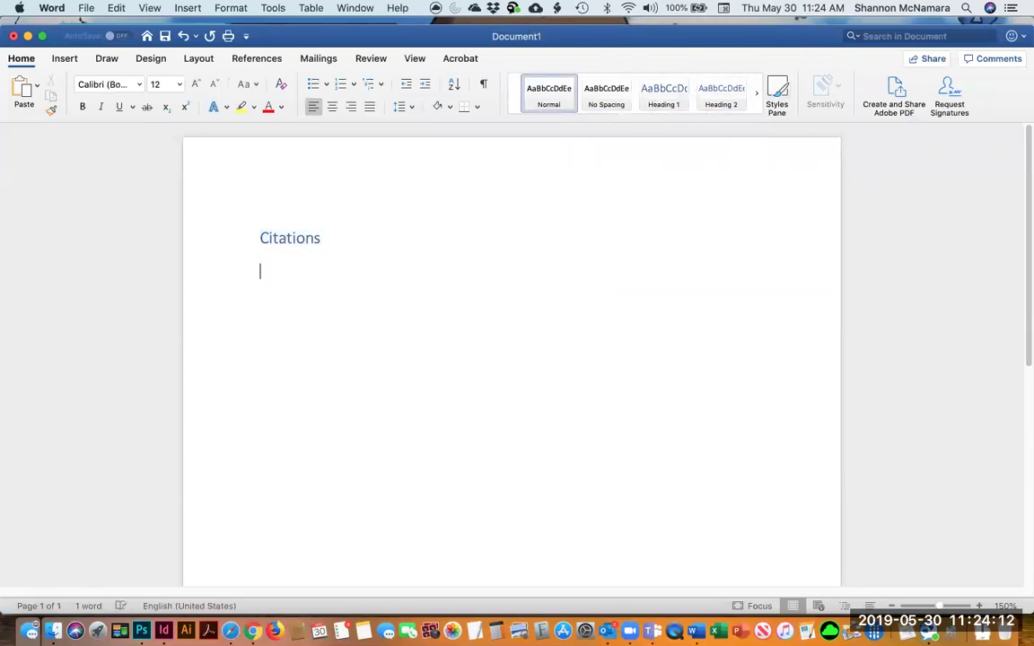
pyautogui.press('super+Tab')
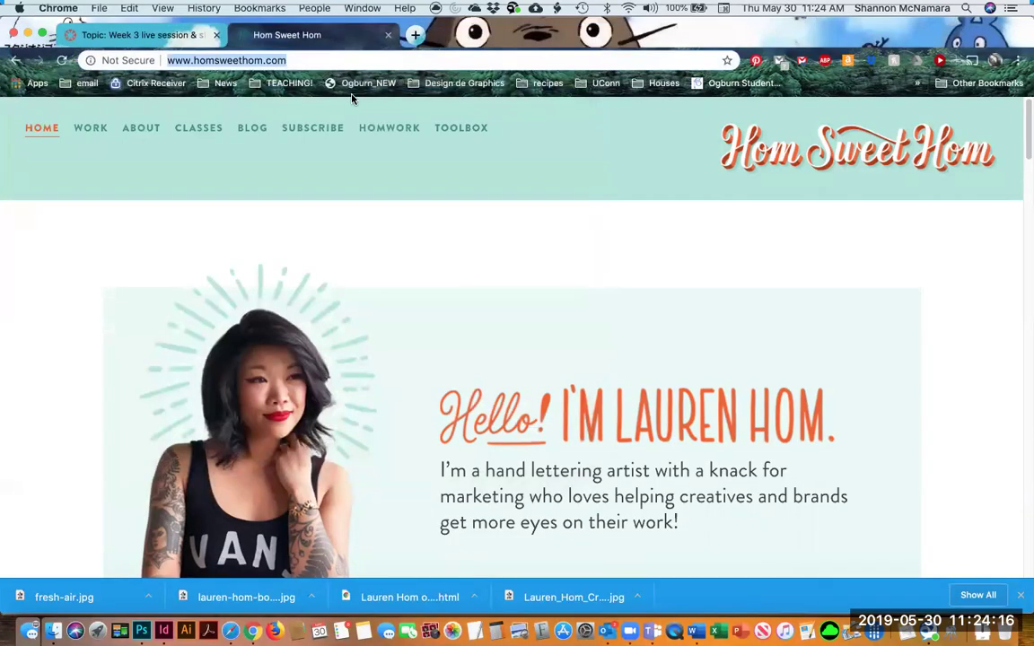
pyautogui.press('super+c')
pyautogui.press('super+Tab')
pyautogui.press('super+v')
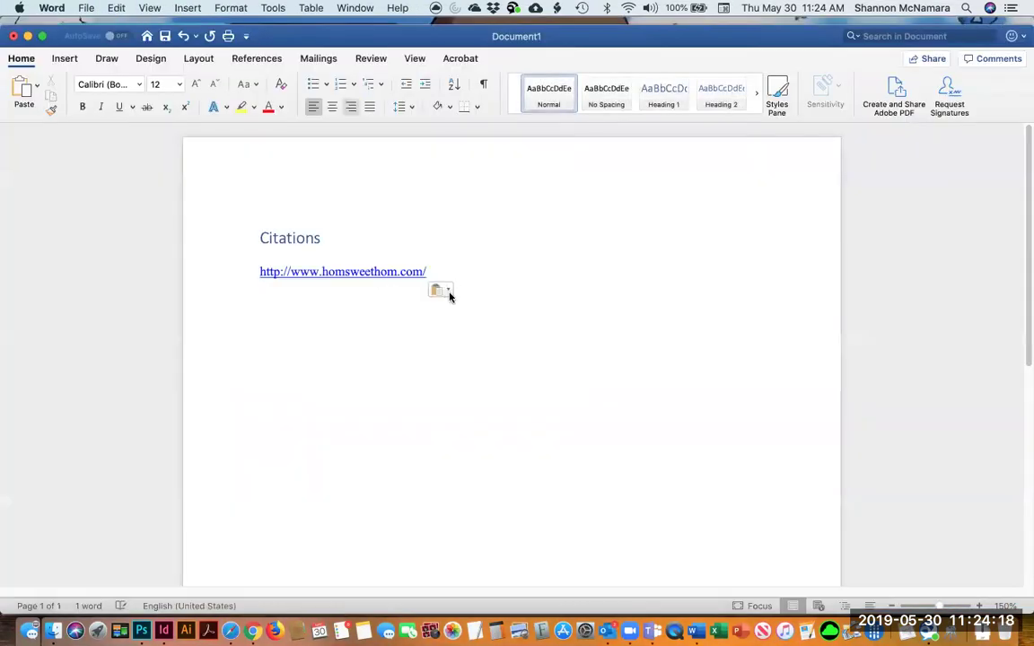
# Step: Remove the source formatting from the pasted Hom Sweet Hom address so it matches the document text, and start a new line
pyautogui.click(449, 293)
pyautogui.click(473, 332)
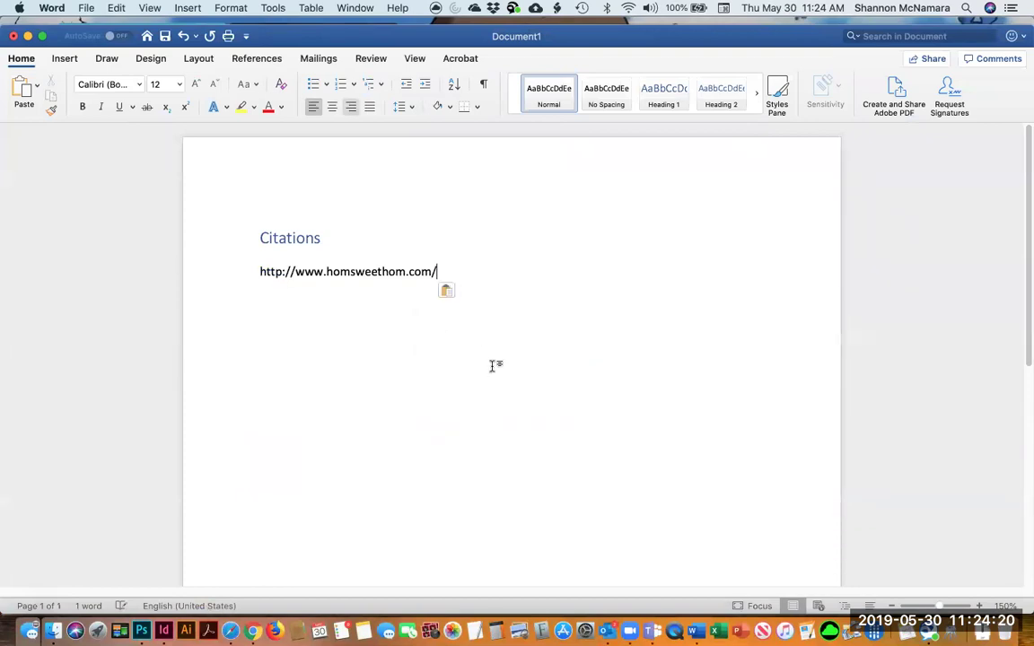
pyautogui.press('Return')
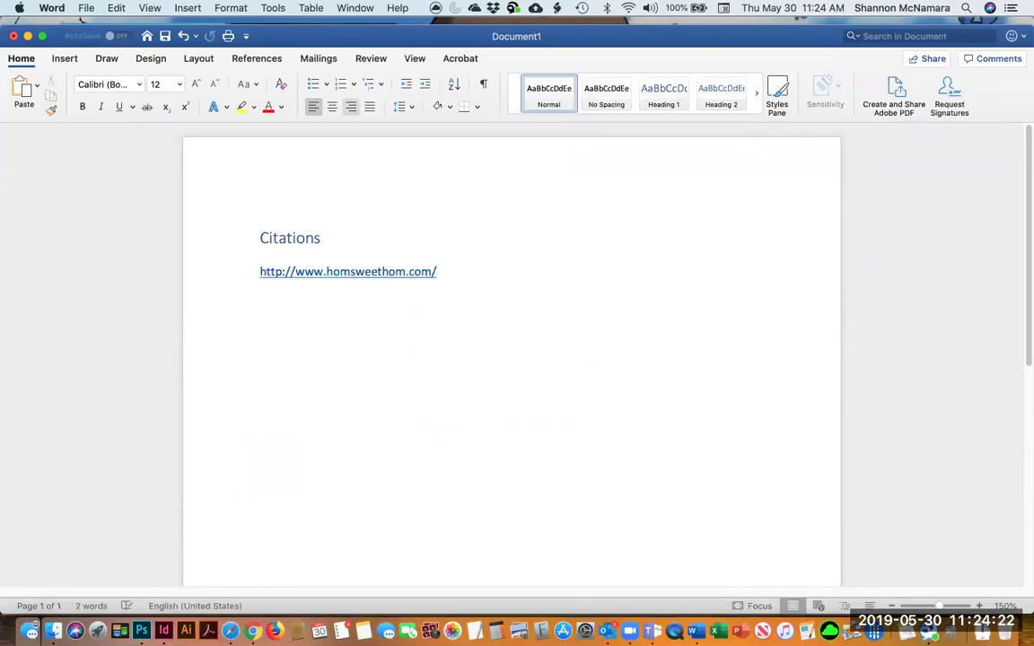
# Step: Copy the image address of the Empower Women mural from the Hom Sweet Hom home page in Chrome and paste it into the Word document
pyautogui.press('super+Tab')
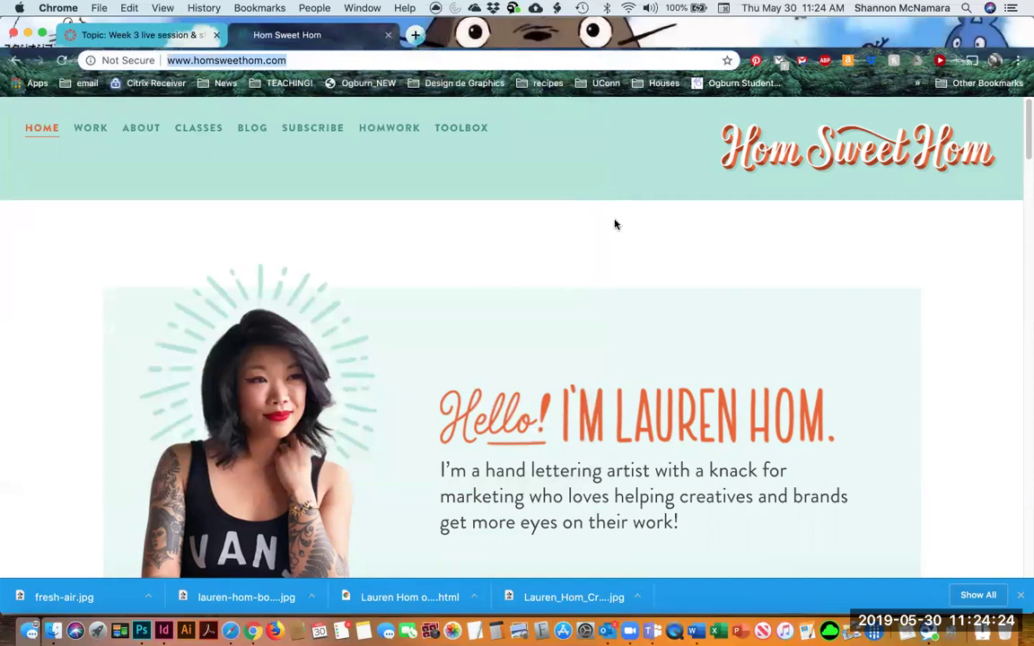
pyautogui.scroll(-10, 616, 240)
pyautogui.scroll(5, 618, 245)
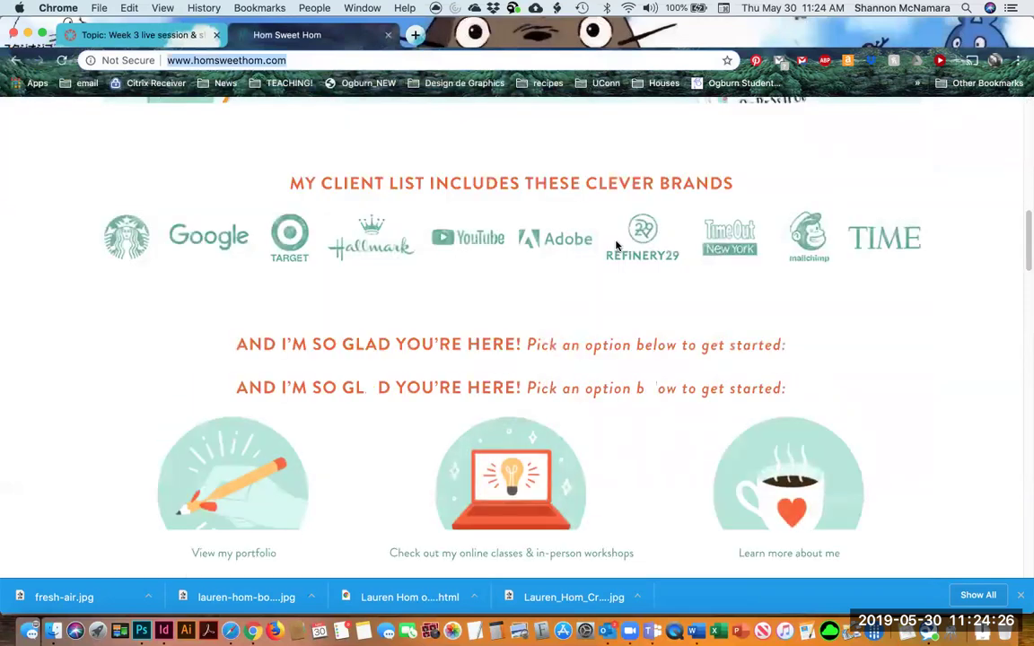
pyautogui.scroll(4, 618, 245)
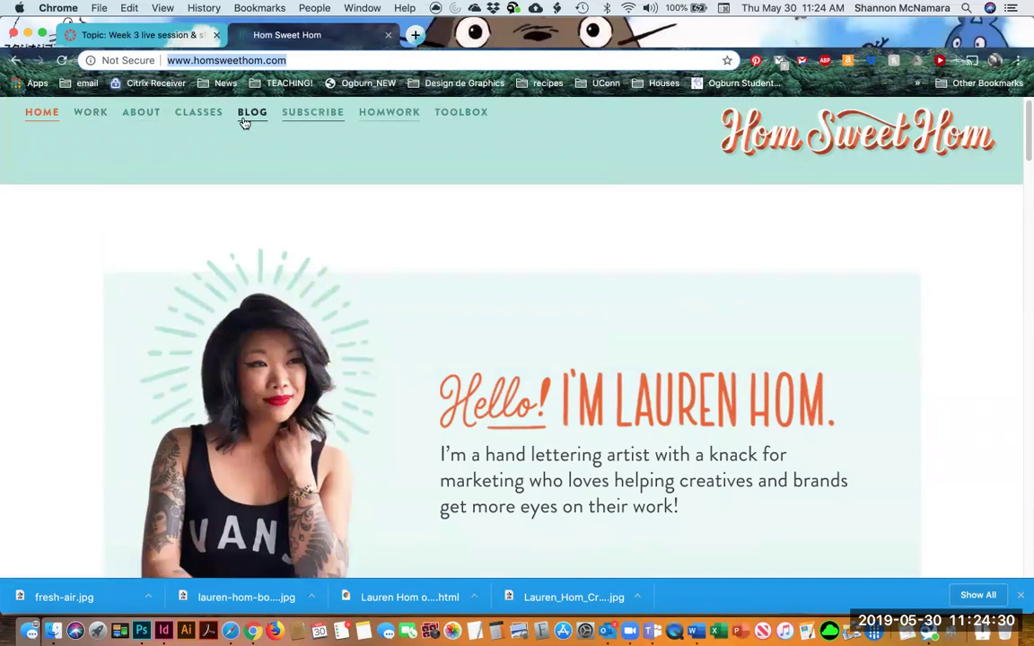
pyautogui.scroll(1, 410, 282)
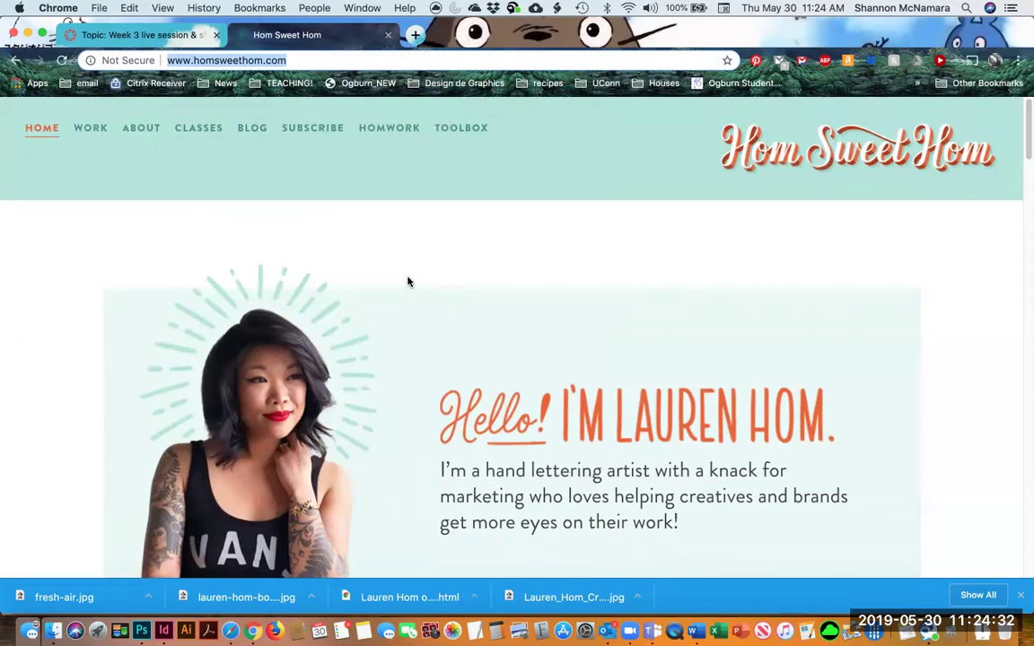
pyautogui.scroll(-12, 409, 282)
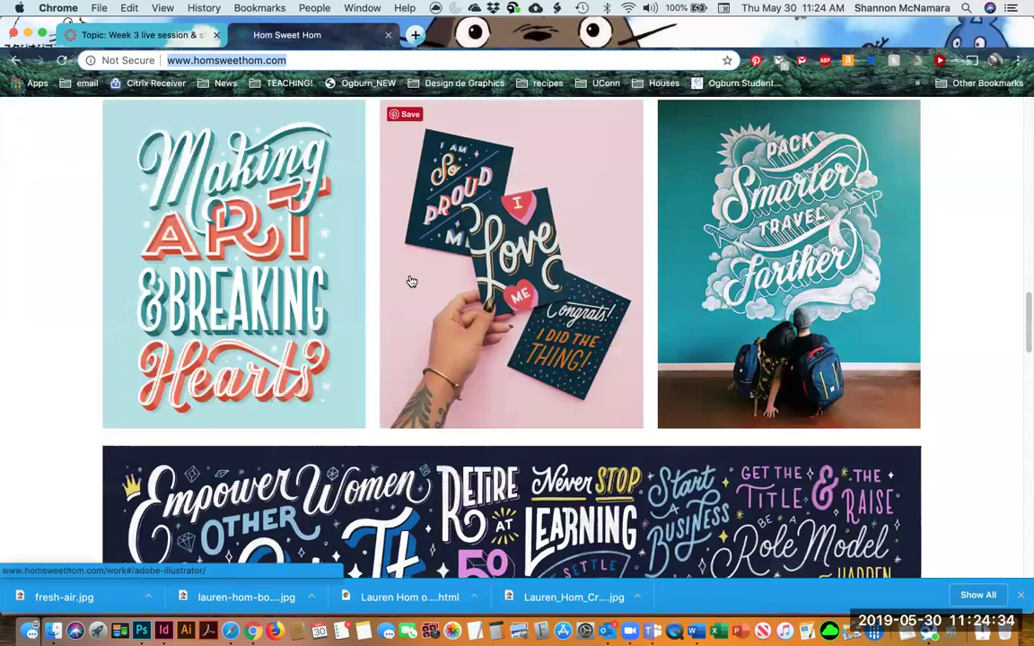
pyautogui.scroll(-7, 411, 282)
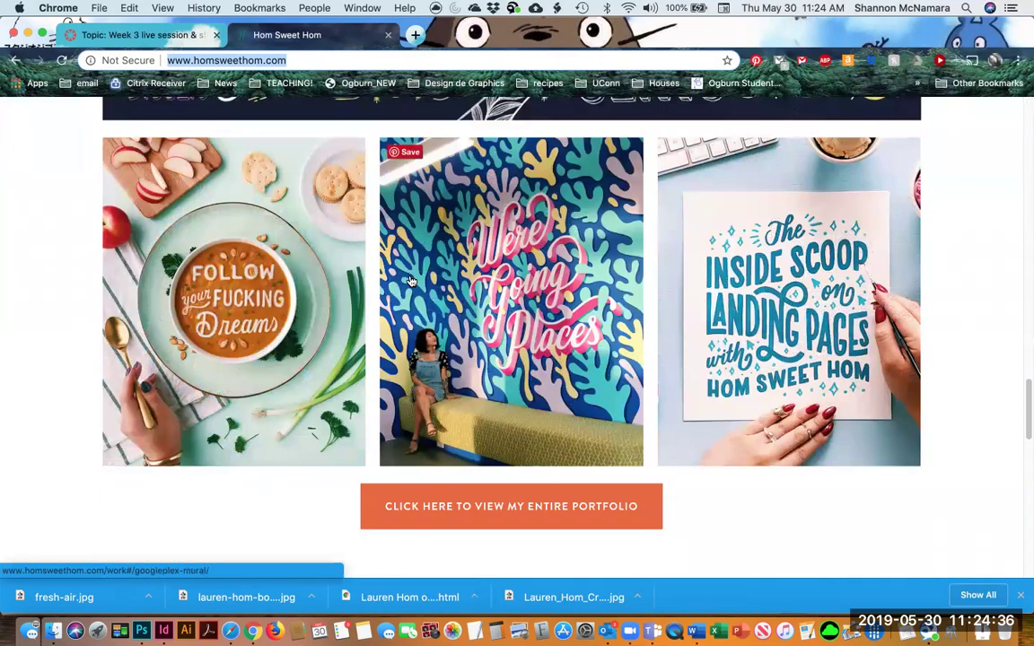
pyautogui.scroll(-3, 410, 282)
pyautogui.scroll(7, 410, 282)
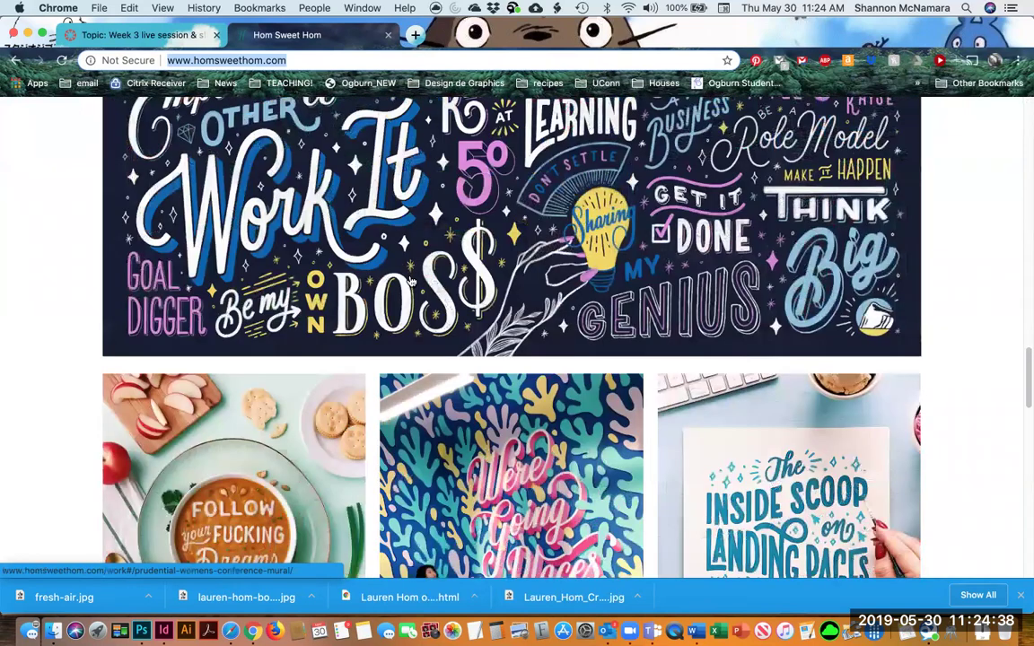
pyautogui.rightClick(388, 238)
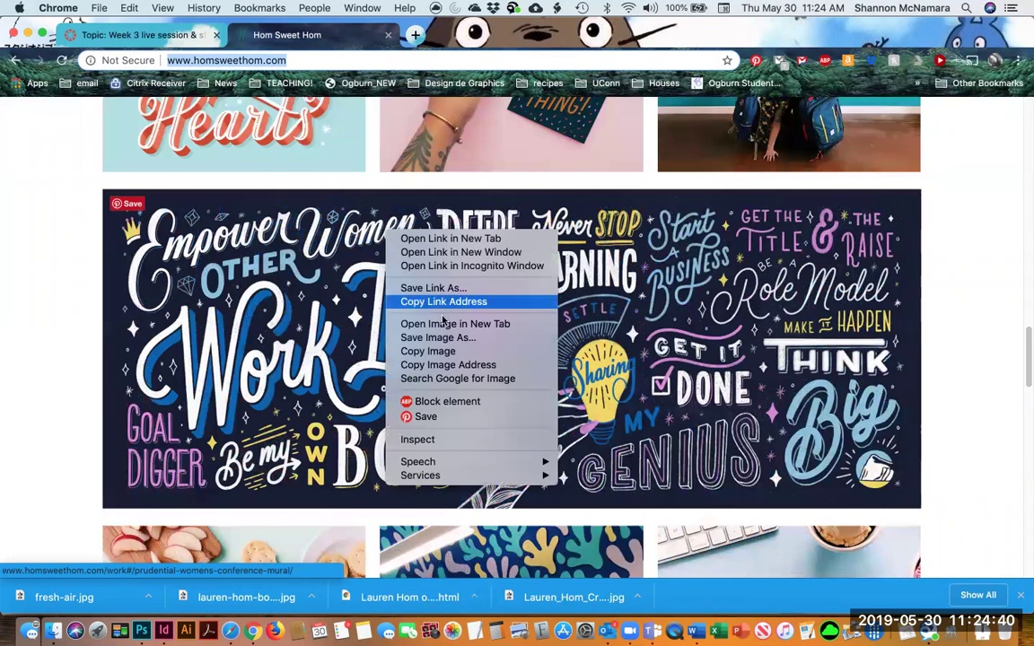
pyautogui.click(460, 365)
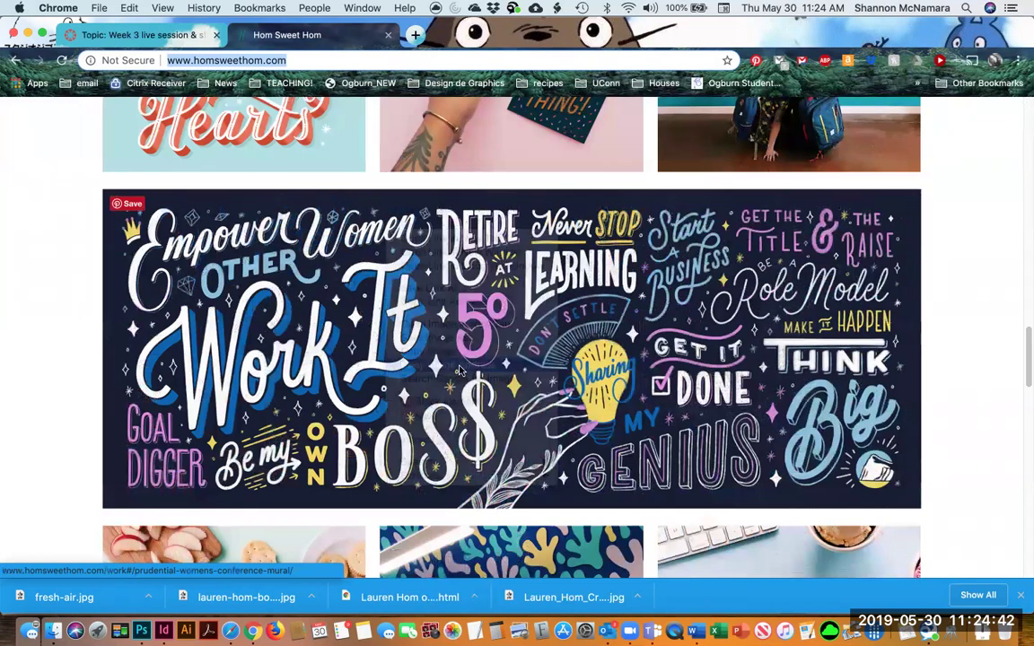
pyautogui.press('super+Tab')
pyautogui.press('super+v')
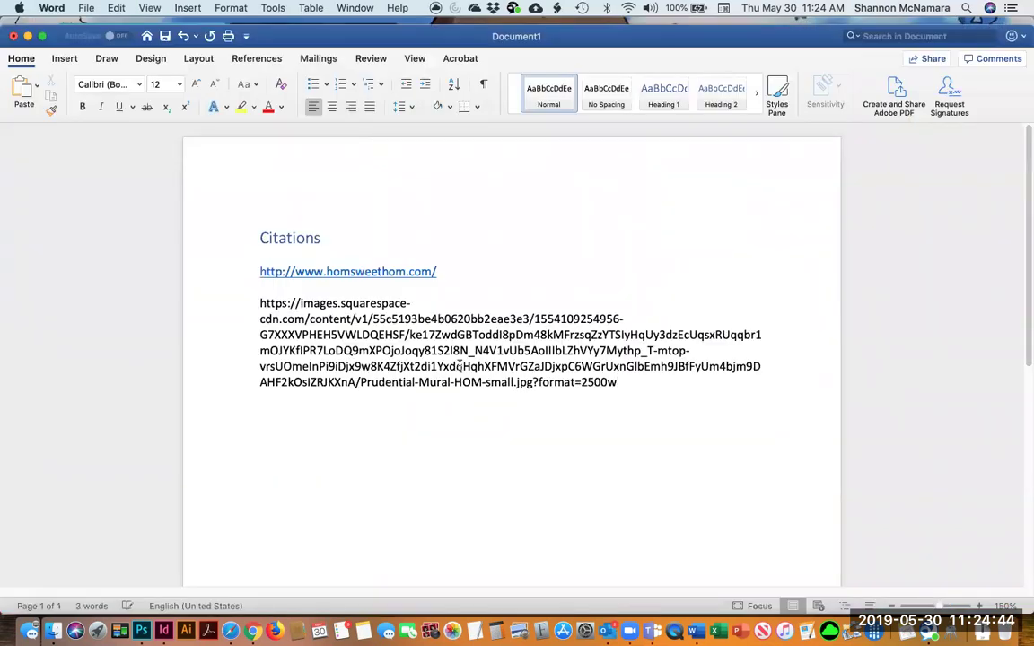
# Step: Add the subheading Images: in Heading 2 style above the mural's image address, and start a new line below the address
pyautogui.click(260, 303)
pyautogui.press('Return')
pyautogui.write('Images:')
pyautogui.press('super+shift+Left')
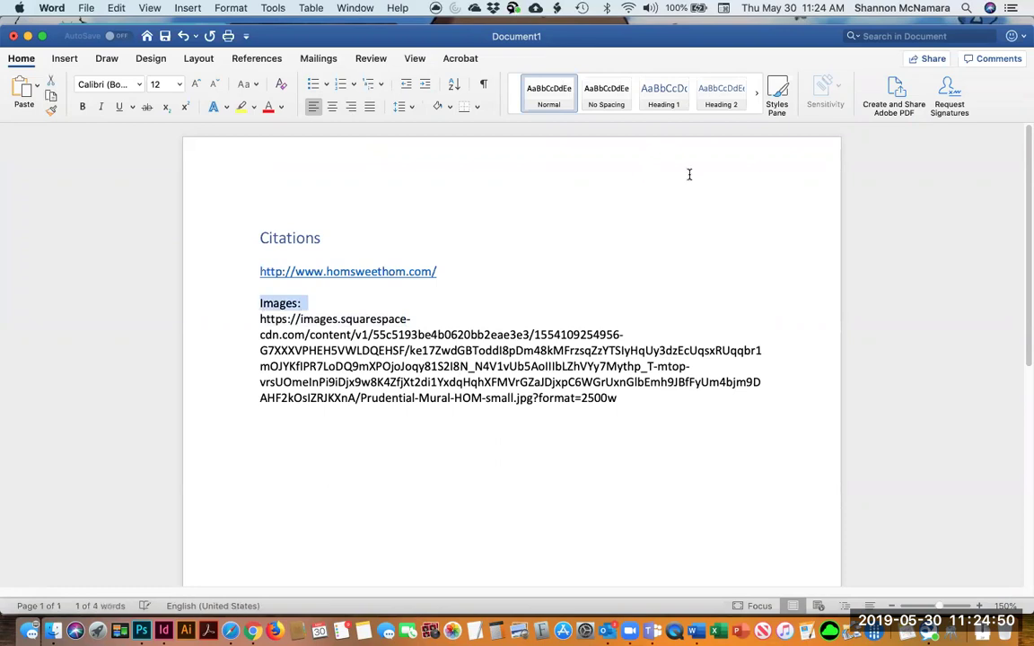
pyautogui.click(723, 94)
pyautogui.press('Down')
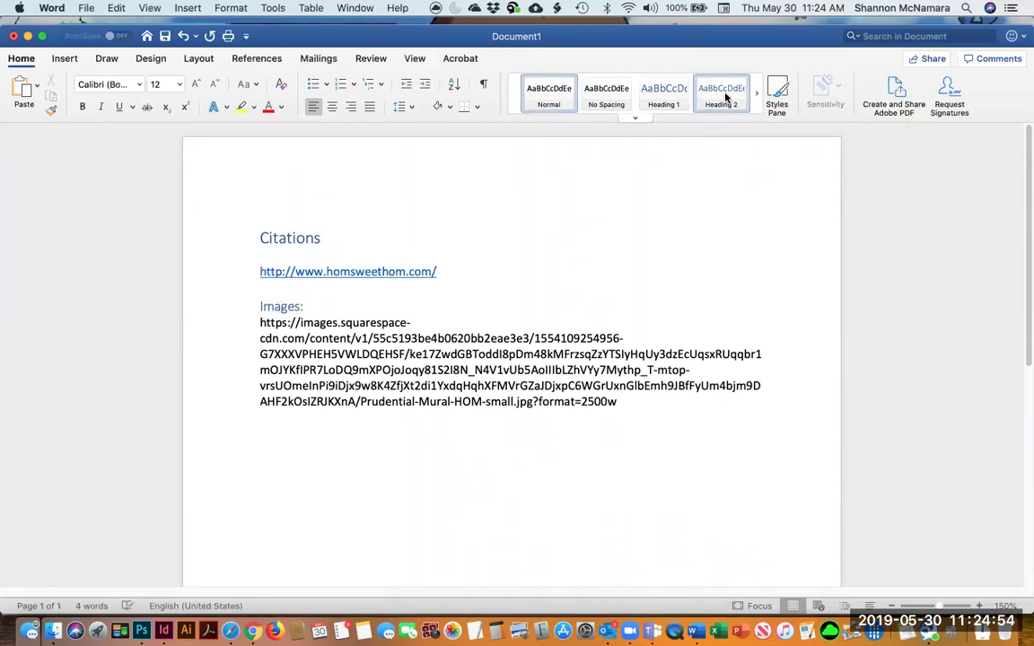
pyautogui.press('super+Right')
pyautogui.press('Return')
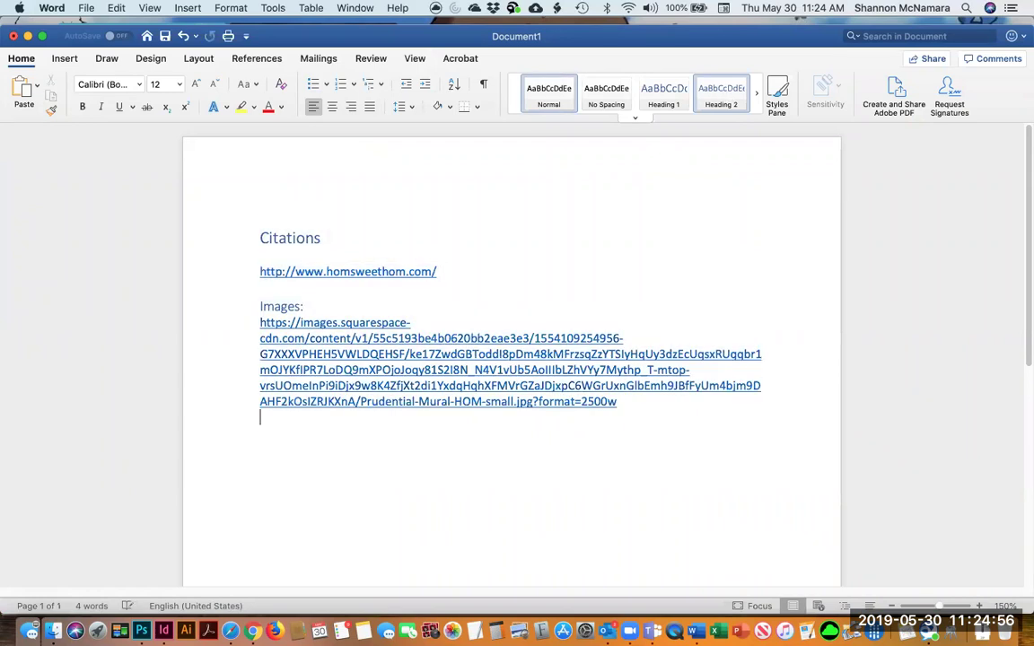
# Step: Copy the image address of the Making Art & Breaking Hearts artwork from Chrome and paste it below the mural's address in Word
pyautogui.press('super+Tab')
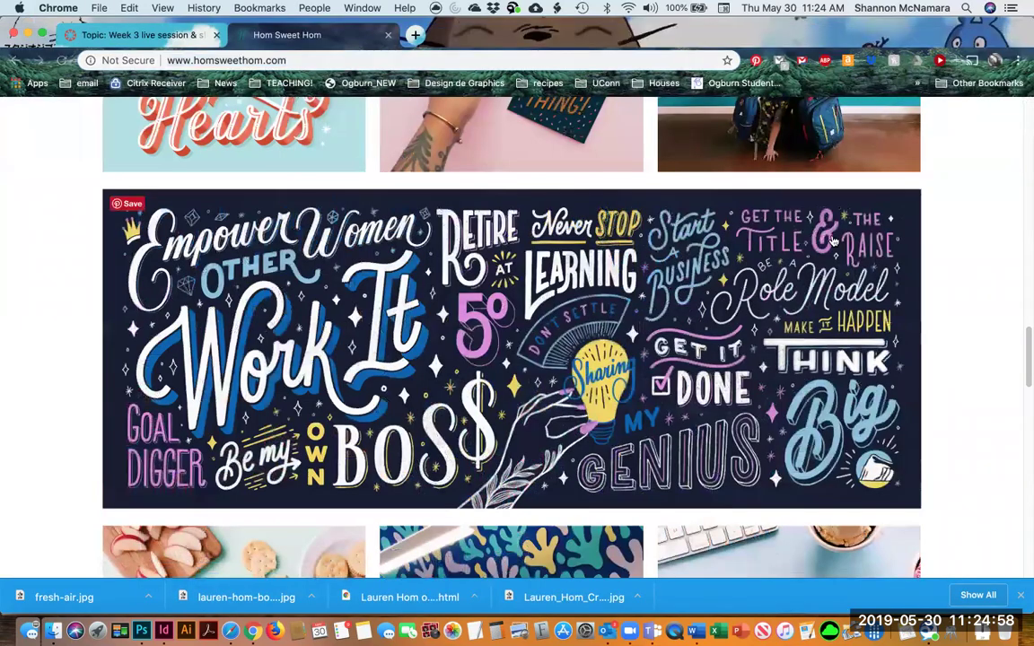
pyautogui.scroll(10, 103, 497)
pyautogui.rightClick(211, 476)
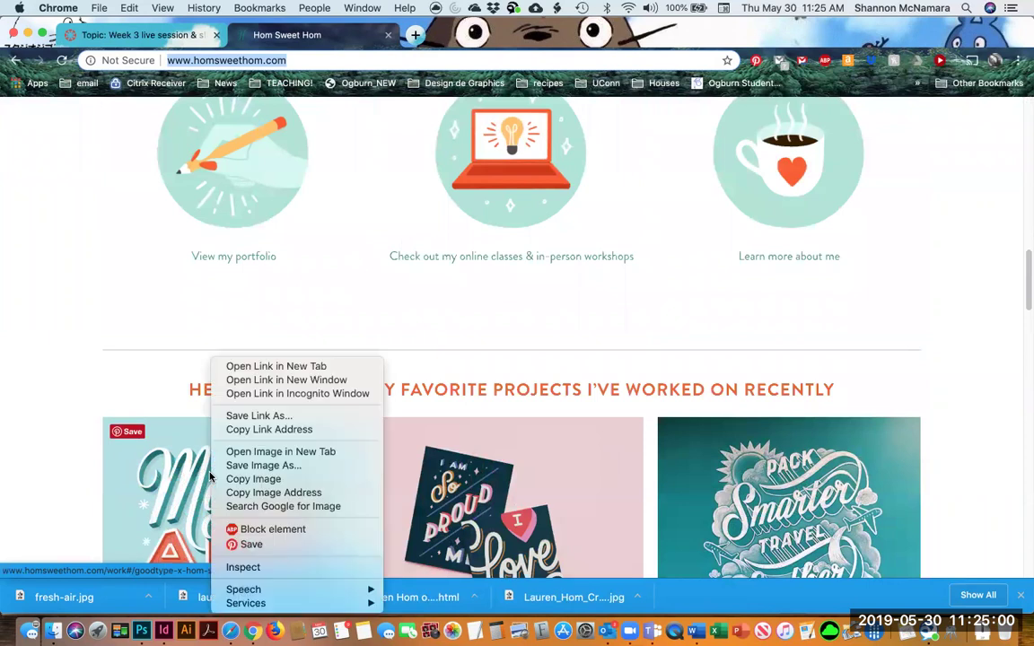
pyautogui.click(288, 492)
pyautogui.press('super+Tab')
pyautogui.press('super+v')
pyautogui.press('Return')
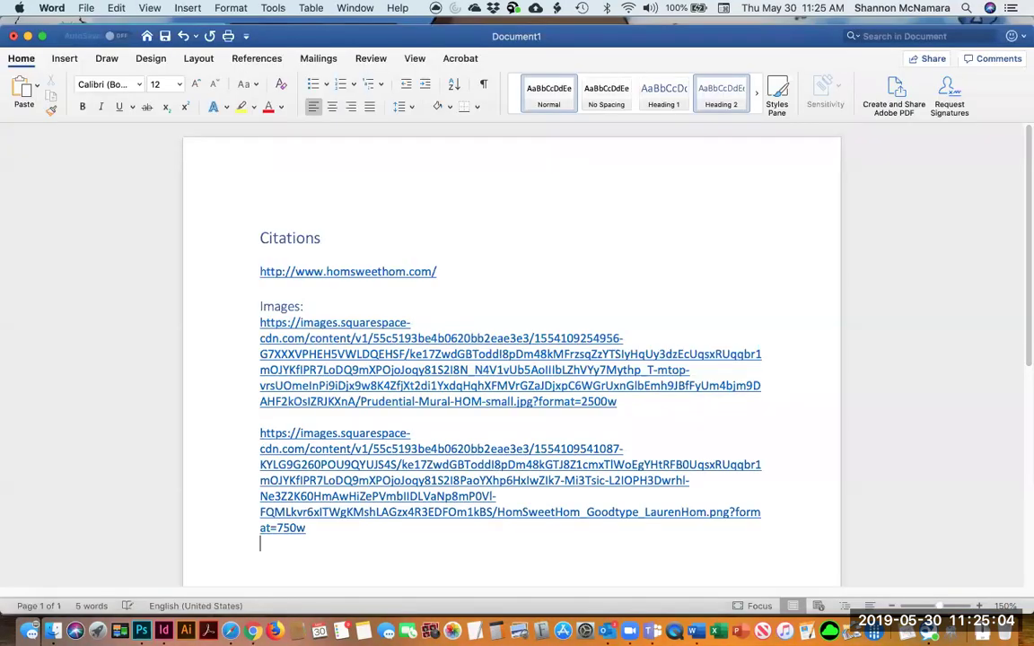
# Step: Copy the image address of the portrait photo on the site's About page and paste it as the third image citation in Word
pyautogui.press('super+Tab')
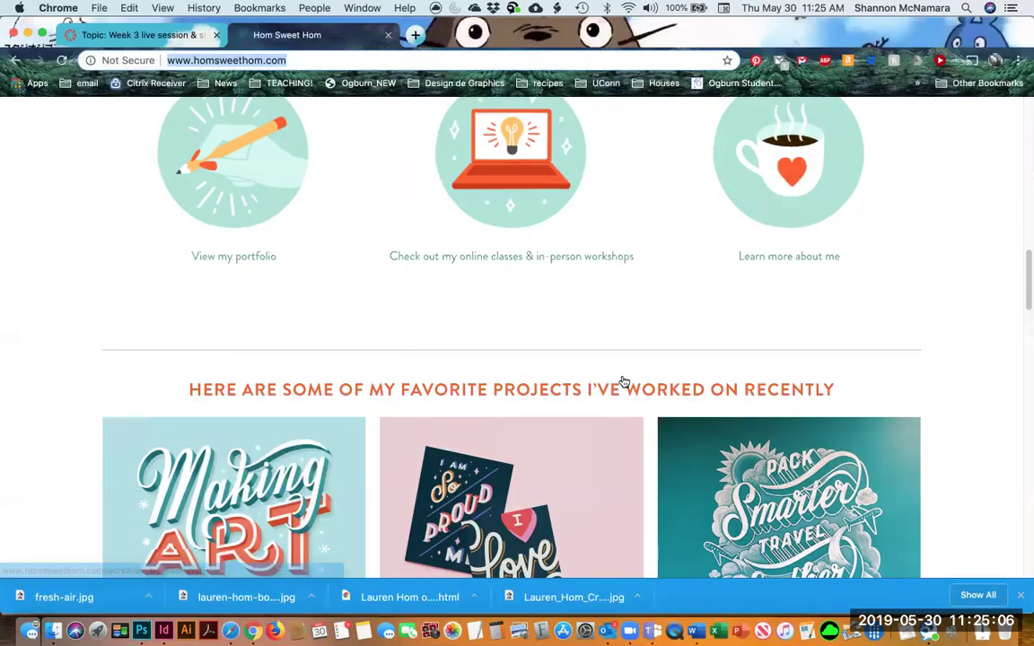
pyautogui.scroll(-3, 621, 382)
pyautogui.scroll(10, 623, 380)
pyautogui.scroll(-8, 623, 381)
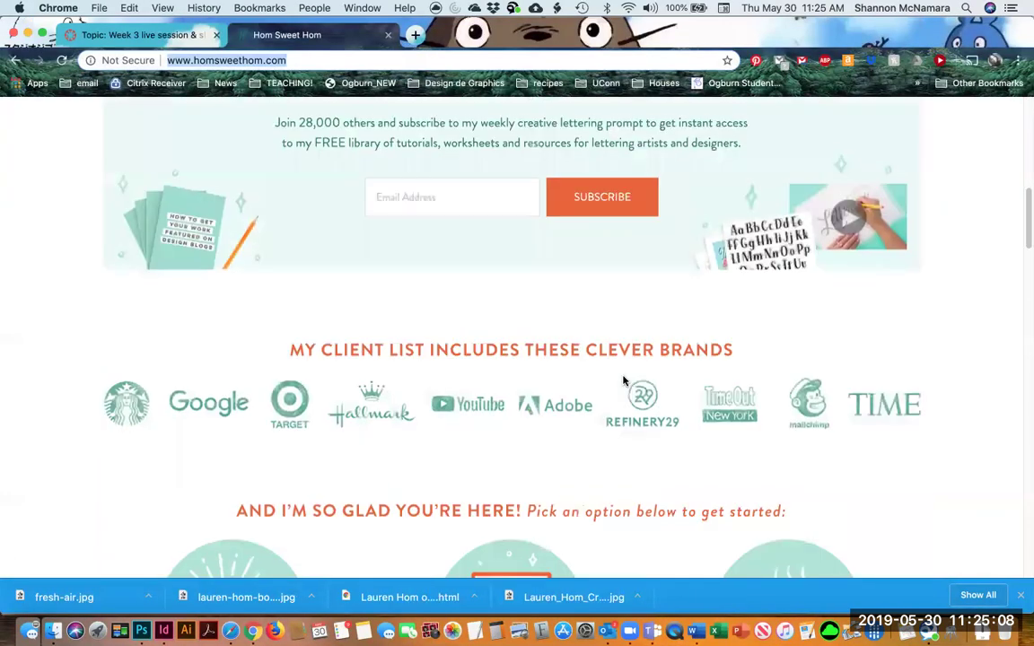
pyautogui.scroll(8, 593, 279)
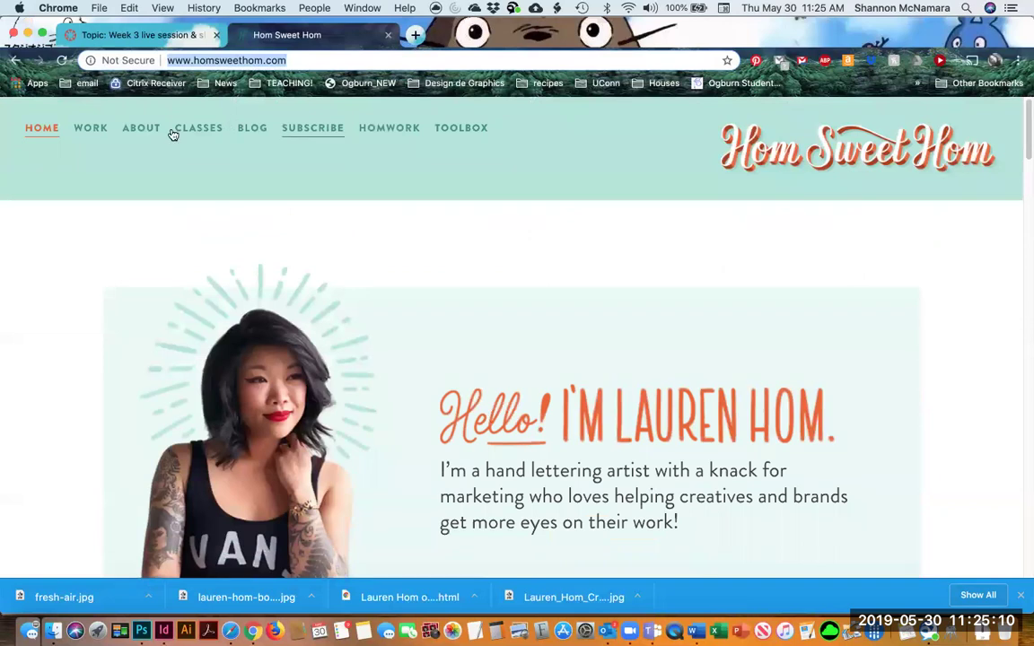
pyautogui.click(142, 131)
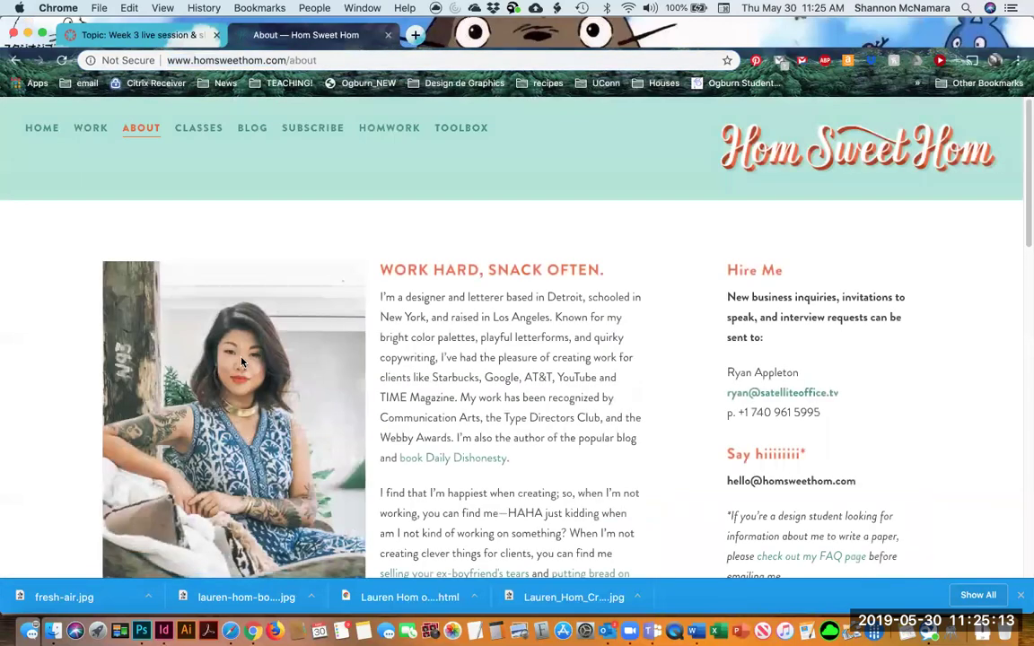
pyautogui.rightClick(246, 356)
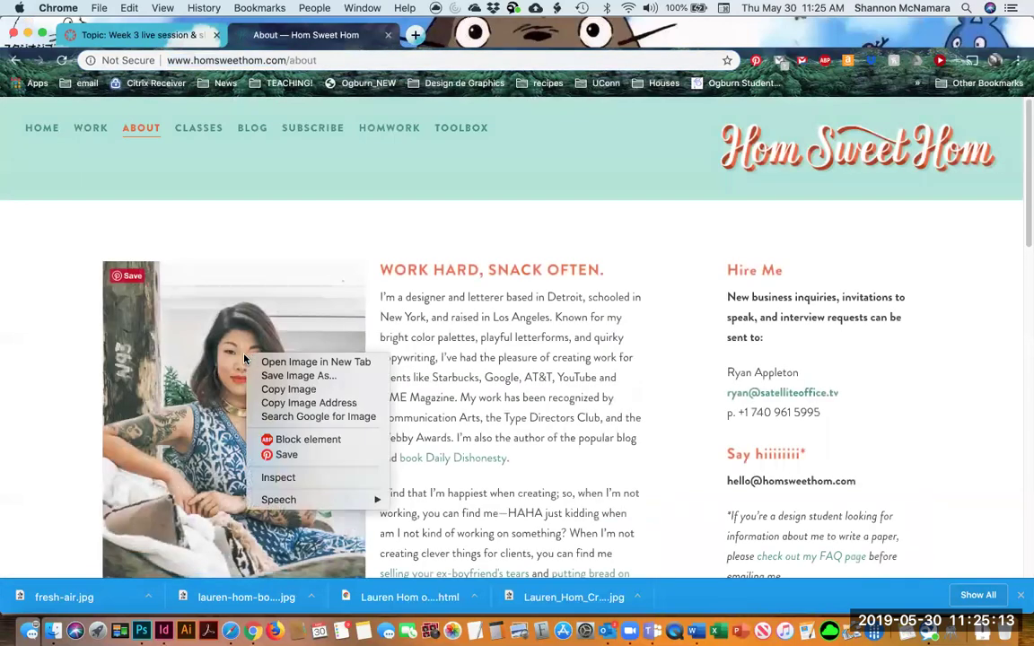
pyautogui.click(289, 404)
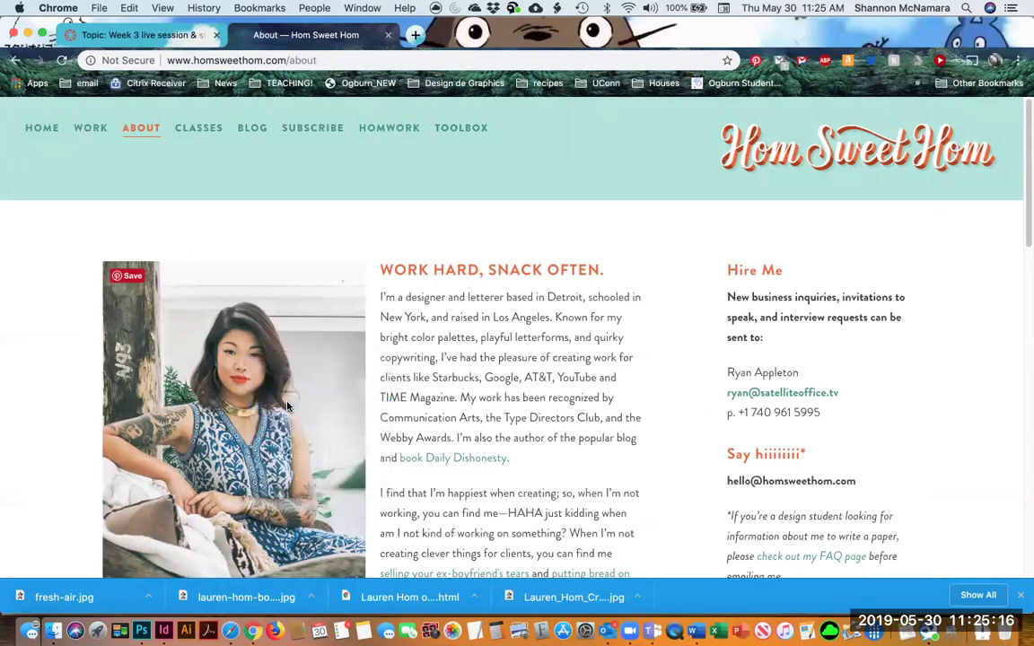
pyautogui.press('super+Tab')
pyautogui.press('super+v')
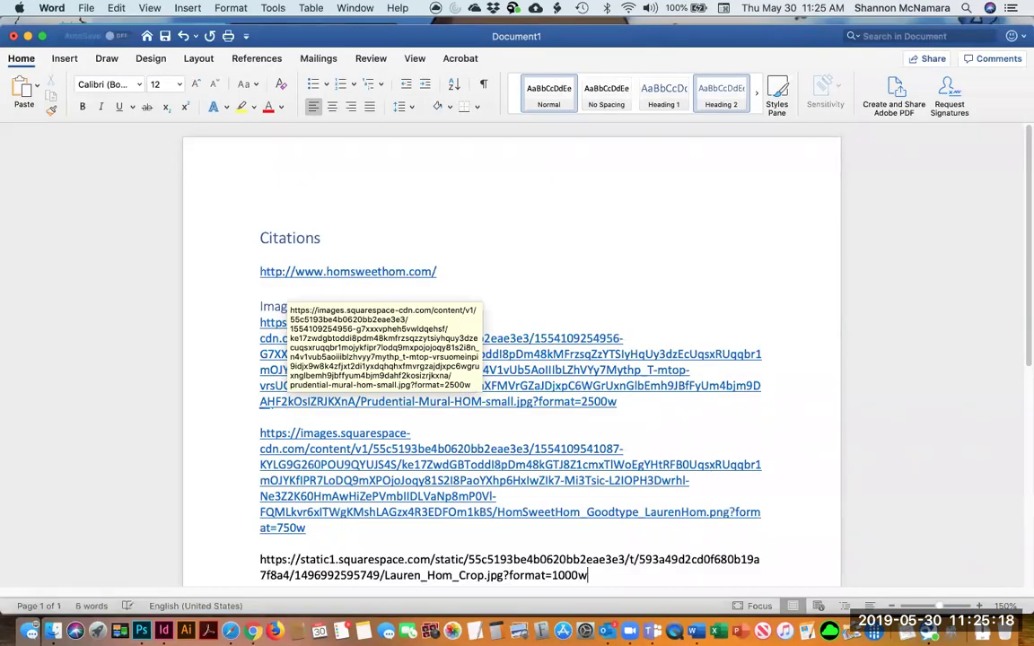
pyautogui.press('Return')
# Step: Open the Adobe x Borns project on the site's Work page, copy its image address and paste it as the fourth image citation in Word
pyautogui.press('super+Tab')
pyautogui.scroll(-10, 650, 411)
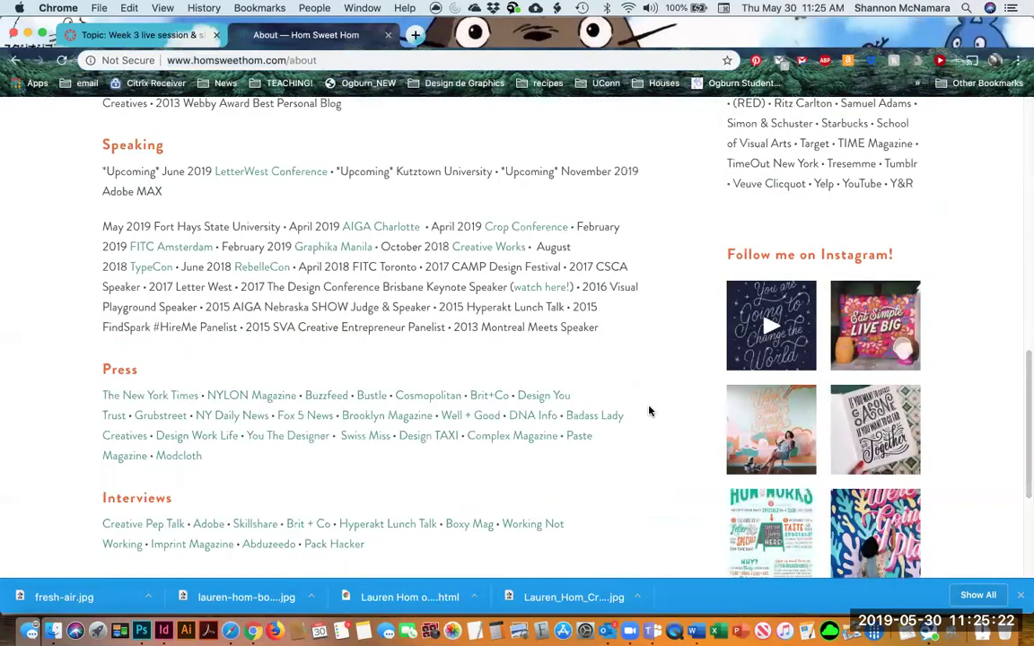
pyautogui.scroll(10, 650, 411)
pyautogui.click(42, 128)
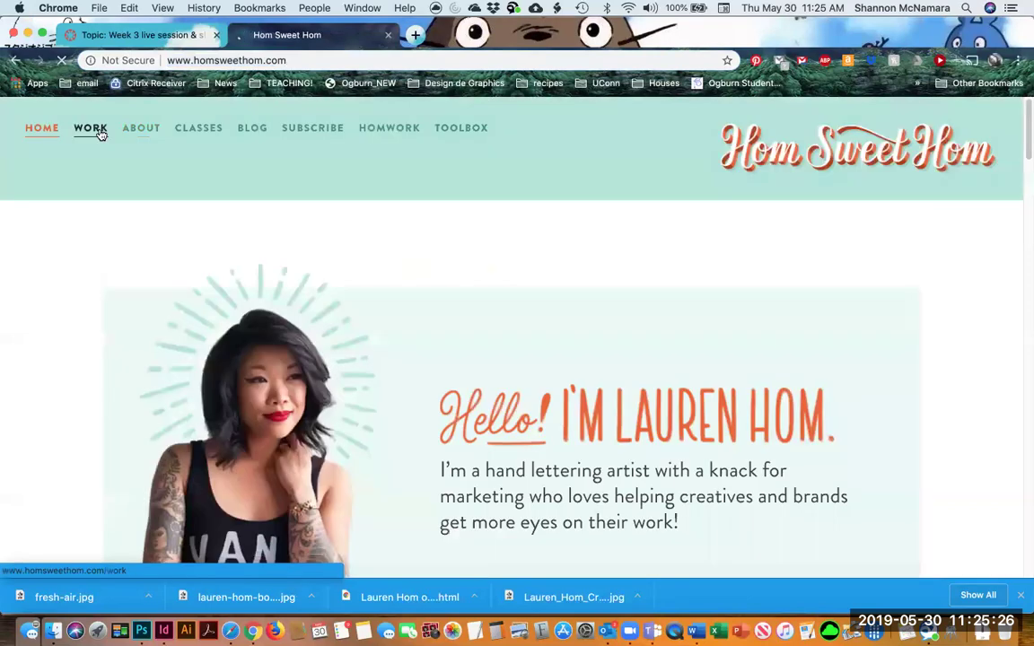
pyautogui.click(99, 132)
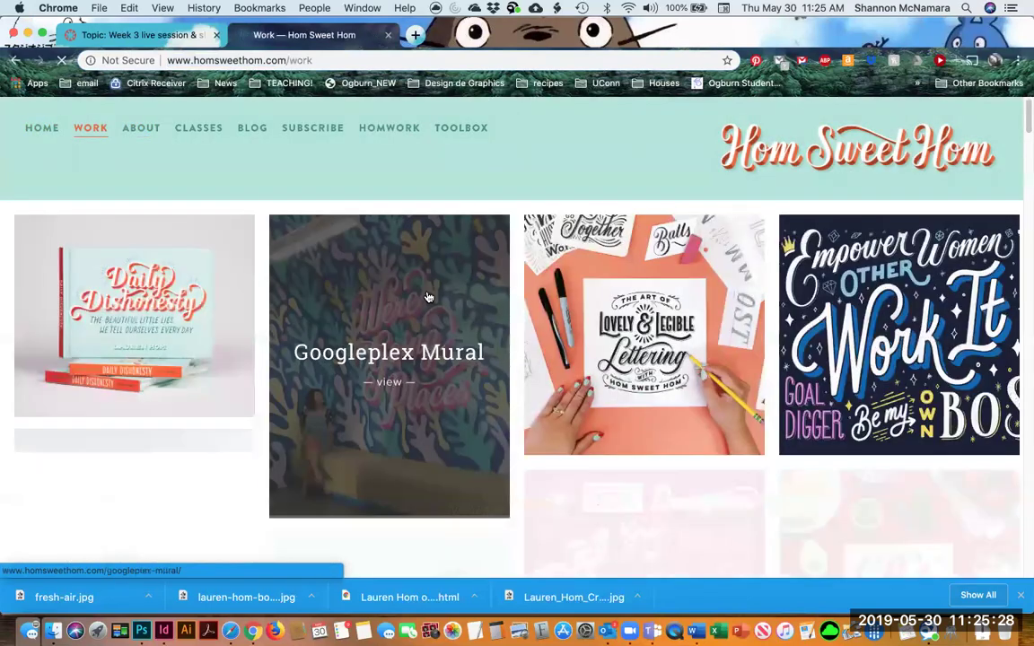
pyautogui.scroll(-5, 459, 440)
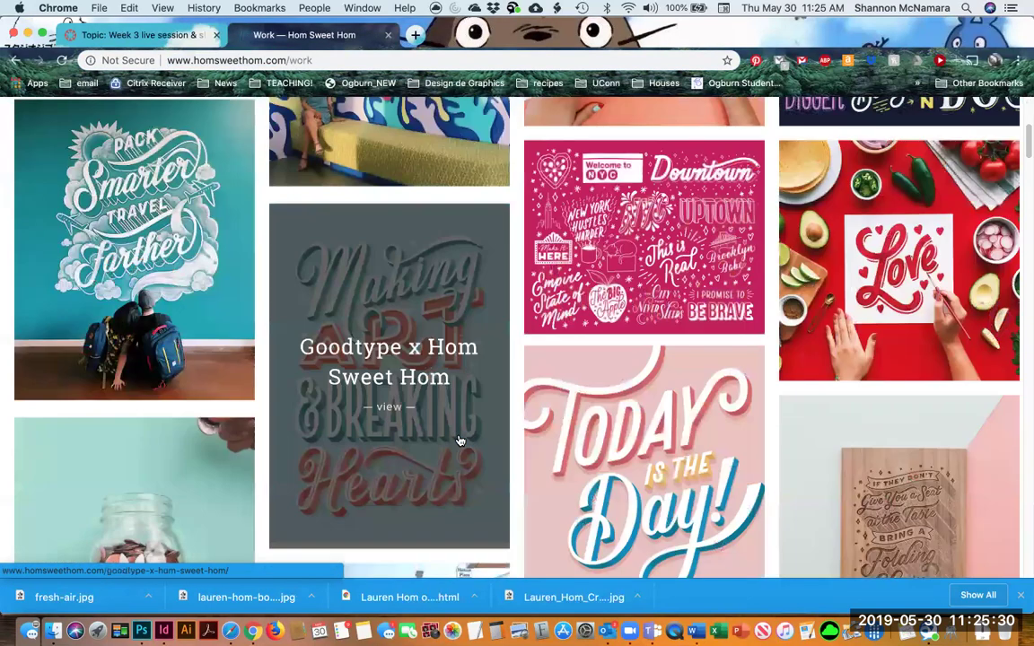
pyautogui.scroll(-5, 458, 440)
pyautogui.click(889, 445)
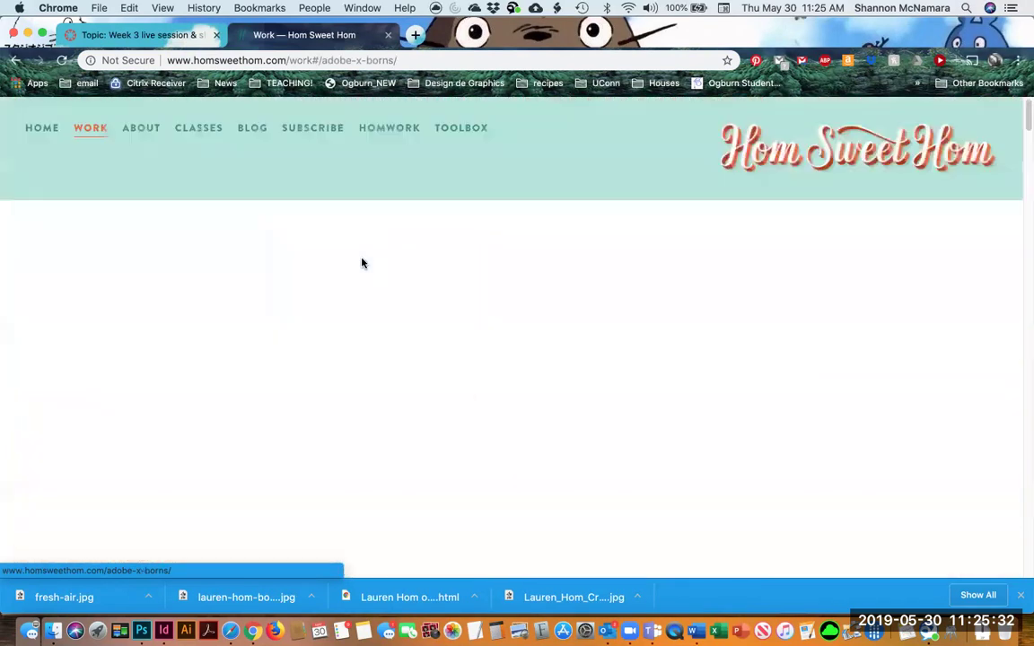
pyautogui.rightClick(482, 323)
pyautogui.click(522, 371)
pyautogui.press('super+Tab')
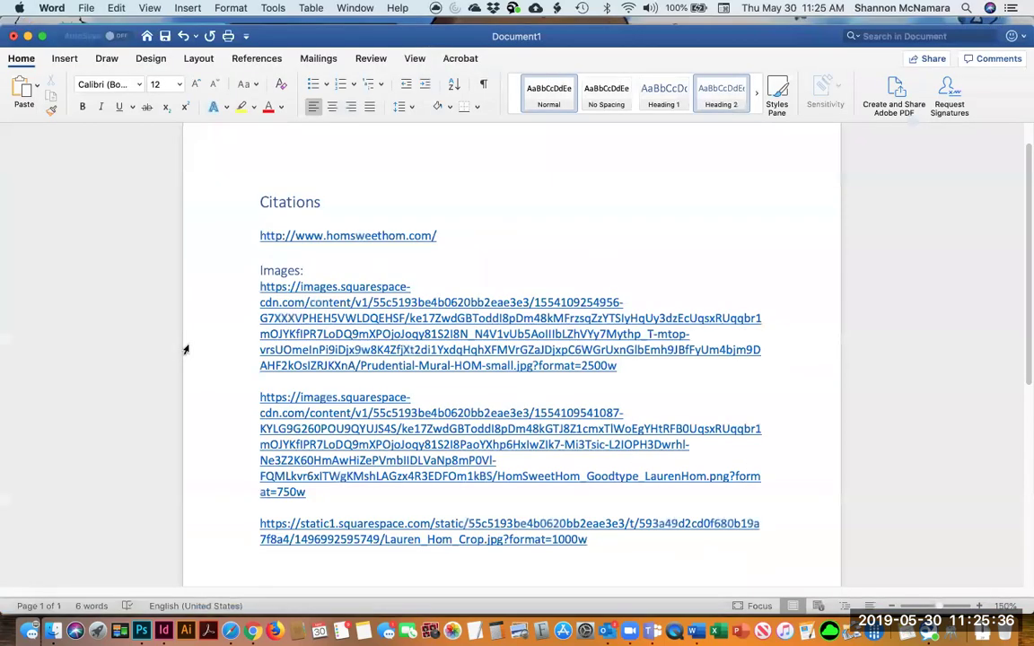
pyautogui.press('super+v')
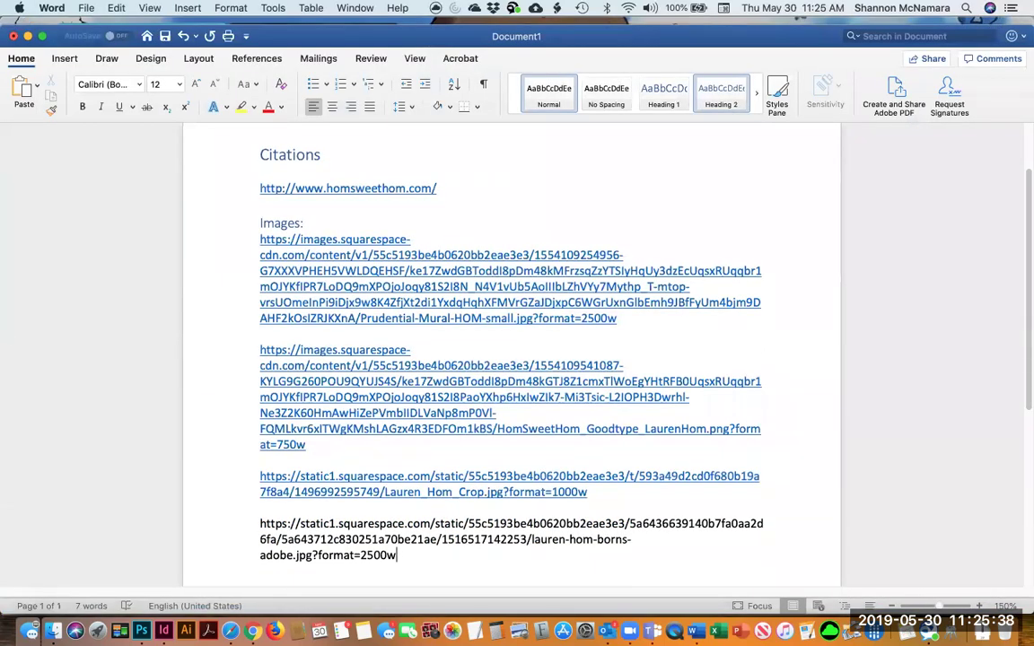
pyautogui.press('Return')
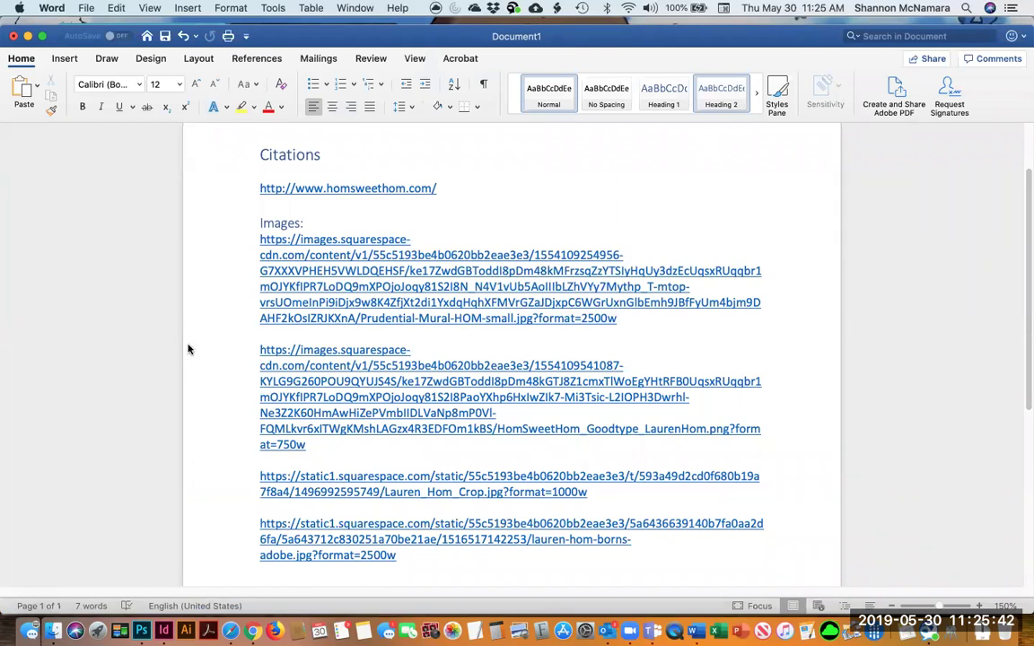
# Step: Save the Word document as Citations in .docx format in the LaurenHom folder
pyautogui.press('super+s')
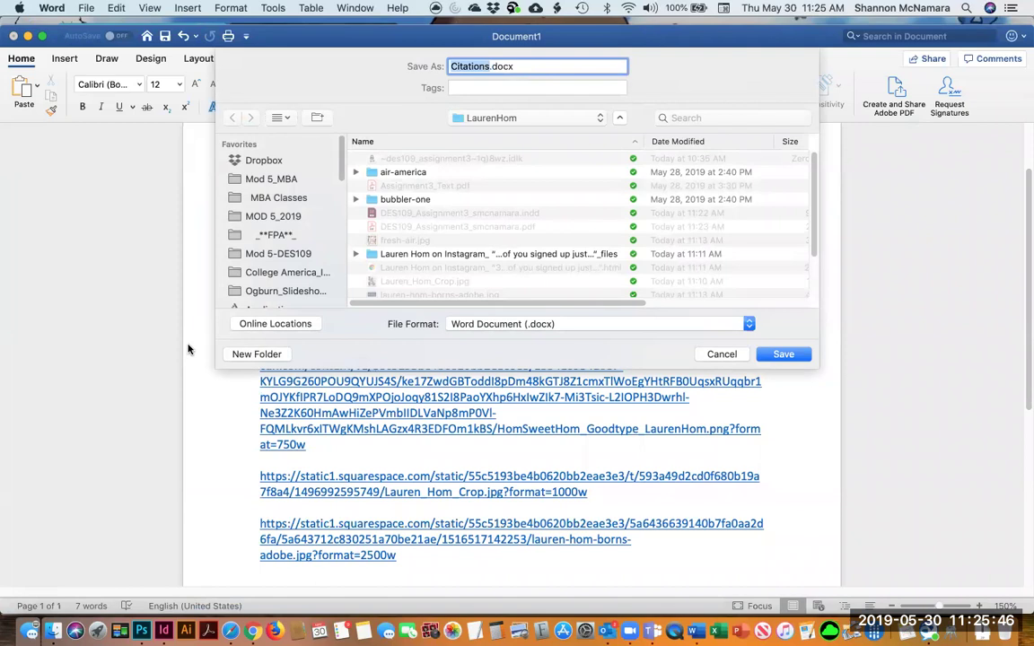
pyautogui.write('Citations')
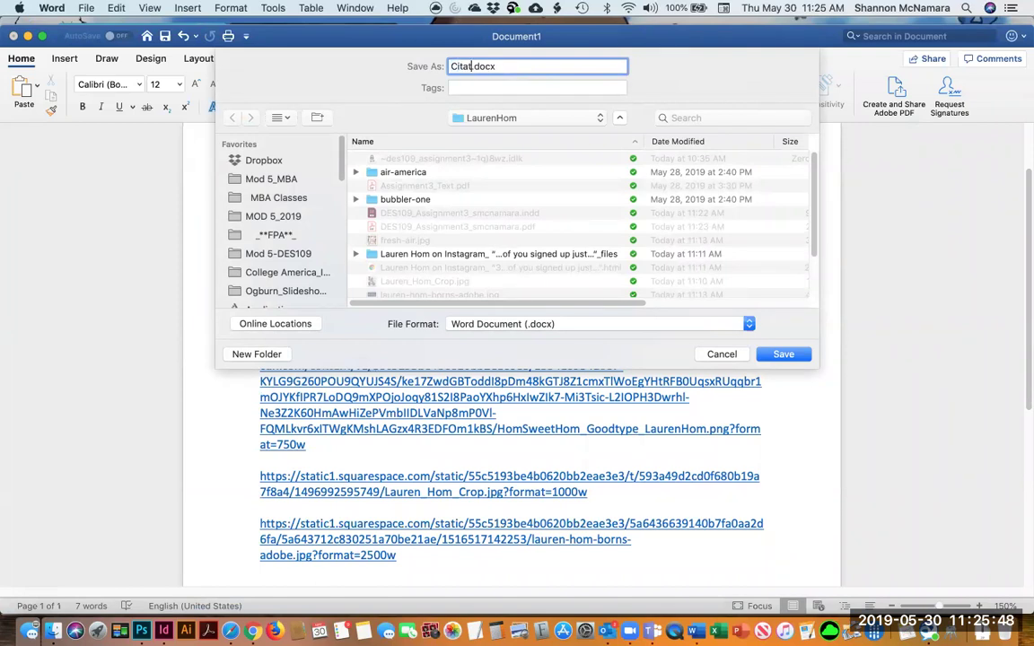
pyautogui.press('Return')
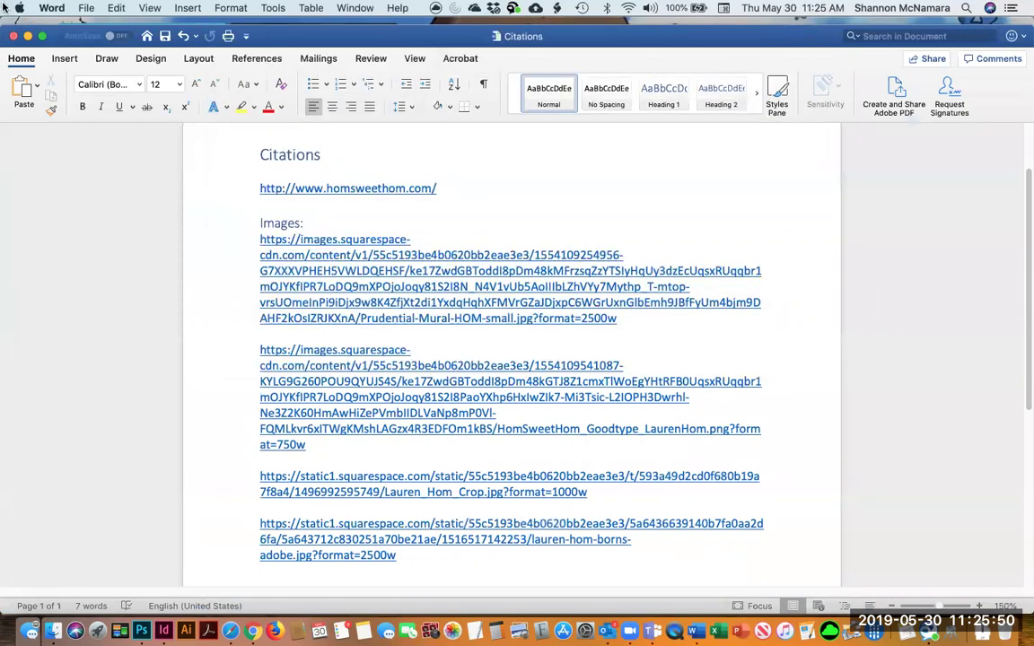
# Step: Save a PDF copy of the Citations document in the LaurenHom folder and close the document
pyautogui.click(86, 7)
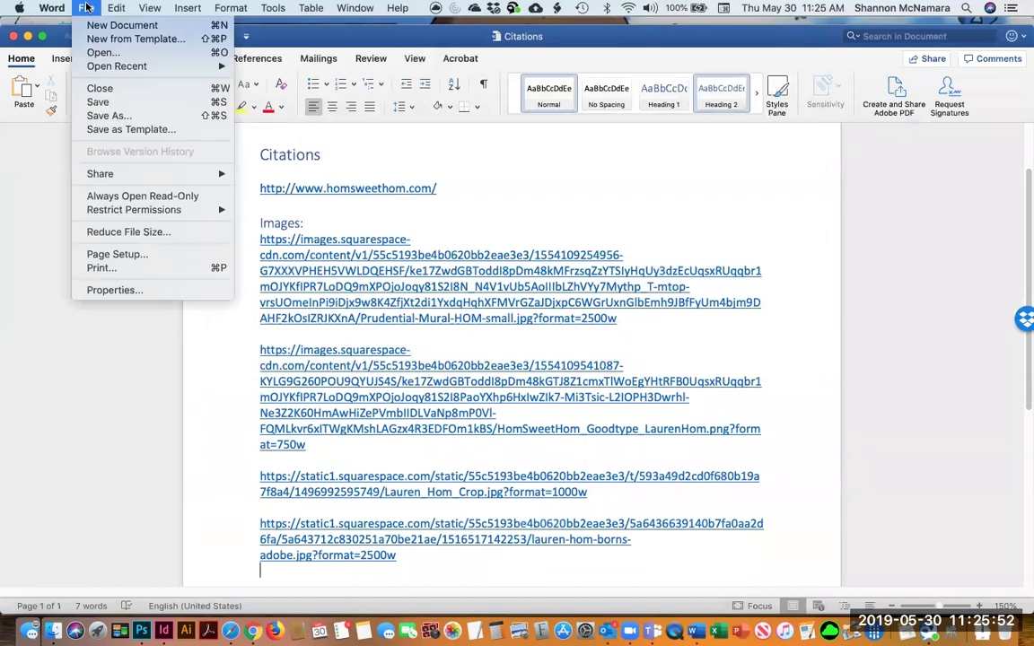
pyautogui.click(117, 117)
pyautogui.click(523, 329)
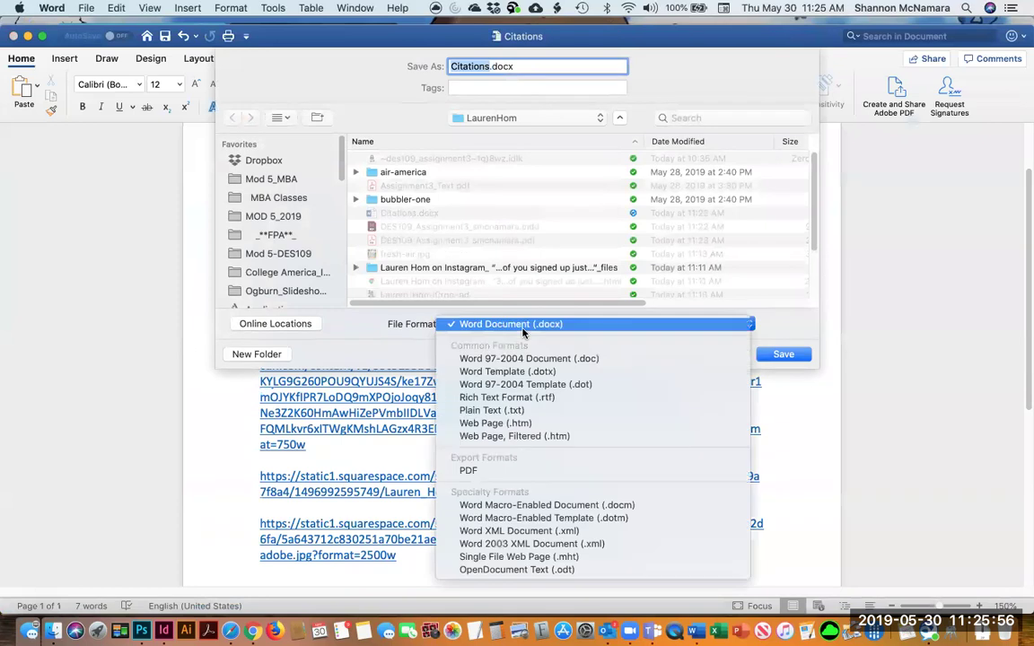
pyautogui.click(471, 471)
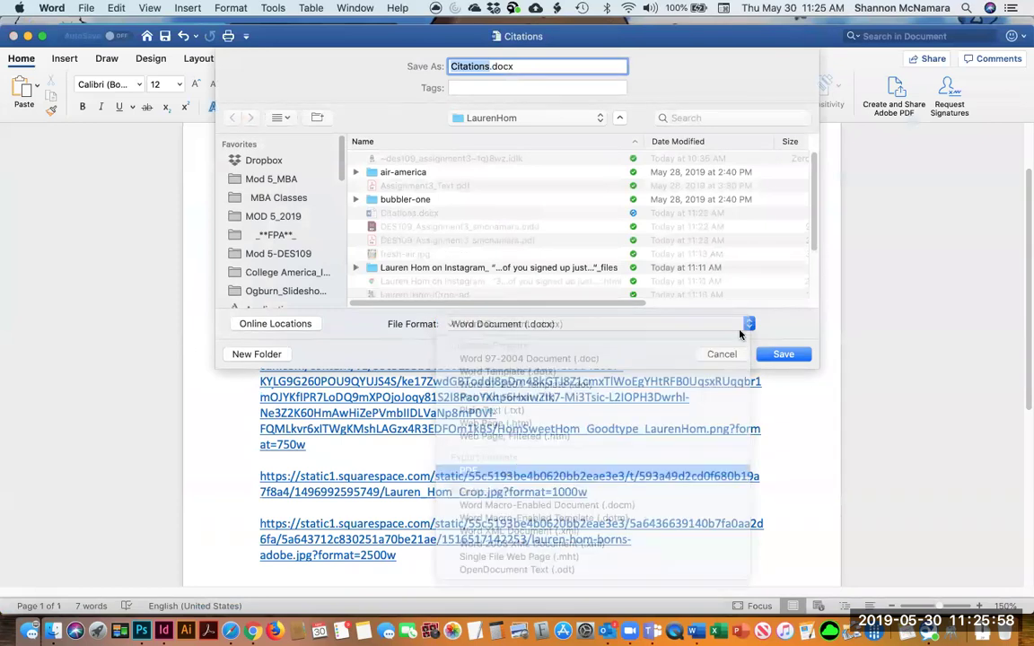
pyautogui.click(782, 355)
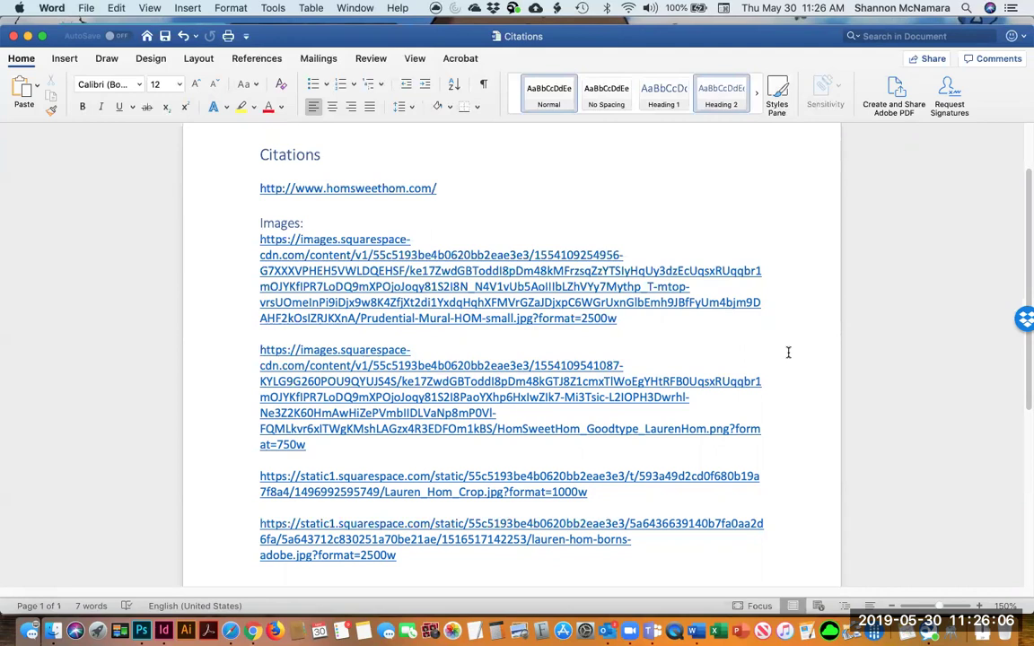
pyautogui.press('super+w')
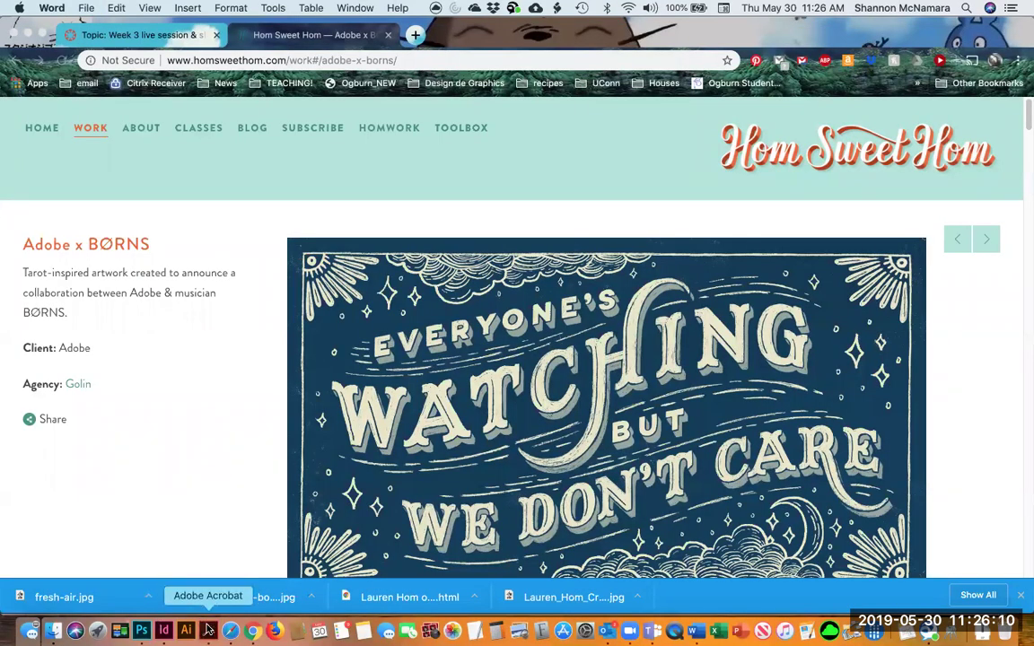
# Step: Switch to Acrobat, start combining files into a single PDF, and add Citations.pdf and the DES109_Assignment3 PDF from the LaurenHom folder
pyautogui.click(207, 631)
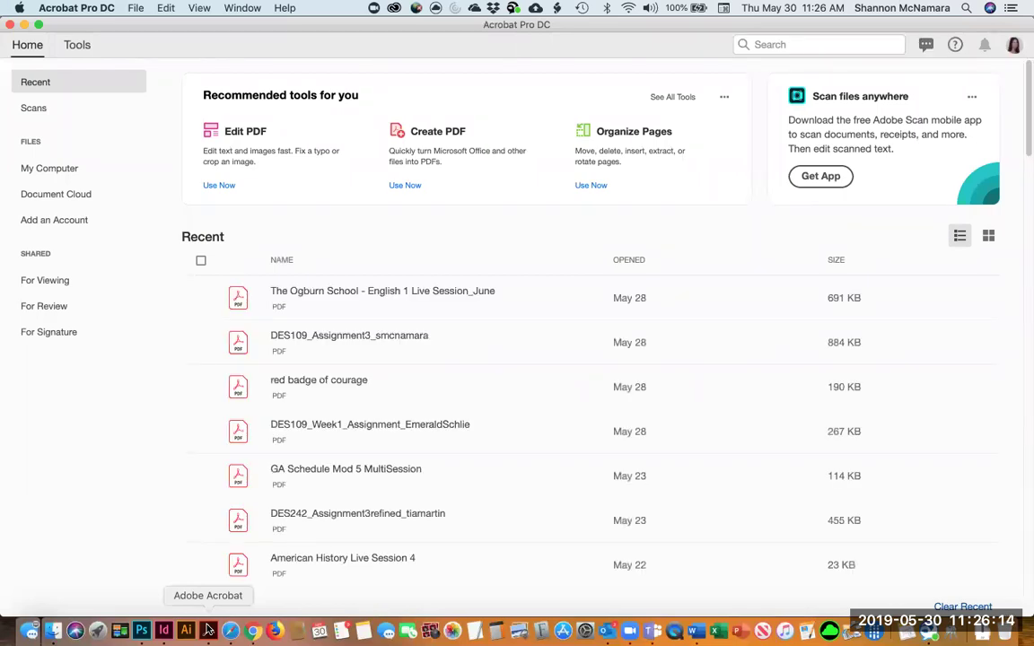
pyautogui.click(135, 9)
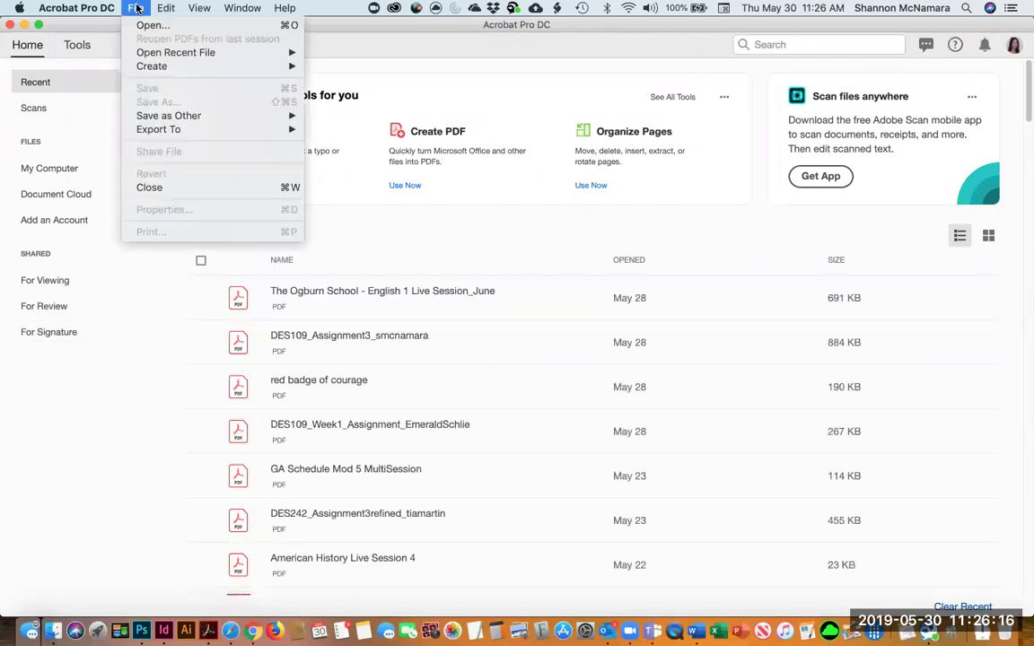
pyautogui.moveTo(152, 66)
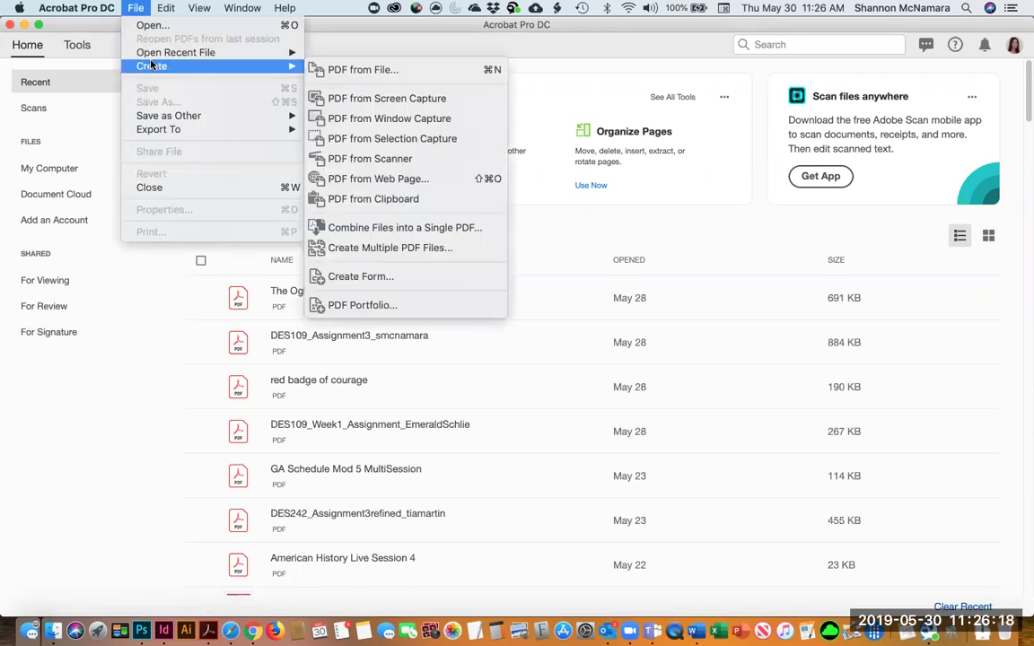
pyautogui.click(398, 230)
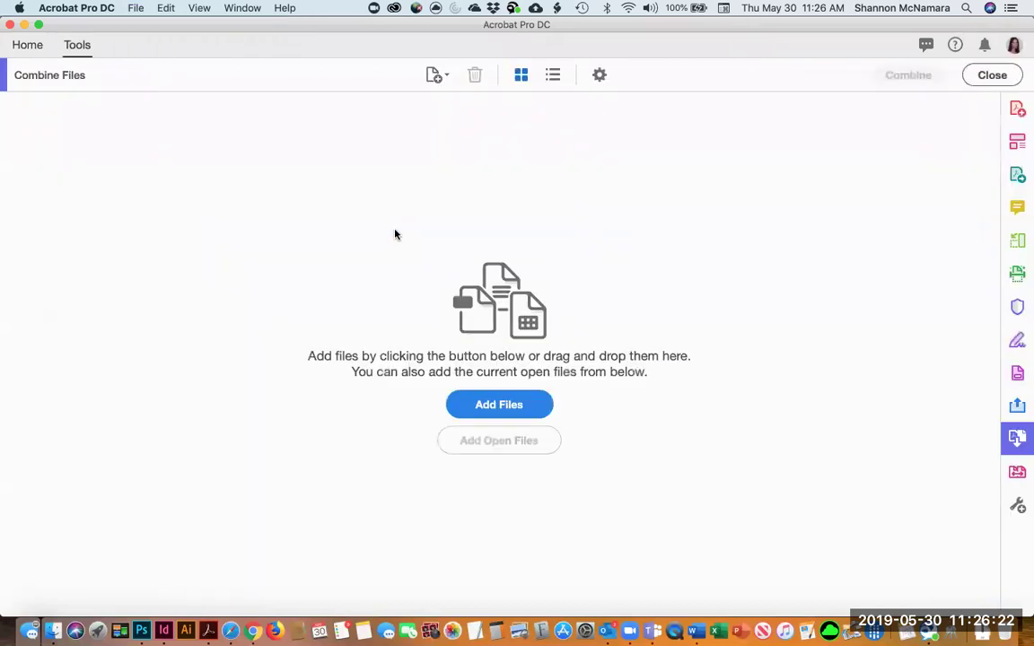
pyautogui.click(56, 631)
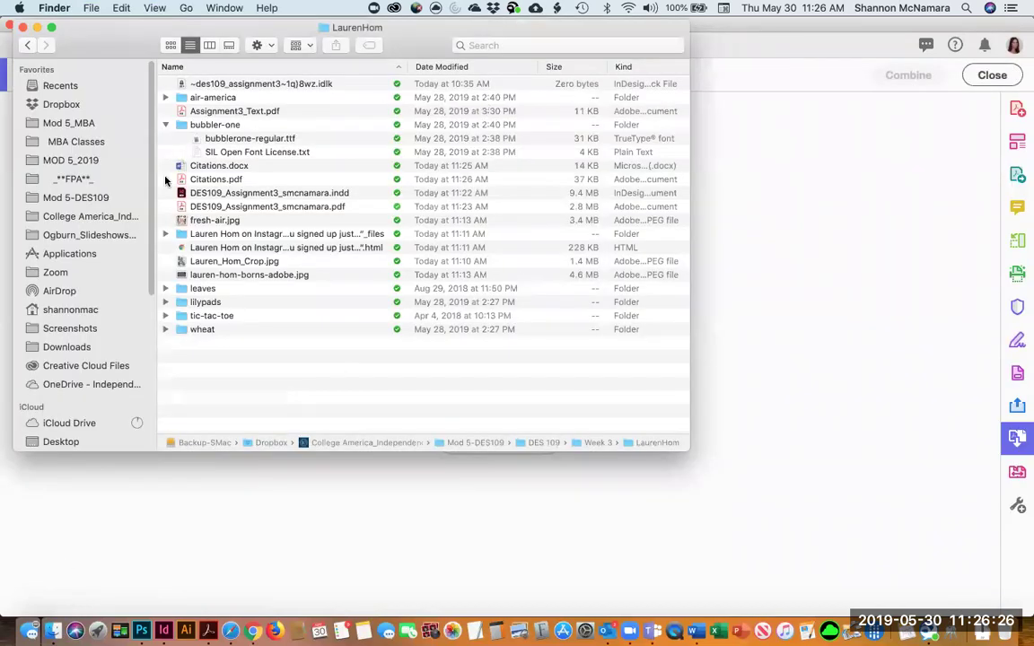
pyautogui.click(213, 179)
pyautogui.keyDown('super'); pyautogui.click(225, 207); pyautogui.keyUp('super')
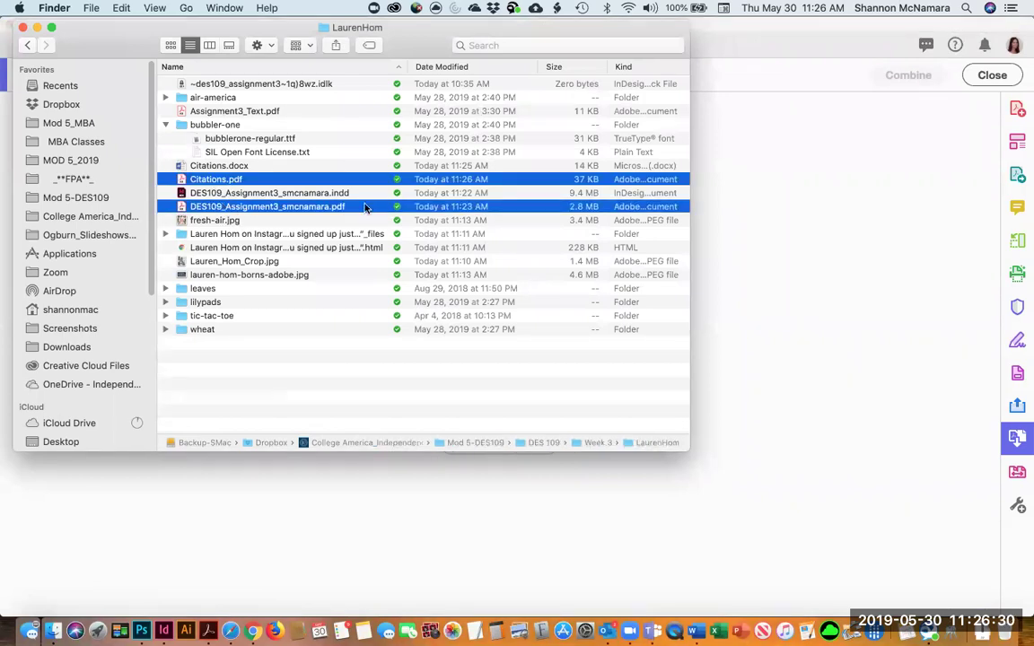
pyautogui.moveTo(269, 206); pyautogui.dragTo(805, 285)
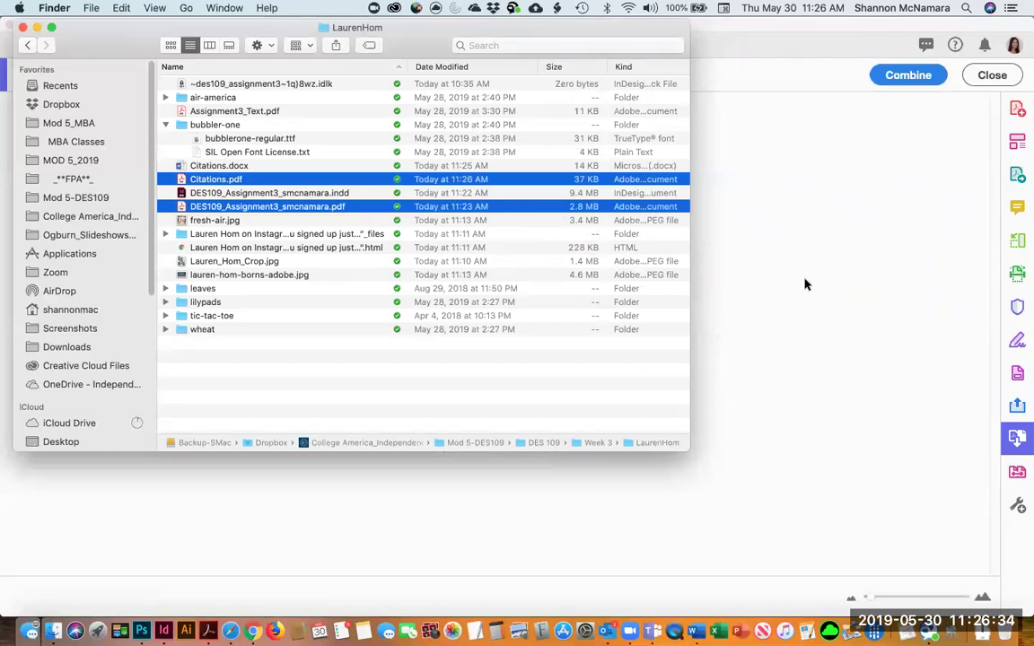
pyautogui.click(796, 203)
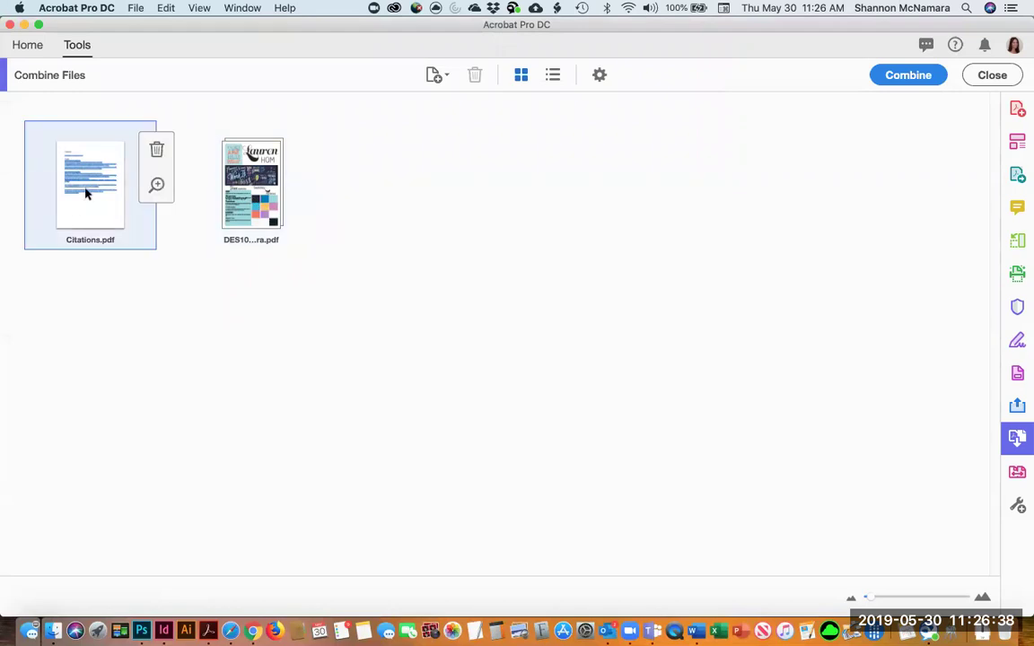
# Step: Place Citations.pdf after the DES109_Assignment3 file, combine them, and review the pages of the merged PDF
pyautogui.moveTo(83, 203); pyautogui.dragTo(334, 154)
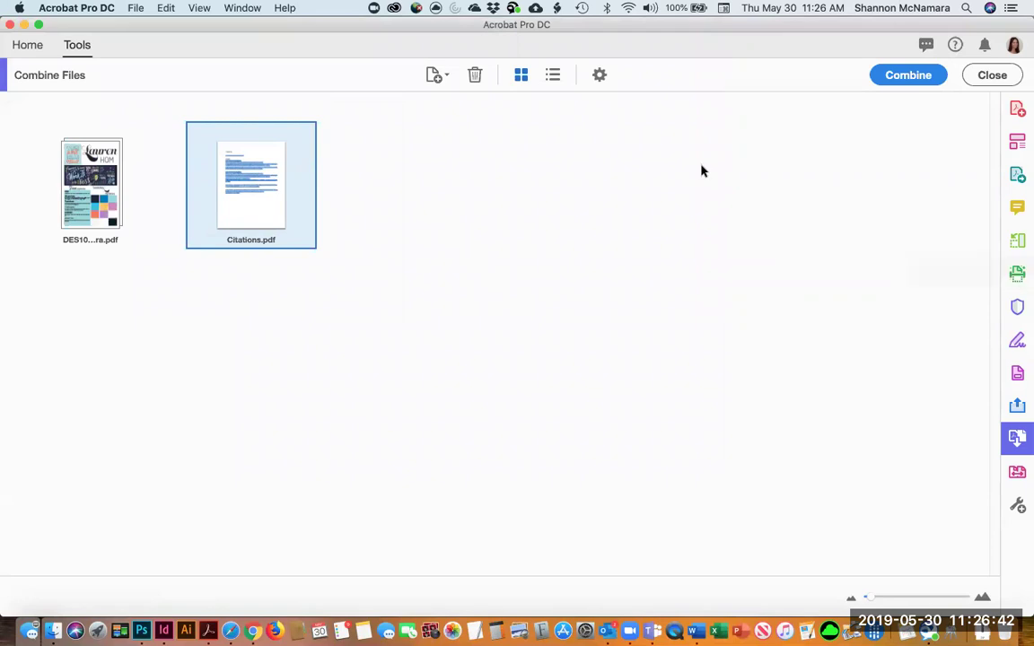
pyautogui.click(905, 77)
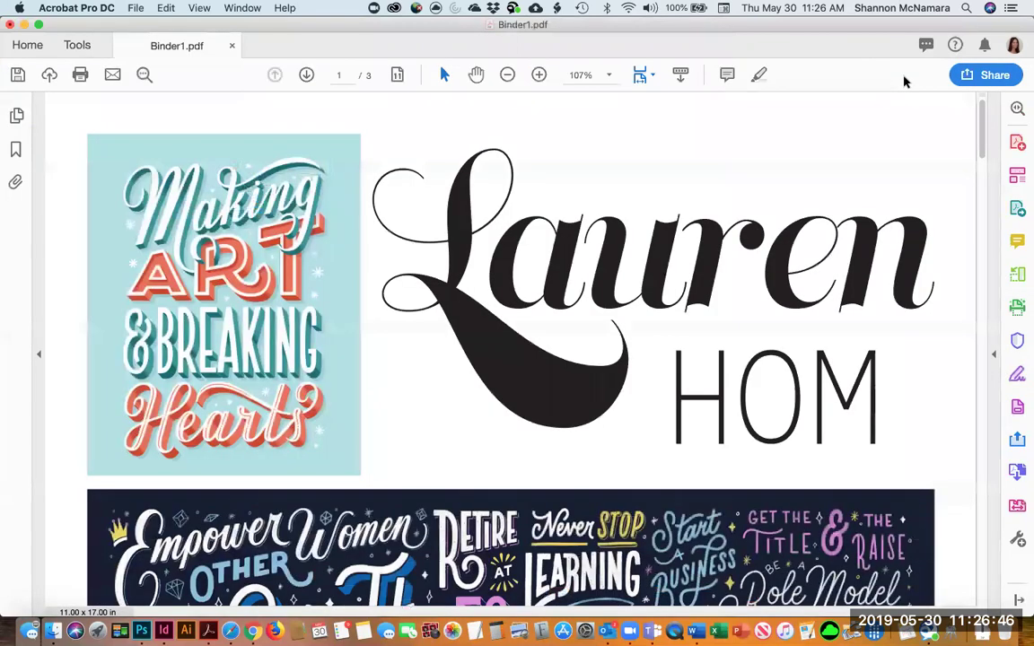
pyautogui.press('super+0')
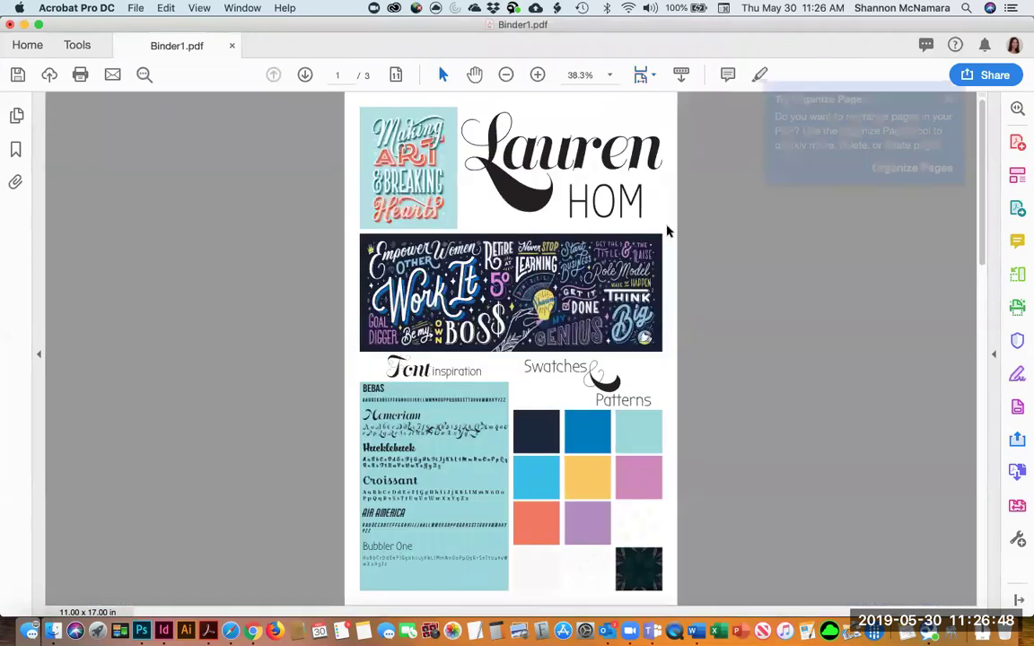
pyautogui.scroll(-10, 665, 227)
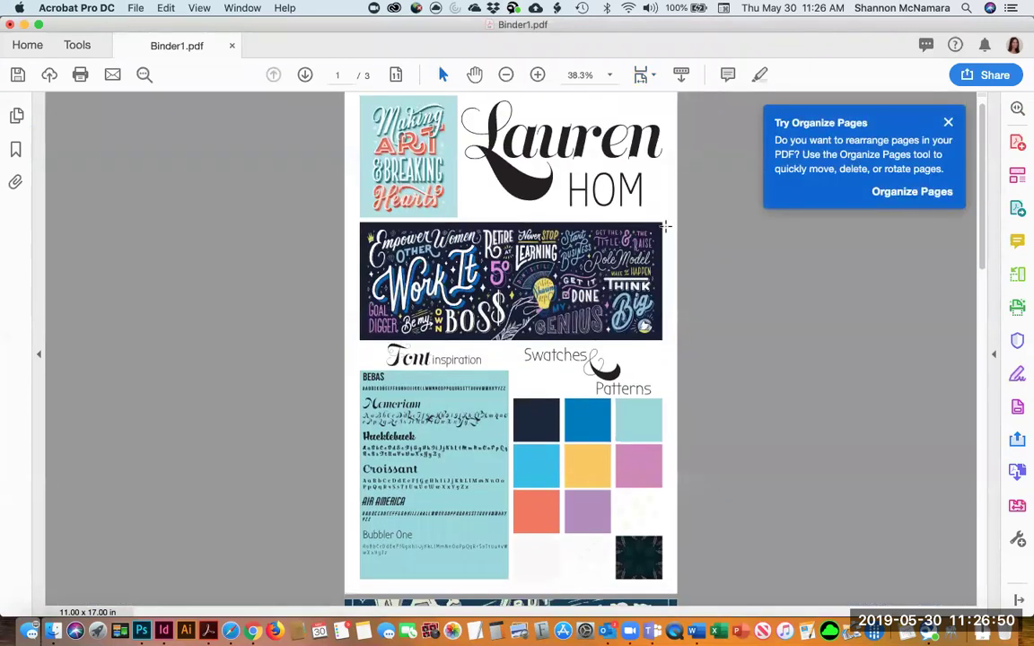
pyautogui.scroll(-4, 667, 229)
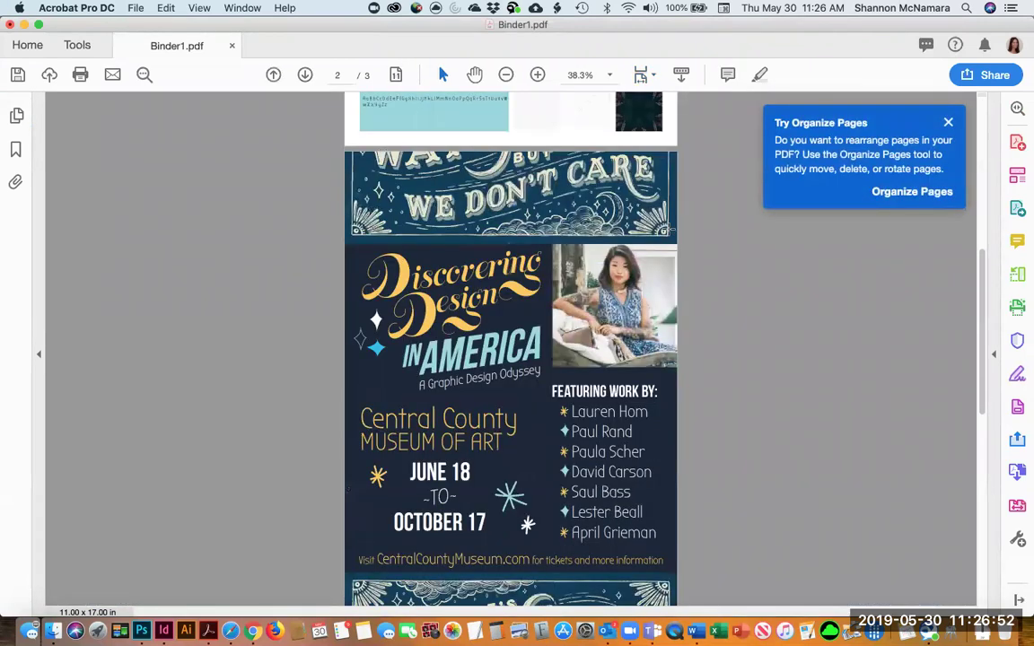
pyautogui.scroll(-2, 670, 230)
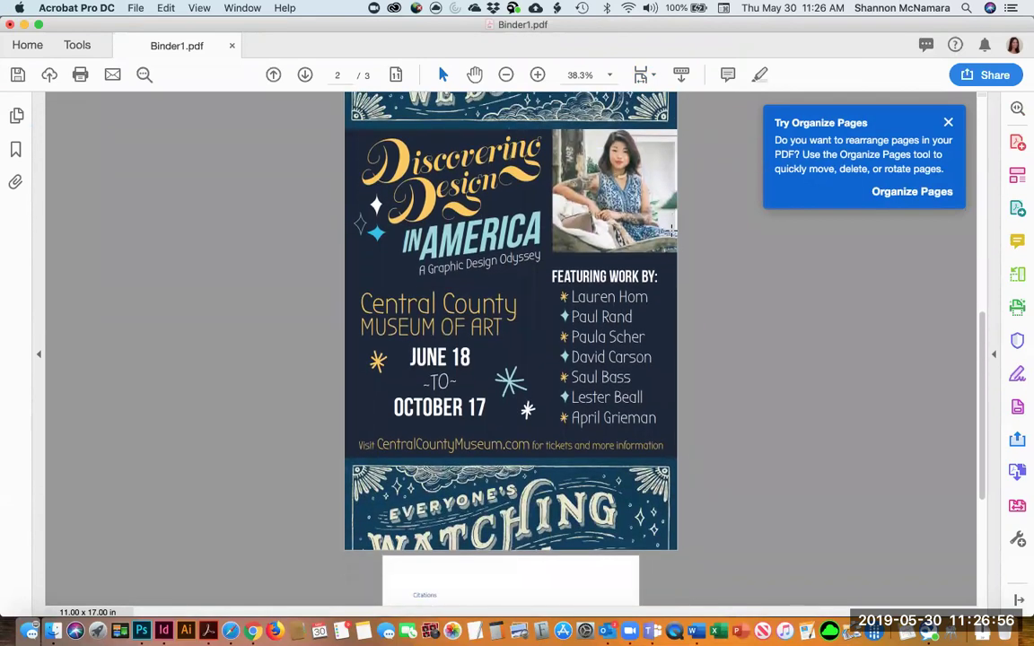
pyautogui.scroll(-8, 670, 232)
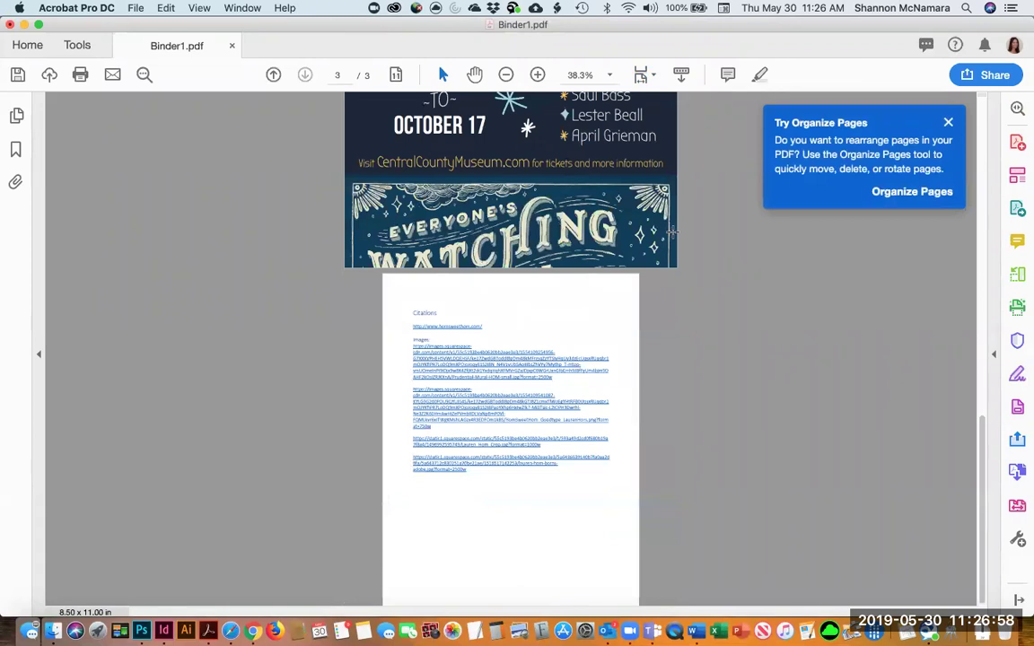
# Step: Save the combined PDF in the LaurenHom folder, replacing the existing DES109_Assignment3 PDF, and close it
pyautogui.click(134, 8)
pyautogui.click(169, 101)
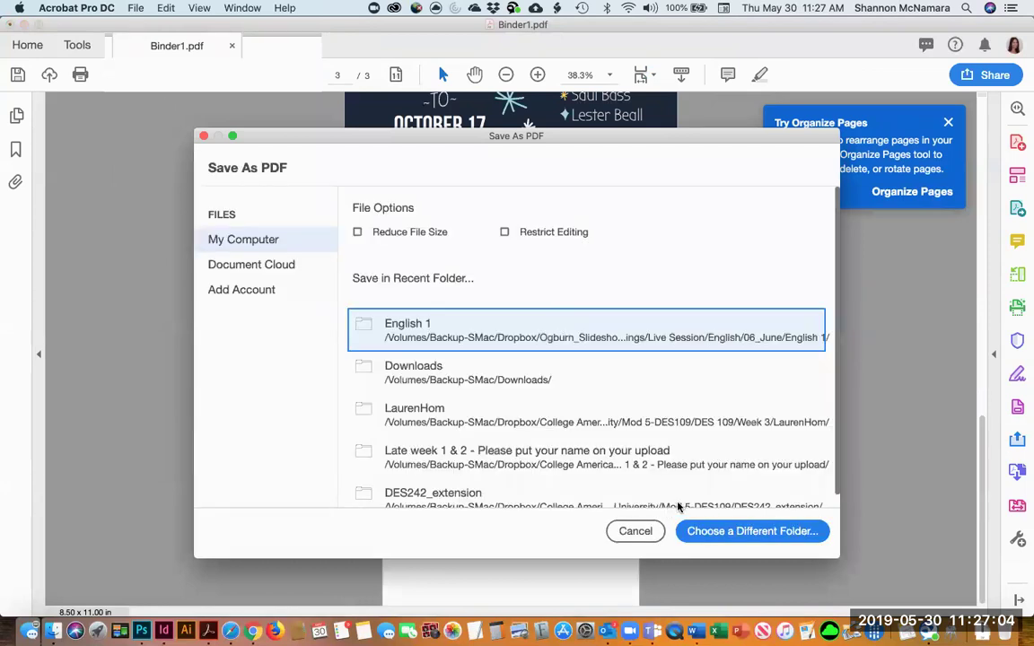
pyautogui.click(748, 532)
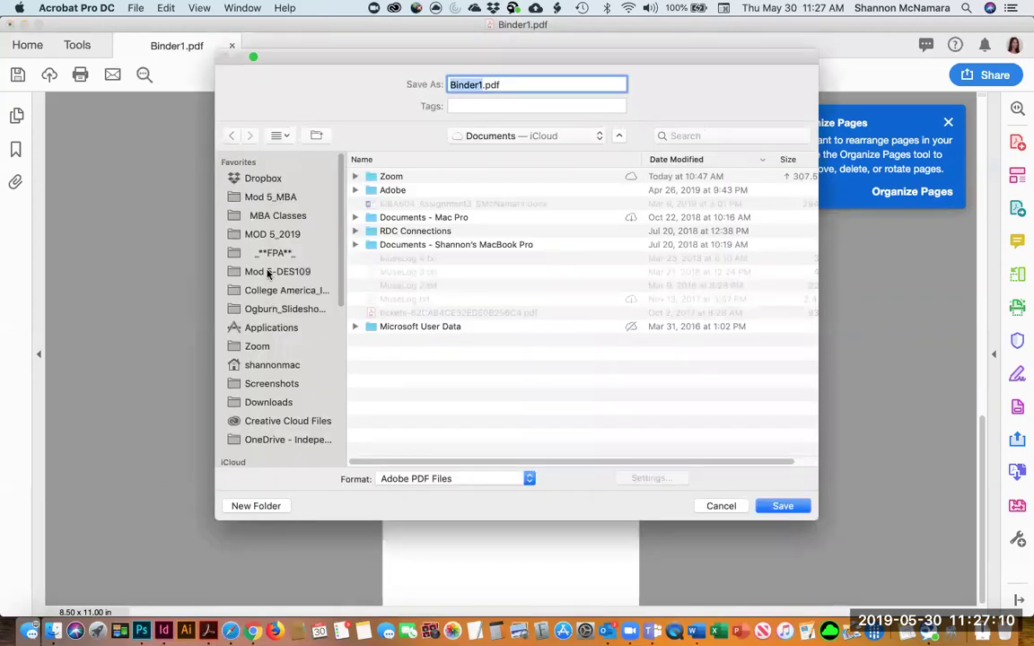
pyautogui.click(505, 136)
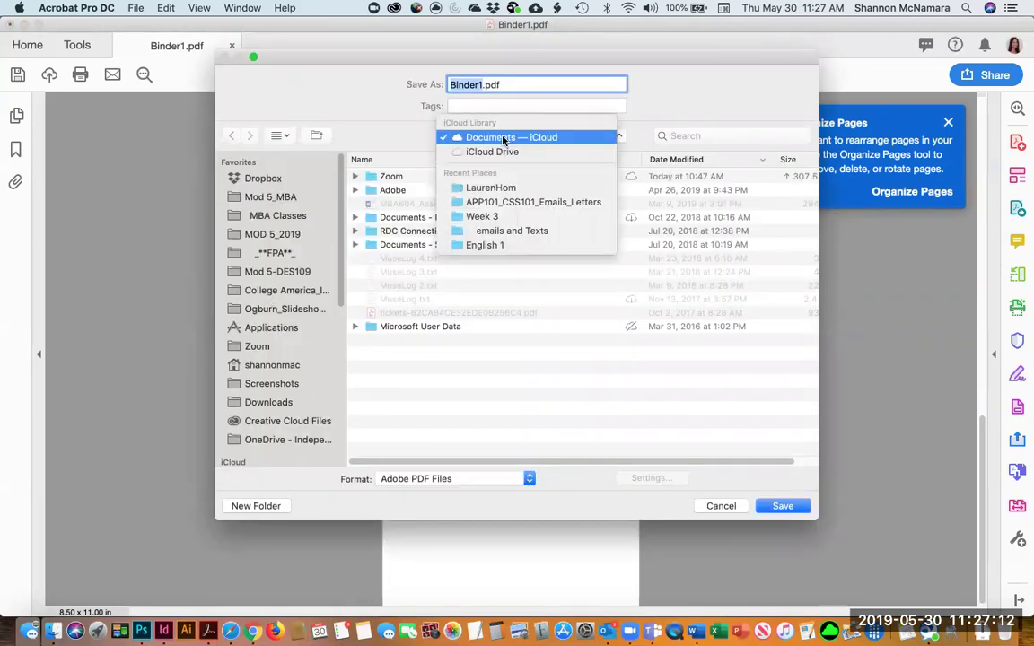
pyautogui.click(503, 186)
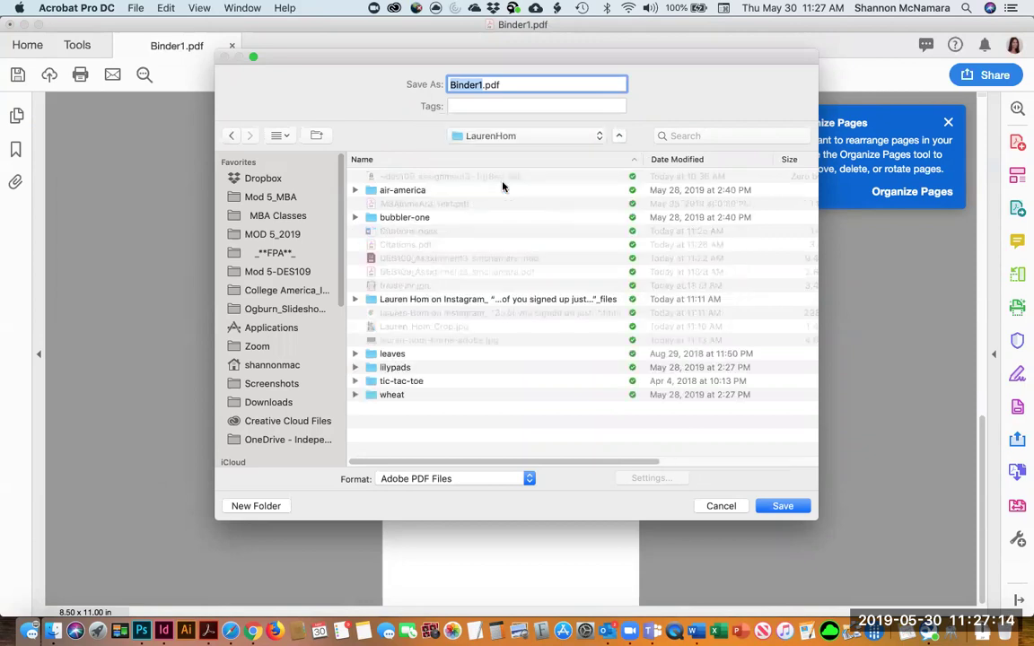
pyautogui.click(437, 272)
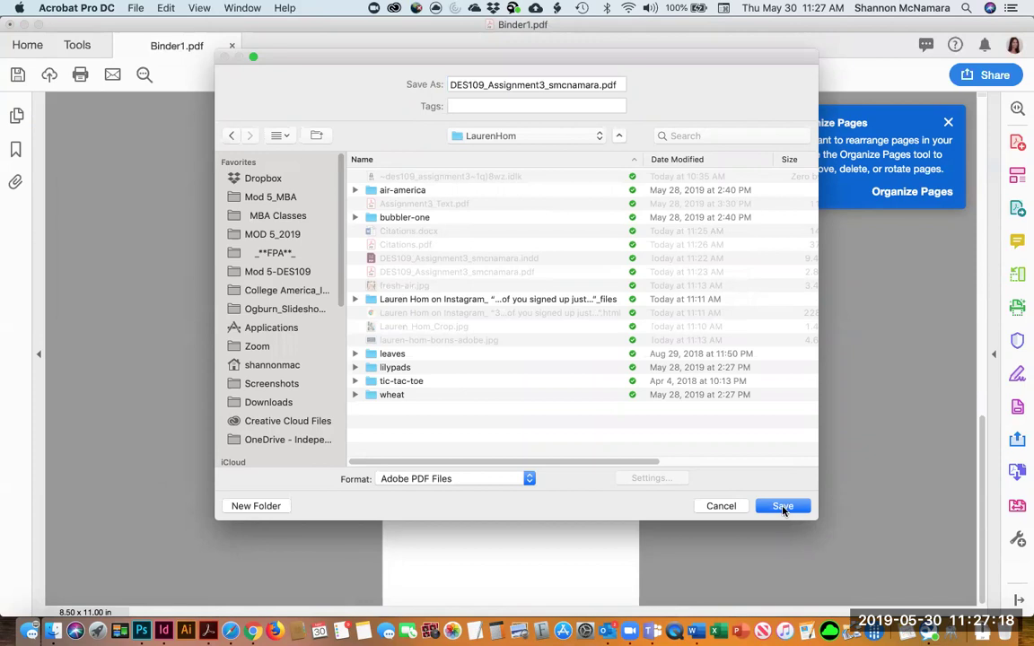
pyautogui.click(783, 507)
pyautogui.click(619, 151)
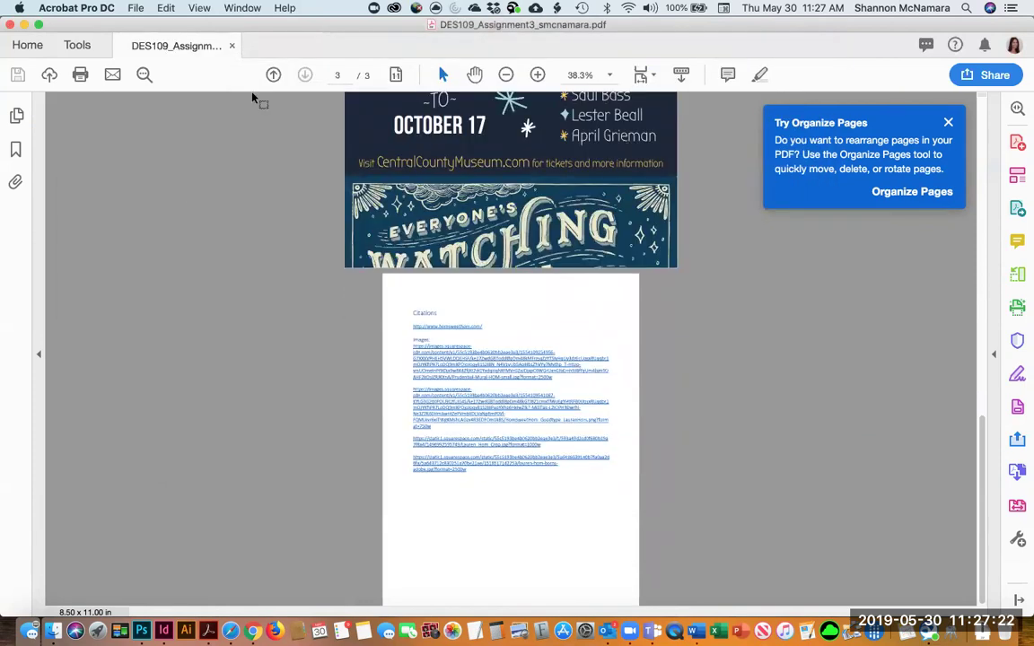
pyautogui.click(230, 46)
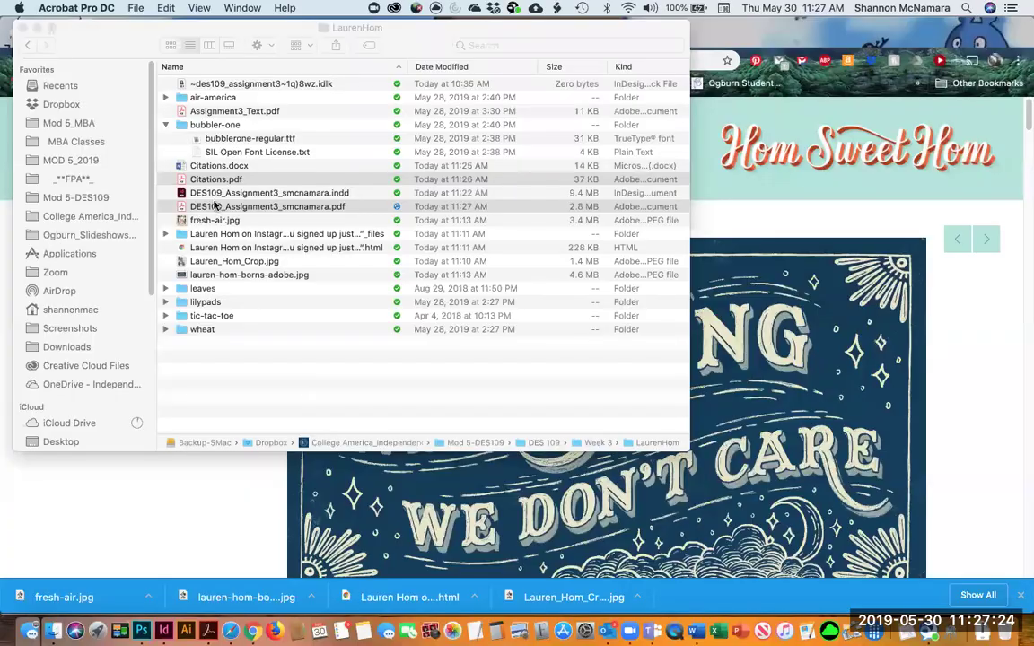
# Step: Switch to InDesign and close the DES109_Assignment3 document
pyautogui.click(298, 375)
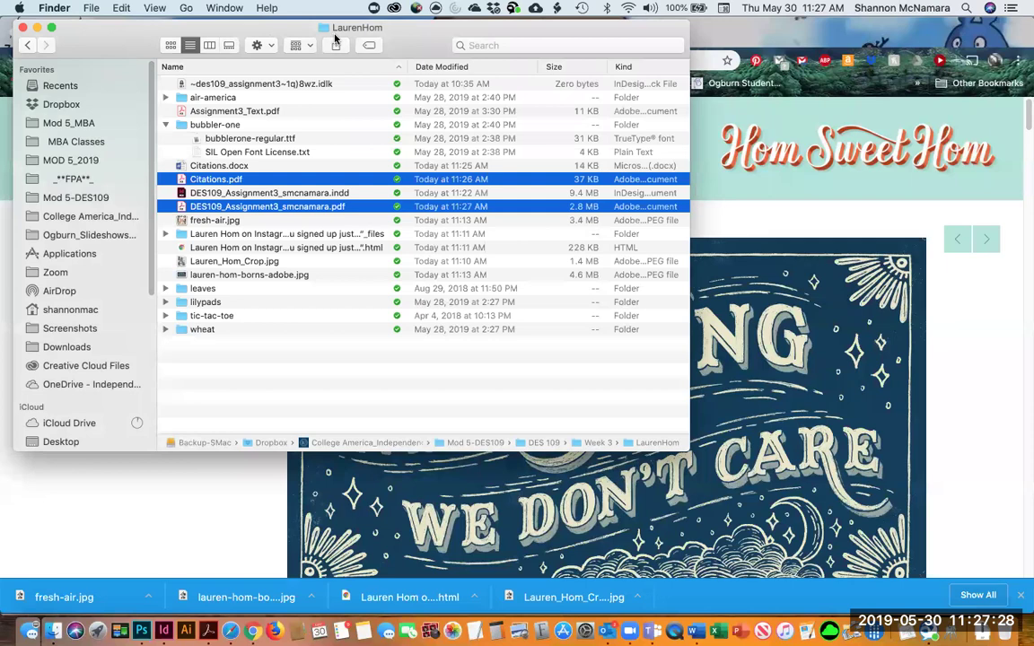
pyautogui.press('super+Tab')
pyautogui.press('super+Tab')
pyautogui.press('super+Tab')
pyautogui.press('super+Tab')
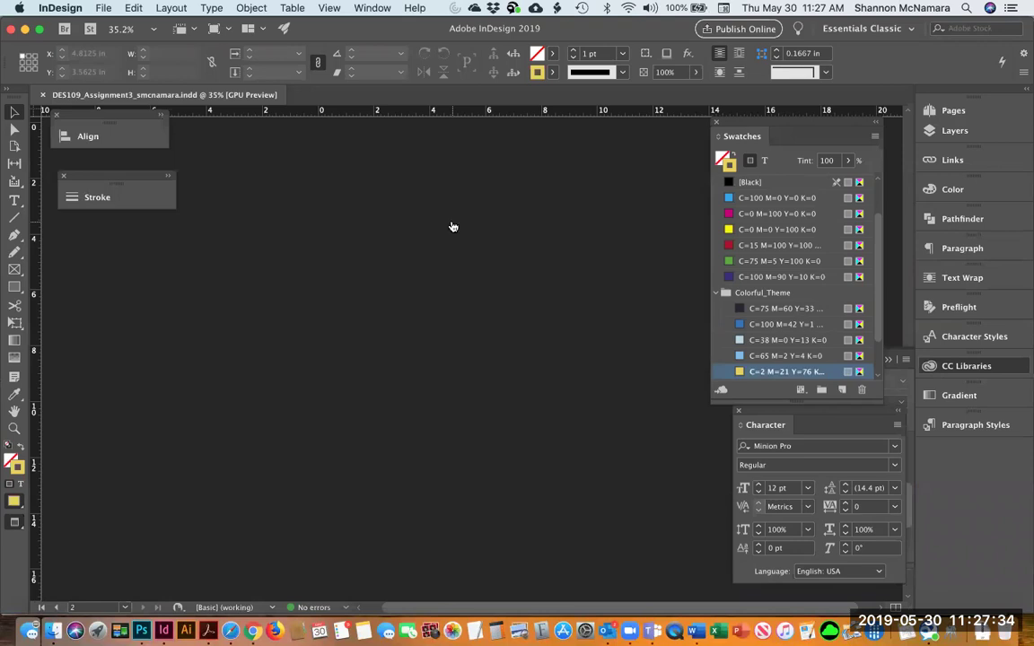
# Step: Return to Finder and go up from the LaurenHom folder to the Week 3 folder
pyautogui.press('super+Tab')
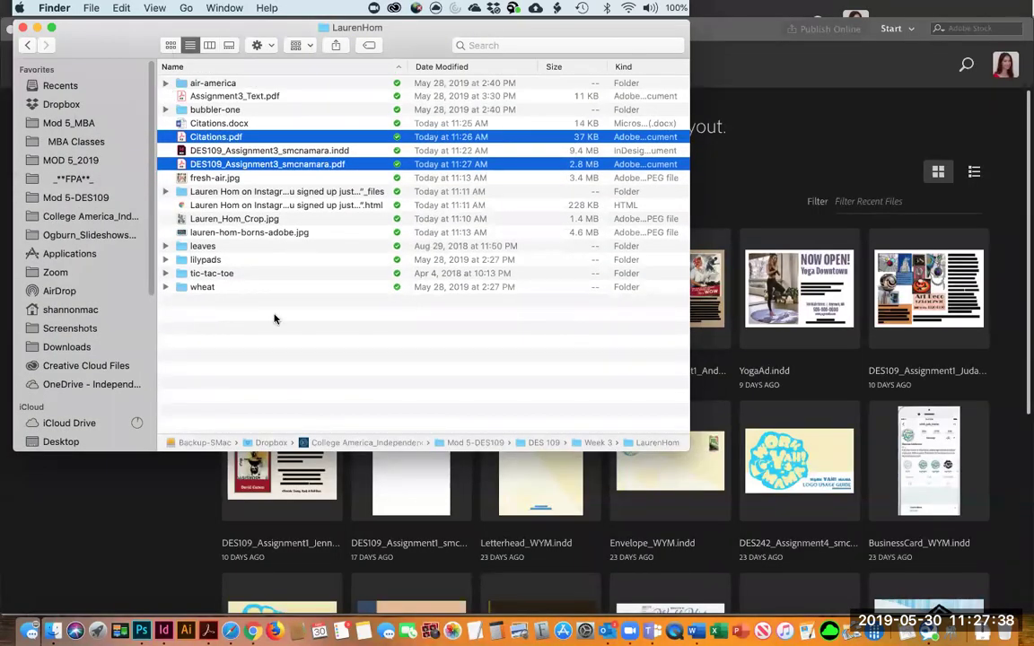
pyautogui.keyDown('super'); pyautogui.click(351, 28); pyautogui.keyUp('super')
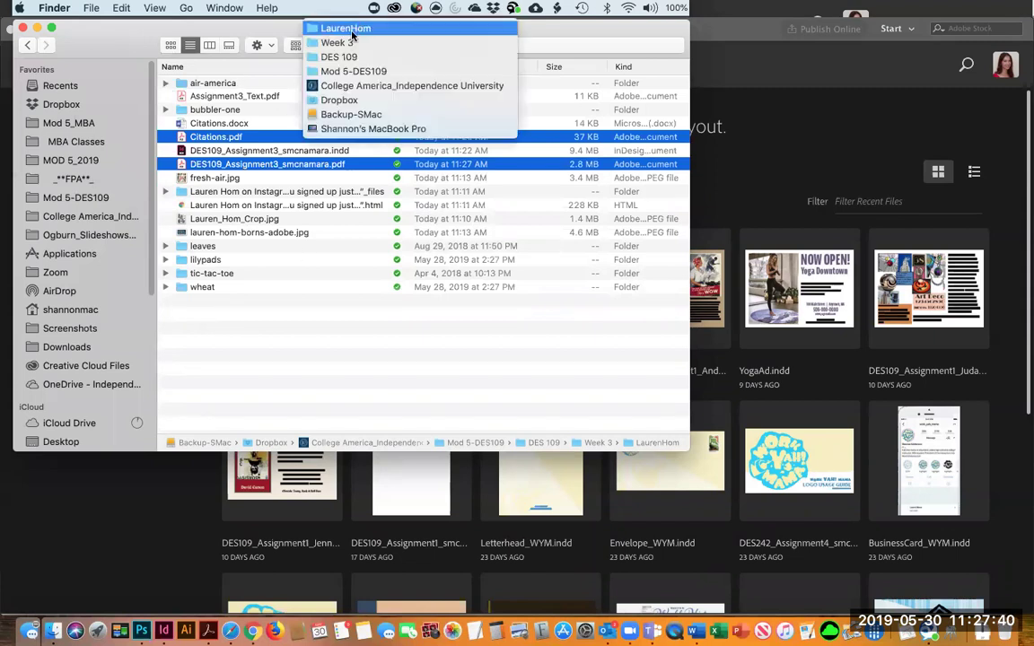
pyautogui.click(350, 42)
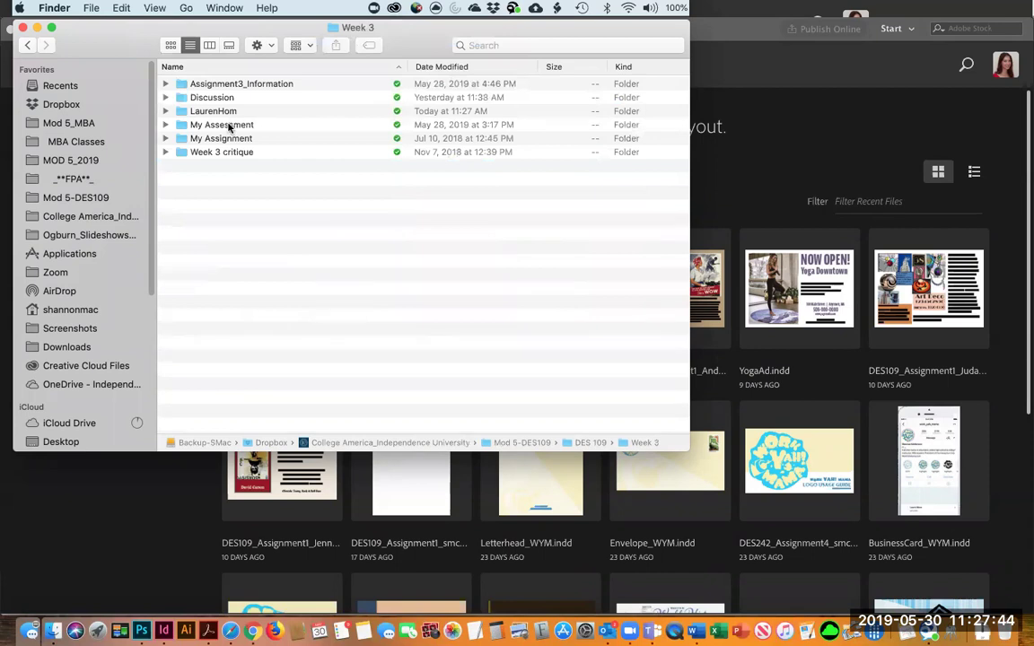
# Step: Open the DES109_Assessment3 Photoshop file from the NEW folder inside My Assessment
pyautogui.click(230, 127)
pyautogui.doubleClick(229, 126)
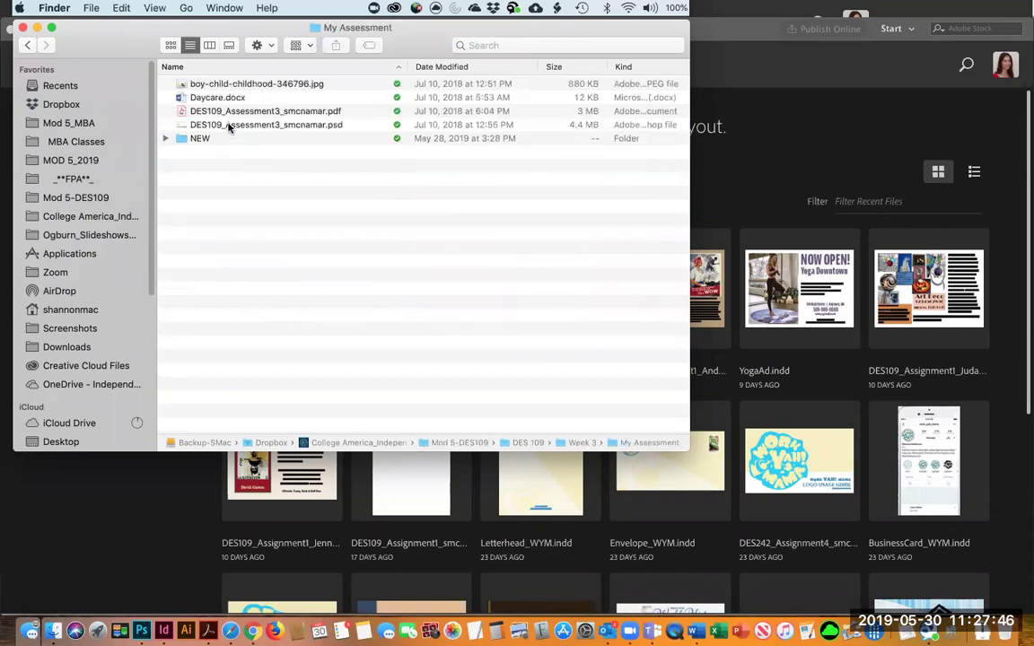
pyautogui.click(194, 140)
pyautogui.doubleClick(198, 139)
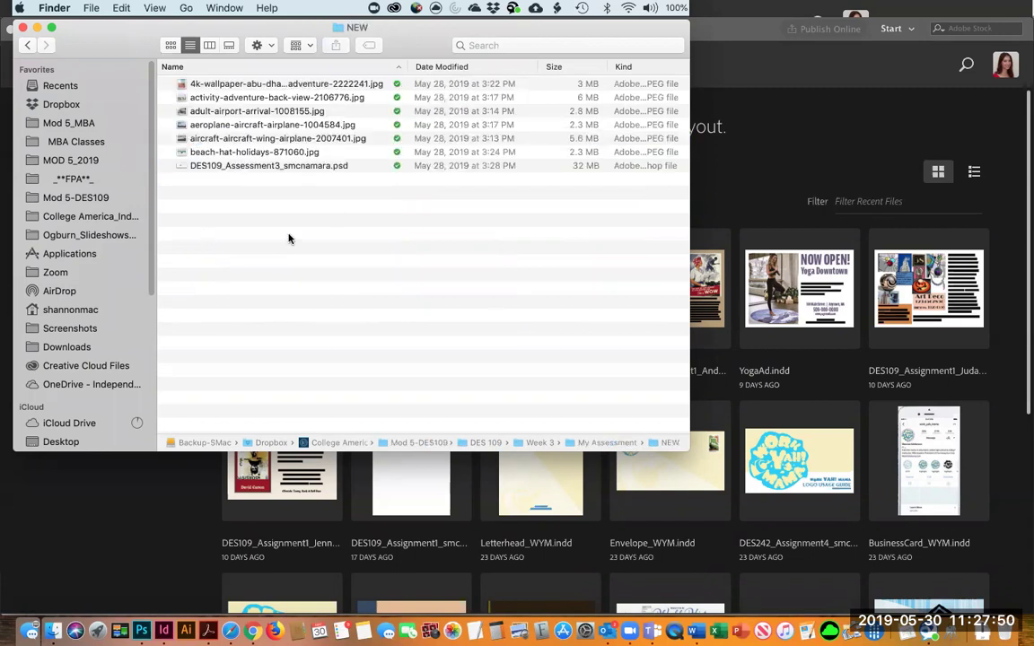
pyautogui.click(232, 167)
pyautogui.doubleClick(232, 167)
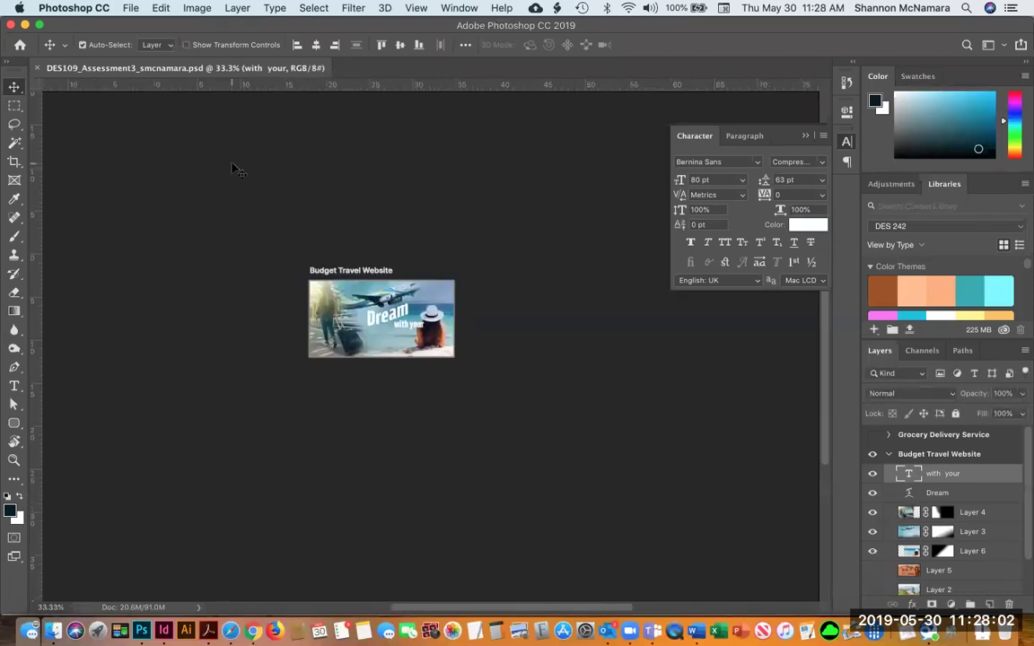
pyautogui.press('super+plus')
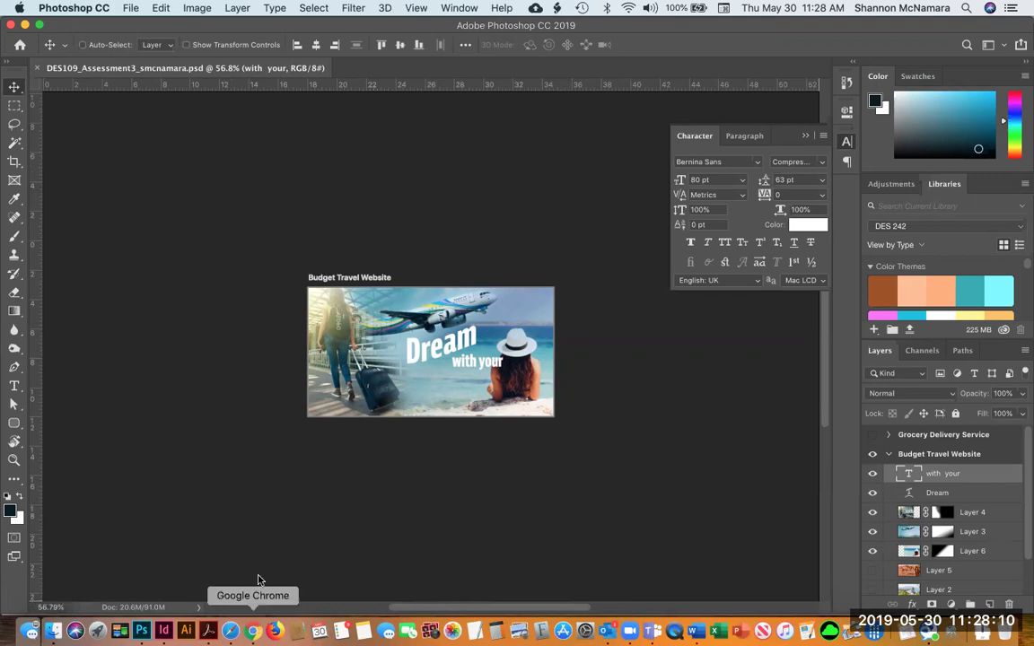
# Step: Switch to Chrome and open the Week 3 Assessment - Design and Social Media page from the course home
pyautogui.click(252, 631)
pyautogui.click(140, 34)
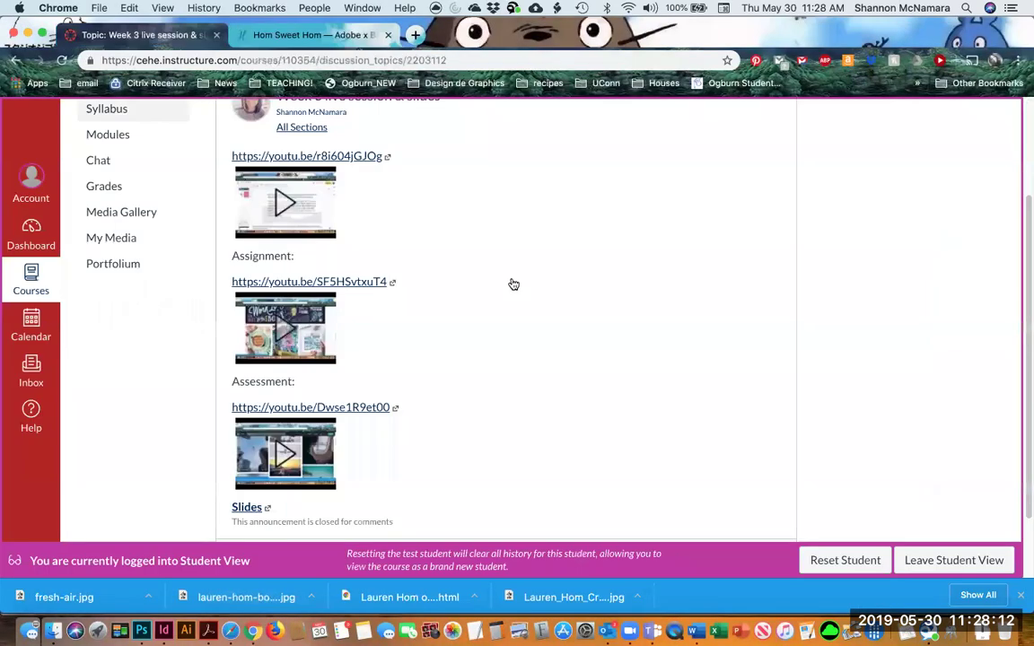
pyautogui.scroll(3, 153, 256)
pyautogui.click(96, 201)
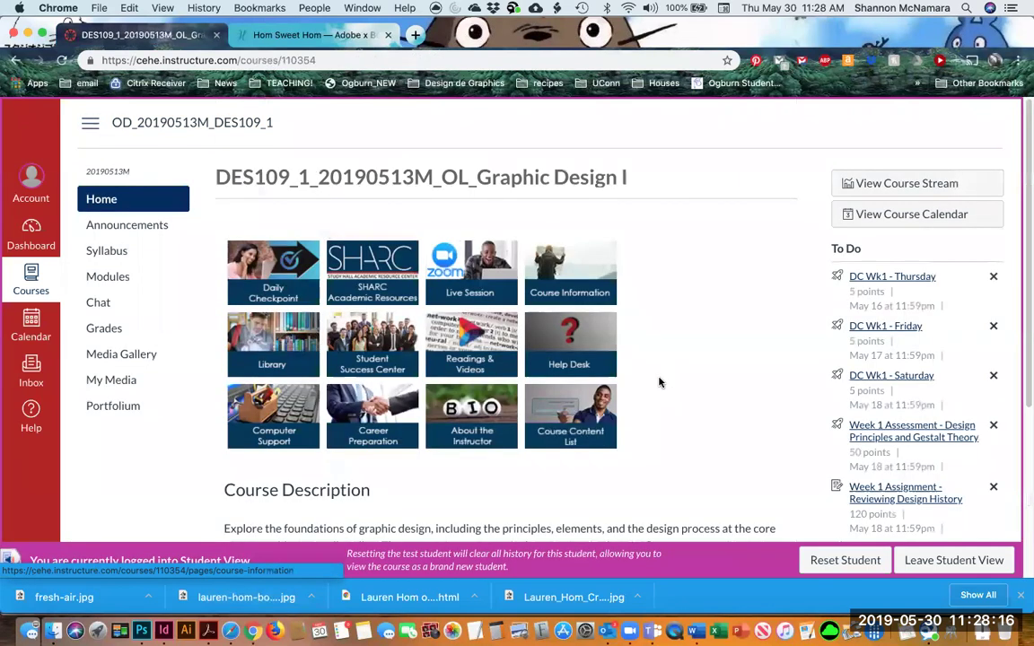
pyautogui.scroll(-3, 647, 386)
pyautogui.click(492, 466)
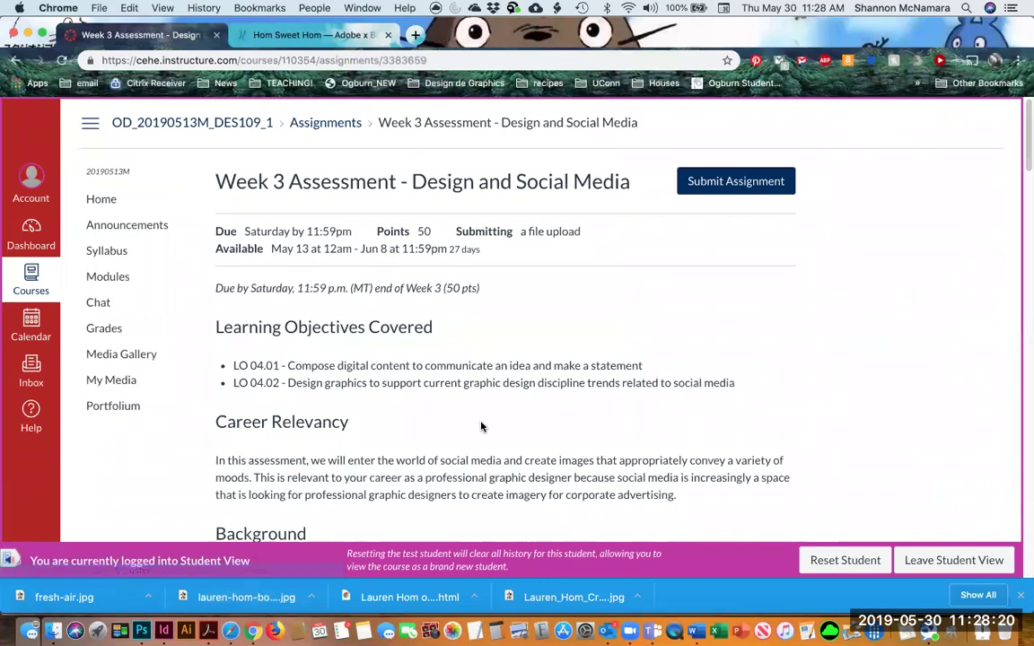
# Step: Copy "eyes wide open" from the Budget Travel Website client's message in the assessment instructions and return to Photoshop
pyautogui.scroll(-20, 481, 426)
pyautogui.scroll(5, 481, 426)
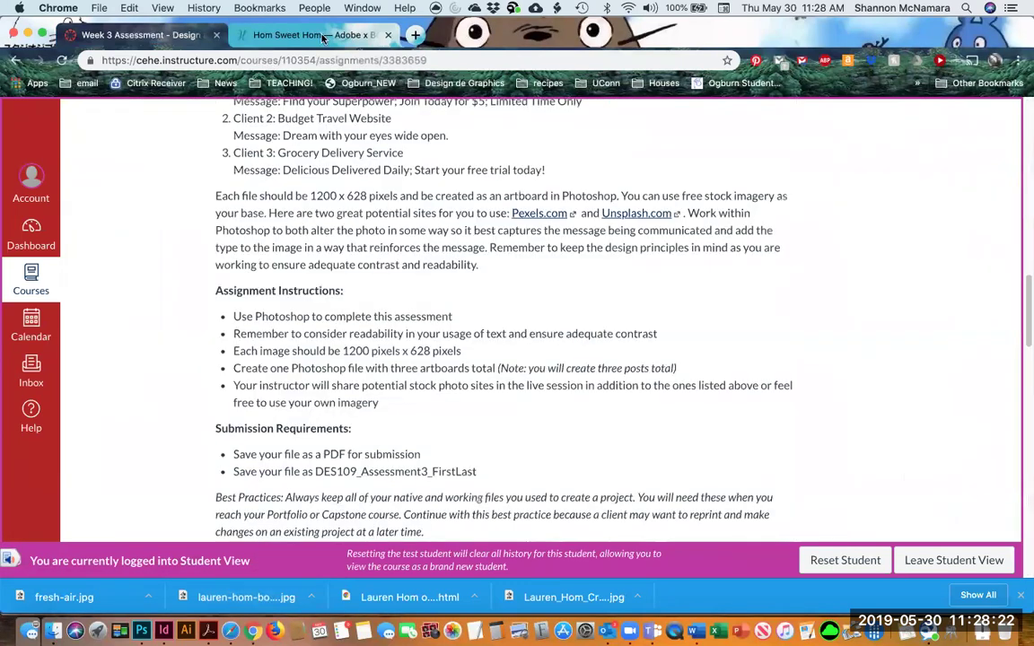
pyautogui.scroll(2, 388, 153)
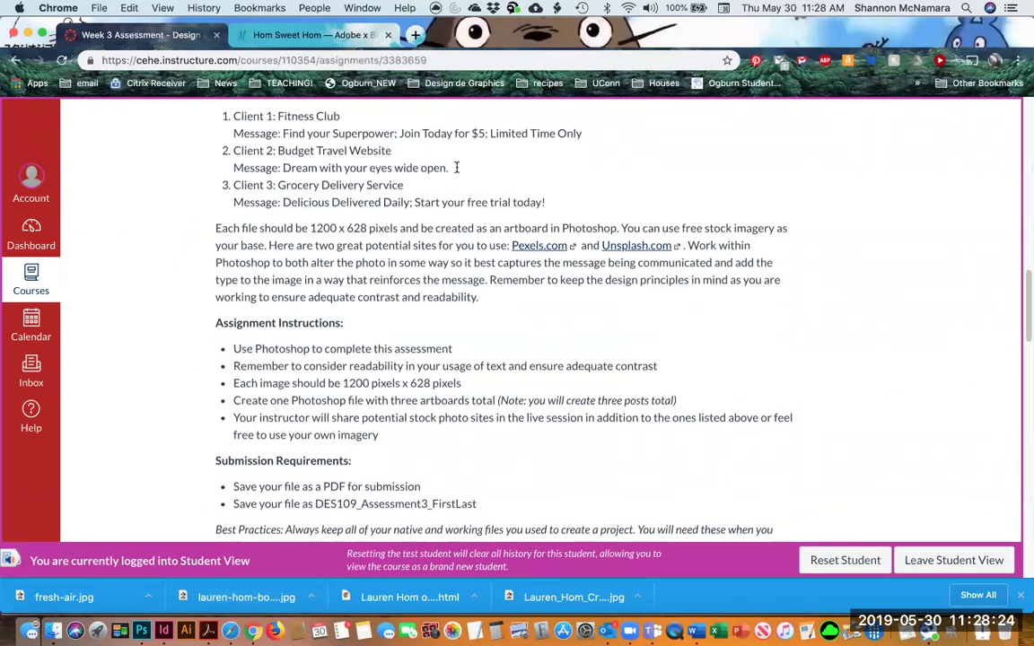
pyautogui.moveTo(370, 168); pyautogui.dragTo(446, 169)
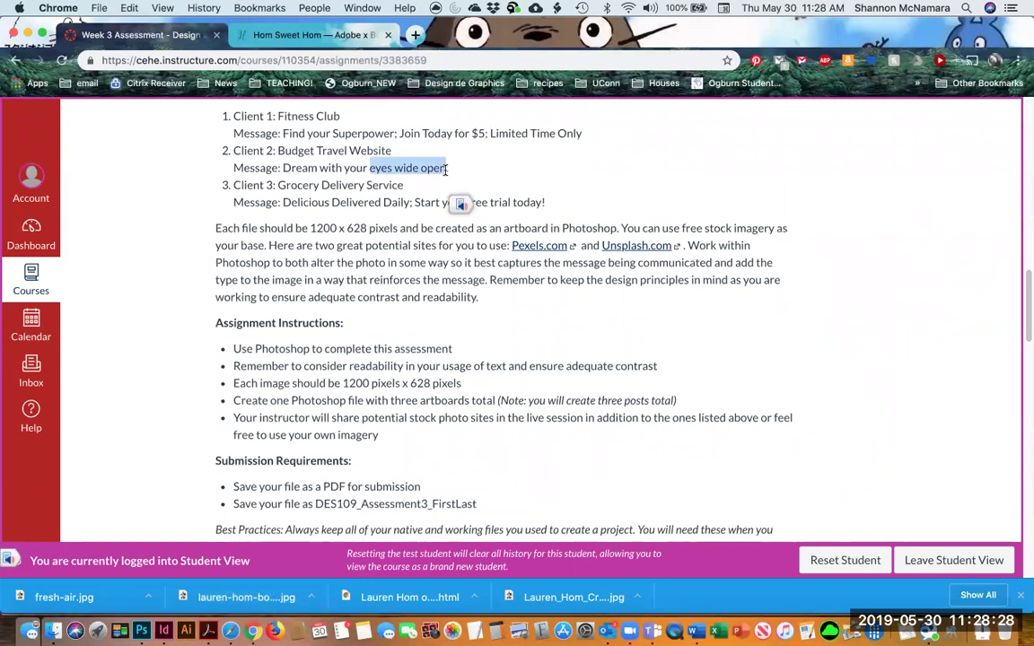
pyautogui.press('super+c')
pyautogui.press('super+Tab')
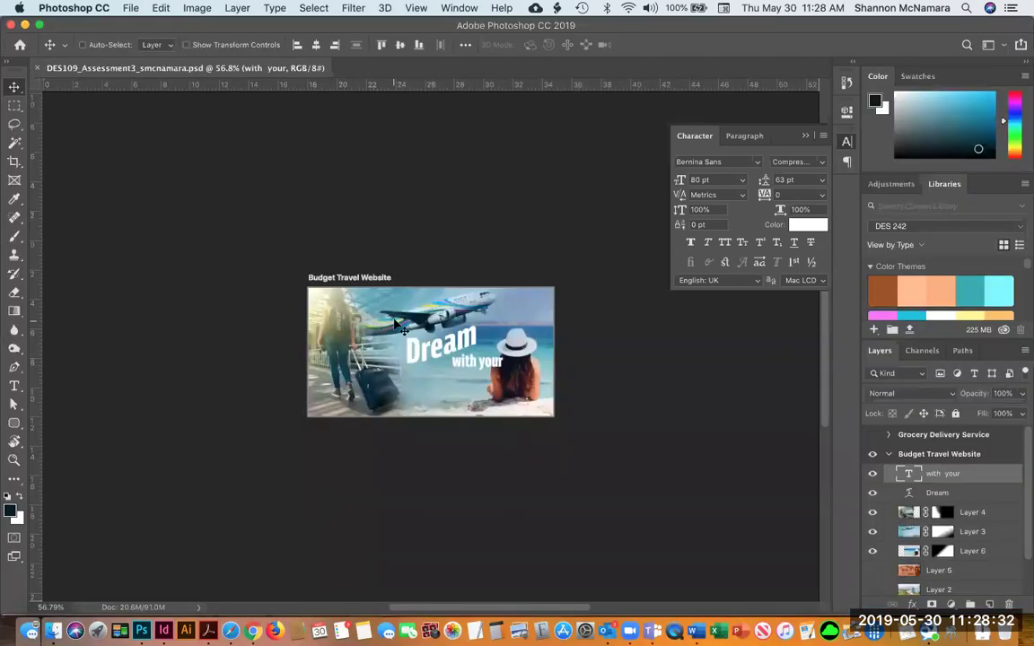
# Step: Break the "with your" text into two lines and move it beneath the start of "Dream"
pyautogui.press('z')
pyautogui.moveTo(364, 260); pyautogui.dragTo(590, 475)
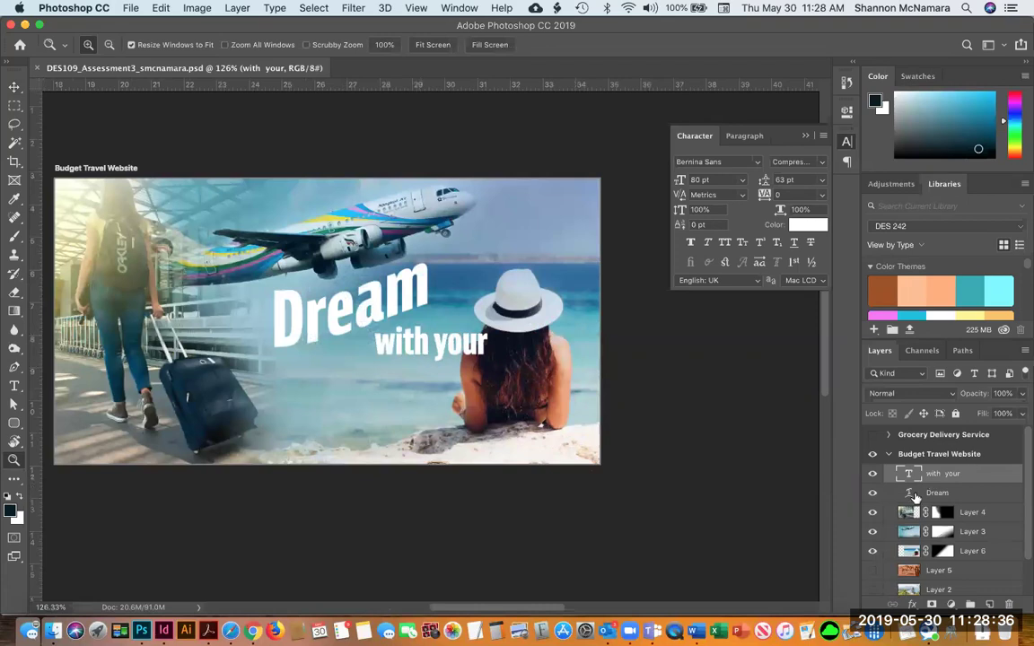
pyautogui.press('t')
pyautogui.click(437, 338)
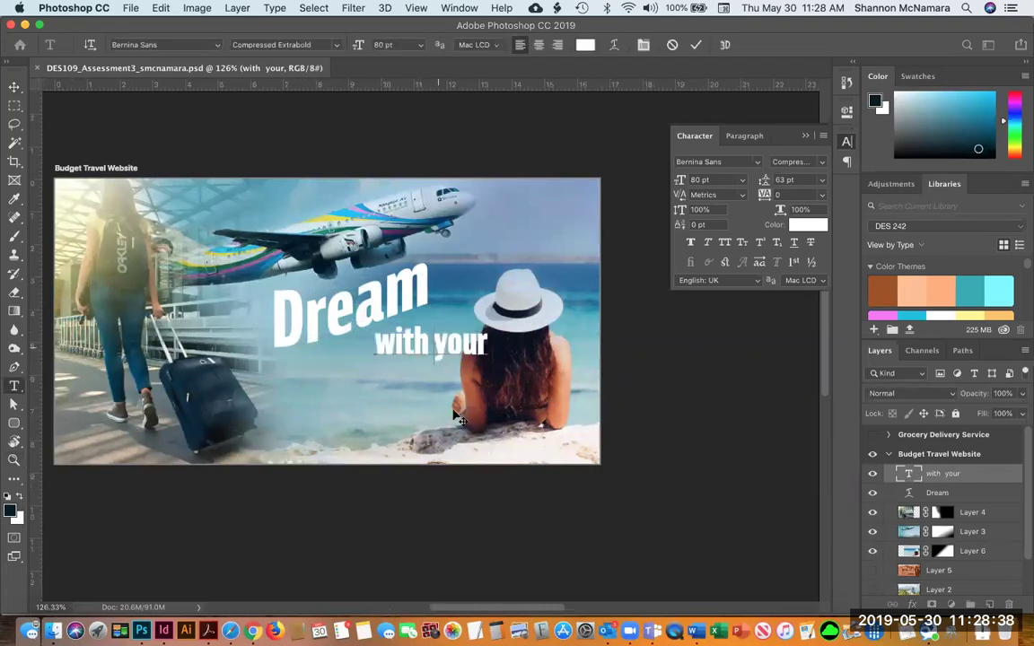
pyautogui.press('Return')
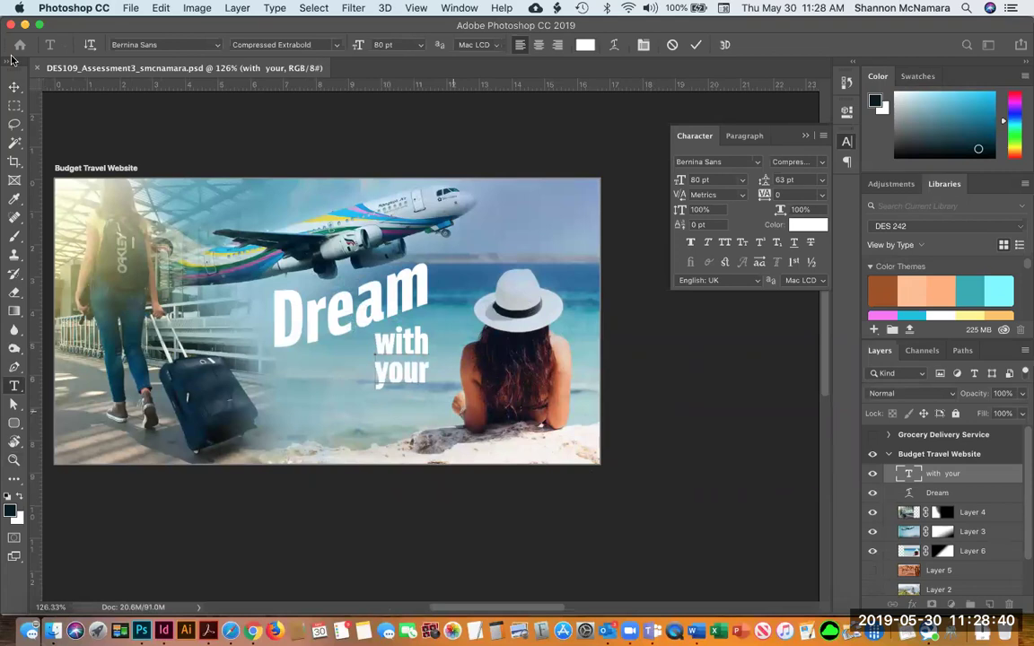
pyautogui.moveTo(371, 354); pyautogui.dragTo(302, 365)
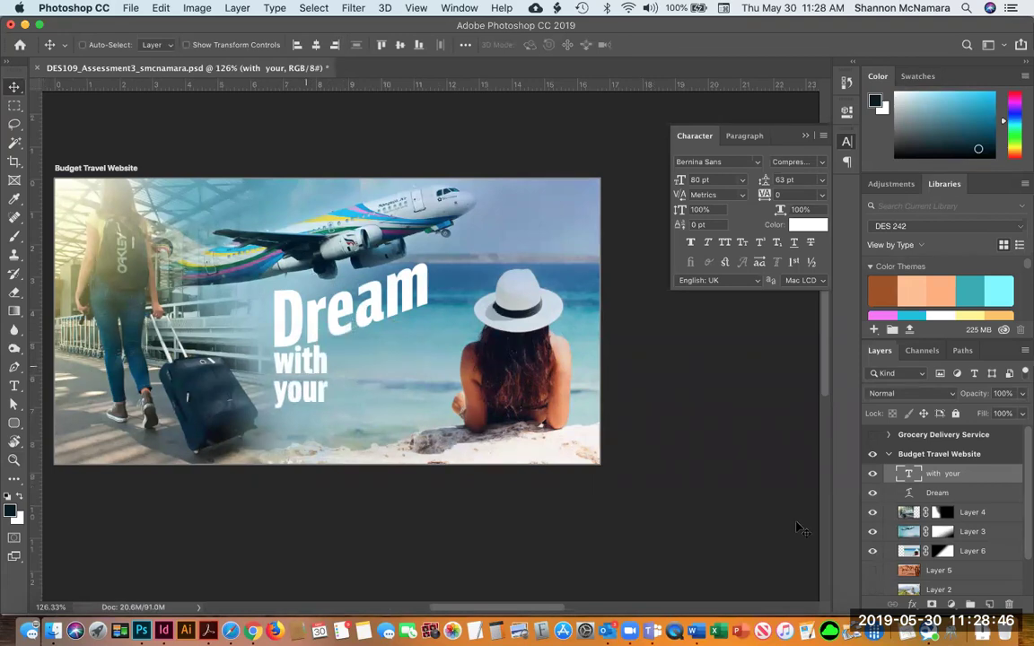
# Step: Duplicate the warped Dream text layer and place the copy just right of the "with your" text
pyautogui.click(917, 496)
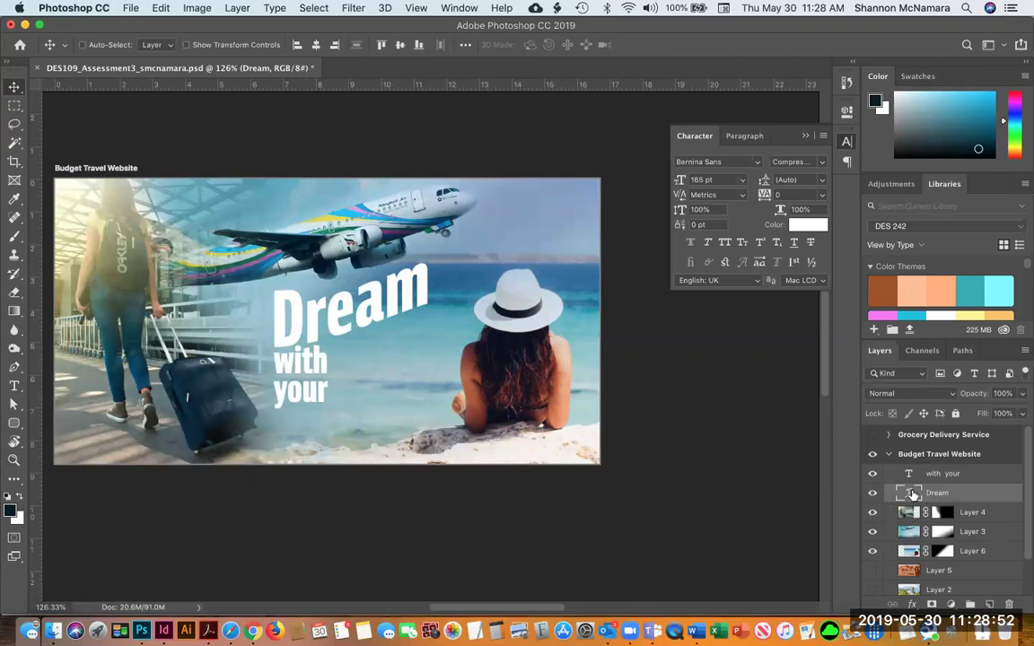
pyautogui.moveTo(913, 495); pyautogui.dragTo(911, 534)
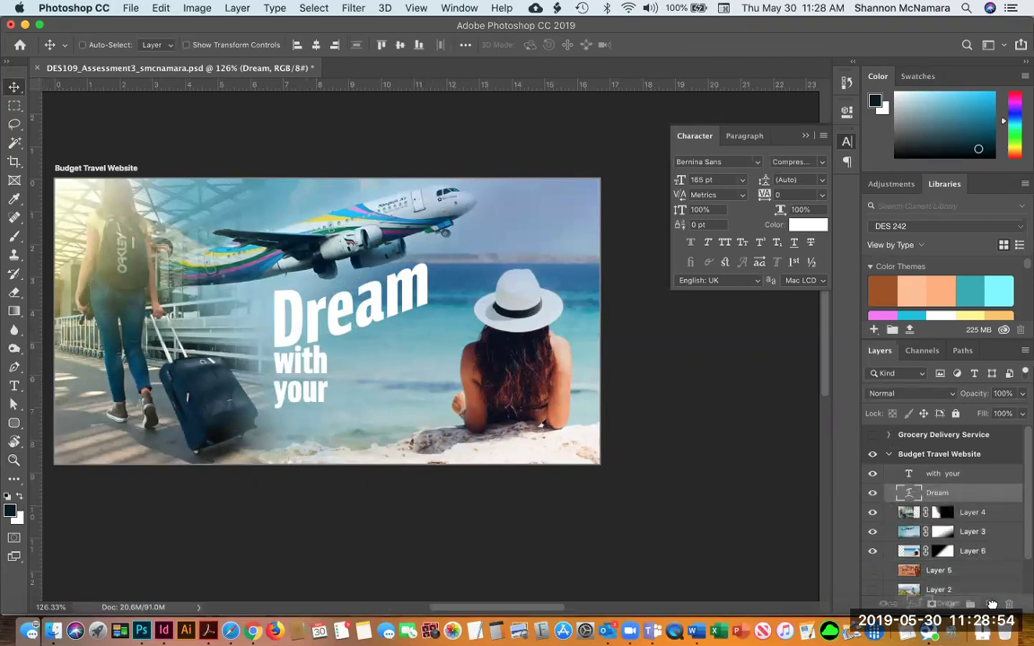
pyautogui.moveTo(323, 320); pyautogui.dragTo(376, 369)
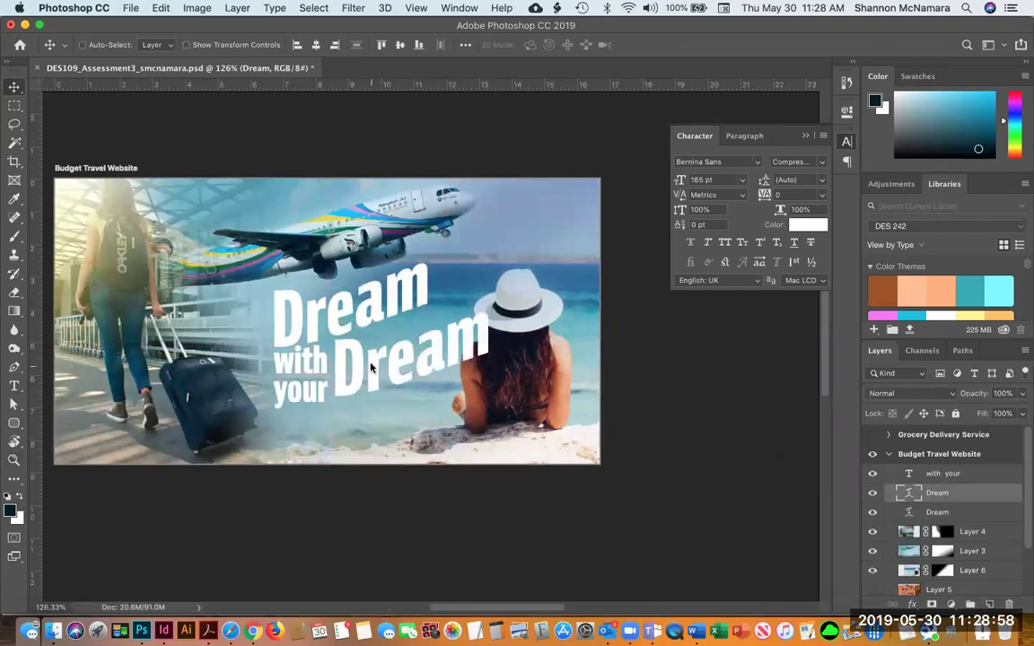
# Step: Replace the wording of the duplicated Dream text with "eyes wide open"
pyautogui.doubleClick(371, 366)
pyautogui.doubleClick(371, 366)
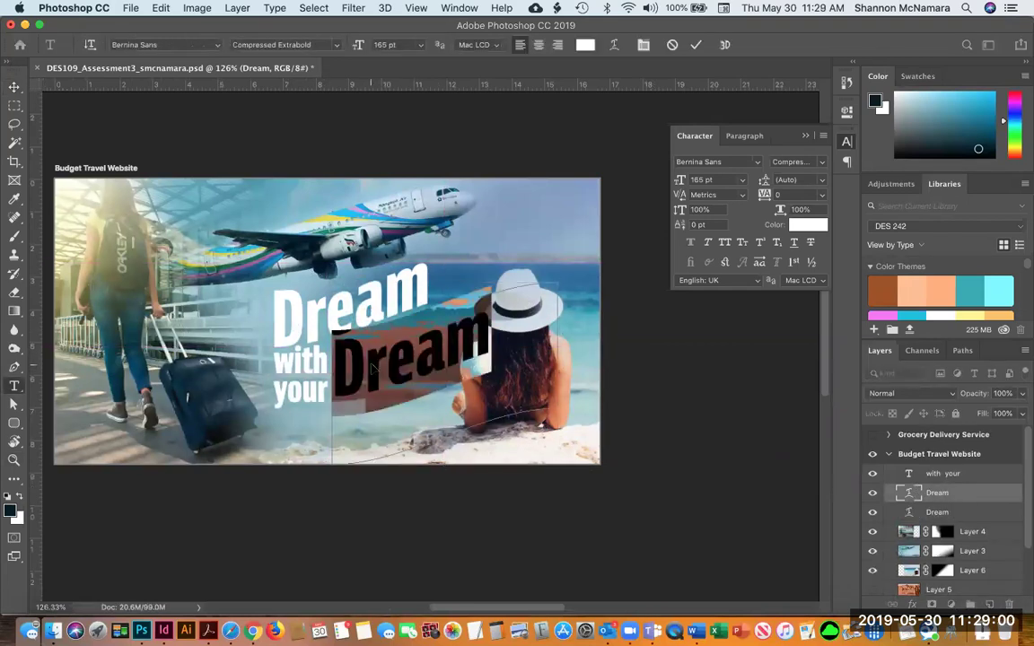
pyautogui.write('eyes')
pyautogui.doubleClick(371, 366)
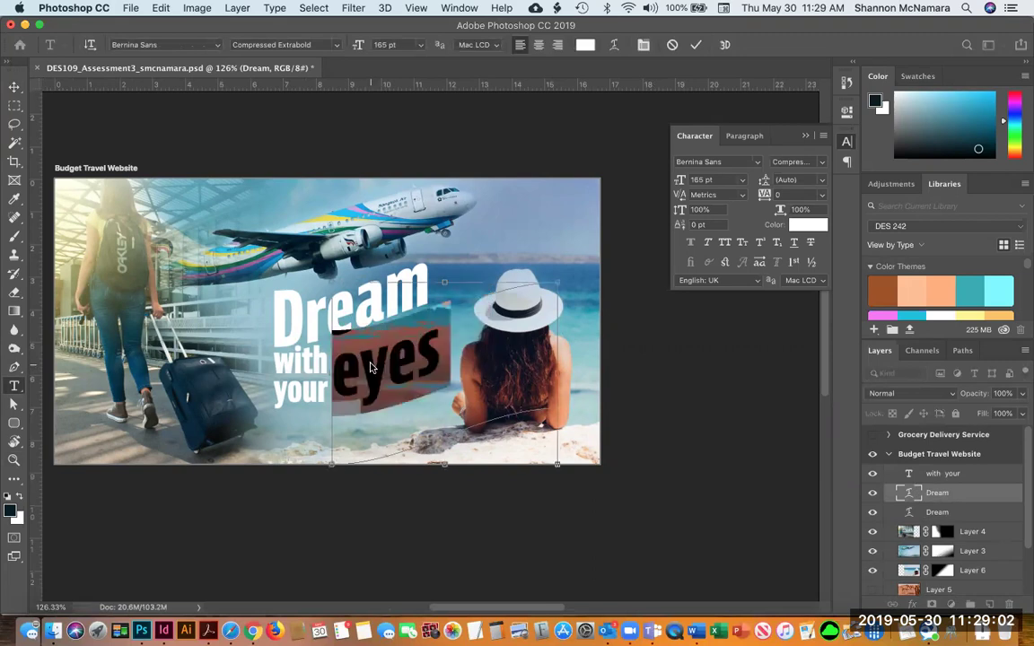
pyautogui.press('Right')
pyautogui.write('wide')
pyautogui.press('Return')
pyautogui.write('open')
# Step: Reduce the font size of the "eyes wide open" text to 100 pt
pyautogui.press('super+shift+comma')
pyautogui.press('super+shift+comma')
pyautogui.press('super+shift+comma')
pyautogui.press('super+shift+comma')
pyautogui.press('super+shift+comma')
pyautogui.press('super+shift+comma')
pyautogui.press('super+shift+comma')
pyautogui.press('super+shift+comma')
pyautogui.press('super+shift+comma')
pyautogui.press('super+shift+comma')
pyautogui.press('super+shift+comma')
pyautogui.press('super+shift+comma')
pyautogui.press('super+shift+comma')
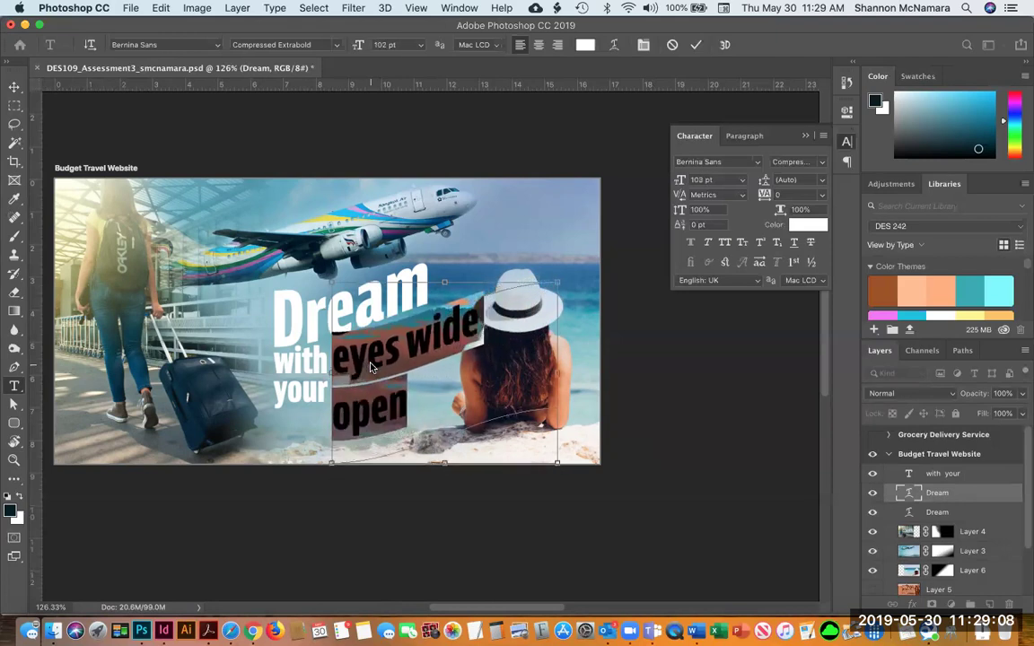
pyautogui.press('super+shift+comma')
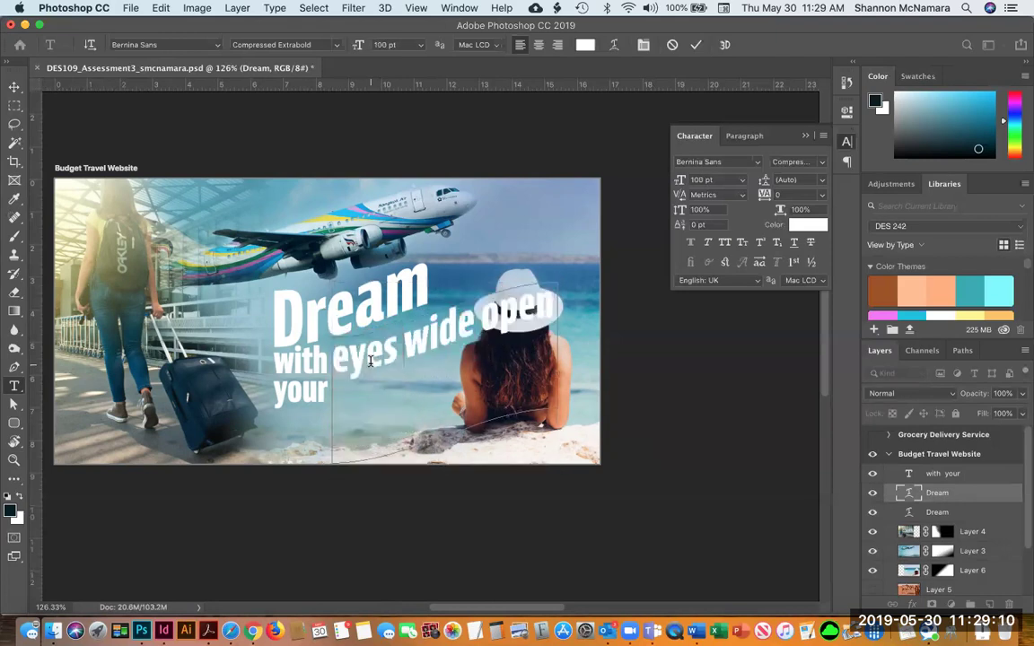
# Step: Break the "eyes wide open" text so that "open" sits alone on the second line
pyautogui.press('Return')
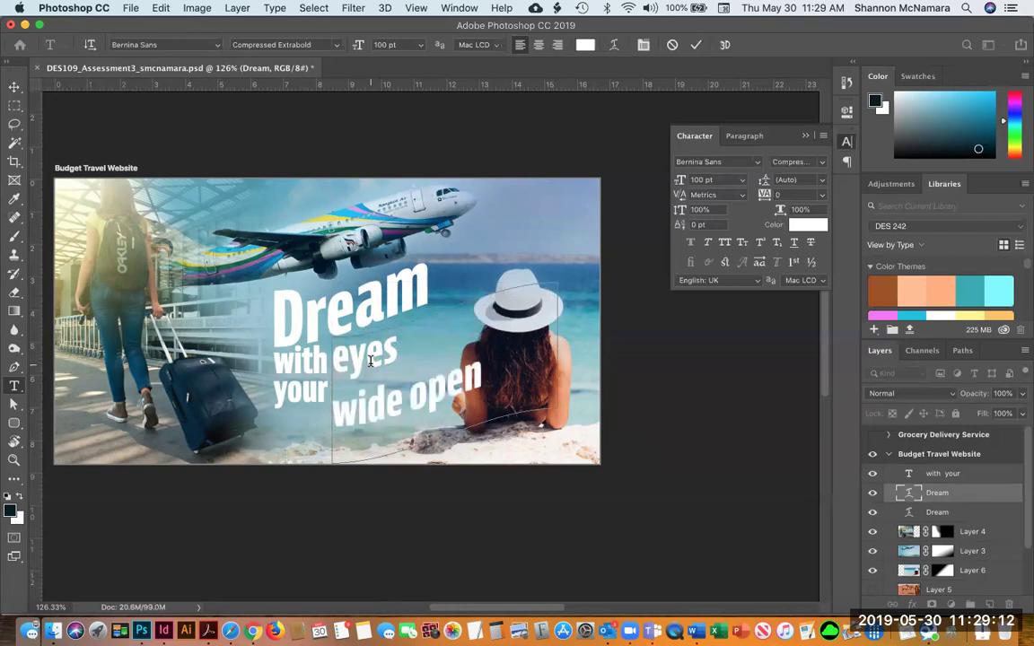
pyautogui.press('BackSpace')
pyautogui.press('Right')
pyautogui.press('Right')
pyautogui.press('Right')
pyautogui.press('Right')
pyautogui.press('Right')
pyautogui.press('Return')
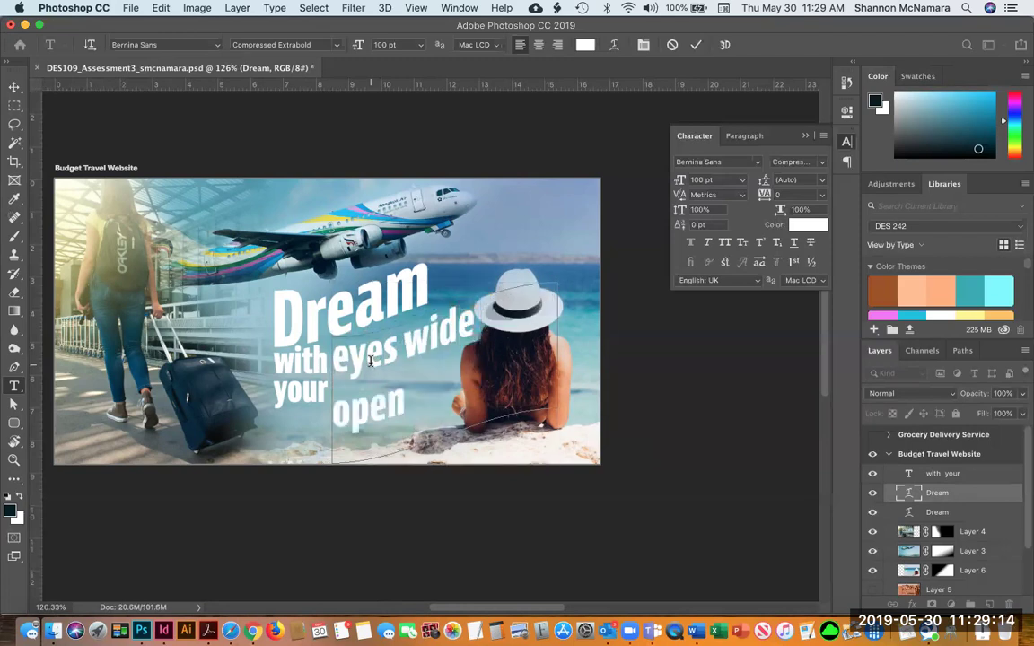
# Step: Tighten the leading of the whole "eyes wide open" text to 65.01 pt
pyautogui.press('super+a')
pyautogui.press('super+alt+Down')
pyautogui.press('super+alt+Down')
pyautogui.press('super+alt+Down')
pyautogui.press('super+alt+Down')
pyautogui.press('super+alt+Down')
pyautogui.press('super+alt+Down')
pyautogui.press('super+alt+Down')
pyautogui.press('super+alt+Down')
pyautogui.press('super+alt+Down')
pyautogui.press('super+alt+Down')
pyautogui.press('super+alt+Down')
pyautogui.press('super+alt+Down')
pyautogui.hotkey('alt', 'Down')
pyautogui.hotkey('alt', 'Down')
pyautogui.hotkey('alt', 'Down')
pyautogui.hotkey('alt', 'Down')
pyautogui.hotkey('alt', 'Down')
pyautogui.hotkey('alt', 'Down')
pyautogui.hotkey('alt', 'Down')
pyautogui.hotkey('alt', 'Down')
pyautogui.hotkey('alt', 'Down')
pyautogui.hotkey('alt', 'Down')
pyautogui.hotkey('alt', 'Down')
pyautogui.hotkey('alt', 'Down')
pyautogui.hotkey('alt', 'Down')
pyautogui.hotkey('alt', 'Down')
pyautogui.hotkey('alt', 'Down')
pyautogui.hotkey('alt', 'Down')
pyautogui.hotkey('alt', 'Down')
pyautogui.hotkey('alt', 'Down')
pyautogui.hotkey('alt', 'Down')
pyautogui.hotkey('alt', 'Down')
pyautogui.hotkey('alt', 'Down')
pyautogui.hotkey('alt', 'Down')
pyautogui.hotkey('alt', 'Down')
pyautogui.hotkey('alt', 'Down')
pyautogui.hotkey('alt', 'Down')
pyautogui.hotkey('alt', 'Down')
pyautogui.hotkey('alt', 'Down')
pyautogui.hotkey('alt', 'Down')
pyautogui.hotkey('alt', 'Down')
pyautogui.hotkey('alt', 'Down')
pyautogui.hotkey('alt', 'Down')
pyautogui.hotkey('alt', 'Down')
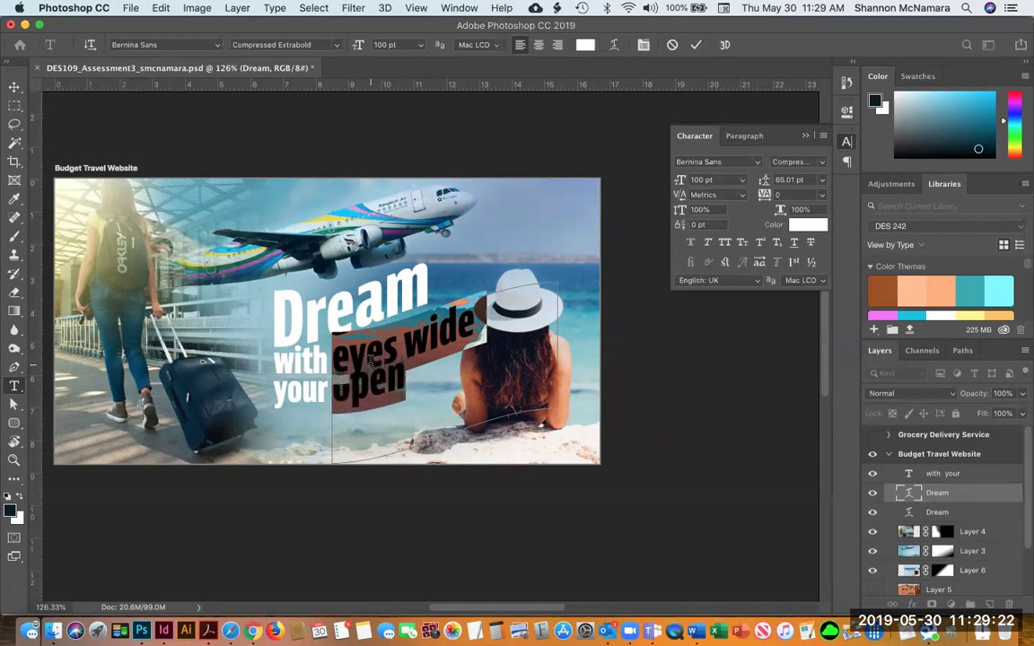
# Step: Indent "open" with spaces so it sits under the middle of "eyes wide", and commit the text edit
pyautogui.click(370, 360)
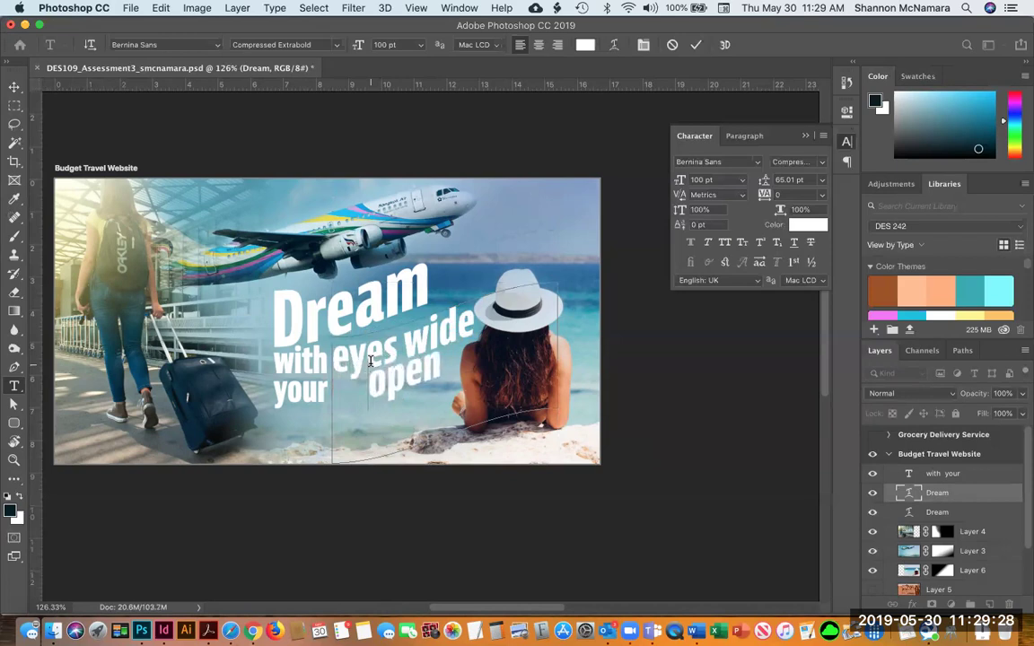
pyautogui.press('BackSpace')
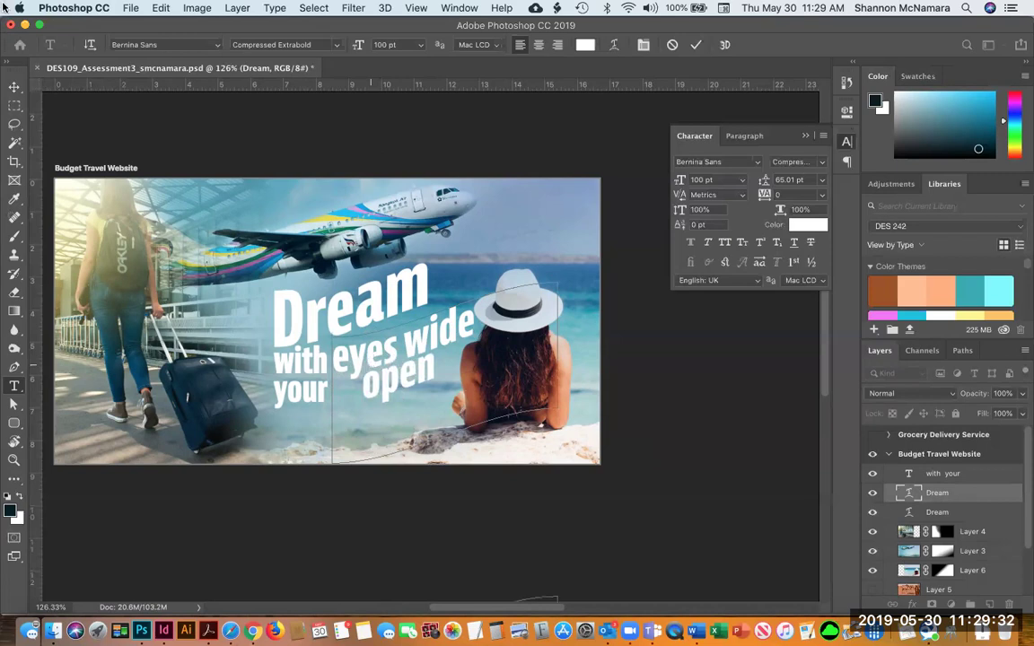
pyautogui.click(13, 86)
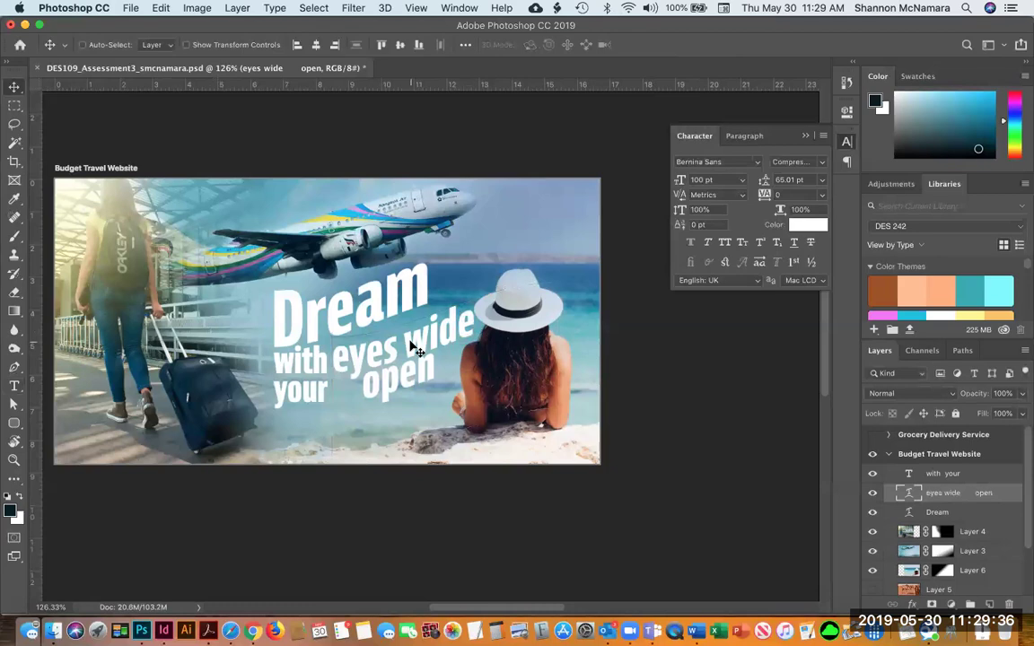
# Step: Increase the Rise warp of the "eyes wide open" text to a +26% bend and -10% horizontal distortion
pyautogui.doubleClick(908, 492)
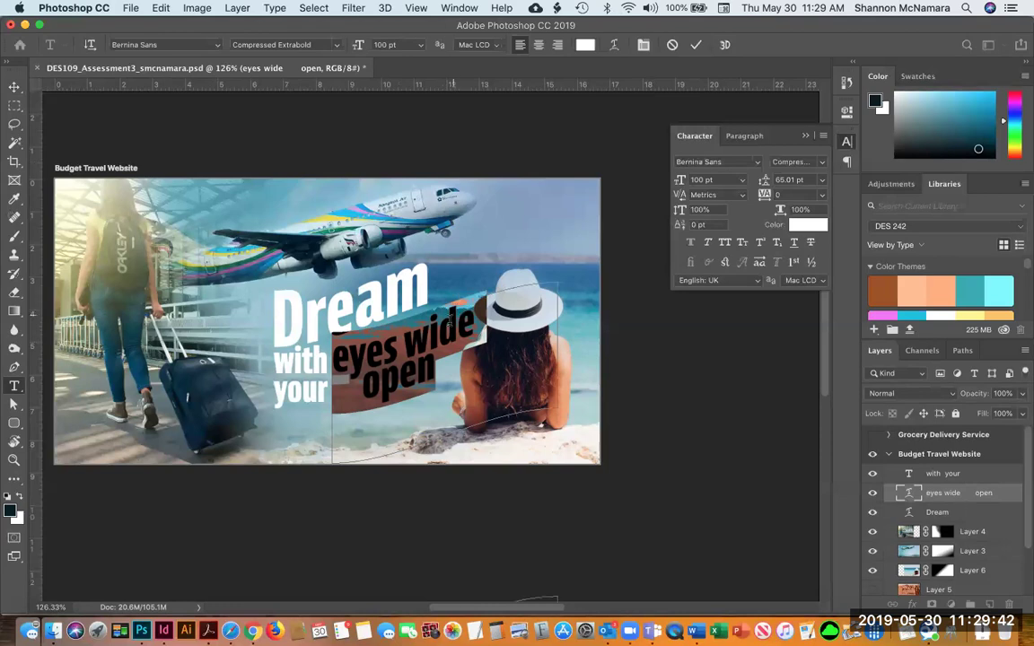
pyautogui.rightClick(467, 434)
pyautogui.scroll(-2, 565, 566)
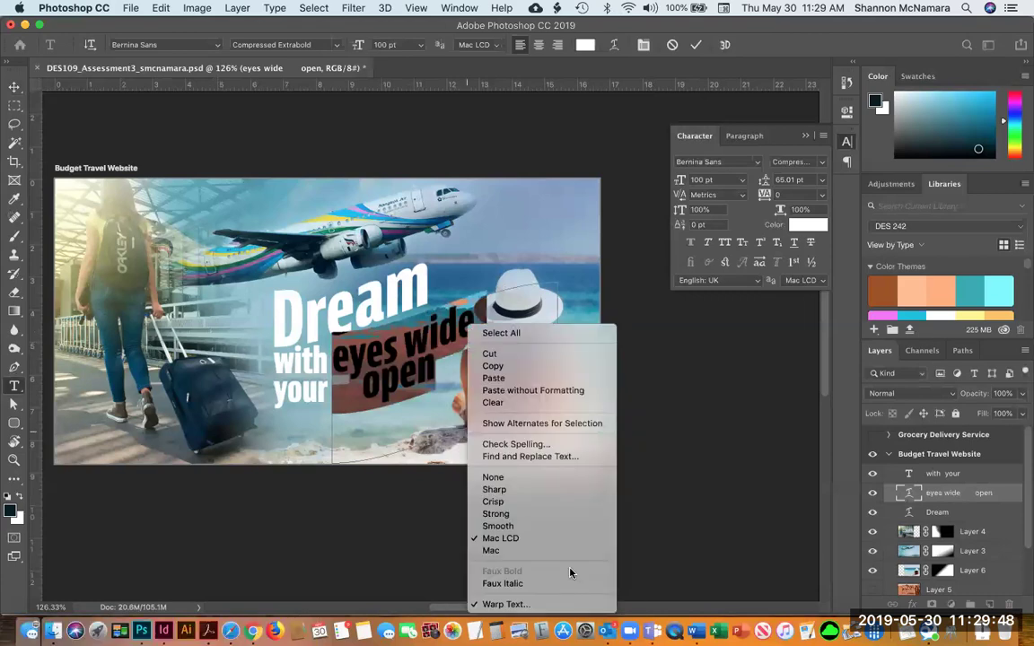
pyautogui.click(526, 606)
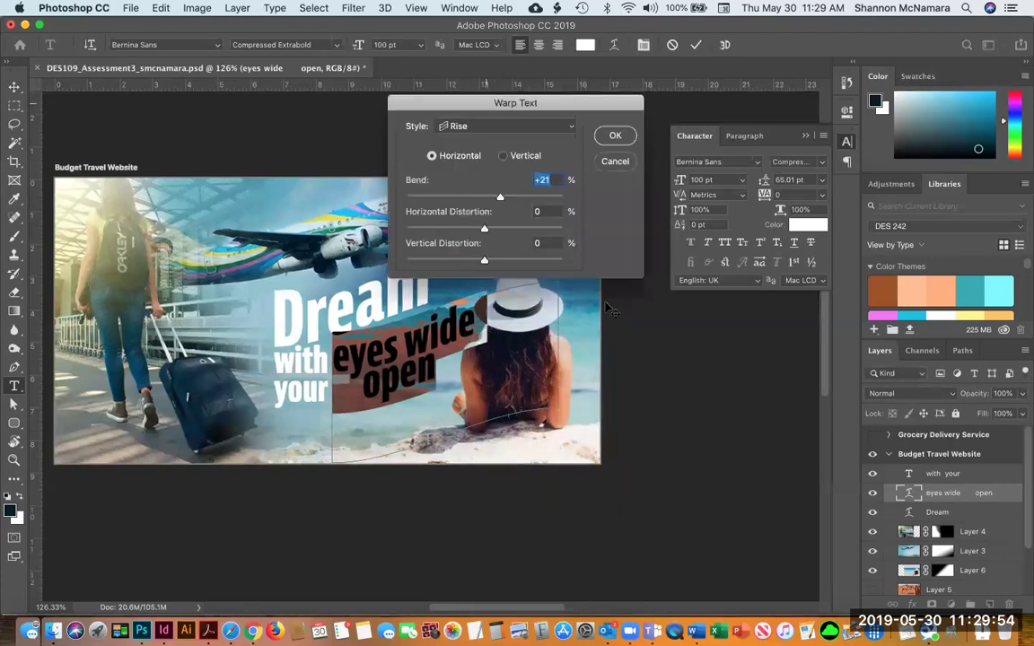
pyautogui.moveTo(488, 104); pyautogui.dragTo(679, 306)
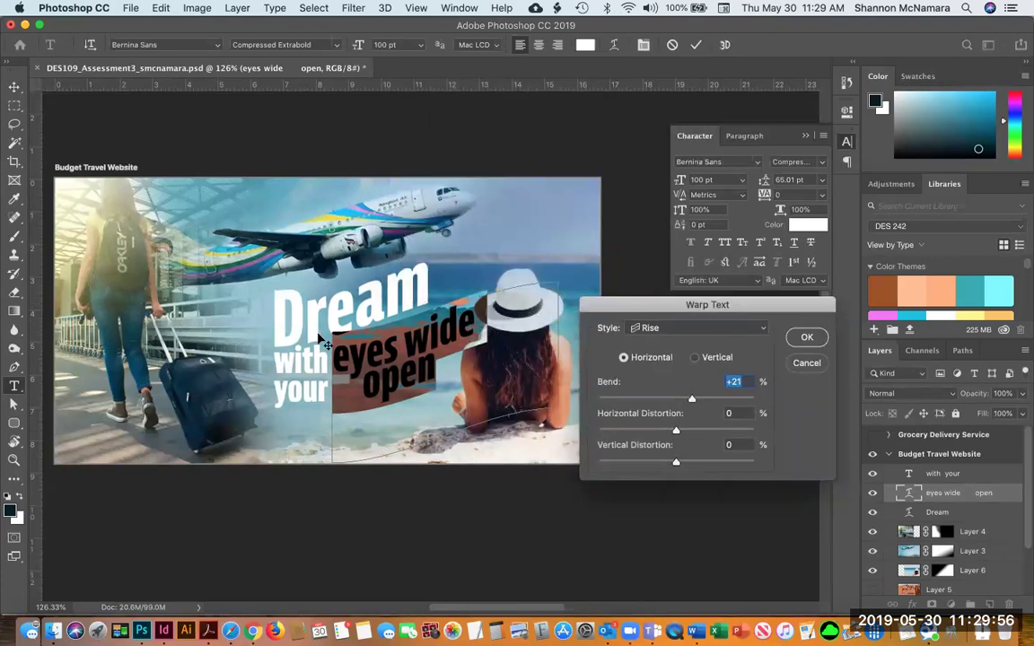
pyautogui.moveTo(691, 401); pyautogui.dragTo(696, 400)
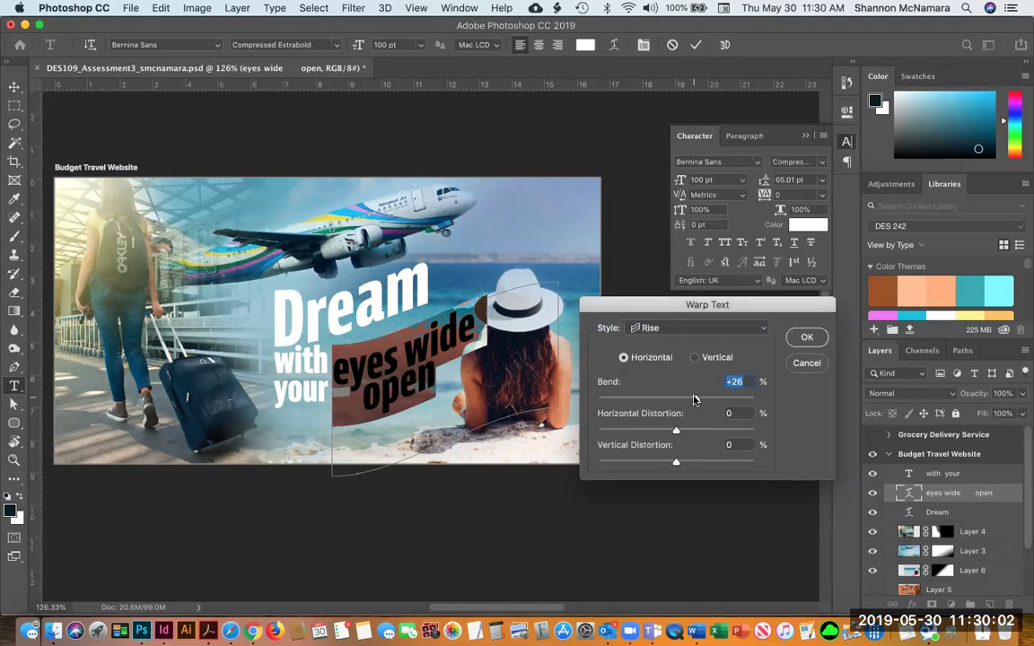
pyautogui.moveTo(677, 431); pyautogui.dragTo(667, 438)
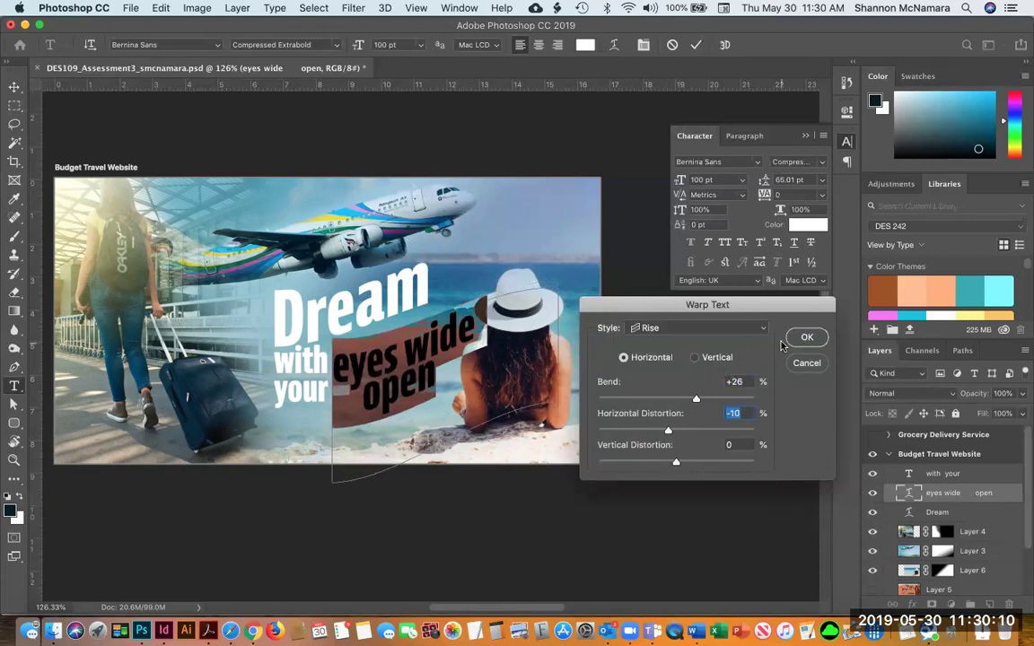
# Step: Raise the "eyes wide open" warp bend to +30%, apply it, and realign the text beside "with your"
pyautogui.moveTo(427, 279); pyautogui.dragTo(468, 301)
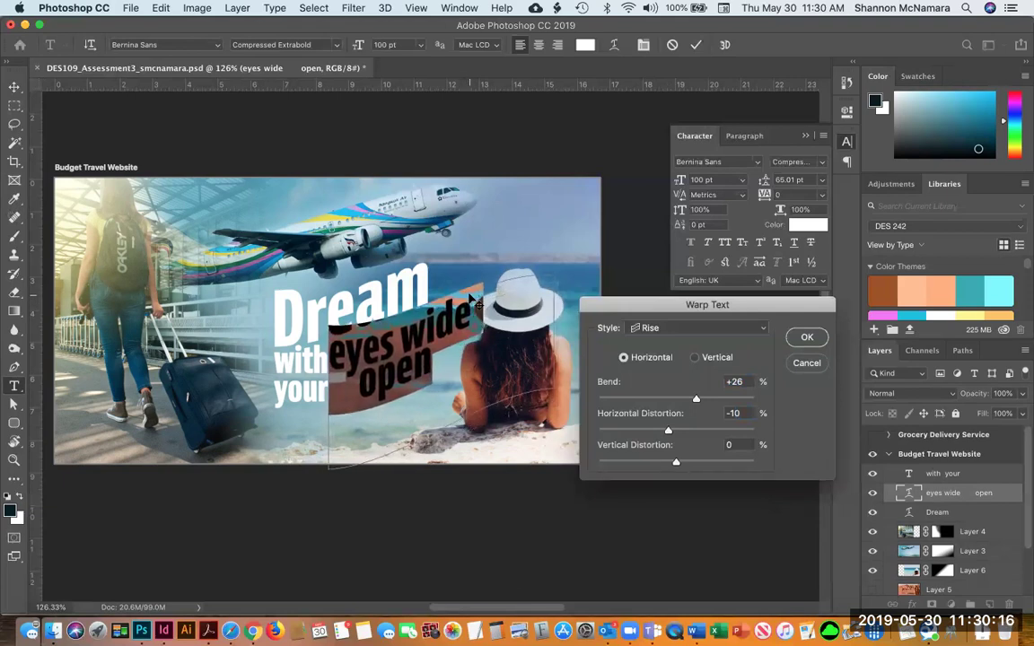
pyautogui.moveTo(673, 463); pyautogui.dragTo(676, 462)
pyautogui.moveTo(696, 401); pyautogui.dragTo(700, 402)
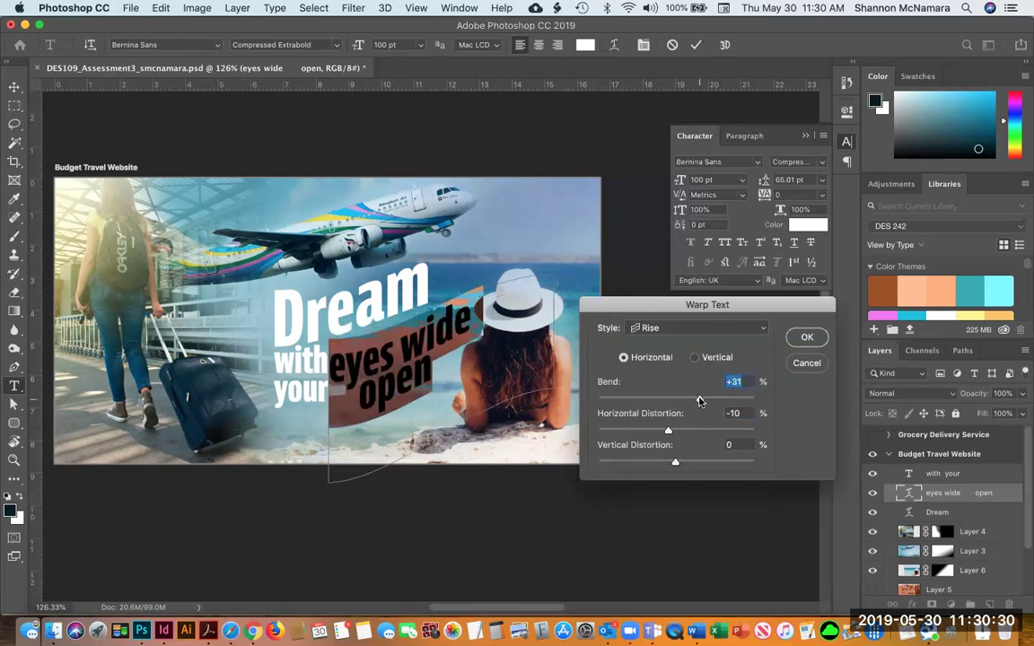
pyautogui.click(807, 338)
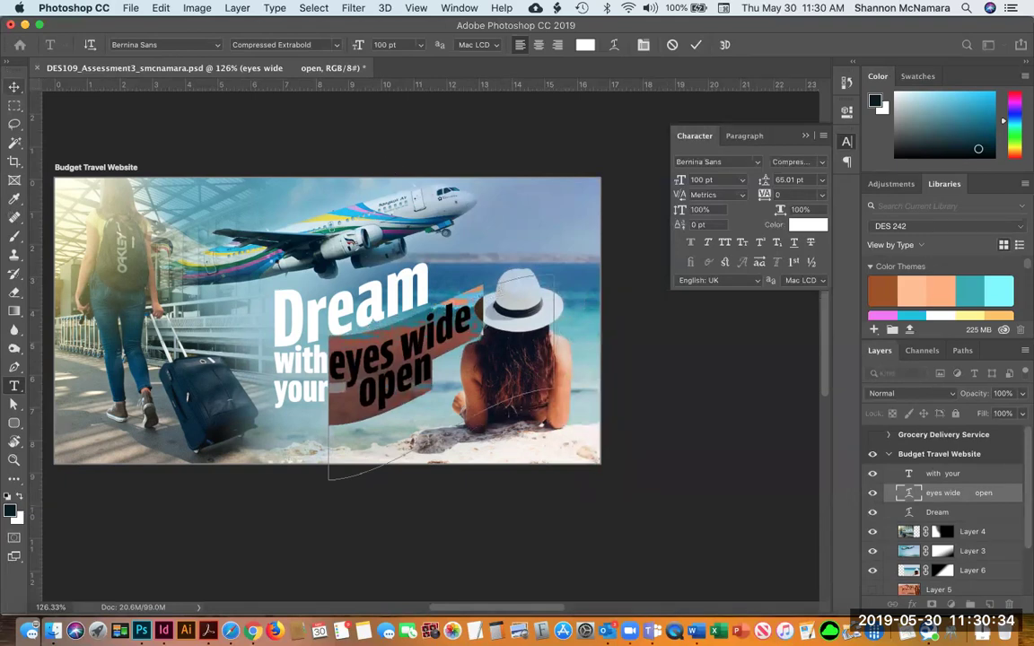
pyautogui.click(15, 85)
pyautogui.moveTo(412, 337); pyautogui.dragTo(409, 353)
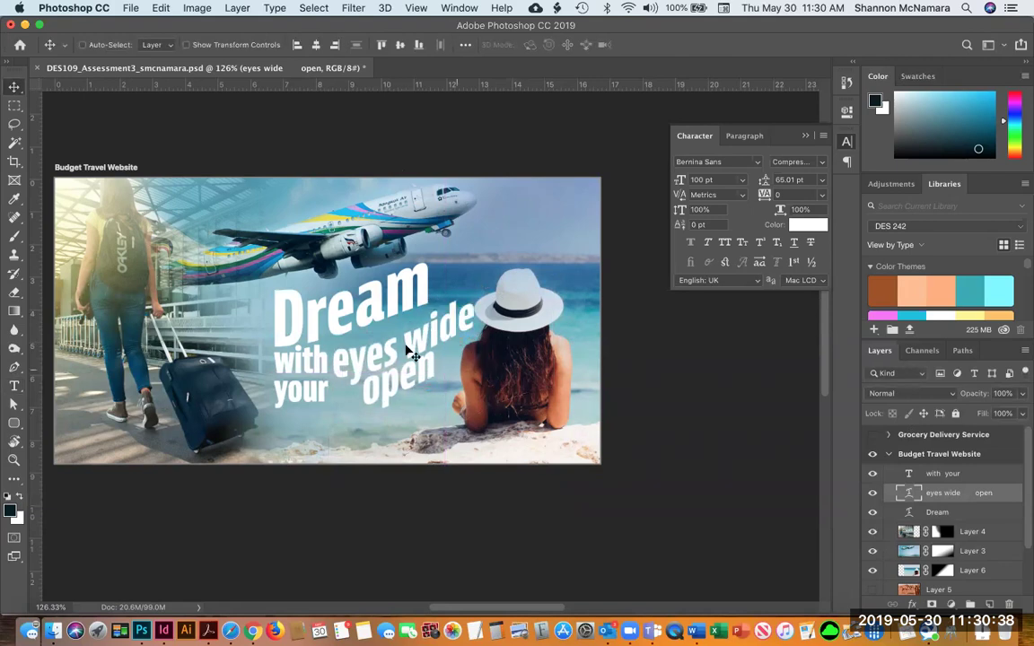
# Step: Soften the Rise warp of the "eyes wide open" text, apply it, and shift the text closer to "with"
pyautogui.doubleClick(910, 492)
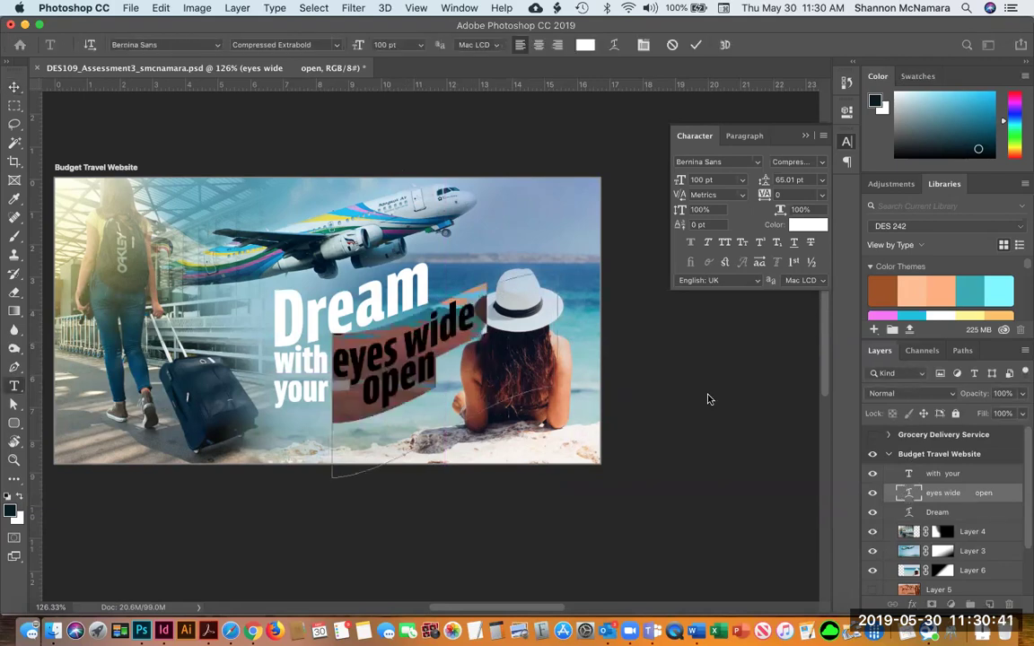
pyautogui.rightClick(508, 411)
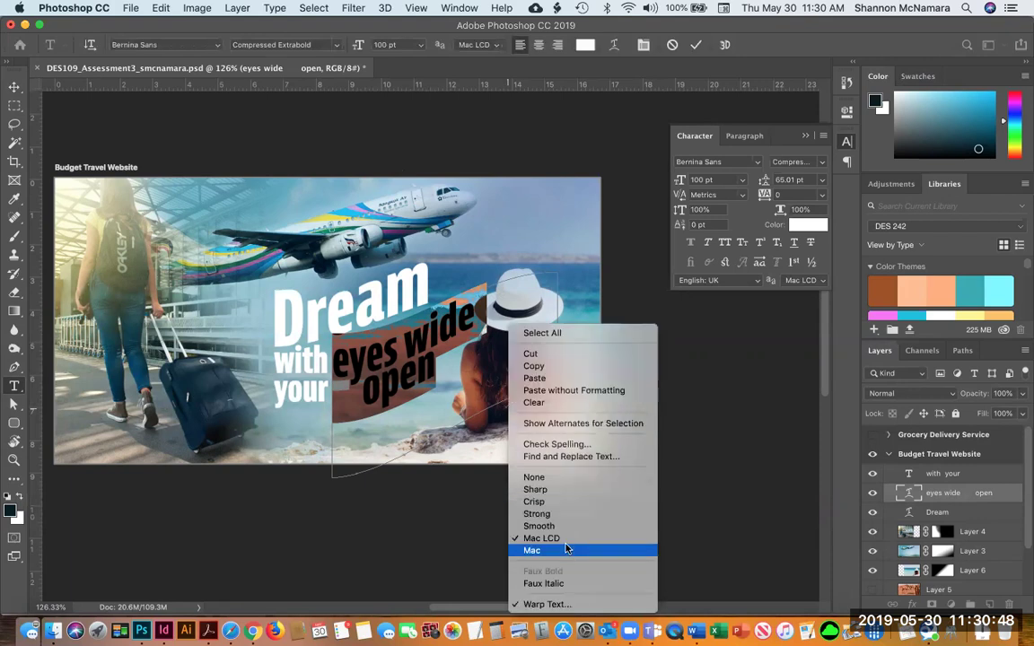
pyautogui.click(547, 604)
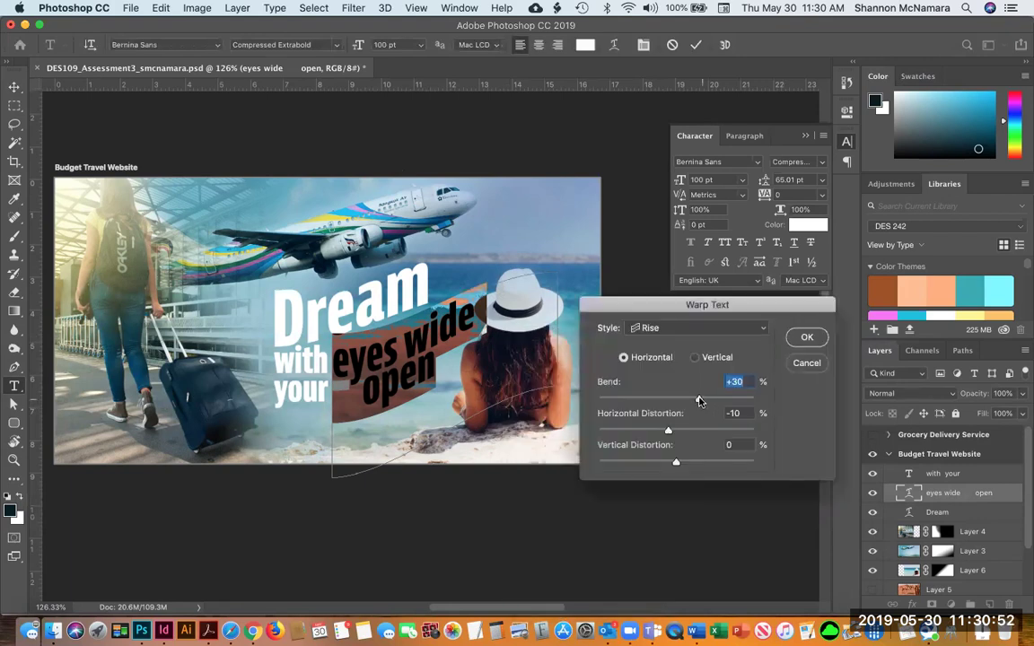
pyautogui.moveTo(699, 401); pyautogui.dragTo(679, 431)
pyautogui.click(809, 337)
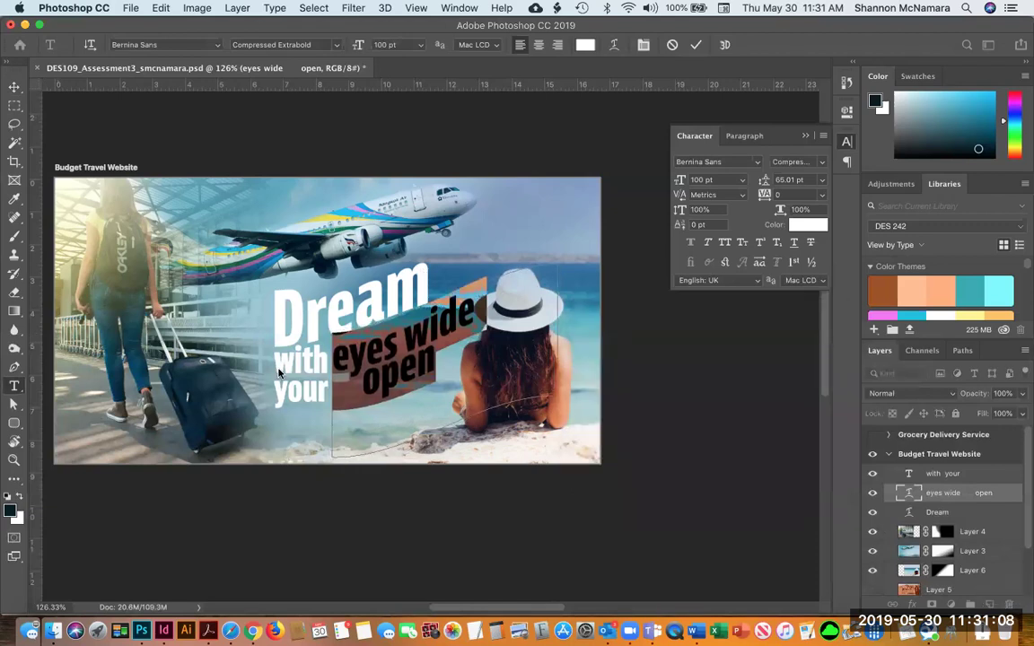
pyautogui.click(365, 366)
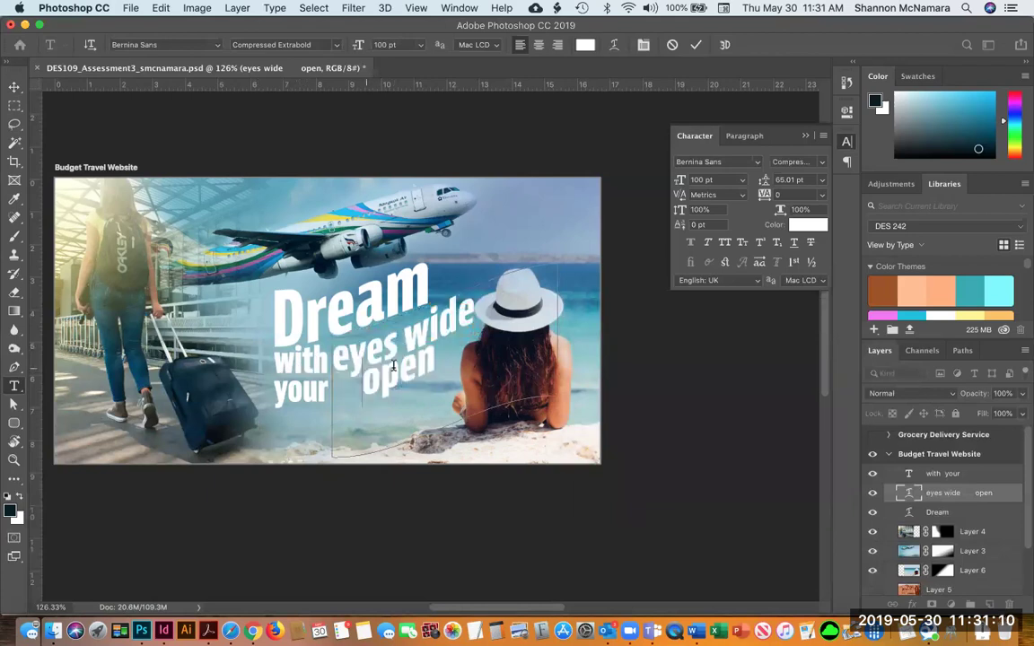
pyautogui.click(16, 86)
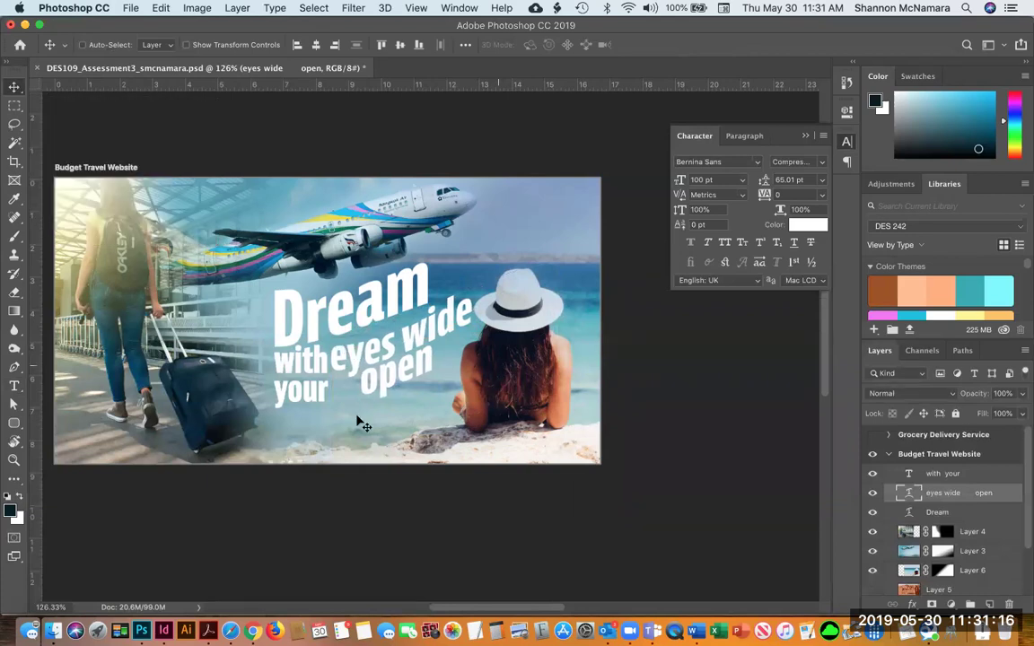
# Step: Reduce the font size of the "with your" text to 74 pt and tighten its leading to 54 pt
pyautogui.click(312, 359)
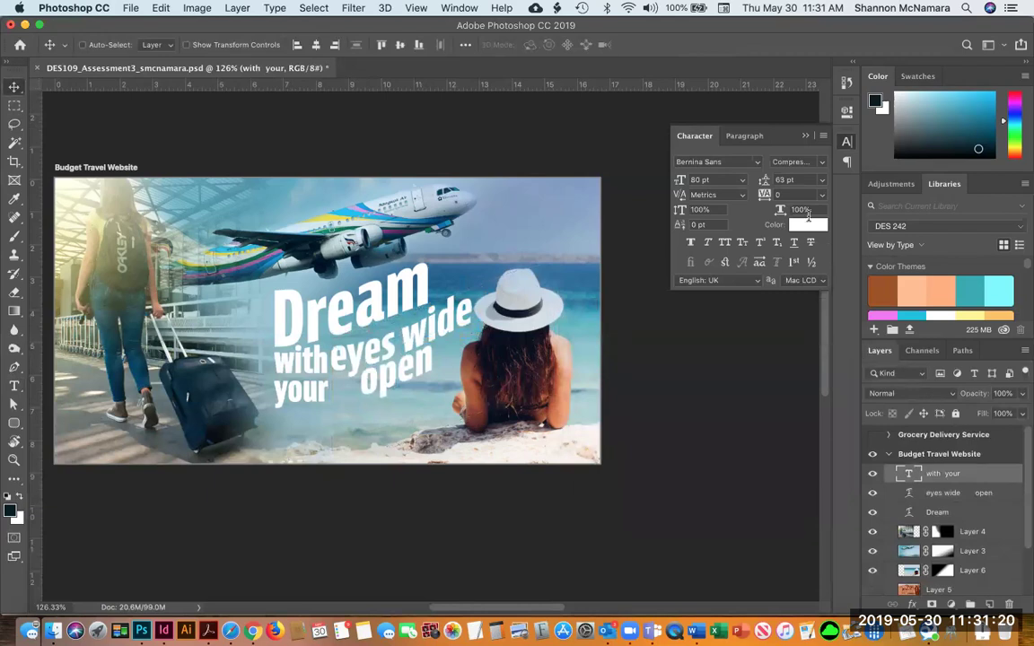
pyautogui.press('super+shift+comma')
pyautogui.press('super+shift+comma')
pyautogui.press('super+shift+comma')
pyautogui.press('Tab')
pyautogui.write('68')
pyautogui.press('Return')
pyautogui.press('Down')
pyautogui.press('Down')
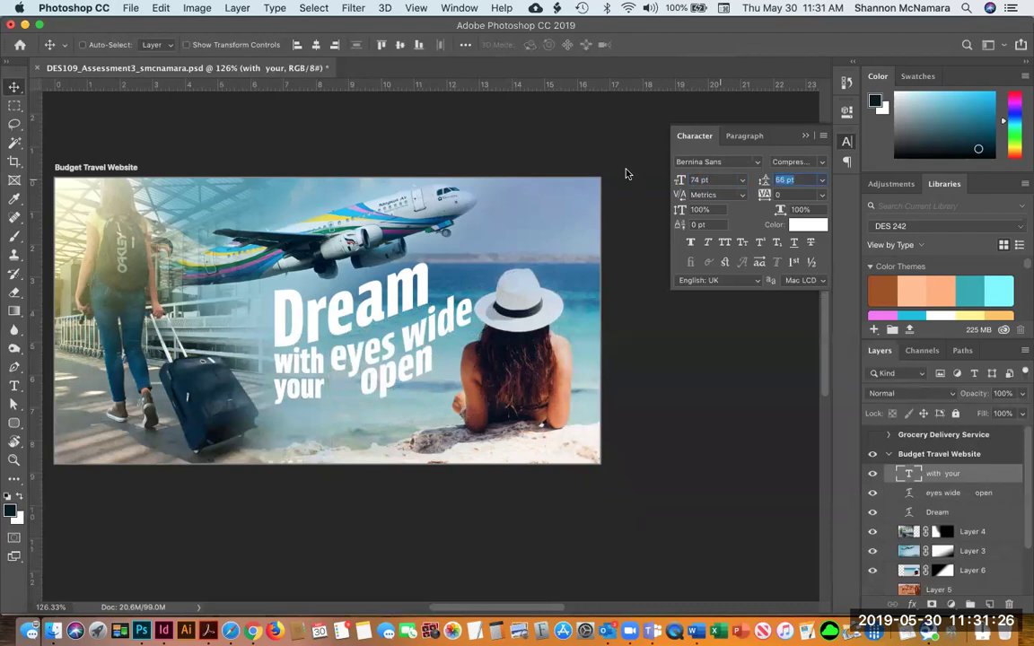
pyautogui.write('54')
pyautogui.click(957, 497)
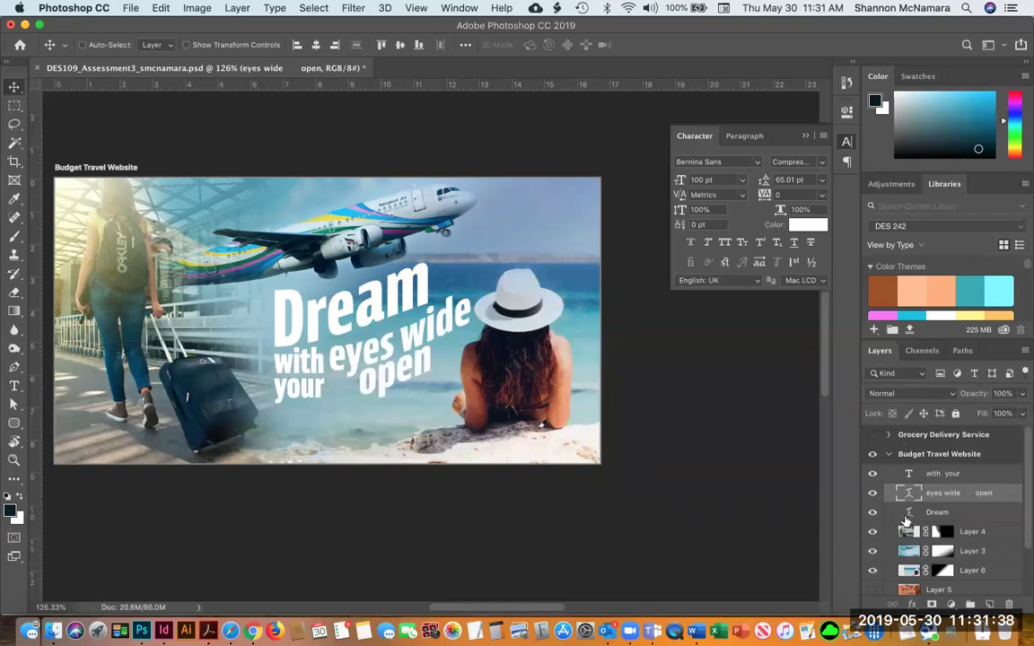
# Step: Add +6% horizontal distortion to the Rise warp of the "Dream" text
pyautogui.hotkey('alt', '[')
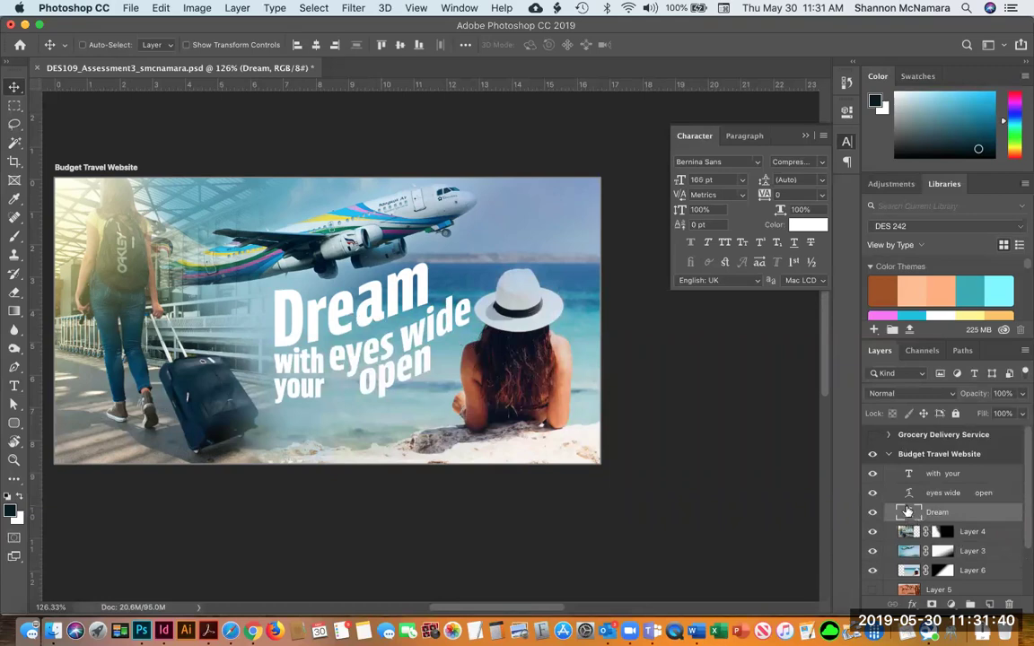
pyautogui.doubleClick(907, 512)
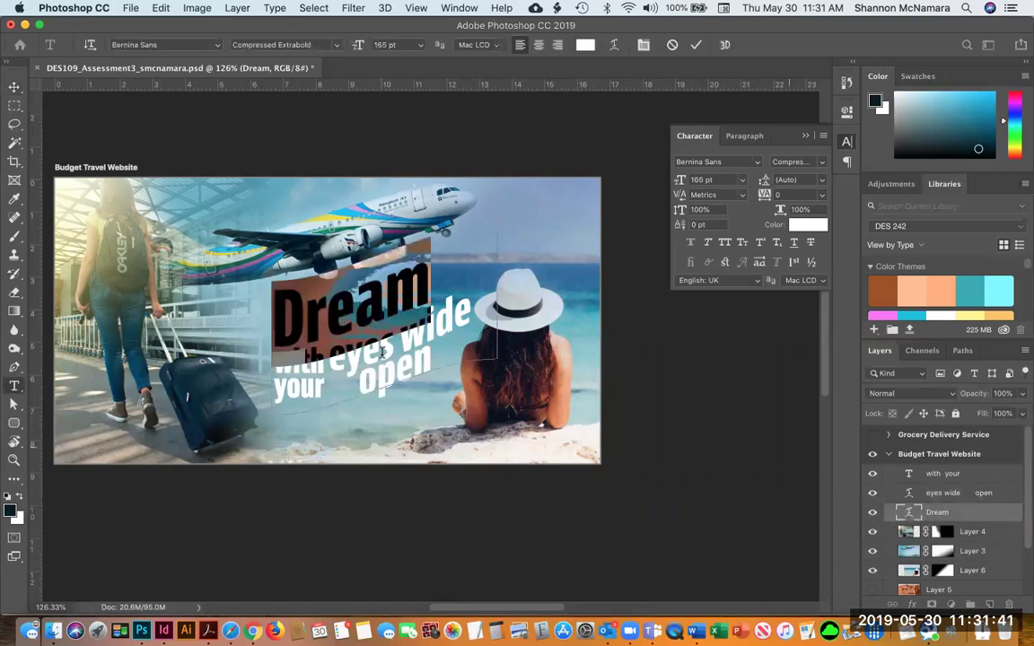
pyautogui.rightClick(452, 370)
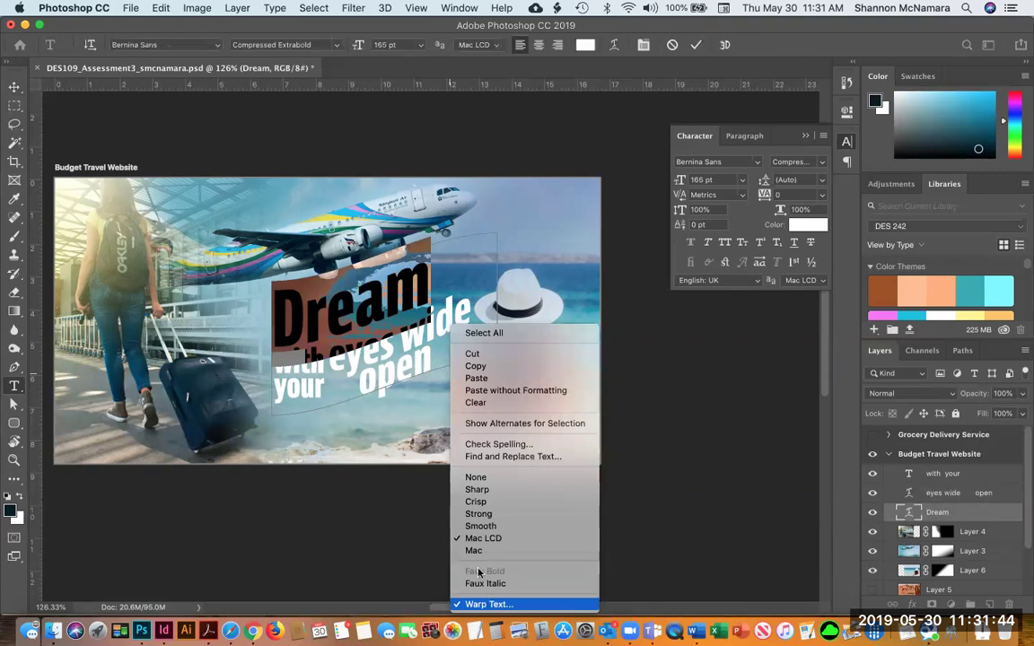
pyautogui.click(489, 604)
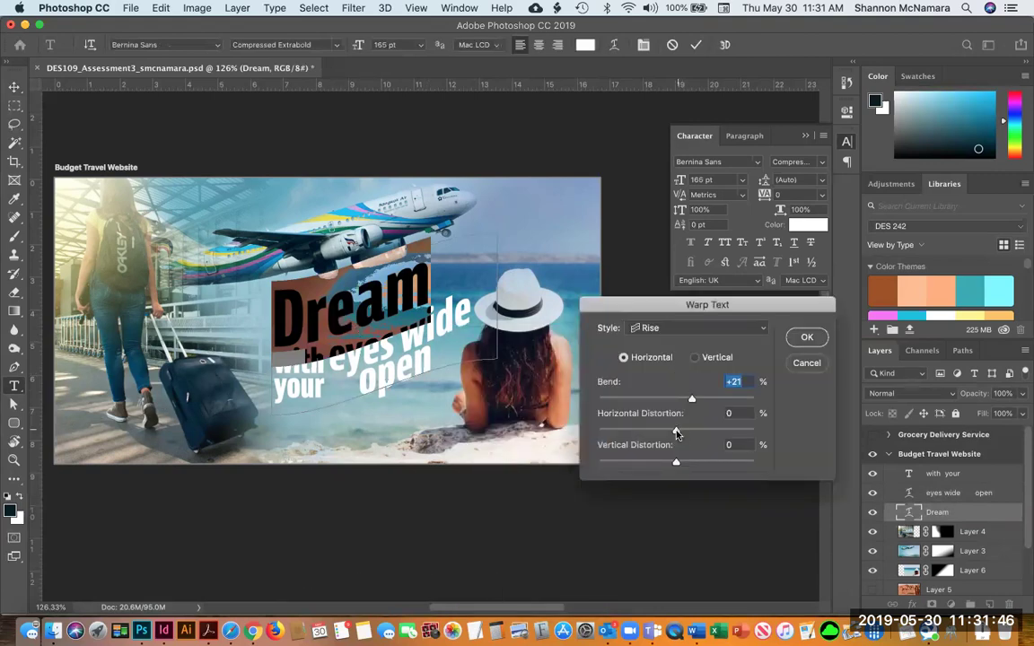
pyautogui.moveTo(677, 434)
pyautogui.mouseDown()
pyautogui.moveTo(690, 431)
pyautogui.moveTo(680, 428)
pyautogui.mouseUp()
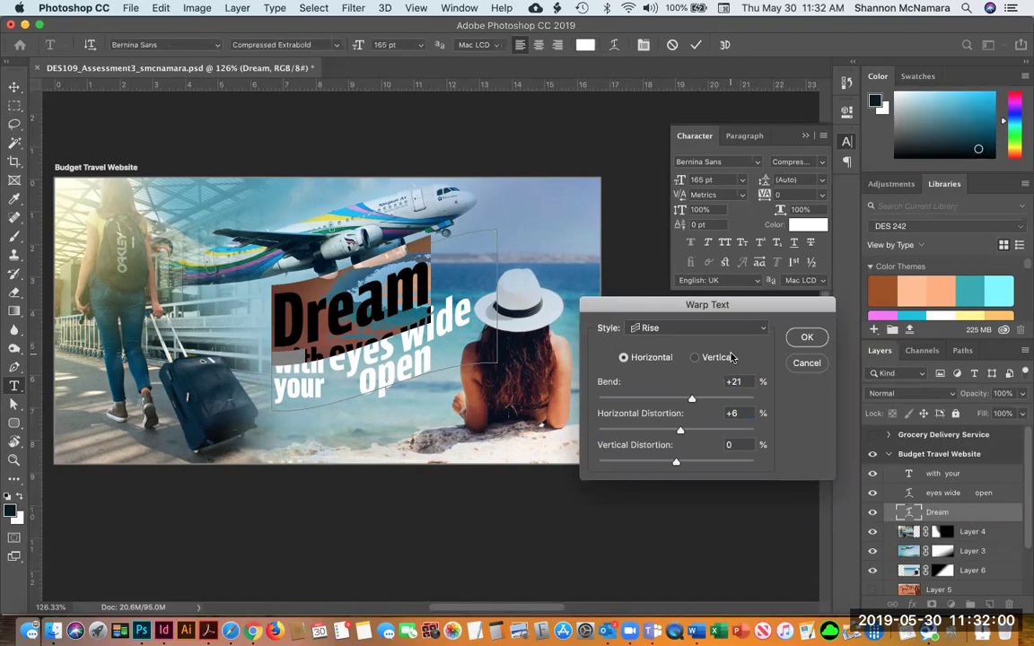
pyautogui.click(806, 338)
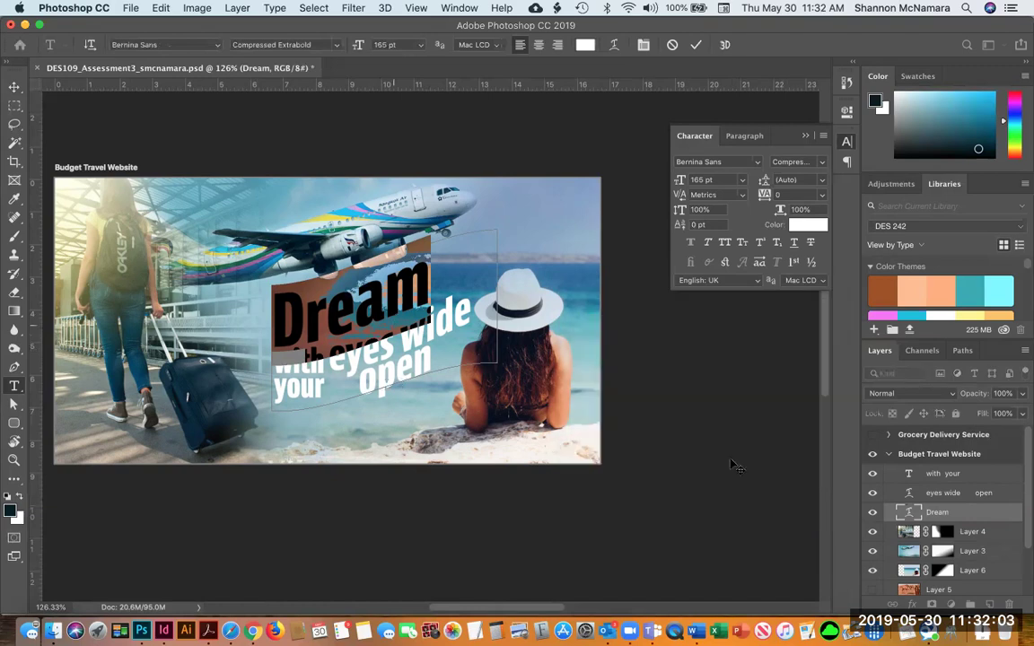
# Step: Copy the full "eyes wide open" text and delete it from its own text layer
pyautogui.click(925, 495)
pyautogui.press('v')
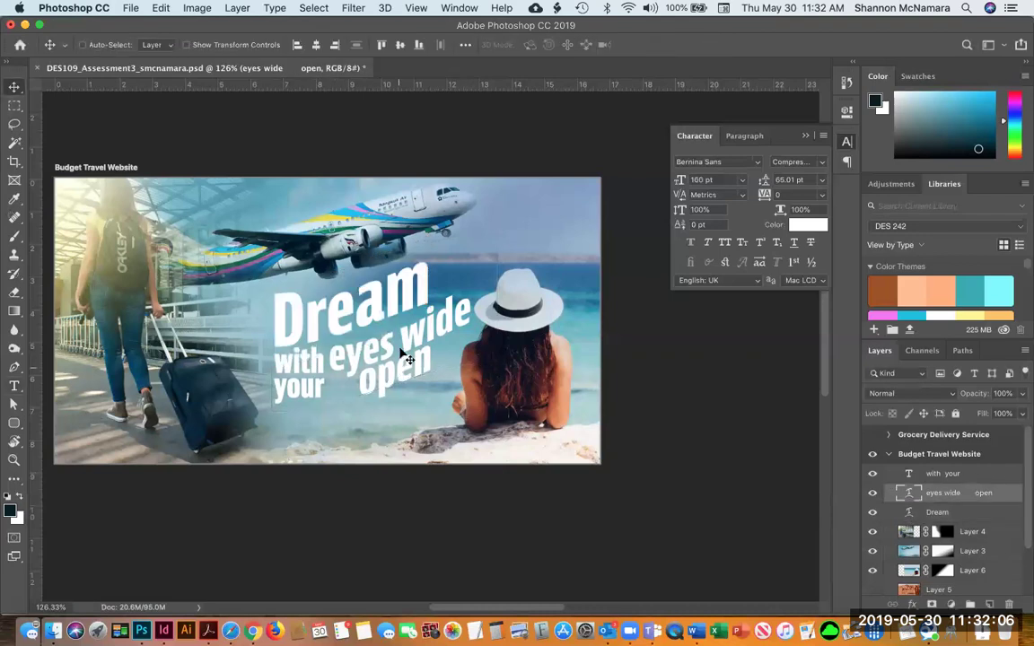
pyautogui.doubleClick(446, 334)
pyautogui.hotkey('ctrl', 'c')
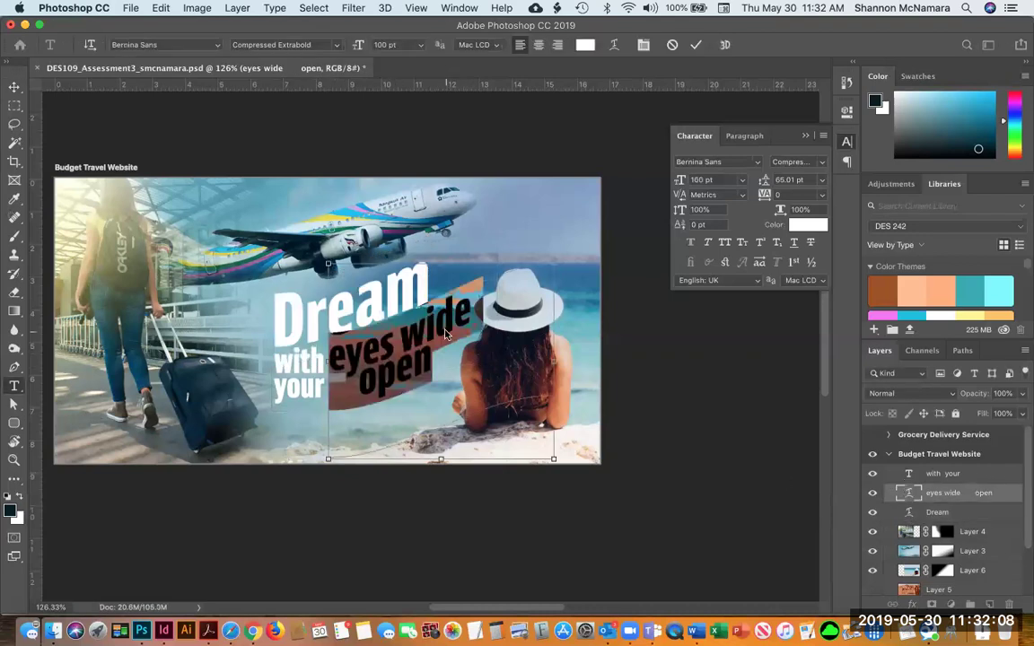
pyautogui.press('BackSpace')
pyautogui.click(14, 87)
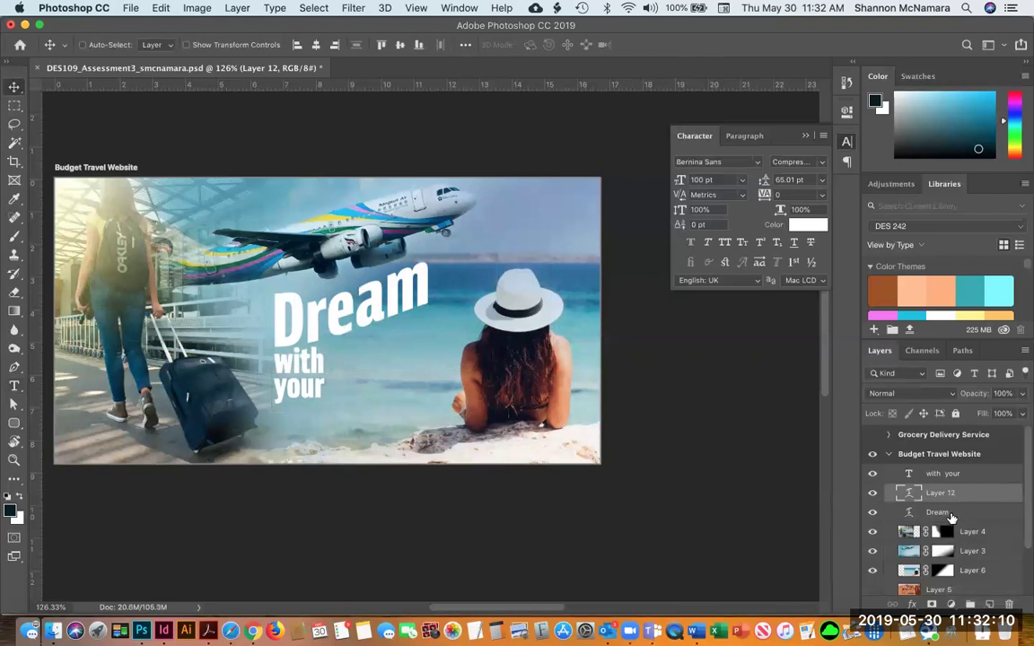
# Step: Paste "eyes wide open" on new lines beneath "Dream" in the same warped text and indent both lines with spaces past "with your"
pyautogui.doubleClick(910, 511)
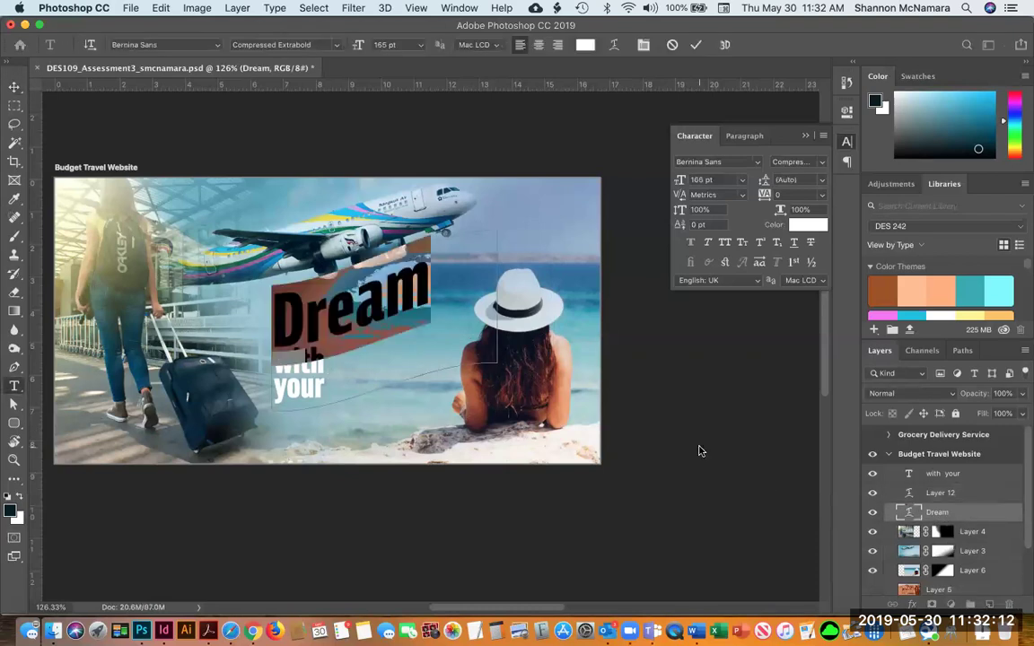
pyautogui.write('Dream')
pyautogui.press('Return')
pyautogui.hotkey('ctrl', 'v')
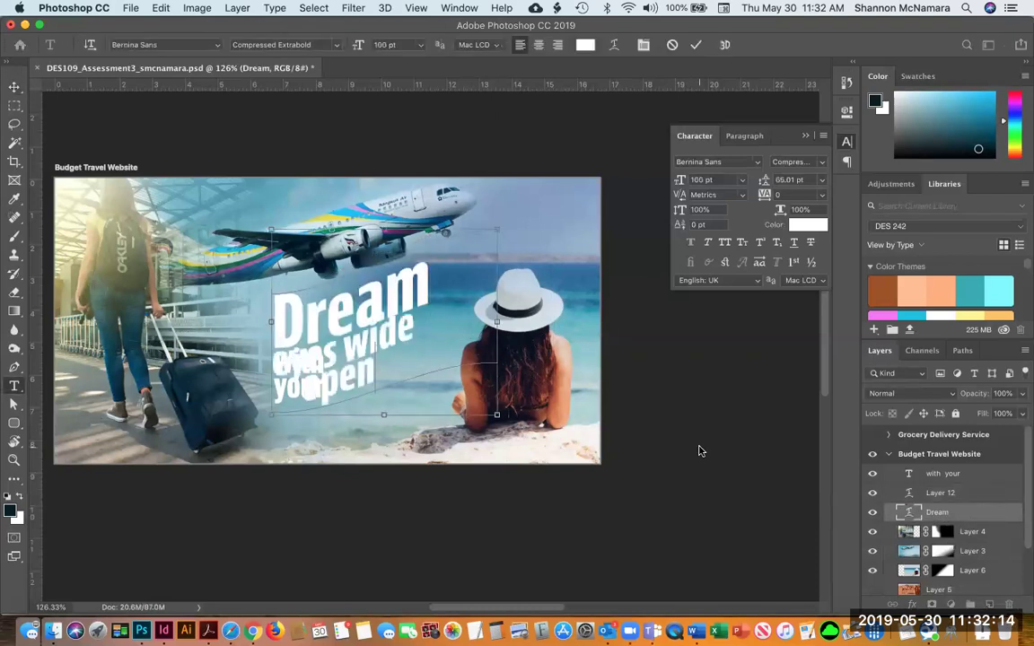
pyautogui.write('with ')
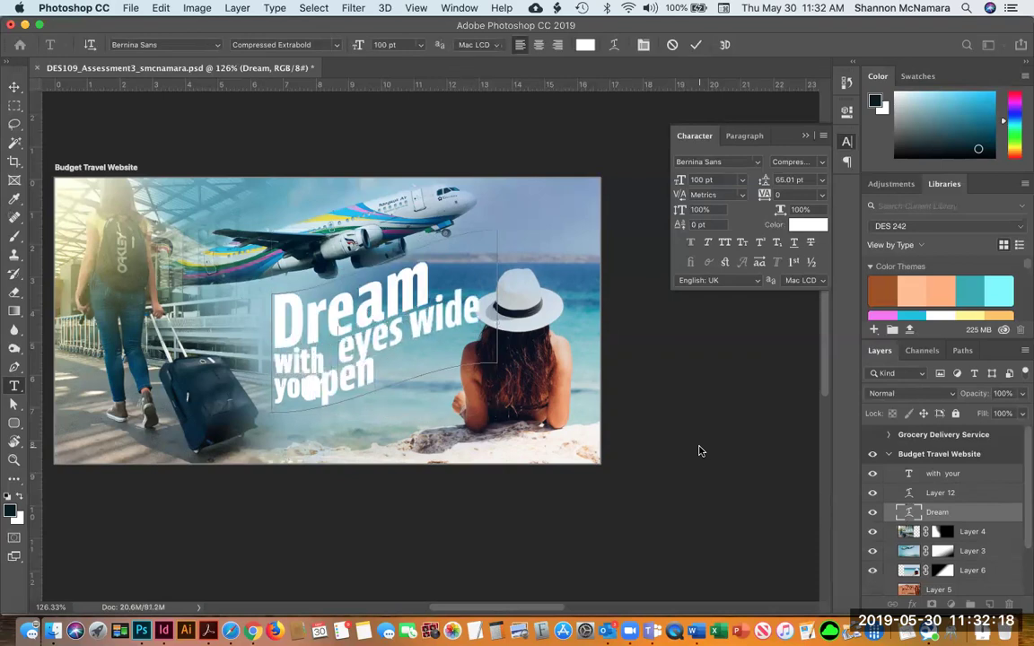
pyautogui.write('ur')
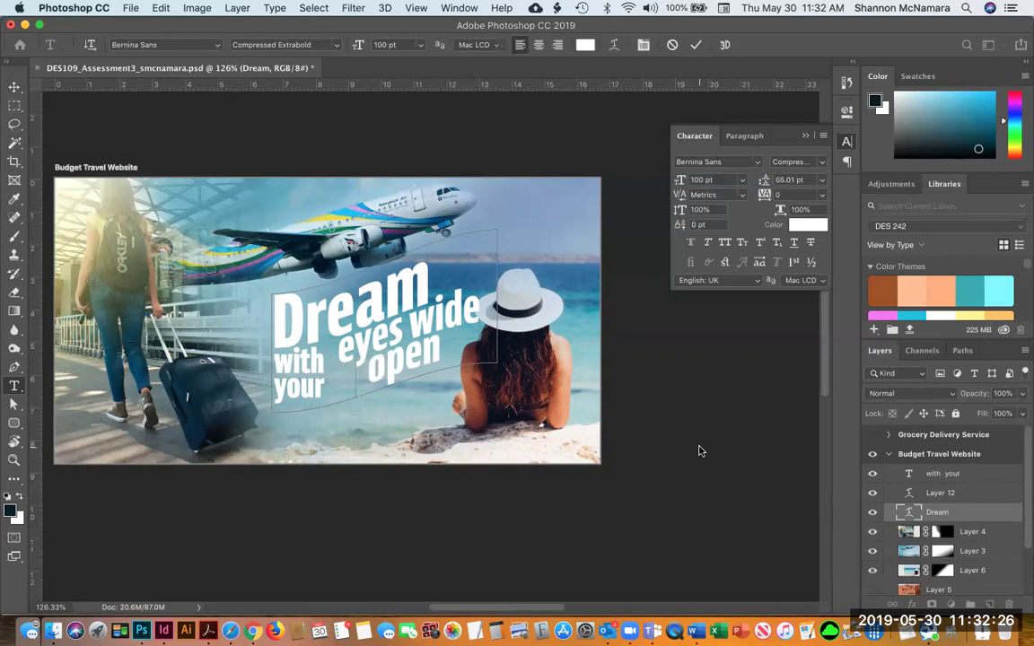
# Step: Pull "eyes wide" closer to "with" by setting the tracking of the indent space before it to -100
pyautogui.press('BackSpace')
pyautogui.hotkey('shift', 'Left')
pyautogui.hotkey('alt', 'Left')
pyautogui.hotkey('alt', 'Left')
pyautogui.hotkey('alt', 'Left')
pyautogui.hotkey('alt', 'Left')
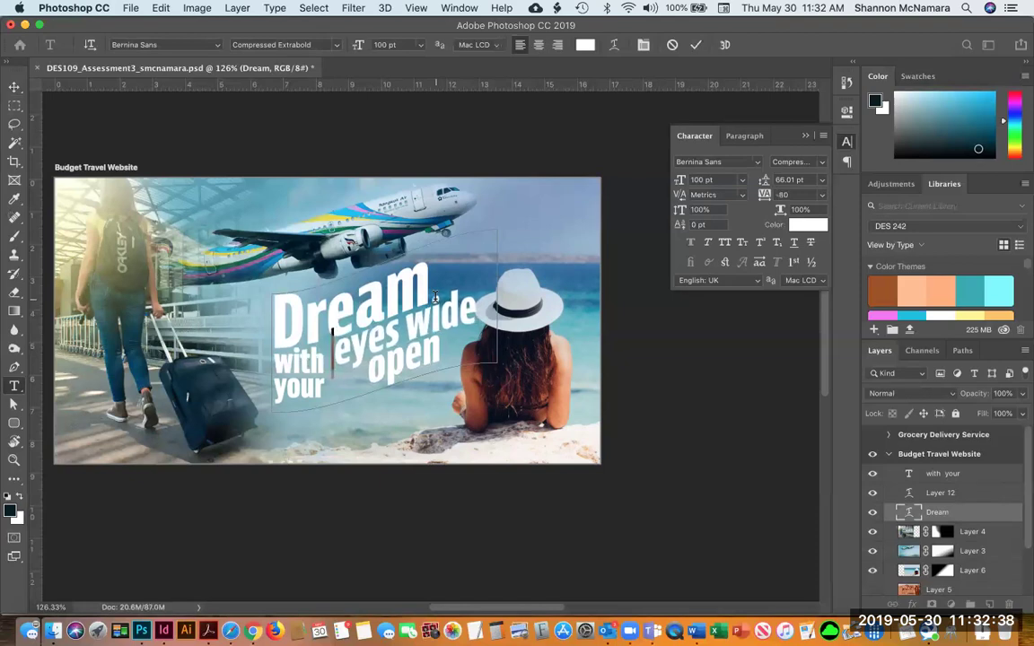
pyautogui.hotkey('alt', 'Left')
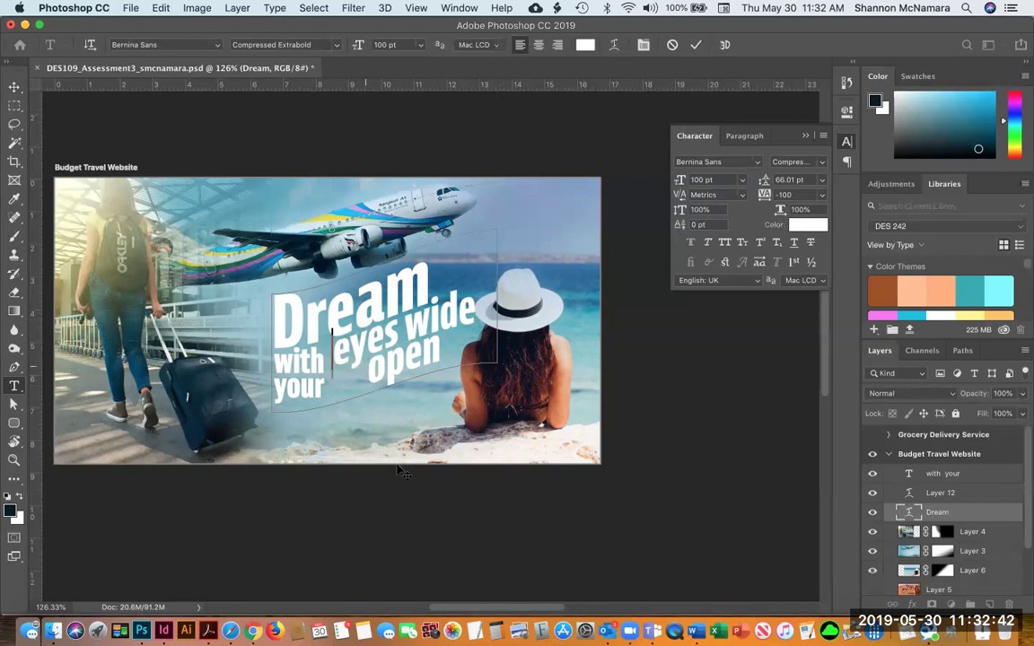
# Step: Pull "open" back under "eyes wide" by setting the tracking of its indent to -80
pyautogui.press('Down')
pyautogui.hotkey('alt', 'Left')
pyautogui.hotkey('alt', 'Left')
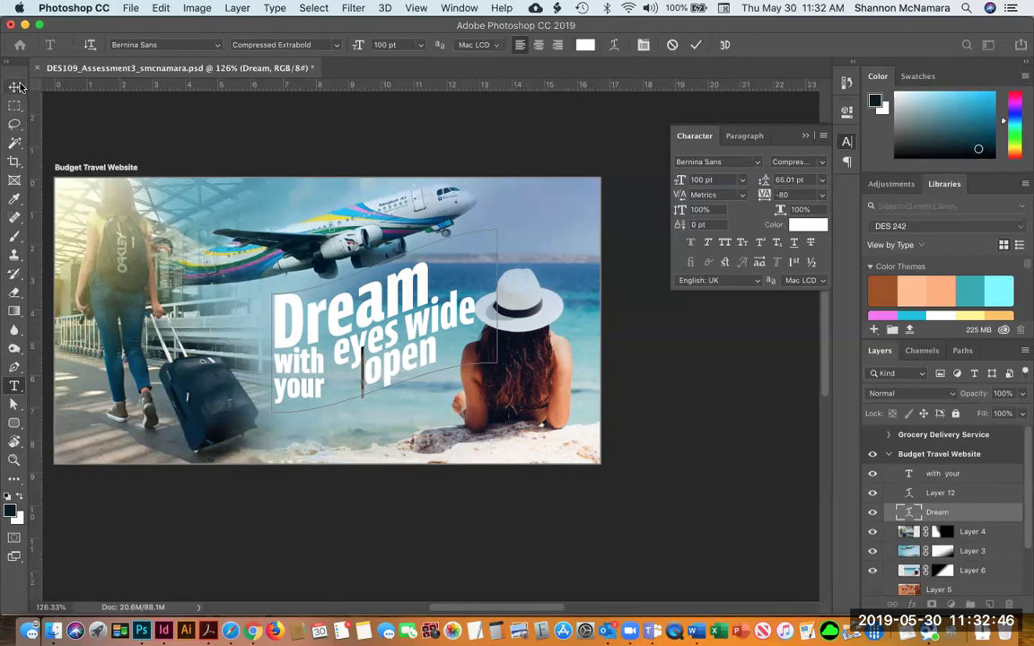
# Step: Nudge the warped "Dream eyes wide open" text and the "with your" text slightly to the left together
pyautogui.click(16, 86)
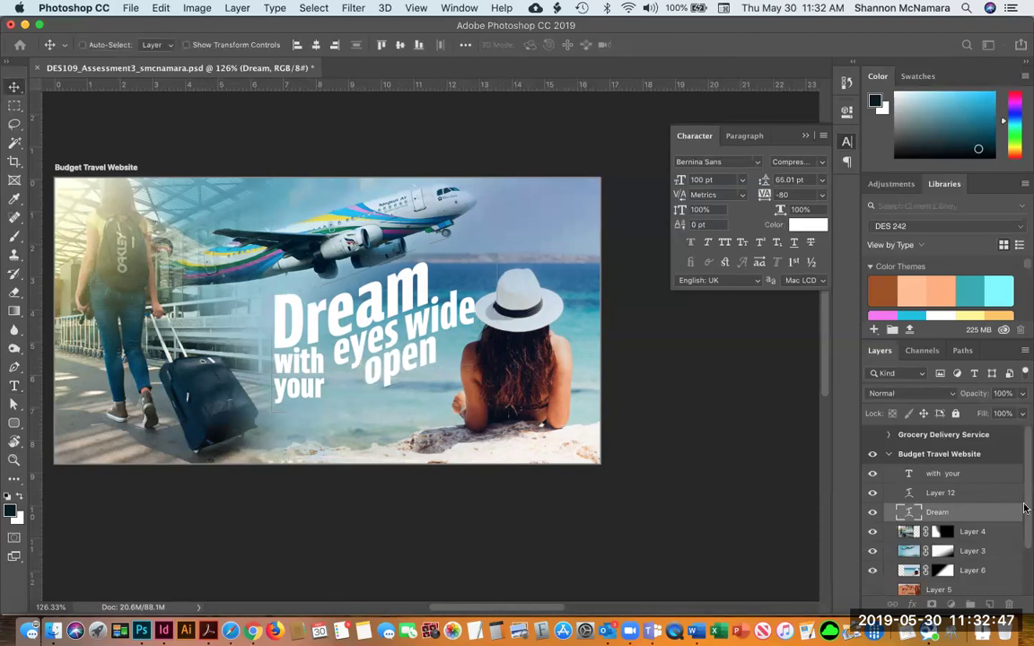
pyautogui.click(954, 476)
pyautogui.press('Left')
pyautogui.press('Left')
pyautogui.press('Left')
pyautogui.press('Left')
pyautogui.press('Left')
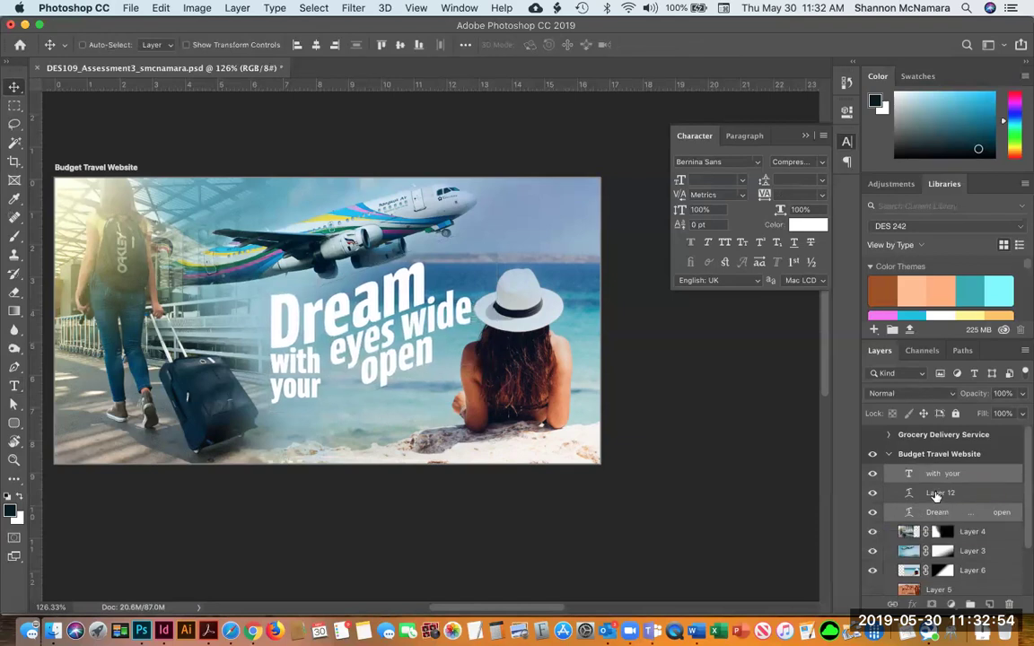
# Step: Delete the leftover text layer "Layer 12" from the Budget Travel Website artboard
pyautogui.click(936, 495)
pyautogui.click(1010, 604)
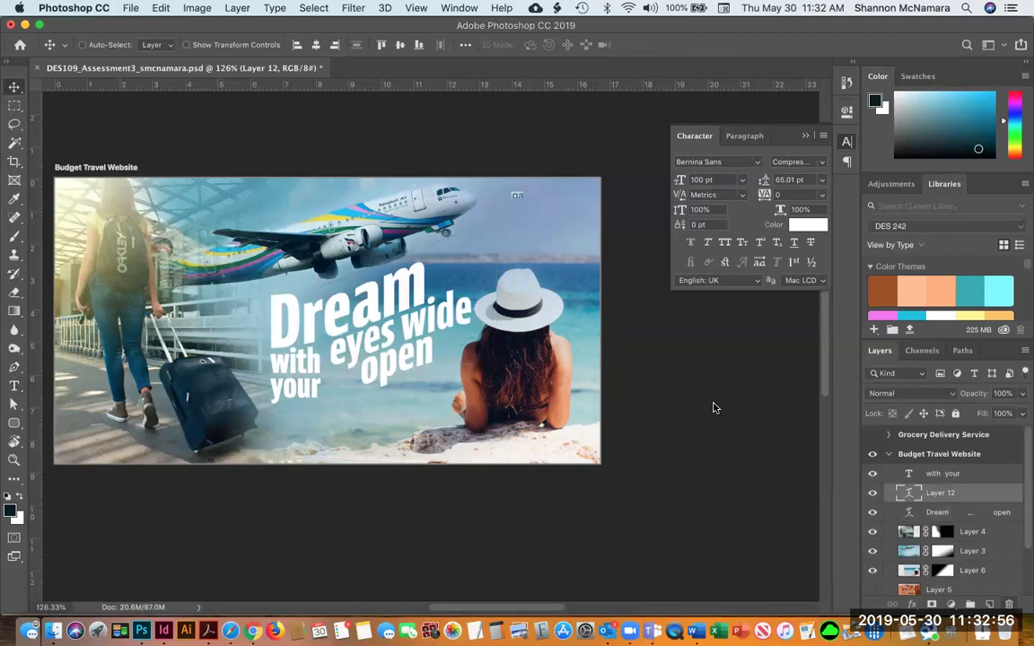
pyautogui.click(618, 228)
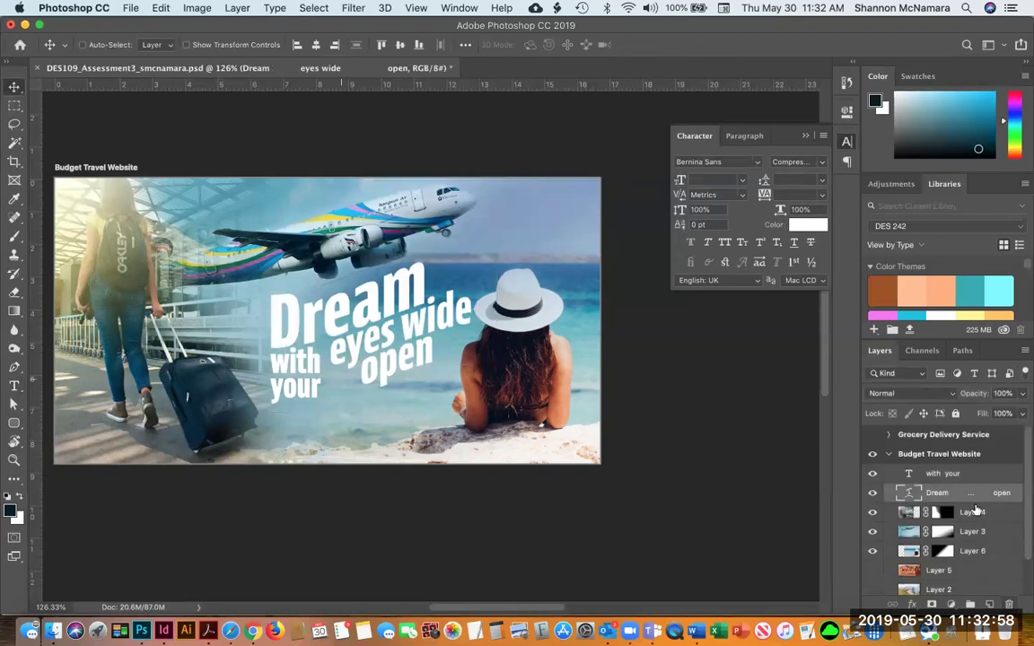
# Step: Try All Caps on the "with your" text and switch it back to lowercase
pyautogui.click(942, 473)
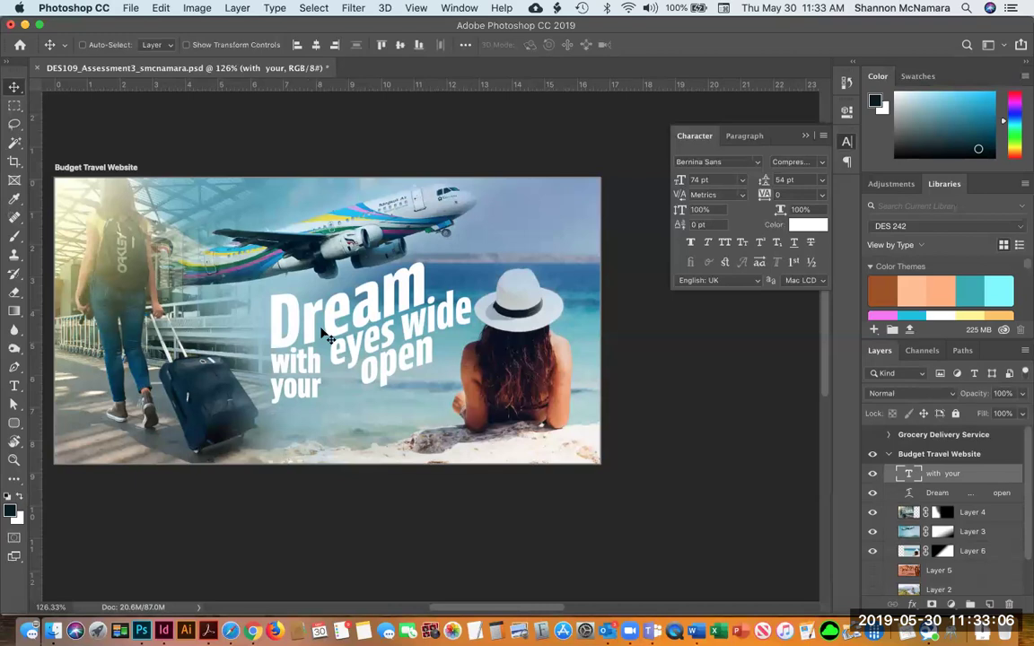
pyautogui.click(725, 242)
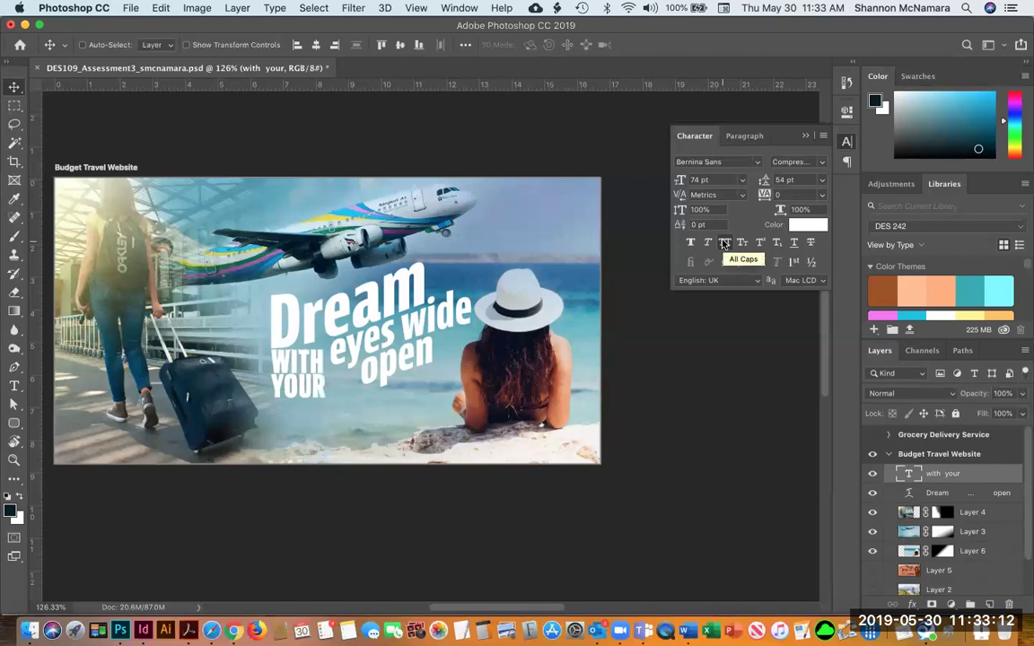
pyautogui.click(725, 244)
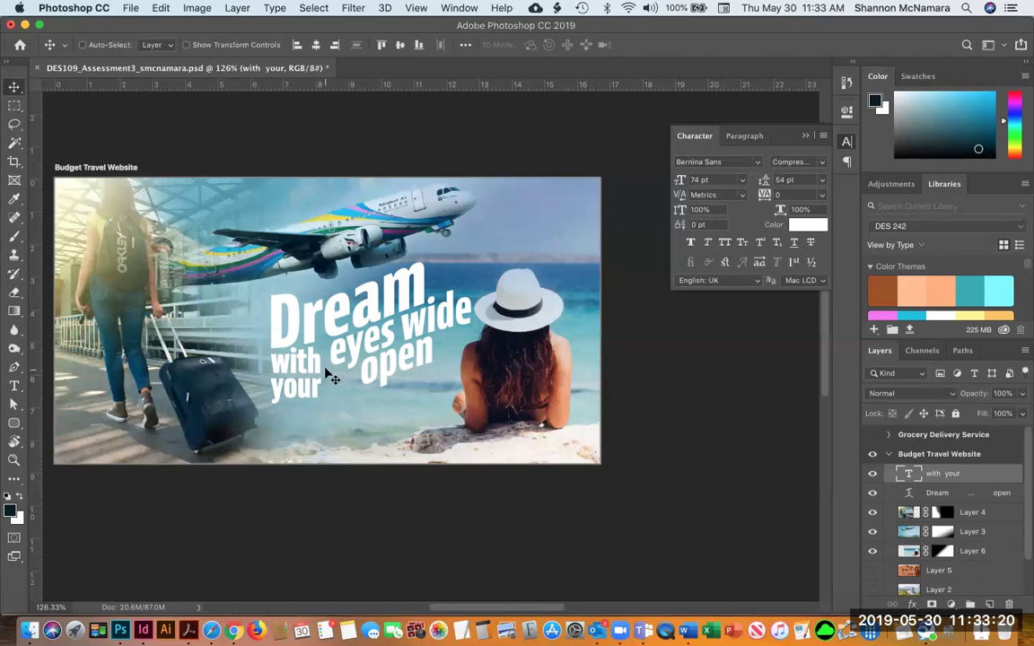
# Step: Rotate the "with your" text about -14° and skew it about -13.6° horizontally, positioning it beneath "Dream" to match the warped slant
pyautogui.press('super+t')
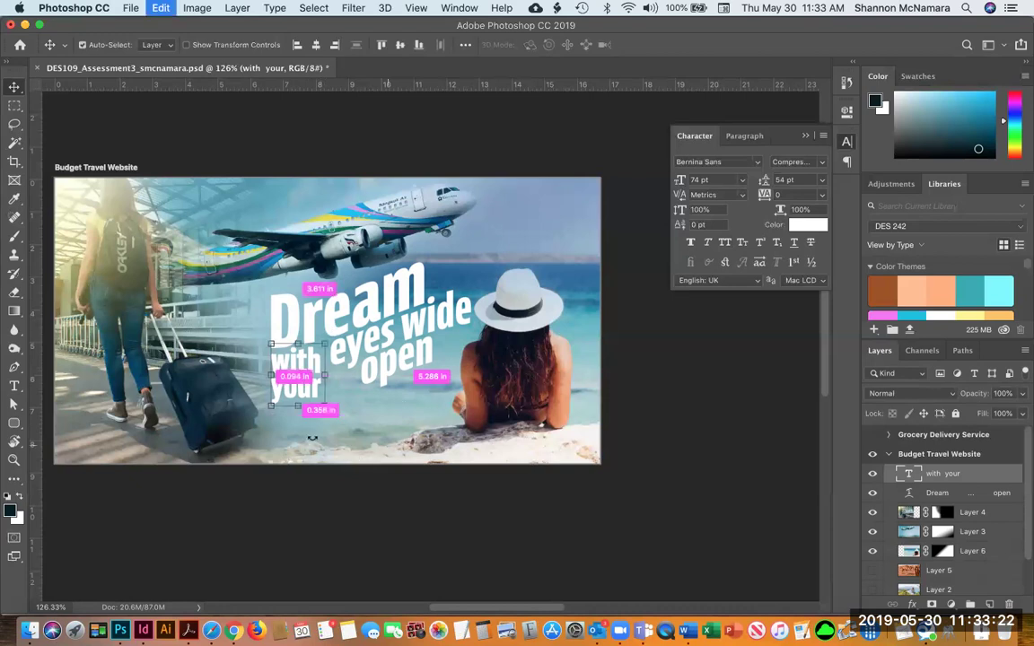
pyautogui.moveTo(355, 418); pyautogui.dragTo(362, 400)
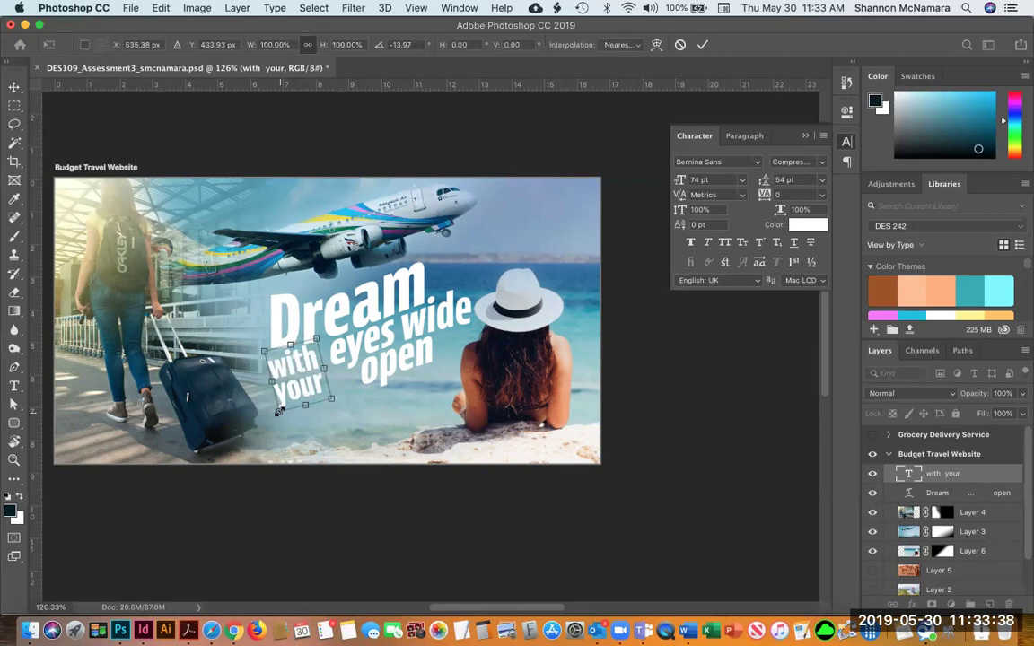
pyautogui.moveTo(274, 417); pyautogui.dragTo(266, 419)
pyautogui.moveTo(289, 366); pyautogui.dragTo(309, 367)
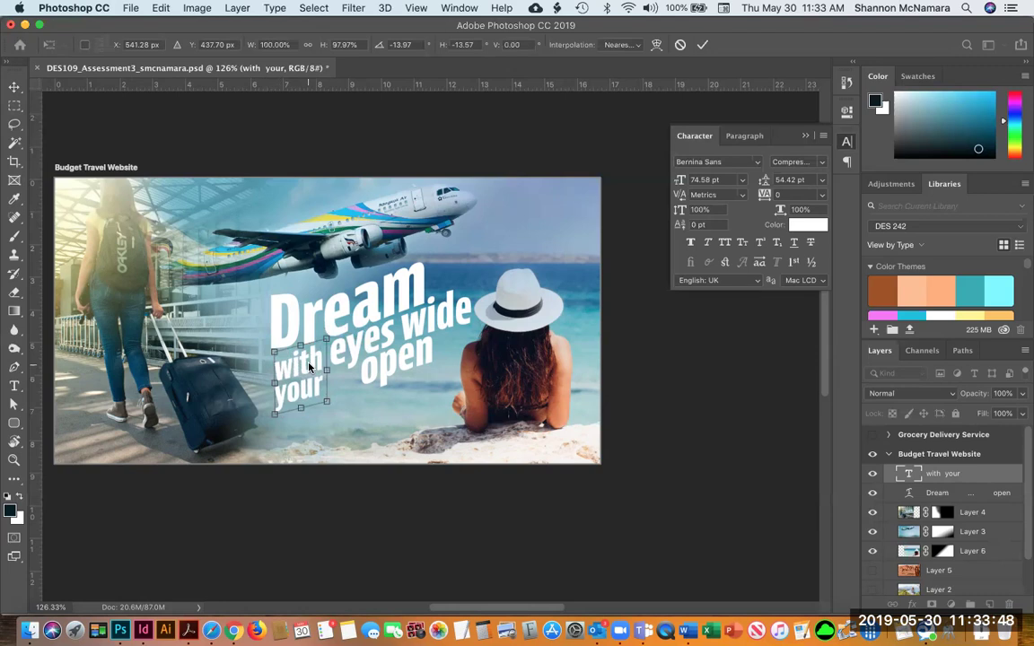
pyautogui.press('Return')
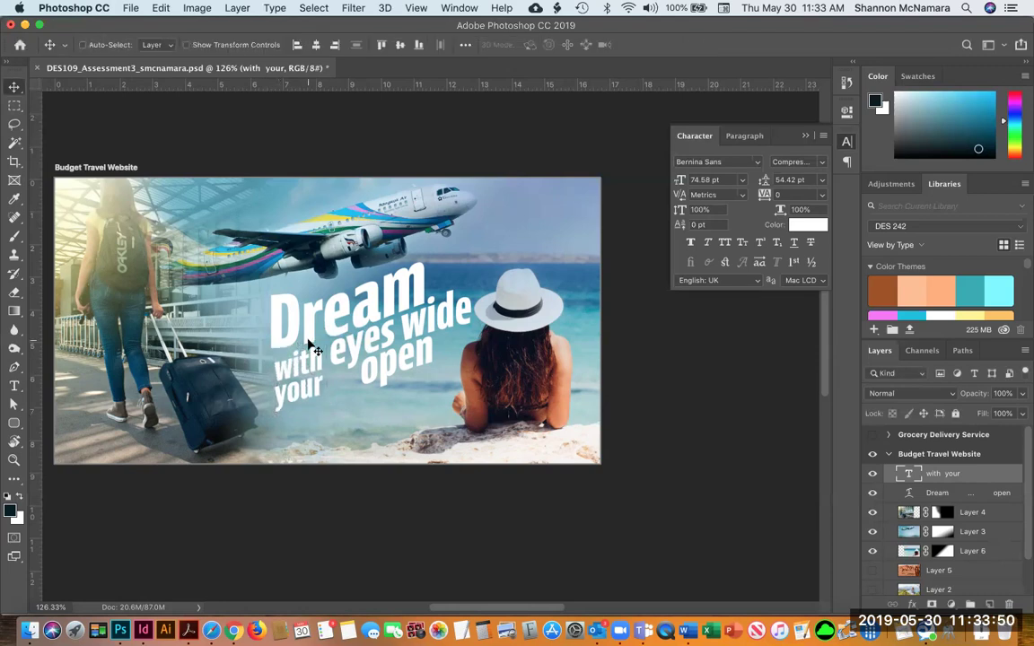
# Step: Save the document with the finished text arrangement
pyautogui.press('super+minus')
pyautogui.press('super+minus')
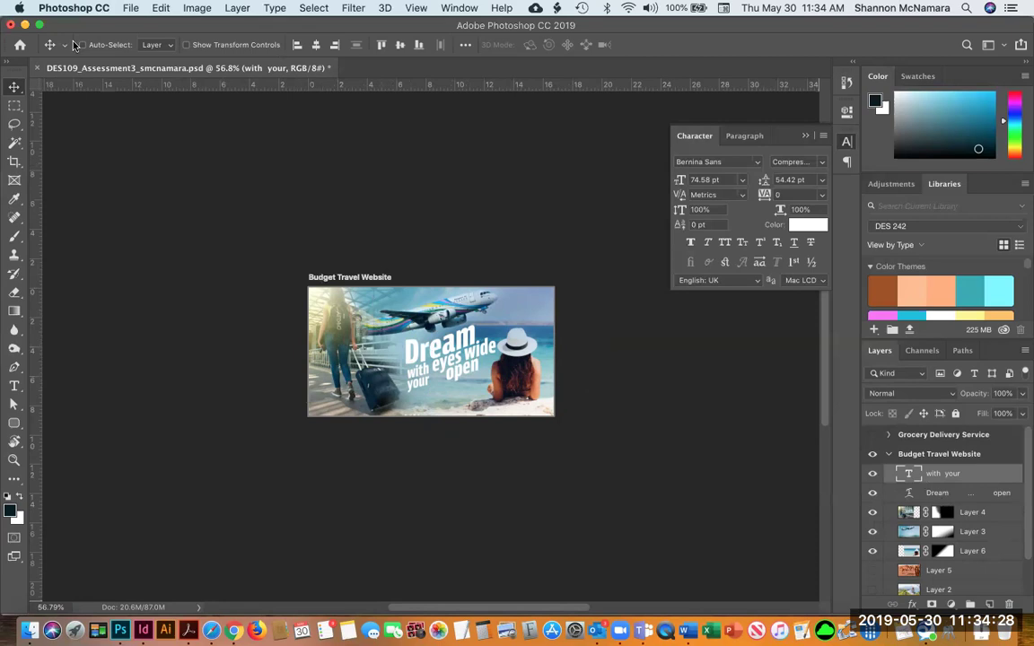
pyautogui.press('super+s')
# Step: Collapse the Budget Travel Website artboard, show the Grocery Delivery Service and Fitness Club artboards again, and save the document
pyautogui.click(888, 457)
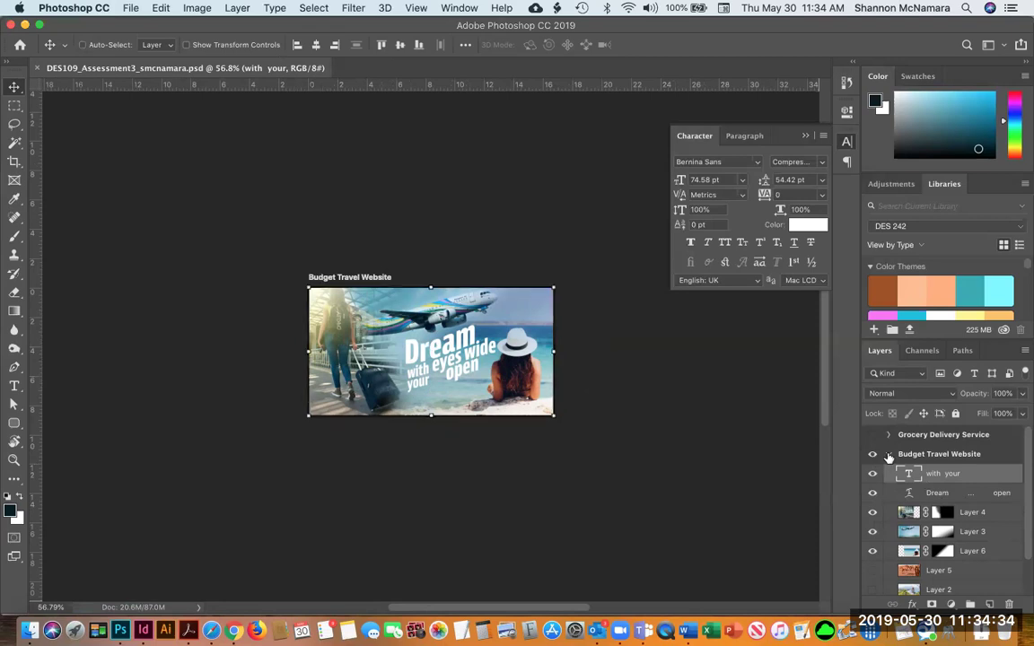
pyautogui.click(889, 457)
pyautogui.click(872, 435)
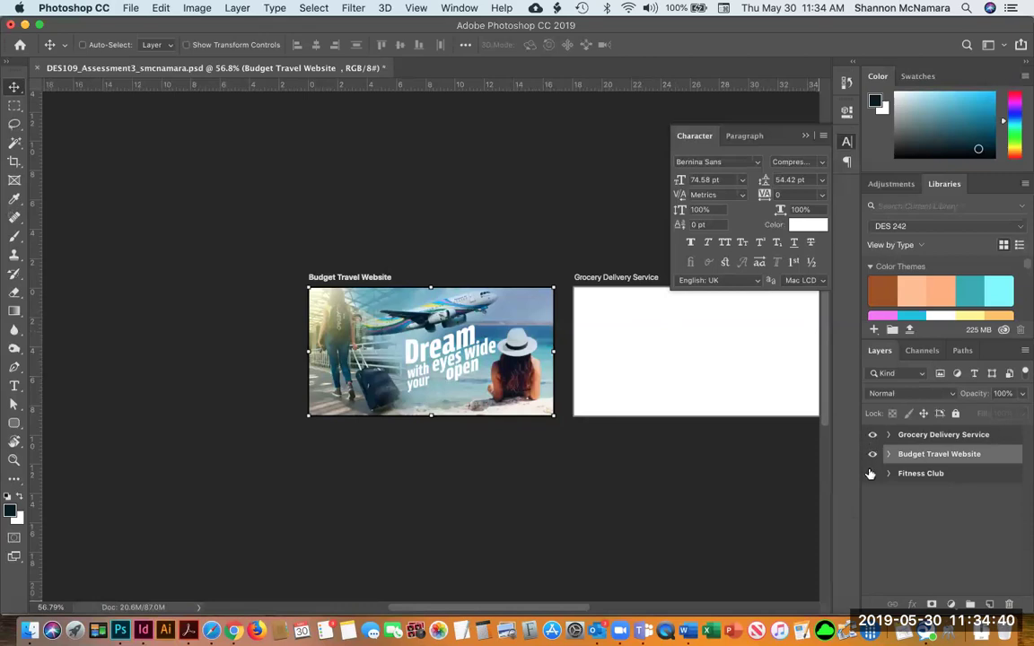
pyautogui.click(870, 473)
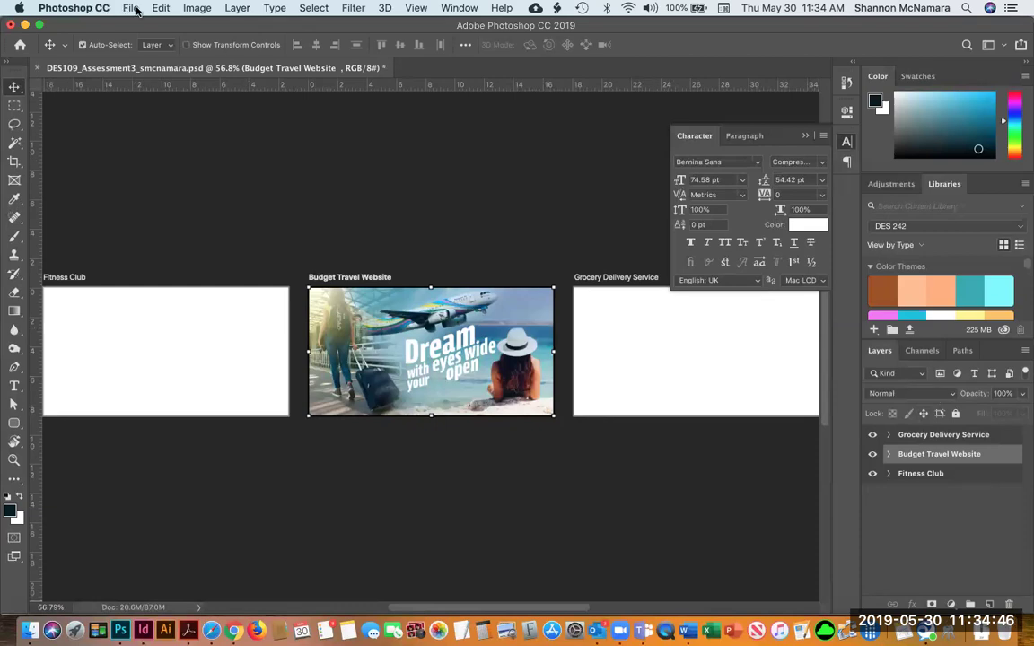
pyautogui.press('super+s')
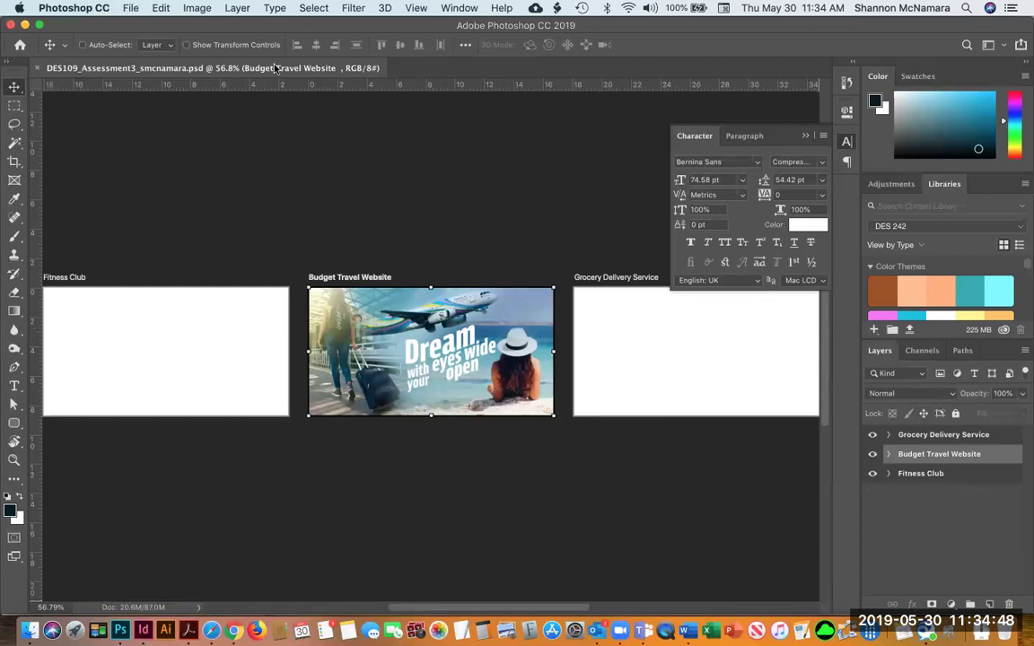
# Step: Save the document as a Photoshop PDF in the NEW folder, keeping layers and Photoshop editing capabilities
pyautogui.click(131, 7)
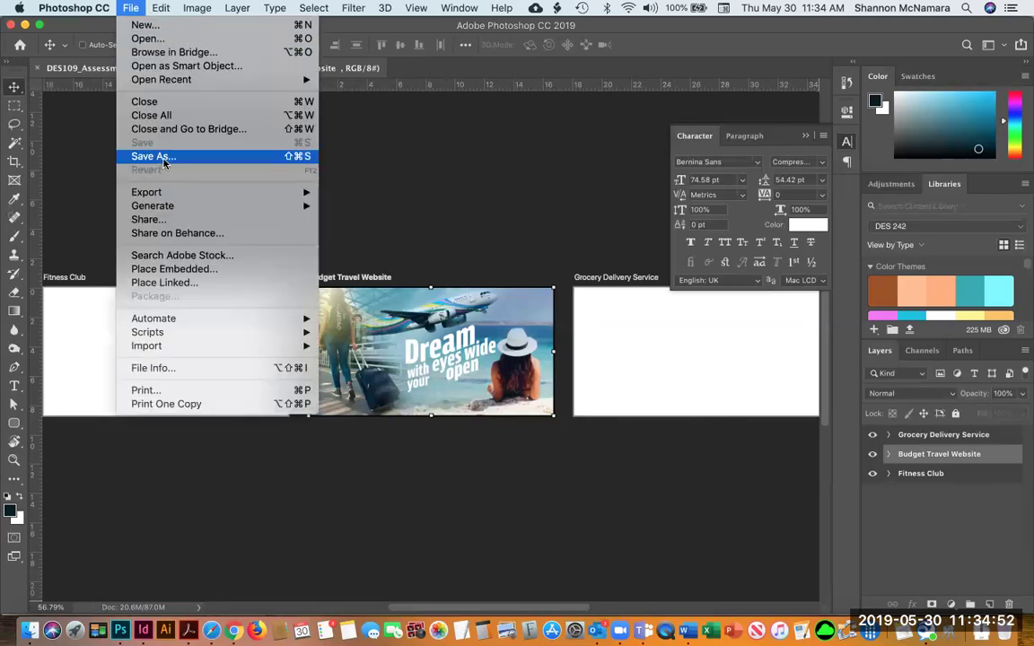
pyautogui.click(164, 159)
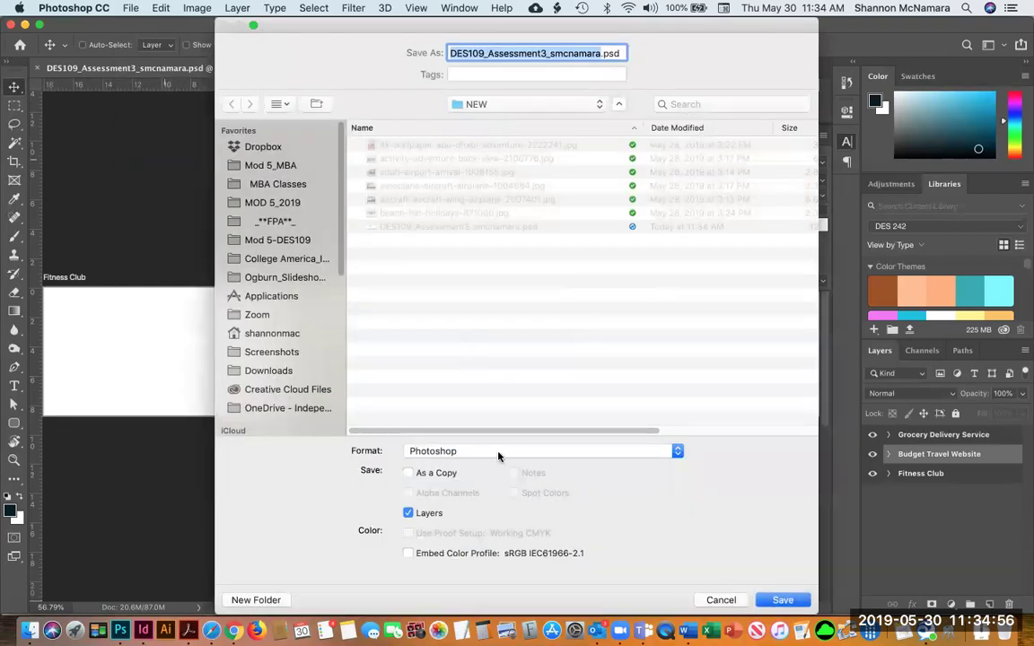
pyautogui.click(499, 453)
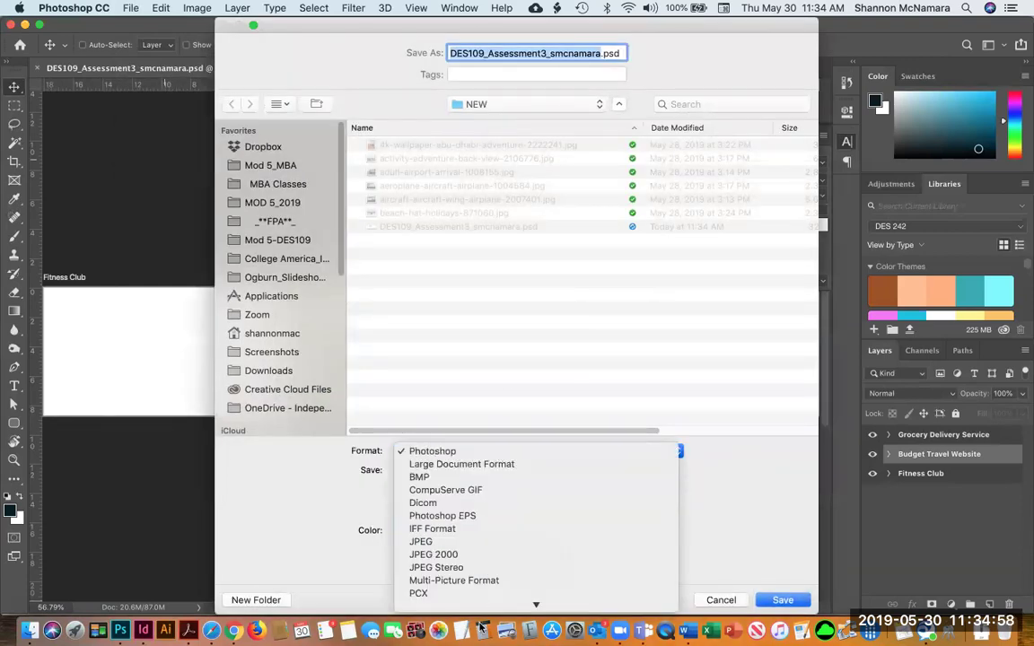
pyautogui.moveTo(536, 604)
pyautogui.click(483, 487)
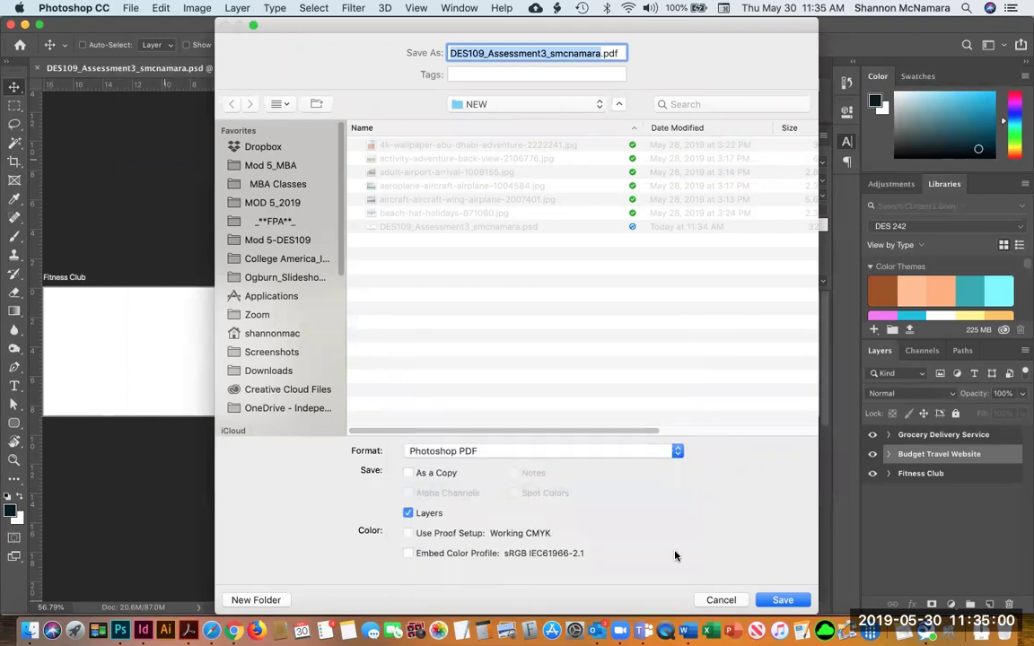
pyautogui.click(784, 600)
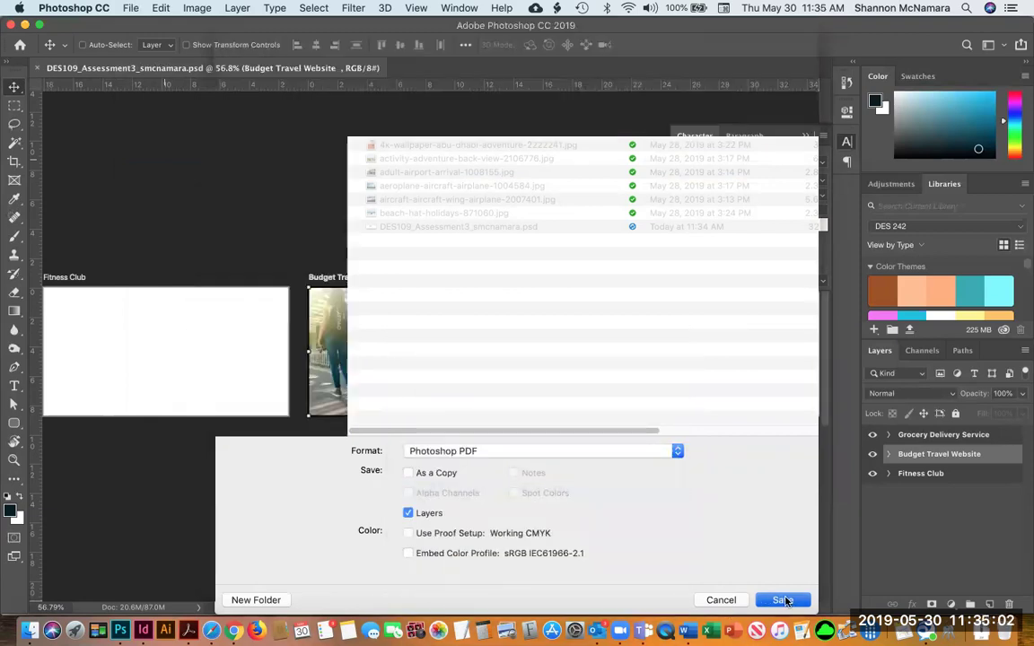
pyautogui.click(622, 243)
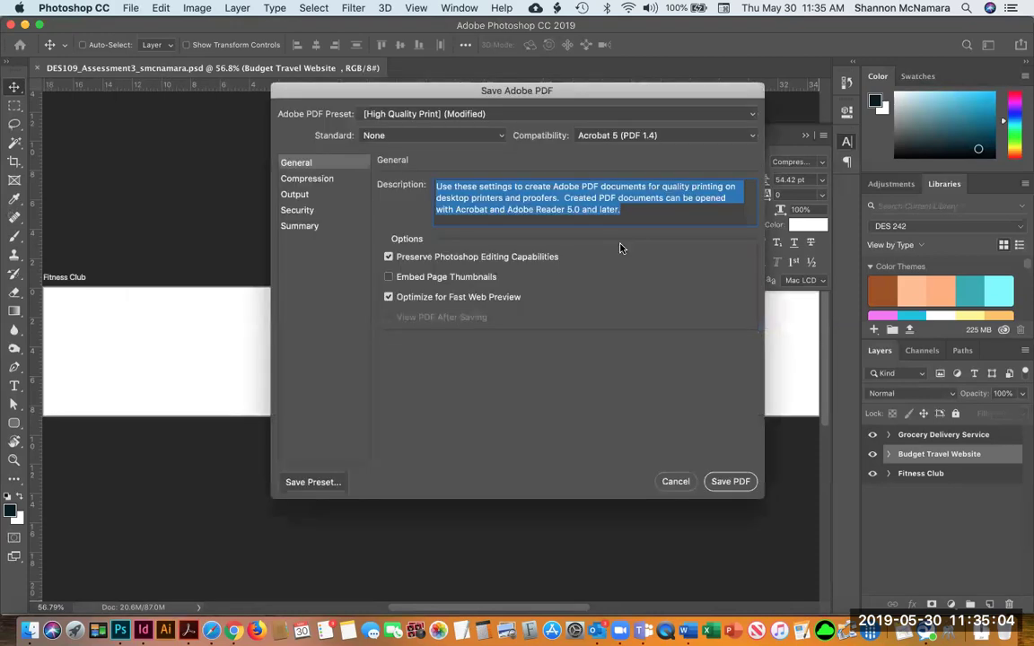
pyautogui.click(730, 482)
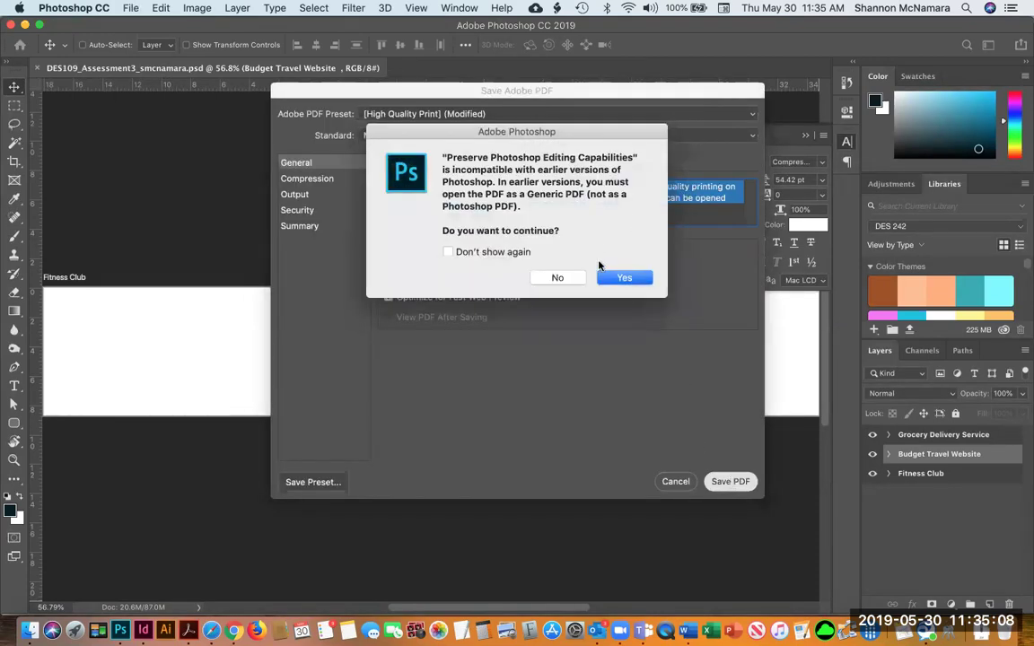
pyautogui.click(627, 279)
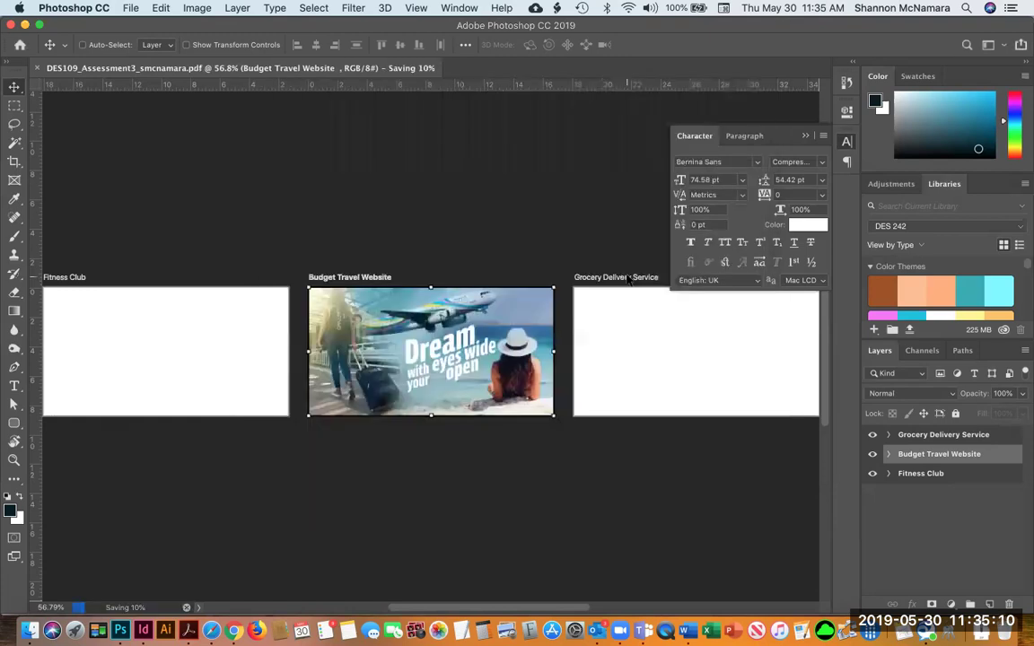
# Step: Open the saved PDF from the NEW folder in Finder, check its page in Acrobat, and close it
pyautogui.click(27, 631)
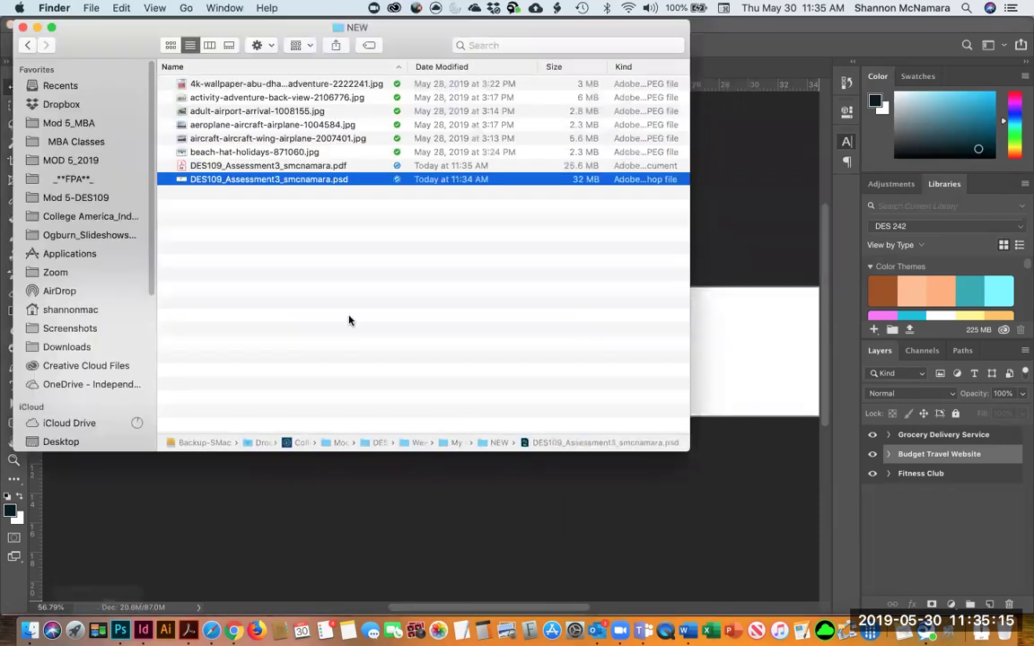
pyautogui.doubleClick(273, 166)
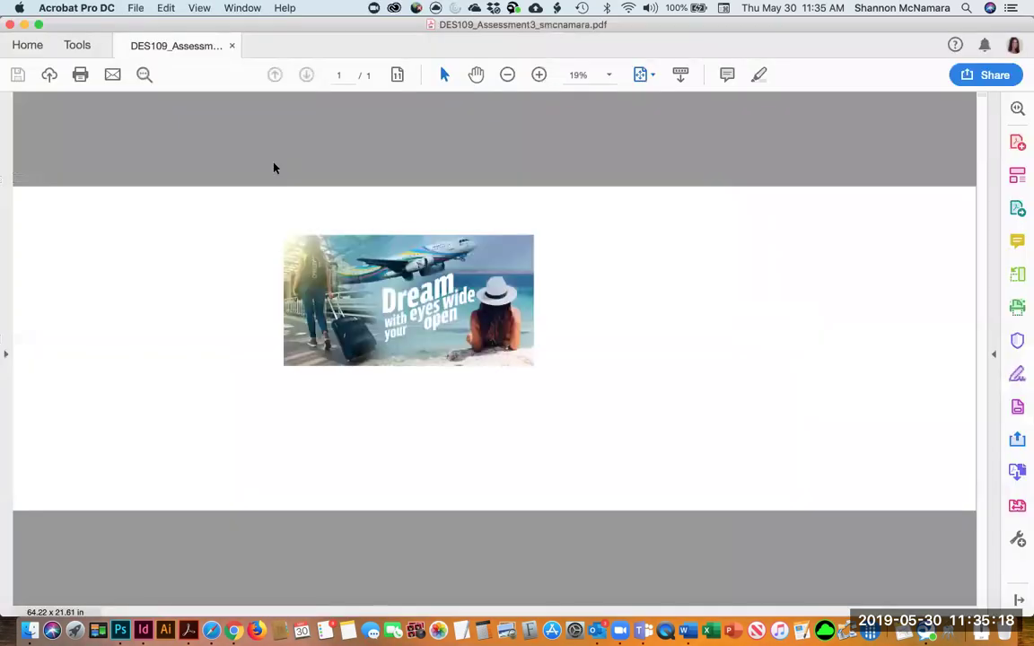
pyautogui.click(231, 46)
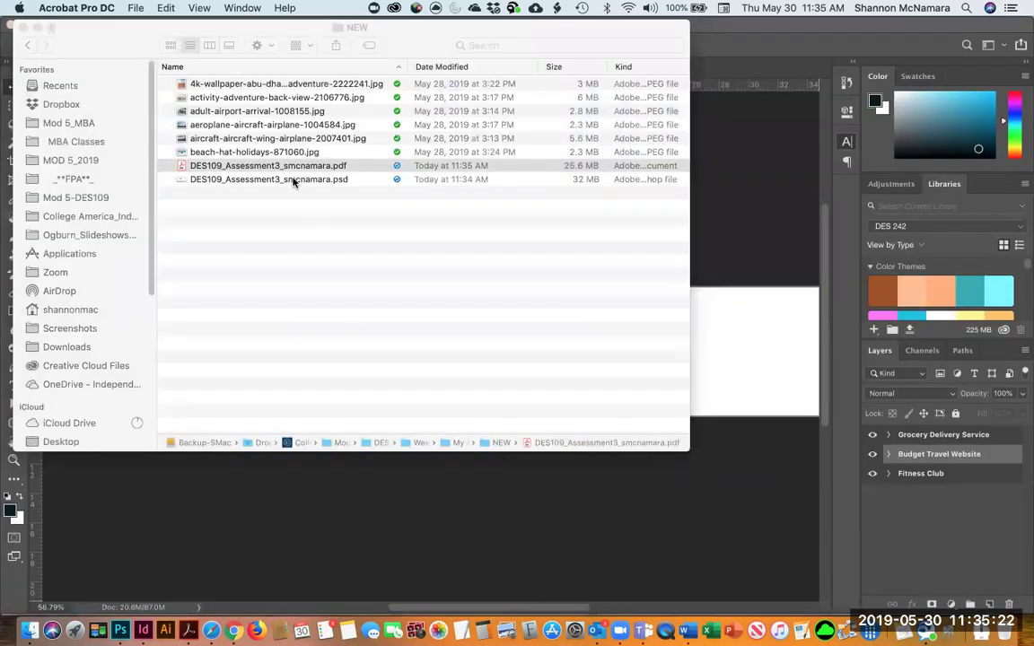
# Step: Reopen the assessment PSD in Photoshop and export the selected artboard with Artboards to PDF as a multi-page document in the NEW folder
pyautogui.doubleClick(293, 179)
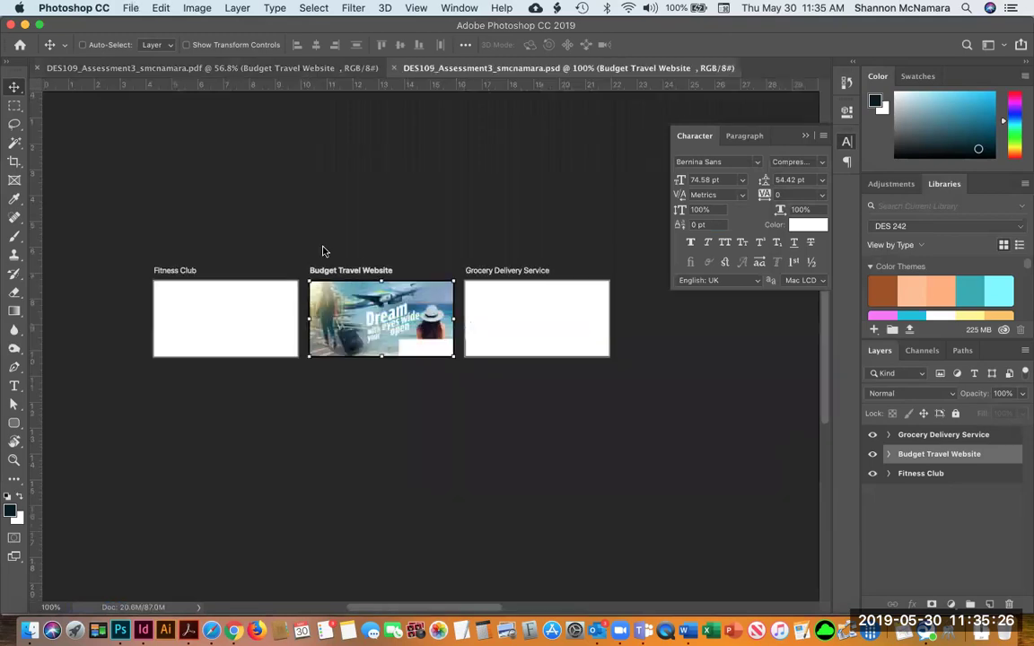
pyautogui.click(131, 9)
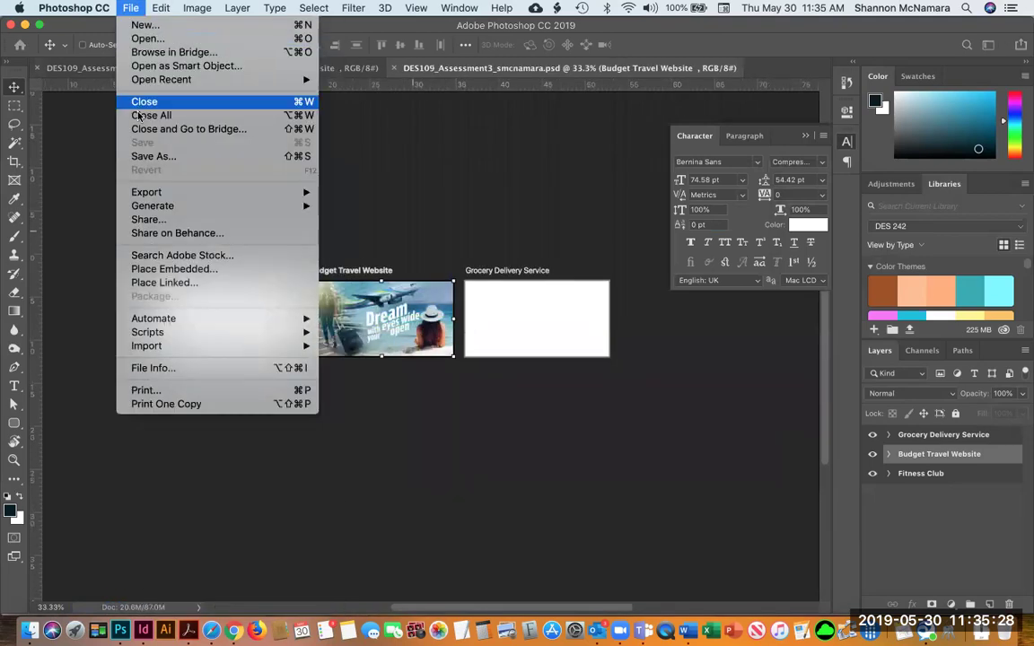
pyautogui.moveTo(154, 191)
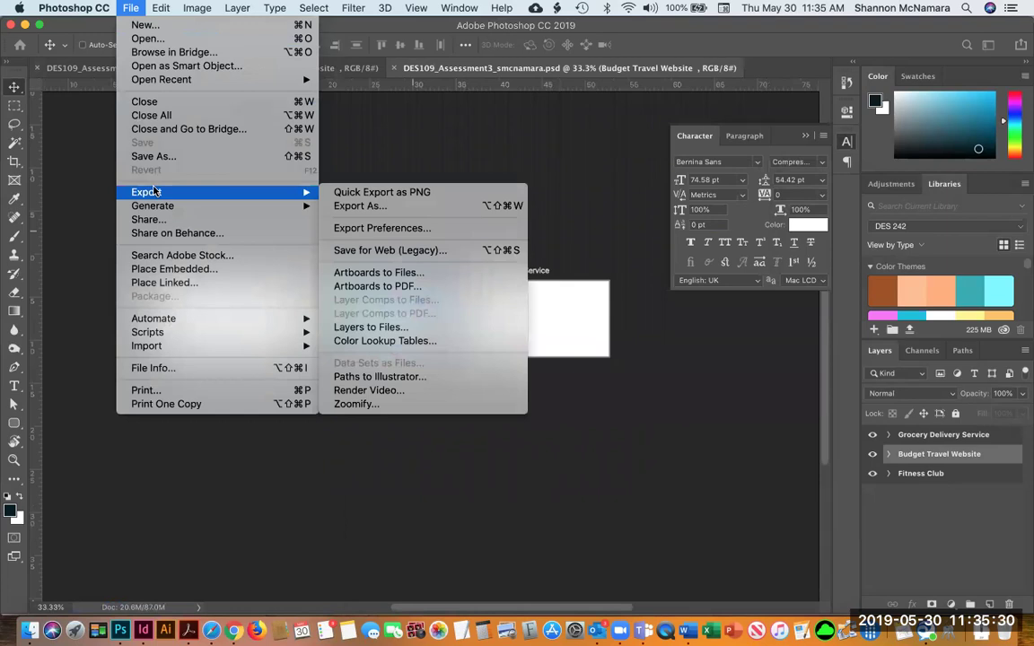
pyautogui.click(377, 294)
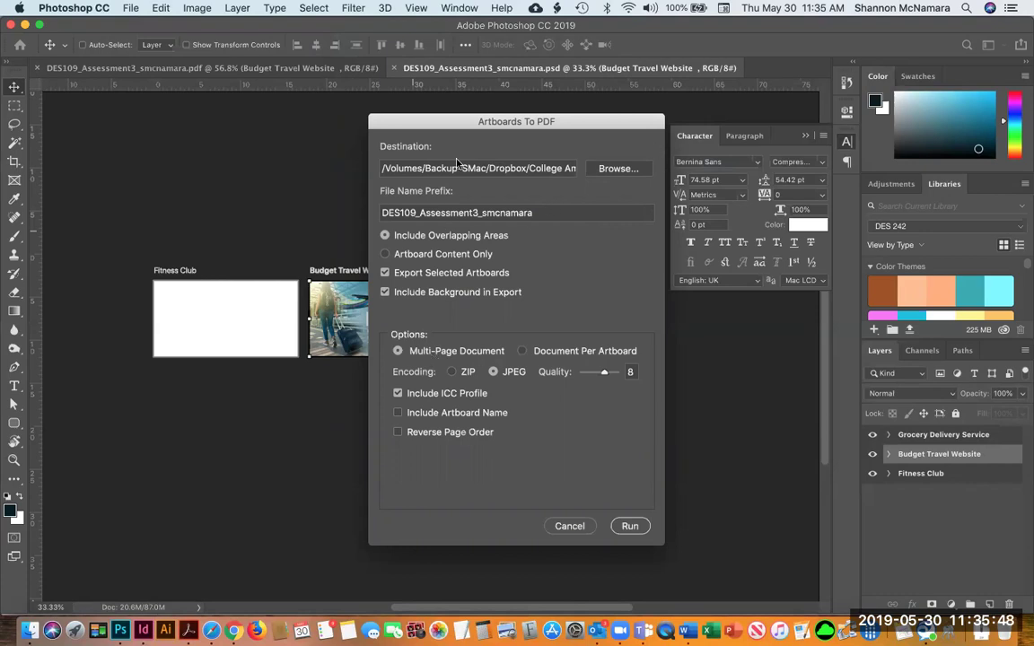
pyautogui.click(623, 168)
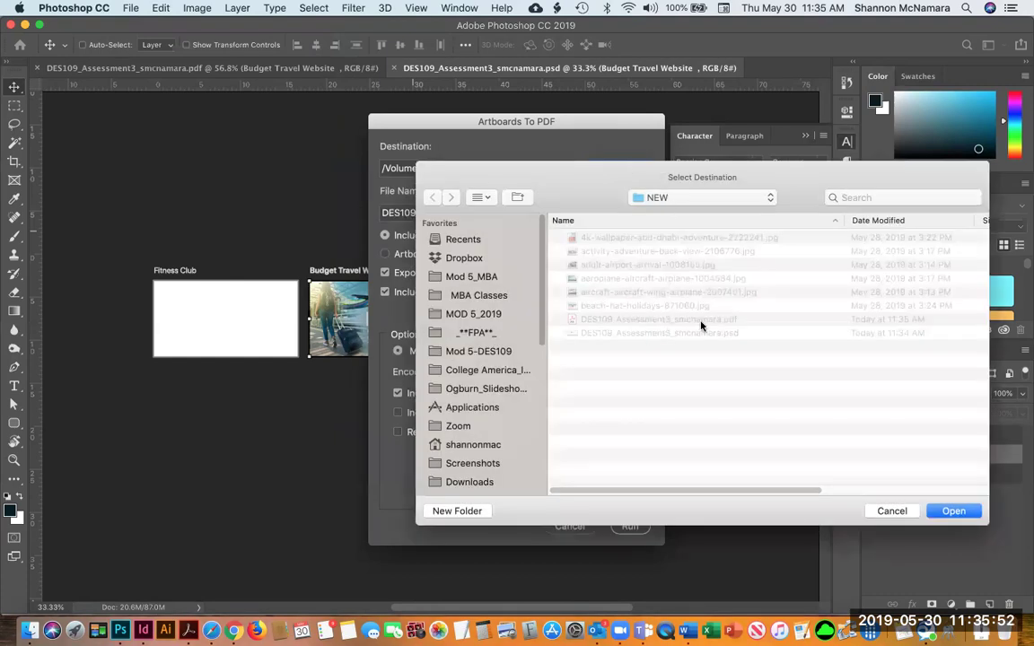
pyautogui.click(955, 511)
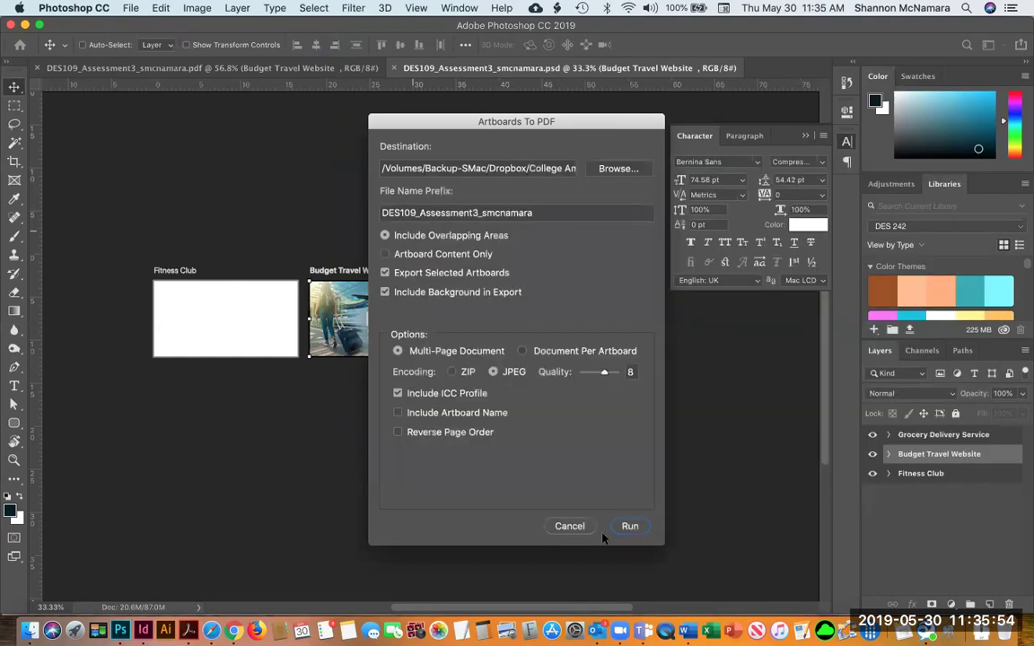
pyautogui.click(628, 528)
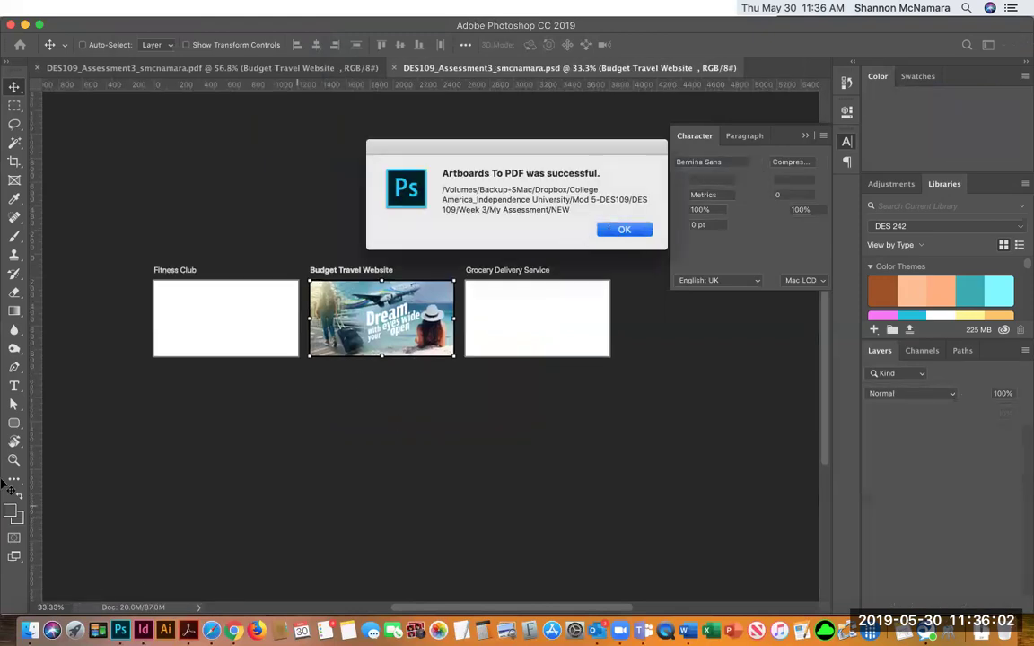
pyautogui.click(624, 230)
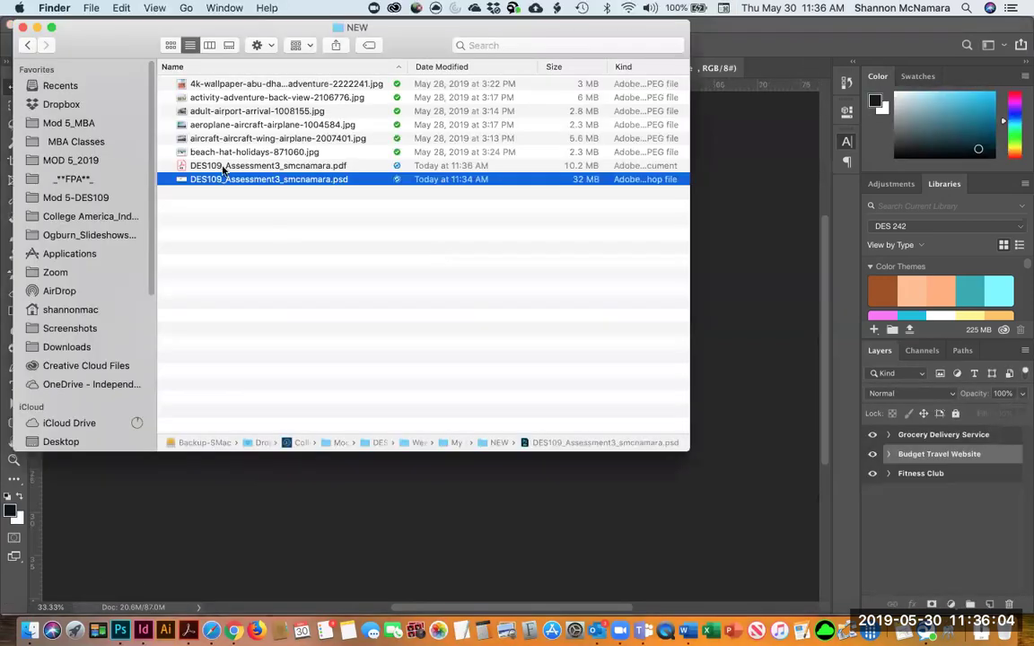
# Step: Open the exported assessment PDF from the NEW folder in Finder, check its pages in Acrobat, and return to Photoshop
pyautogui.click(231, 166)
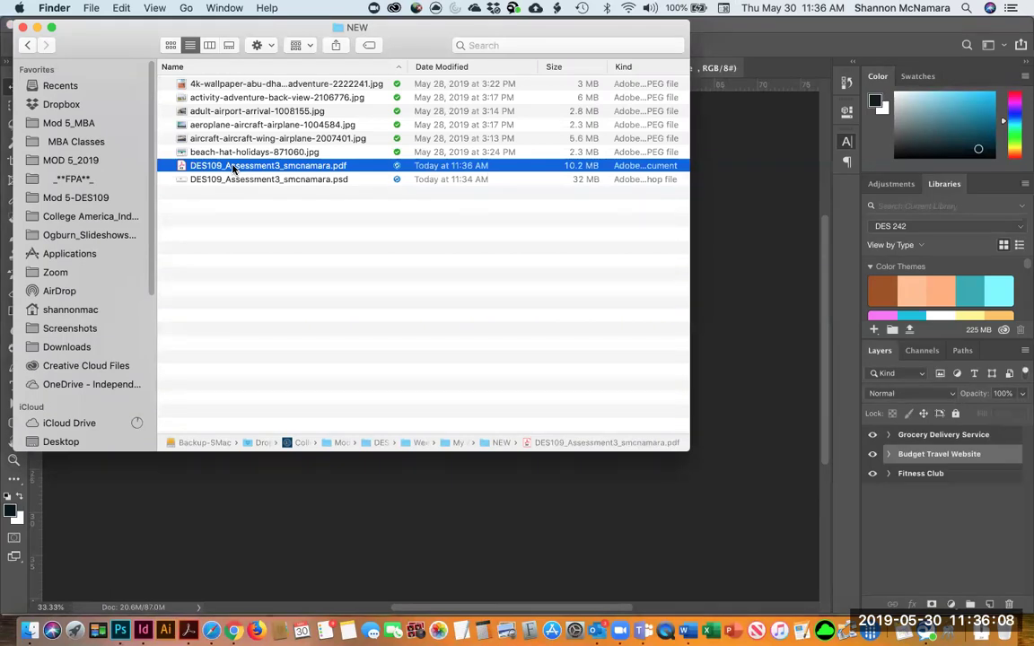
pyautogui.doubleClick(230, 166)
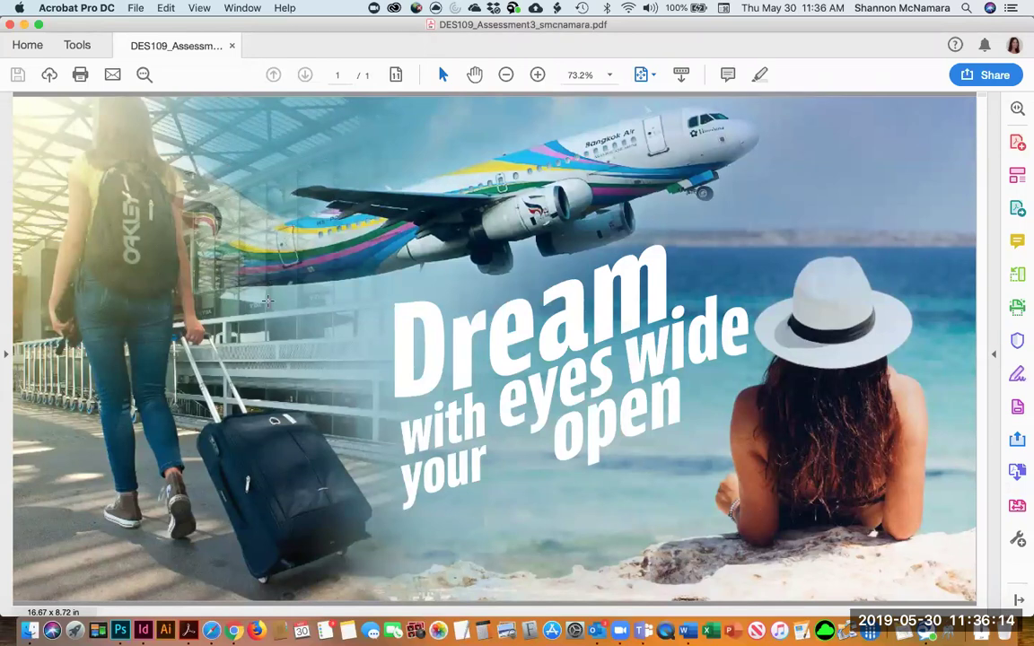
pyautogui.press('super+Tab')
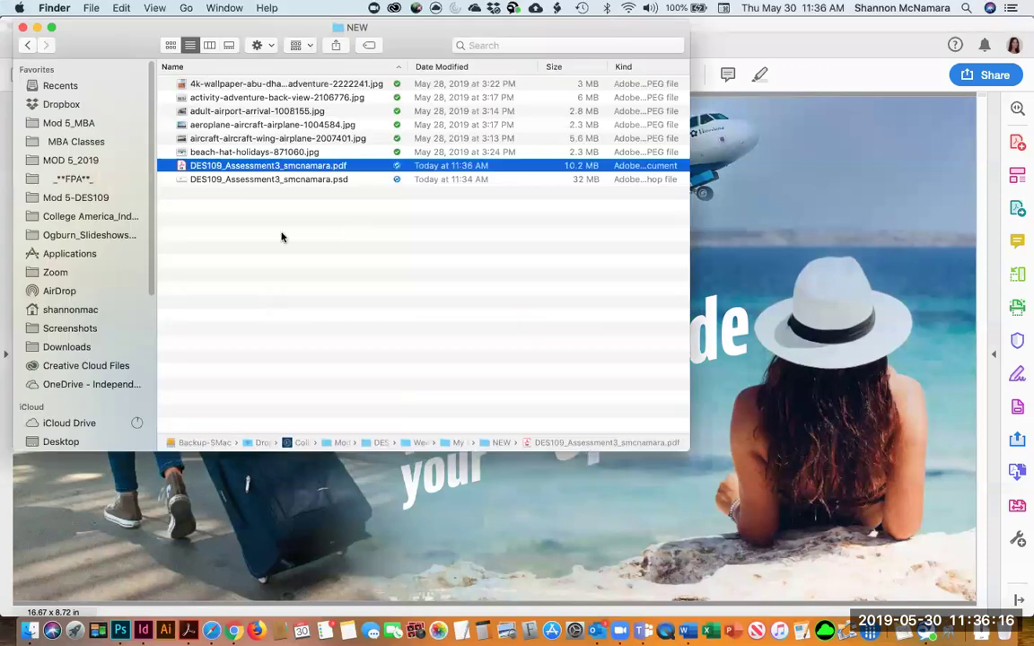
pyautogui.press('super+Tab')
pyautogui.press('super+Tab')
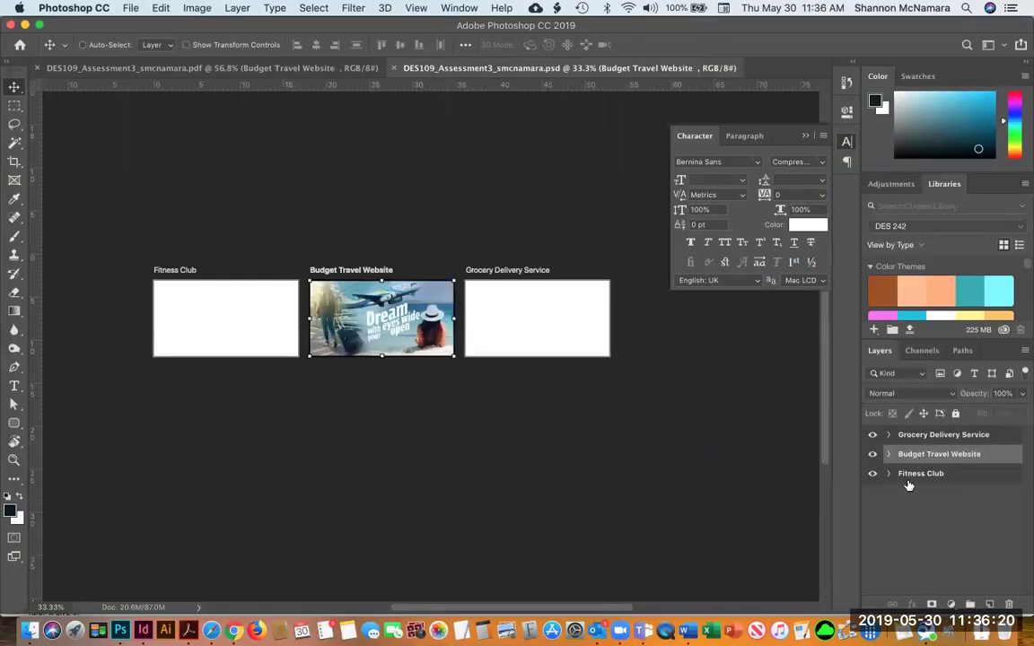
# Step: Expand the artboard groups and add a paragraph text box reading "Fitness Club" across the Fitness Club artboard
pyautogui.click(889, 434)
pyautogui.click(889, 473)
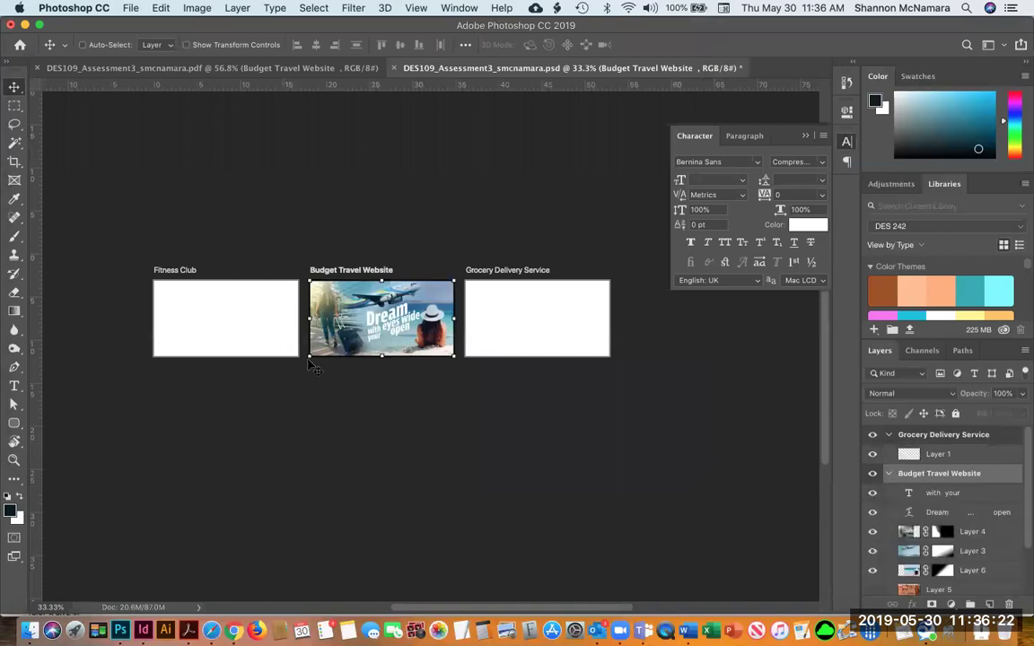
pyautogui.click(157, 316)
pyautogui.press('t')
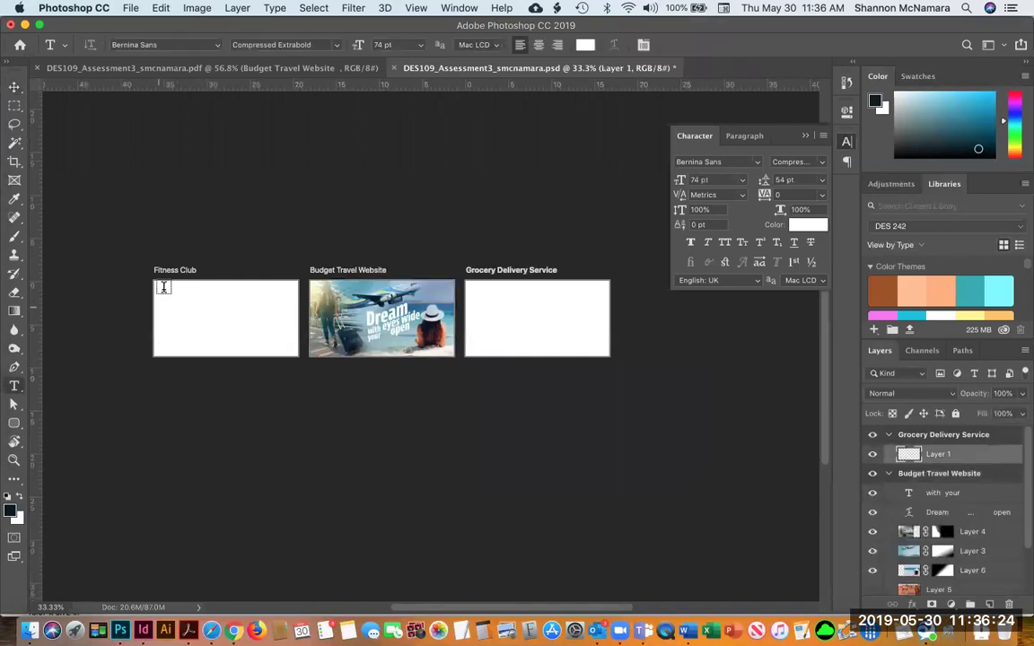
pyautogui.moveTo(162, 294); pyautogui.dragTo(288, 343)
pyautogui.press('BackSpace')
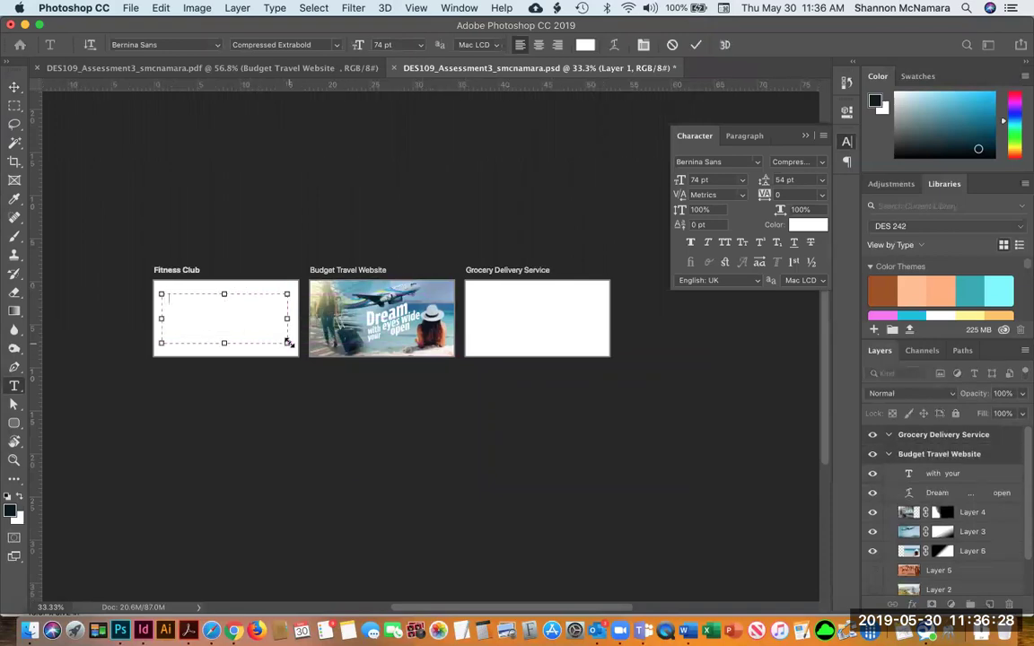
pyautogui.press('super+a')
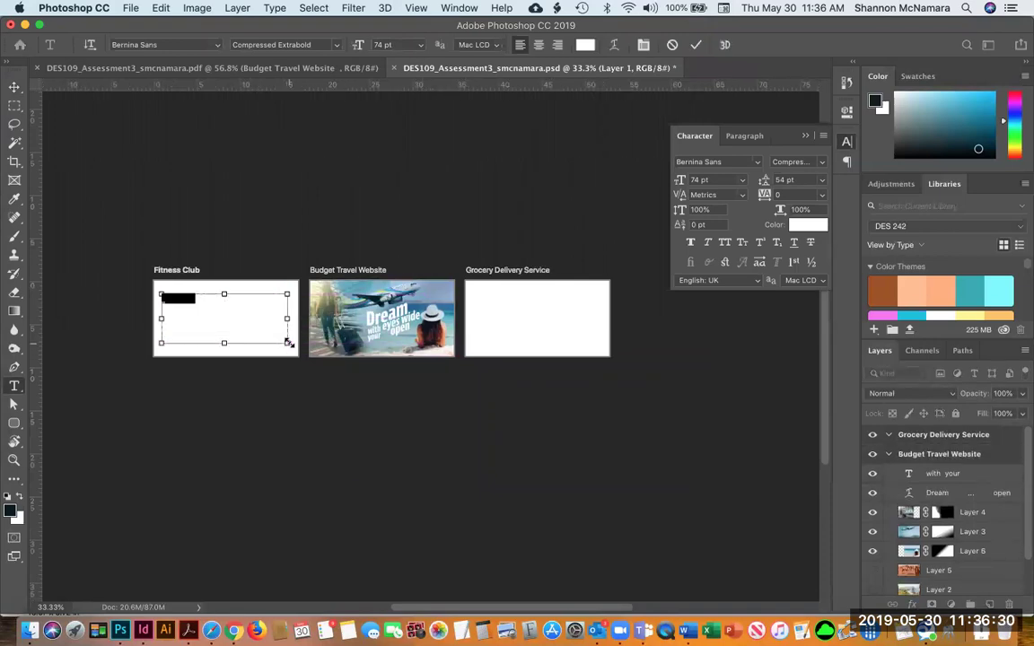
# Step: Enlarge the Fitness Club text to 100 pt and commit it
pyautogui.press('super+shift+period')
pyautogui.press('super+shift+period')
pyautogui.press('super+shift+period')
pyautogui.press('super+shift+period')
pyautogui.press('super+shift+period')
pyautogui.press('super+shift+period')
pyautogui.press('super+shift+period')
pyautogui.press('super+shift+period')
pyautogui.press('super+shift+period')
pyautogui.press('super+shift+period')
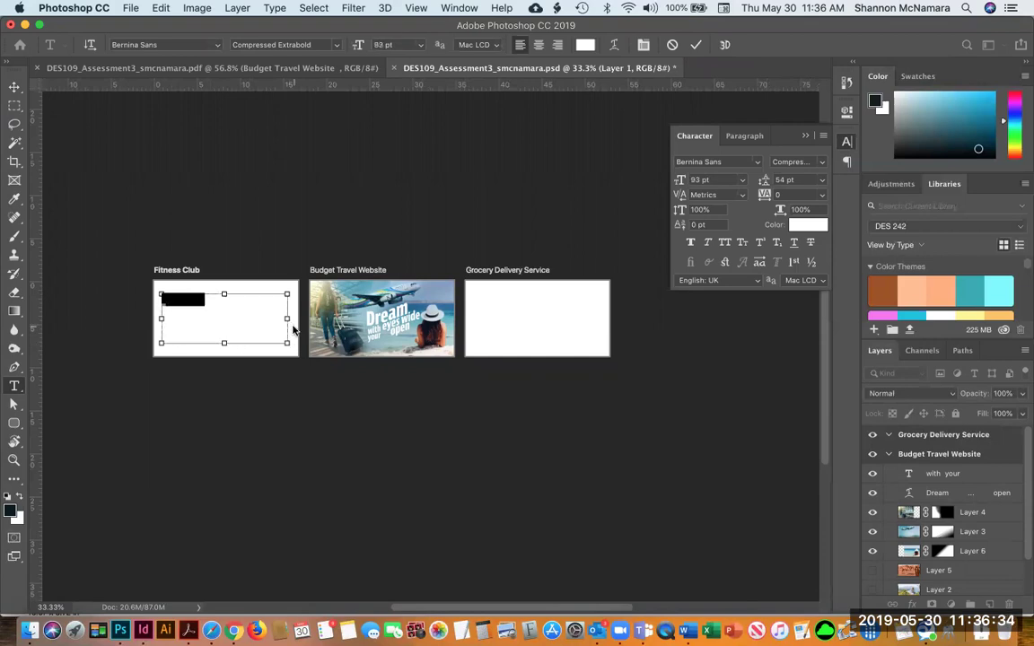
pyautogui.click(15, 87)
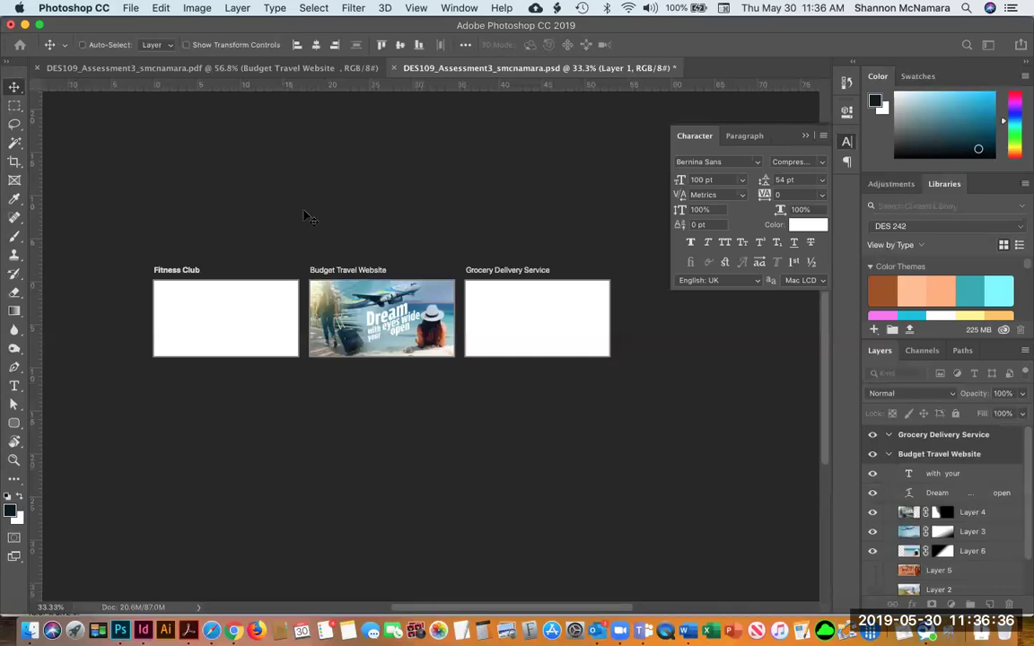
# Step: Expand the Fitness Club artboard in the layer stack and select its Fitness Club text layer
pyautogui.scroll(-2, 945, 511)
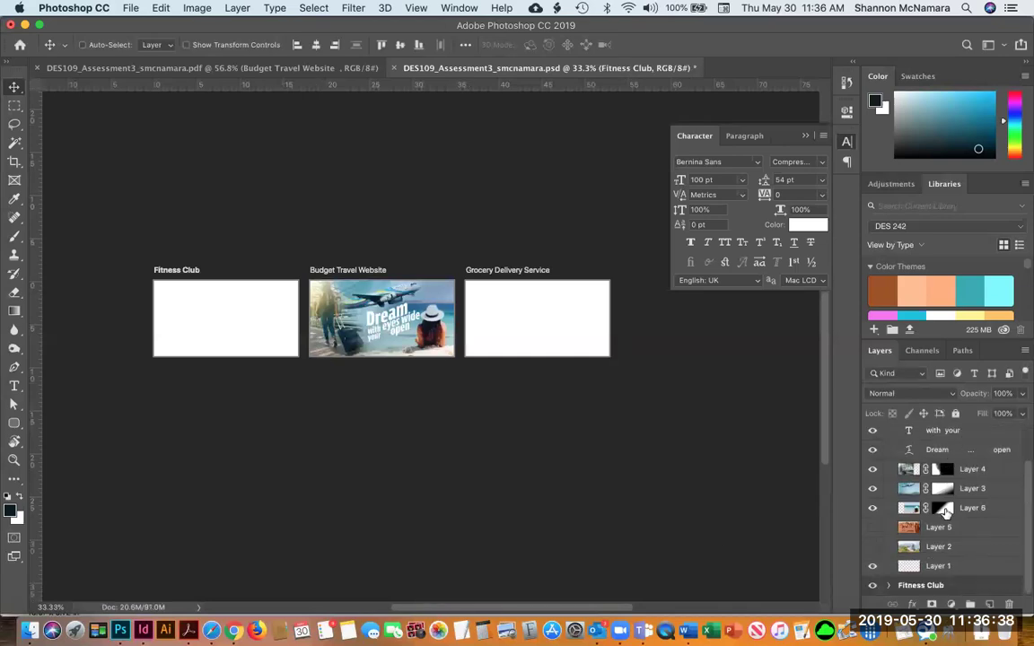
pyautogui.click(921, 586)
pyautogui.click(888, 587)
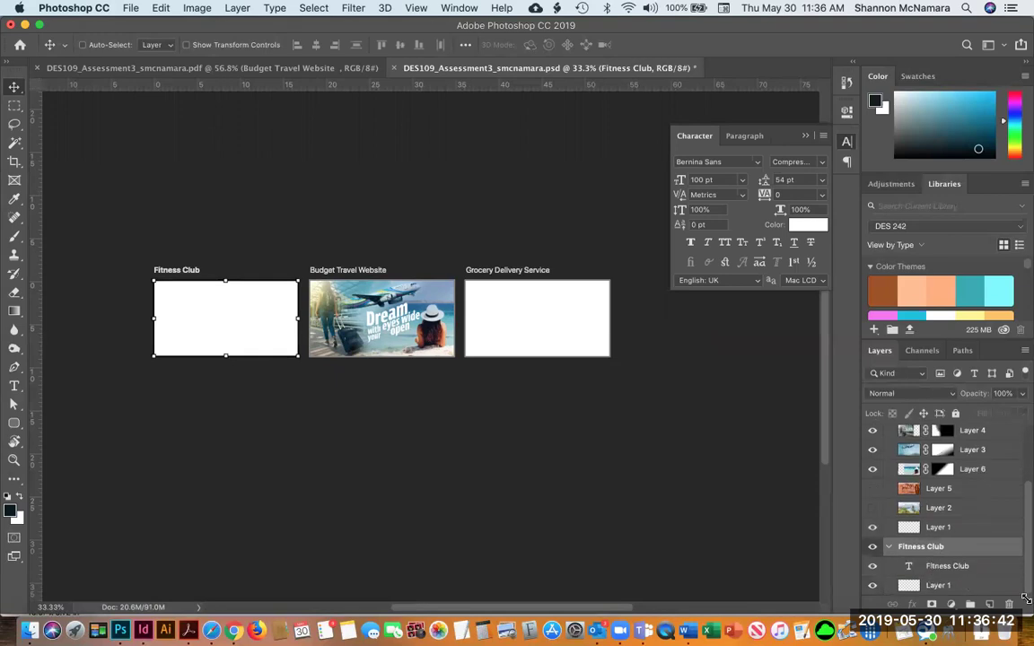
pyautogui.click(947, 566)
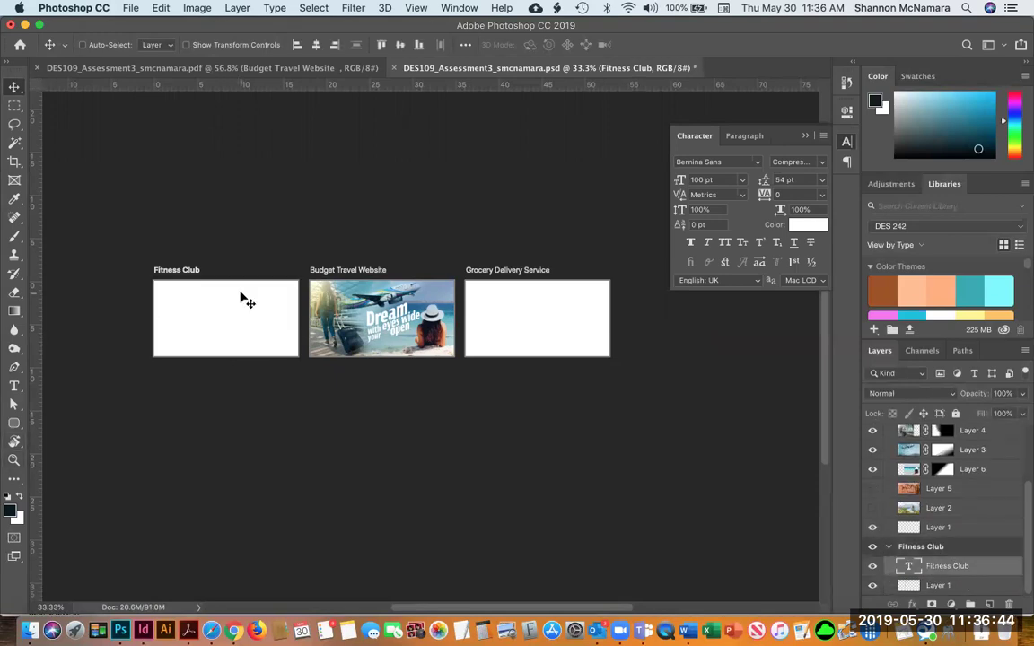
pyautogui.scroll(3, 247, 301)
pyautogui.hscroll(-3, 344, 332)
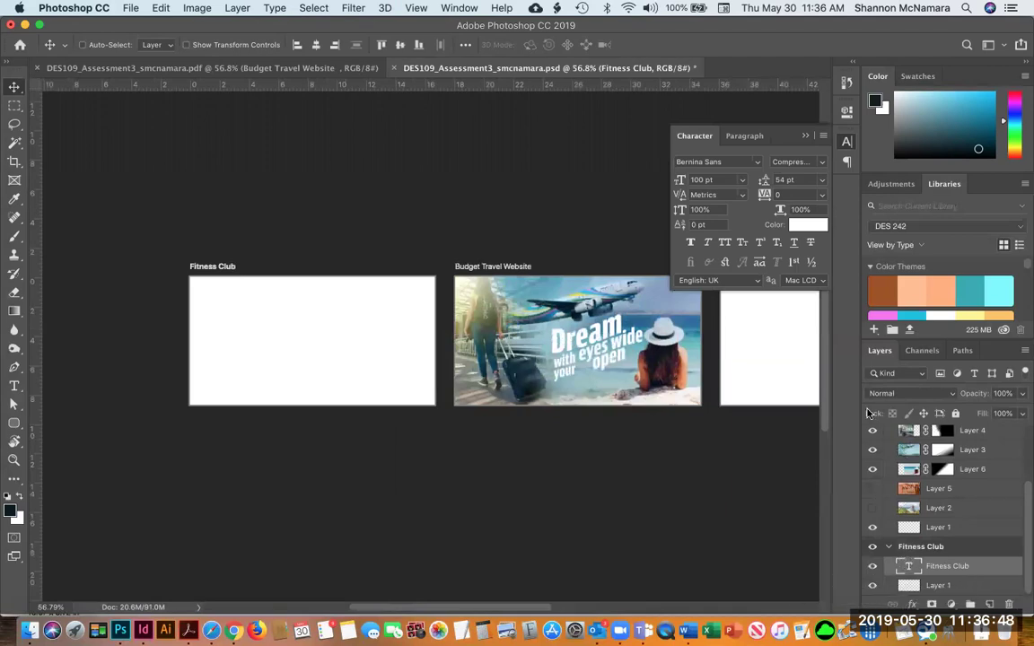
pyautogui.scroll(3, 886, 461)
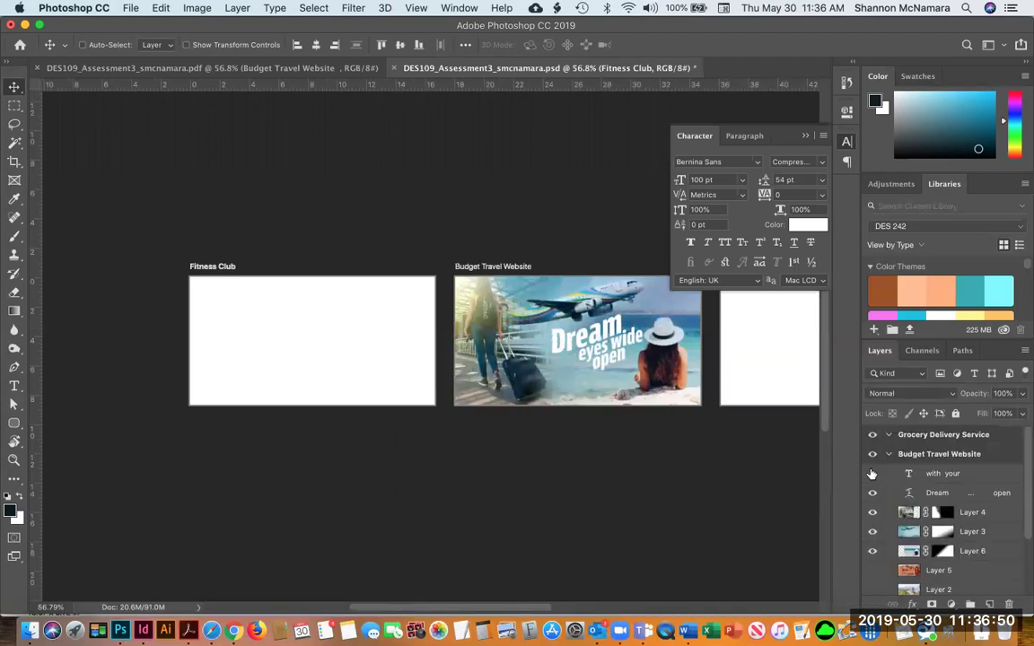
pyautogui.click(872, 455)
pyautogui.click(872, 455)
pyautogui.scroll(-4, 875, 476)
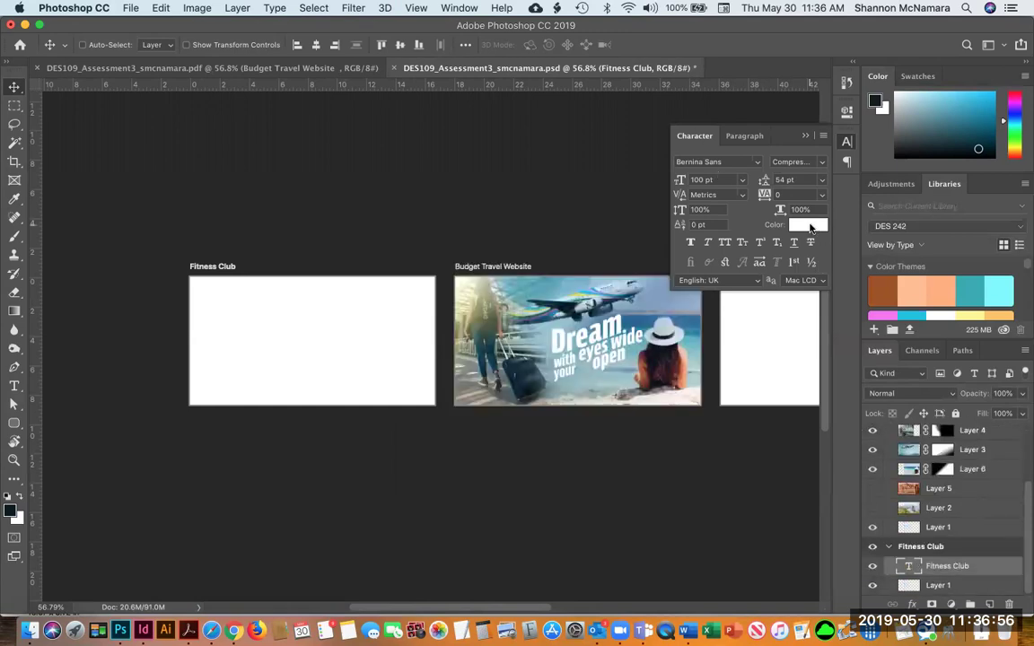
# Step: Change the Fitness Club text colour to bright pink
pyautogui.click(811, 228)
pyautogui.click(354, 266)
pyautogui.moveTo(355, 266); pyautogui.dragTo(364, 295)
pyautogui.click(538, 132)
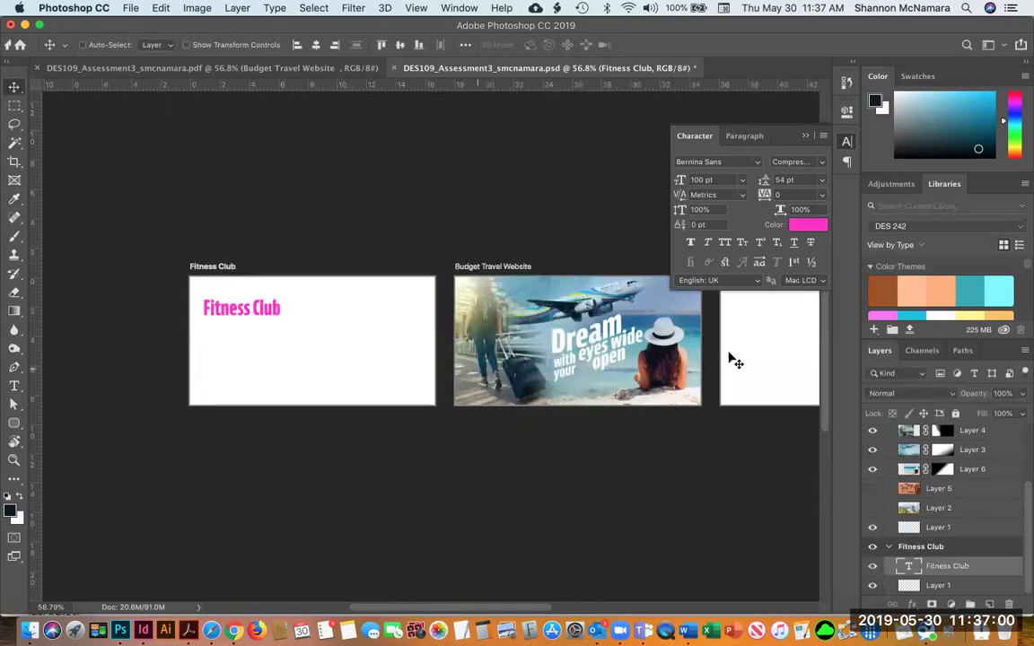
# Step: Add a pink 100 pt text box reading "Grocery" on the Grocery Delivery Service artboard and save the document
pyautogui.hscroll(10, 360, 391)
pyautogui.moveTo(357, 339); pyautogui.dragTo(538, 410)
pyautogui.write('Grocery')
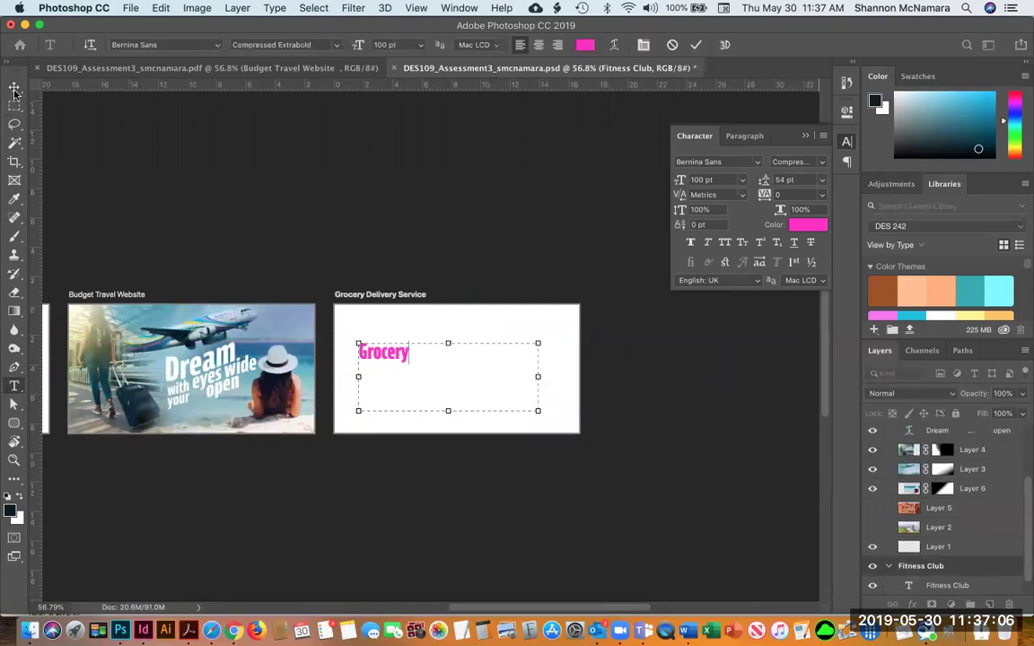
pyautogui.click(14, 90)
pyautogui.press('super+s')
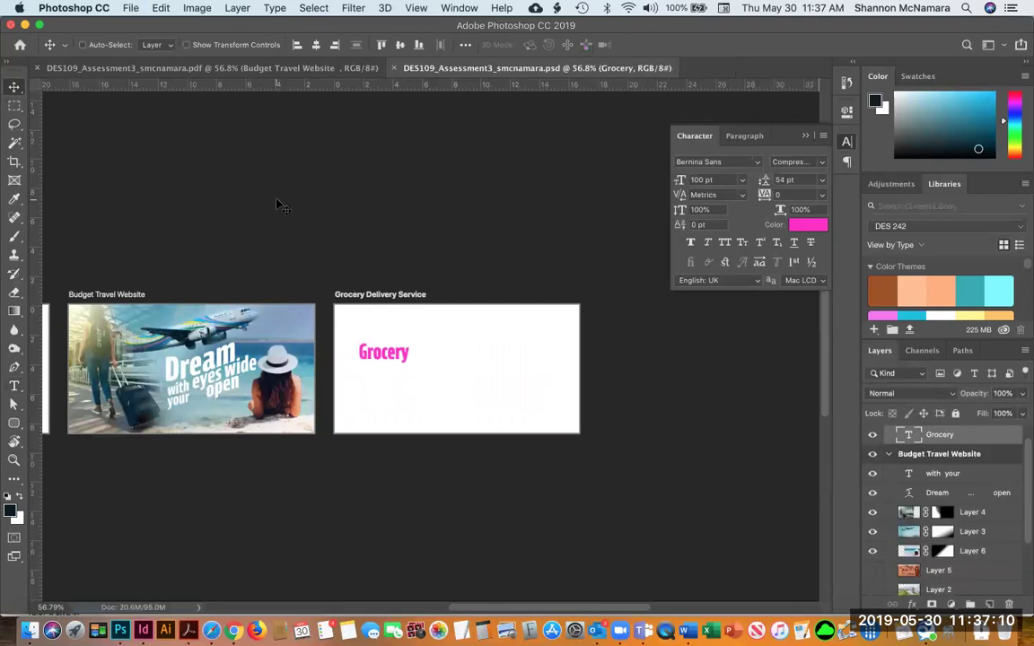
# Step: Close the open PDF document and export the PSD with Artboards to PDF as a multi-page document, JPEG quality 8
pyautogui.click(36, 69)
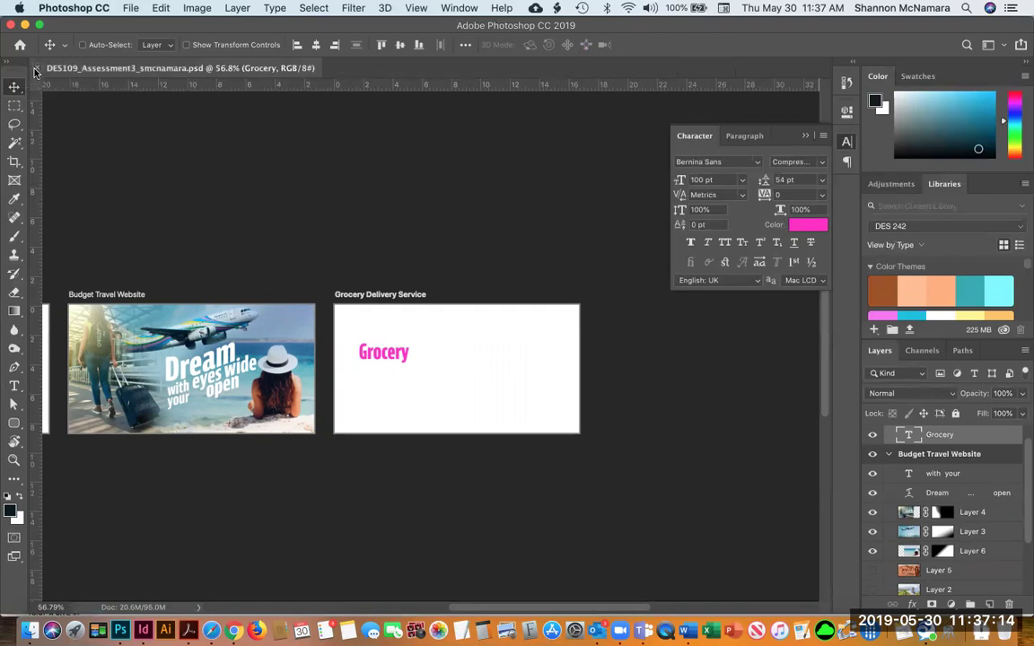
pyautogui.click(128, 8)
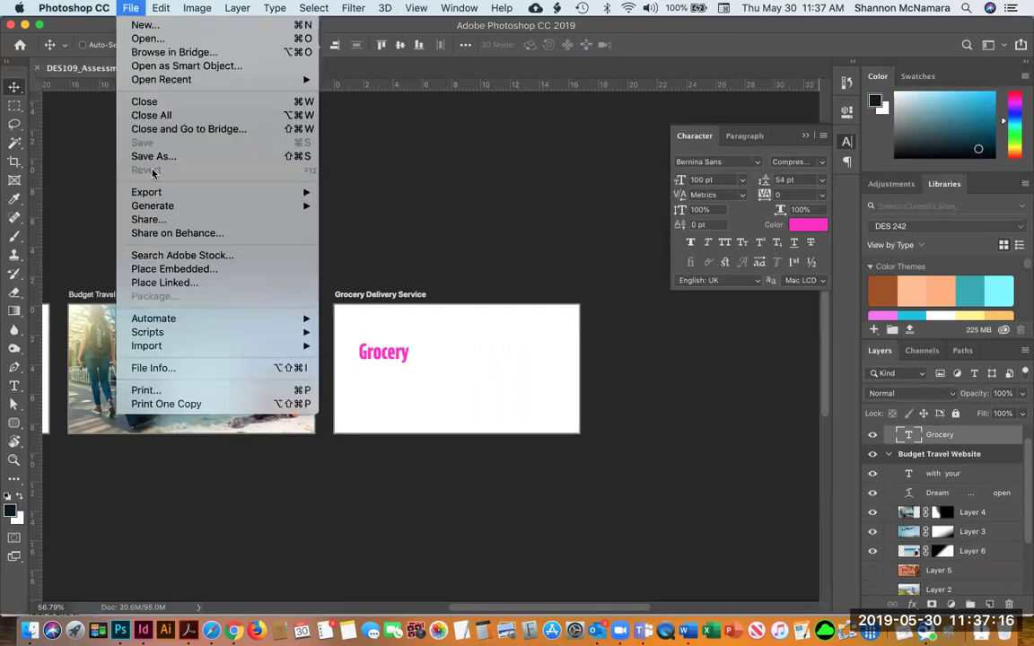
pyautogui.moveTo(157, 196)
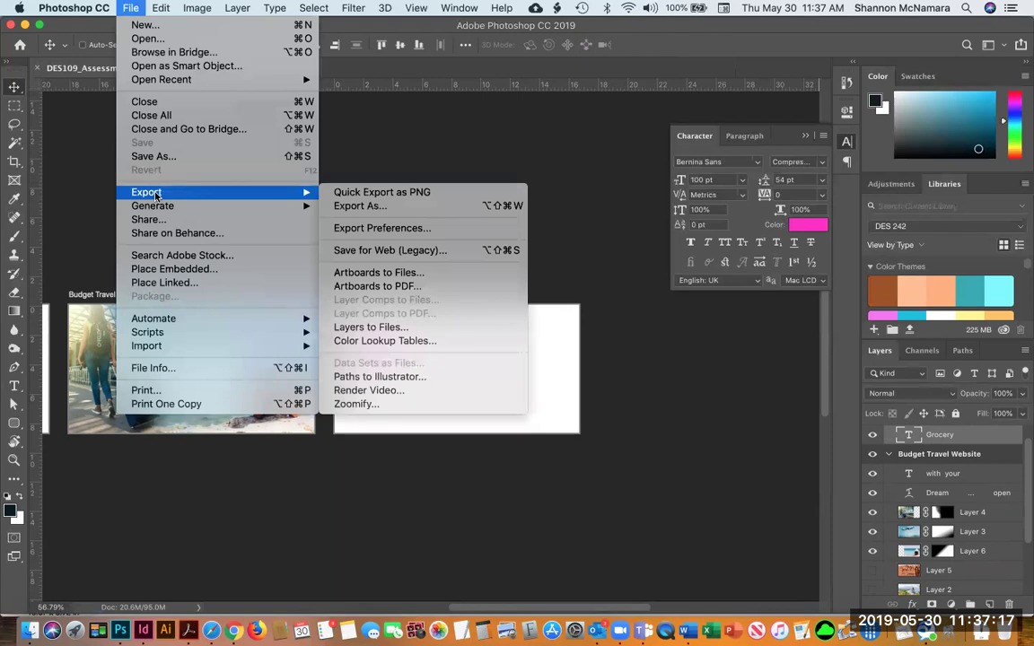
pyautogui.click(363, 287)
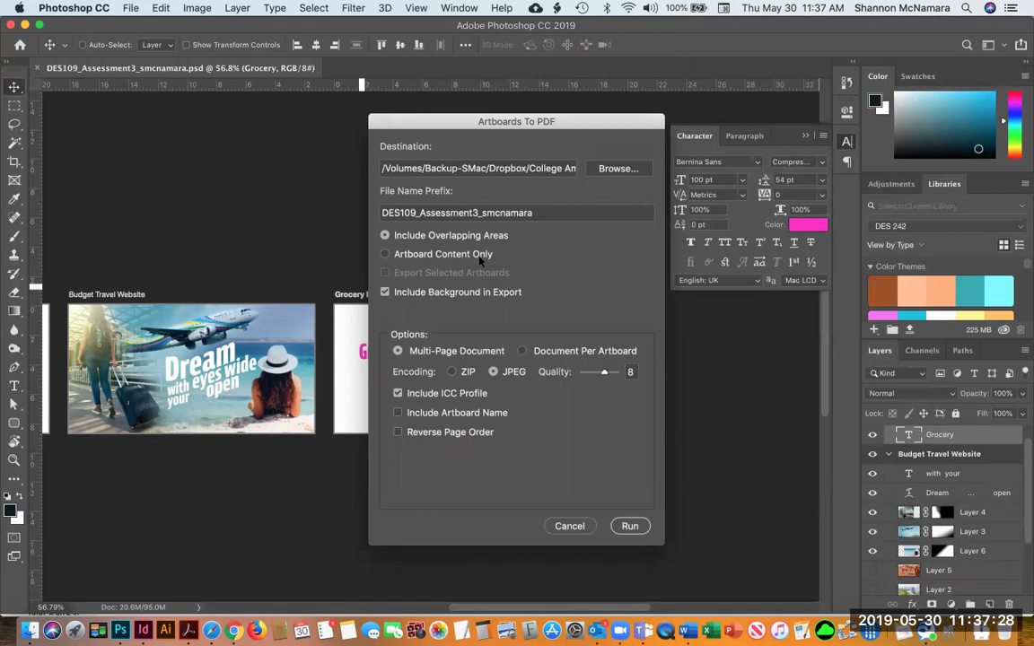
pyautogui.click(632, 528)
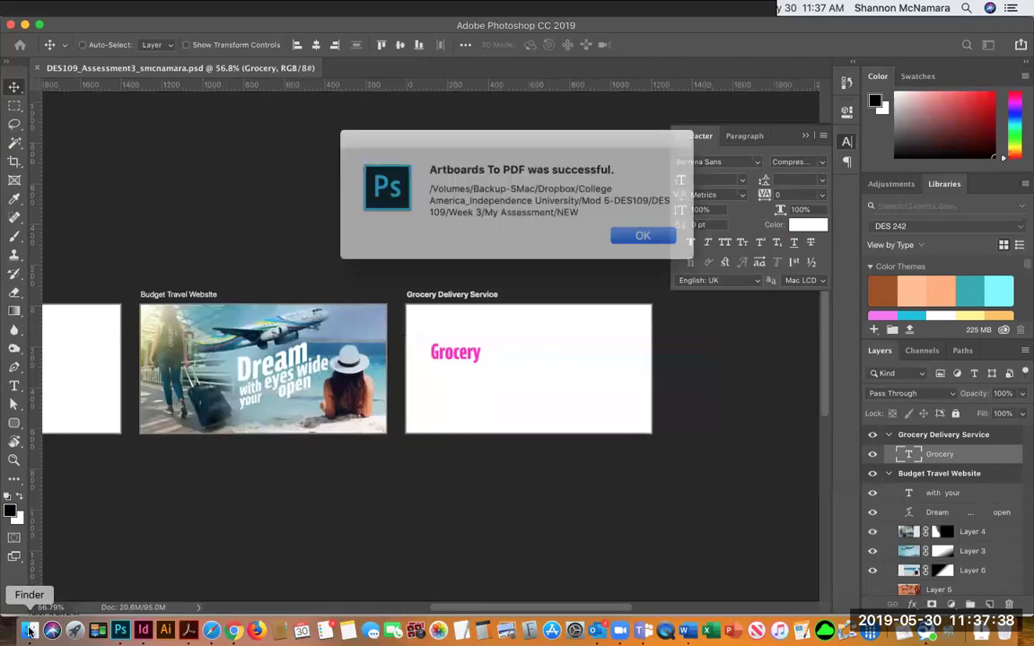
pyautogui.click(637, 234)
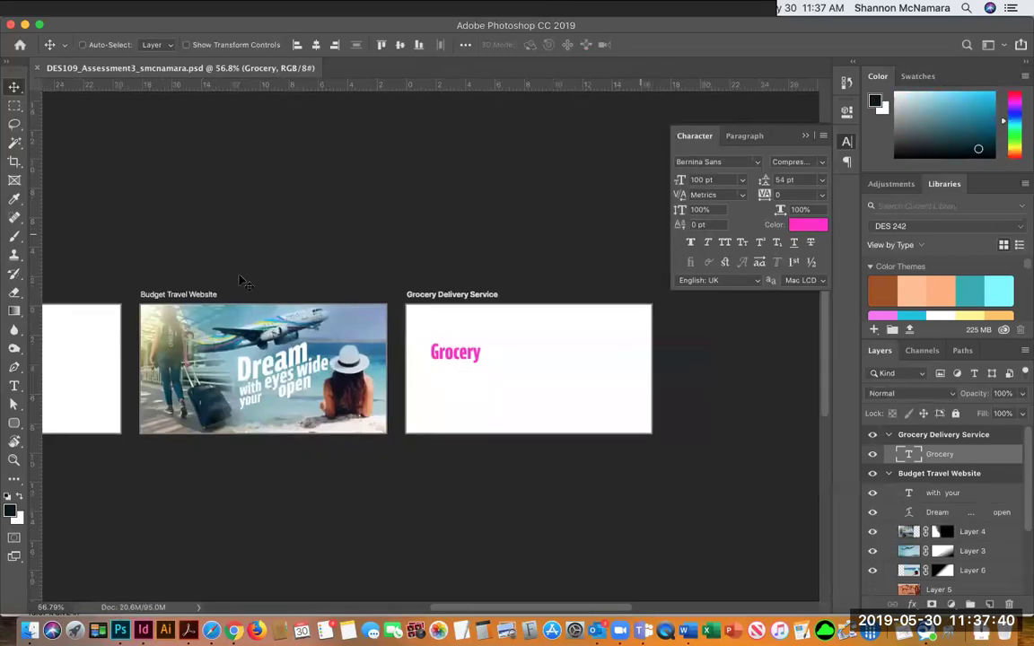
# Step: Open the newly exported PDF from the NEW folder, check its page count in Acrobat, and switch back to Photoshop
pyautogui.click(28, 629)
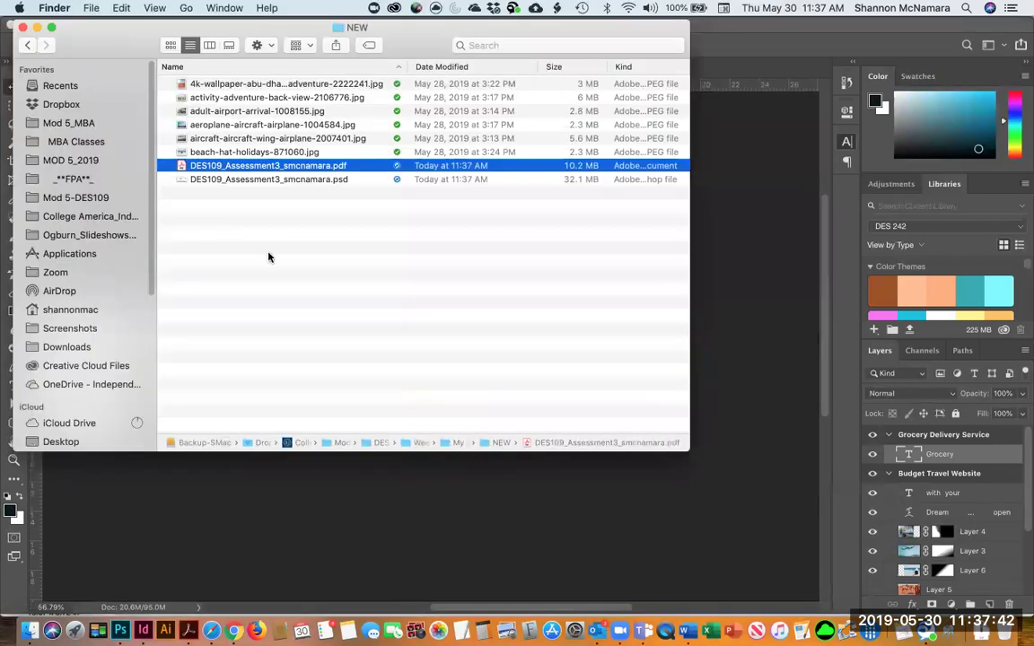
pyautogui.doubleClick(290, 166)
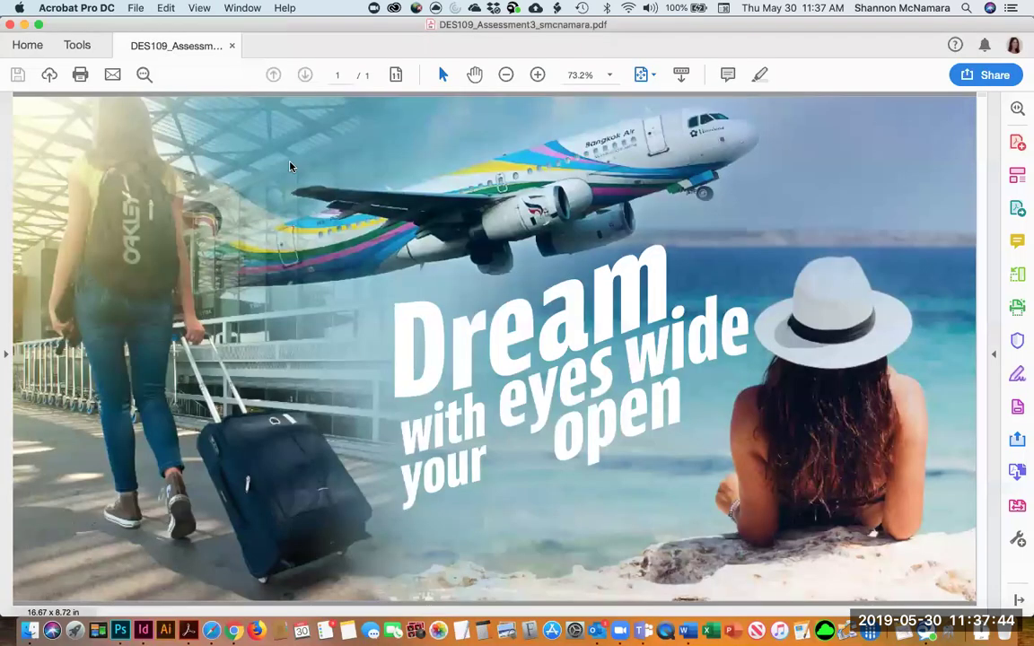
pyautogui.press('super+Tab')
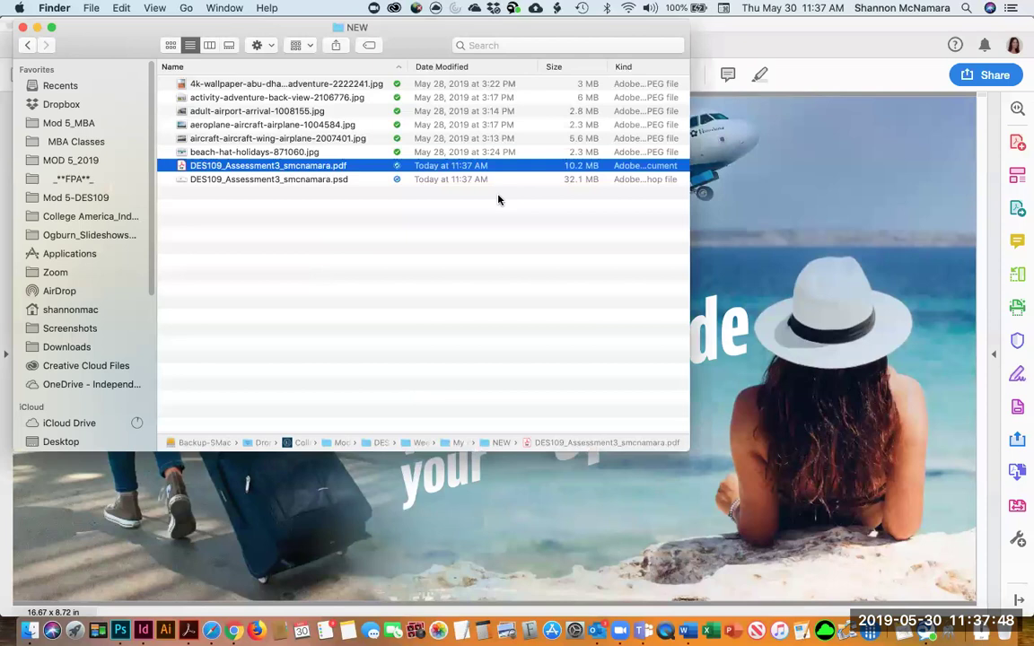
pyautogui.press('super+Tab')
pyautogui.press('super+Tab')
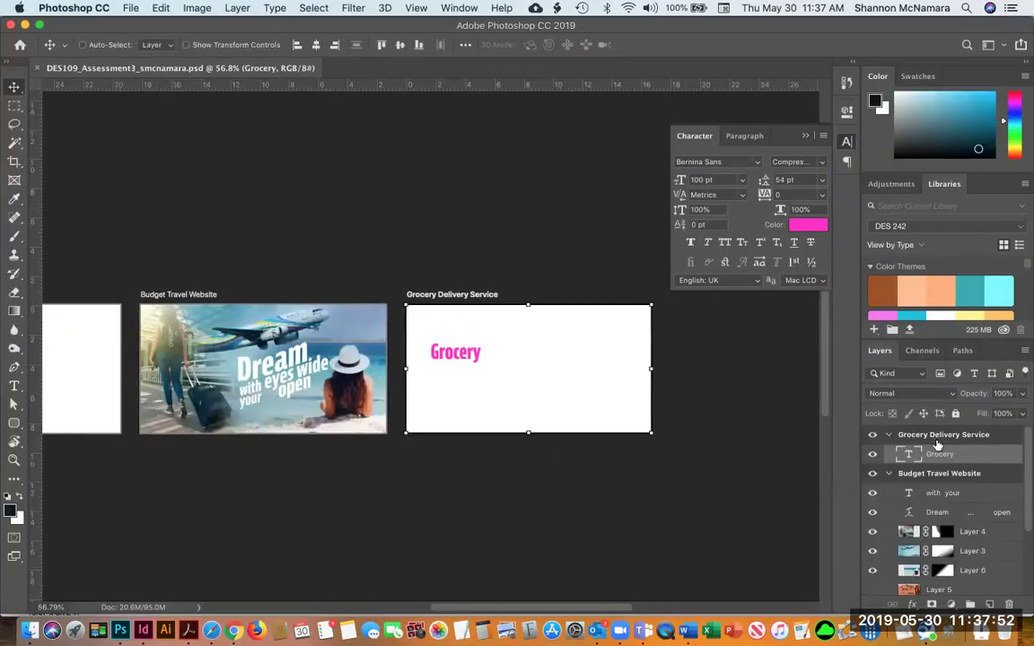
# Step: Collapse the Grocery Delivery Service, Budget Travel Website and Fitness Club artboards and select all three
pyautogui.click(889, 434)
pyautogui.click(887, 455)
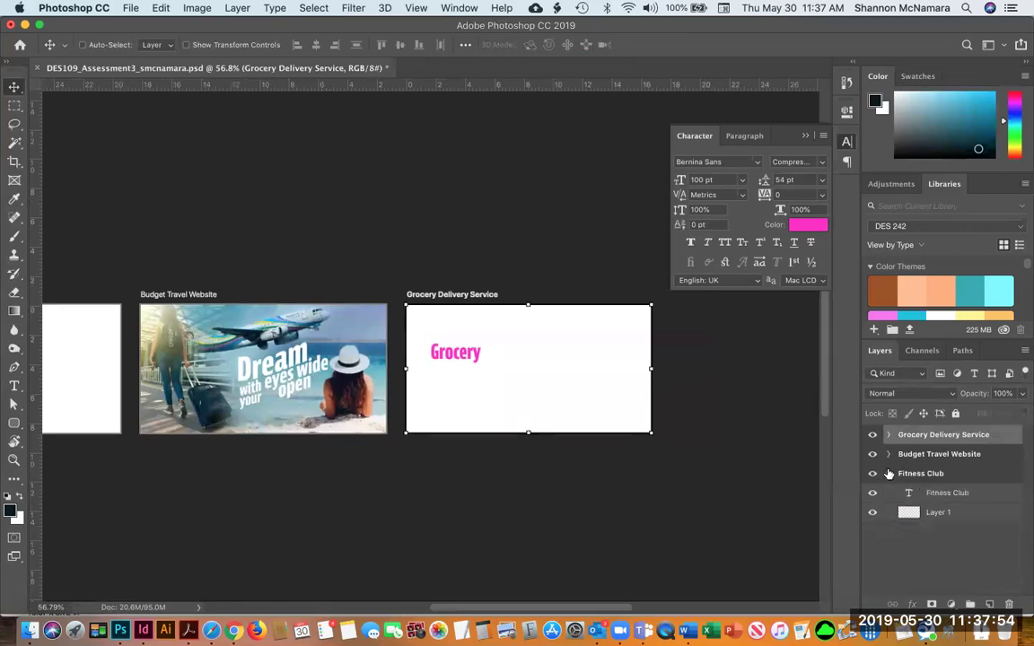
pyautogui.click(888, 473)
pyautogui.keyDown('shift'); pyautogui.click(919, 473); pyautogui.keyUp('shift')
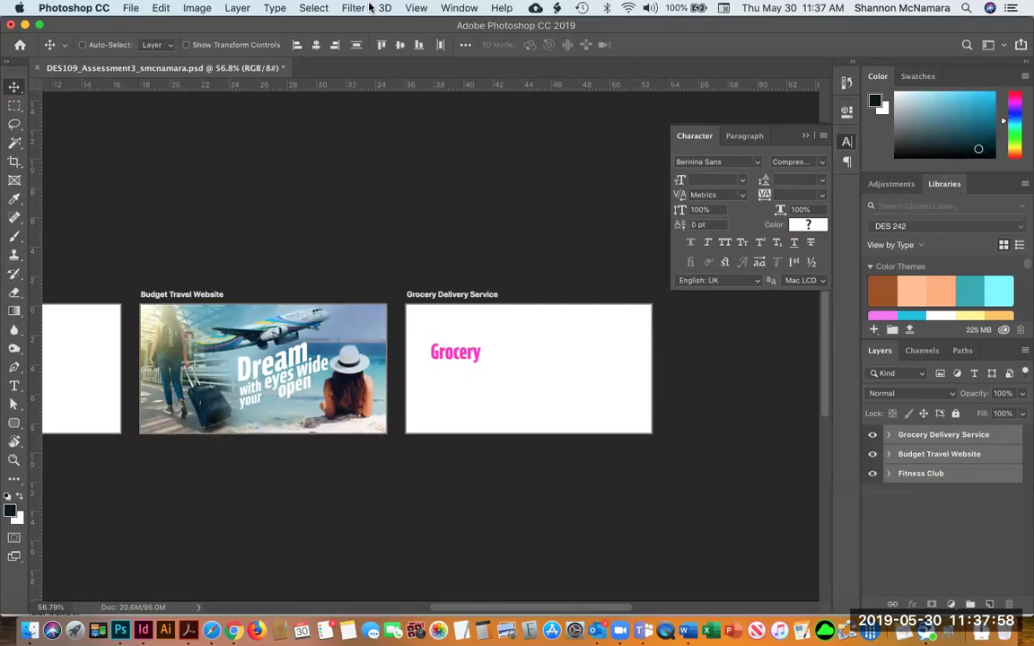
# Step: Export the selected artboards with Artboards to PDF as a multi-page document, including overlapping areas, at JPEG quality 8
pyautogui.click(200, 8)
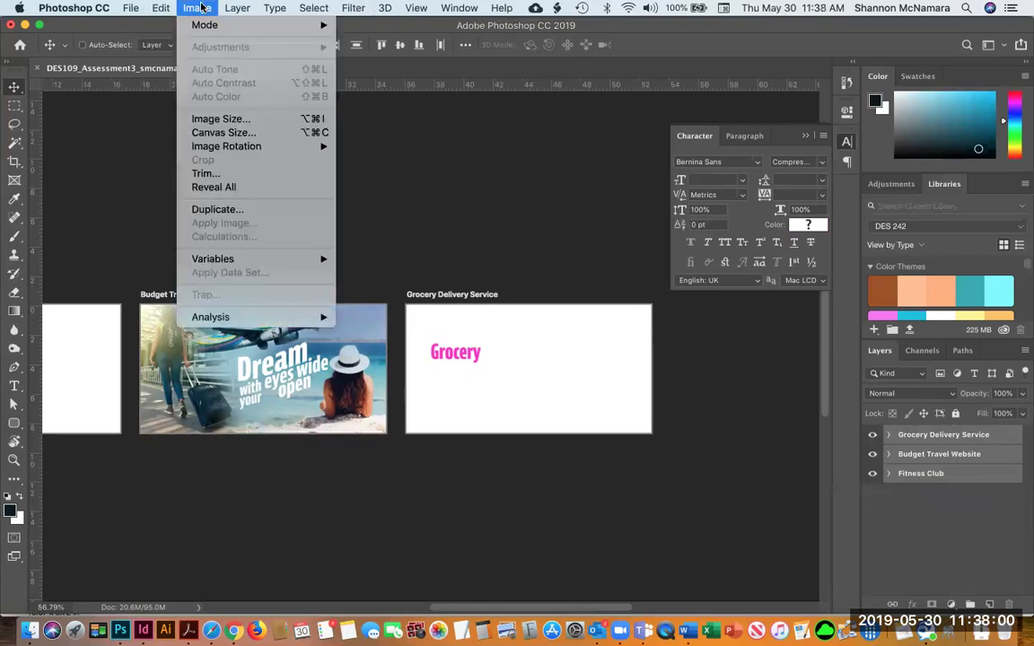
pyautogui.moveTo(130, 8)
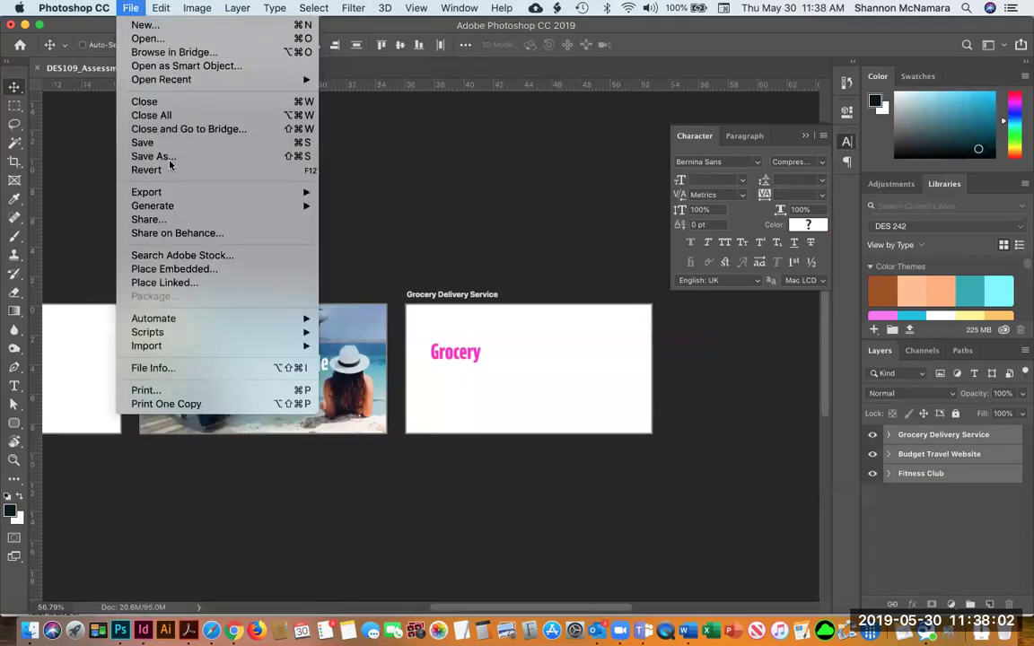
pyautogui.moveTo(174, 193)
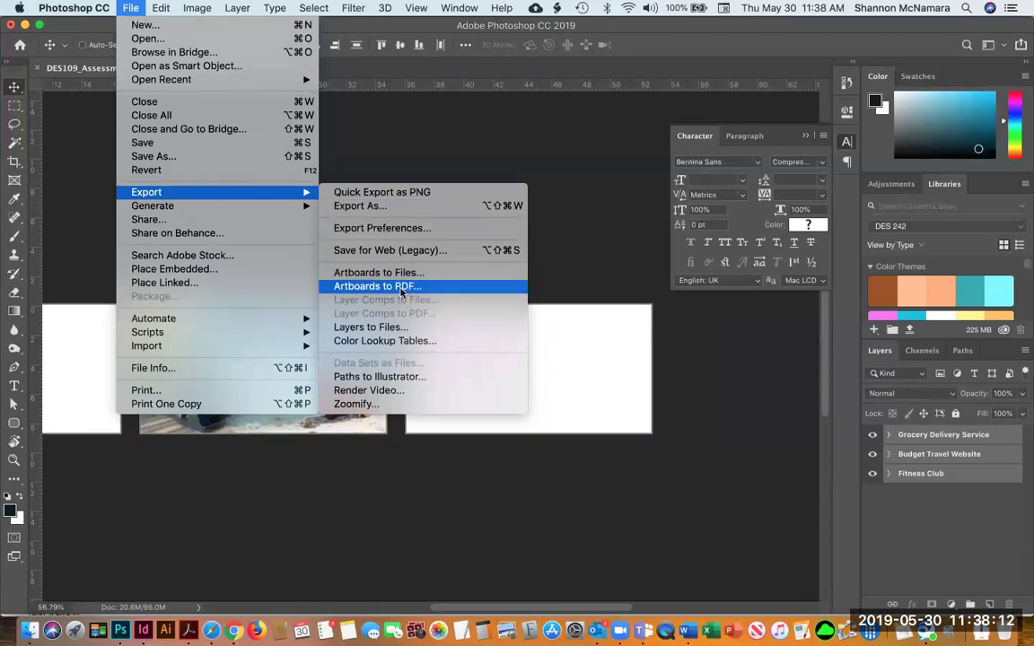
pyautogui.click(401, 292)
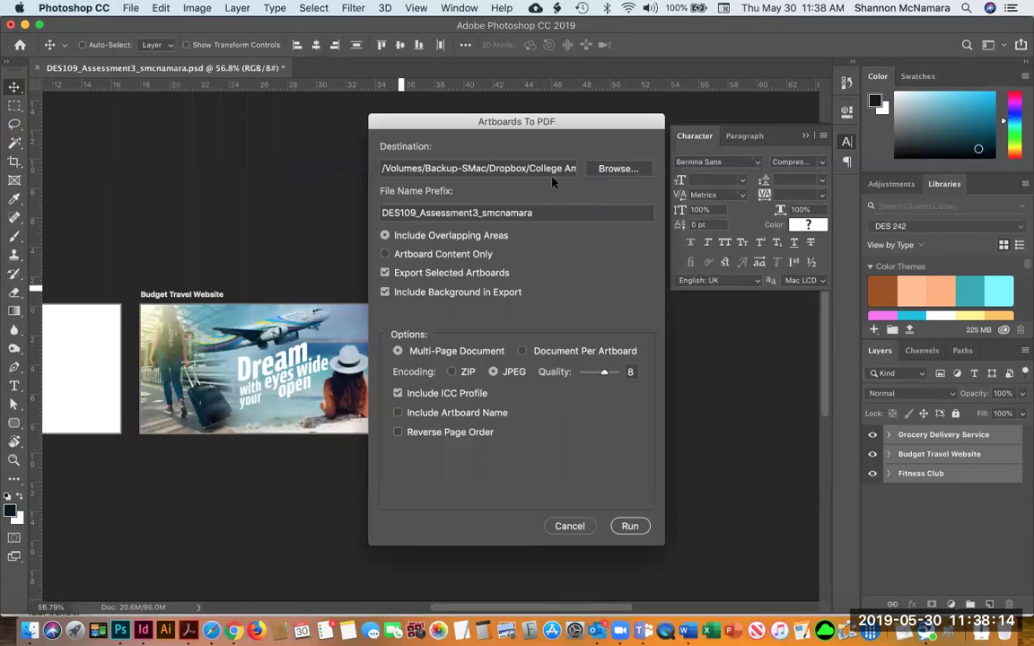
pyautogui.click(384, 291)
pyautogui.click(384, 274)
pyautogui.click(384, 274)
pyautogui.click(628, 527)
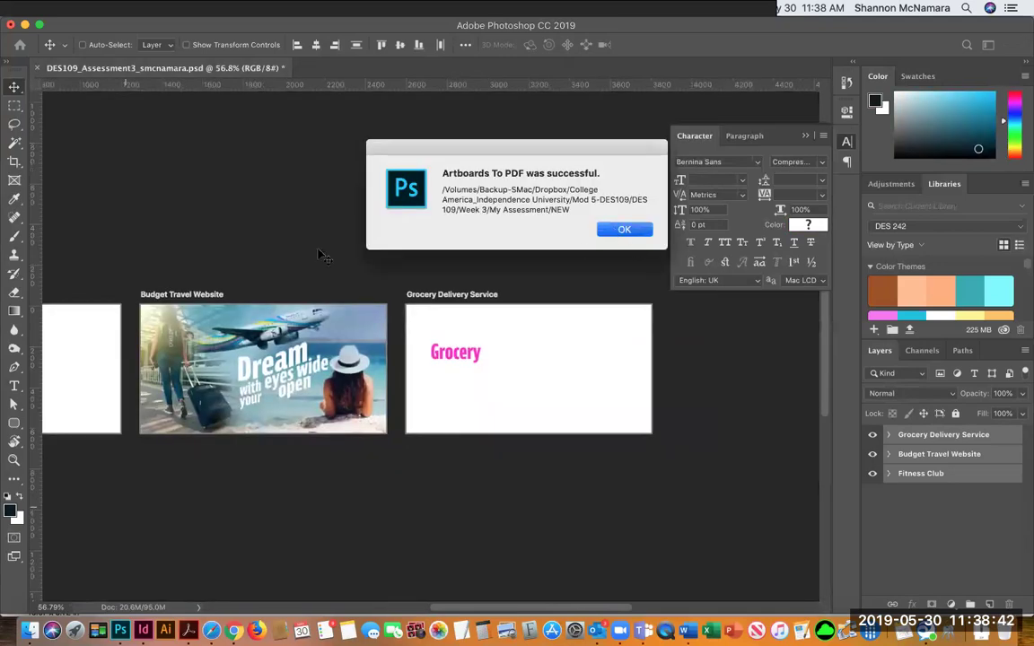
pyautogui.press('Return')
# Step: Open the exported PDF from the NEW folder, check its page count, and quit Acrobat
pyautogui.click(31, 631)
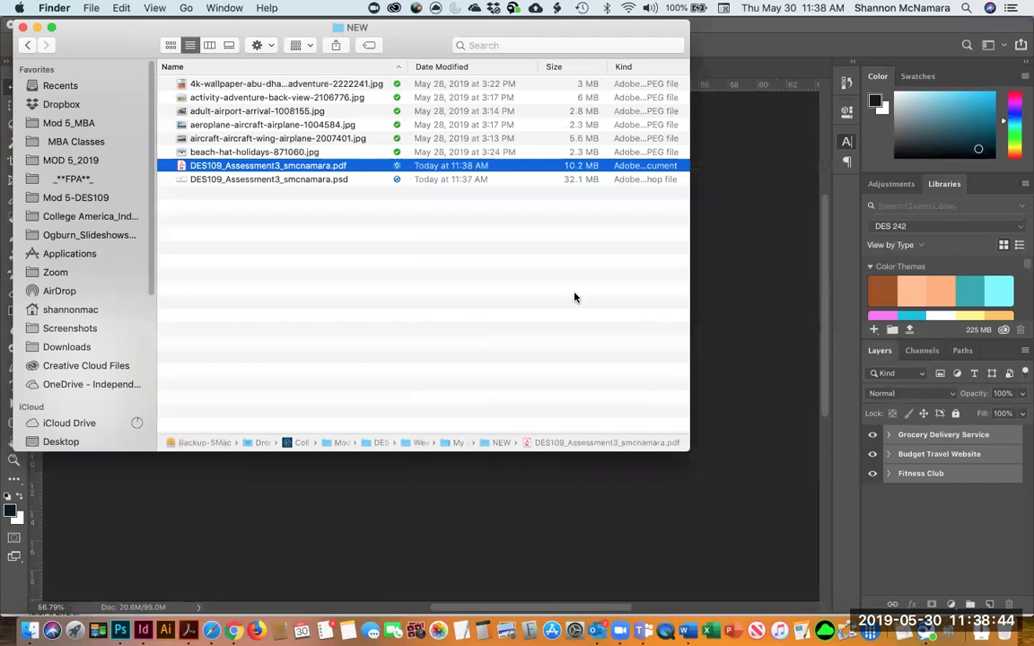
pyautogui.doubleClick(306, 171)
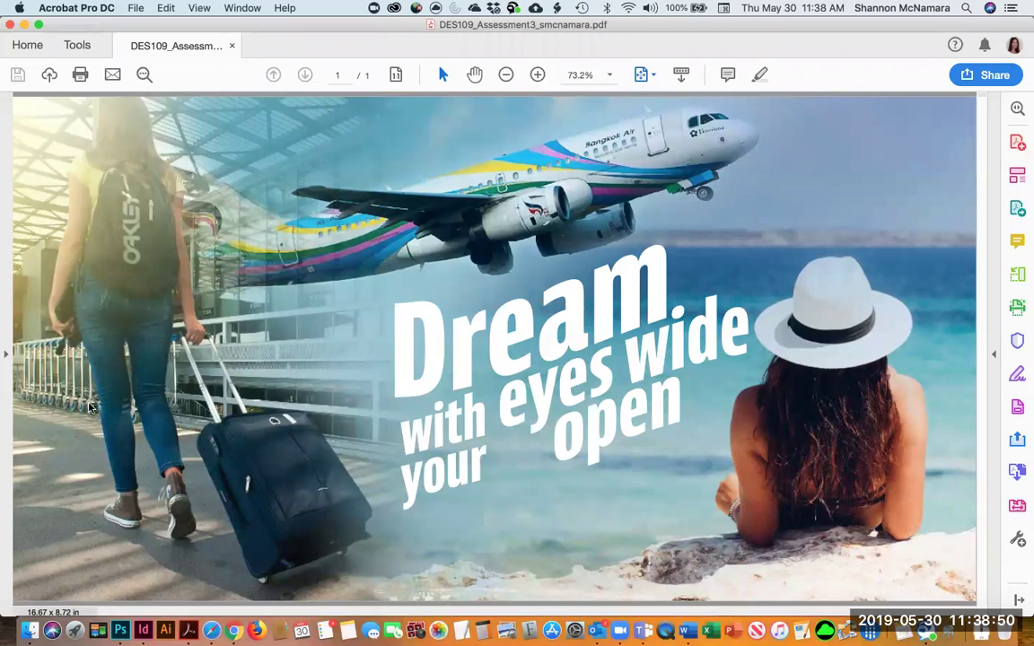
pyautogui.press('super+q')
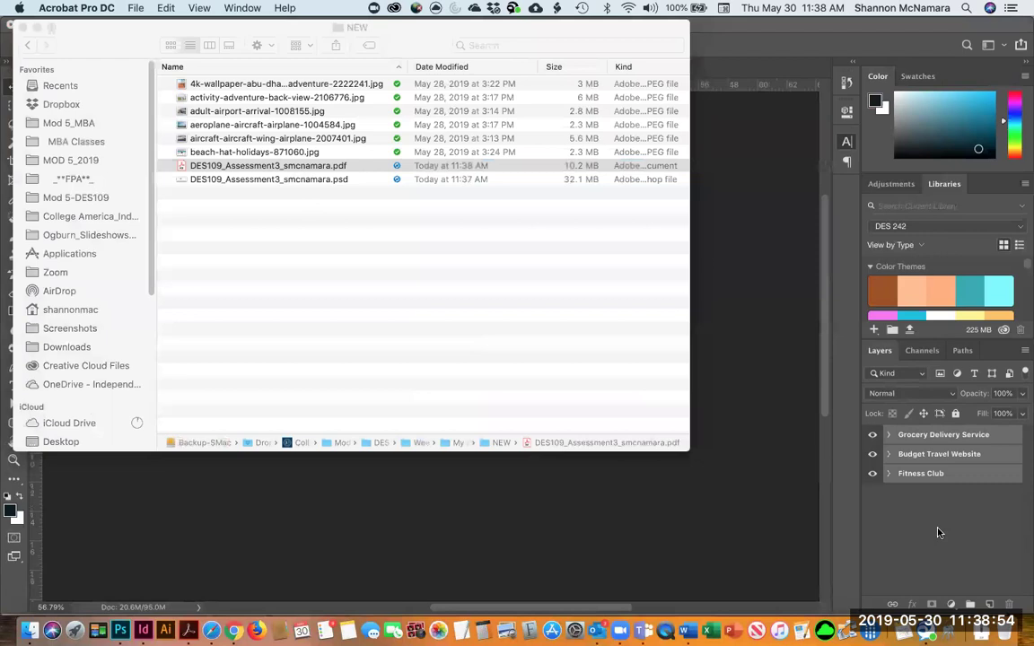
# Step: Select all three artboards in Photoshop and start an Artboards to PDF export with the NEW folder as destination
pyautogui.click(897, 486)
pyautogui.click(902, 435)
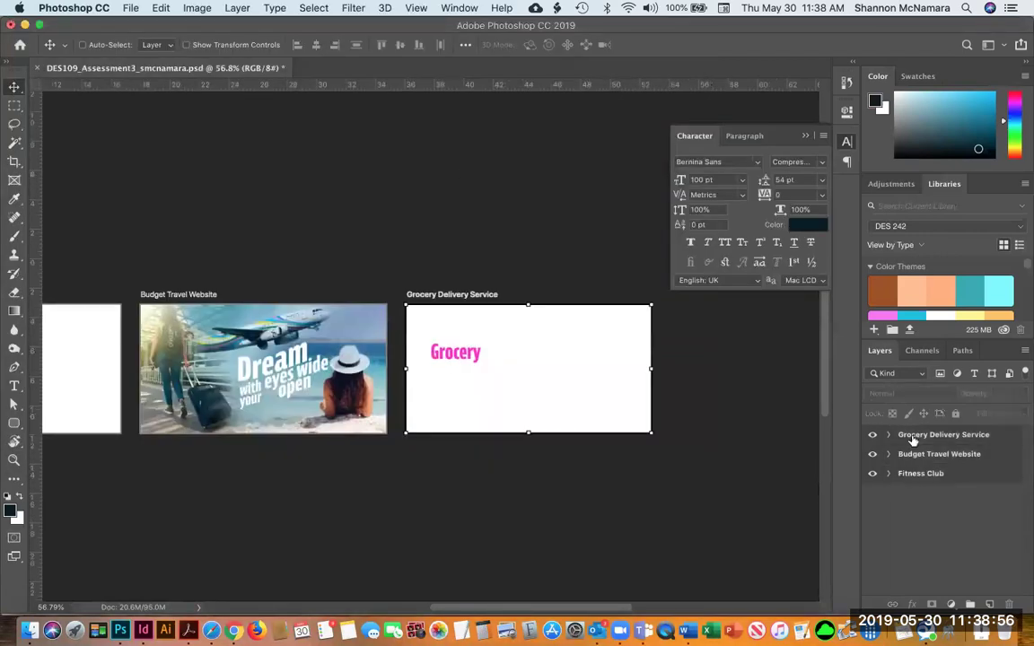
pyautogui.keyDown('shift'); pyautogui.click(923, 455); pyautogui.keyUp('shift')
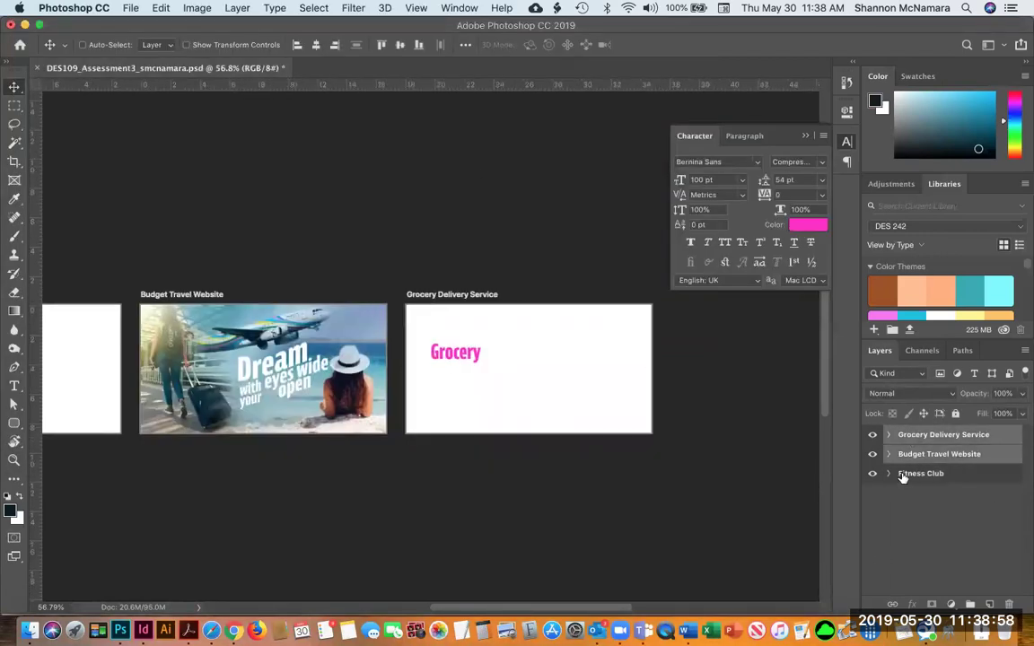
pyautogui.keyDown('shift'); pyautogui.click(902, 474); pyautogui.keyUp('shift')
pyautogui.click(196, 8)
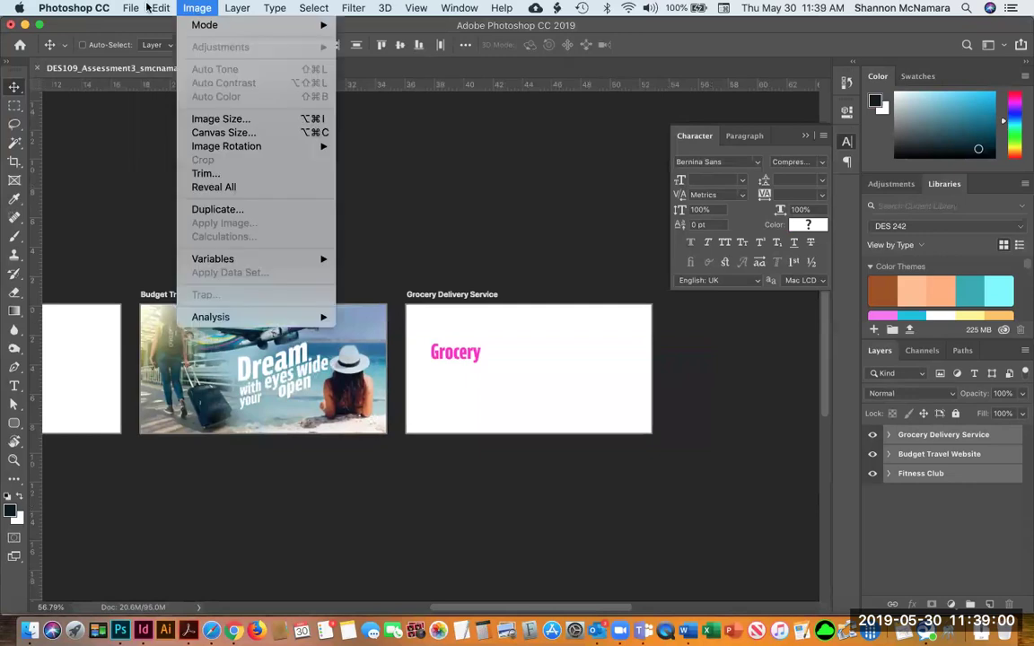
pyautogui.moveTo(219, 194)
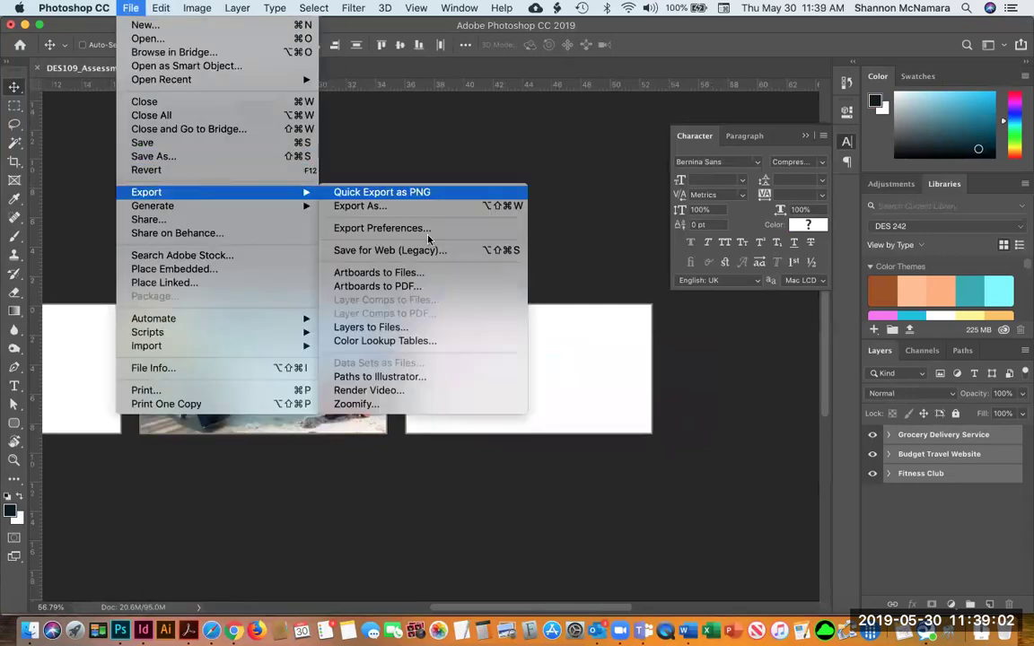
pyautogui.click(415, 286)
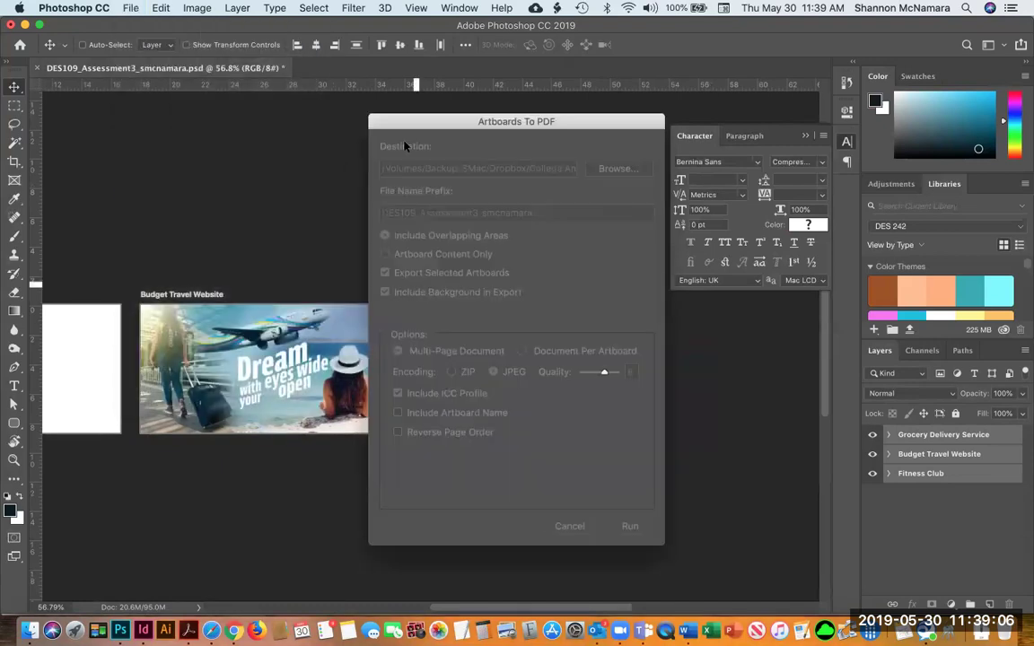
pyautogui.click(622, 170)
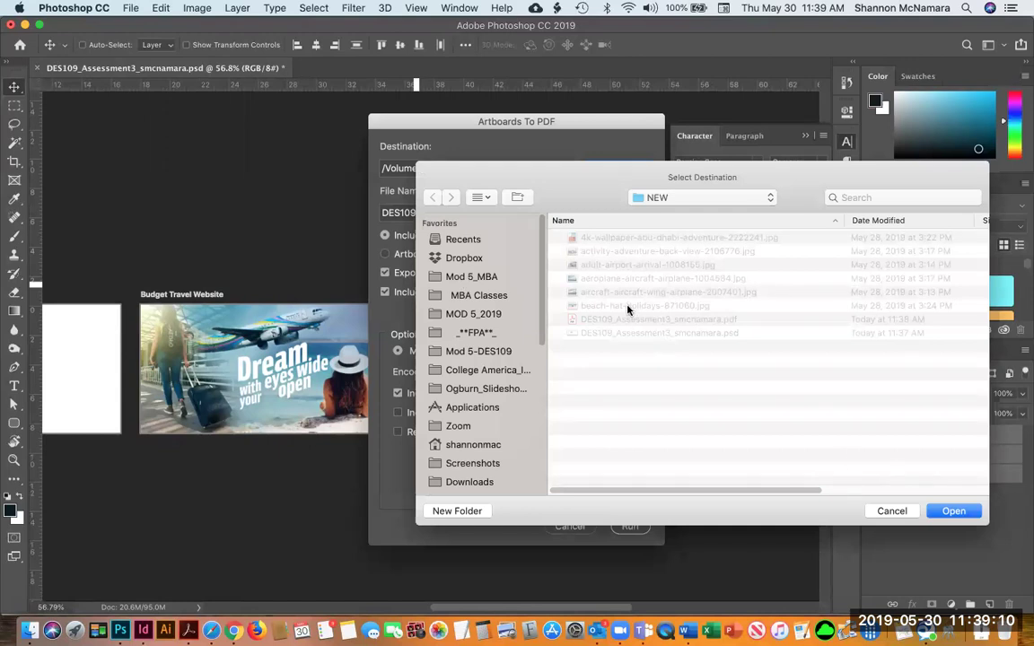
pyautogui.click(954, 511)
# Step: Turn off Export Selected Artboards, choose Artboard Content Only, and run the multi-page PDF export
pyautogui.click(386, 274)
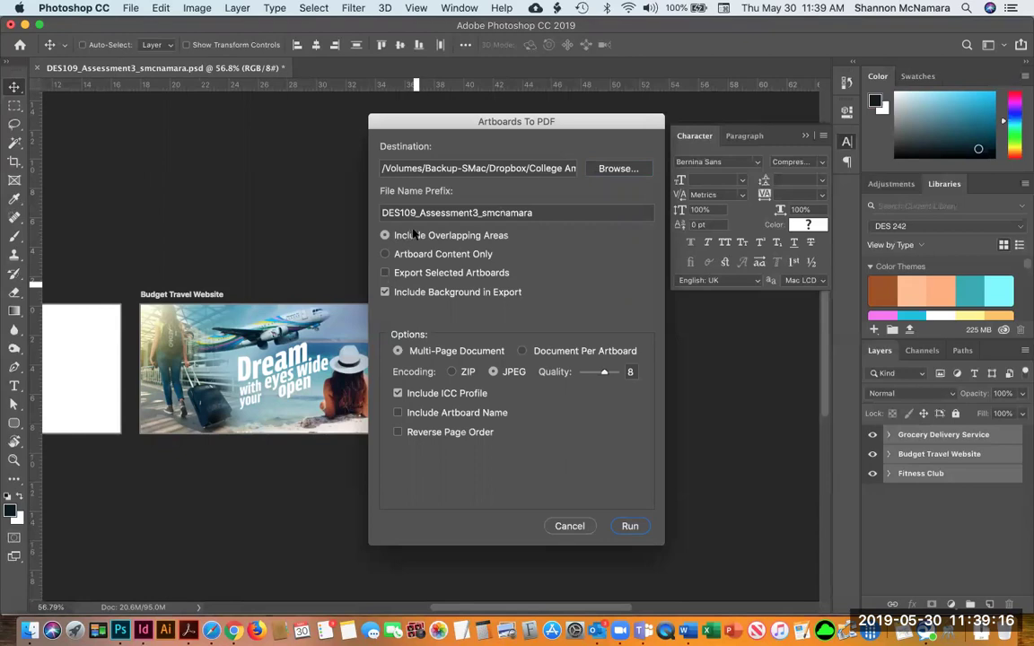
pyautogui.click(398, 255)
pyautogui.click(398, 255)
pyautogui.click(385, 292)
pyautogui.click(627, 527)
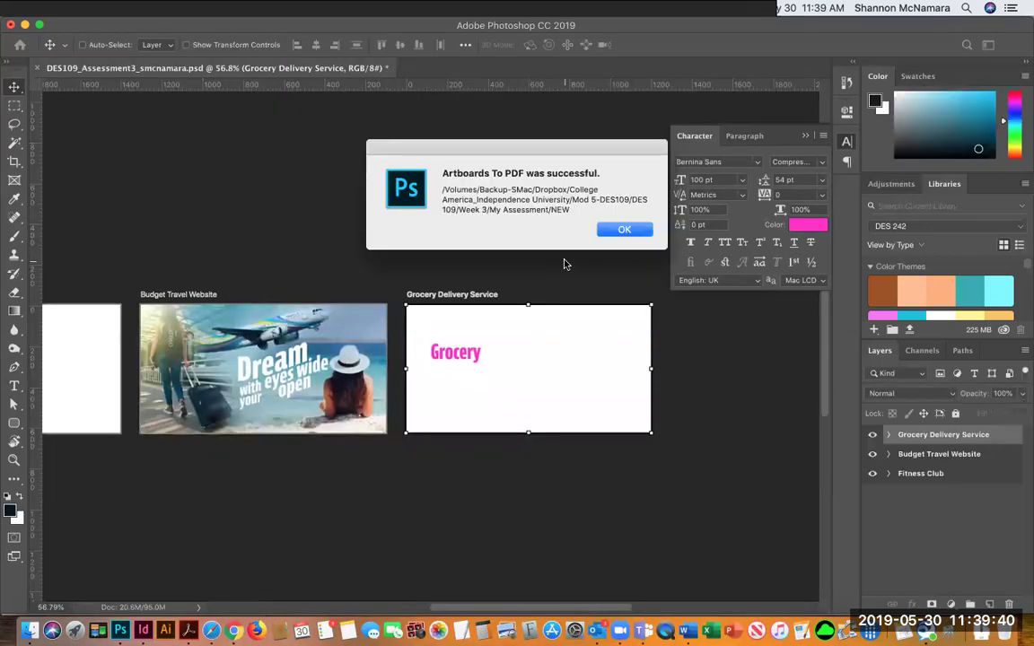
pyautogui.click(627, 230)
# Step: Open the new PDF from the NEW folder and look through its pages from Grocery to Fitness Club
pyautogui.click(30, 630)
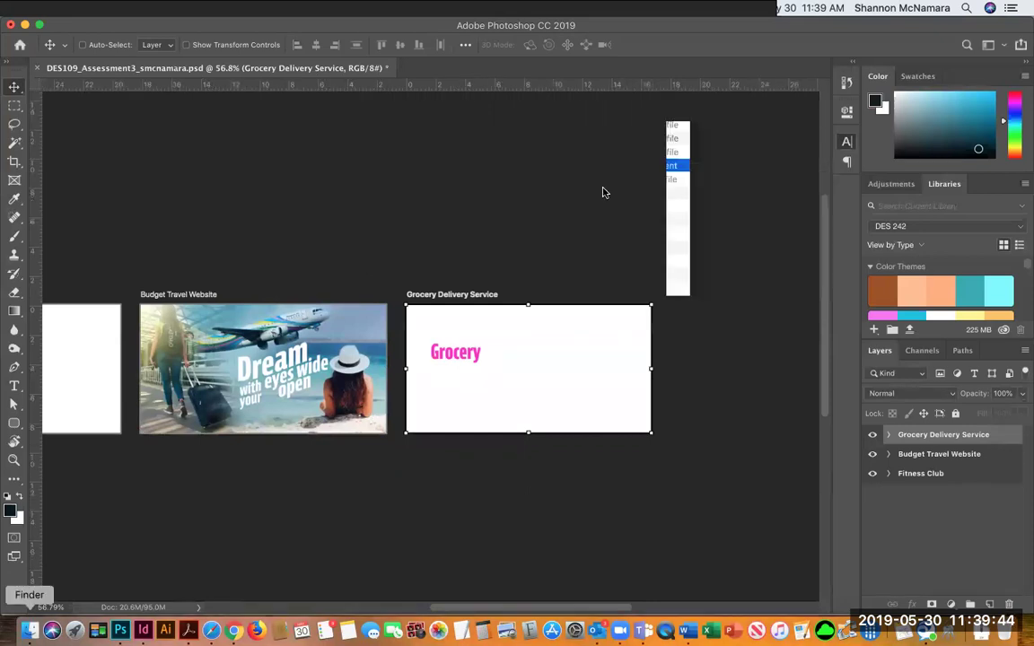
pyautogui.click(247, 244)
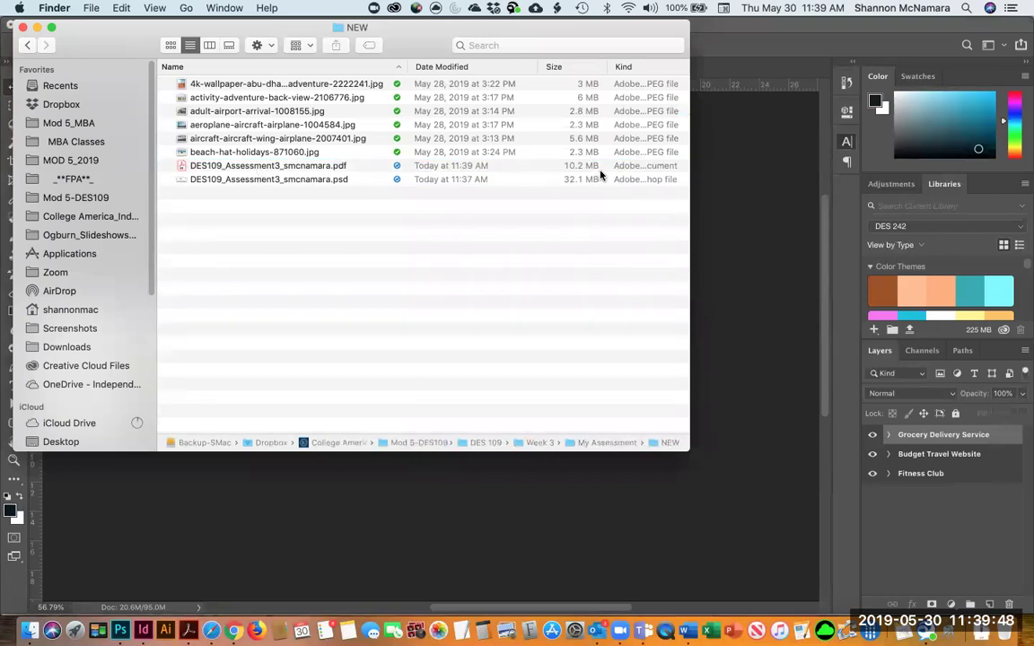
pyautogui.doubleClick(252, 167)
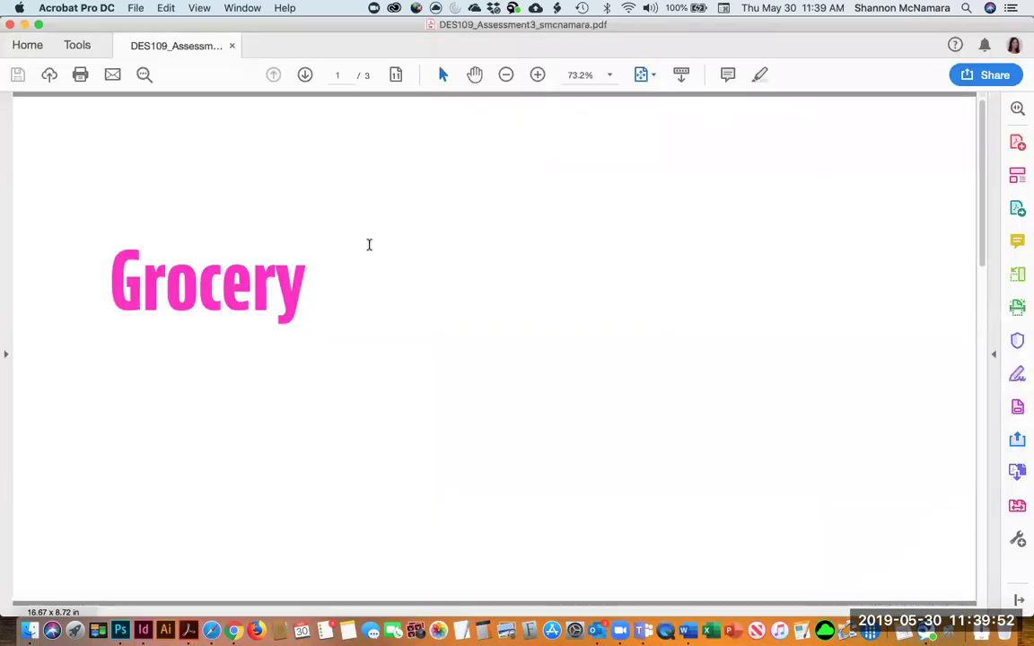
pyautogui.scroll(-3, 368, 244)
pyautogui.scroll(-3, 368, 244)
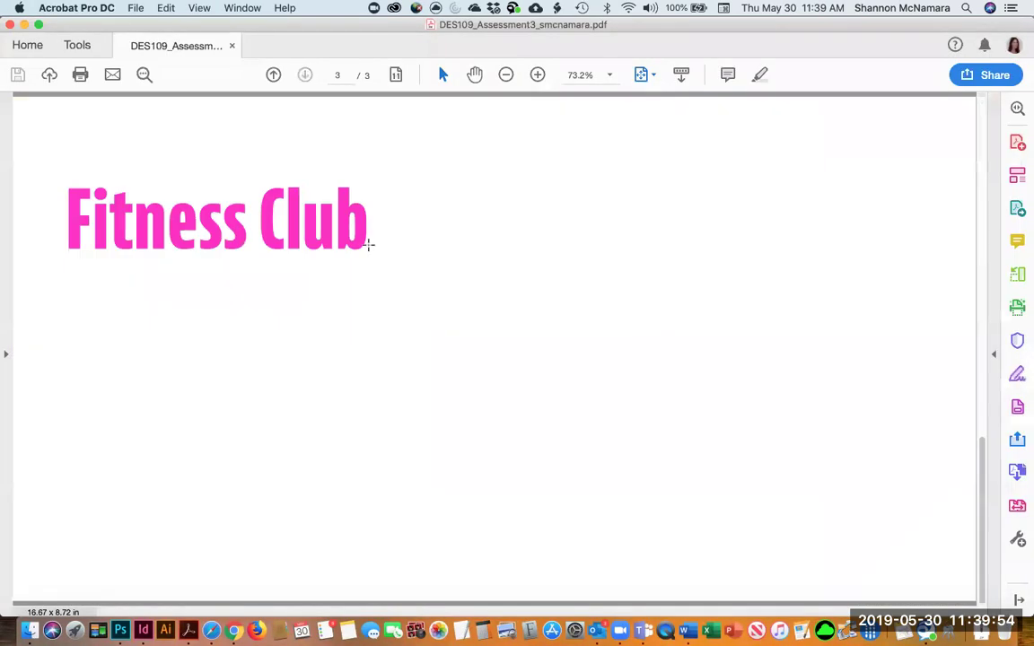
pyautogui.scroll(6, 369, 231)
# Step: Switch back to Photoshop and export the artboards to a multi-page PDF again, with Artboard Content Only and Export Selected Artboards off
pyautogui.click(118, 631)
pyautogui.click(161, 7)
pyautogui.moveTo(287, 192)
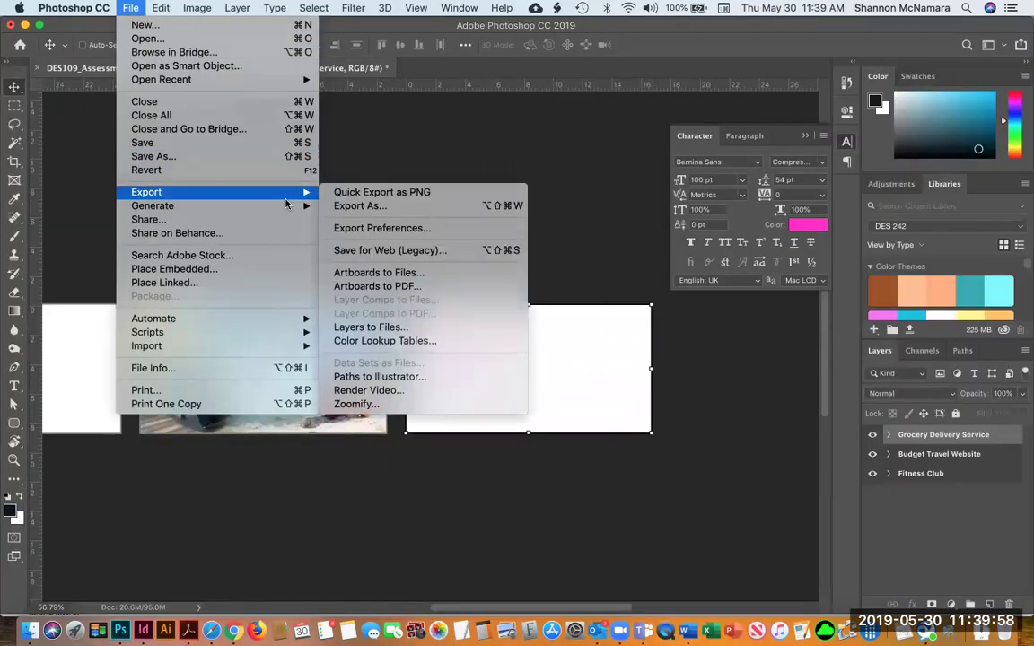
pyautogui.click(363, 288)
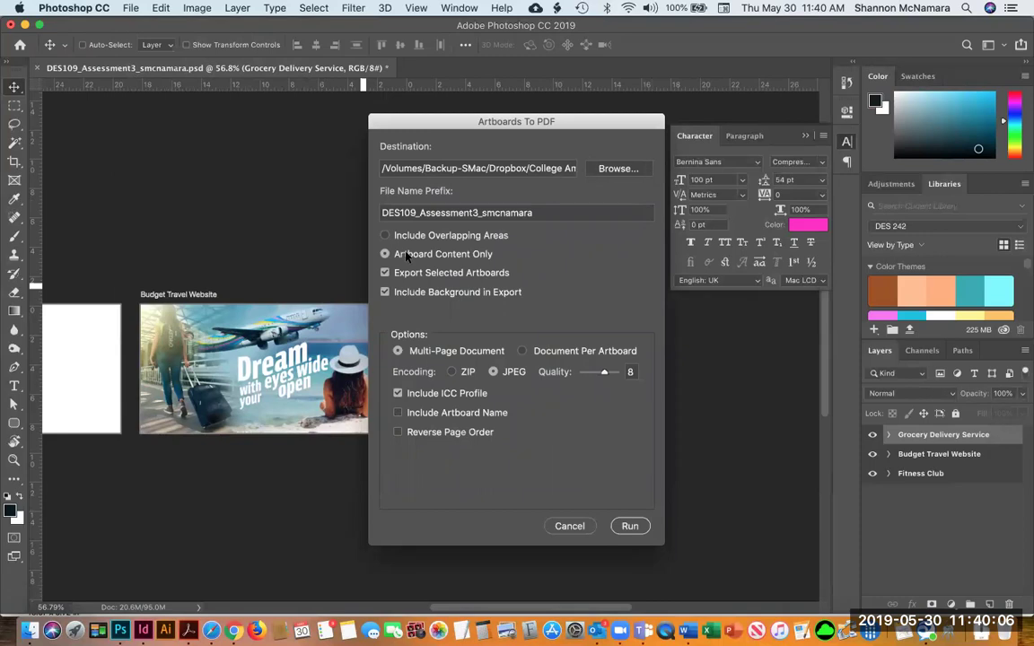
pyautogui.click(385, 274)
pyautogui.click(633, 525)
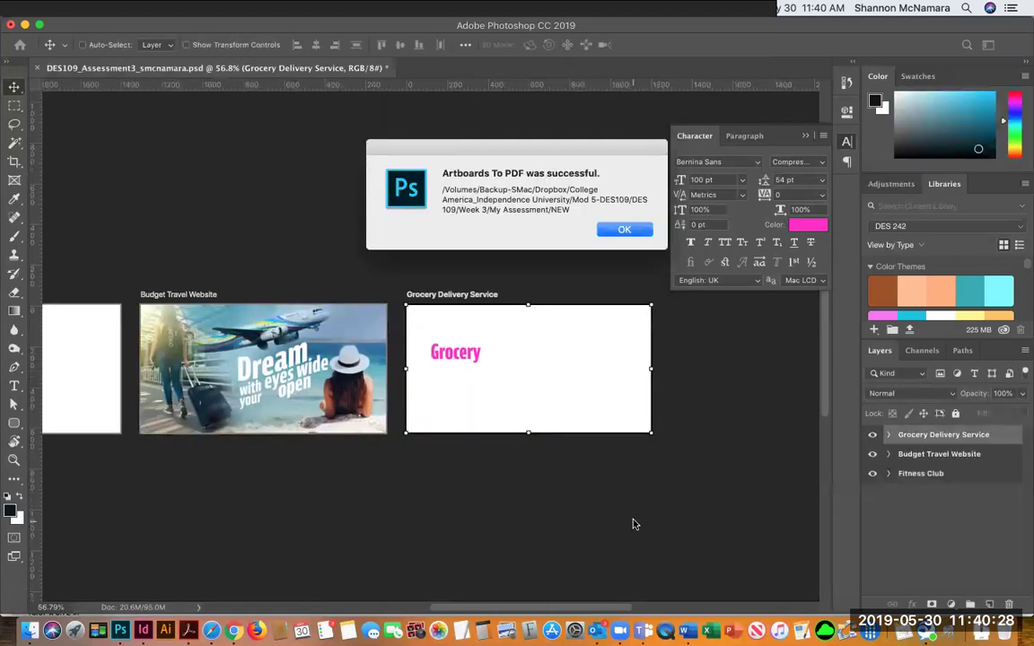
pyautogui.click(624, 230)
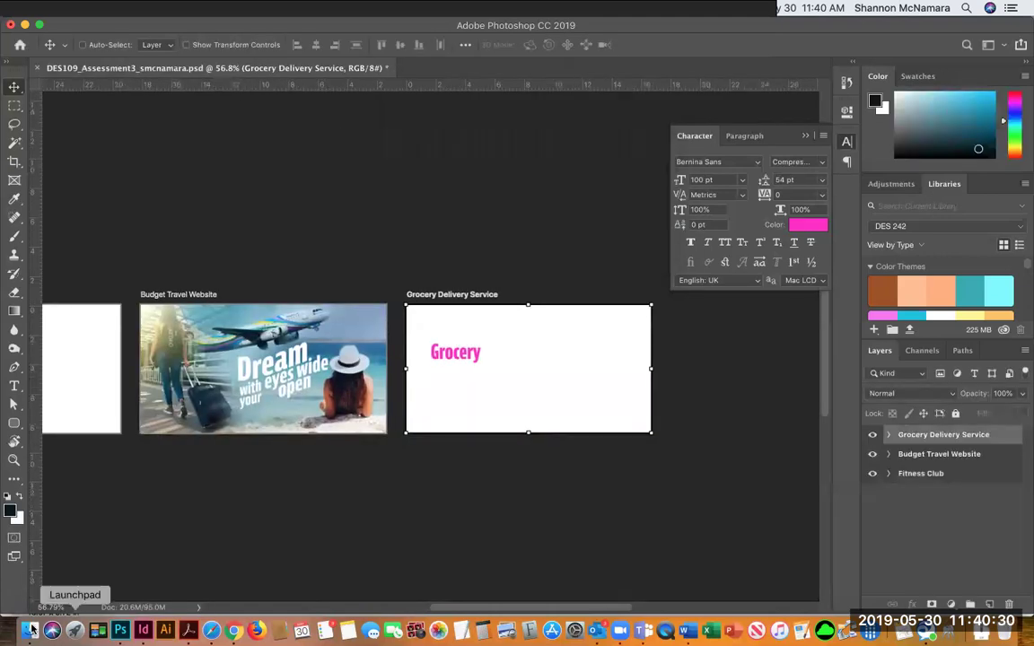
# Step: Open the re-exported PDF from the NEW folder, page through all the artboards, and quit Acrobat
pyautogui.click(29, 631)
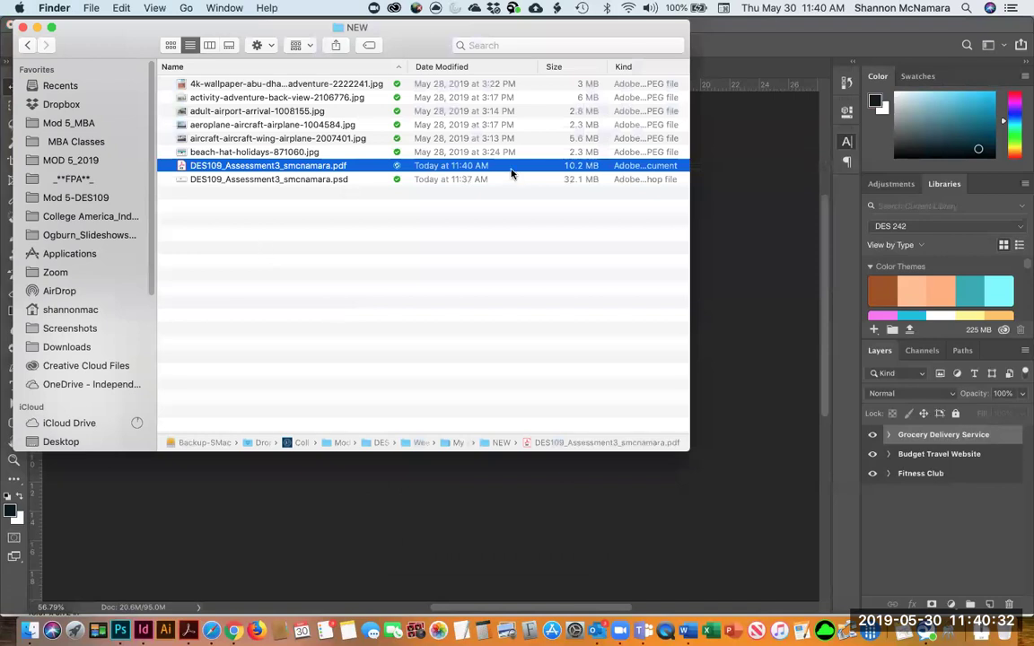
pyautogui.click(286, 179)
pyautogui.doubleClick(286, 179)
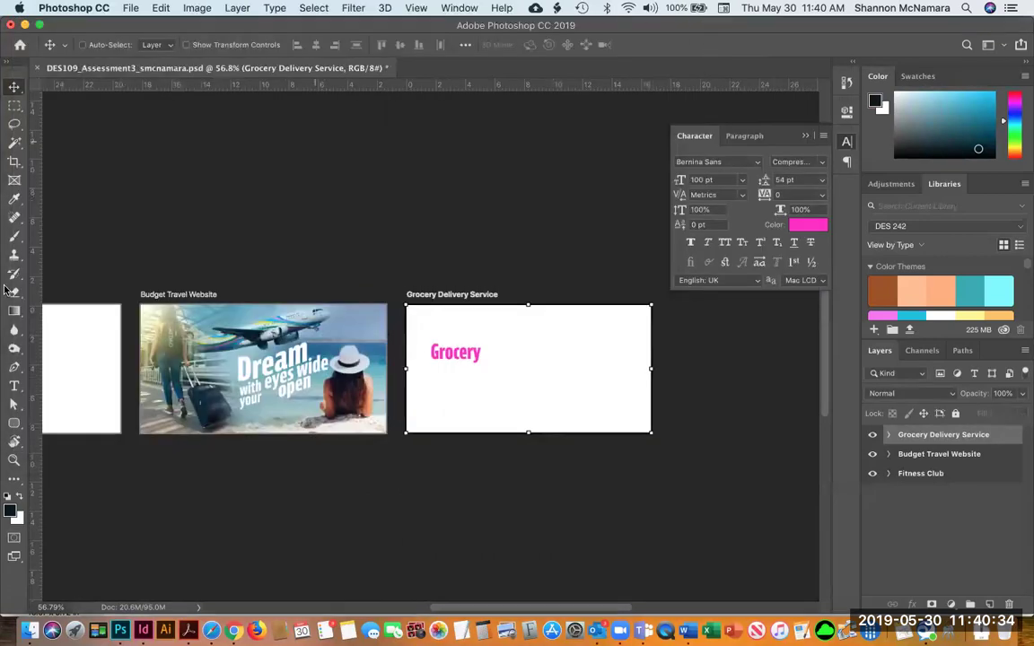
pyautogui.click(30, 631)
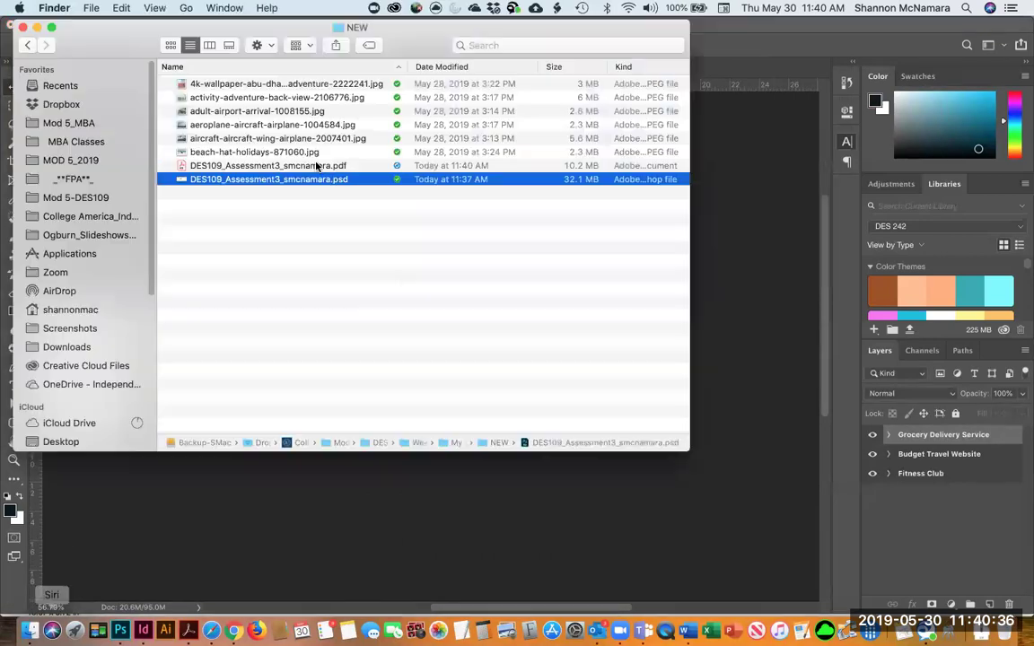
pyautogui.doubleClick(299, 166)
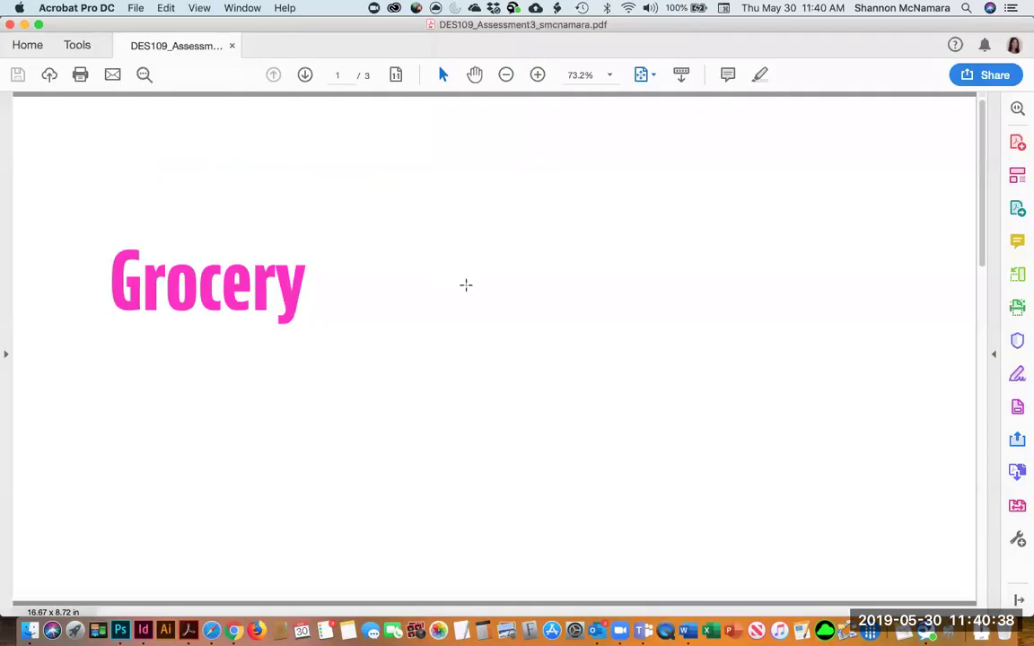
pyautogui.scroll(-3, 468, 287)
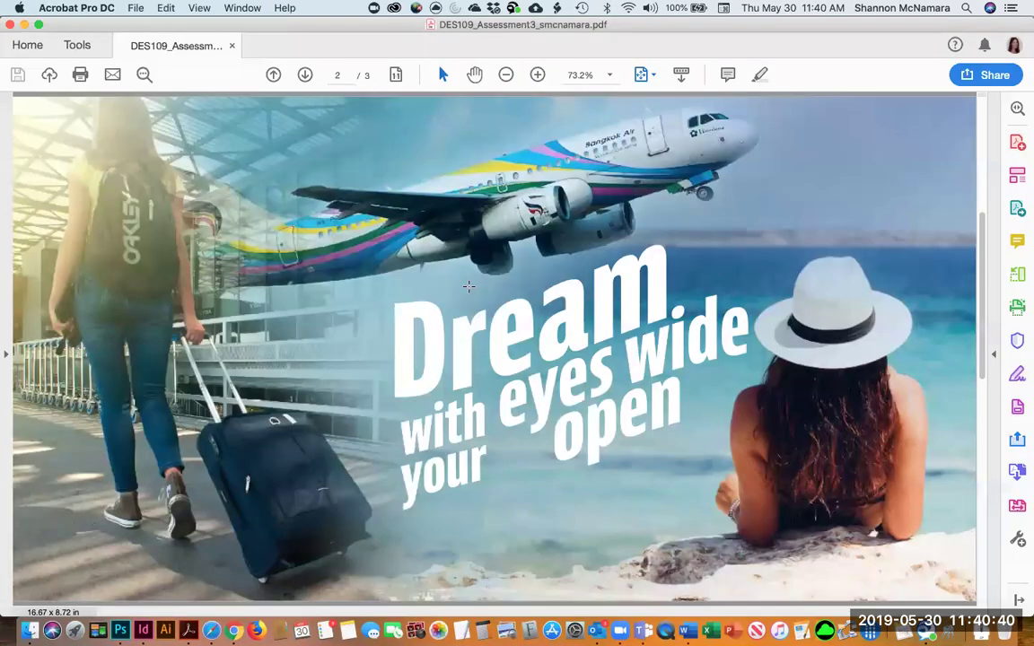
pyautogui.press('Right')
pyautogui.press('Left')
pyautogui.press('Left')
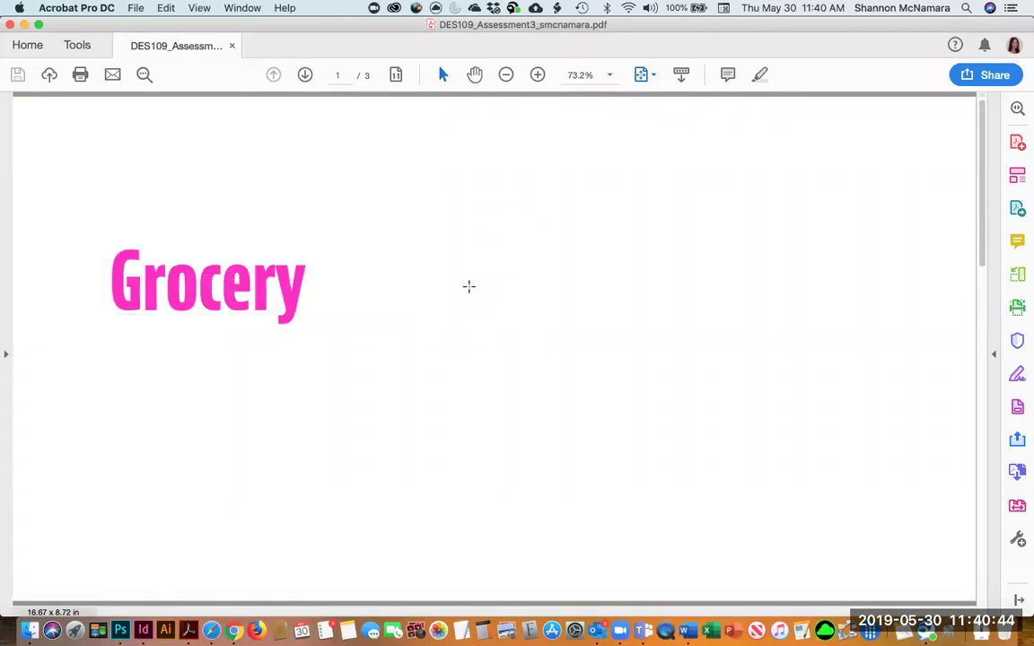
pyautogui.press('super+q')
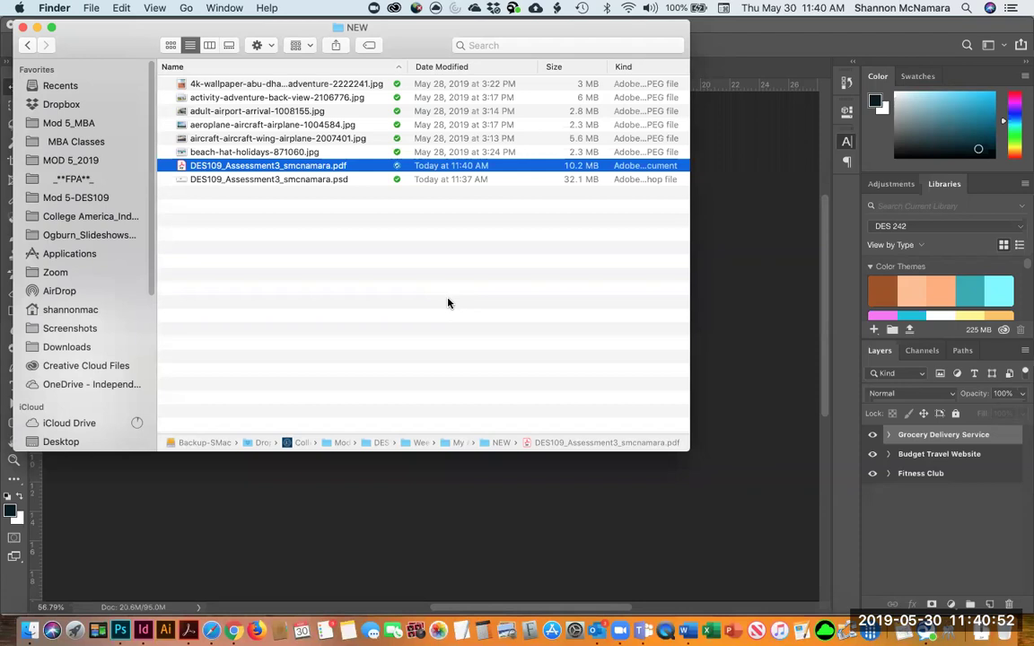
# Step: Close the assessment PSD in Photoshop, saving its changes
pyautogui.click(302, 494)
pyautogui.click(37, 68)
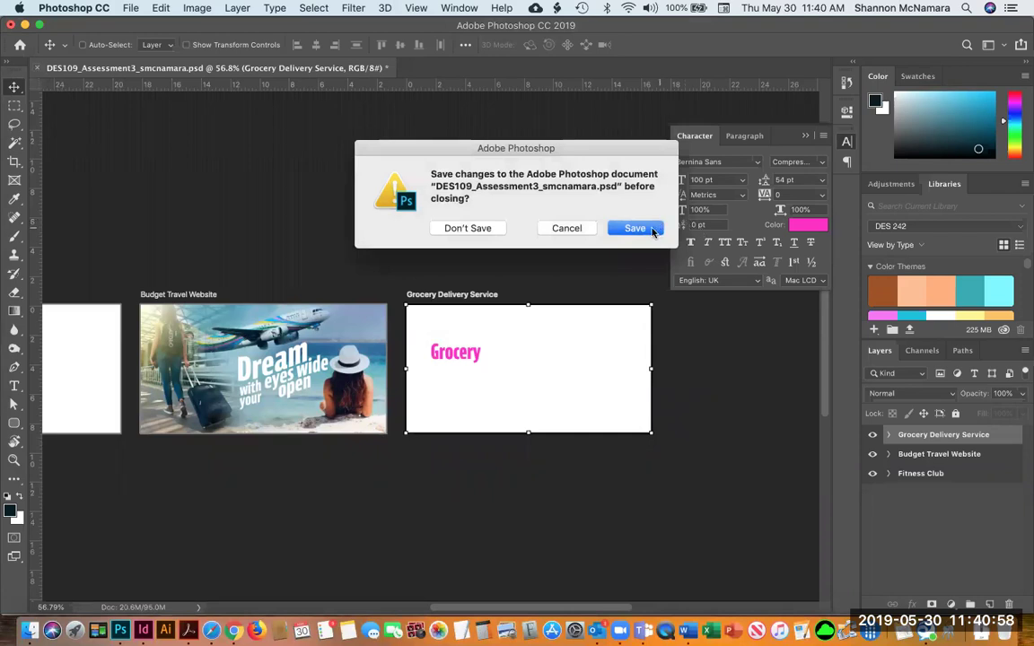
pyautogui.click(634, 229)
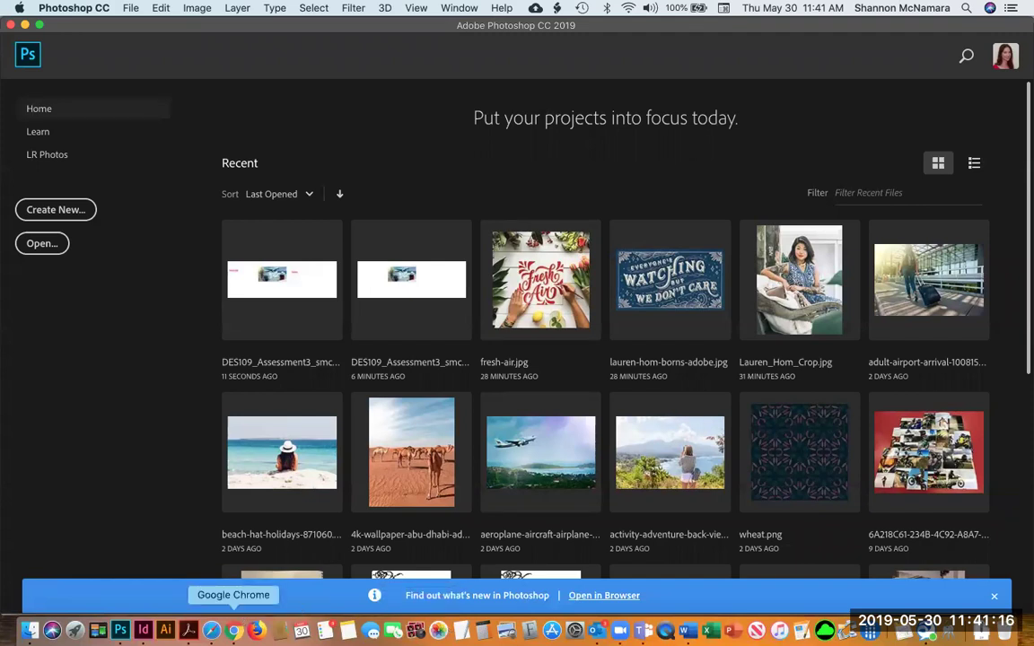
# Step: Switch to Chrome, go from the Week 3 Assessment page to the course home page, and view the weekly links
pyautogui.click(234, 631)
pyautogui.scroll(10, 395, 347)
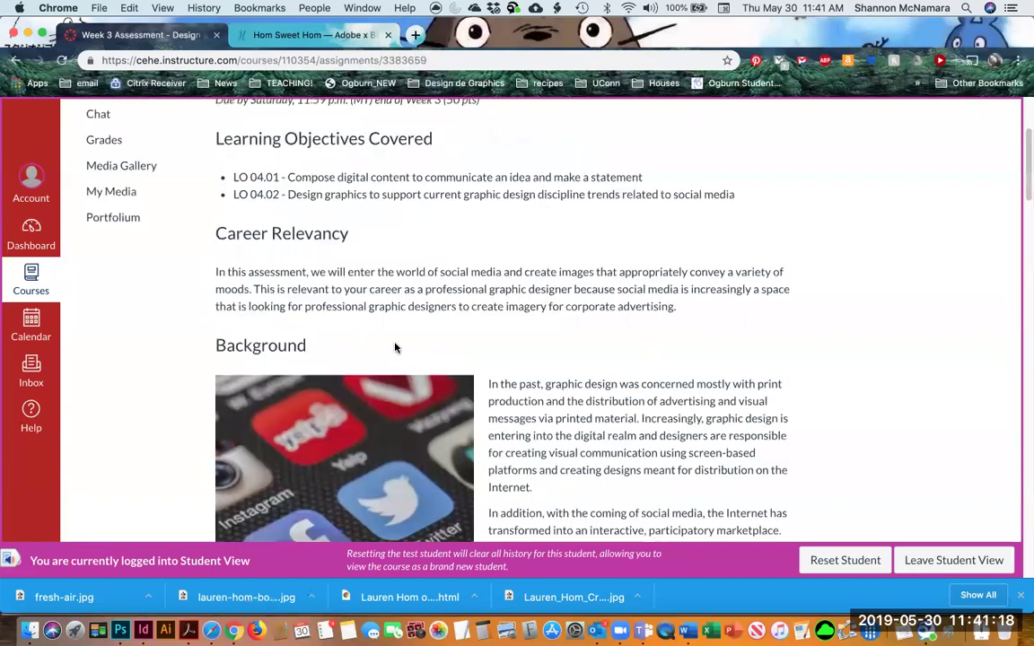
pyautogui.scroll(3, 395, 348)
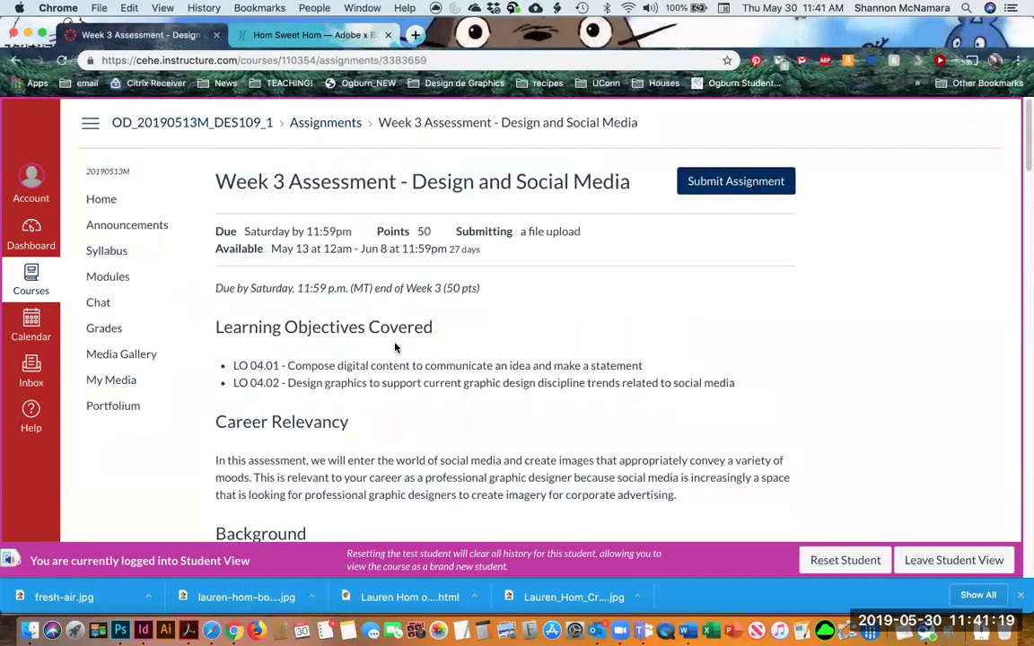
pyautogui.click(92, 200)
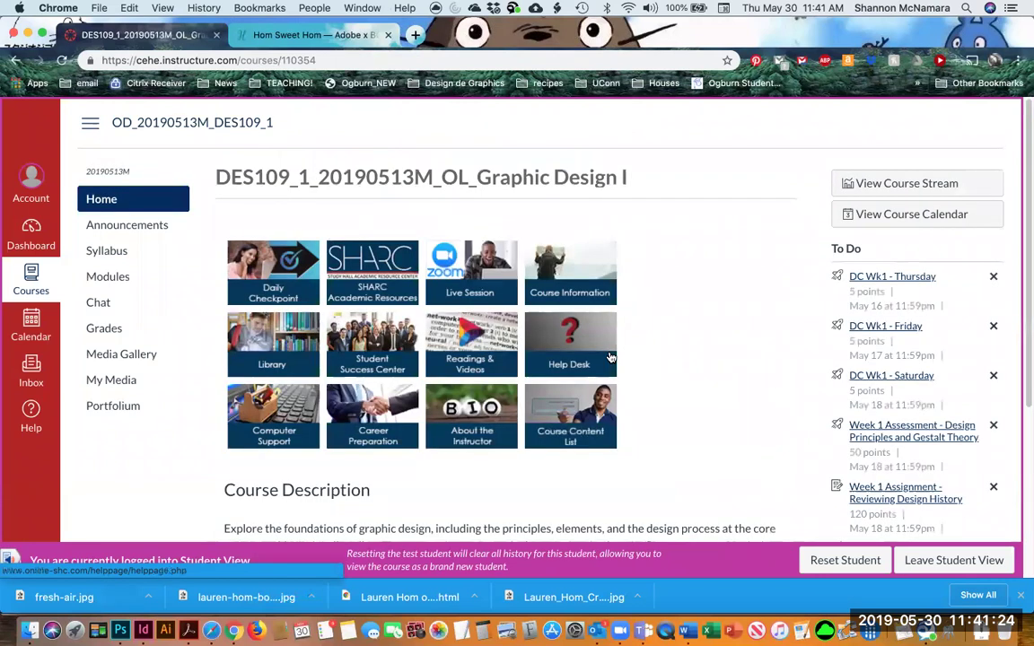
pyautogui.scroll(-3, 610, 358)
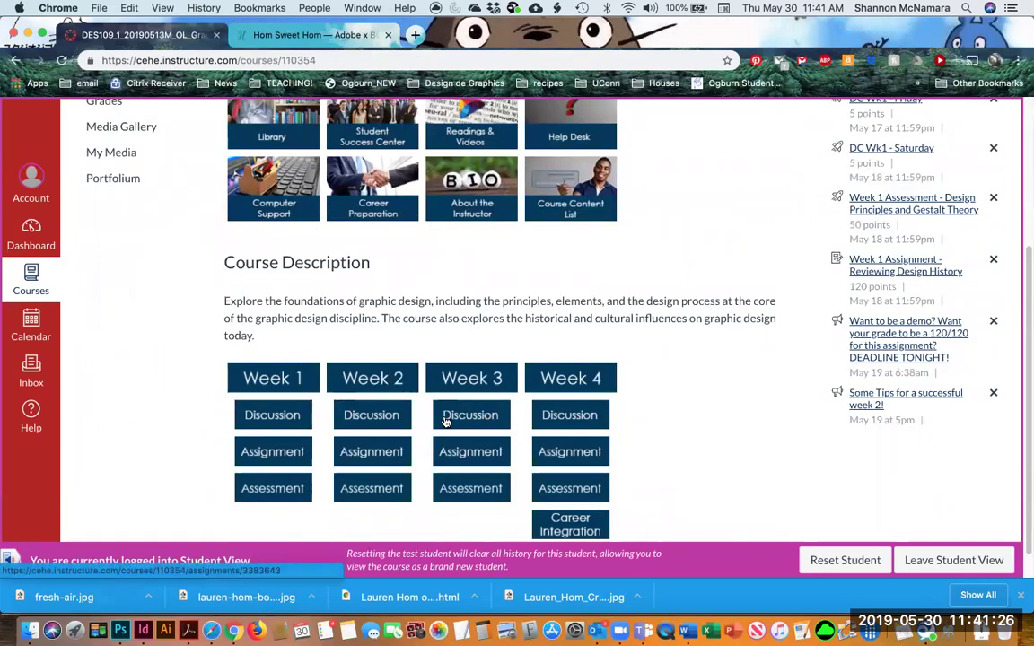